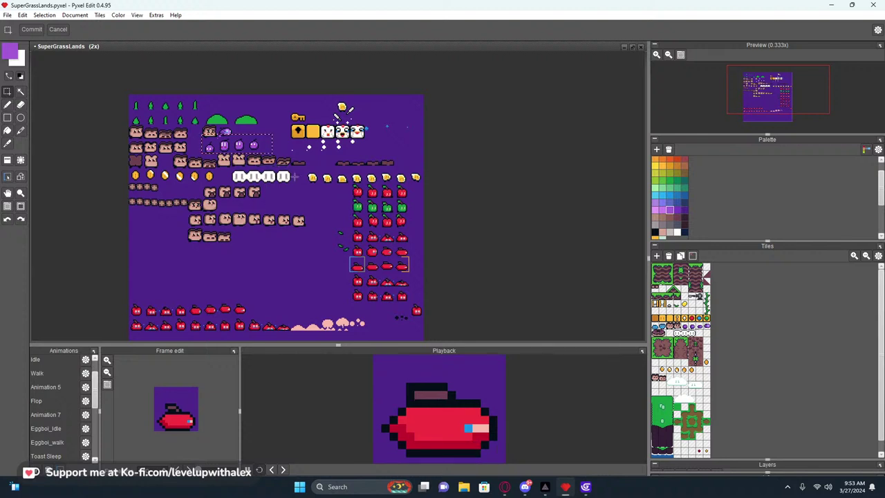
drag(345, 183, 426, 316)
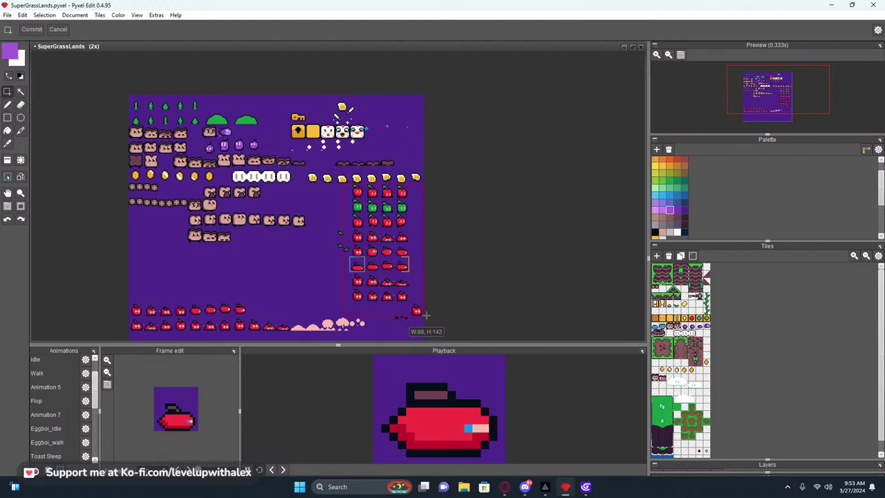
drag(128, 130, 304, 245)
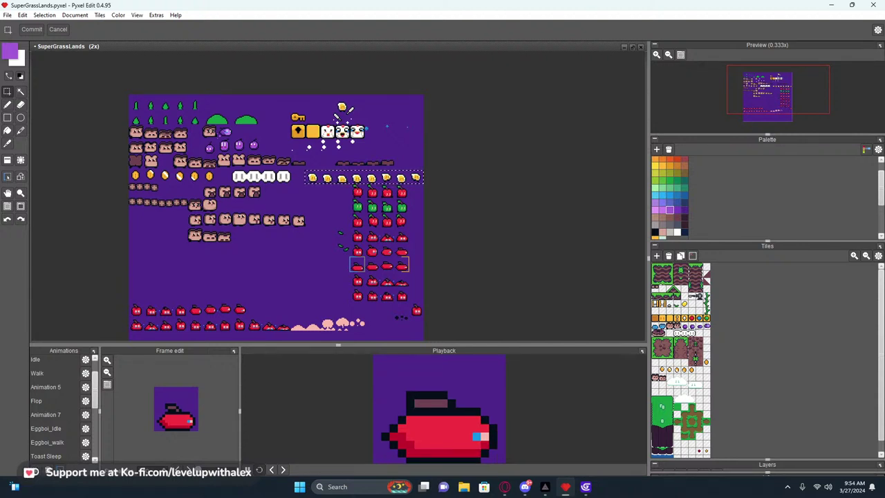
Switch to the GDevelop home window, maximize it and start a new project.
click(586, 487)
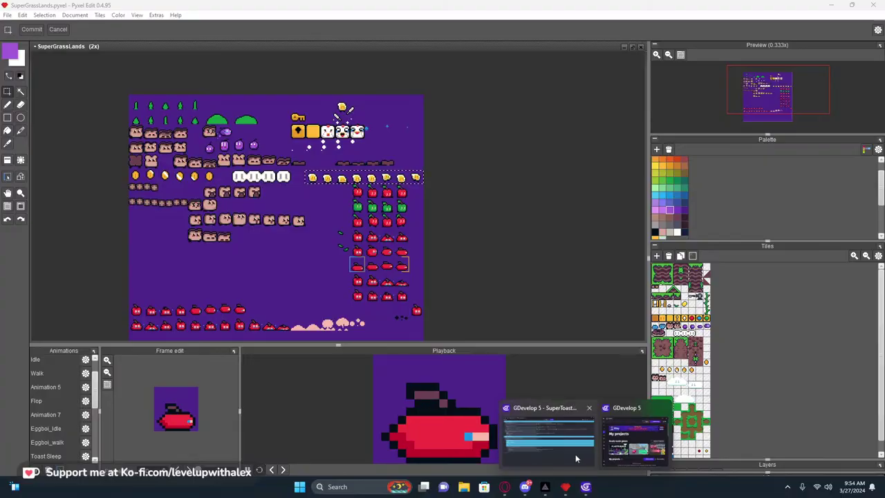
click(576, 454)
click(586, 487)
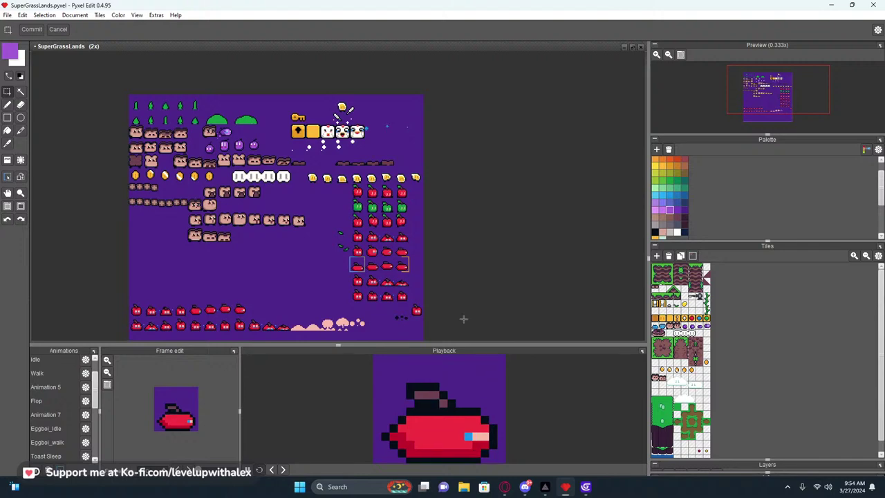
mouse_move(584, 492)
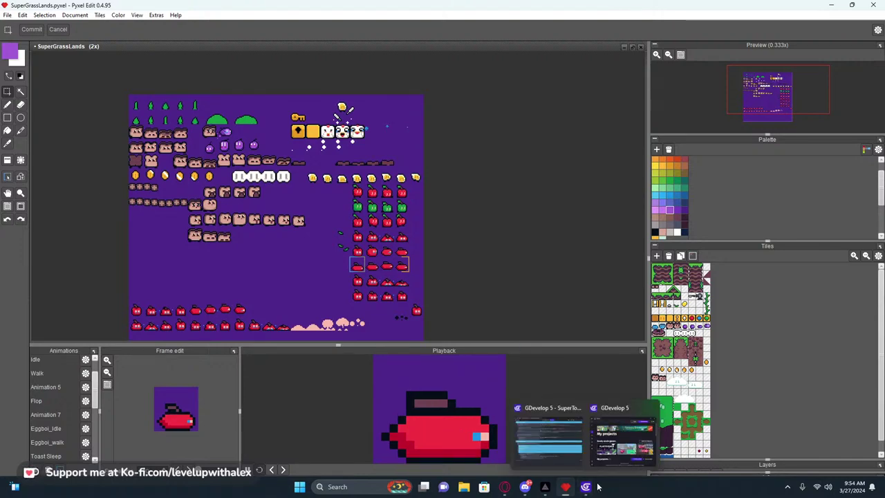
click(621, 449)
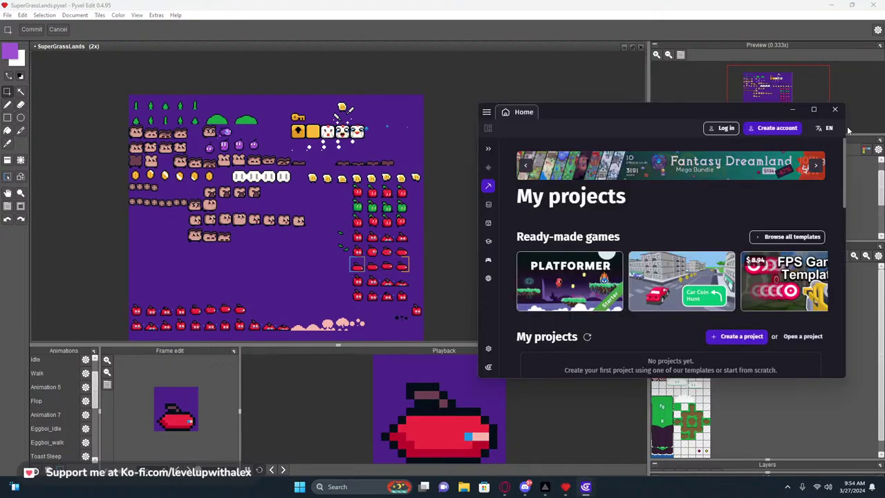
drag(729, 114, 535, 91)
double_click(564, 85)
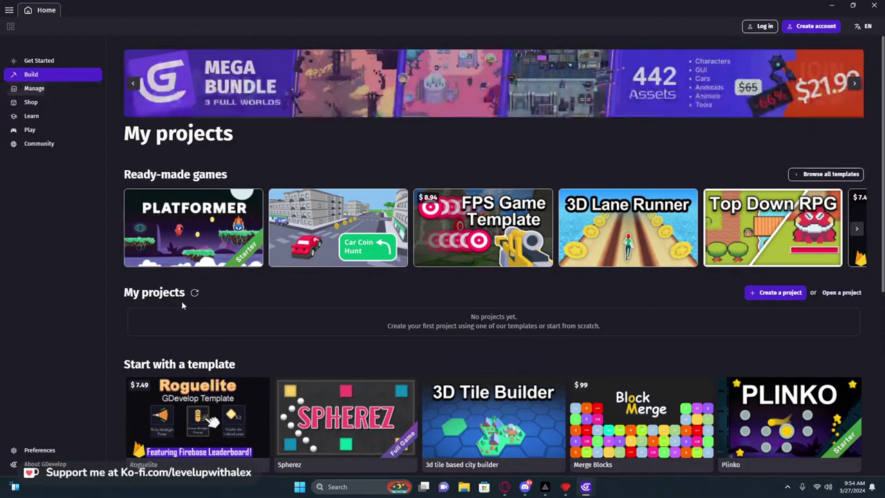
click(770, 295)
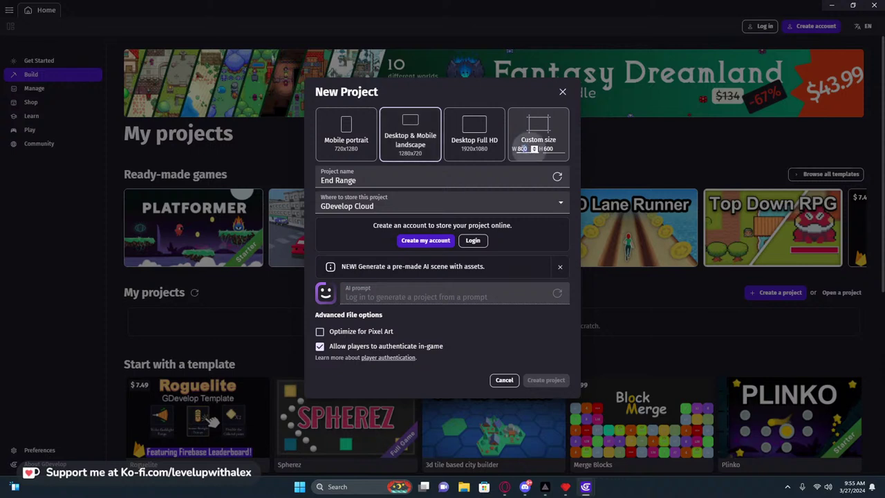
Give the new project a custom size 320 wide and 180 high.
click(522, 150)
key(Tab)
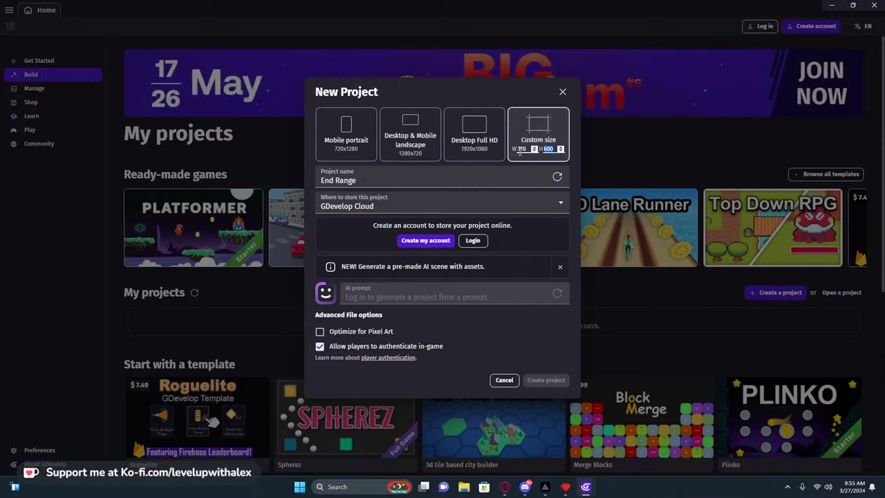
text(600)
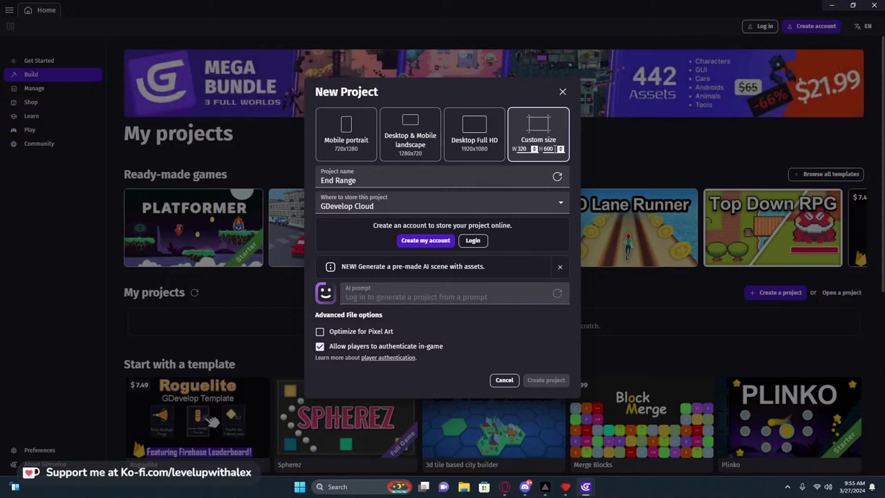
key(ctrl+a)
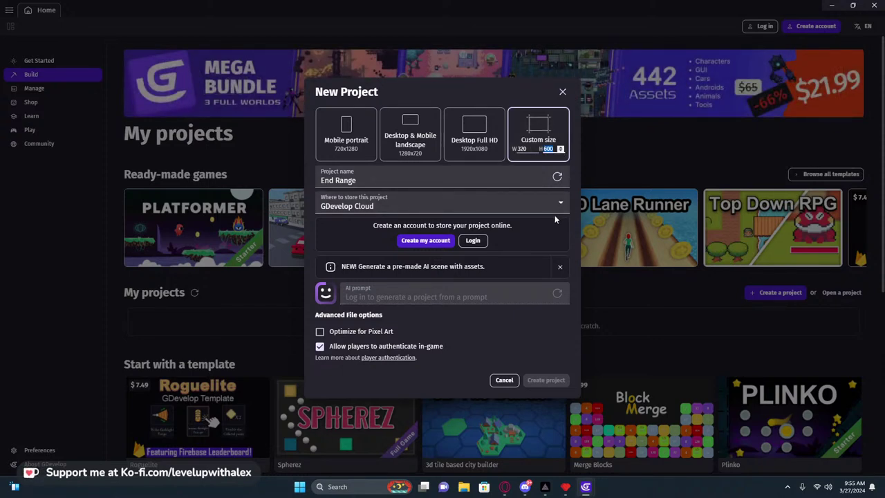
text(1)
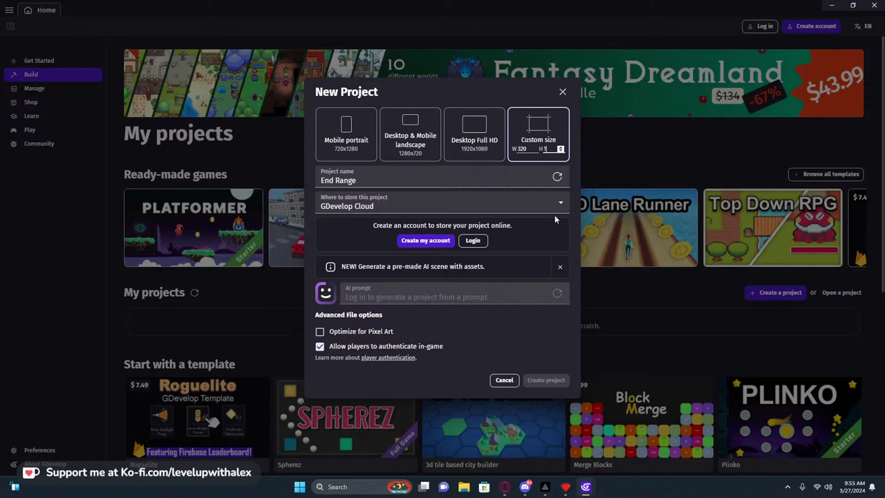
text(80)
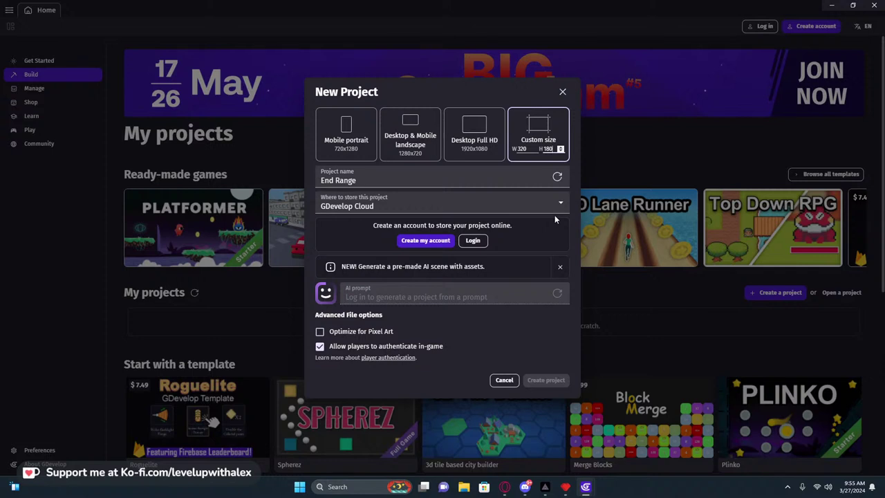
Set the new project's custom height to 240.
key(BackSpace)
key(BackSpace)
key(BackSpace)
text(240)
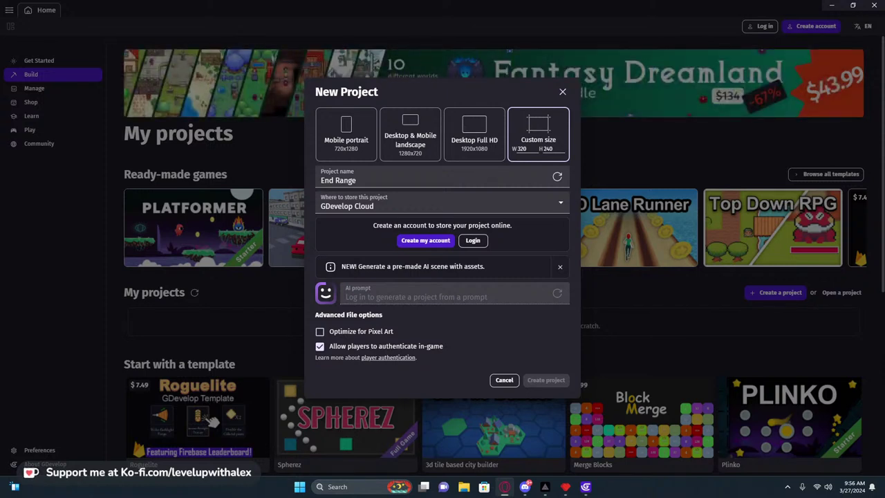
Set the new project's custom size to 256 wide by 224 high.
double_click(521, 149)
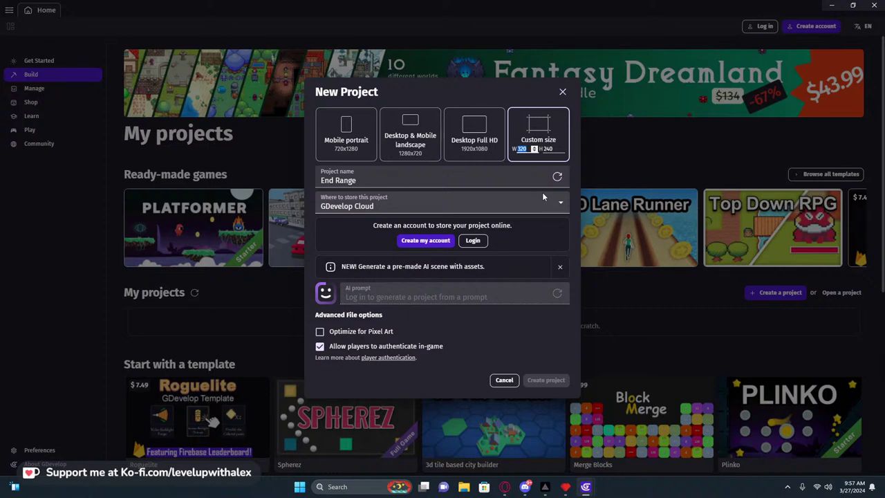
text(2)
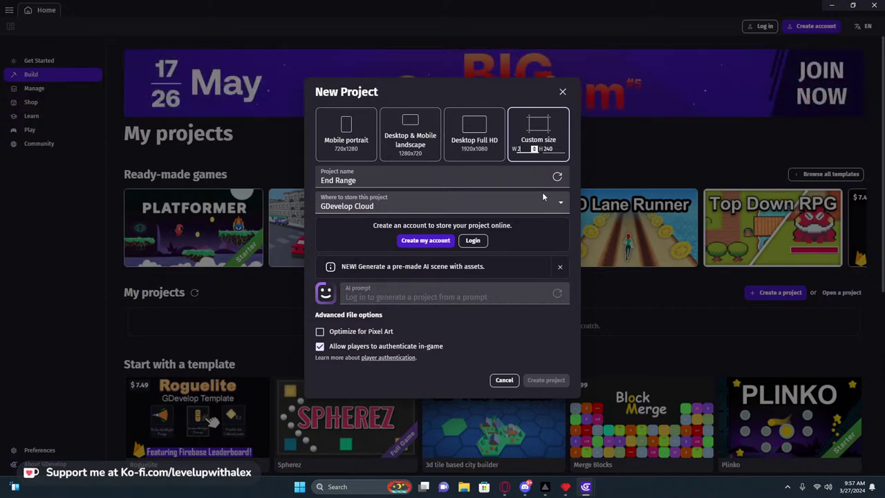
text(56)
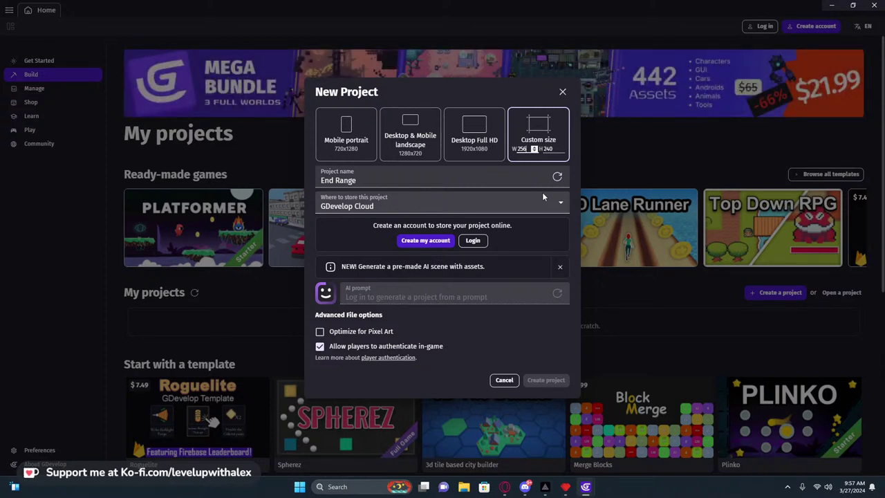
key(Tab)
text(224)
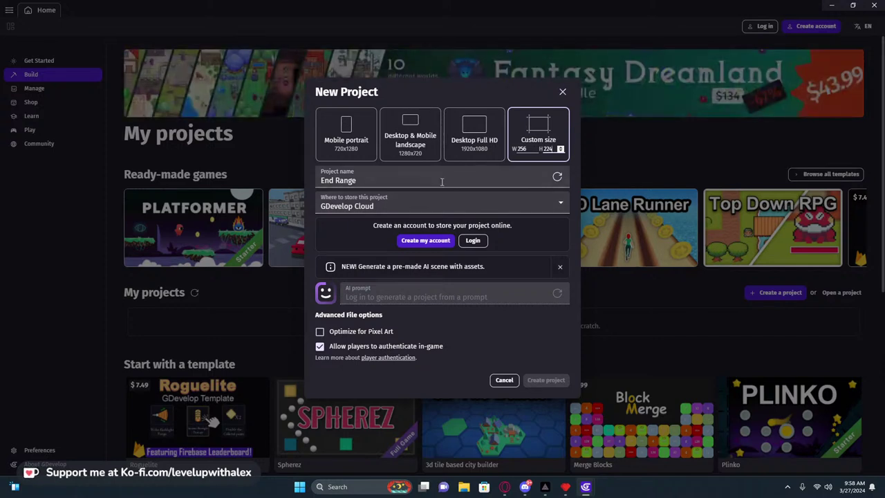
drag(442, 182, 311, 179)
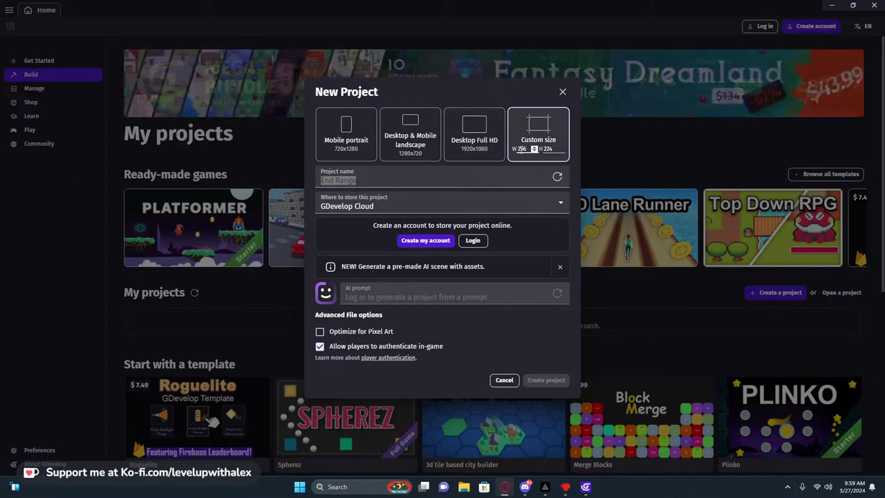
click(532, 149)
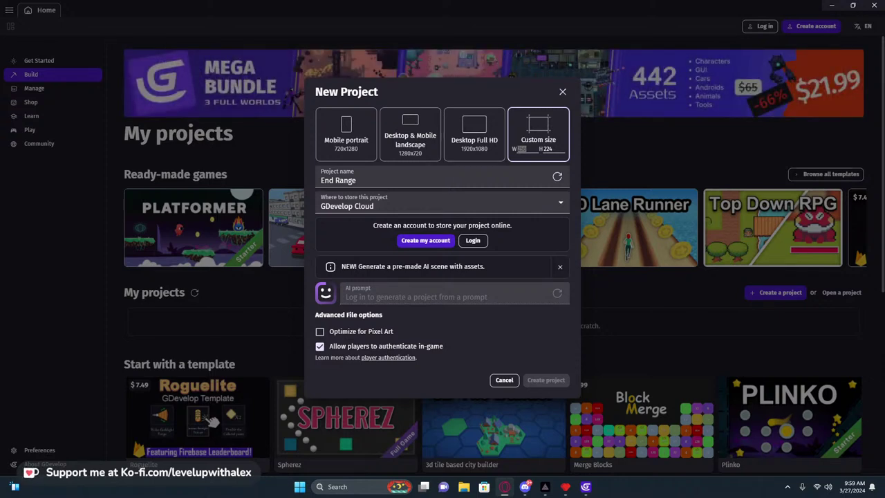
click(443, 162)
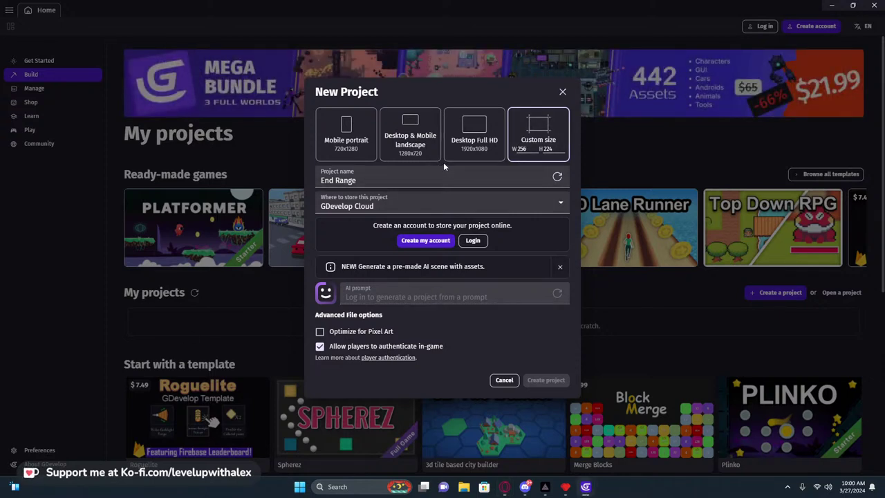
Enable Optimize for Pixel Art and disable Allow players to authenticate in-game for the new project.
click(320, 333)
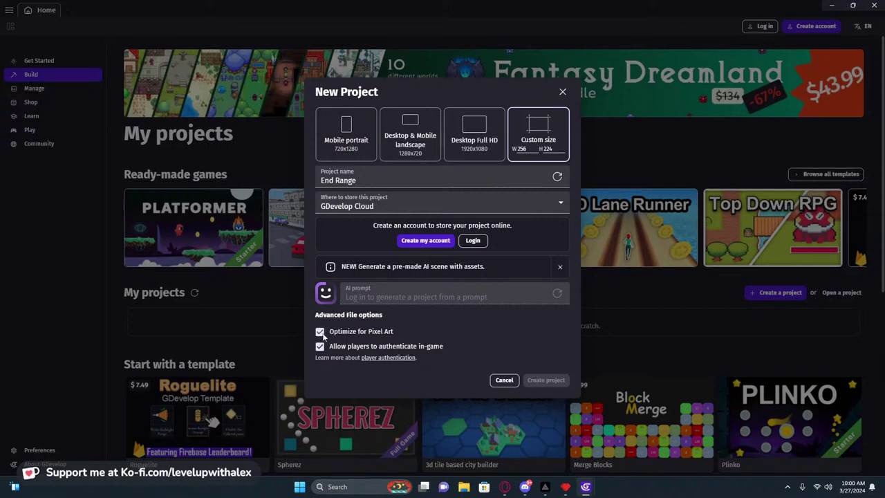
click(320, 347)
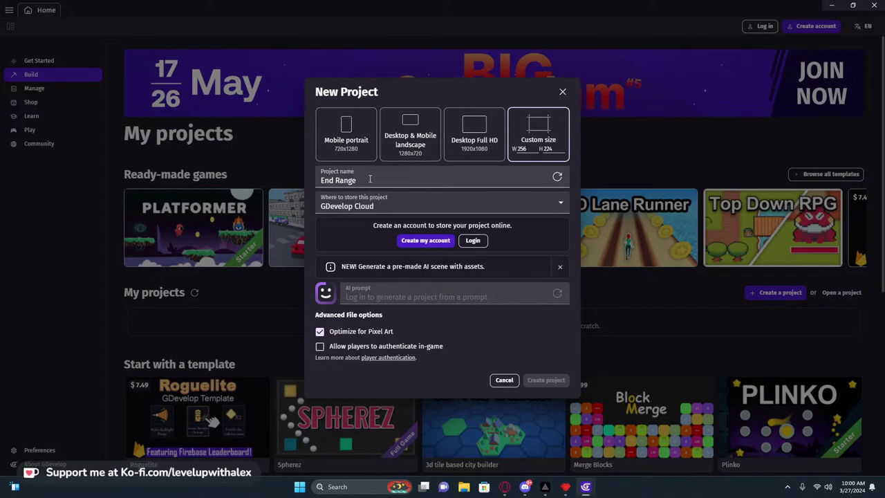
click(382, 203)
click(366, 218)
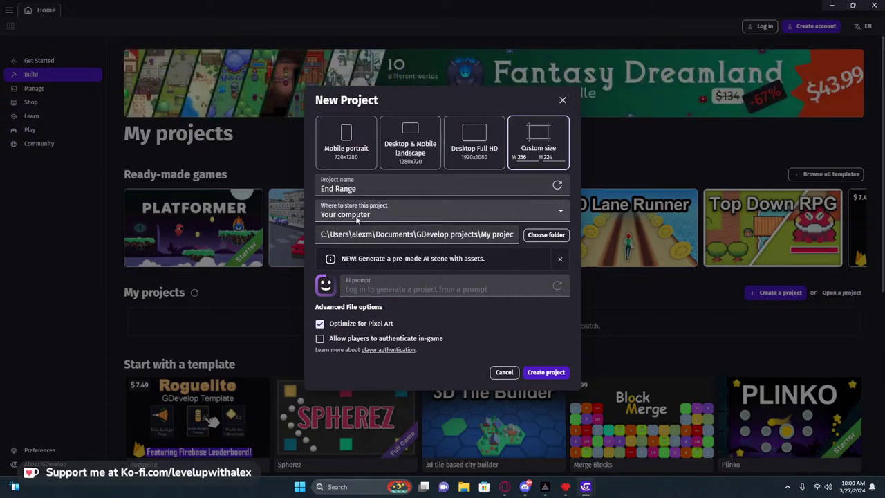
click(378, 217)
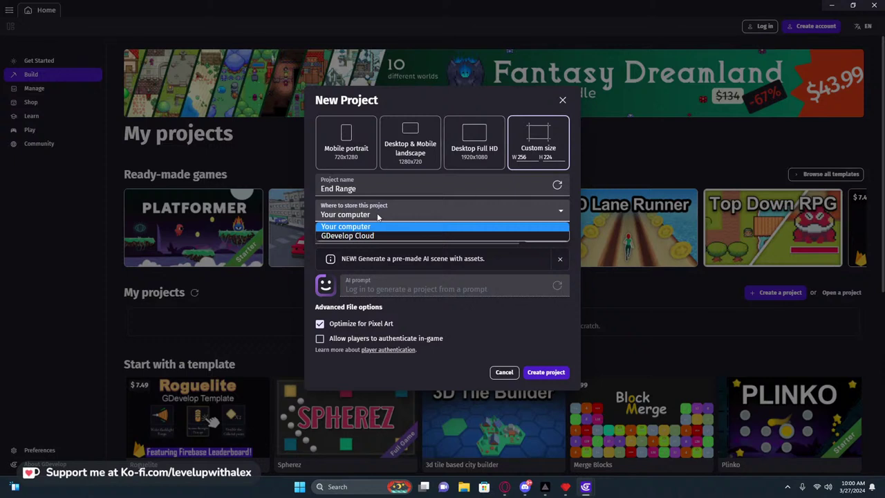
click(367, 236)
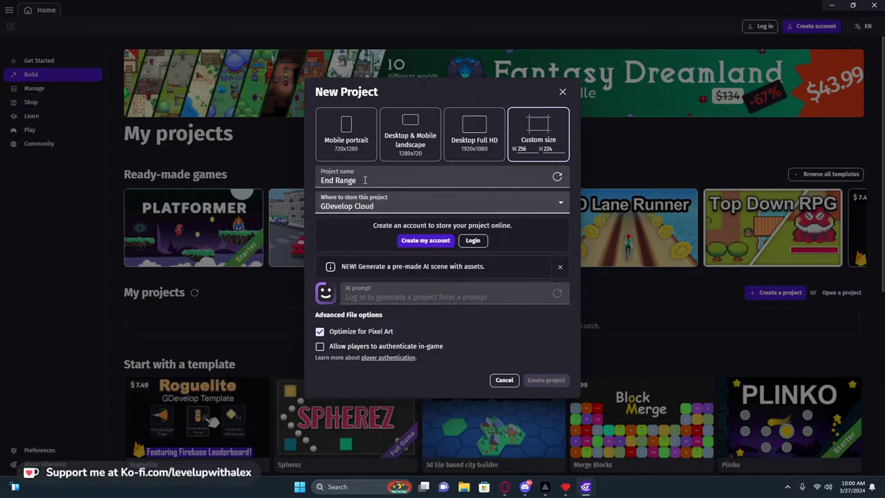
Name the project SuperRetroTemplate and choose Your computer as its storage location.
drag(377, 180, 320, 179)
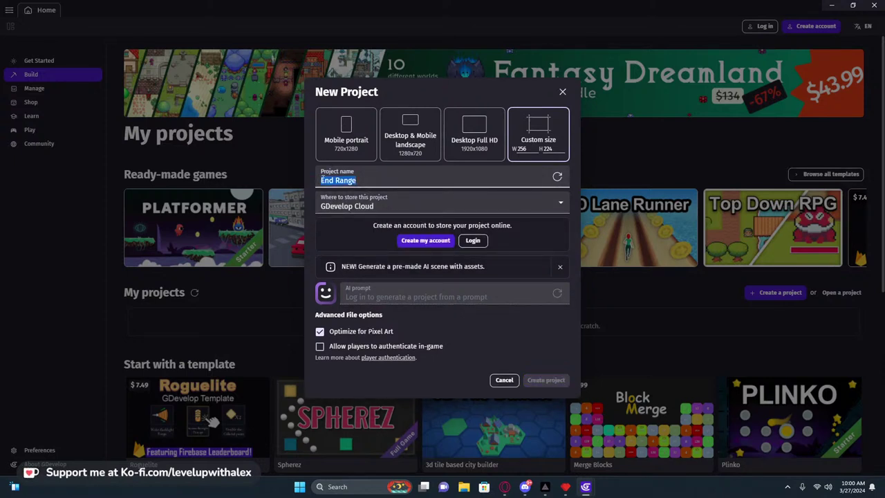
text(SuperRe)
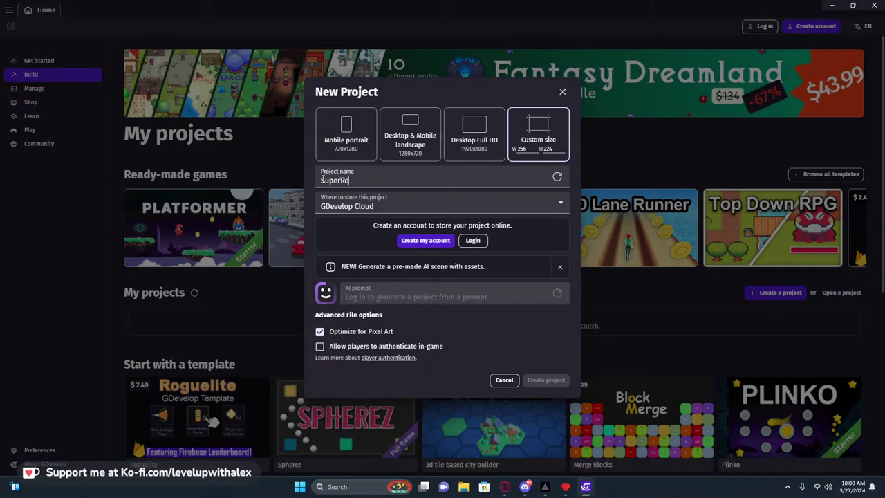
text(troTemplate)
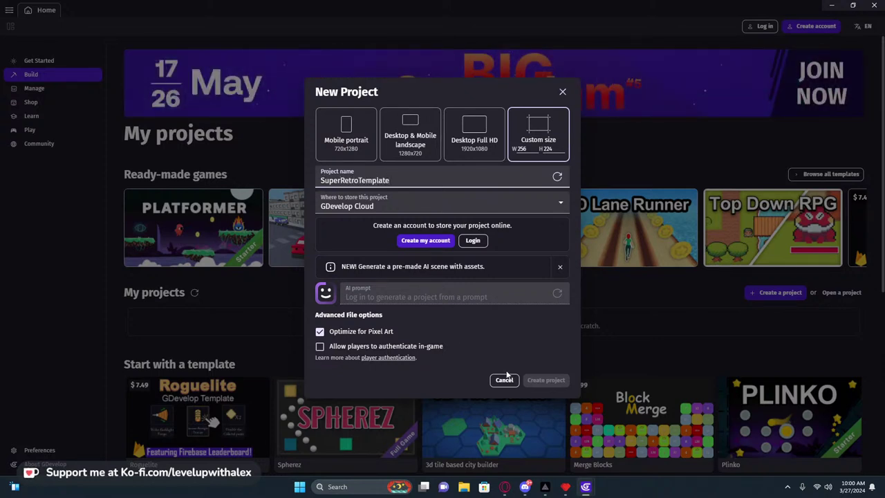
click(512, 347)
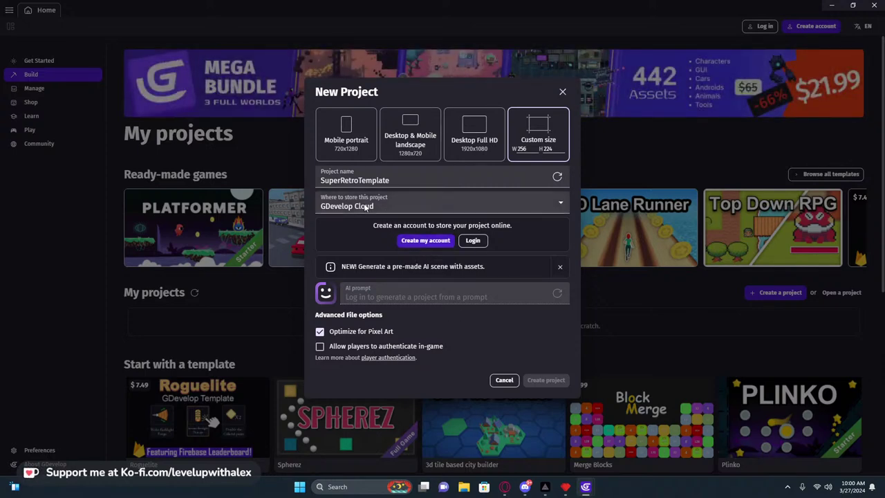
click(429, 207)
click(428, 219)
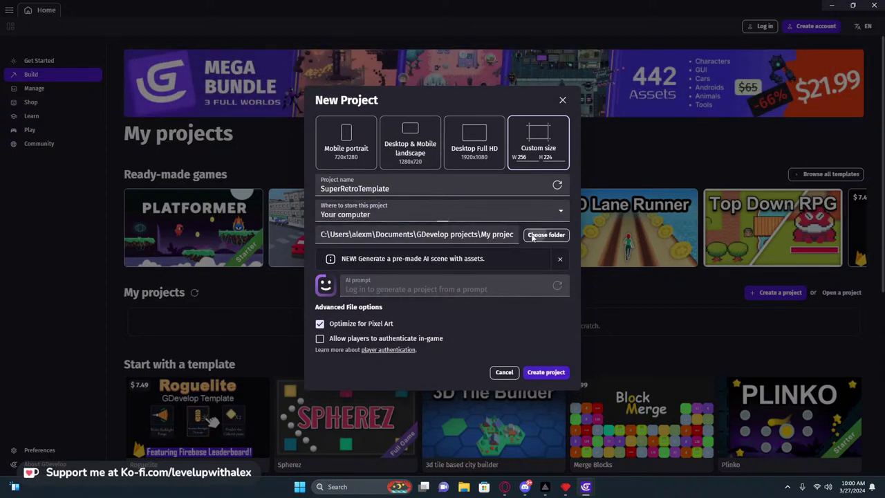
Browse for the project's storage folder and create a new folder named Templates on the Storage (D:) drive.
click(542, 235)
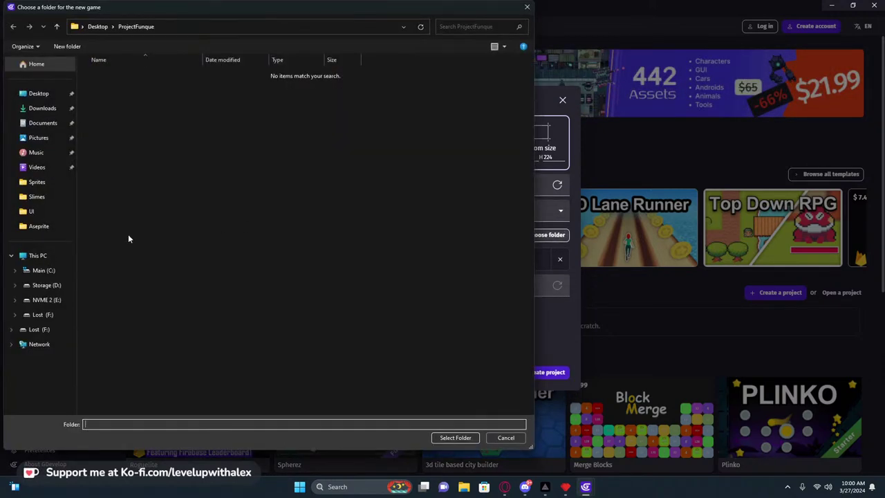
click(40, 300)
click(43, 285)
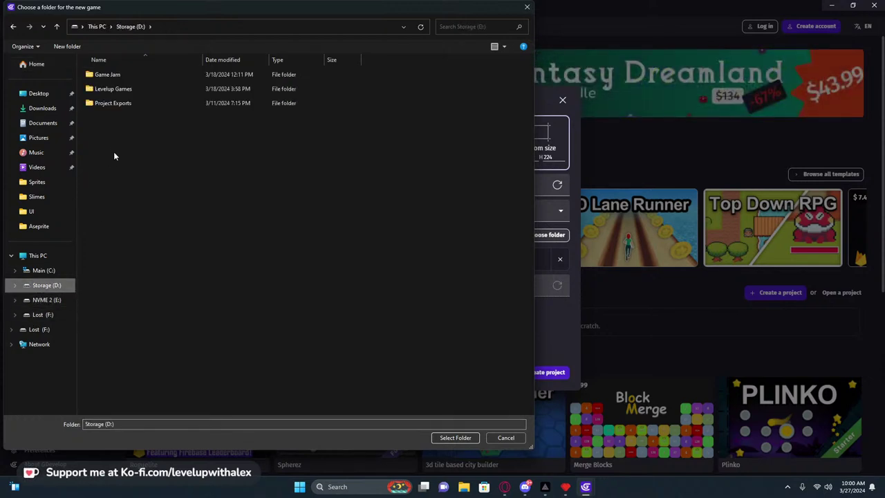
right_click(106, 143)
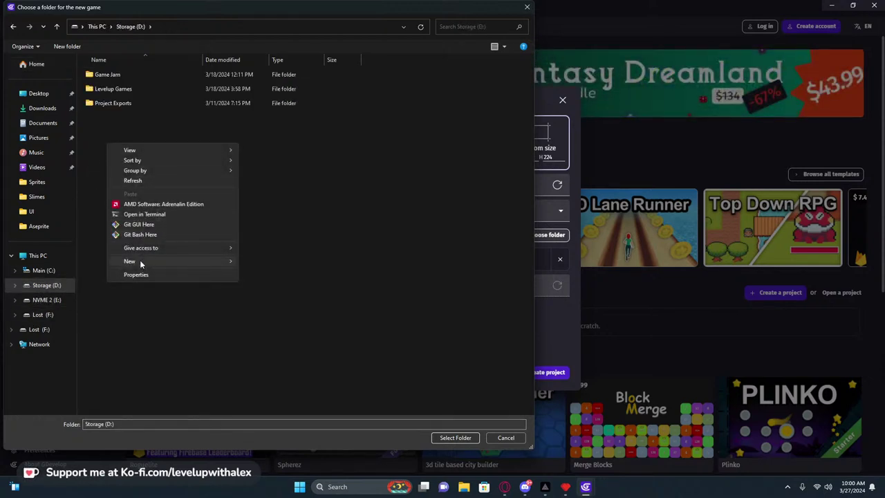
mouse_move(140, 262)
click(267, 261)
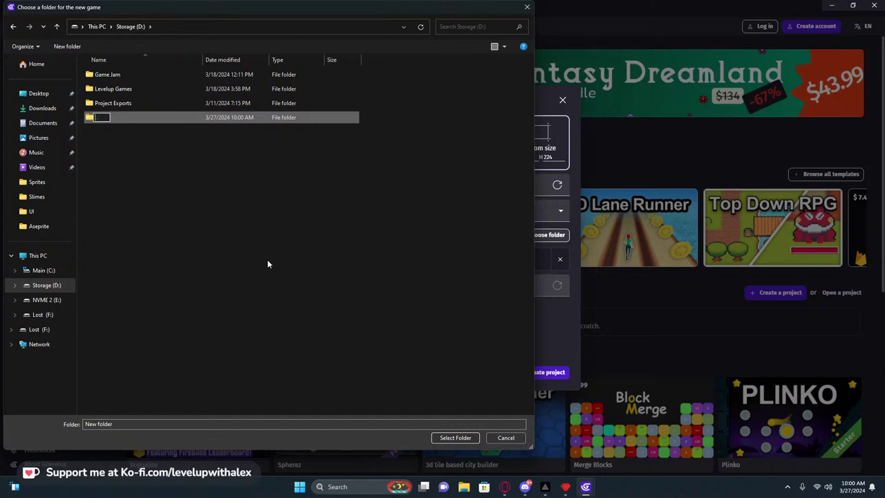
text(Templates)
key(Return)
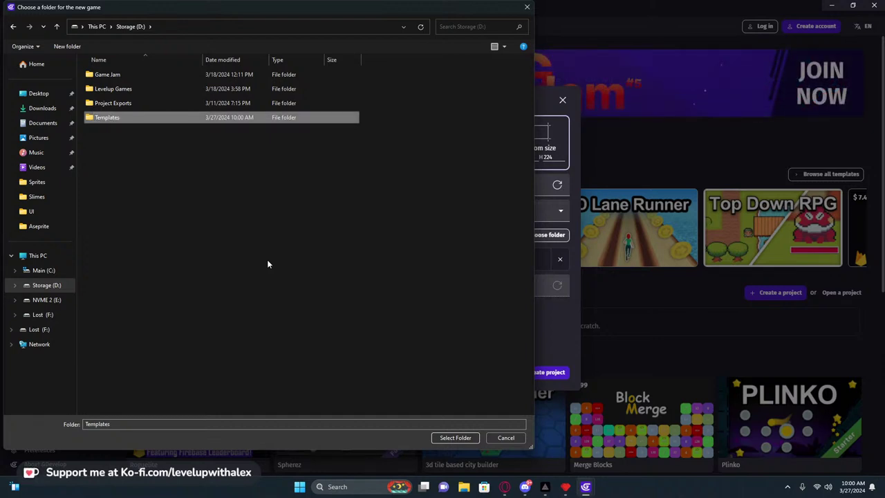
Create a subfolder named SuperRetroTemplate inside the Templates folder.
double_click(126, 118)
right_click(136, 149)
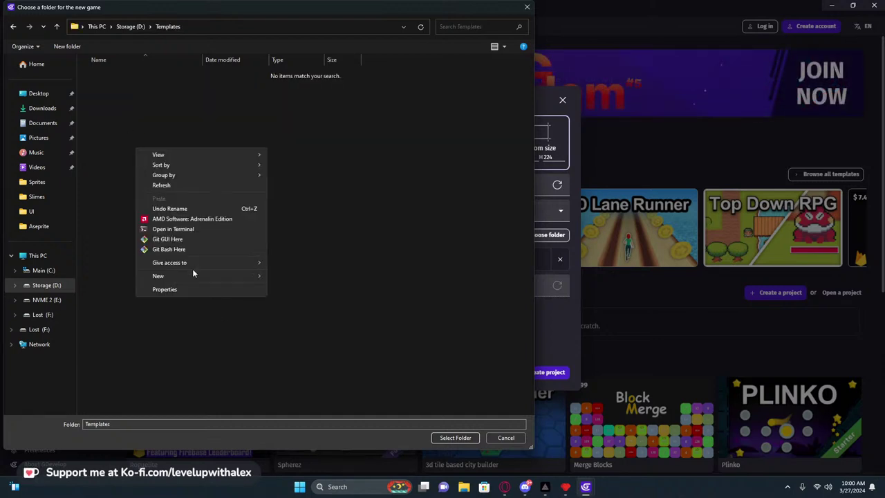
mouse_move(189, 273)
click(321, 277)
text(S)
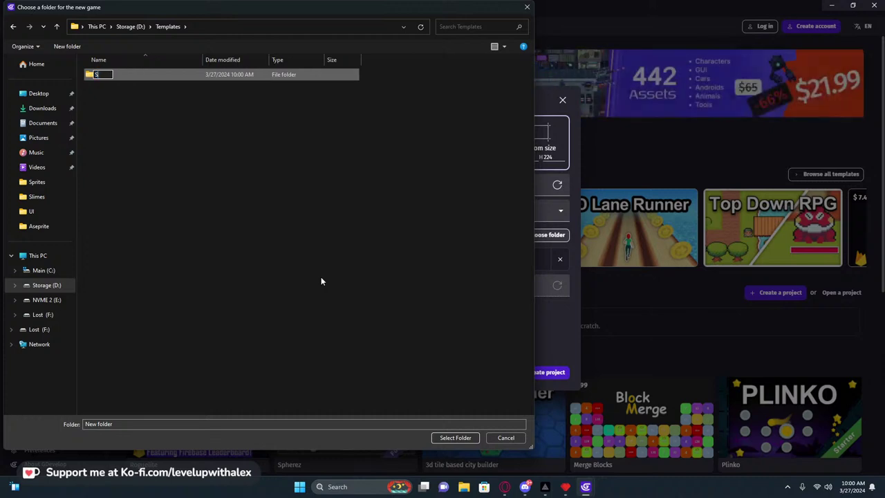
text(uperR)
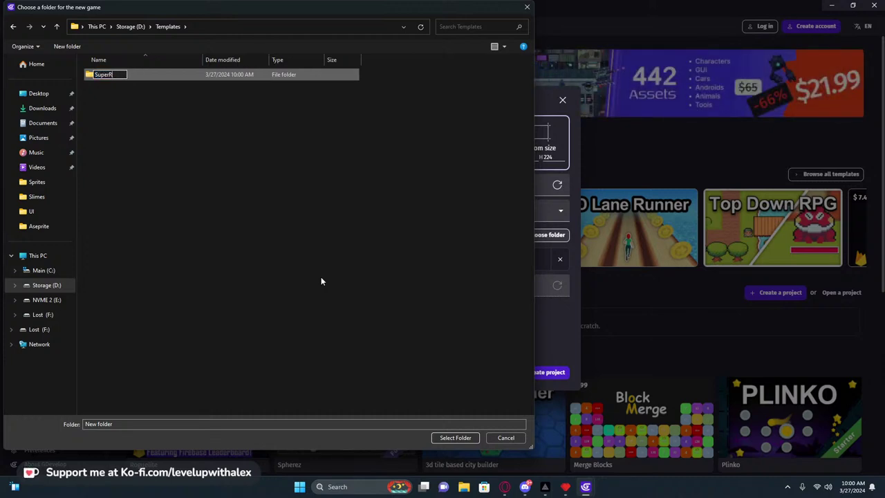
text(etroTemplate)
key(Return)
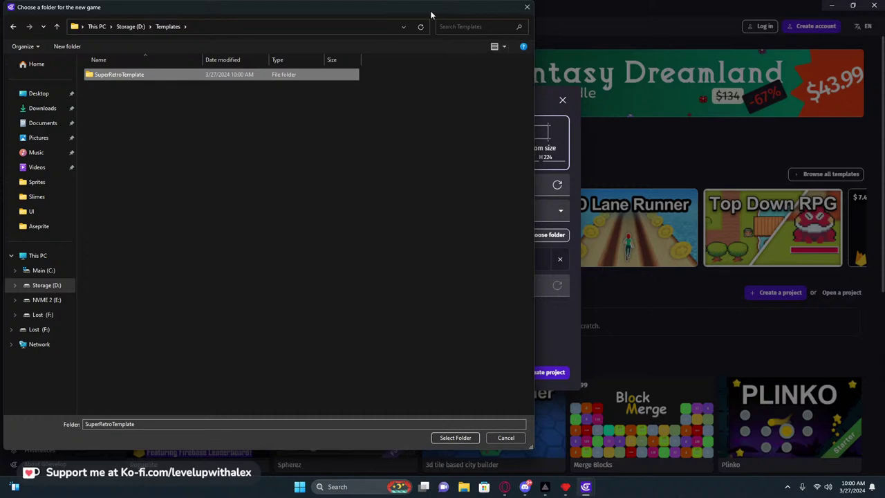
Choose the SuperRetroTemplate folder as the storage location and create the project.
drag(418, 11, 484, 32)
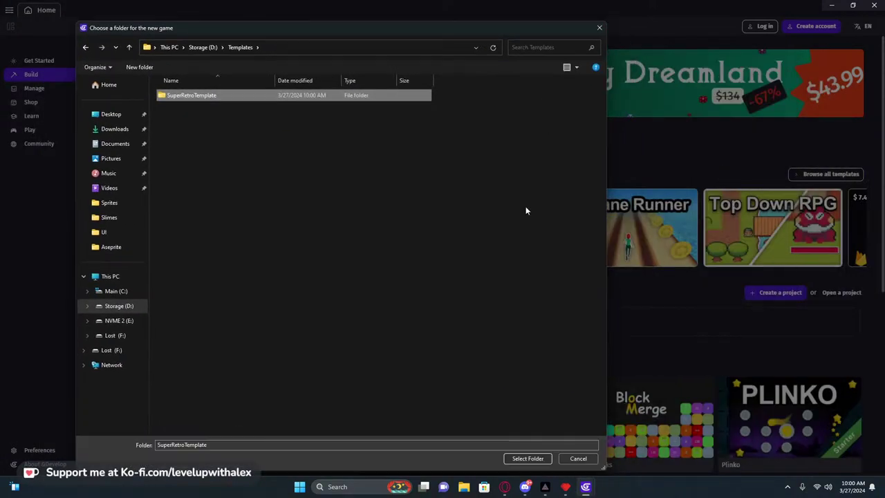
click(528, 459)
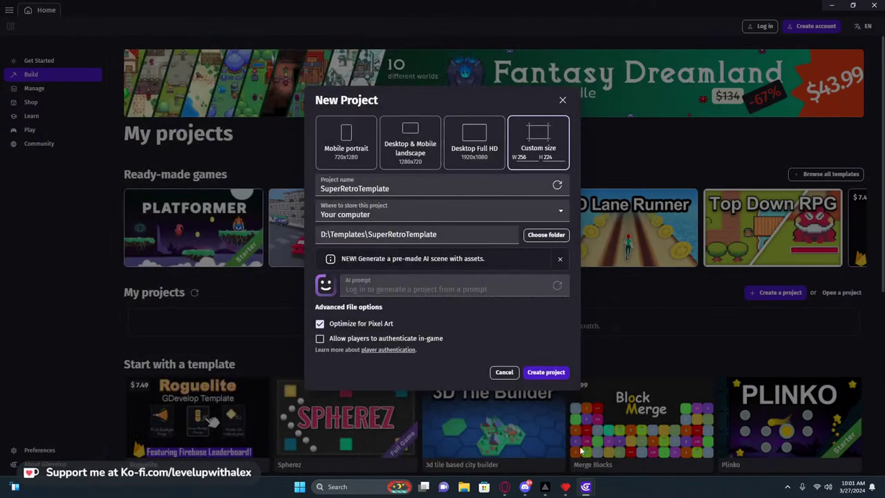
click(545, 373)
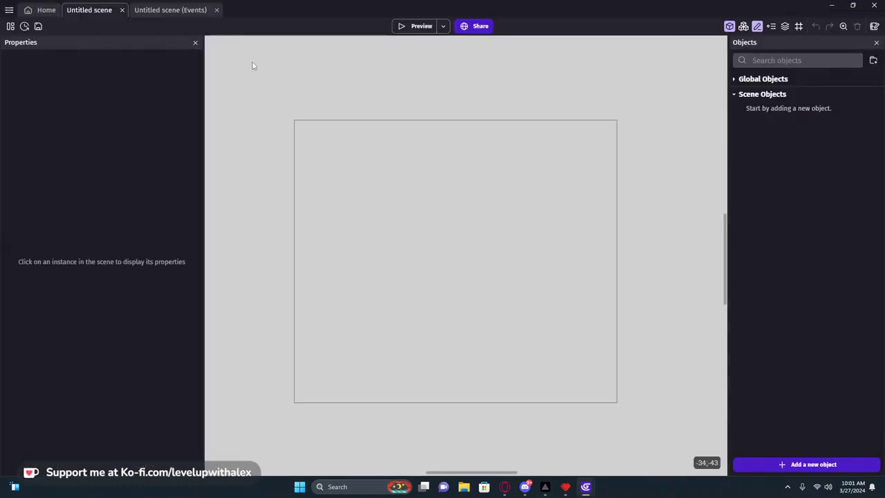
drag(253, 65, 630, 417)
scroll(648, 401, down, 1)
middle_drag(648, 401, 584, 366)
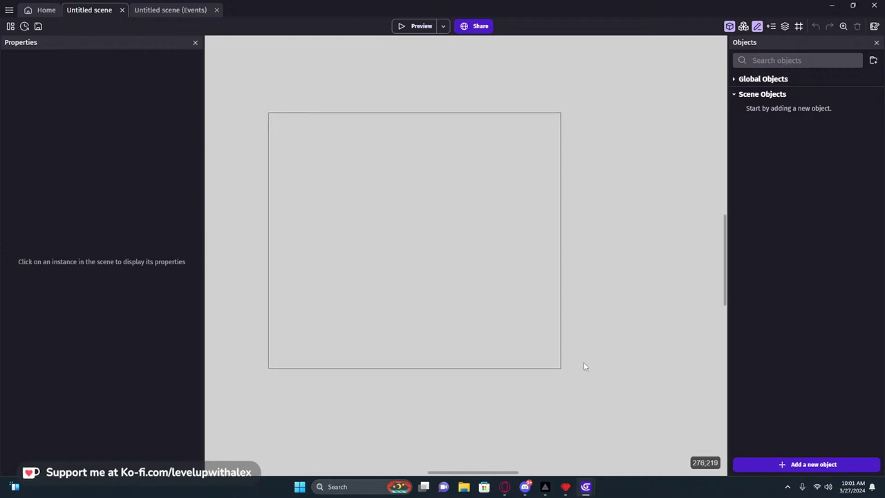
scroll(583, 367, down, 2)
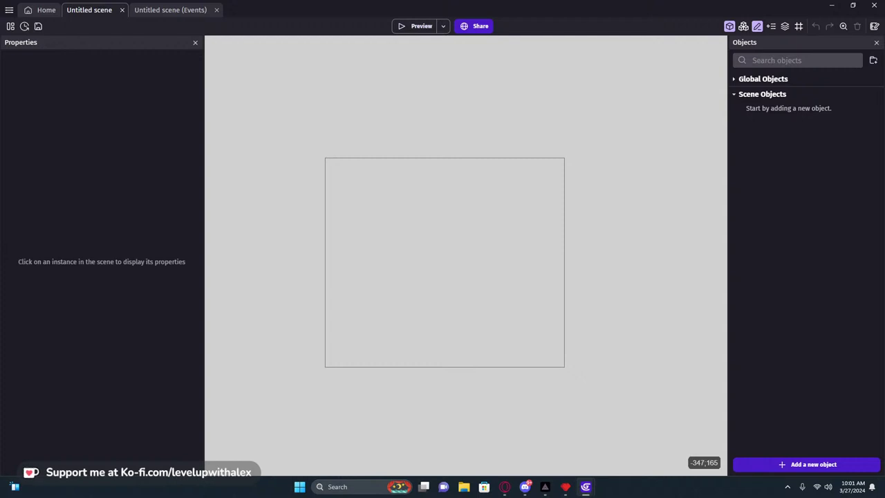
Rename the untitled scene to Game Scene and reopen it in the editor.
click(10, 27)
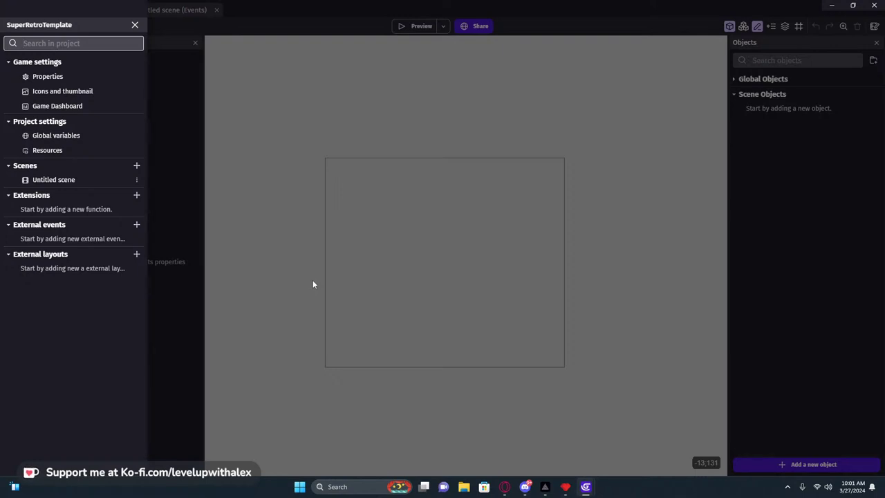
double_click(124, 180)
key(BackSpace)
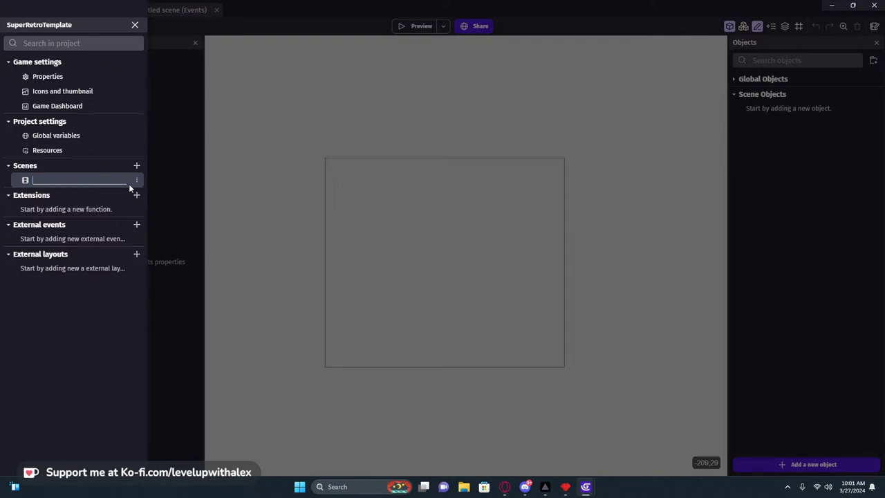
text(Game Scene)
key(Return)
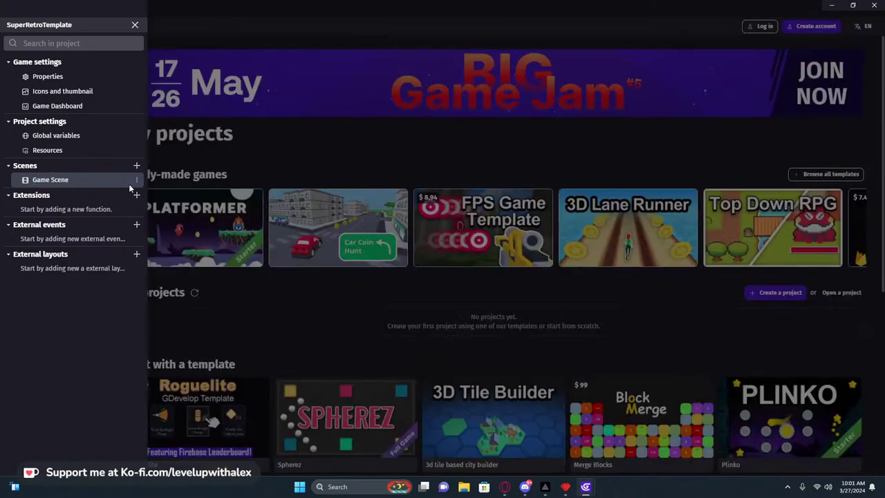
click(89, 180)
click(334, 146)
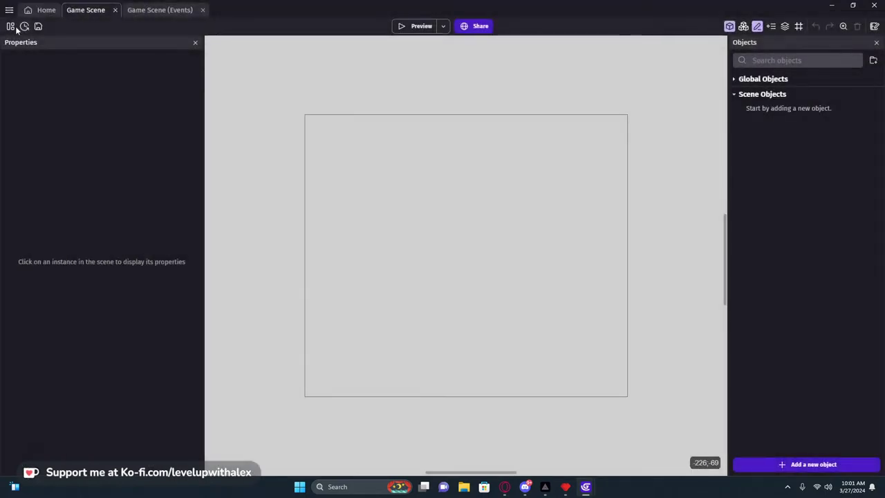
Add a global variable named KeyBindings and set its type to Structure.
click(12, 27)
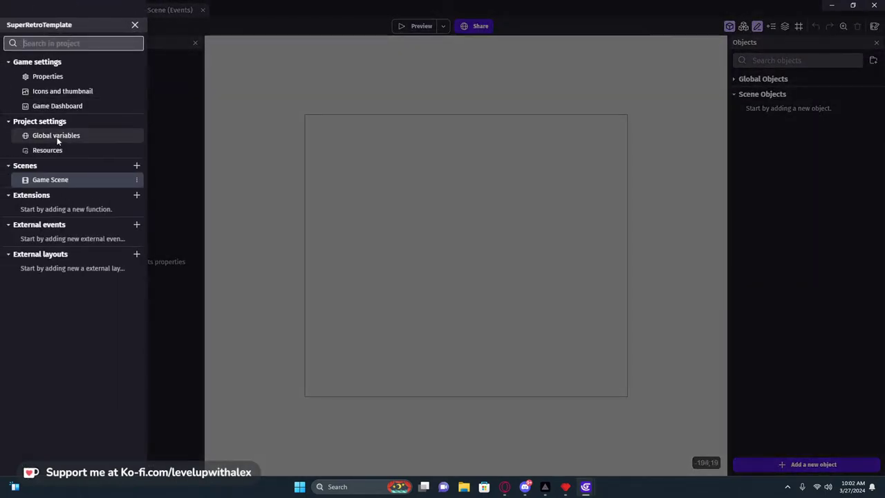
click(55, 142)
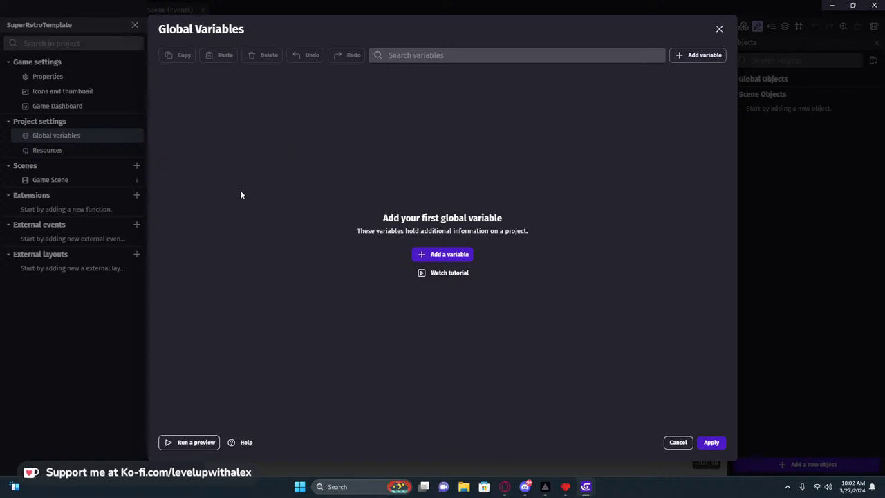
click(442, 255)
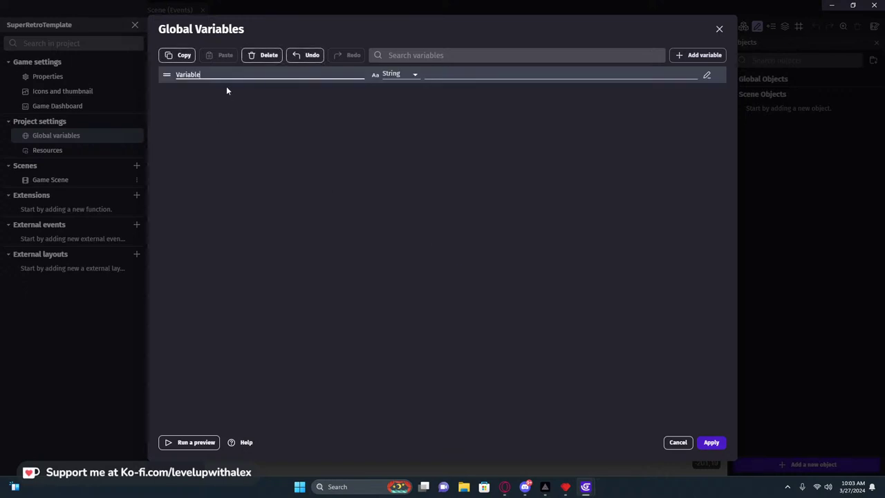
key(ctrl+a)
text(KeyBindings)
click(390, 74)
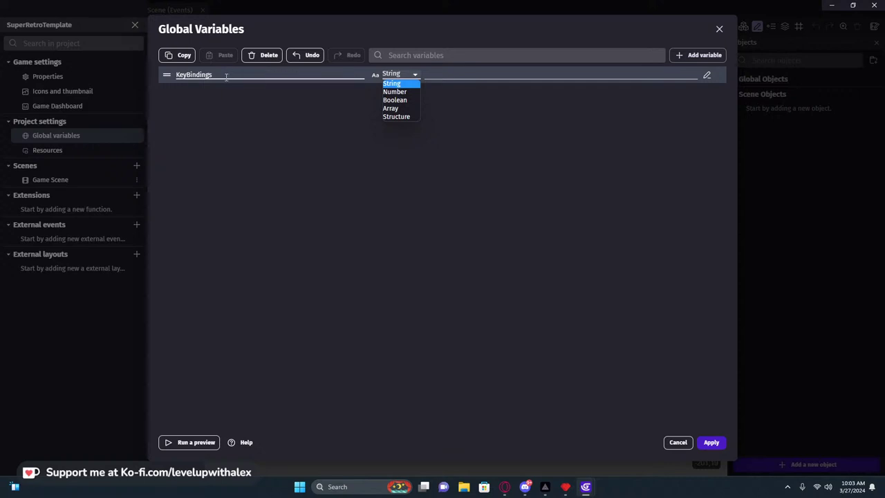
click(397, 117)
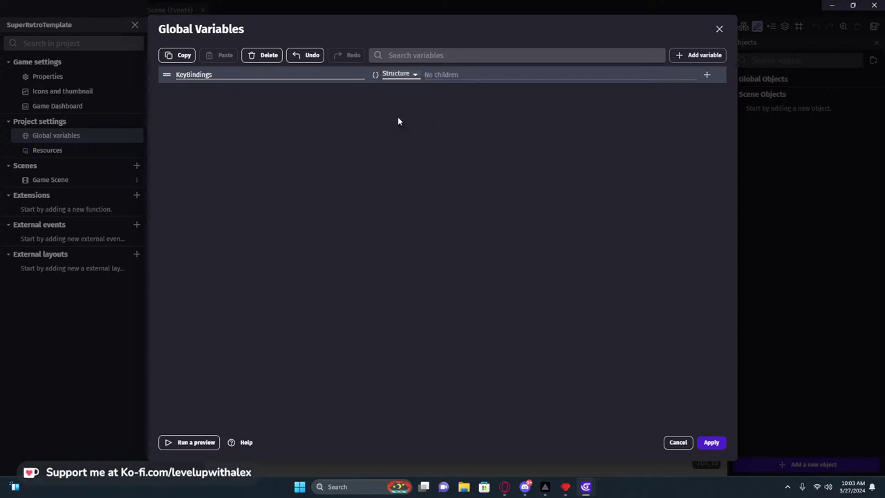
Add a child variable named Keyboard to KeyBindings and set its type to Structure.
click(707, 74)
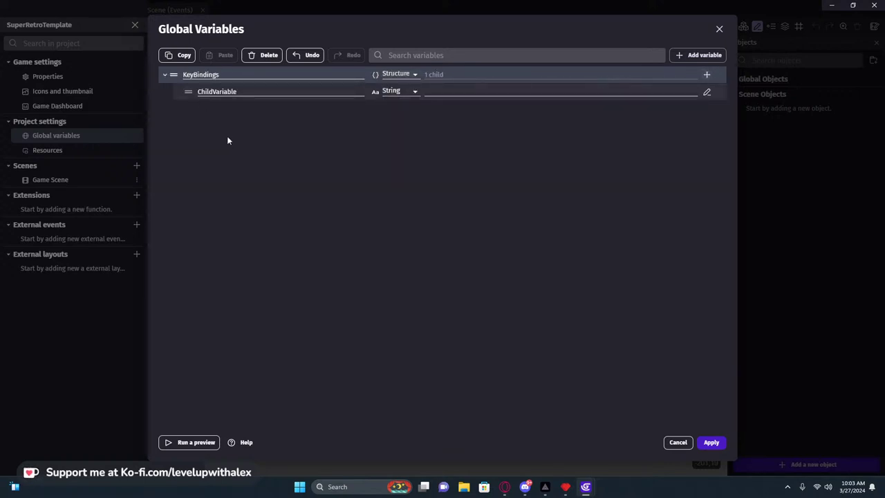
drag(242, 91, 177, 94)
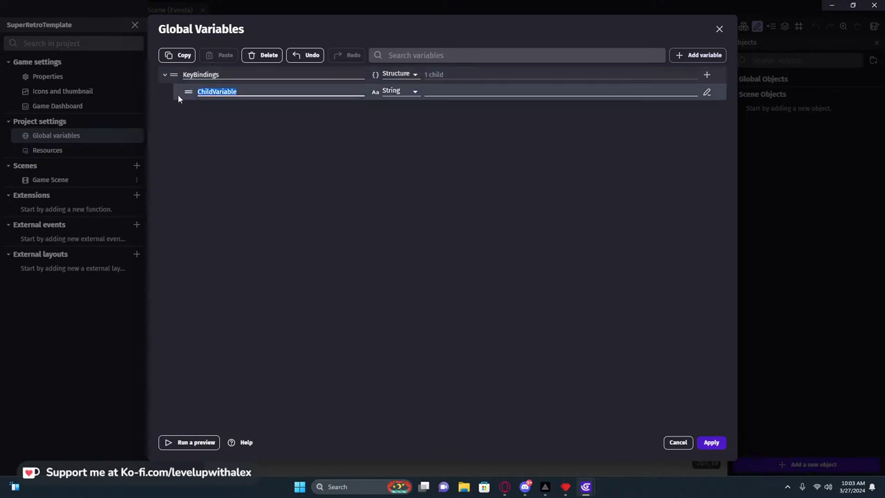
text(Ke)
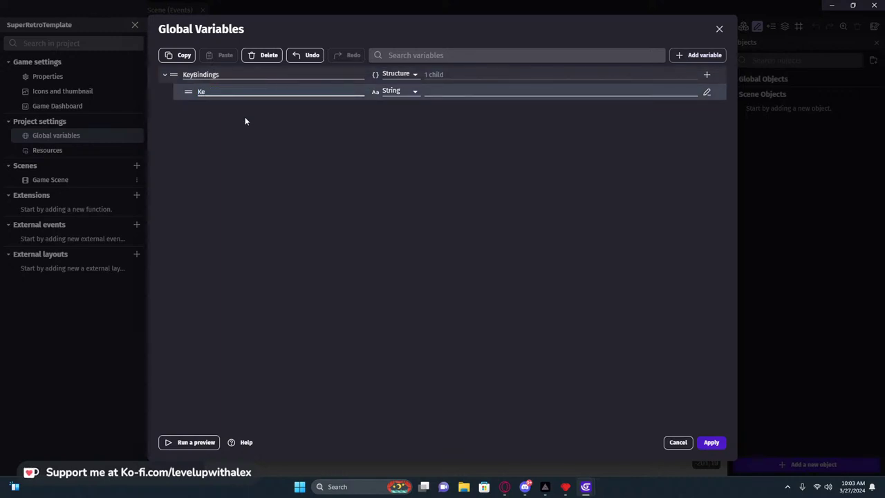
text(ayyboard)
click(245, 122)
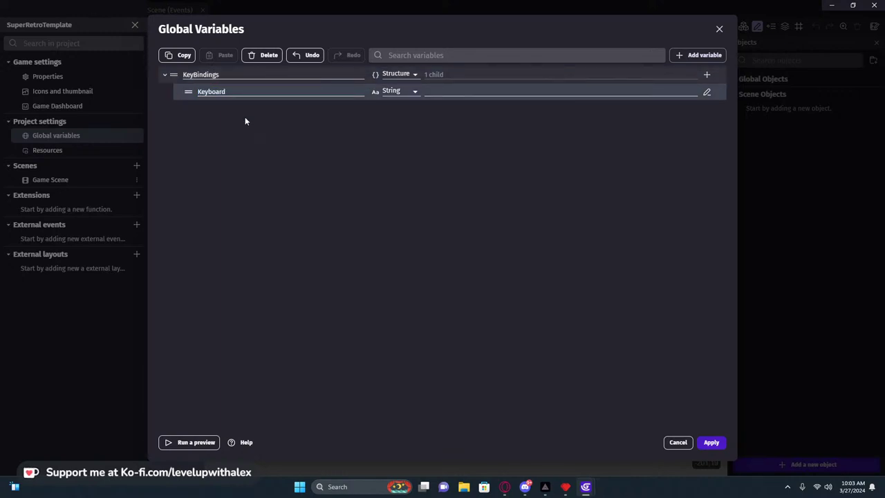
click(412, 91)
click(401, 133)
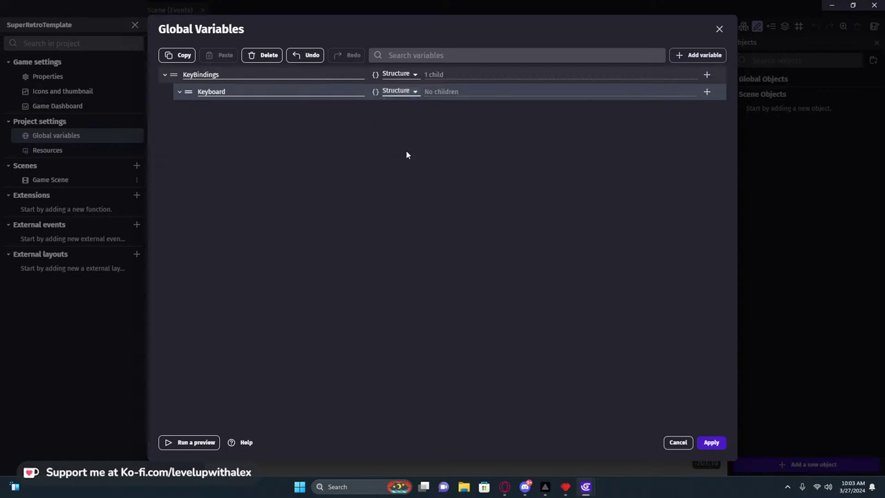
Add a variable named Controller, nest it under KeyBindings beside Keyboard, and set its type to Structure.
click(701, 55)
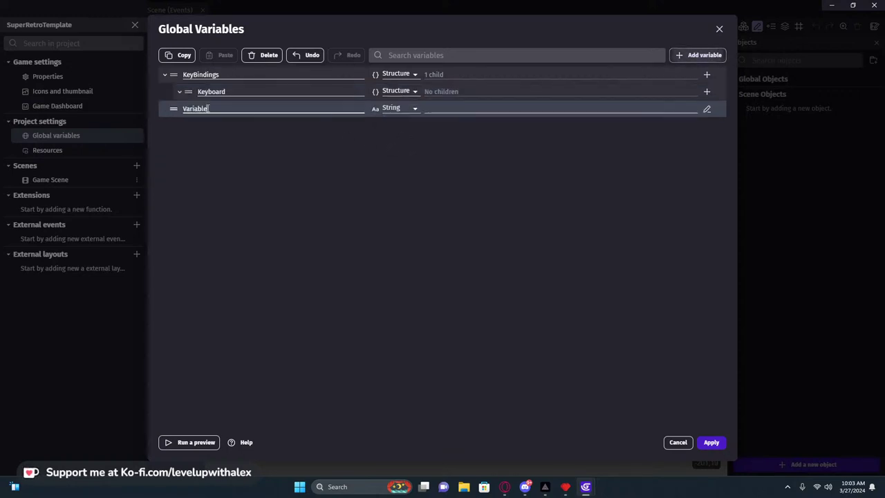
drag(174, 109, 202, 97)
double_click(205, 108)
text(Go)
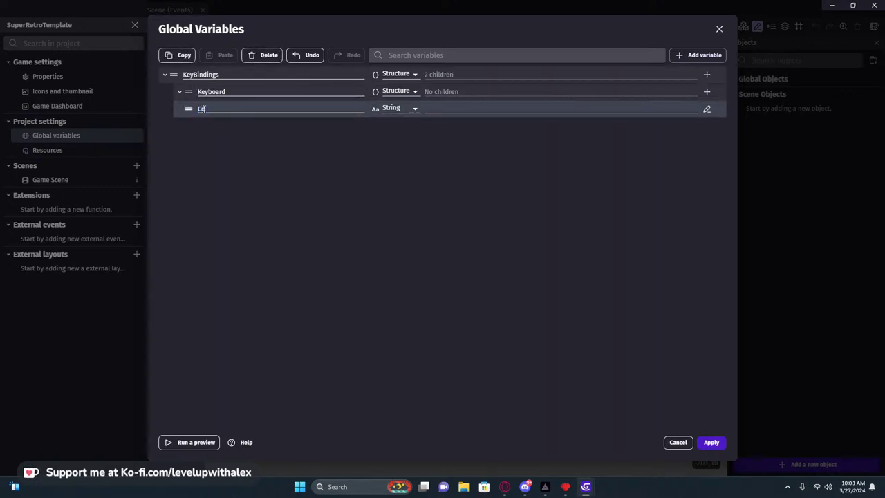
text(ntroller)
key(Return)
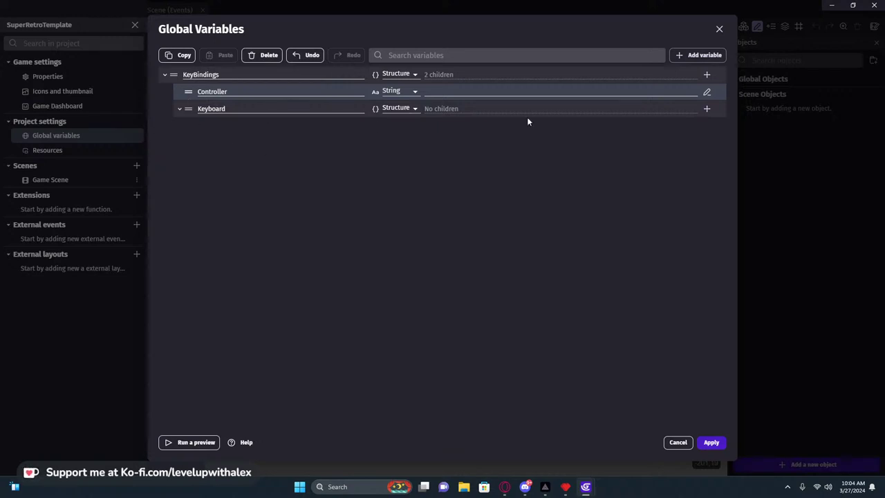
click(400, 91)
click(398, 131)
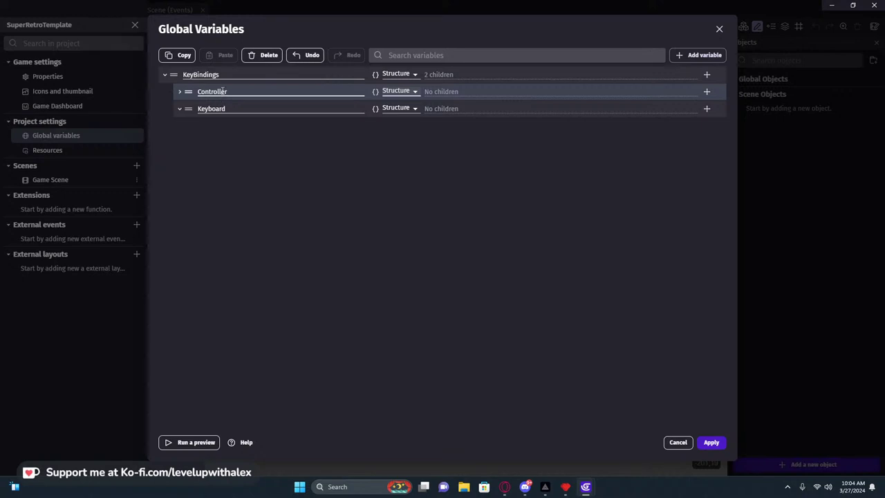
Add a child variable named Up to the Keyboard structure and set its value to w.
click(707, 109)
double_click(274, 125)
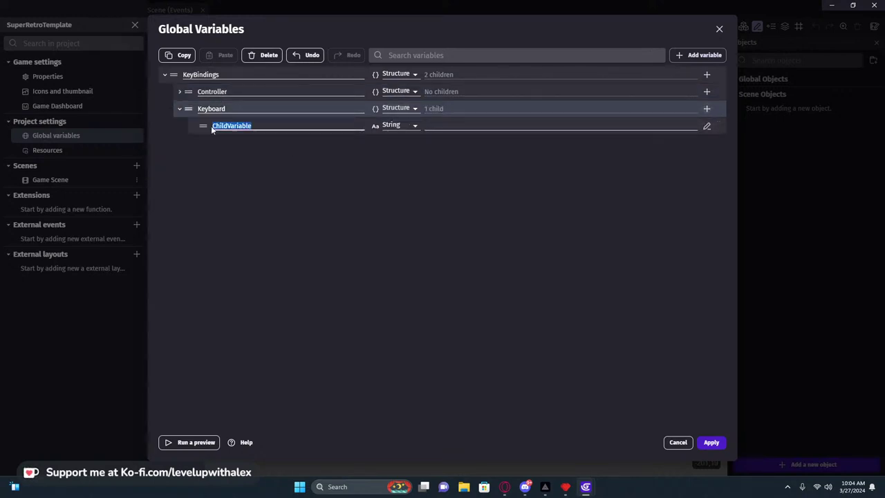
text(Up)
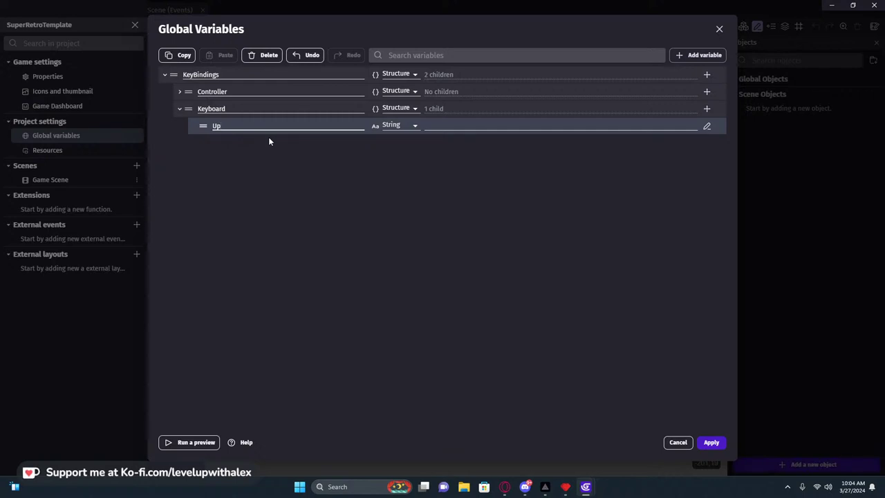
click(436, 127)
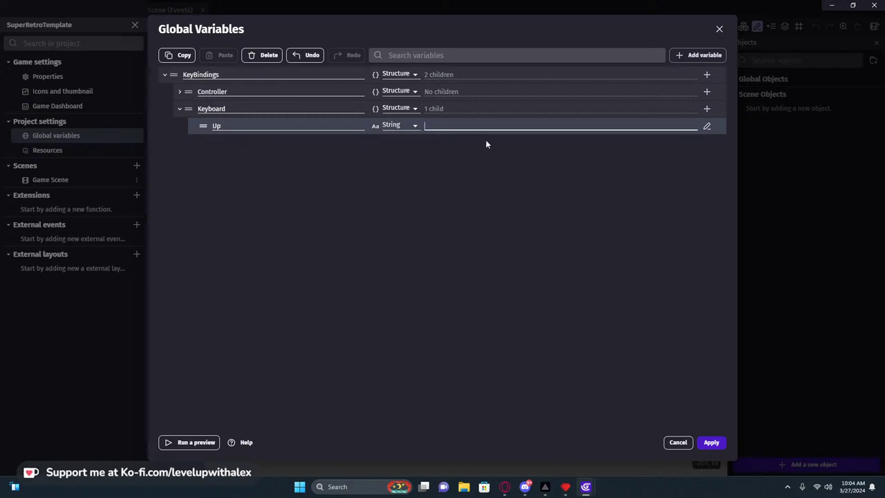
text(w)
key(ctrl+a)
text(A)
key(BackSpace)
text(Rig)
key(BackSpace)
key(BackSpace)
text(ght)
key(BackSpace)
key(BackSpace)
key(BackSpace)
key(BackSpace)
key(BackSpace)
text(U)
key(BackSpace)
key(BackSpace)
key(BackSpace)
key(BackSpace)
text(AYB)
key(BackSpace)
key(BackSpace)
key(BackSpace)
text(w)
click(438, 202)
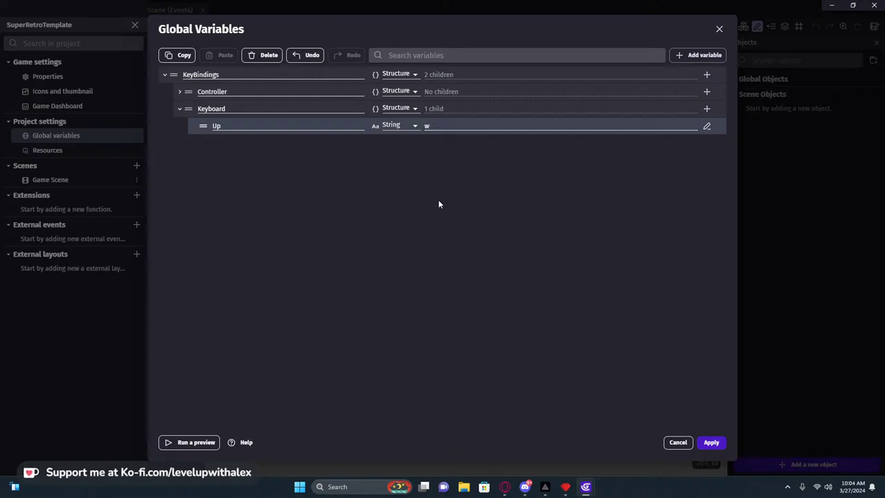
Add three more child variables to the Keyboard structure and name them Right, Left and Down.
click(707, 108)
click(707, 109)
click(706, 109)
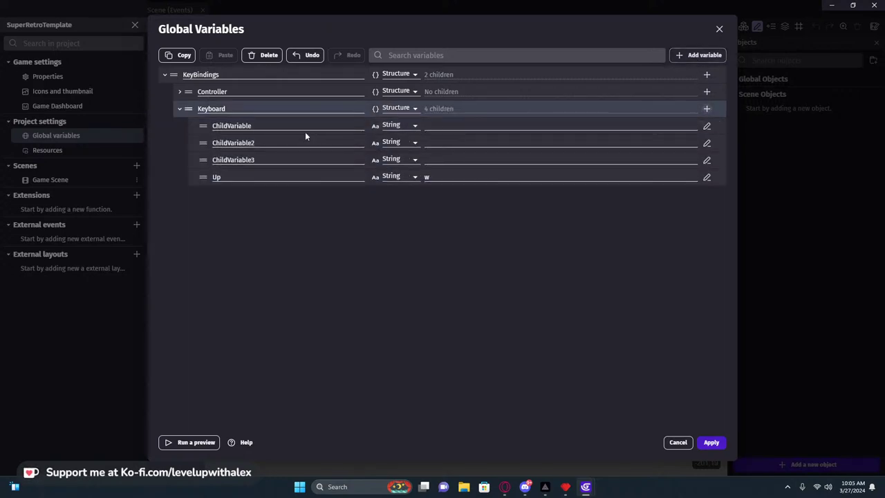
double_click(213, 127)
double_click(262, 160)
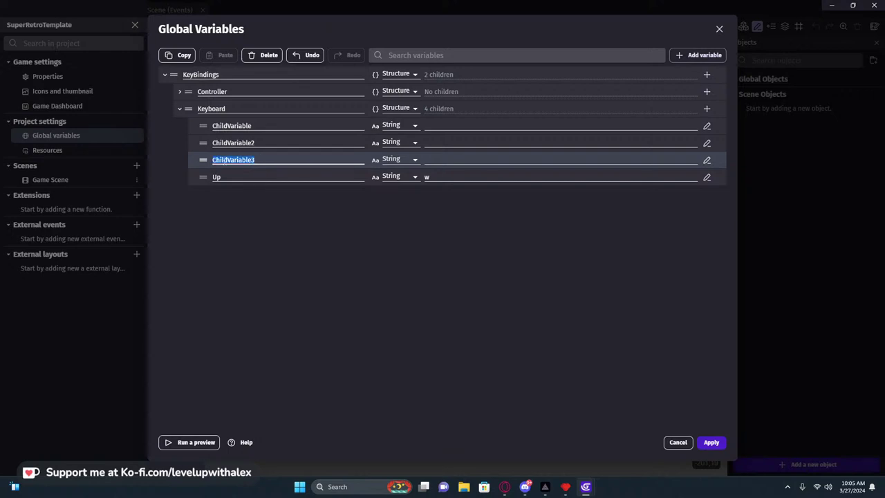
text(Right)
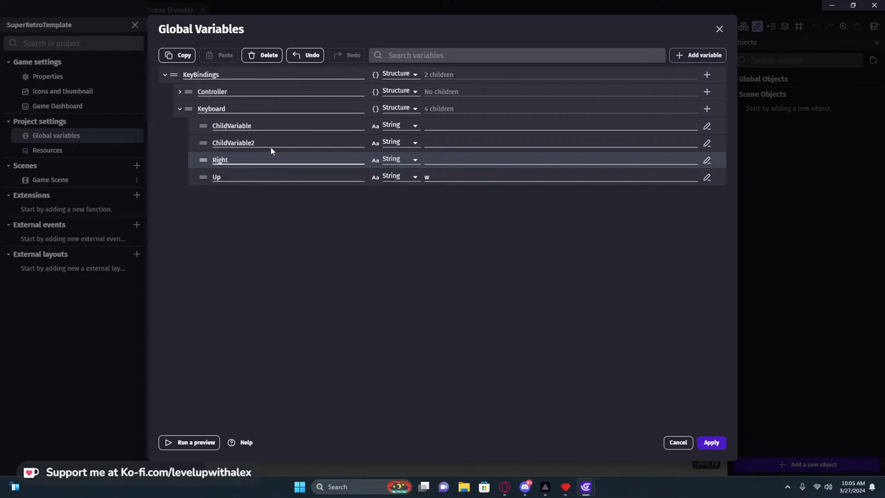
double_click(265, 143)
text(Left)
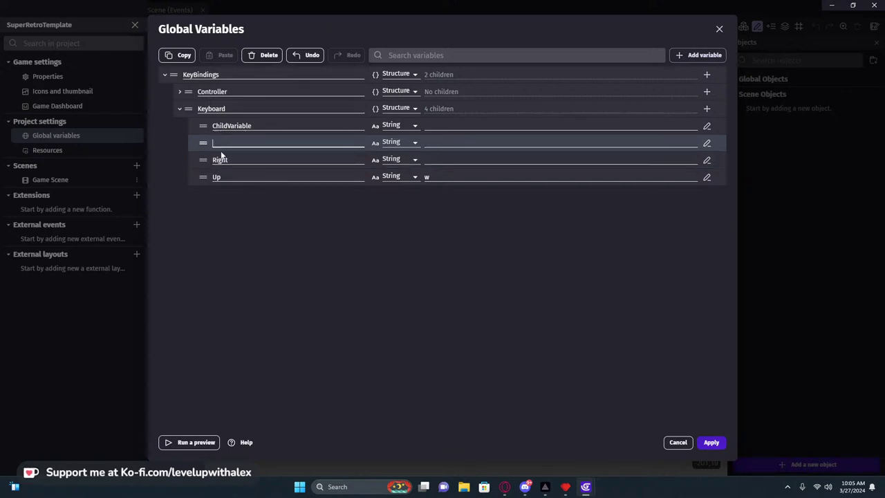
double_click(211, 127)
text(D)
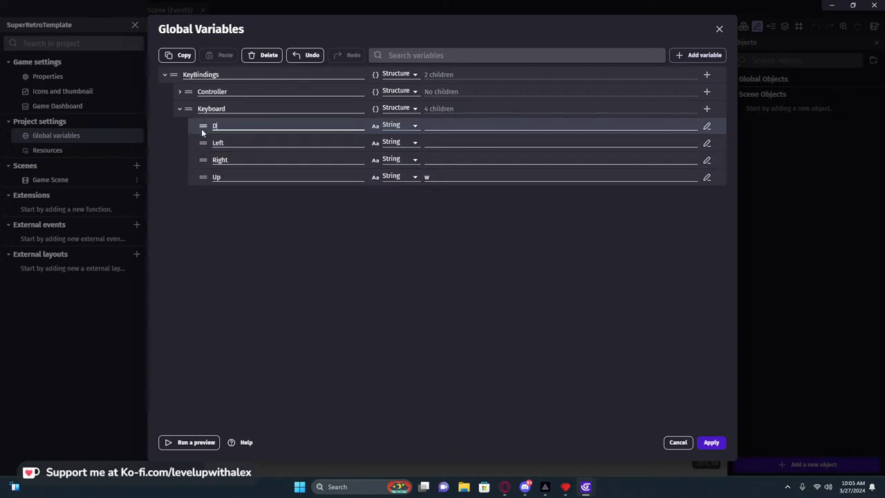
text(own)
key(Return)
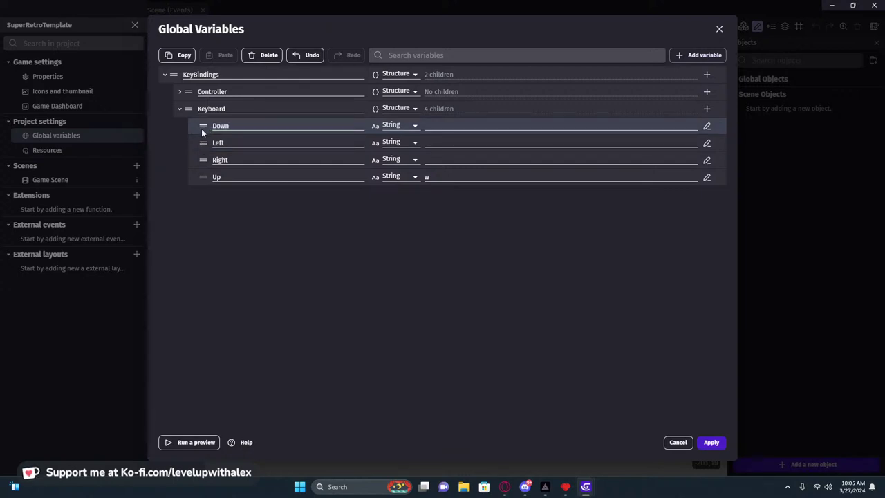
click(199, 186)
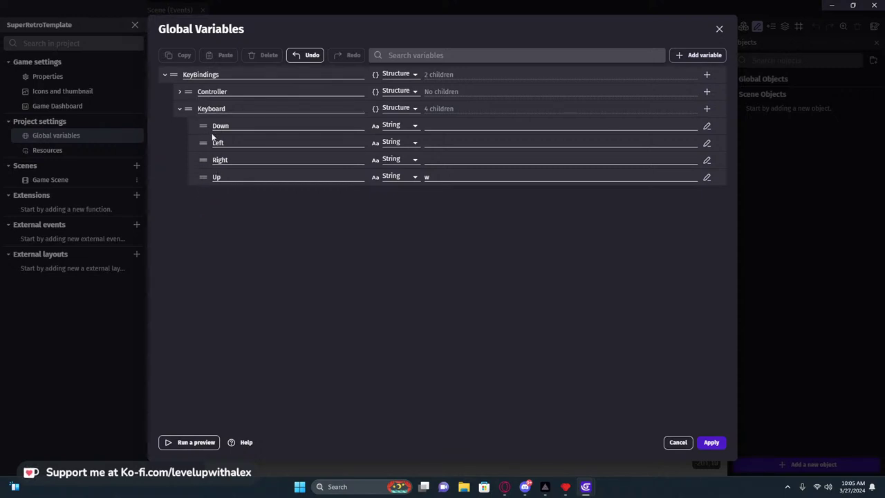
drag(202, 125, 203, 145)
click(438, 125)
text(s)
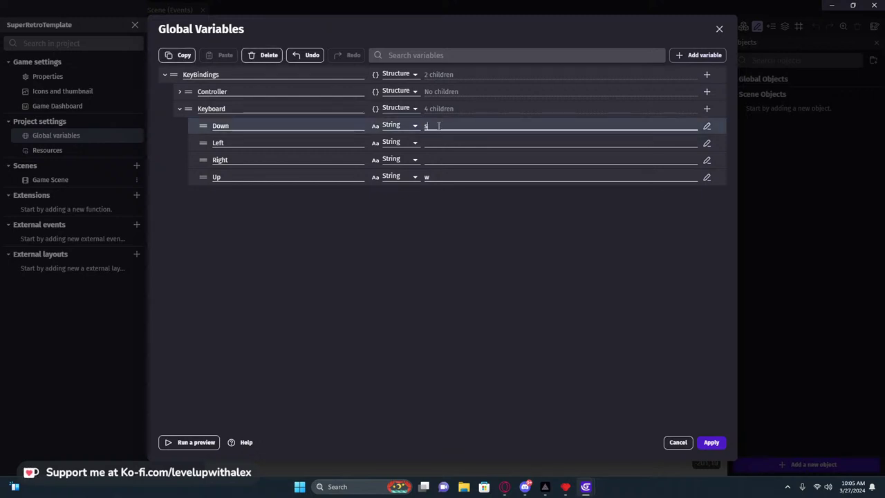
double_click(425, 127)
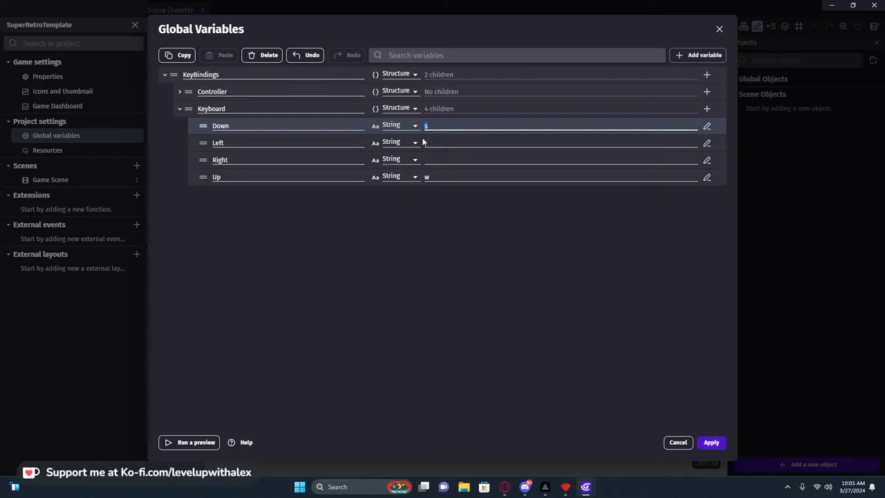
text(up)
Give the Keyboard children Left, Down, Right and Up the string values Left, Down, Right and Up respectively.
click(448, 143)
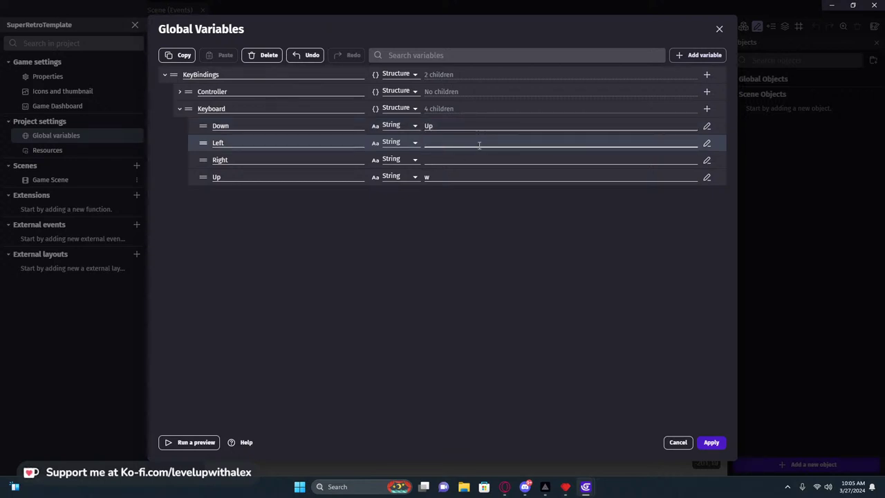
text(Left)
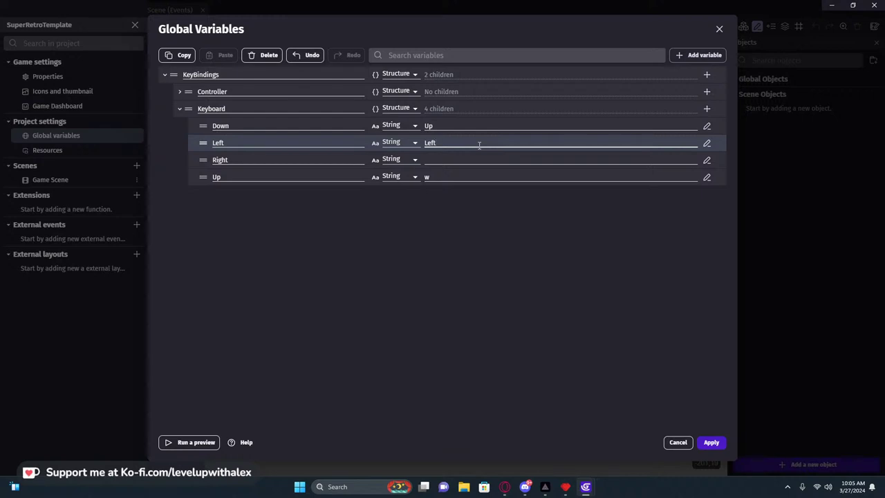
double_click(428, 126)
text(Dow)
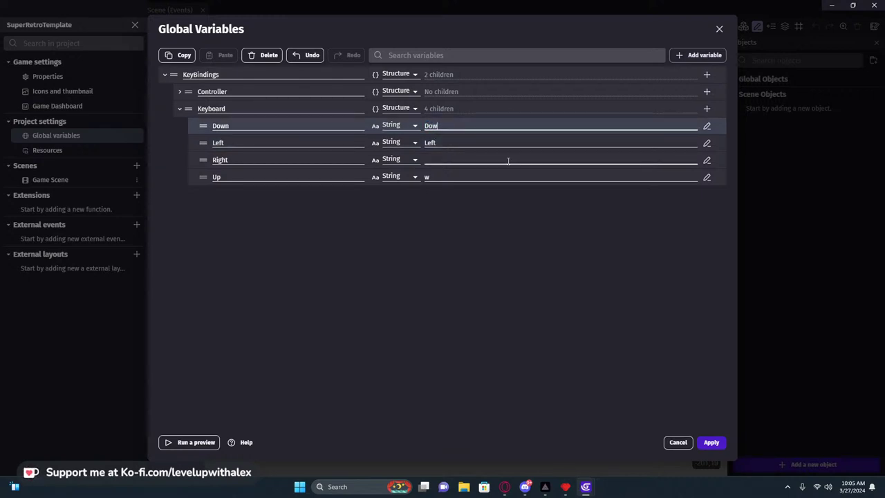
text(n)
click(508, 161)
text(Right)
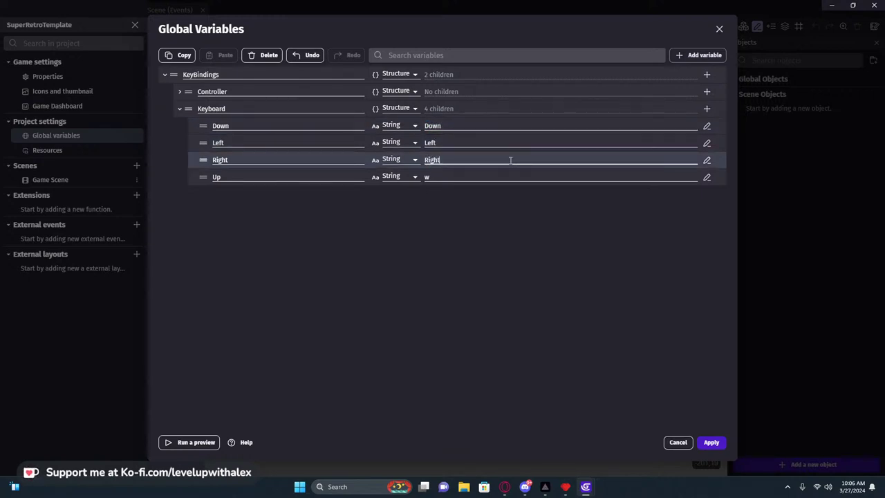
click(473, 177)
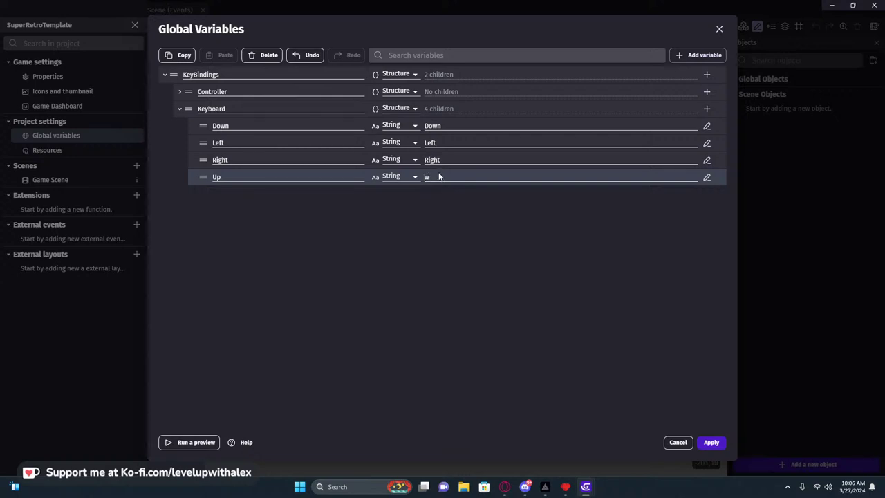
key(BackSpace)
text(Up)
click(458, 227)
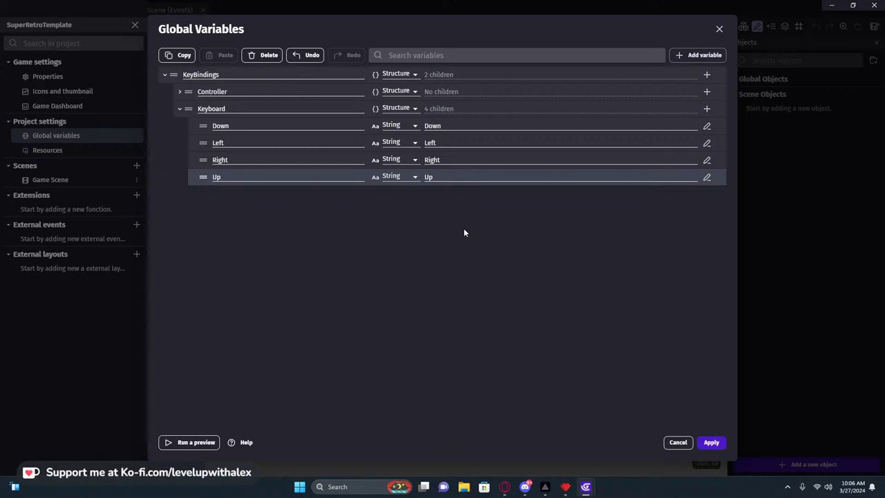
Add a child variable named Jump to Keyboard with the value Space and apply the global variables.
click(707, 108)
drag(261, 126, 212, 126)
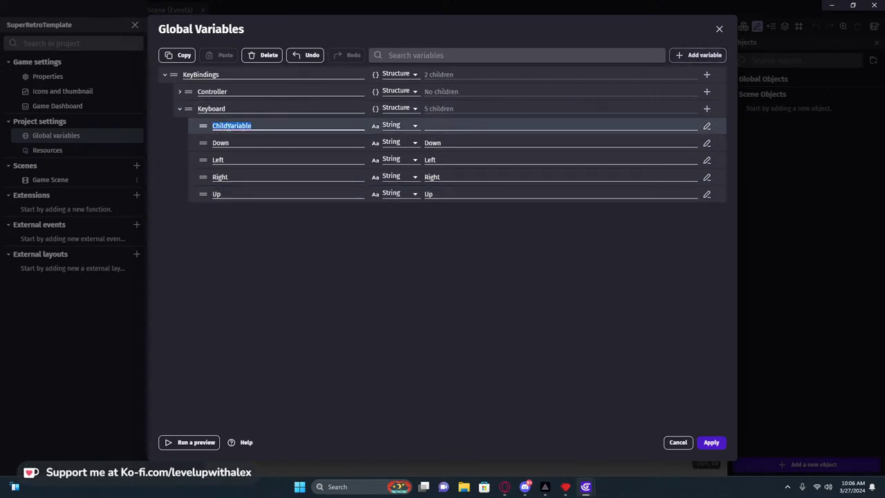
text(Jump)
click(446, 125)
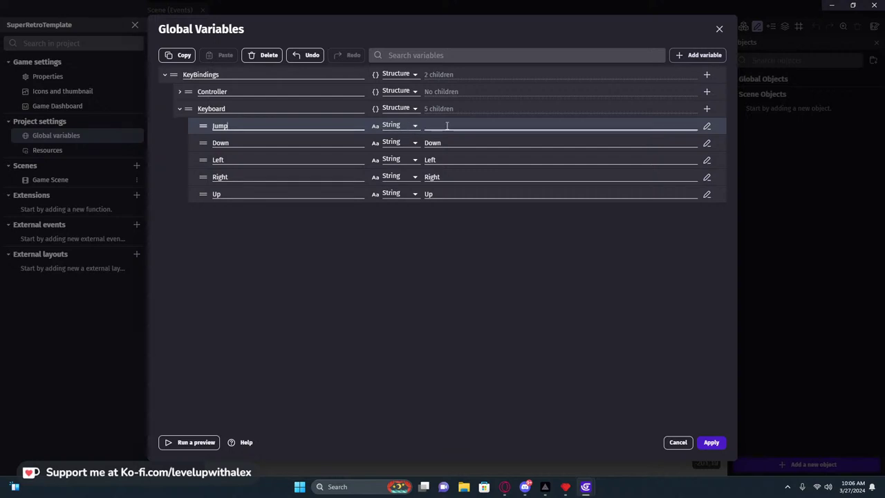
click(446, 143)
text(Space)
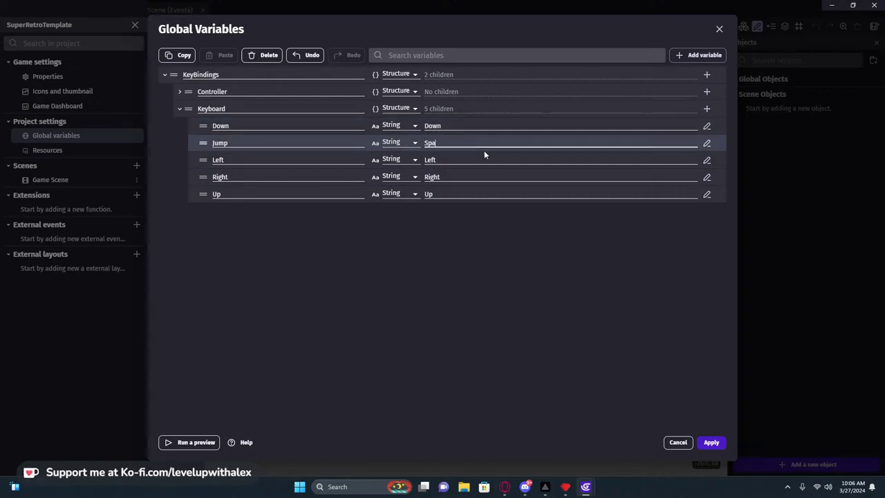
click(457, 221)
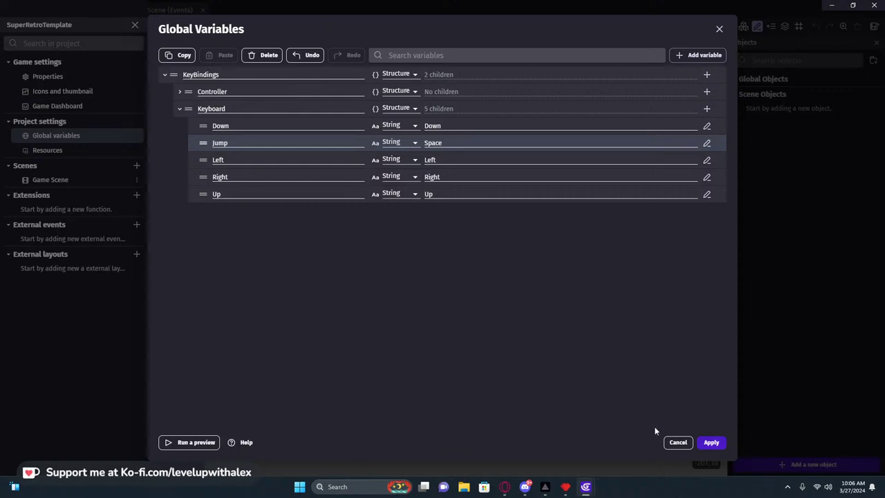
click(718, 444)
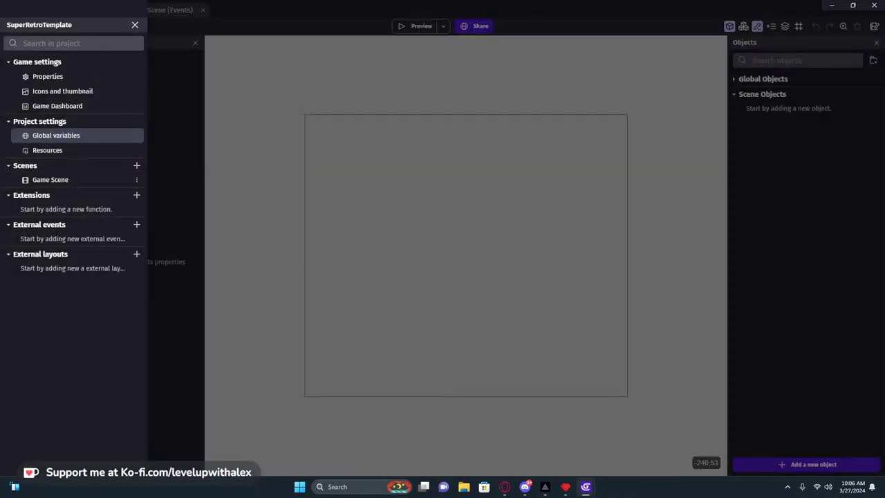
click(423, 170)
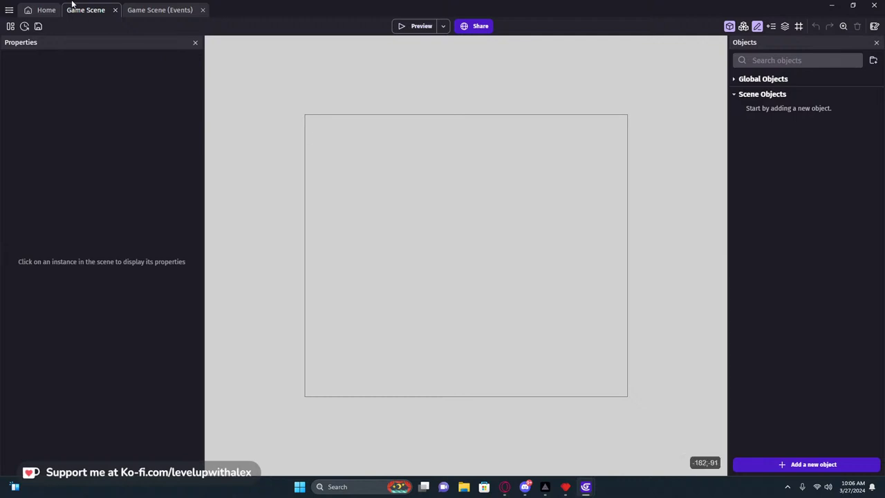
Search the new extensions for Advanced and install Advanced platformer movements in the project.
click(10, 26)
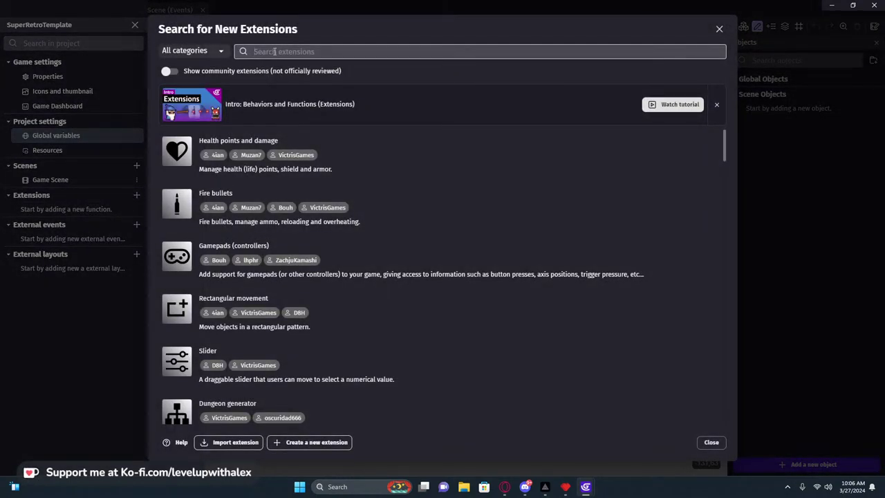
text(Adva)
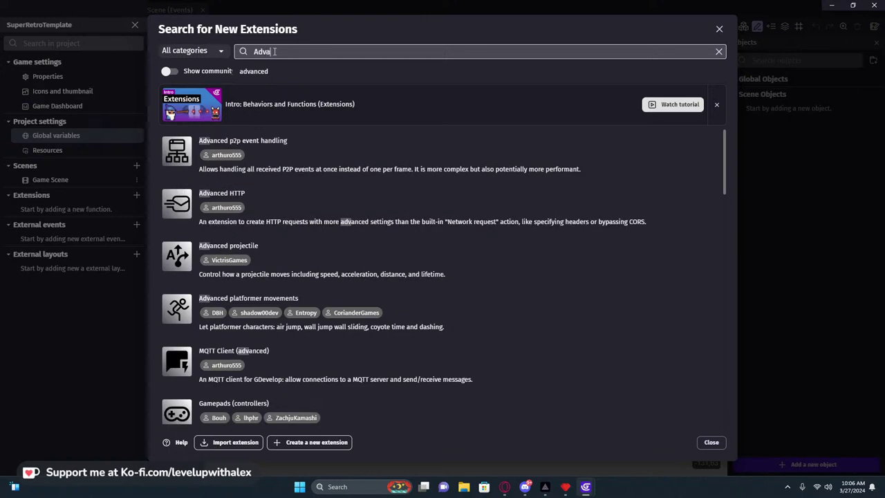
text(nced)
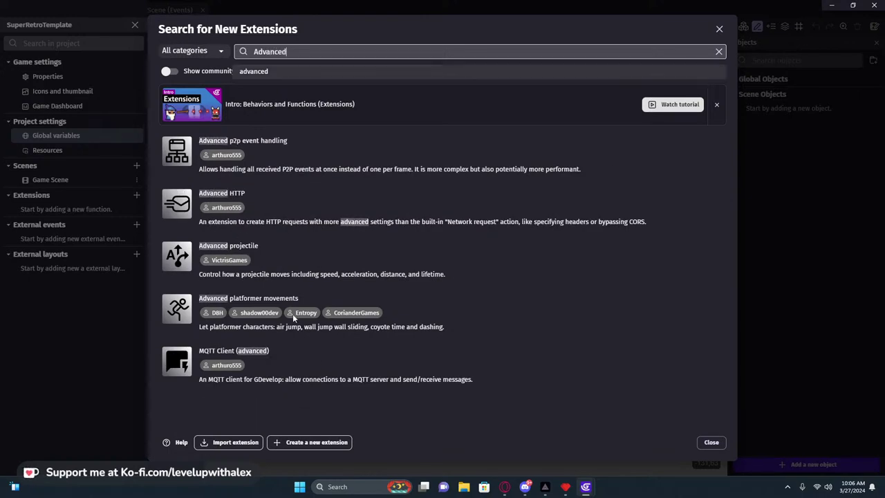
click(254, 298)
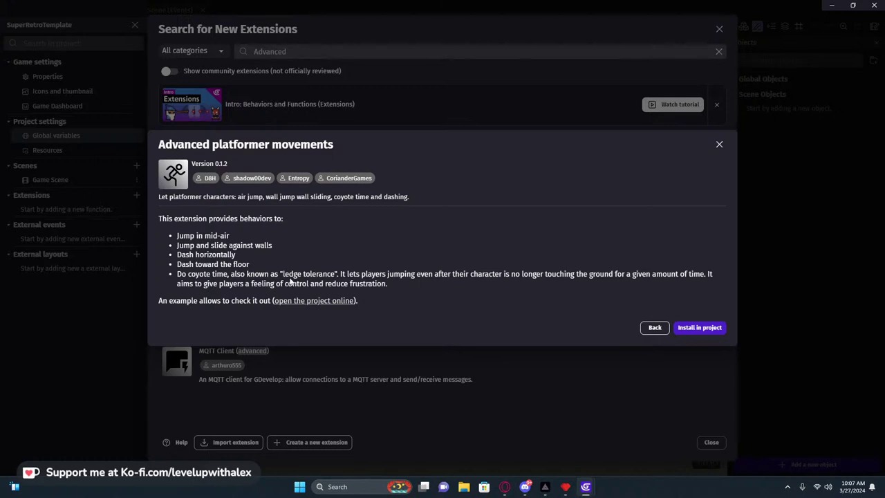
click(692, 329)
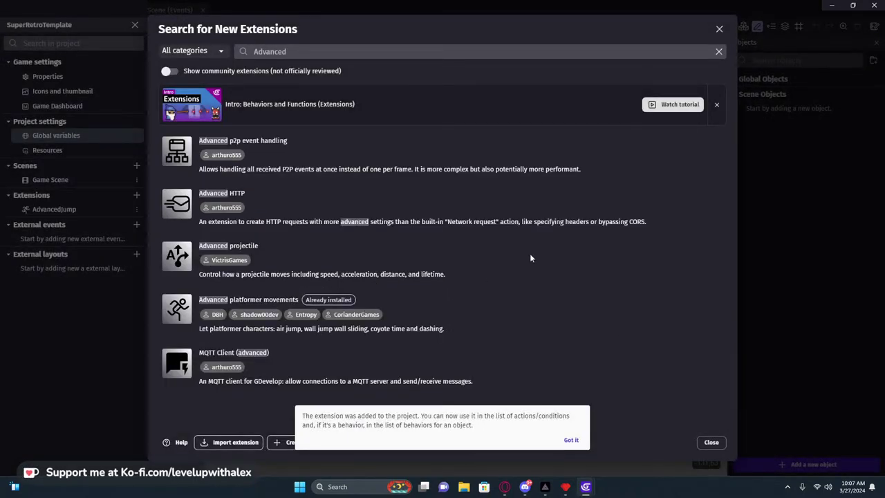
click(585, 260)
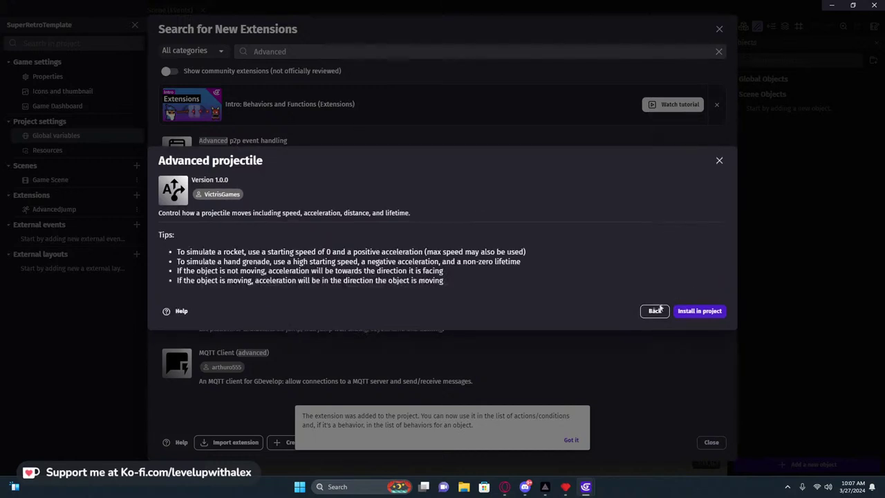
click(206, 73)
Search the new extensions for Pixel and view the details of Pixel perfect movement.
click(317, 53)
key(BackSpace)
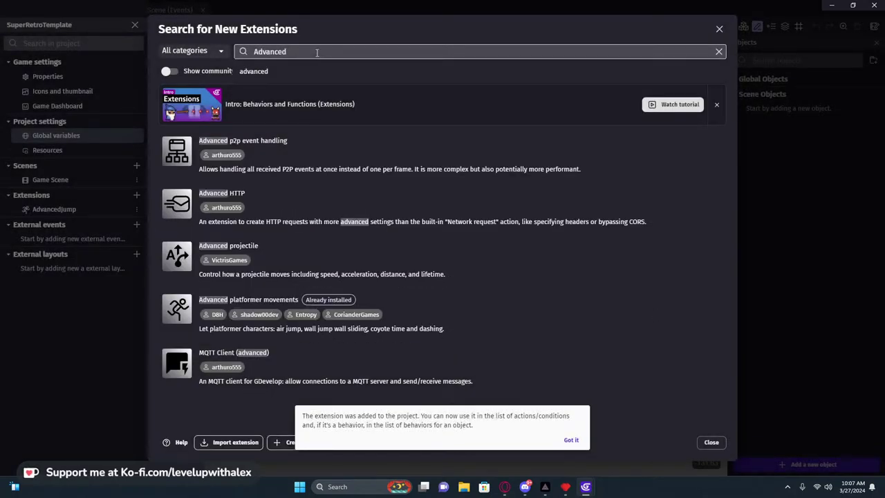
key(BackSpace)
key(BackSpace)
key(BackSpace)
key(BackSpace)
key(BackSpace)
key(BackSpace)
key(BackSpace)
text(P)
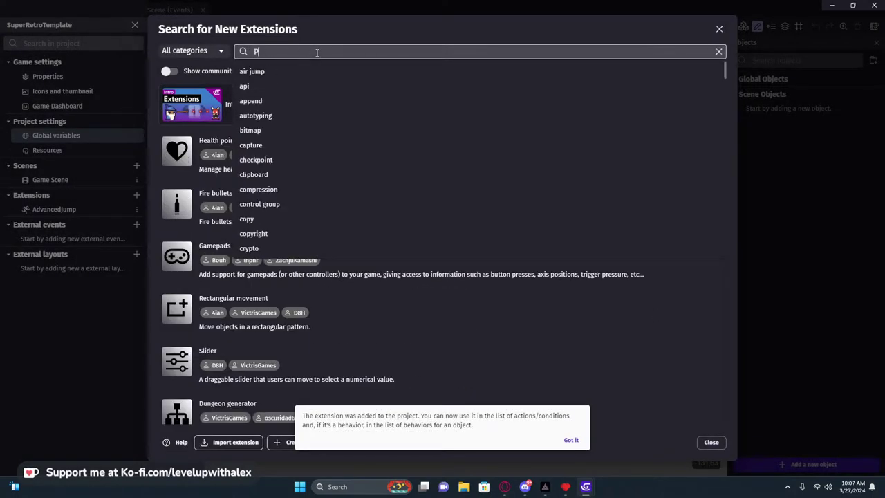
text(ixel)
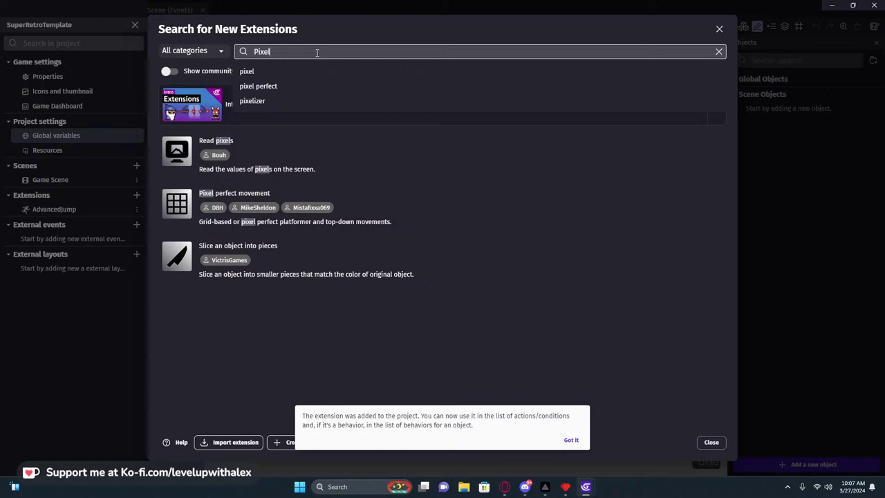
click(354, 224)
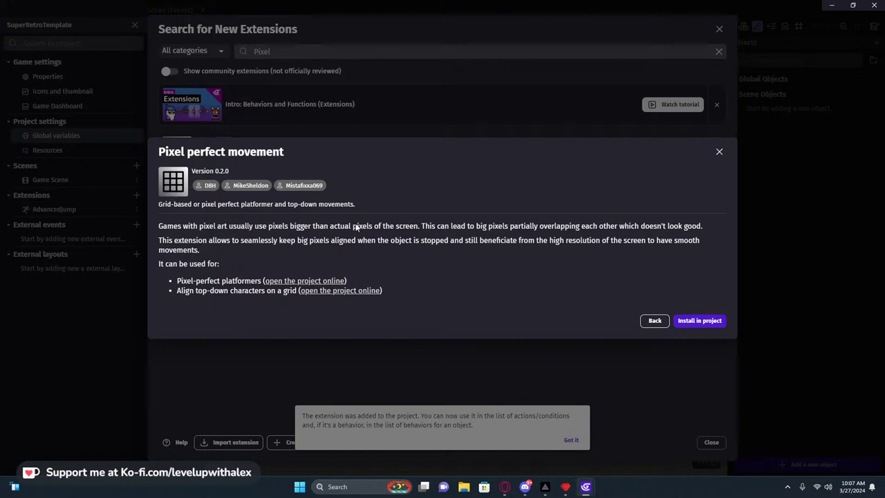
click(655, 321)
Search the new extensions by the parallax tag and install Parallax for Tiled Sprite in the project.
click(261, 51)
double_click(261, 51)
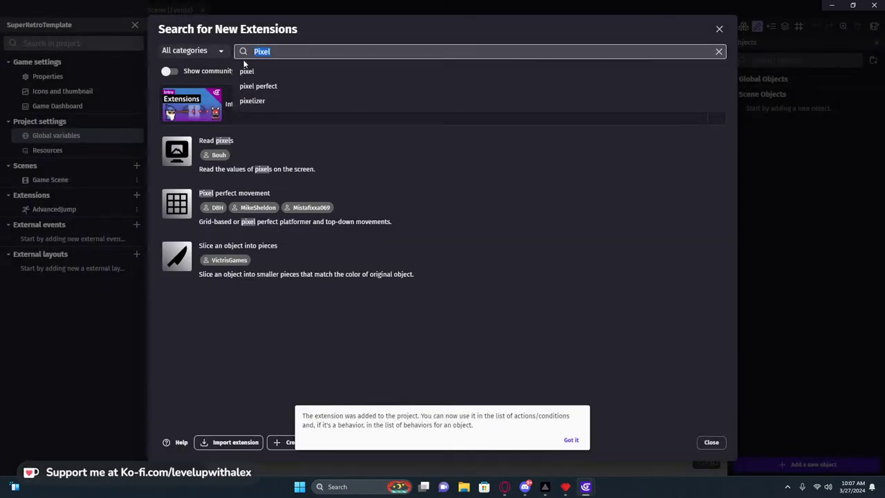
text(Parall)
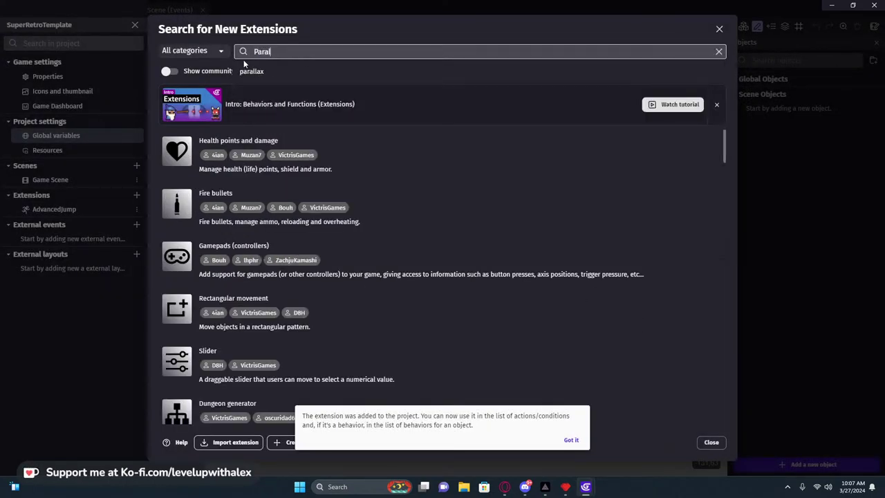
click(250, 71)
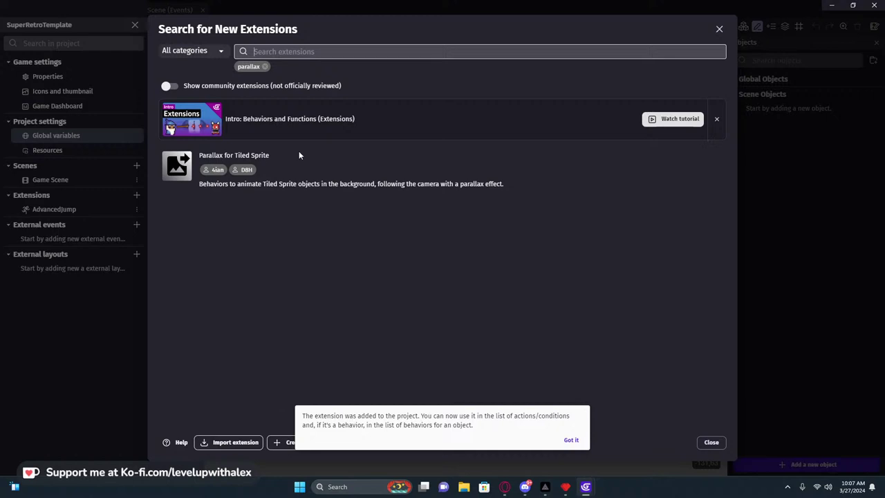
click(325, 175)
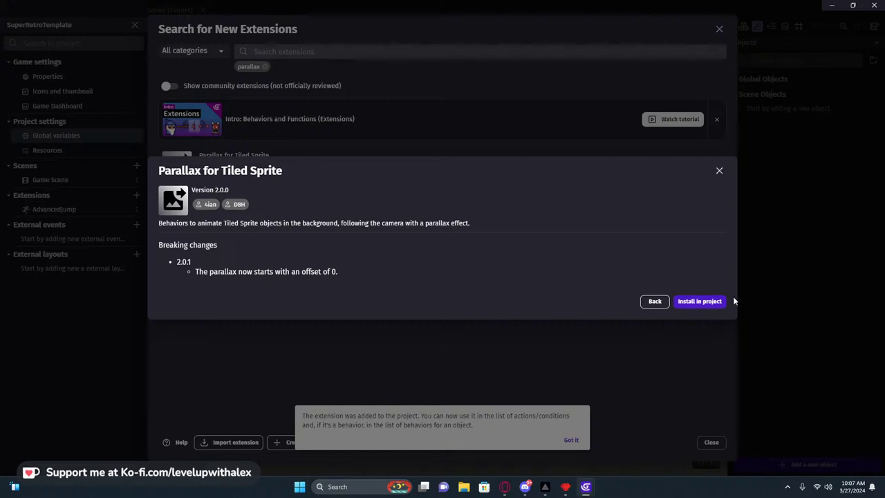
click(697, 301)
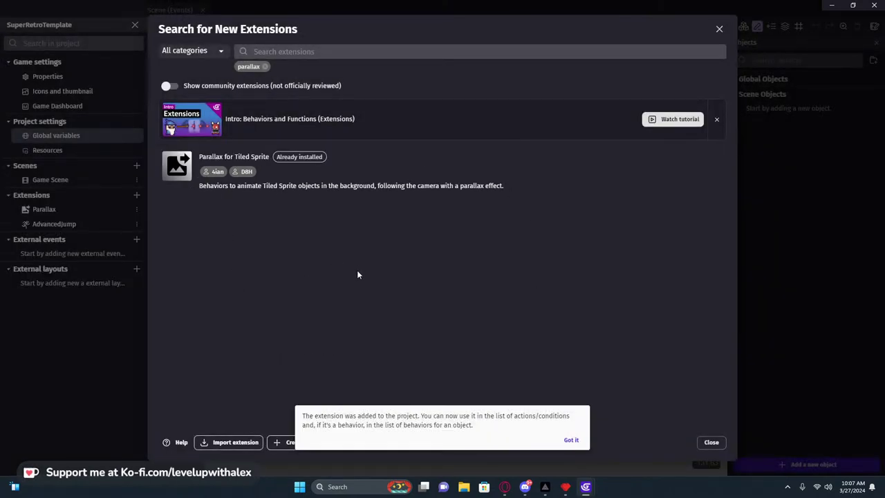
Search the new extensions by the gamepads tag and install Gamepads (controllers) in the project.
click(316, 52)
text(Gam)
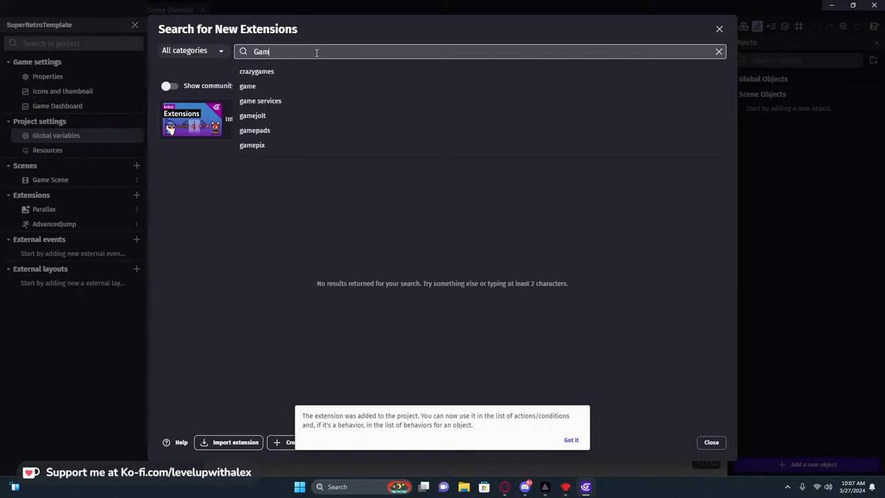
text(epads)
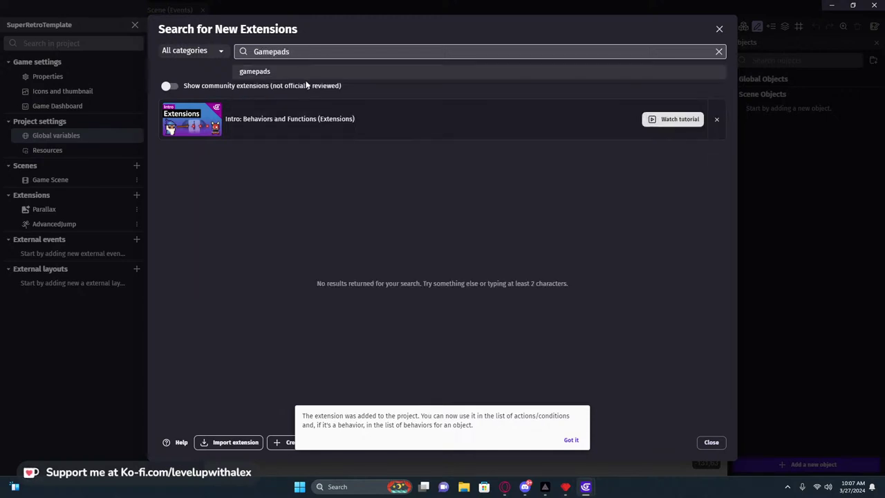
key(Return)
click(266, 67)
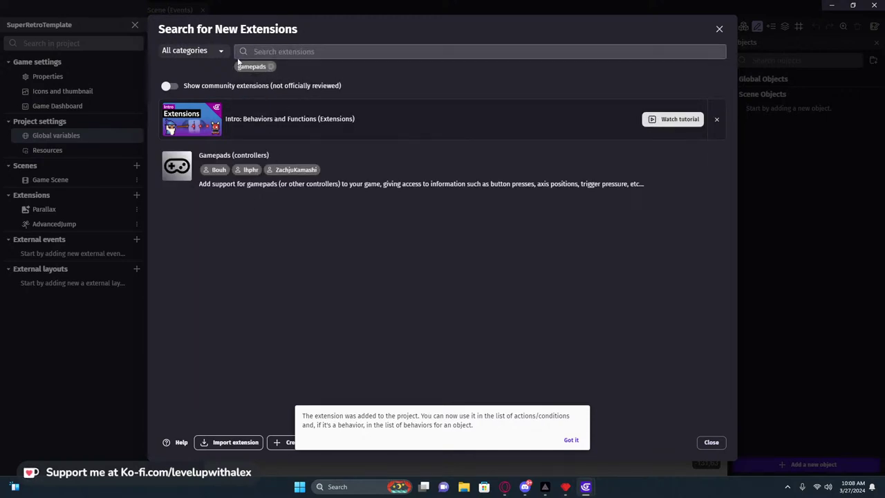
click(374, 164)
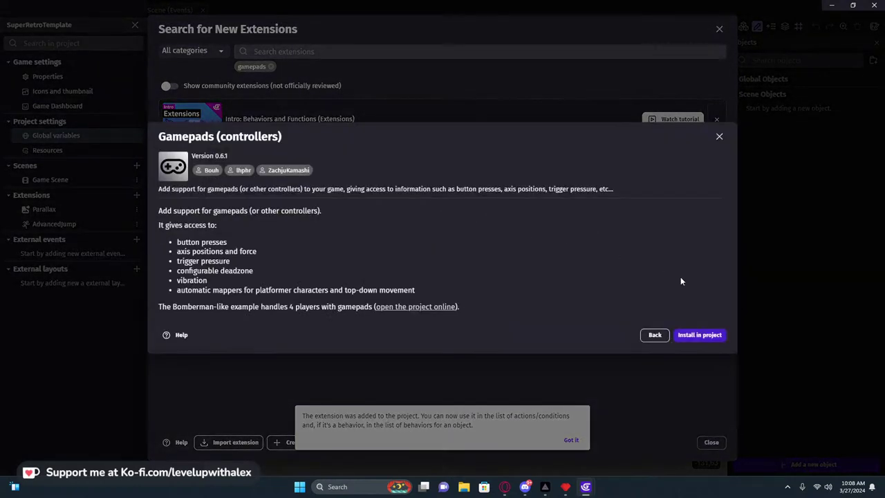
click(700, 336)
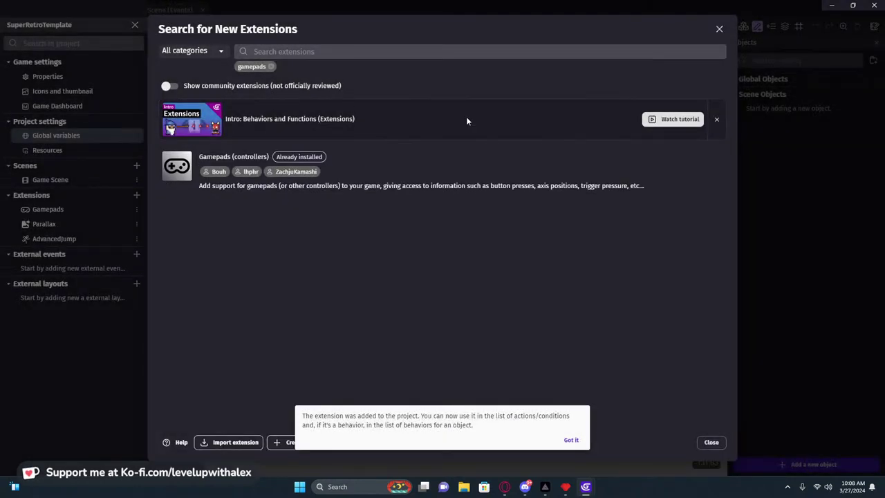
Clear the gamepads filter, search the extensions for Room and install Room-based camera movement.
click(271, 66)
click(278, 54)
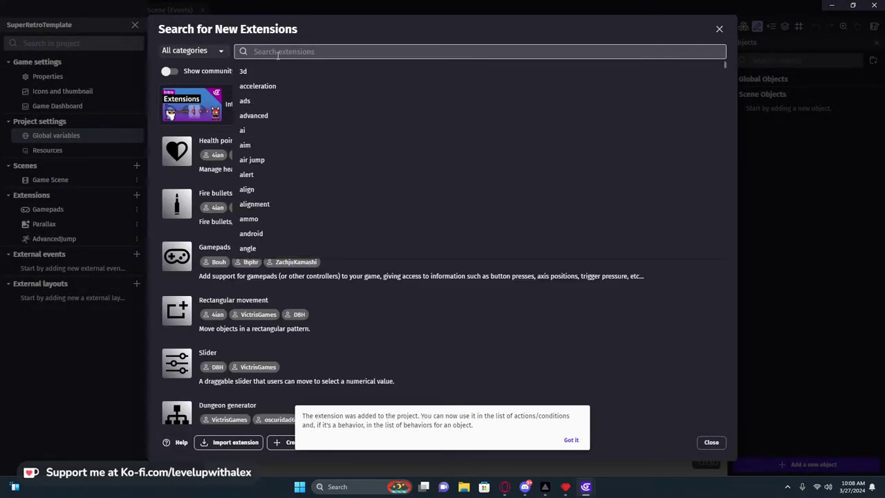
text(Room)
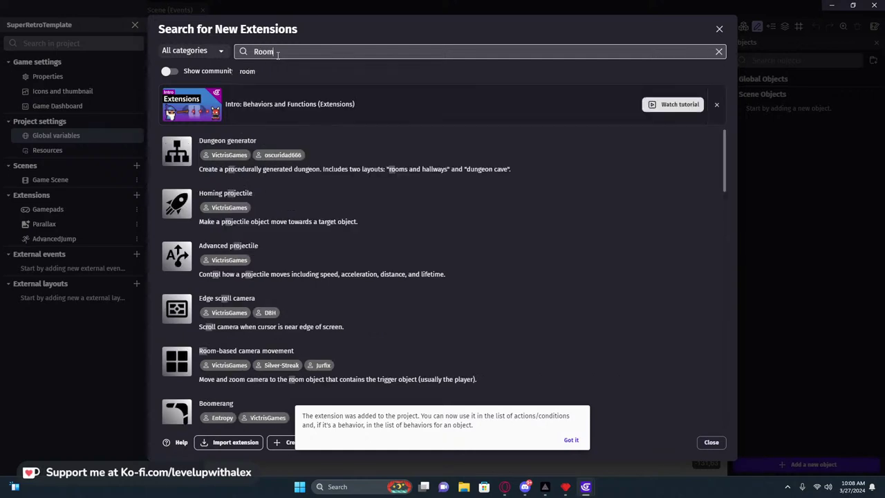
click(343, 143)
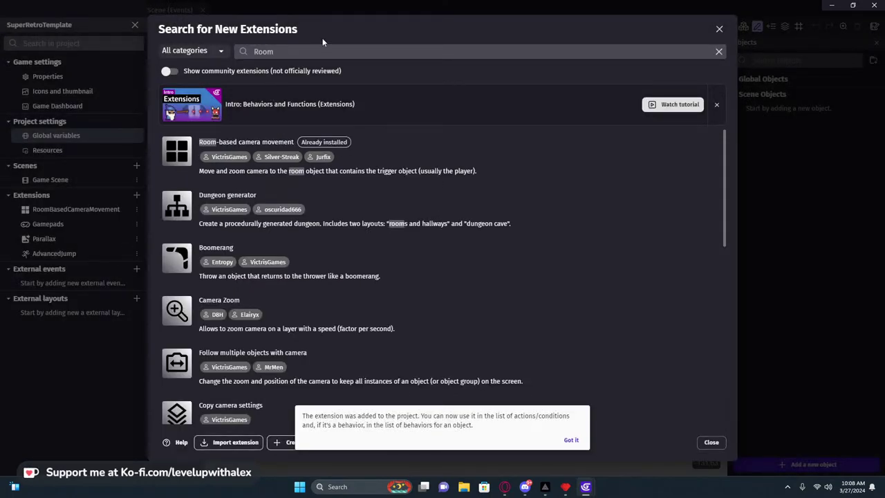
Search the extensions for Three, install 3D Flip in the project and return to the game scene.
double_click(259, 52)
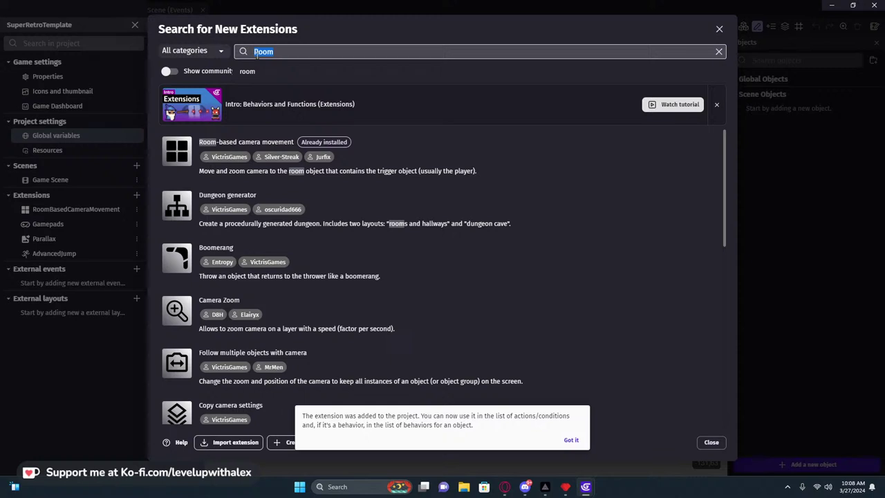
text(Three)
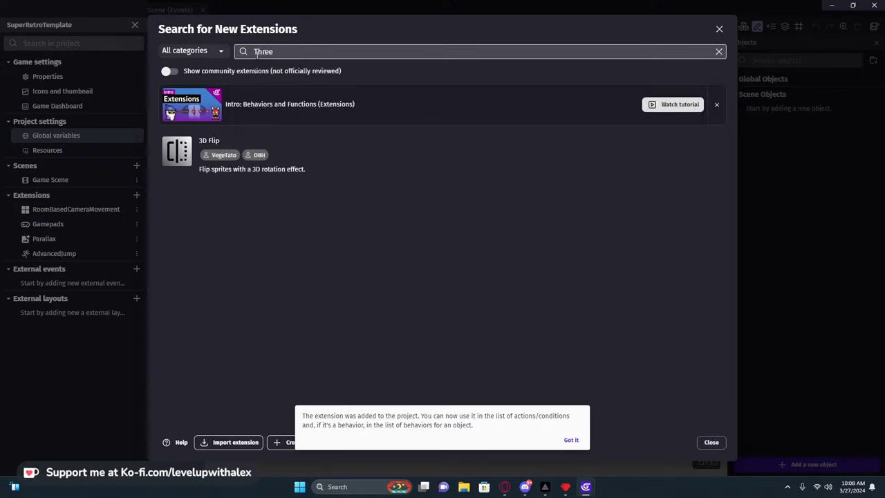
click(326, 151)
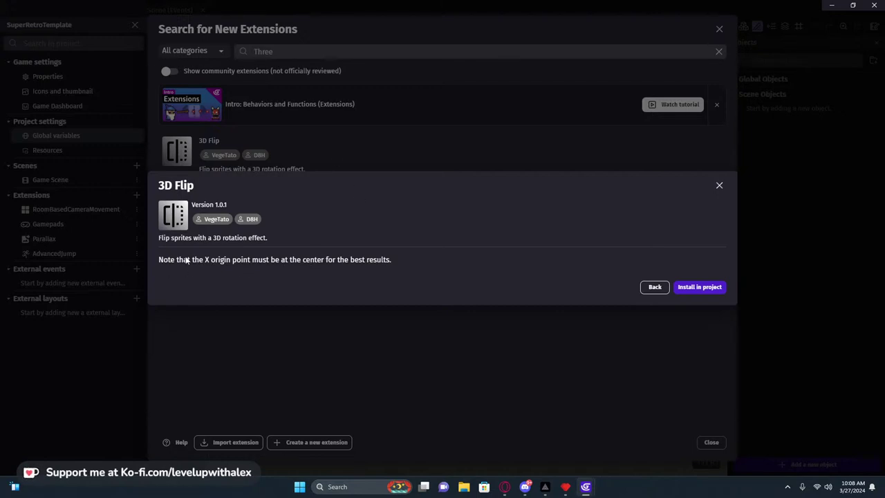
click(700, 291)
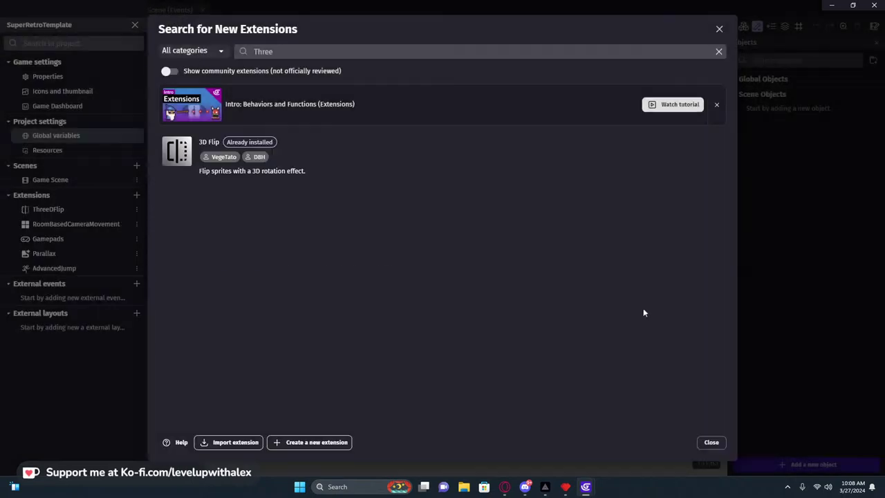
click(712, 442)
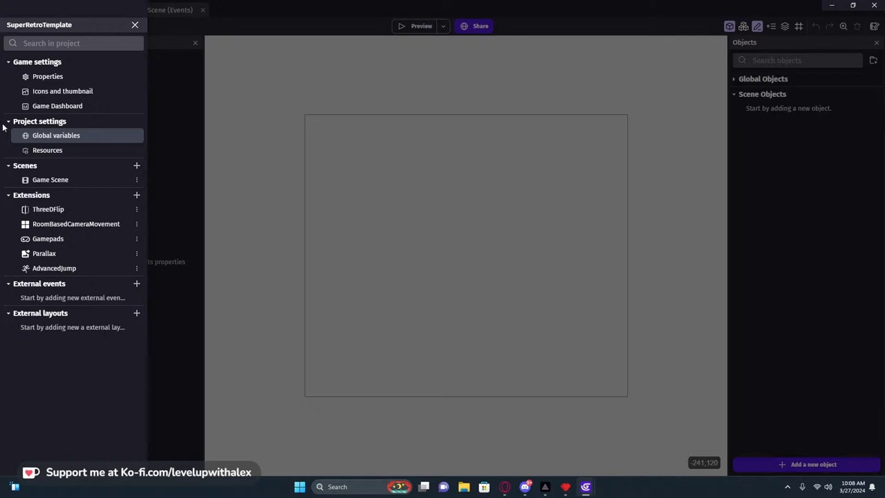
click(280, 87)
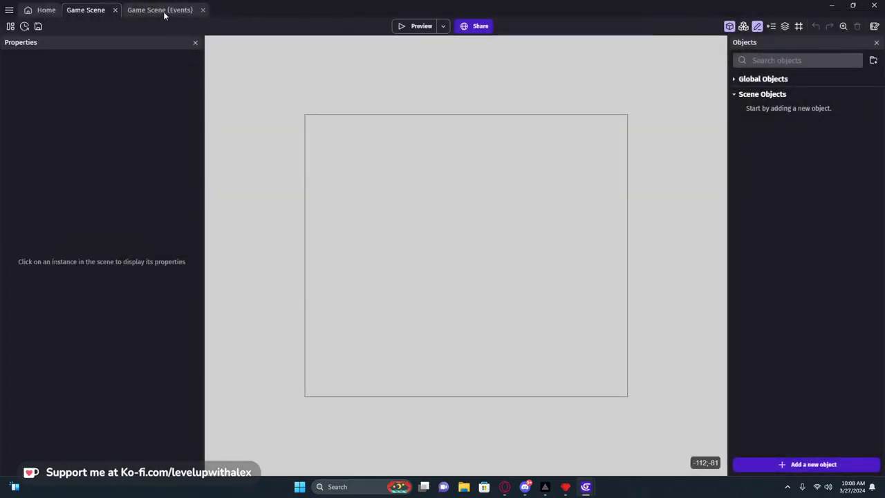
Add an event group to the Game Scene events and duplicate it to make seven unnamed groups.
click(161, 10)
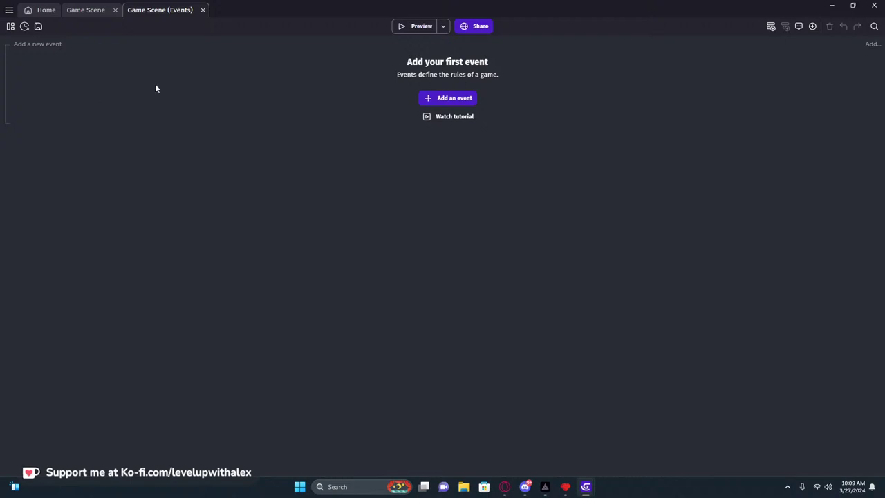
right_click(56, 44)
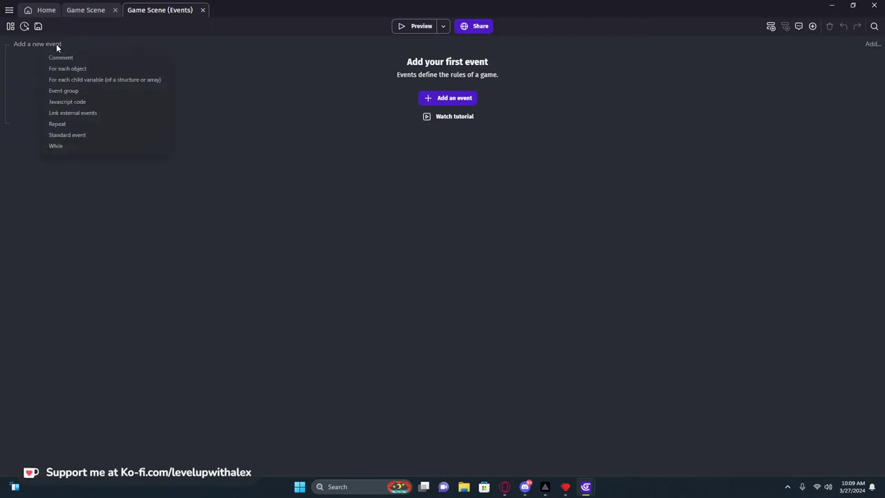
click(77, 91)
key(ctrl+v)
key(ctrl+v)
key(ctrl+v)
key(ctrl+v)
key(ctrl+v)
key(ctrl+v)
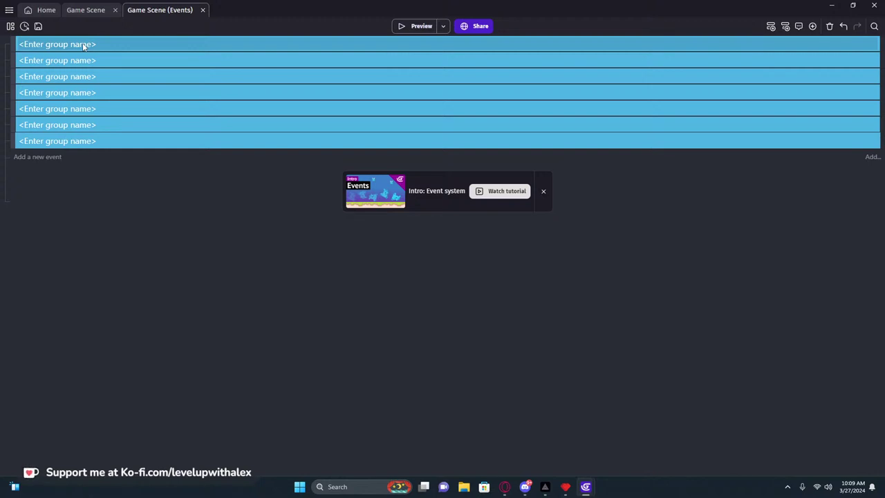
key(alt+Tab)
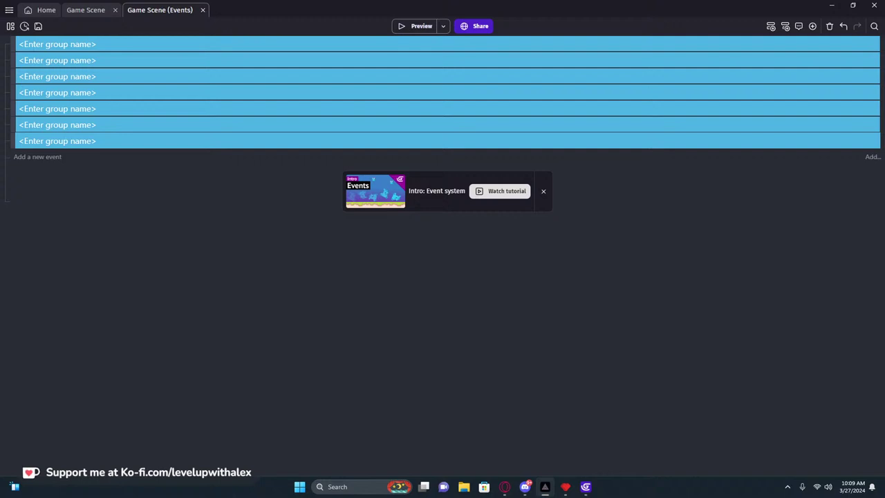
click(87, 10)
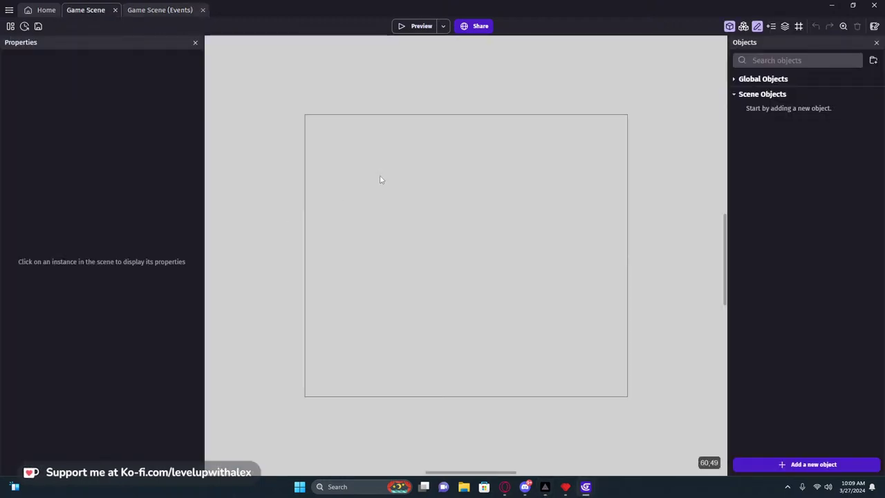
scroll(374, 169, down, 1)
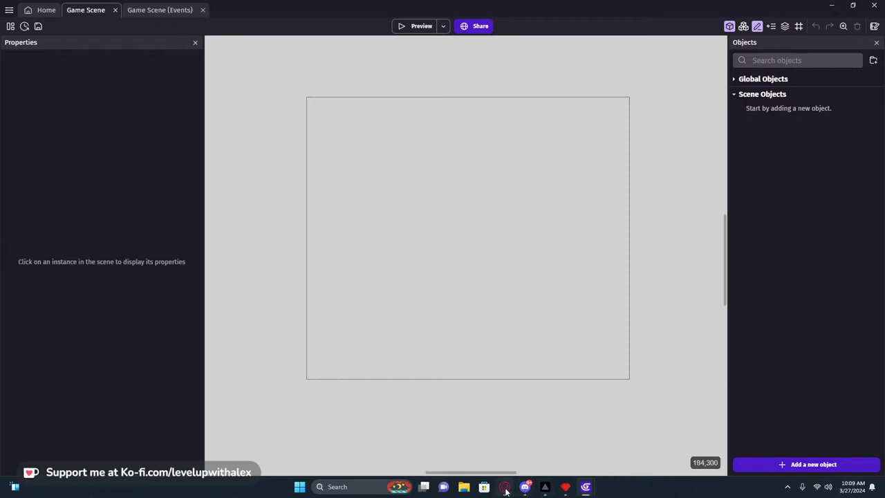
Switch to Pyxel Edit and create a new single-image document with an image width of 256 pixels.
click(565, 487)
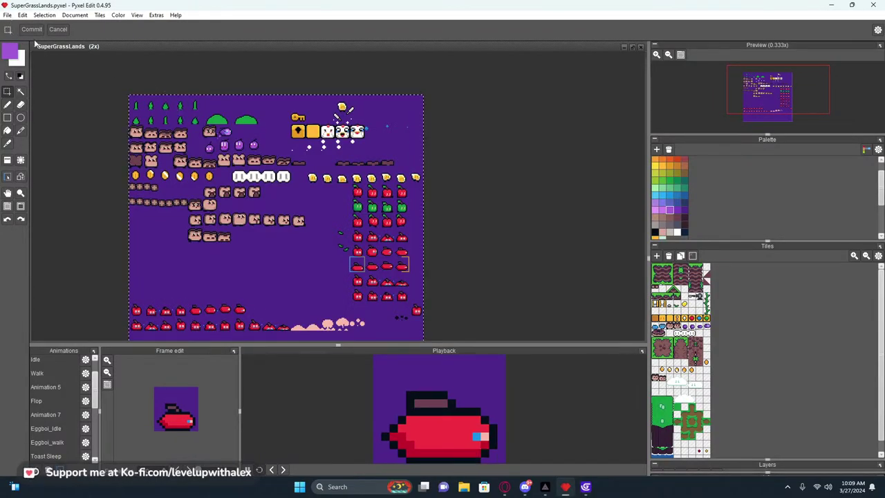
click(7, 14)
click(24, 25)
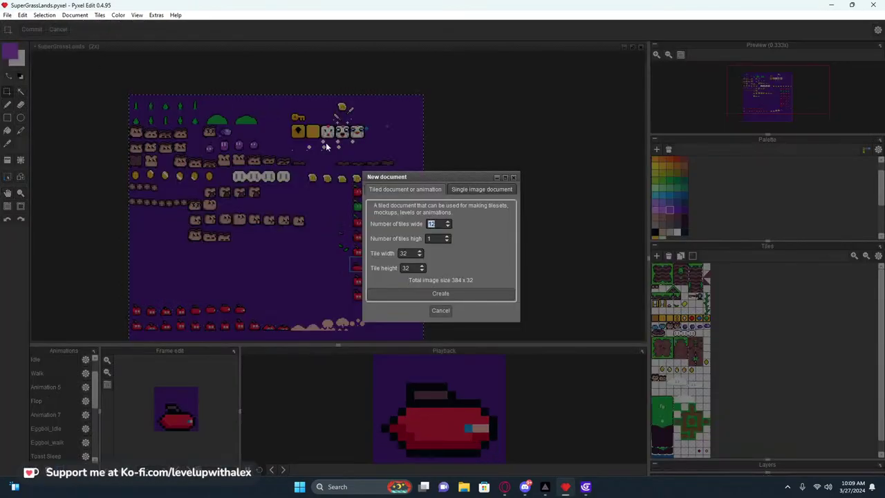
click(481, 189)
click(428, 215)
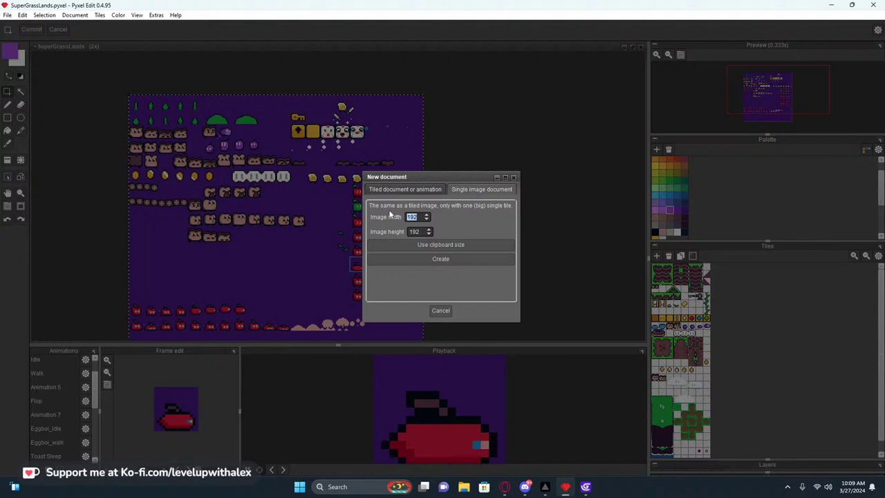
click(427, 229)
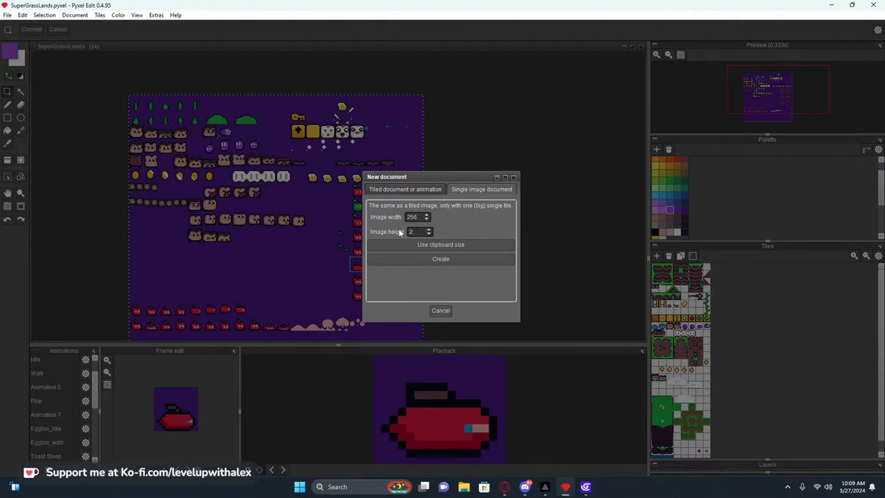
key(Down)
click(440, 258)
Create the document with an image height of 224 pixels and select its whole blank canvas.
middle_drag(334, 192, 348, 205)
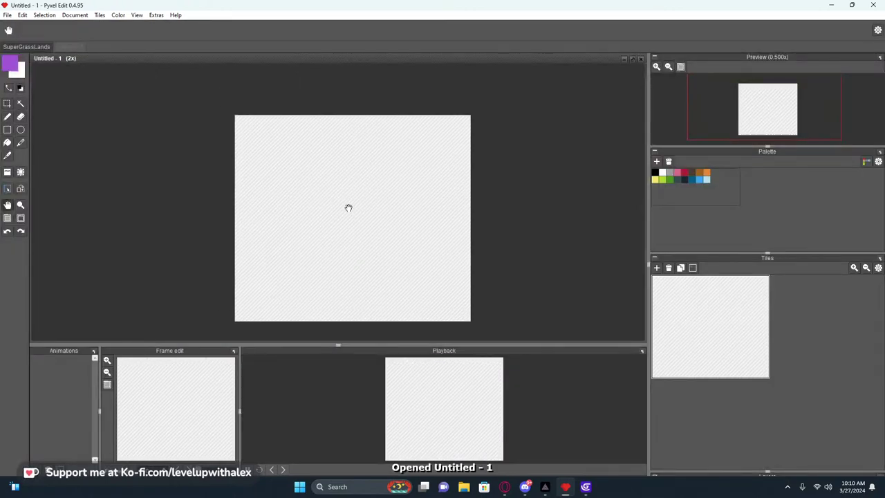
drag(218, 101, 472, 317)
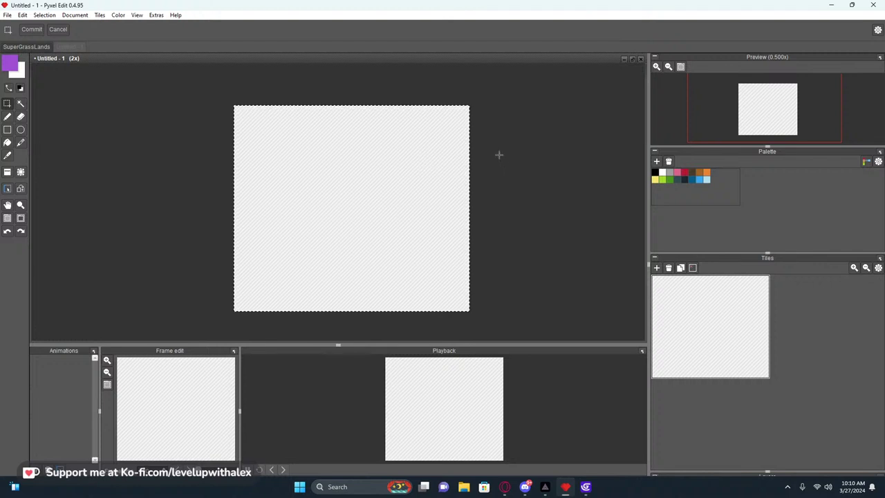
drag(180, 81, 494, 311)
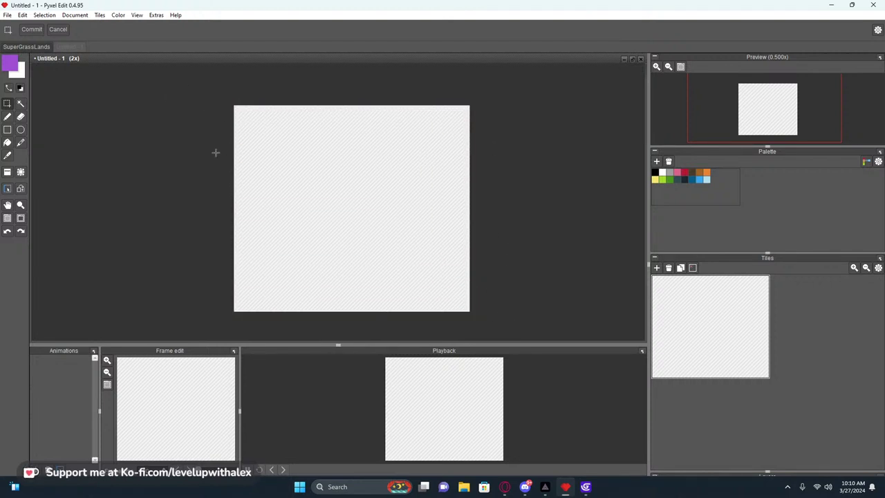
drag(202, 93, 477, 313)
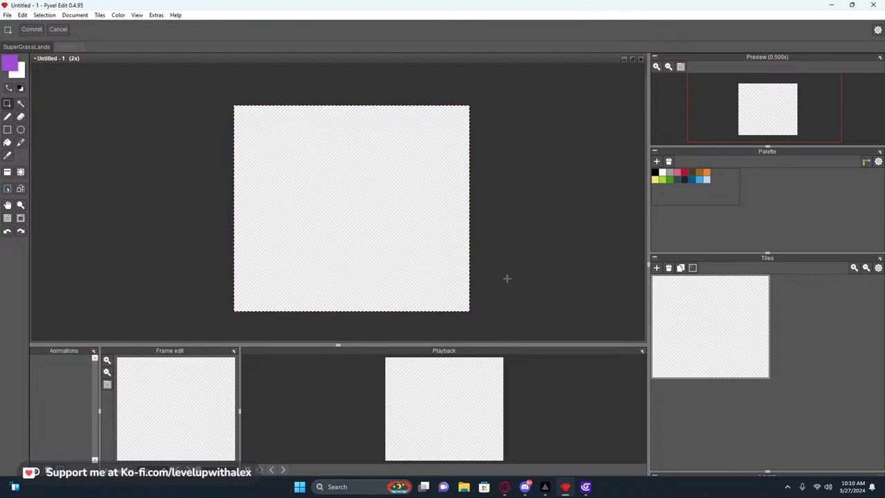
click(507, 278)
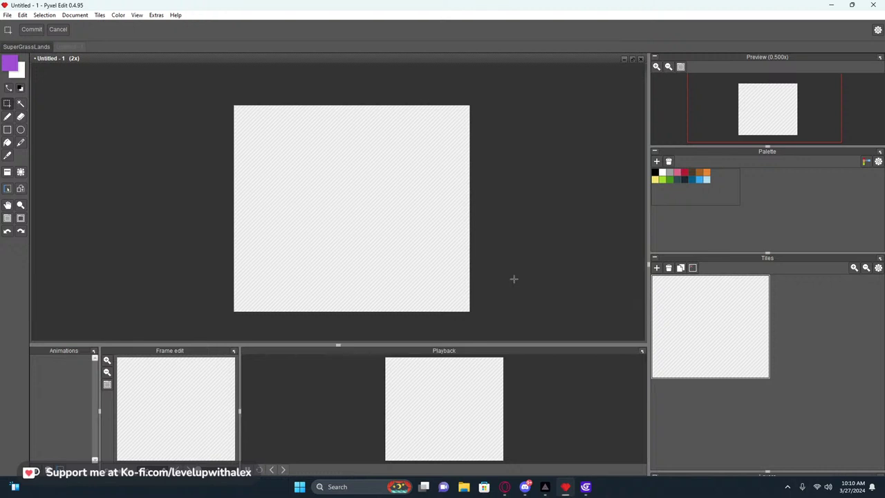
drag(208, 93, 491, 314)
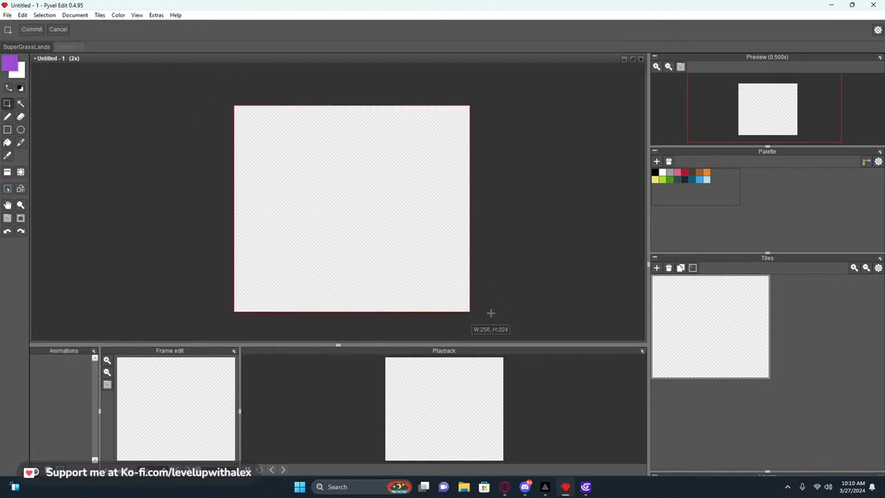
drag(491, 314, 491, 314)
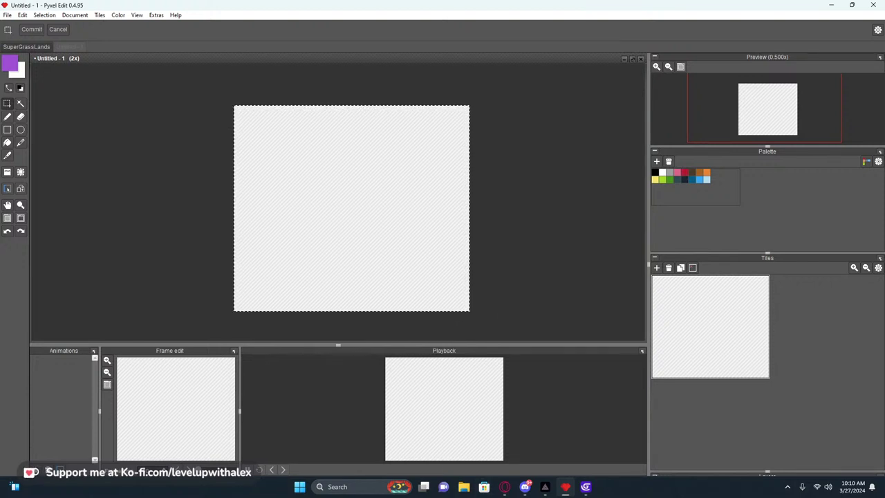
Switch to the browser for a Super Mario World screenshot and paste it onto the blank Pyxel Edit canvas.
click(505, 487)
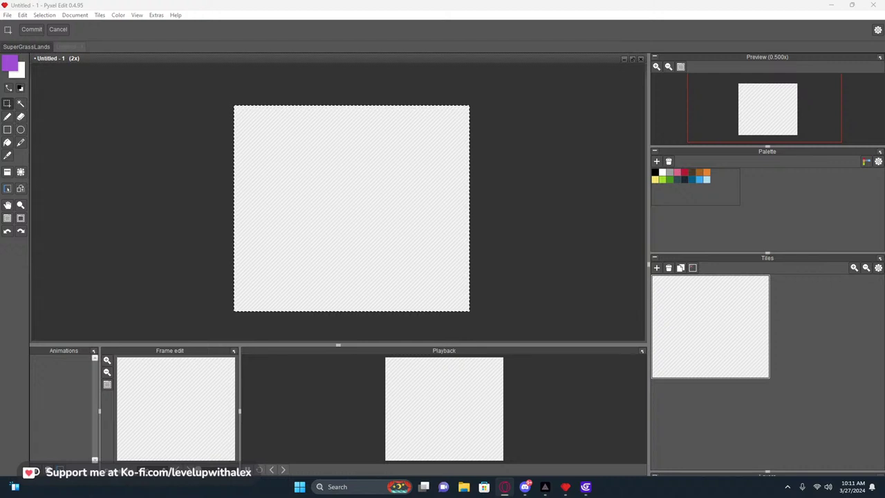
key(ctrl+v)
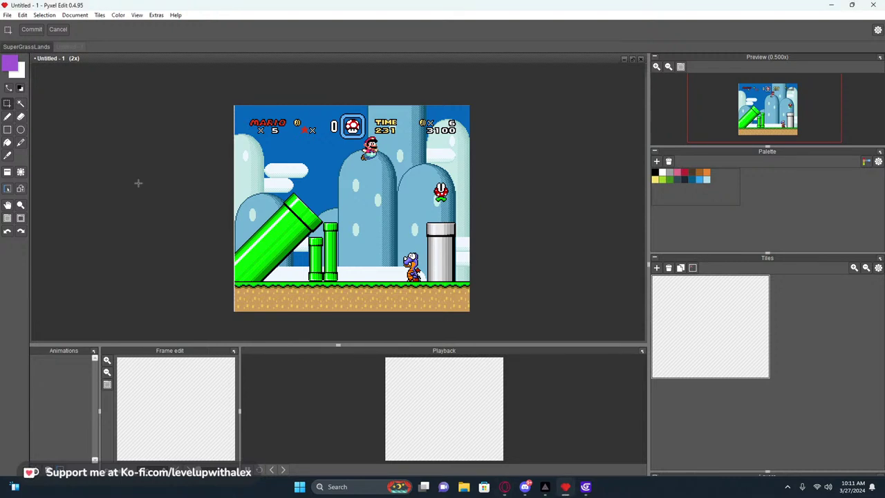
drag(547, 251, 467, 240)
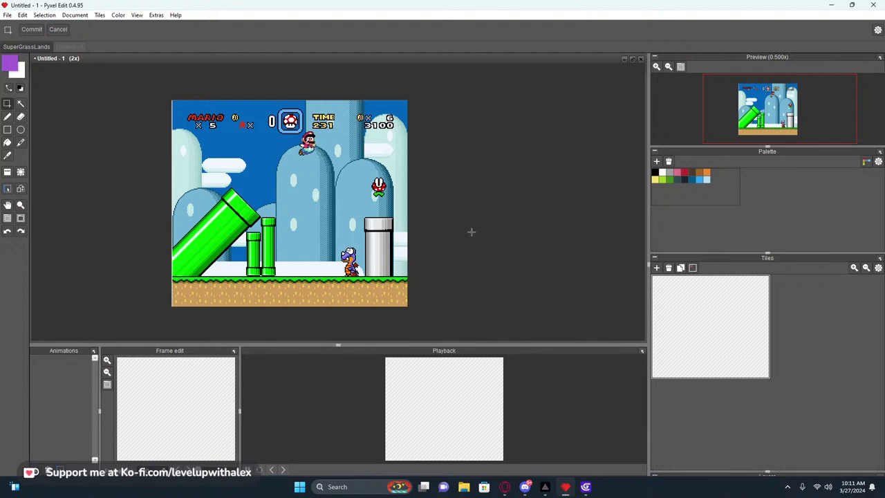
drag(399, 125, 450, 138)
key(s)
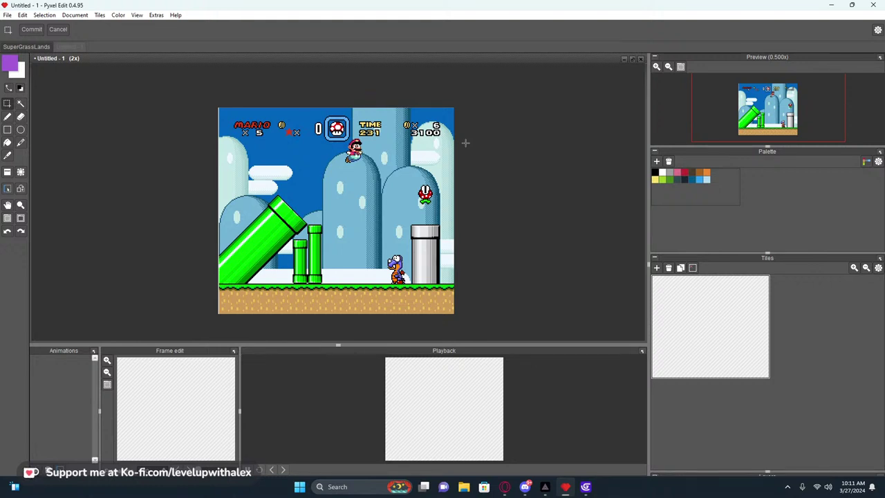
Set the drawing colour to black and select the HUD strip across the screenshot, about 242 by 28 pixels.
click(655, 173)
drag(227, 116, 449, 142)
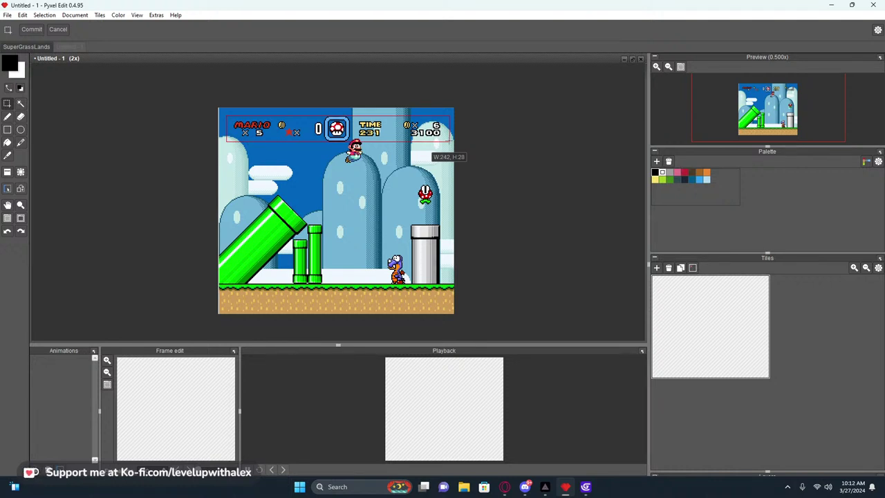
drag(450, 141, 450, 142)
Switch to GDevelop and look over the Get Started page, the Game Scene events and the Game Scene.
mouse_move(585, 487)
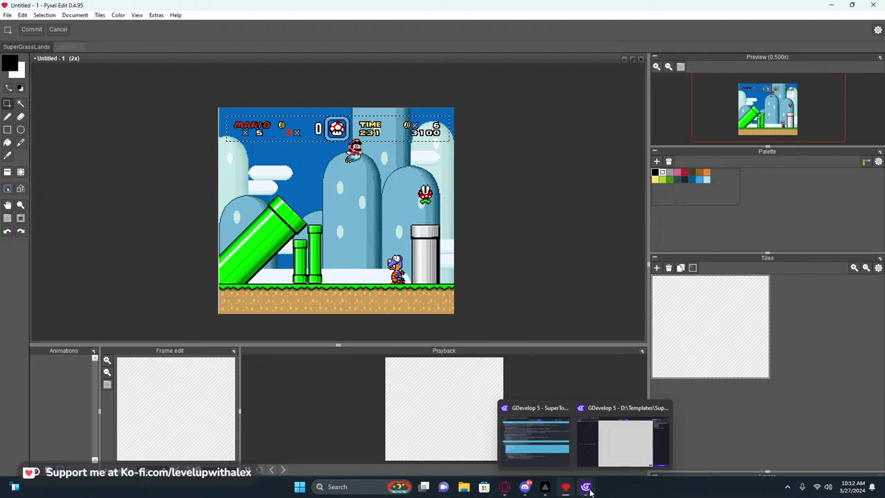
click(592, 451)
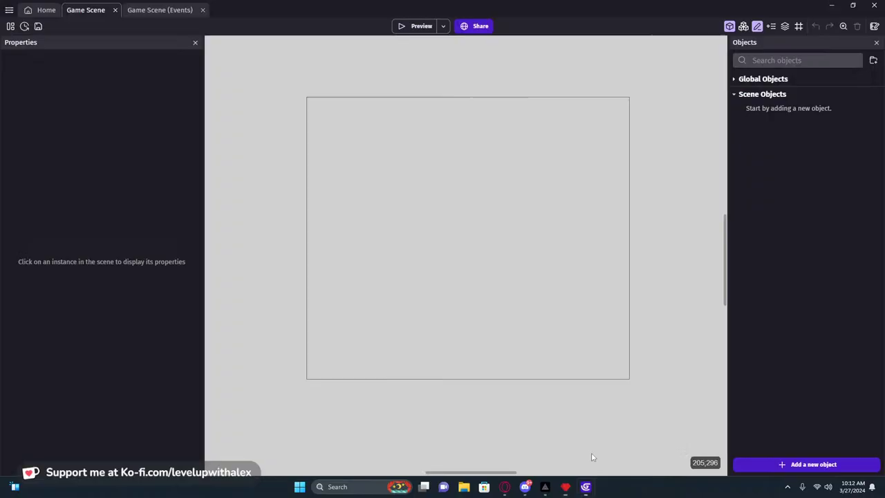
click(42, 11)
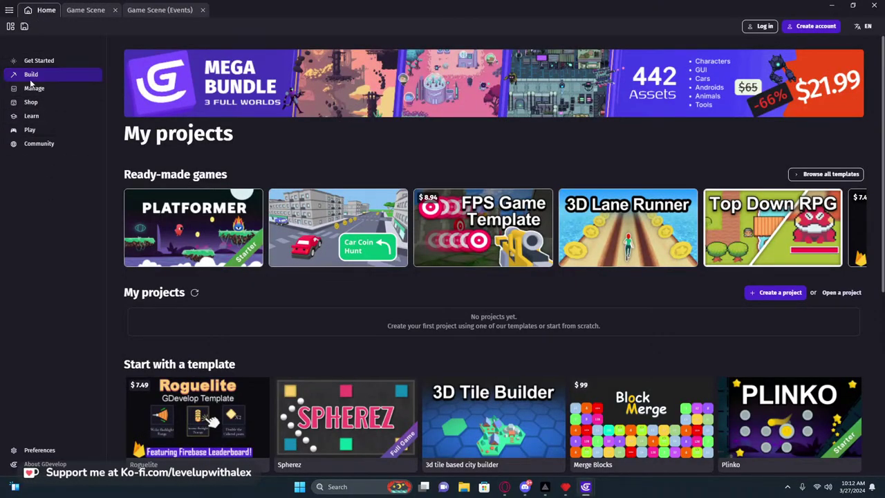
click(35, 61)
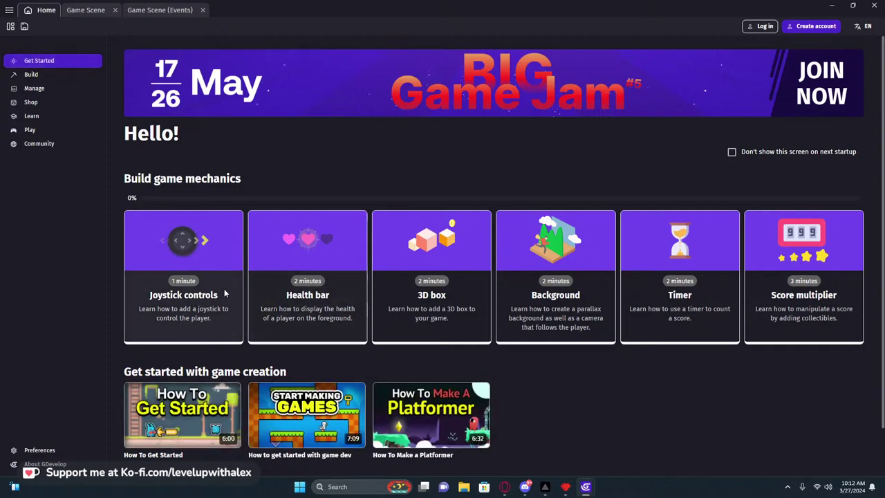
scroll(518, 282, down, 1)
scroll(857, 262, up, 1)
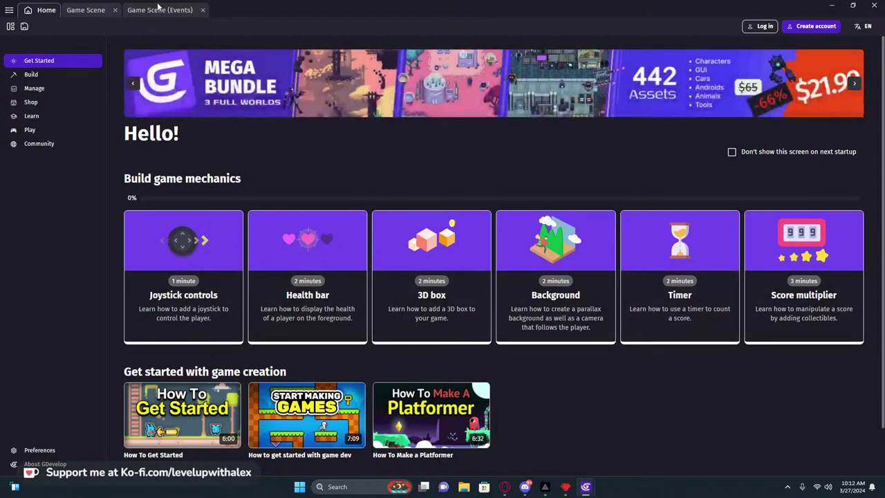
click(159, 11)
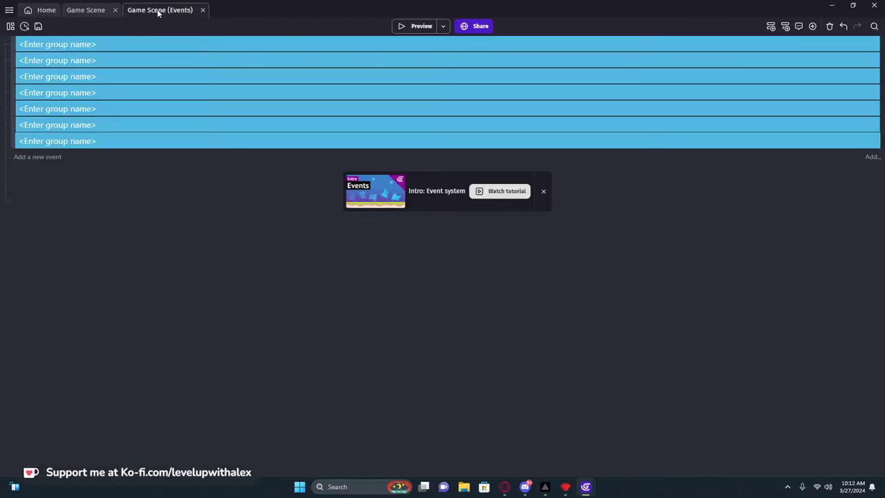
click(80, 13)
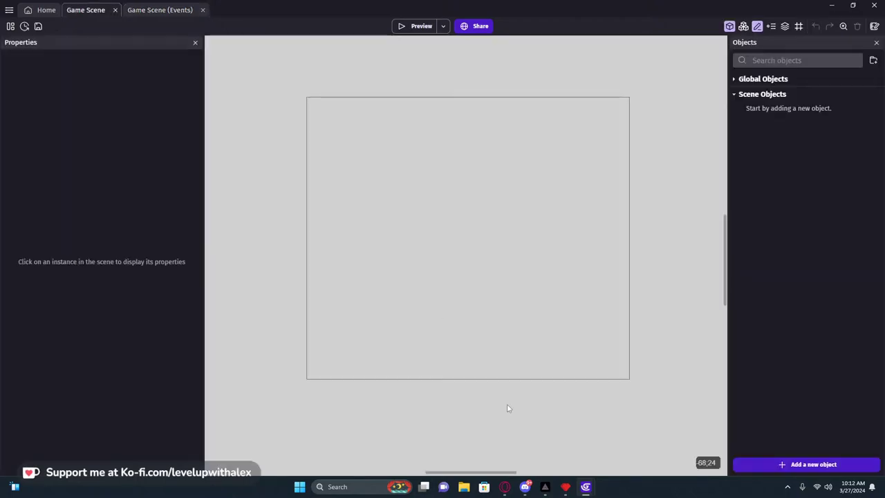
Return to Pyxel Edit and try filling the selected HUD strip with black.
mouse_move(566, 487)
click(529, 400)
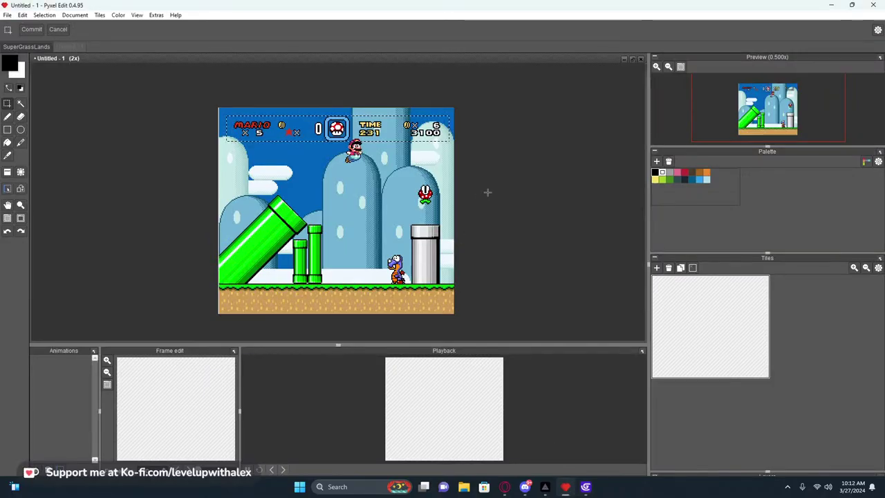
key(f)
click(315, 124)
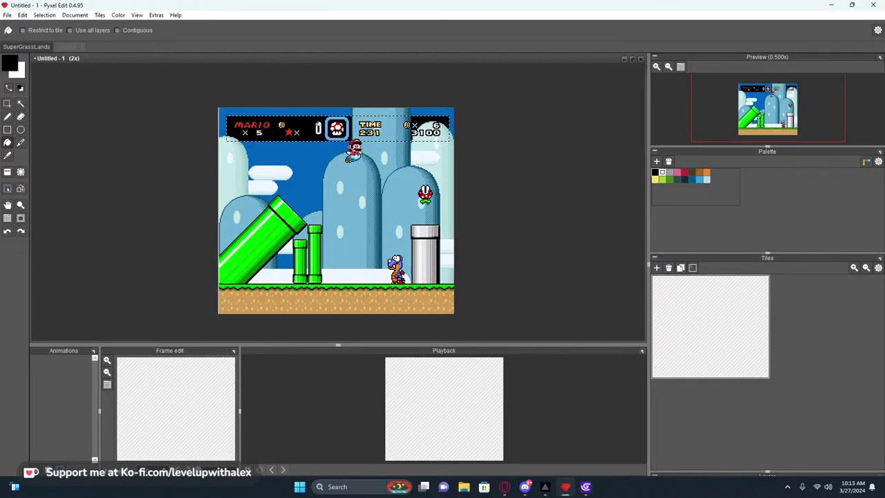
key(ctrl+z)
key(m)
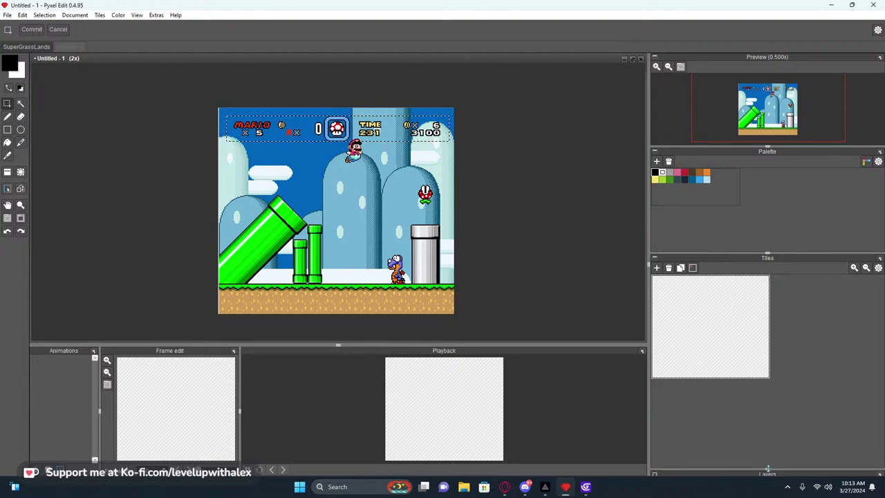
Add a layer above the screenshot and try filling the full-width HUD strip with black on it.
drag(768, 469, 767, 432)
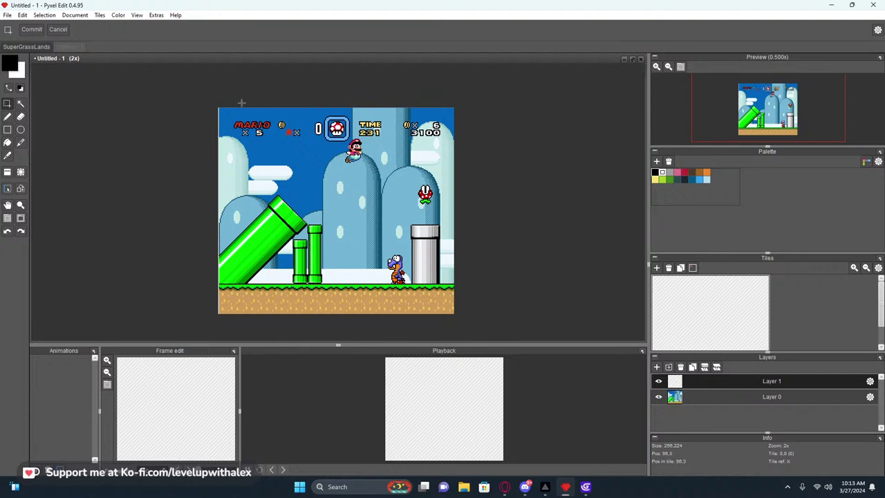
drag(217, 107, 457, 147)
key(f)
click(390, 131)
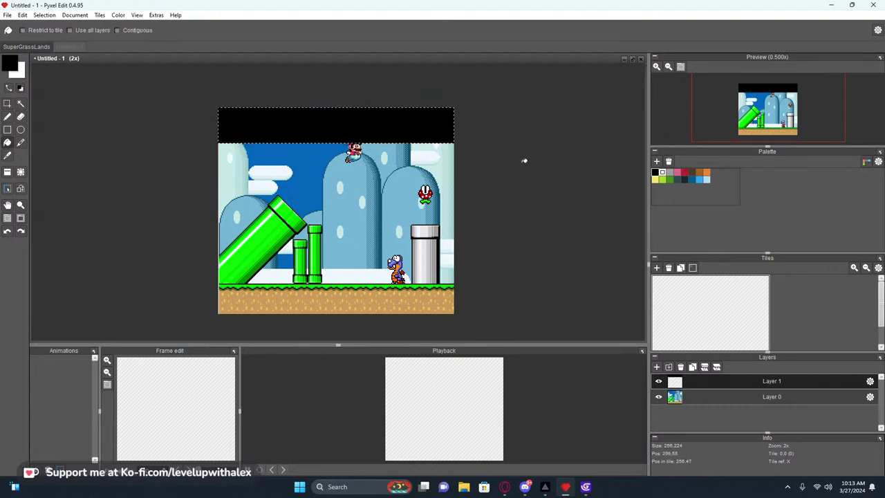
key(ctrl+z)
key(s)
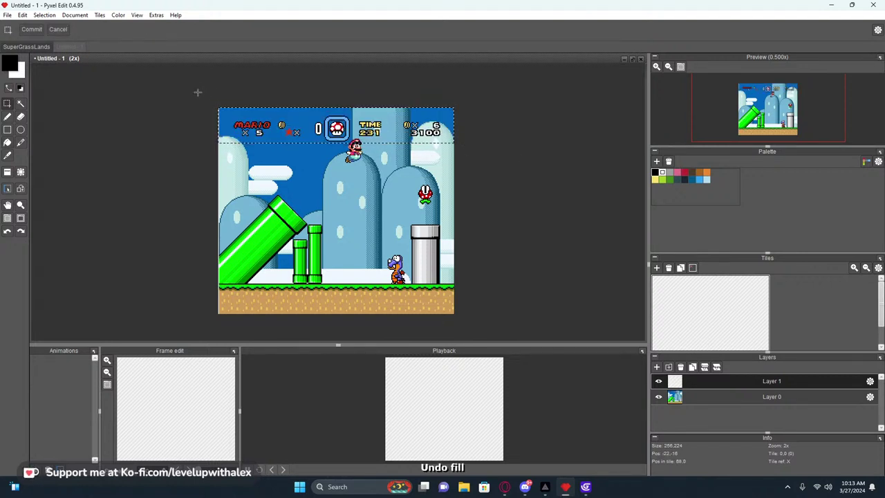
Black out the HUD areas on both sides of the mushroom item box on Layer 1.
drag(218, 107, 325, 144)
key(BackSpace)
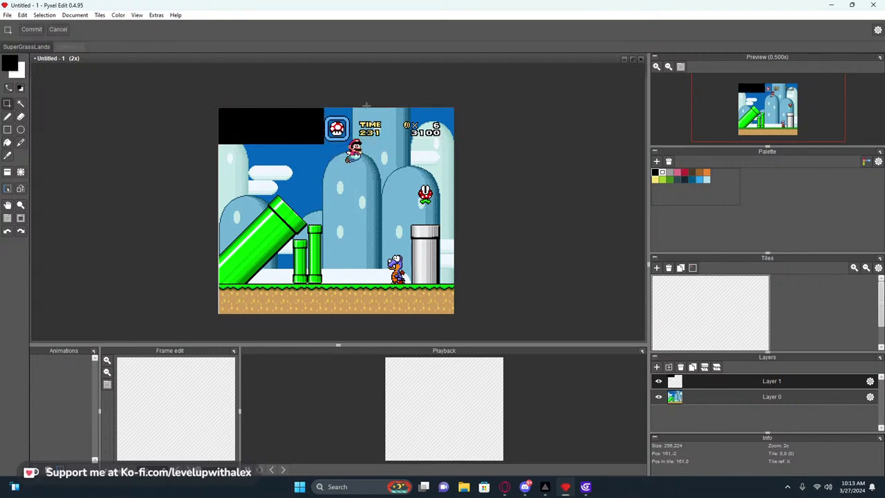
drag(353, 108, 455, 141)
key(BackSpace)
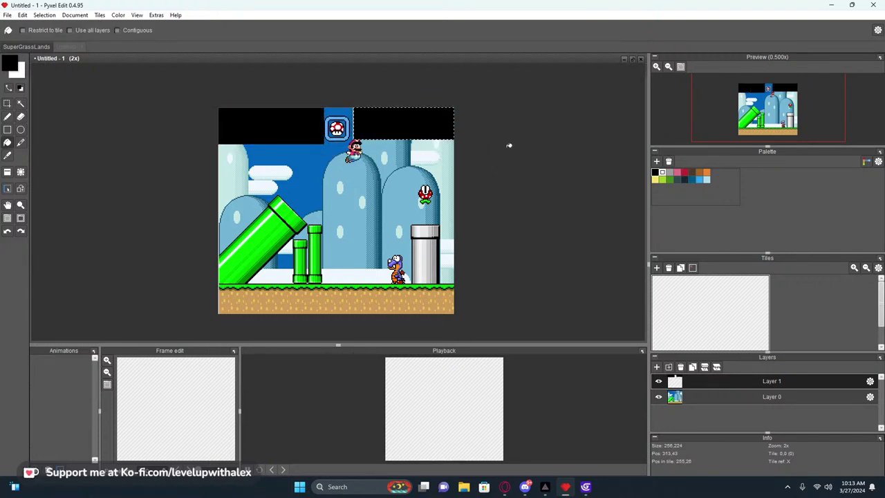
click(507, 144)
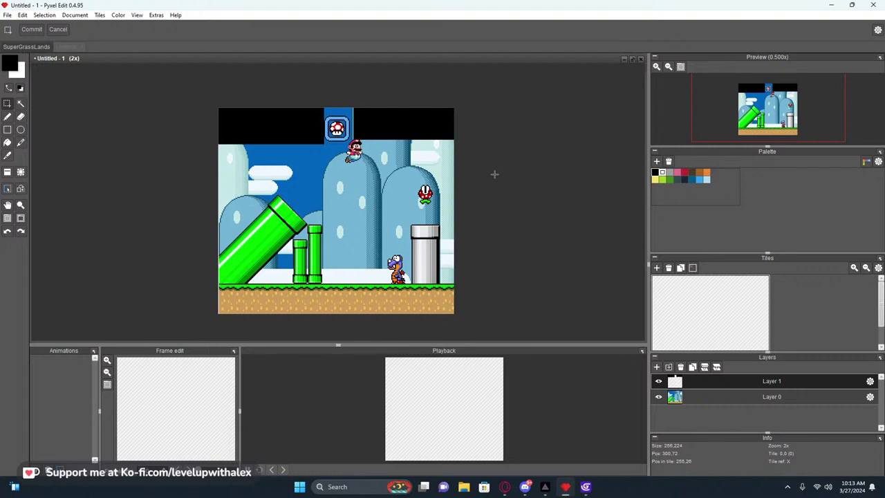
drag(218, 108, 327, 148)
drag(354, 108, 495, 133)
Try covering Mario, the piranha plant, the dinosaur and the pipes with size 27 black pen strokes, and undo the strokes.
key(b)
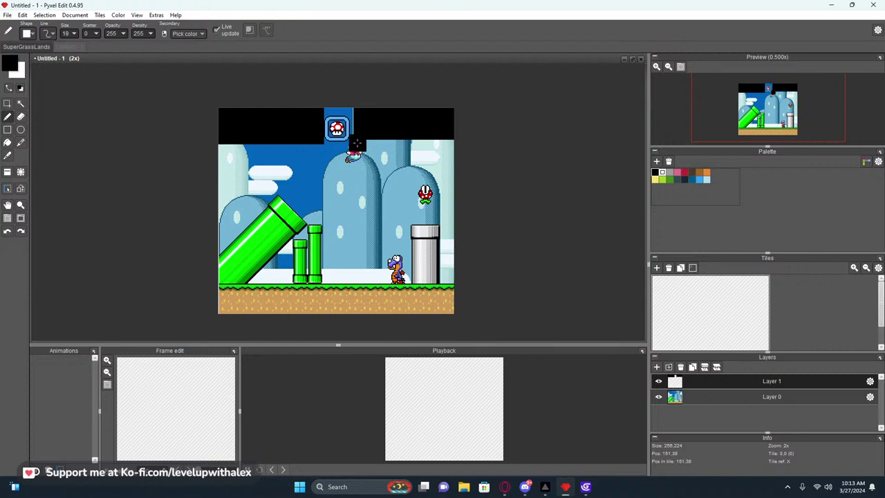
drag(355, 143, 355, 152)
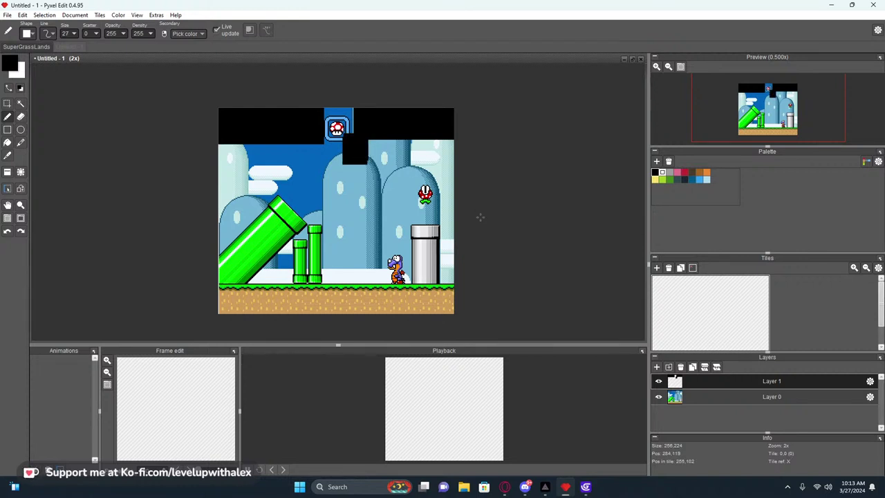
drag(423, 181, 424, 195)
drag(395, 248, 395, 282)
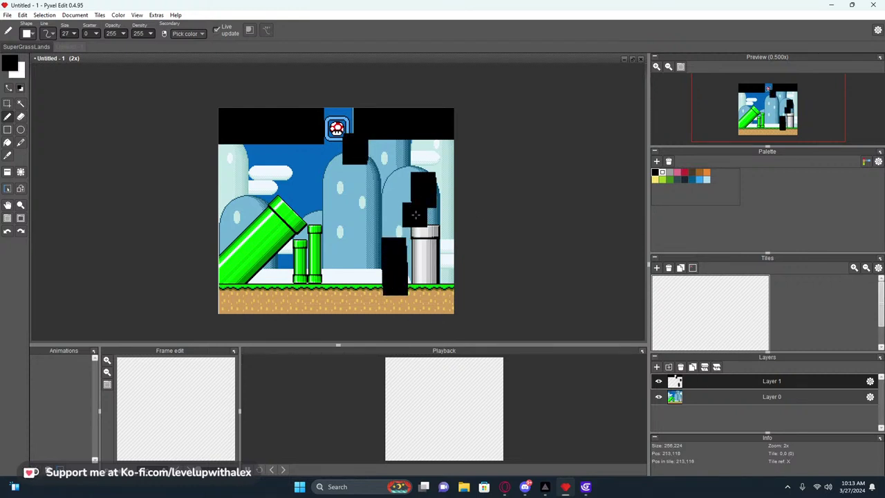
drag(415, 215, 424, 289)
drag(315, 204, 316, 284)
key(ctrl+z)
key(ctrl+z)
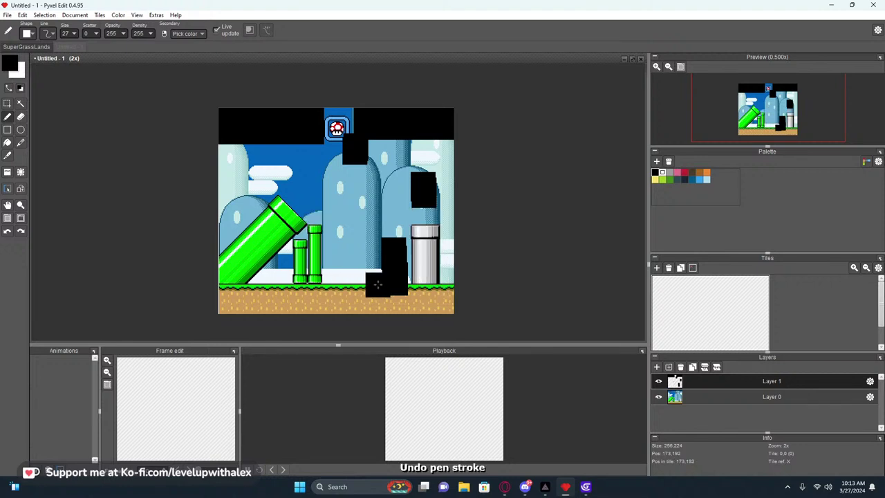
key(ctrl+z)
key(ctrl+z)
key(ctrl+z)
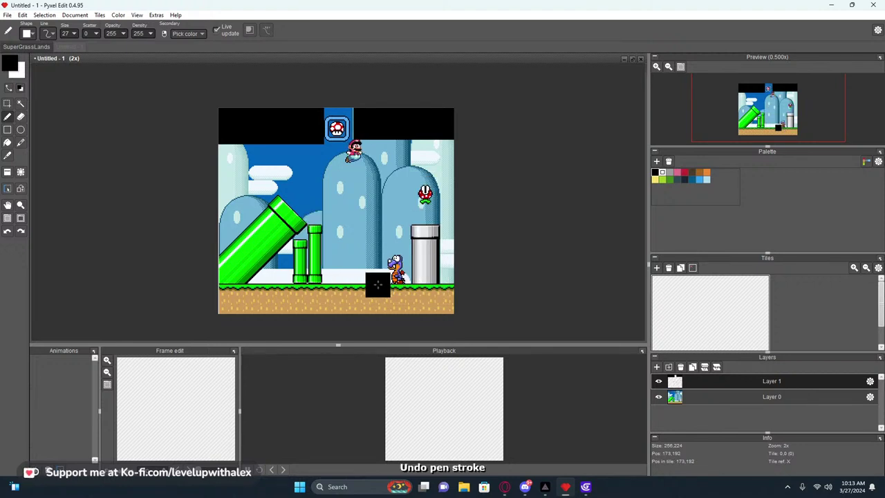
Mark a platform below Mario and size 2 arrows towards Mario, the dinosaur and the piranha plant, and undo the loop around the background.
ctrl+scroll(347, 174, down, 10)
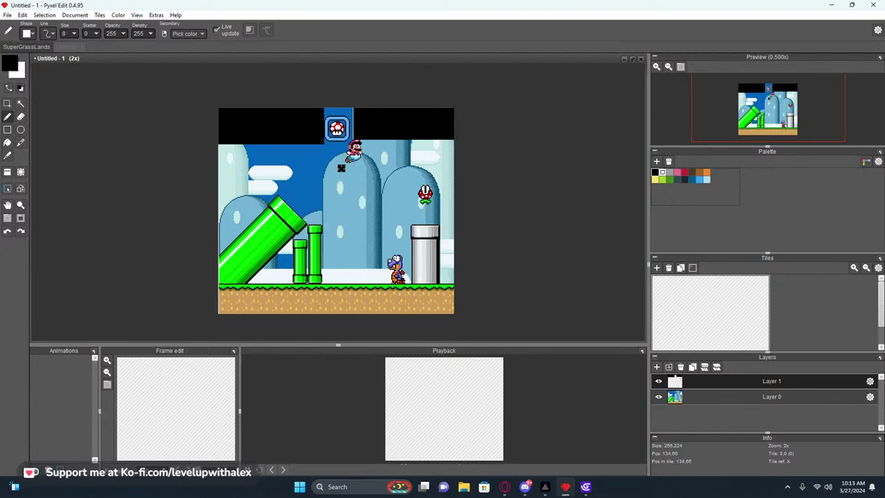
mouse_move(338, 169)
mouse_down()
mouse_move(376, 168)
mouse_move(340, 163)
mouse_up()
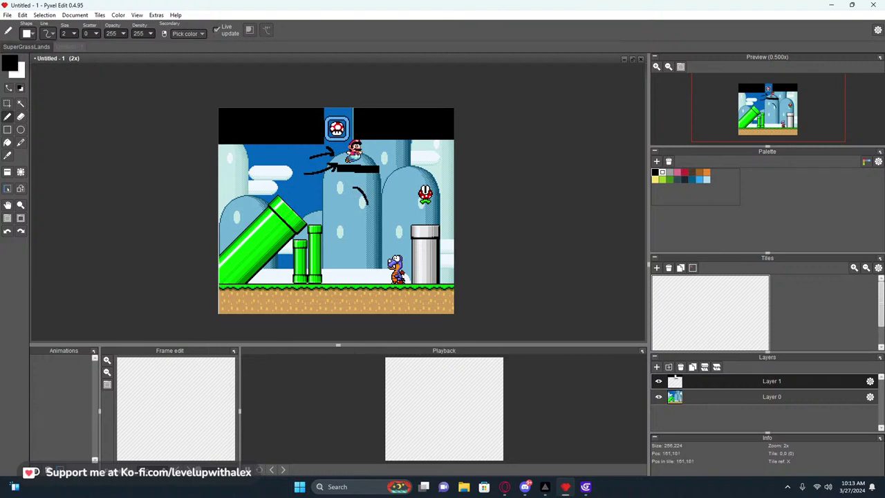
mouse_move(367, 206)
mouse_down()
mouse_move(383, 246)
mouse_move(391, 244)
mouse_up()
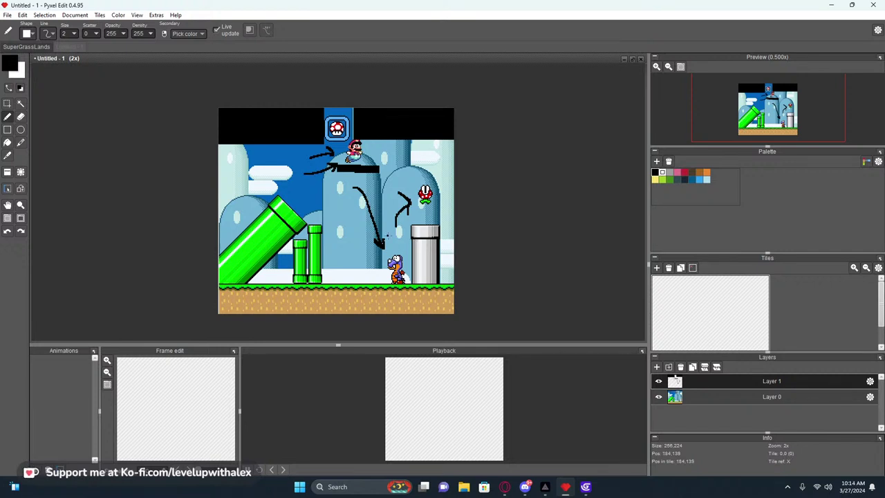
drag(277, 163, 363, 225)
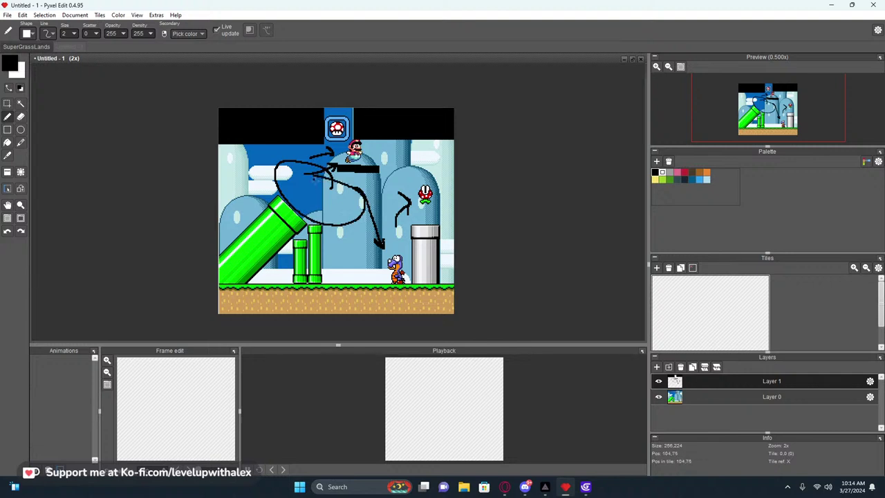
key(ctrl+z)
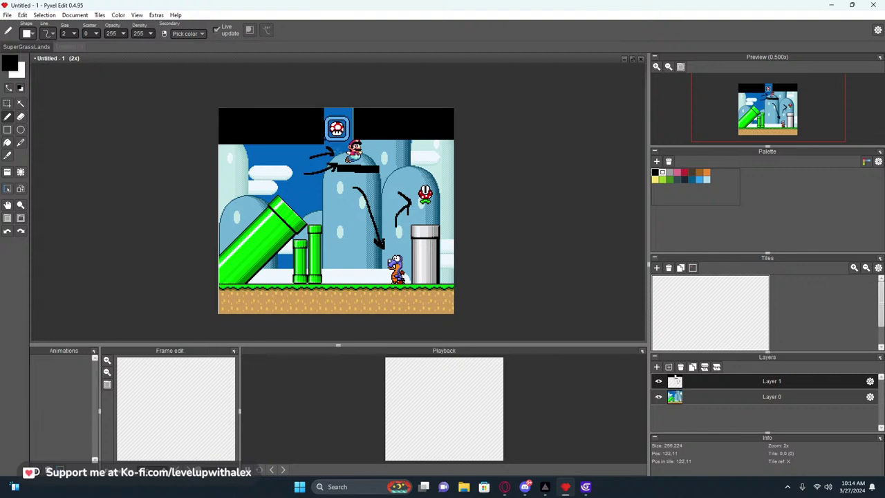
Undo the arrow and platform strokes and the black HUD fills on Layer 1, and clear the selection.
key(ctrl+z)
key(ctrl+z)
key(ctrl+z)
key(ctrl+z)
key(ctrl+z)
key(ctrl+z)
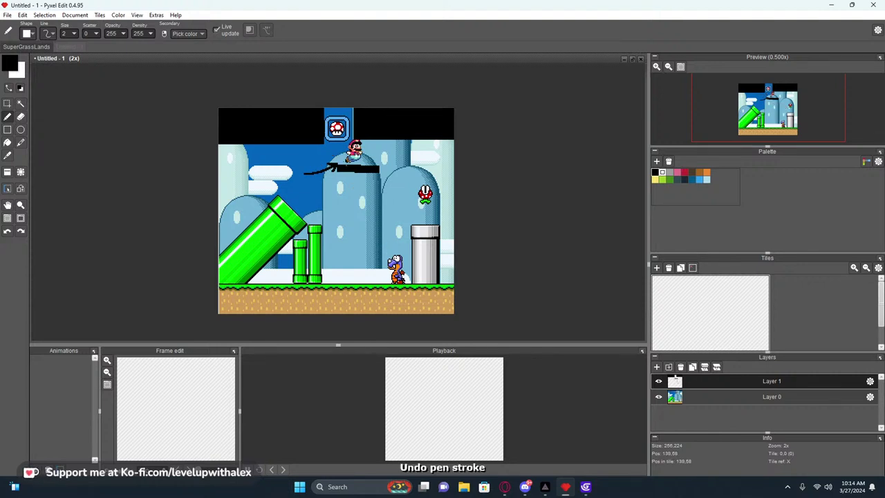
key(ctrl+z)
key(ctrl+z)
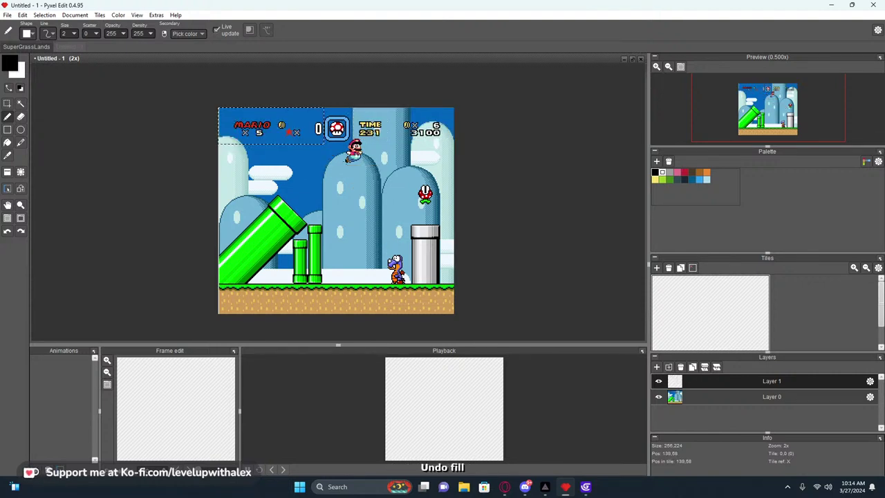
key(m)
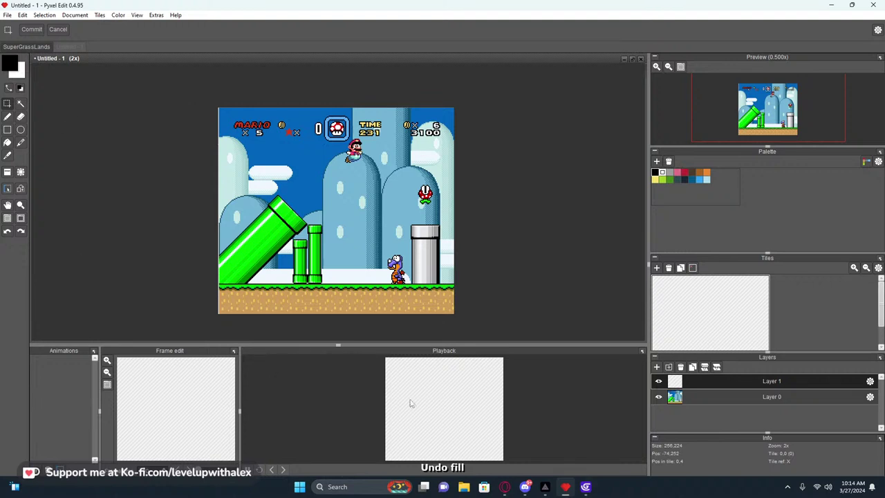
Look through the Overworld, Layer 6 and Animation artwork in the SuperGrassLands document by toggling layer visibility.
mouse_move(568, 489)
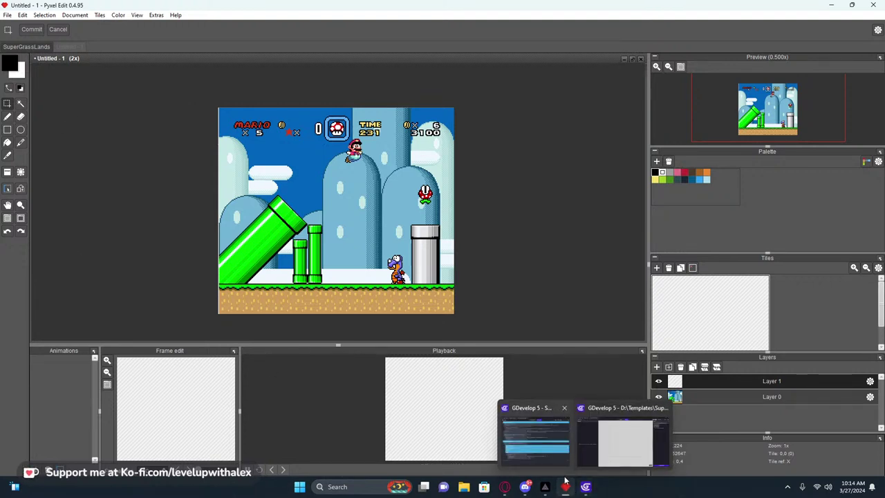
click(16, 47)
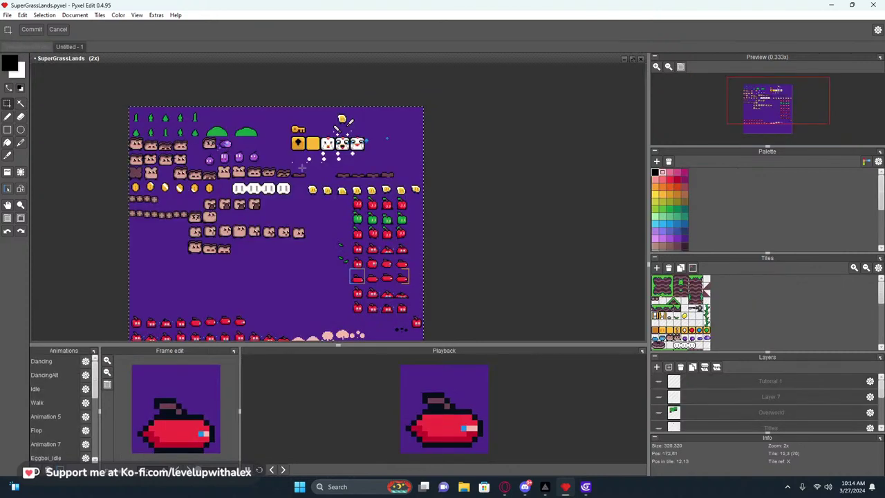
click(659, 388)
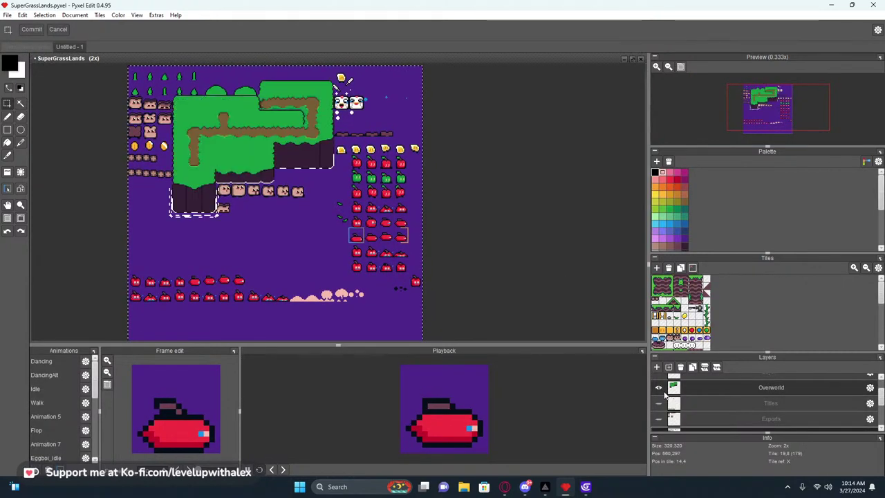
click(660, 389)
scroll(664, 401, down, 3)
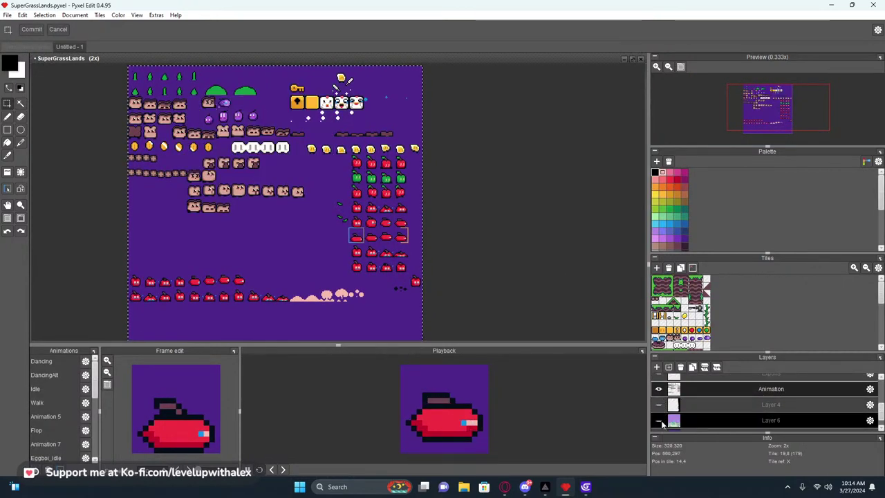
click(659, 420)
scroll(660, 415, down, 1)
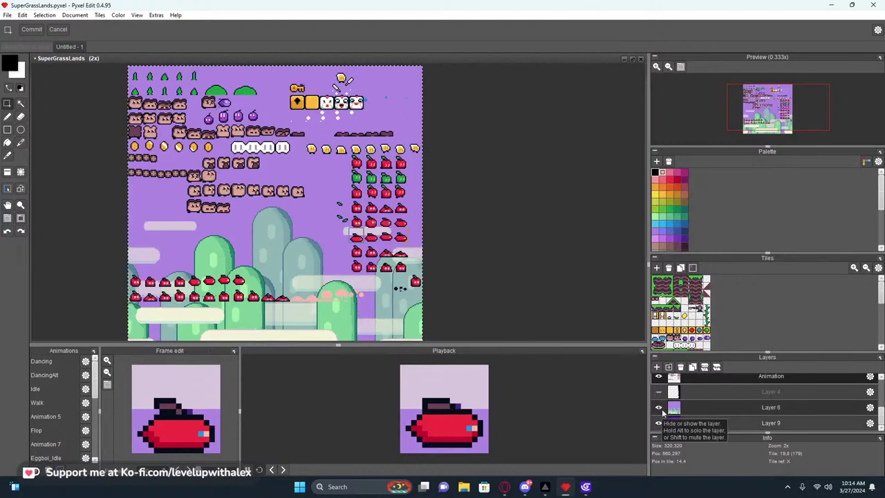
click(658, 408)
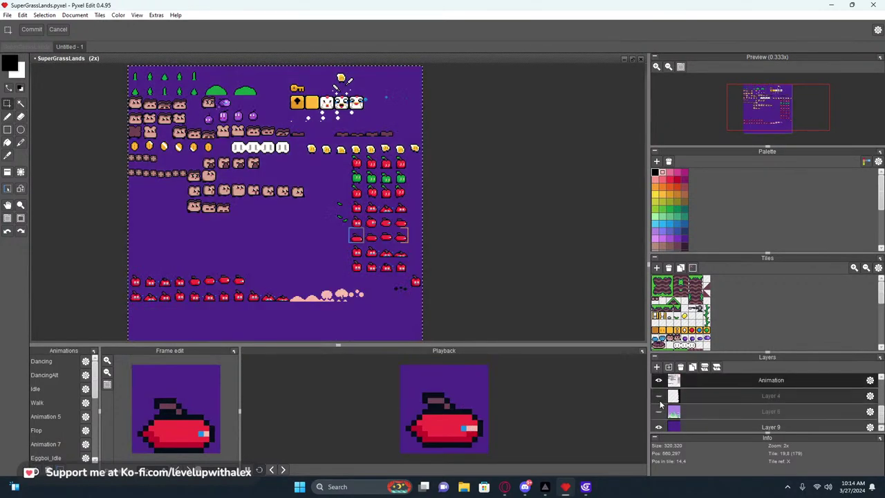
click(658, 384)
click(659, 385)
scroll(663, 391, up, 1)
scroll(663, 391, up, 1)
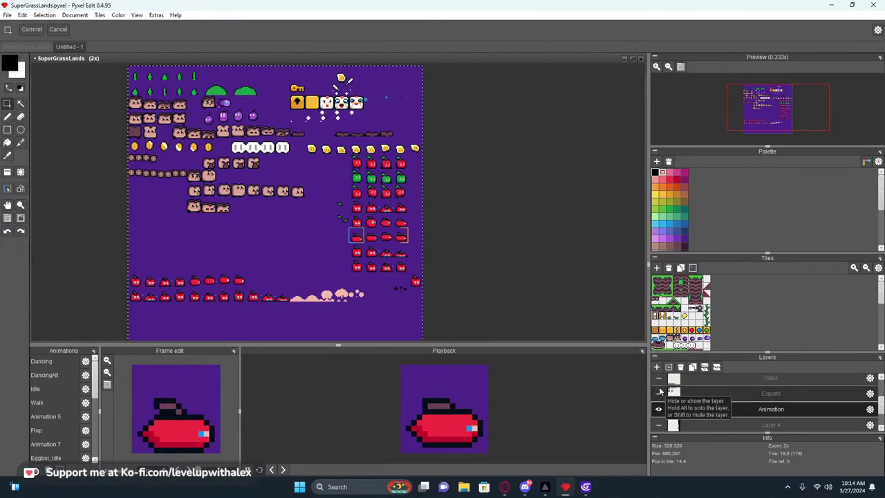
Show the Exports layer without the Animation layer to examine the tile artwork.
click(659, 397)
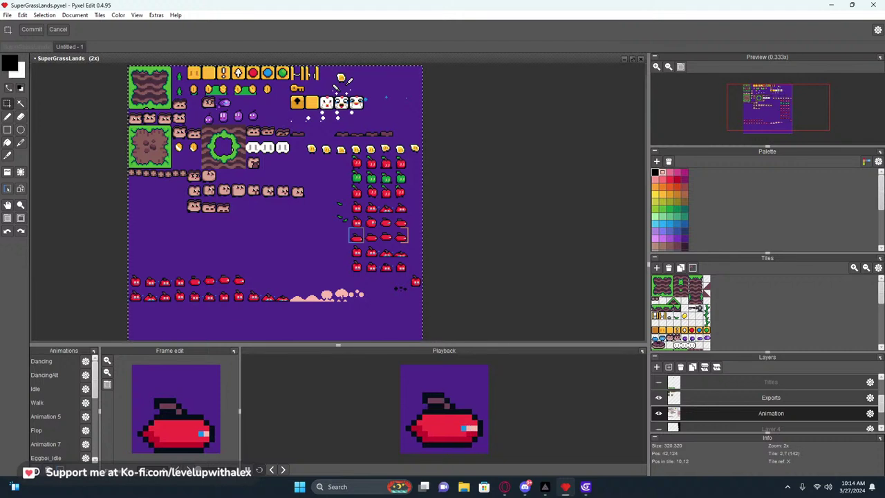
click(658, 413)
click(658, 398)
scroll(661, 396, up, 3)
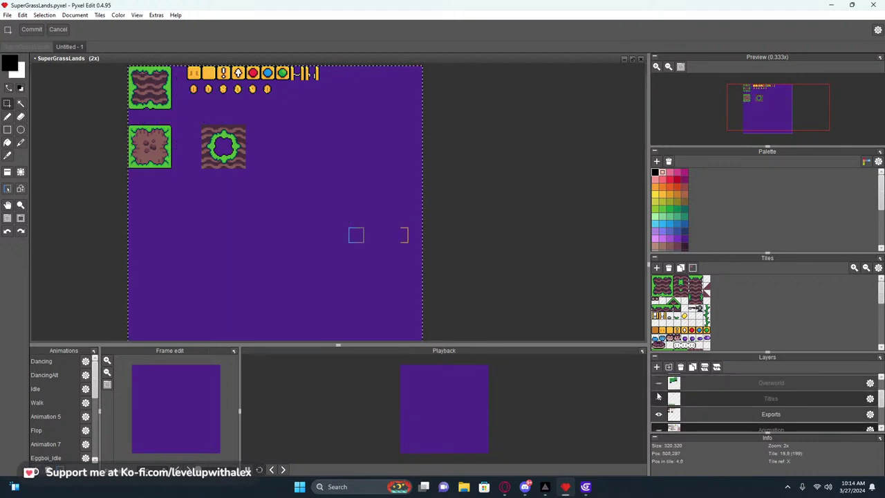
scroll(661, 397, up, 2)
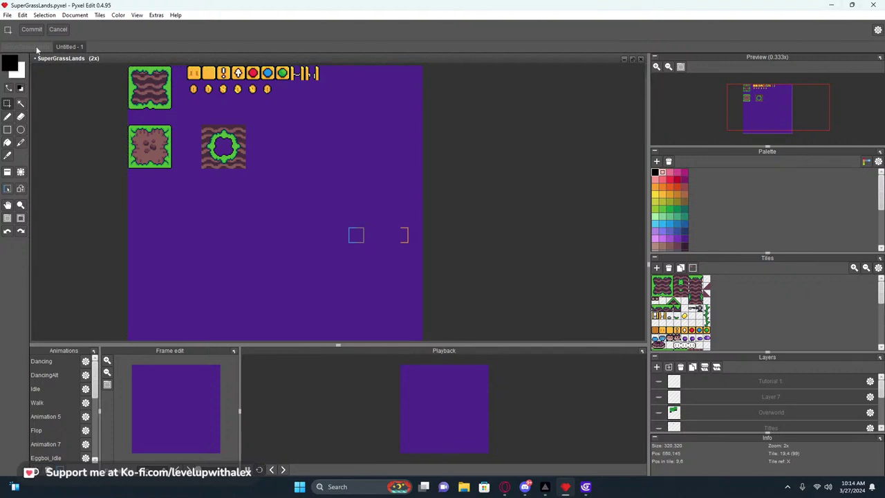
Hide the Exports layer and show the Animation layer again to examine the character sprite frames.
scroll(659, 411, down, 3)
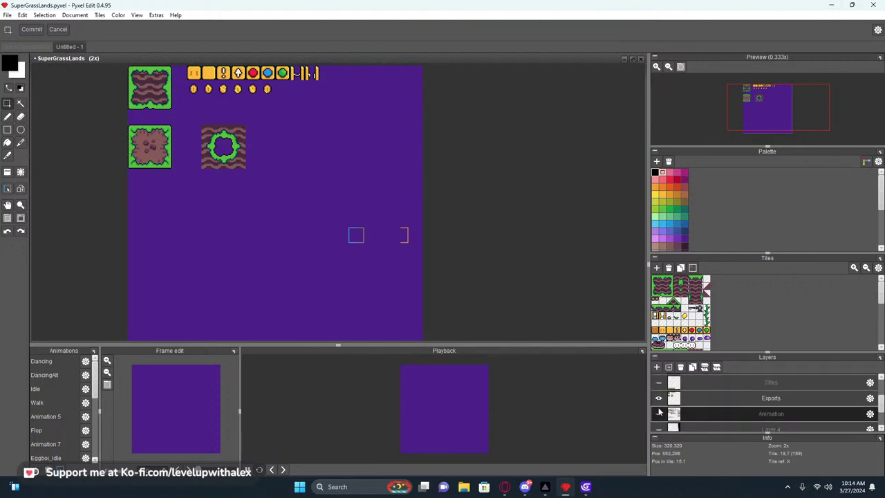
click(658, 397)
click(659, 414)
middle_drag(425, 209, 427, 225)
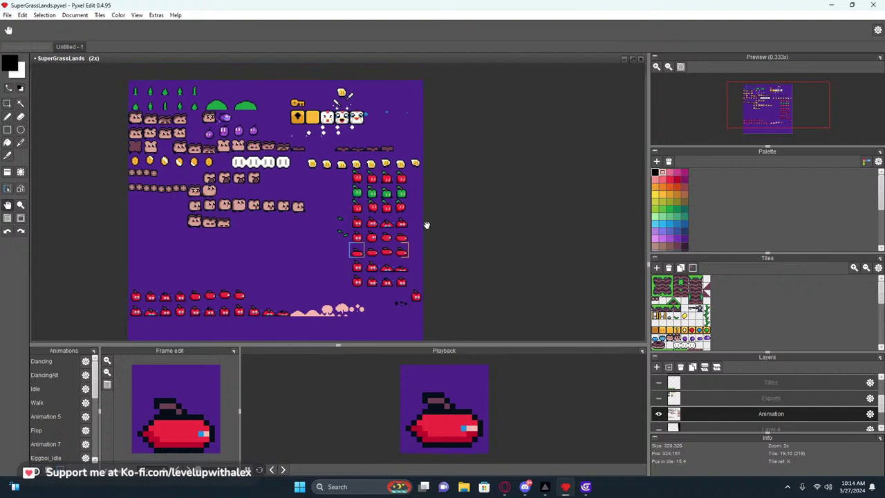
key(s)
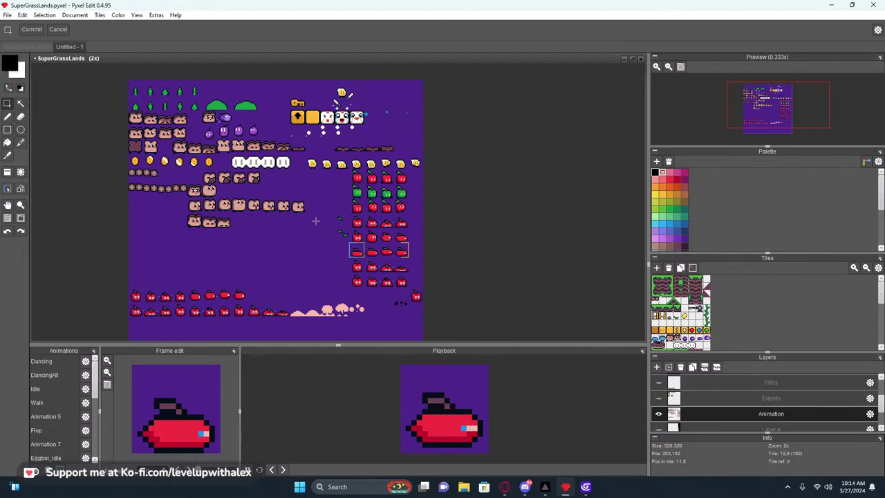
middle_drag(529, 276, 507, 262)
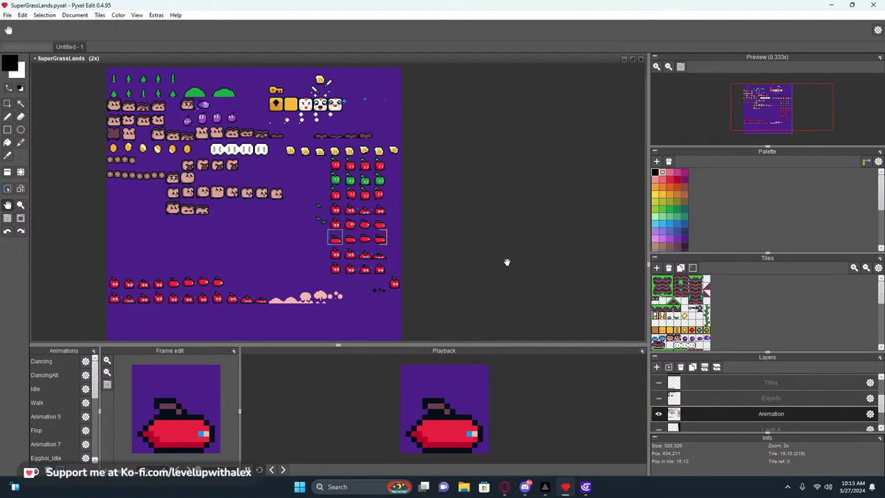
Glance at the Game Scene in GDevelop and return to the Mario screenshot document in Pyxel Edit.
mouse_move(585, 487)
click(543, 446)
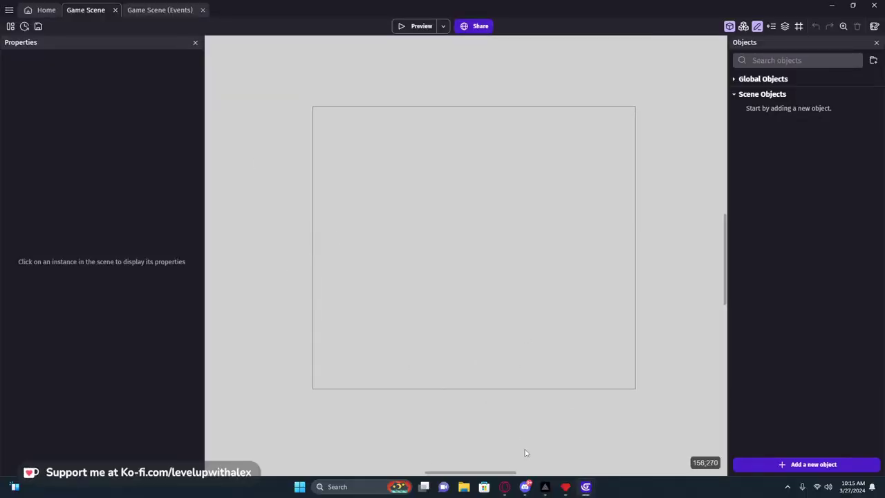
click(566, 487)
click(67, 46)
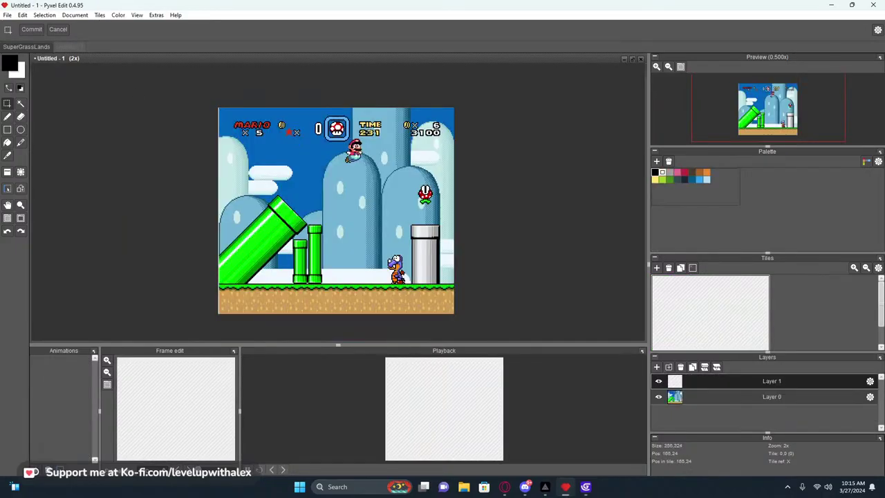
Cover Mario with a size 28 black pen square and black out the full-width ground strip on Layer 1.
key(b)
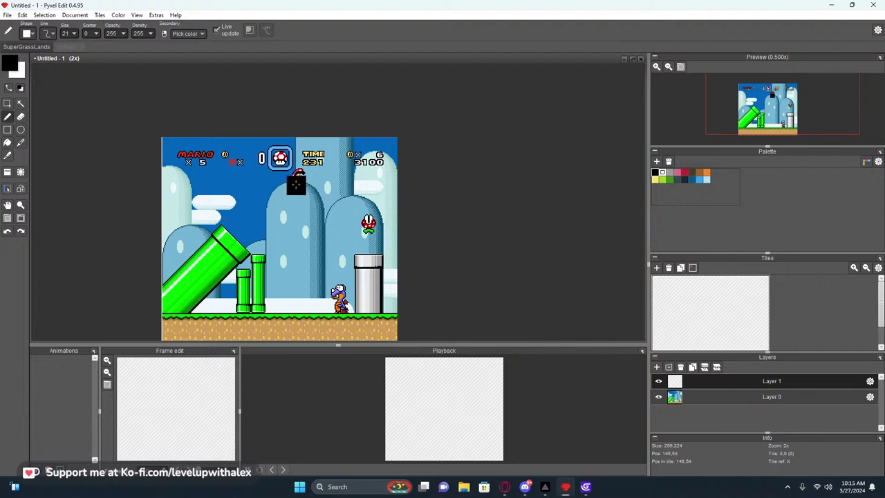
ctrl+scroll(297, 182, up, 5)
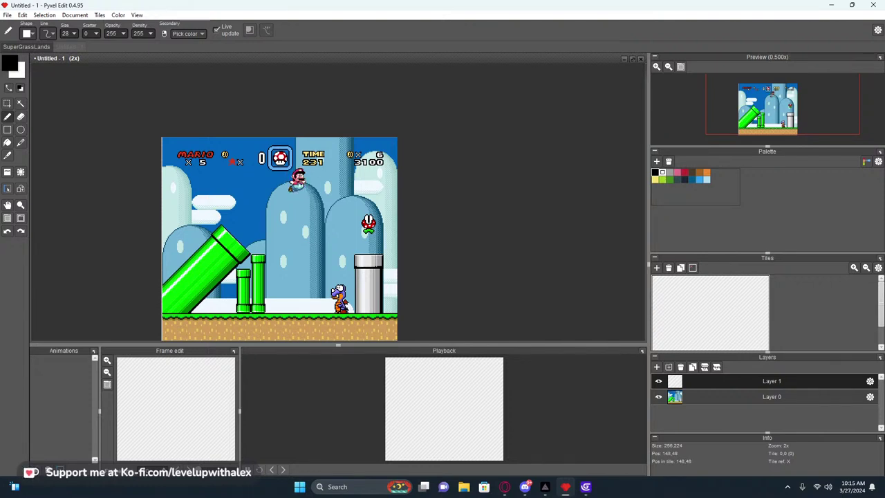
click(297, 181)
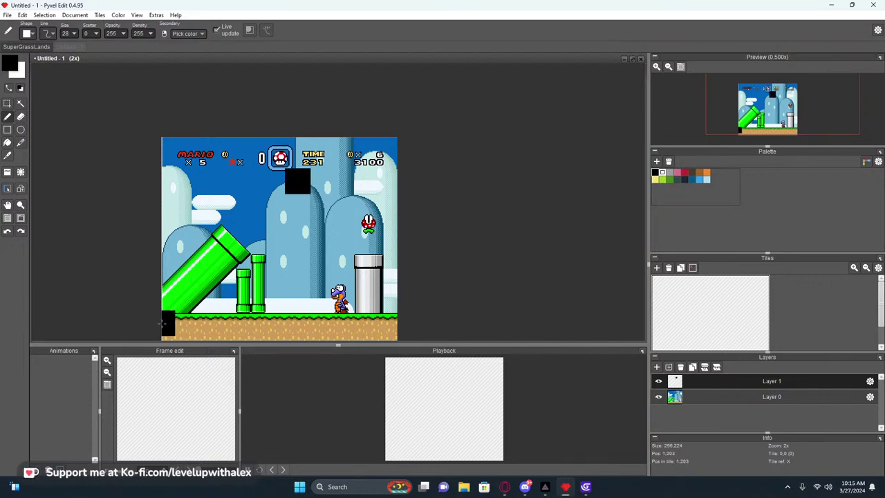
drag(165, 326, 413, 322)
scroll(415, 328, down, 5)
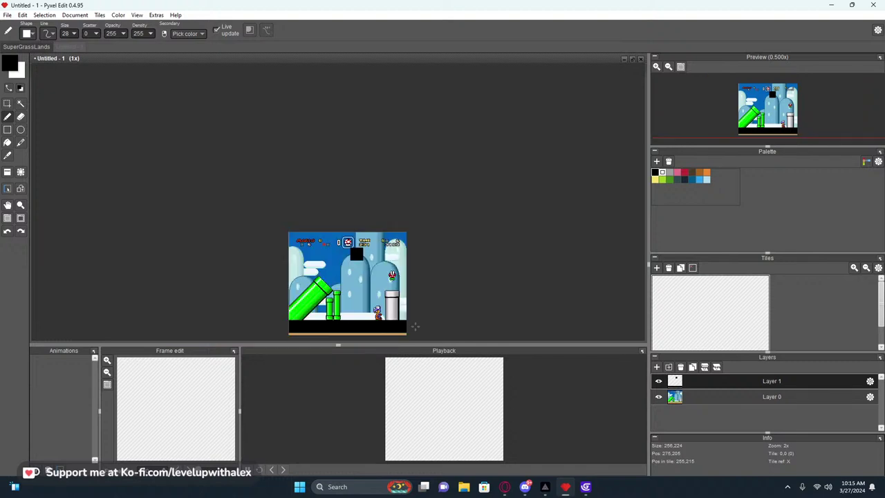
scroll(415, 325, up, 5)
scroll(332, 297, down, 1)
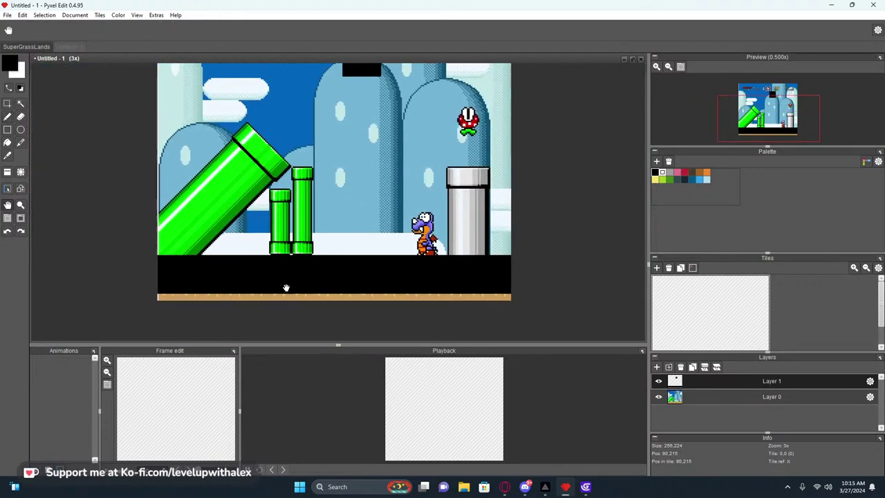
middle_drag(567, 296, 464, 360)
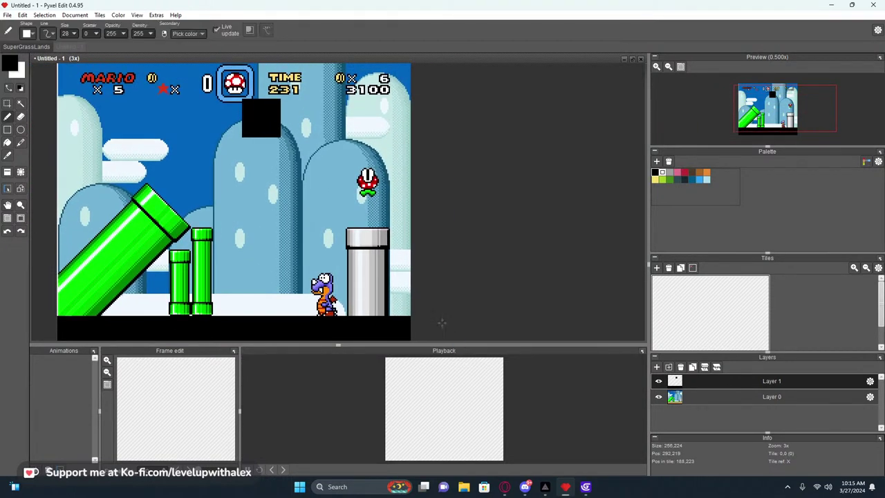
scroll(384, 235, down, 1)
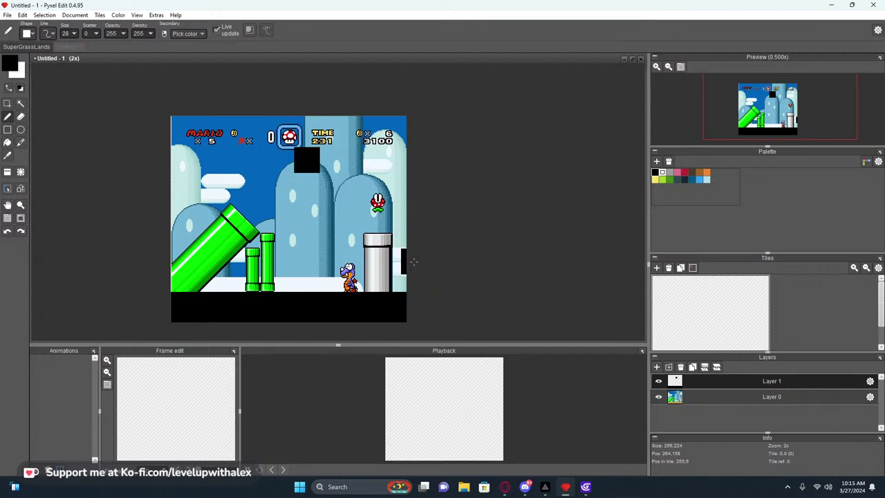
Switch to the Game Scene in GDevelop and narrow the instance properties area beside the canvas.
mouse_move(590, 489)
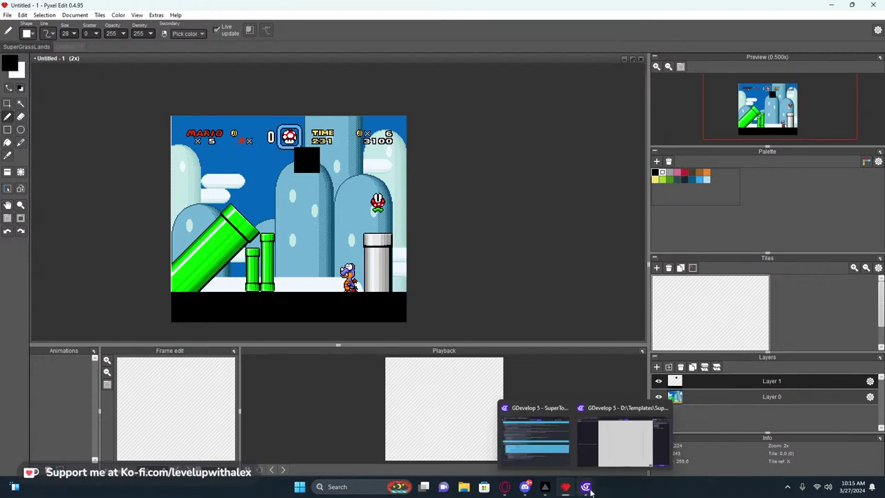
click(621, 443)
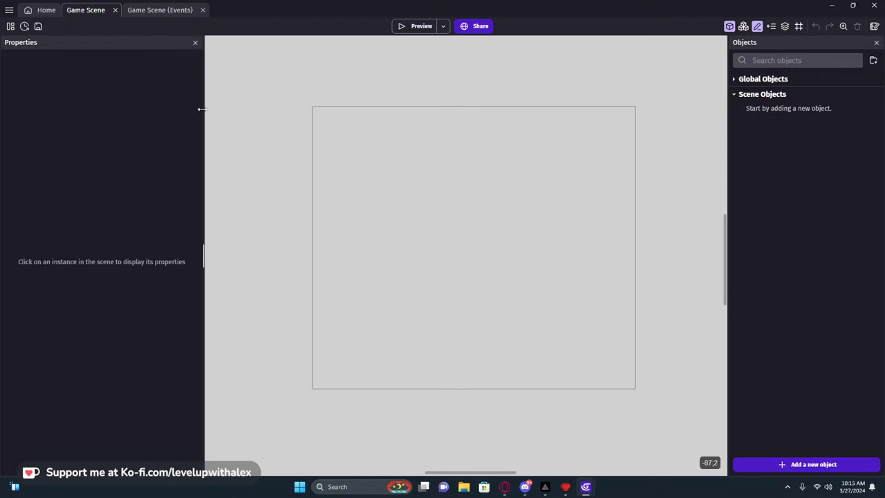
drag(202, 108, 65, 107)
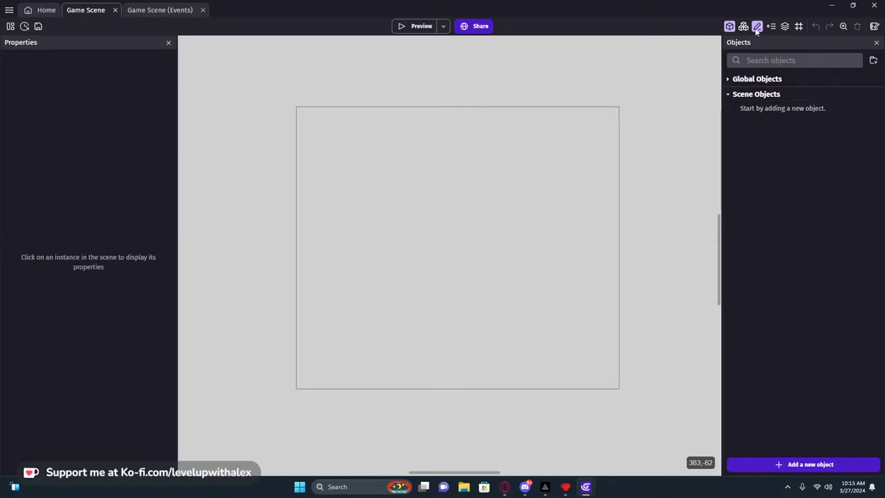
Create a new Sprite object from scratch and name it Toast.
click(800, 465)
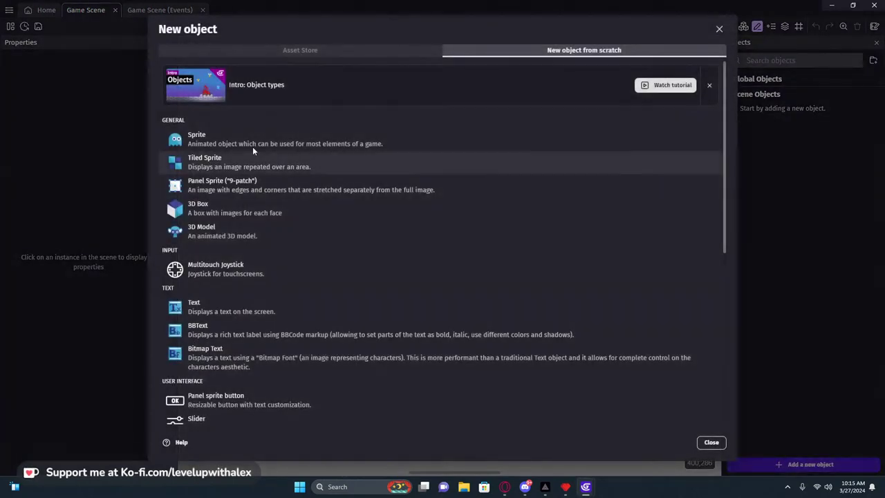
click(197, 137)
drag(217, 79, 156, 78)
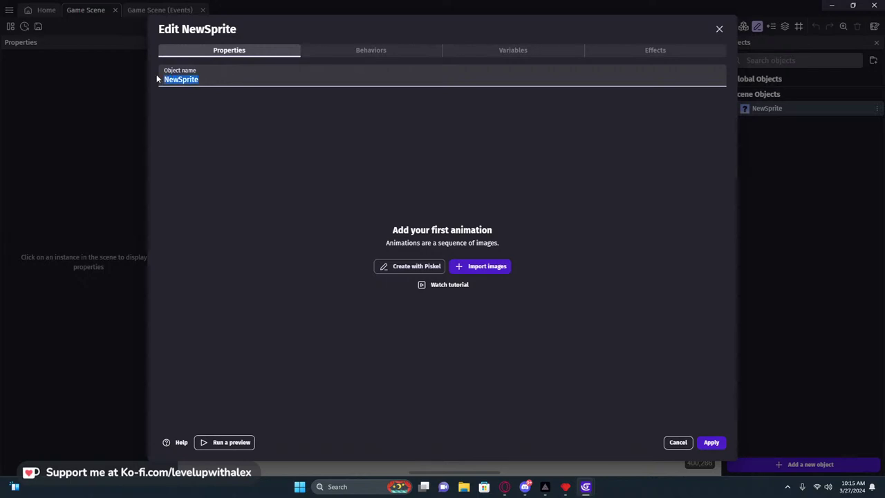
text(Toast)
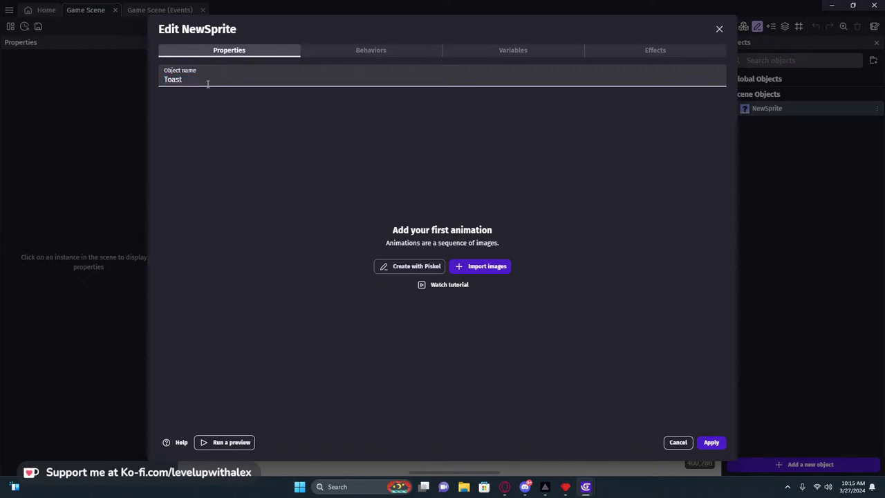
Switch to the SuperGrassLands document in Pyxel Edit and select the first two rows of four toast character frames.
mouse_move(569, 491)
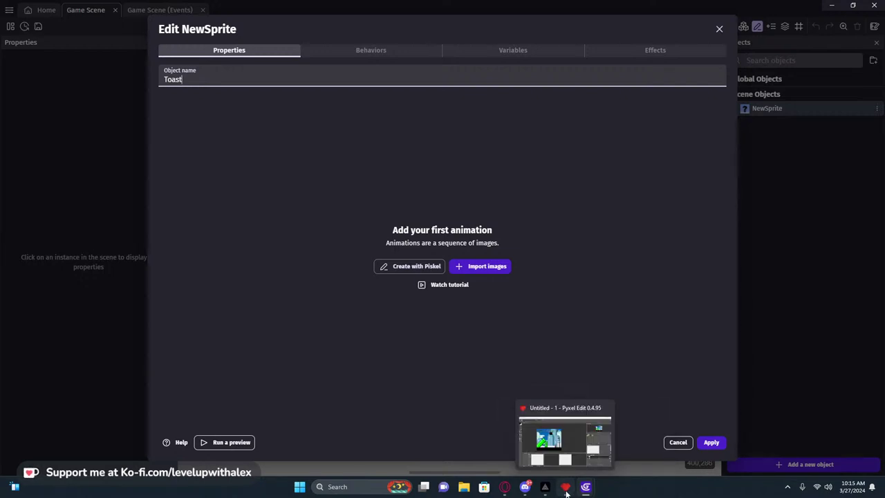
click(564, 439)
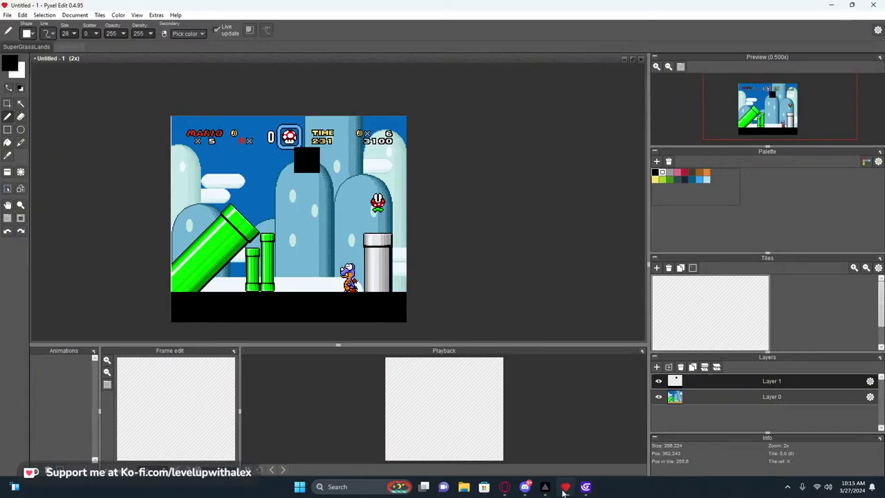
click(28, 47)
key(h)
drag(403, 141, 463, 142)
key(s)
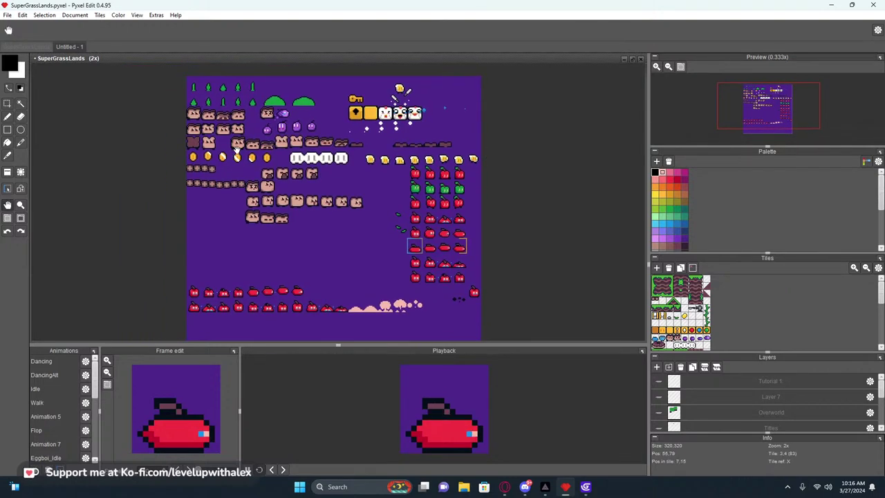
scroll(625, 162, up, 3)
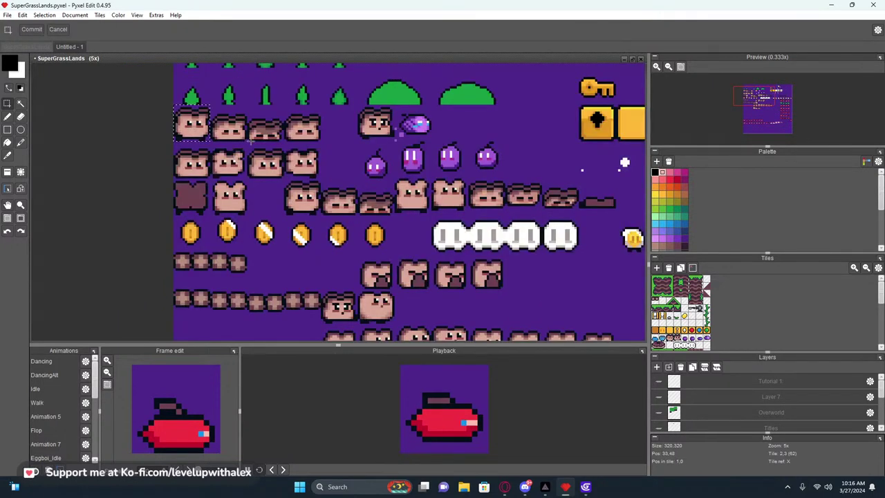
drag(205, 145, 294, 124)
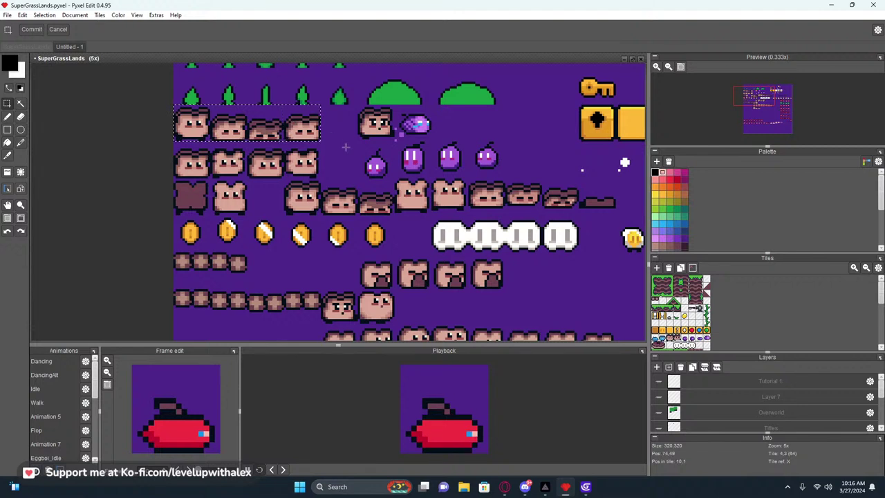
drag(188, 169, 174, 178)
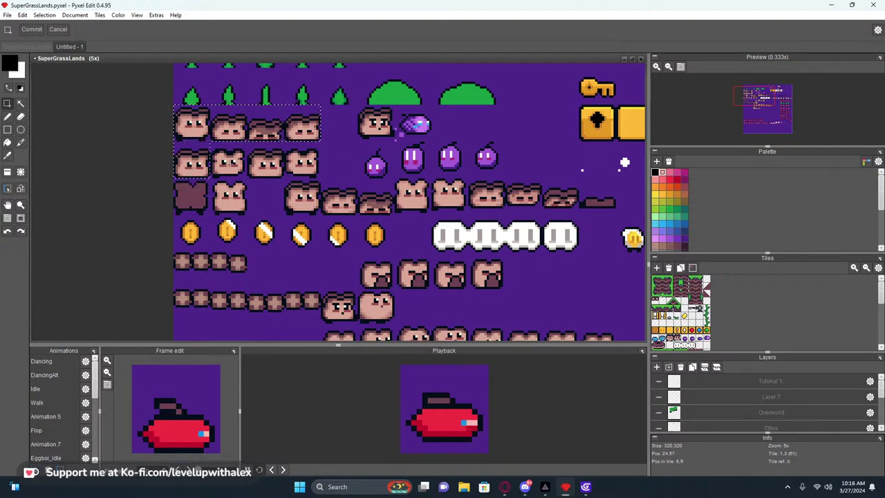
drag(284, 174, 320, 177)
Load the toast character's Idle animation for playback.
scroll(208, 196, down, 1)
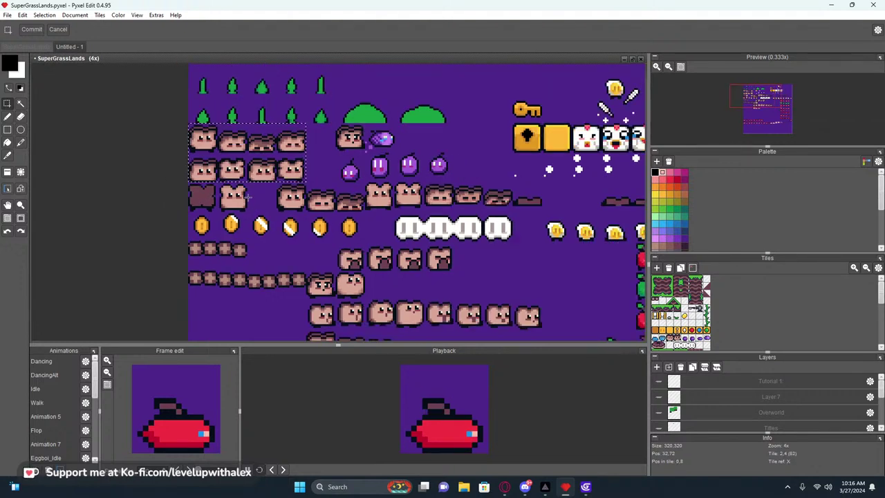
scroll(257, 239, down, 1)
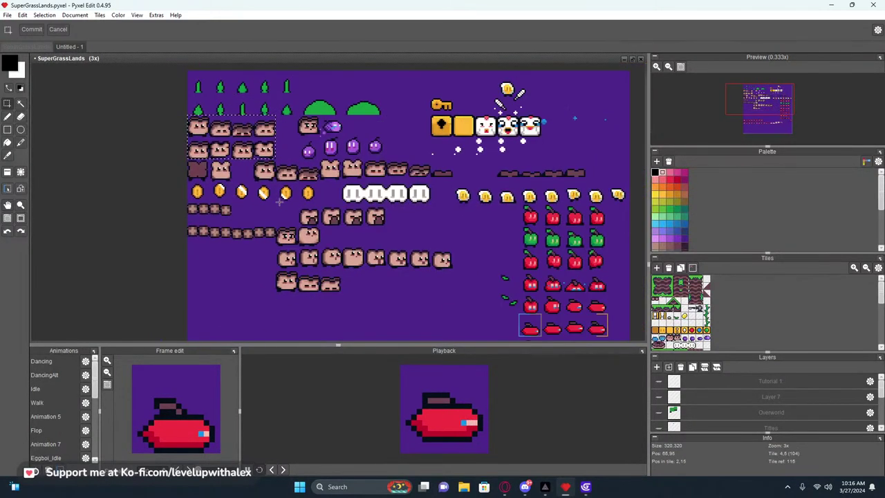
click(51, 376)
click(45, 390)
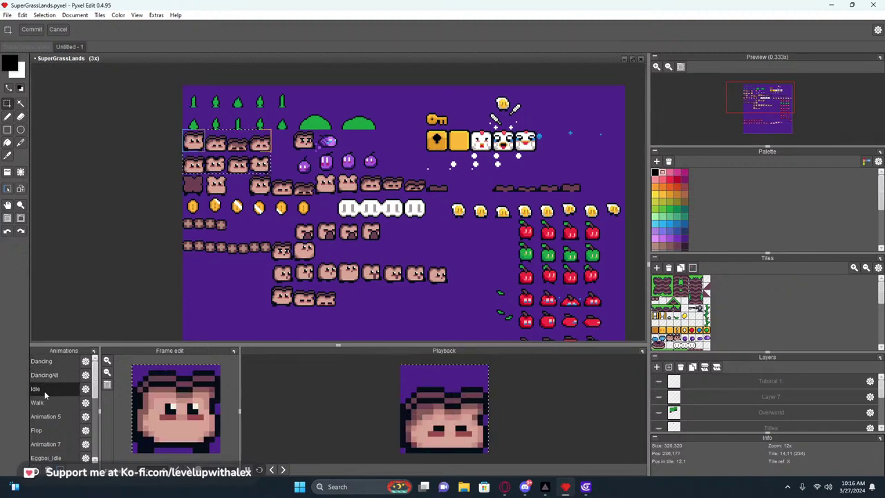
Start an animation export as individual frames and choose the Idle animation.
click(6, 15)
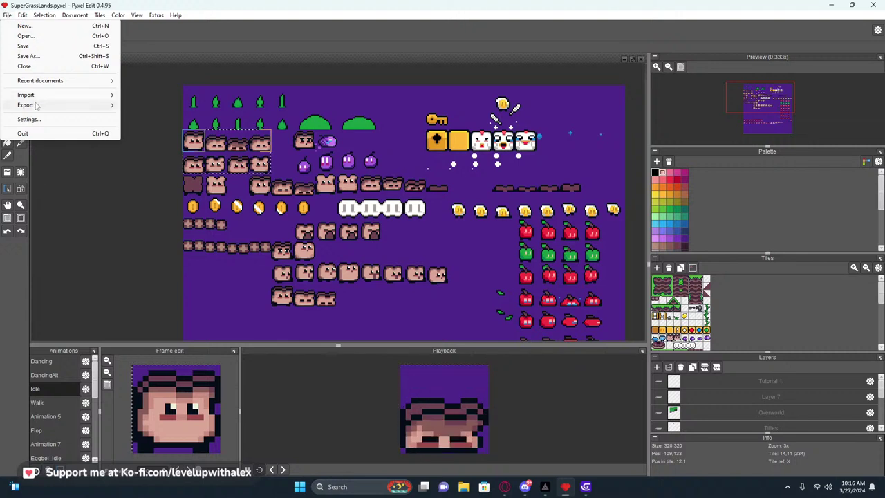
mouse_move(39, 106)
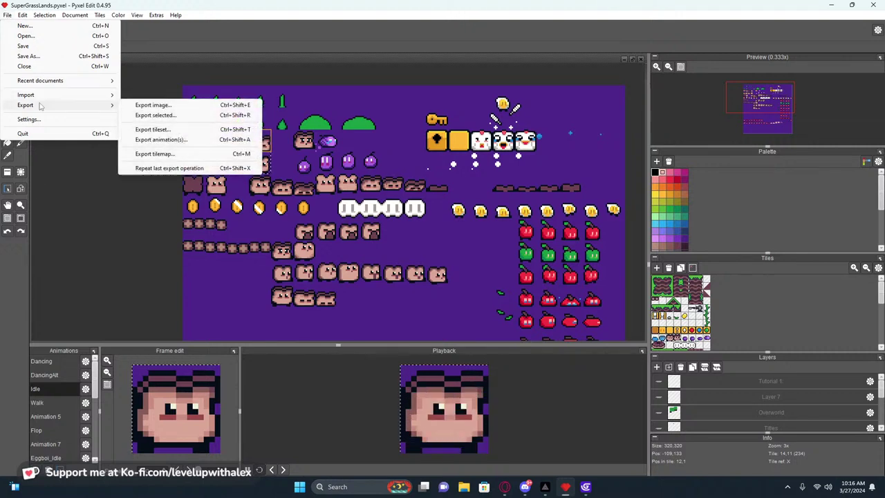
click(160, 139)
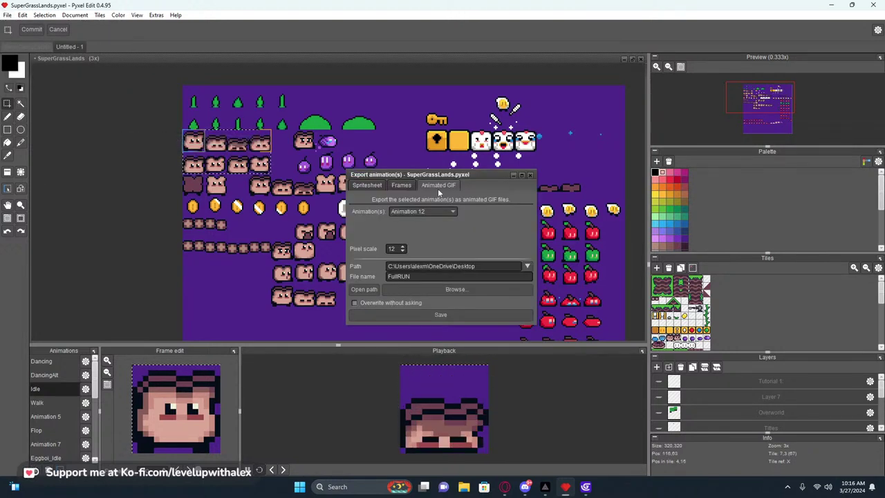
click(438, 214)
click(407, 249)
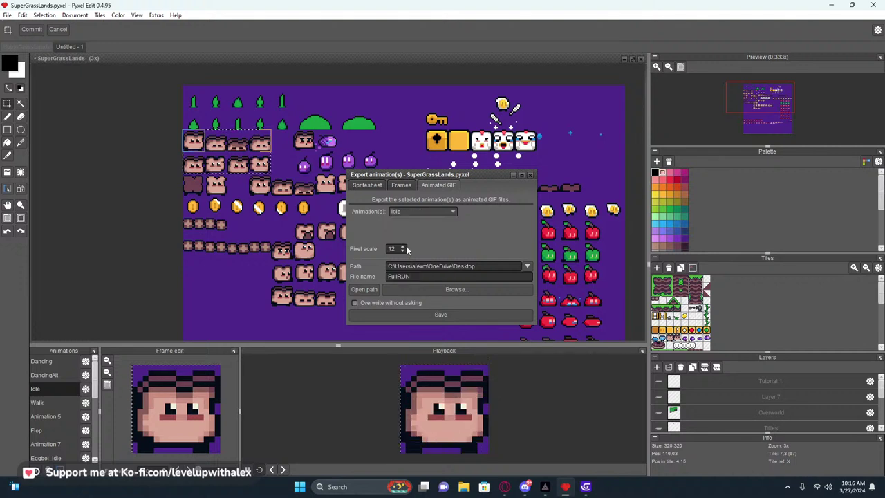
click(401, 185)
click(422, 211)
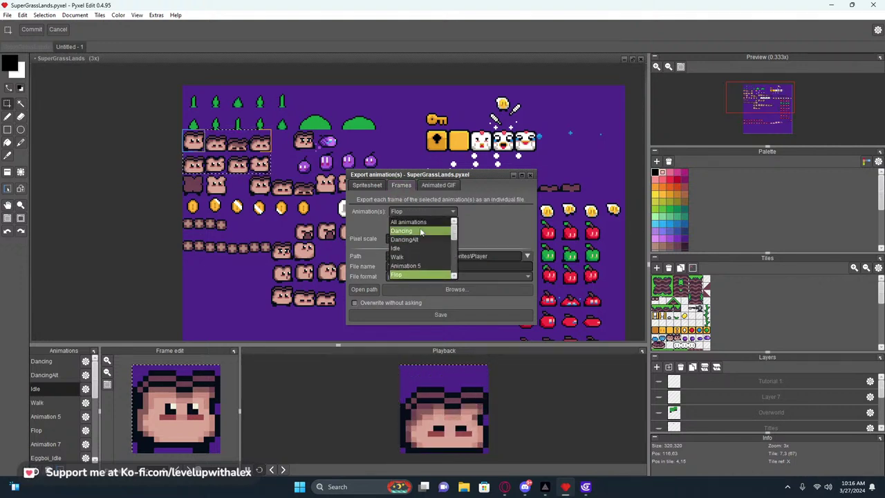
click(410, 248)
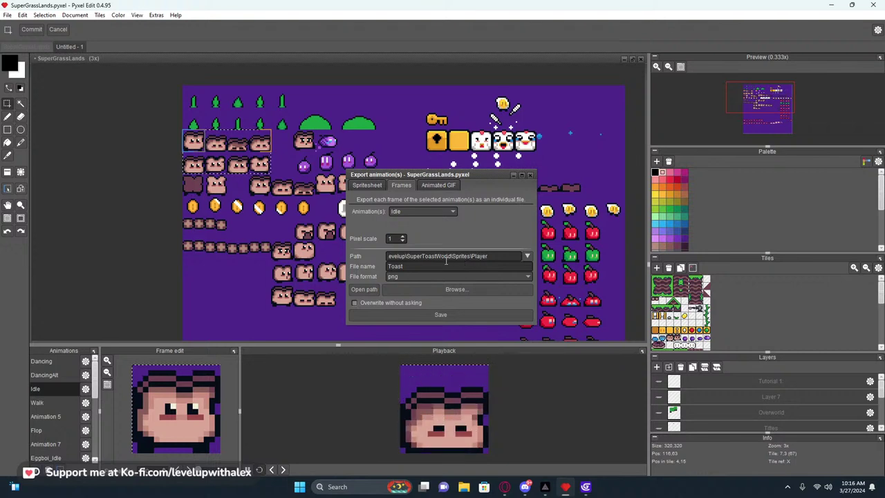
Browse for a new export path and go to the Storage (D:) drive.
click(455, 290)
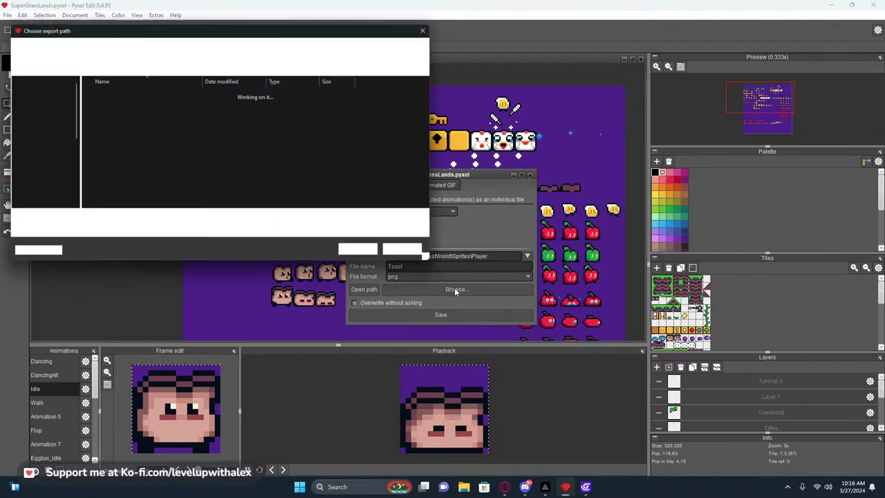
scroll(38, 163, down, 5)
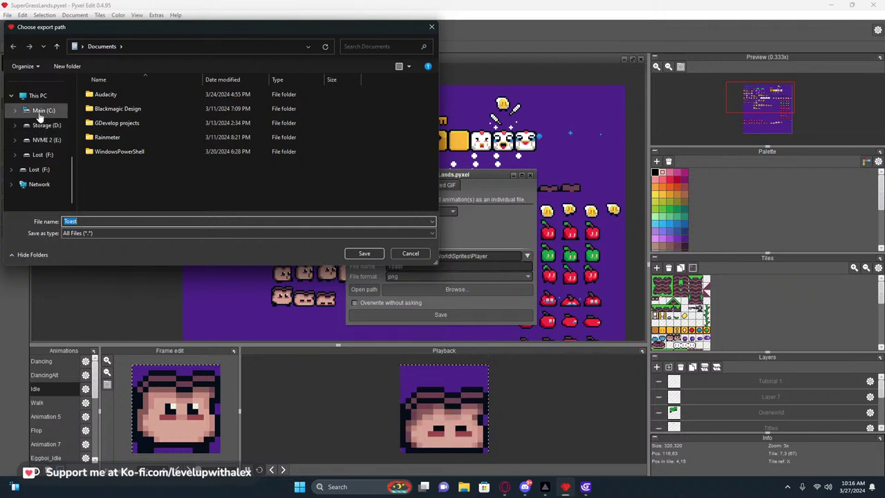
click(44, 125)
click(126, 141)
double_click(125, 140)
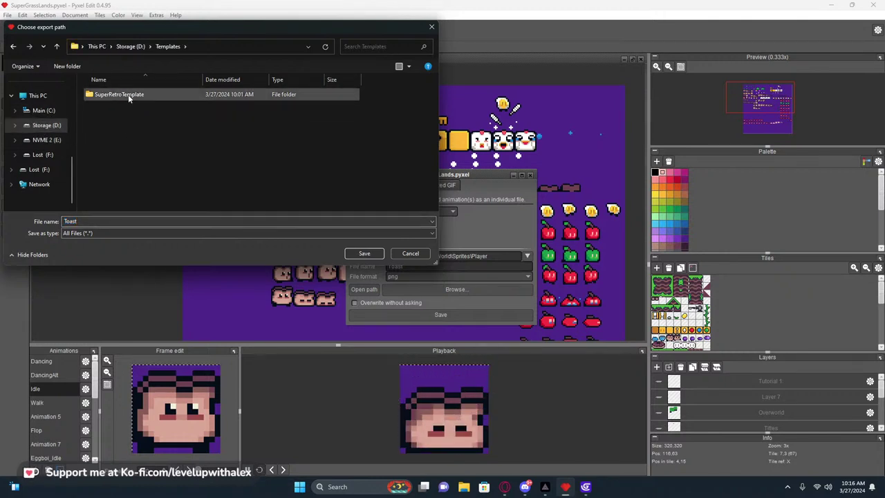
double_click(128, 94)
right_click(103, 128)
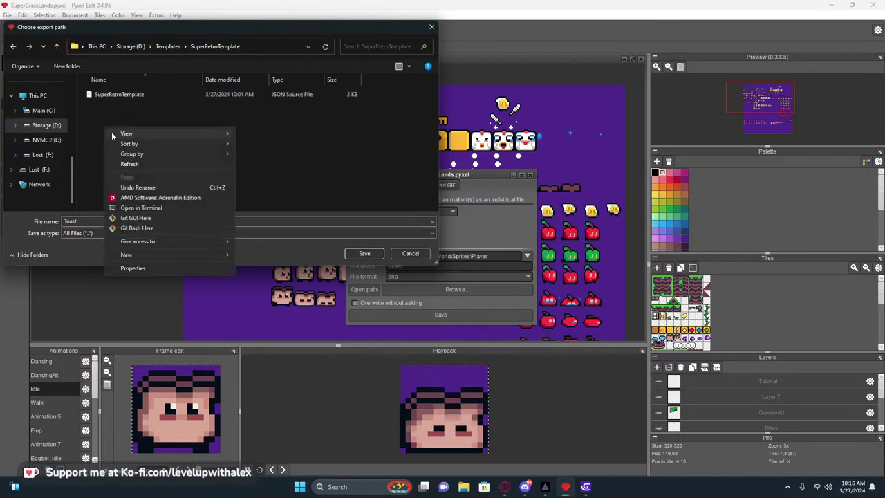
key(Escape)
click(165, 46)
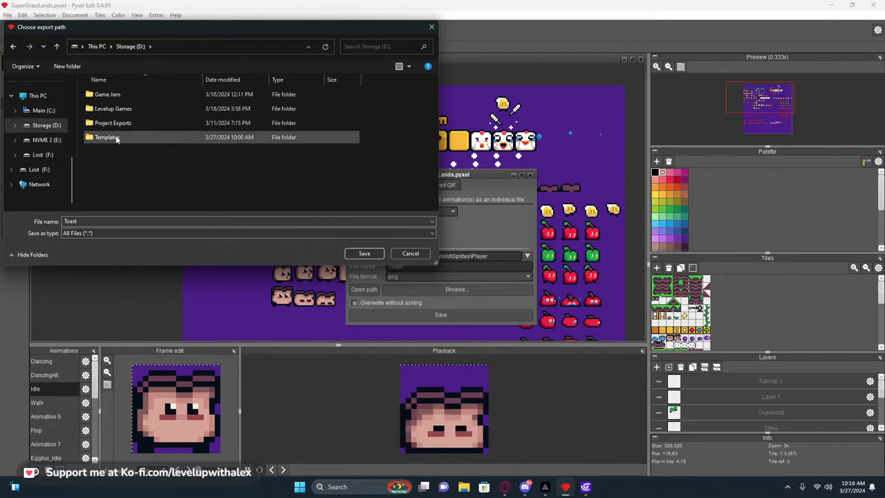
Create a new folder named SuperToast at the root of the Storage (D:) drive.
right_click(99, 149)
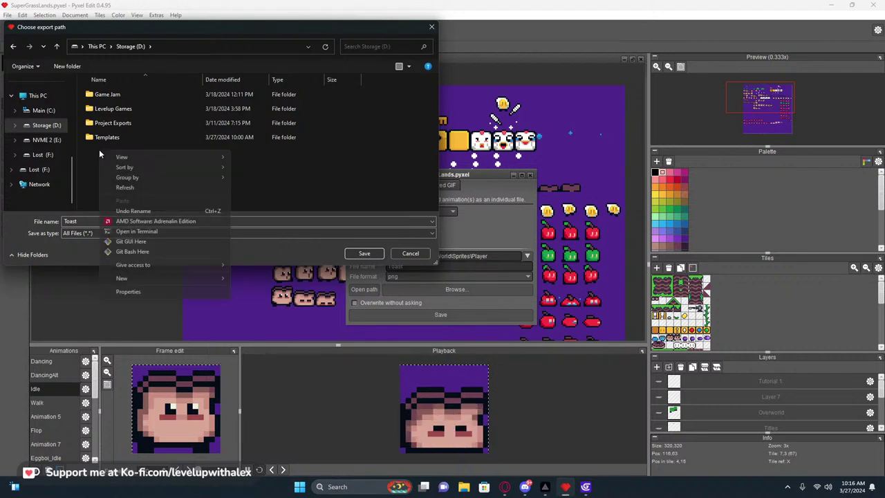
mouse_move(131, 278)
click(264, 282)
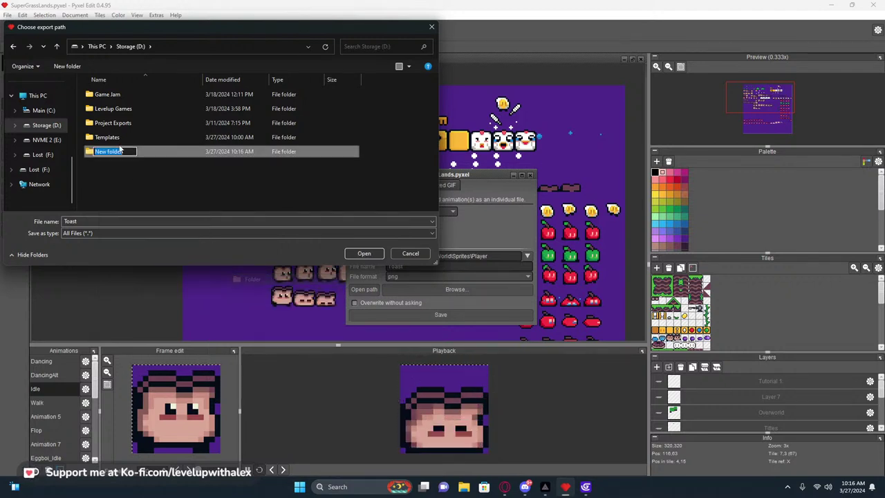
text(SuperRe)
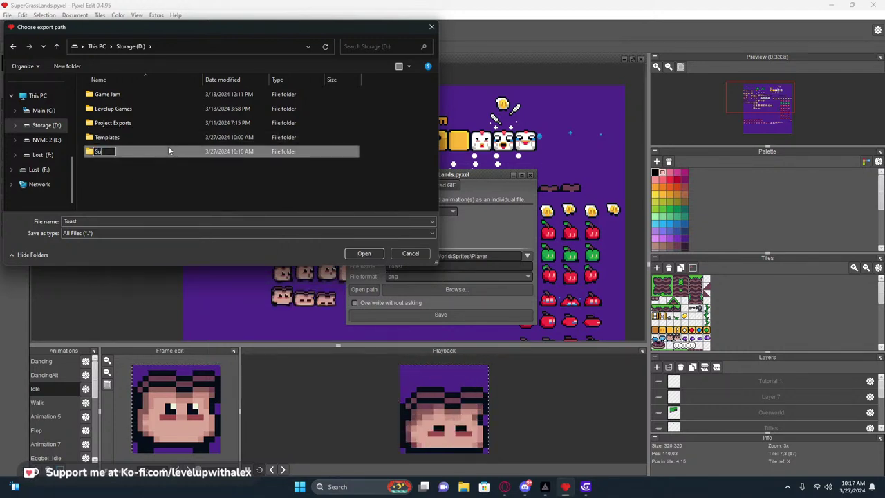
key(BackSpace)
key(BackSpace)
text(Toast)
key(Return)
Open the SuperToast folder and create a subfolder named Sprites in it.
double_click(125, 156)
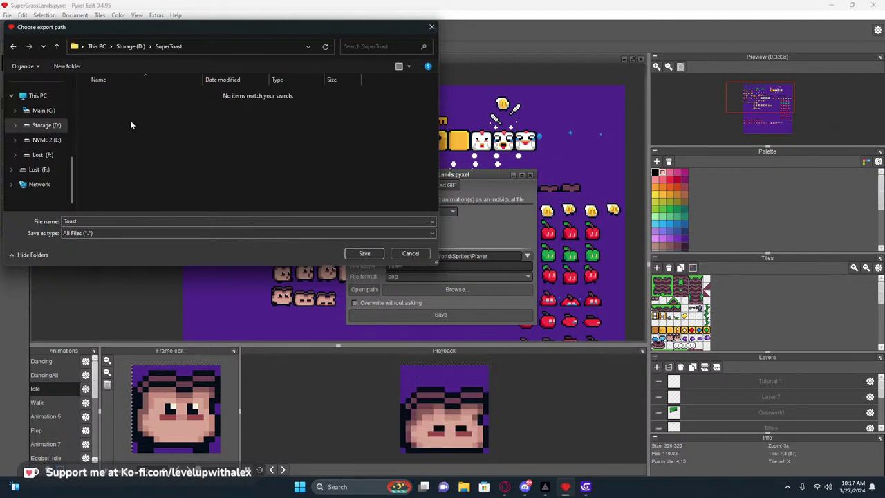
right_click(131, 121)
mouse_move(155, 248)
click(290, 251)
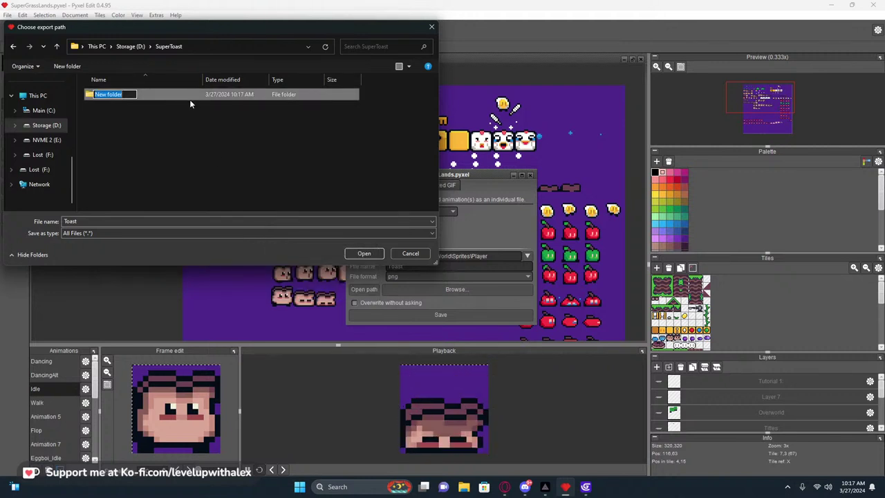
text(Sprites)
key(Return)
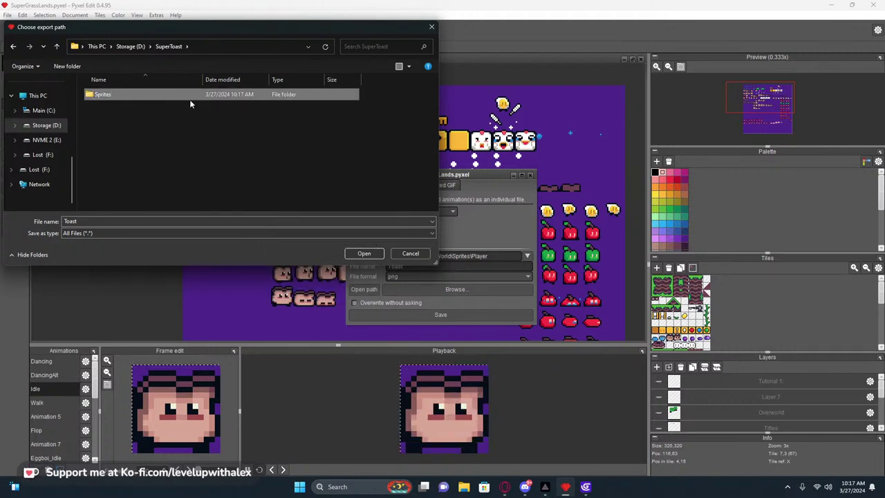
Open the Sprites folder and create a subfolder named Toast in it.
double_click(190, 97)
right_click(119, 122)
mouse_move(175, 253)
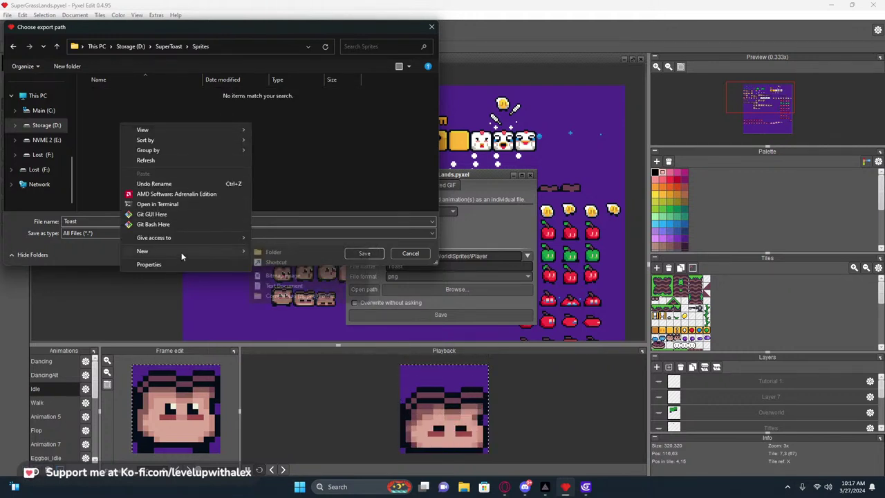
click(277, 252)
text(P)
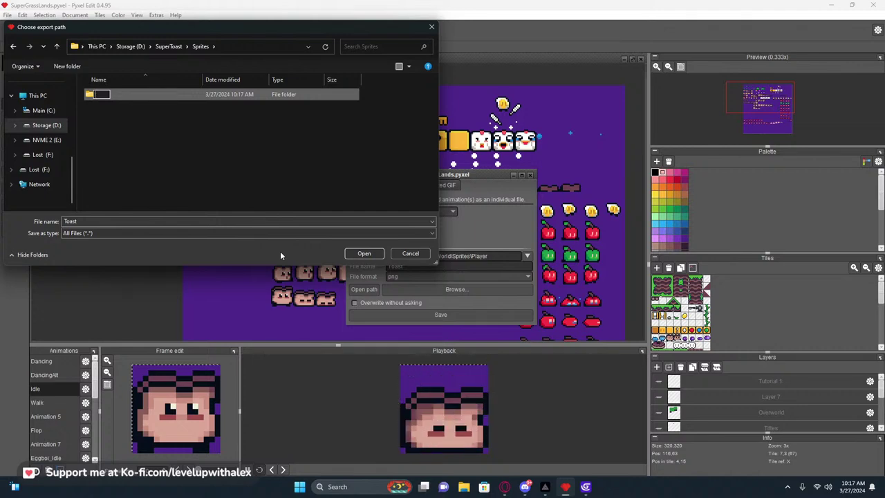
text(Toast)
key(Return)
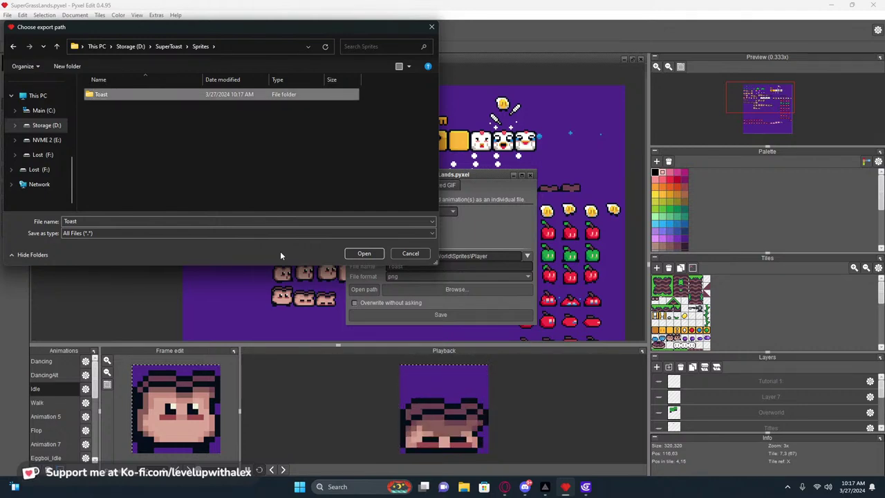
Set the export path to D:\SuperToast\Sprites\Toast and export the Idle animation's frames as PNG files named Toast.
double_click(109, 96)
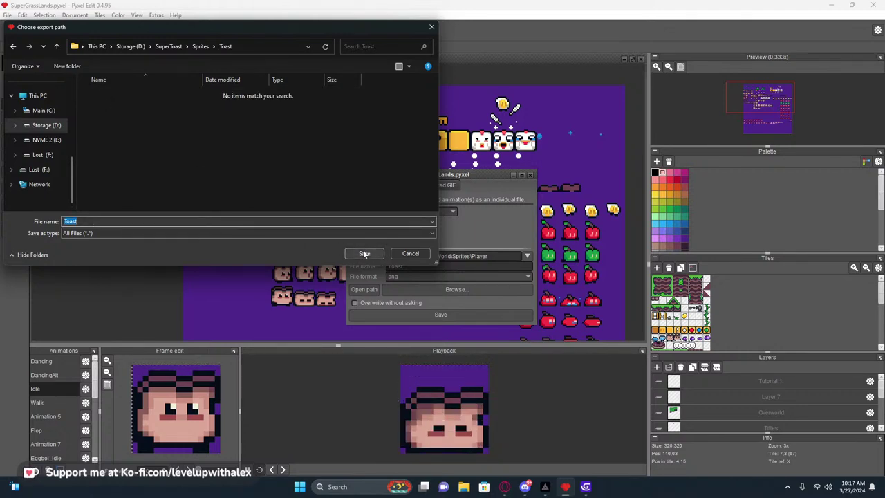
click(364, 254)
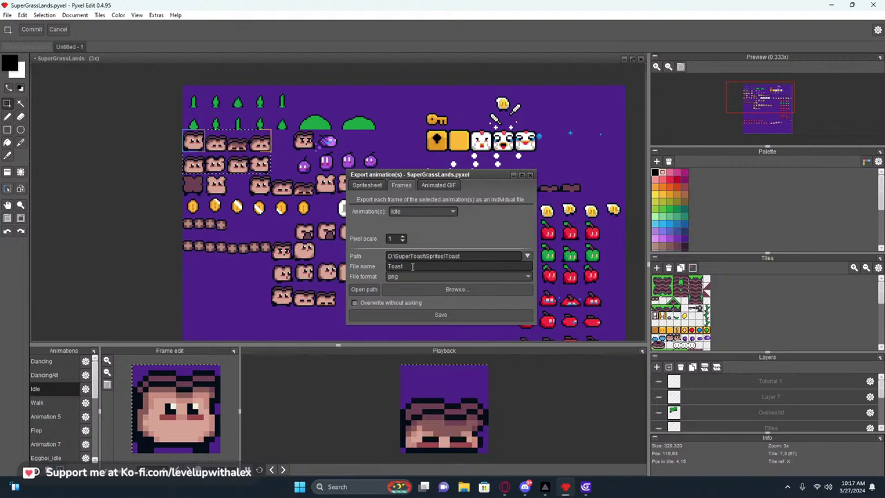
double_click(408, 266)
click(437, 315)
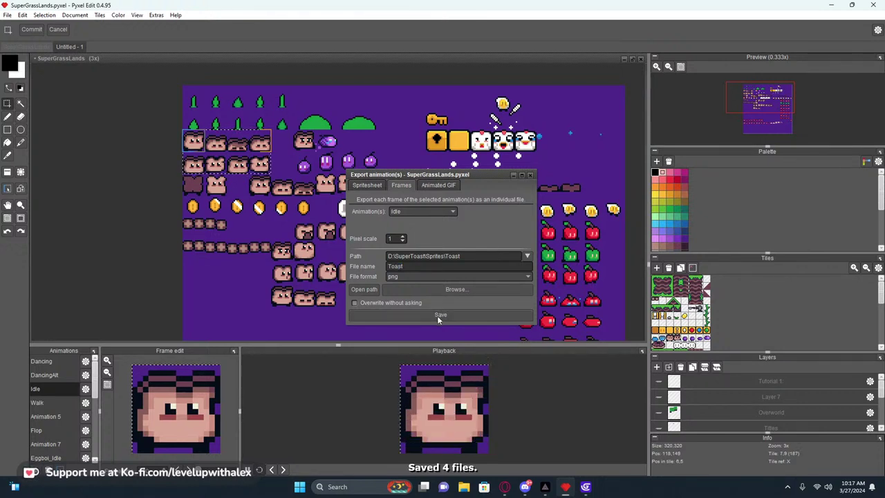
Hide the purple background layer, re-export the Idle frames with overwriting without asking, and close the export window.
mouse_move(580, 476)
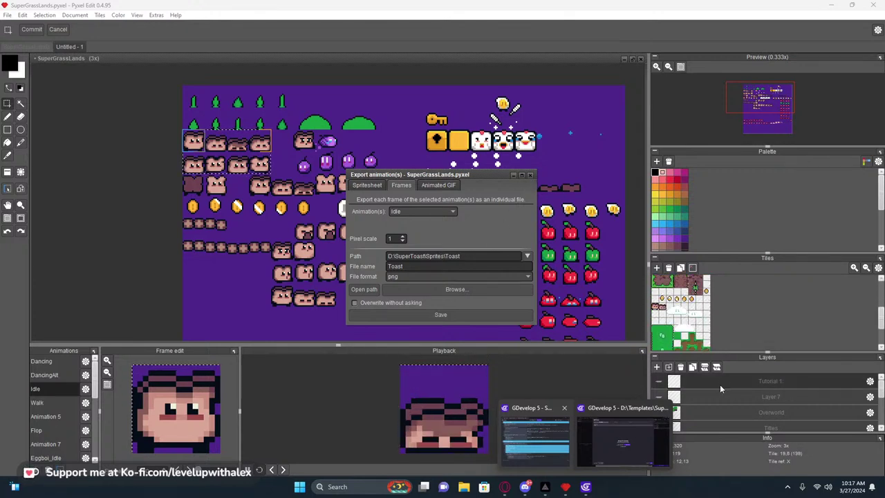
mouse_move(661, 408)
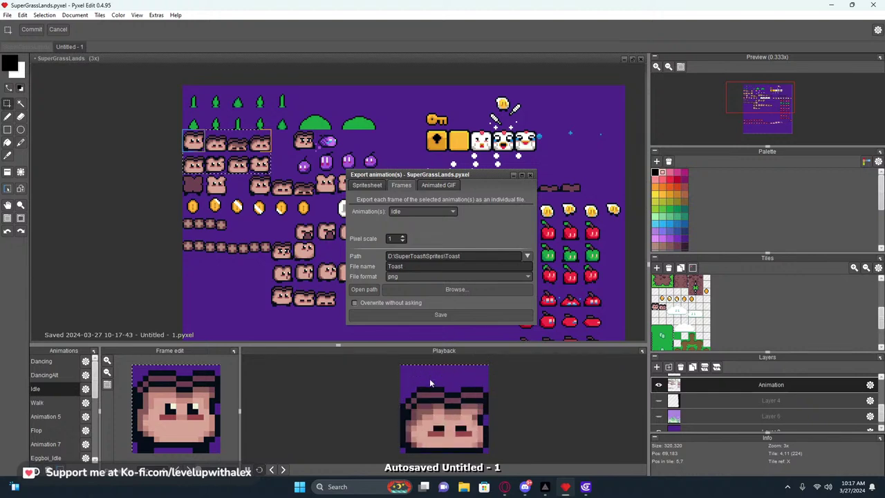
scroll(664, 408, down, 1)
click(659, 423)
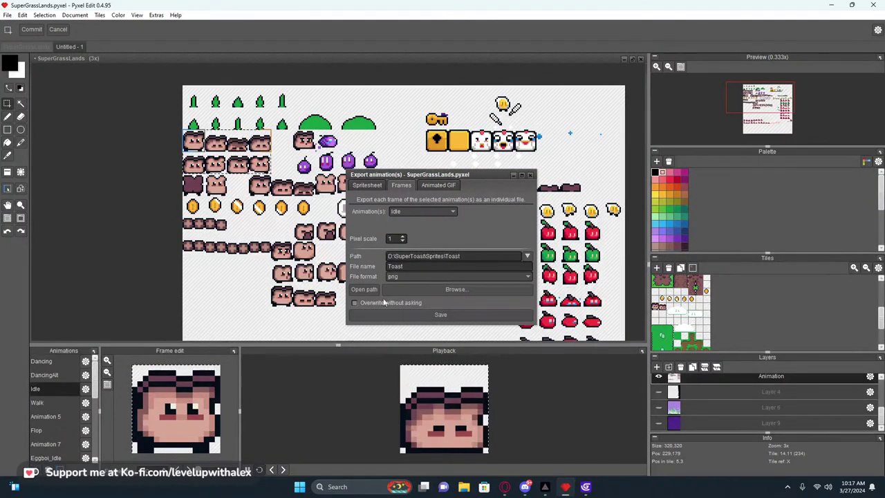
click(355, 303)
click(405, 314)
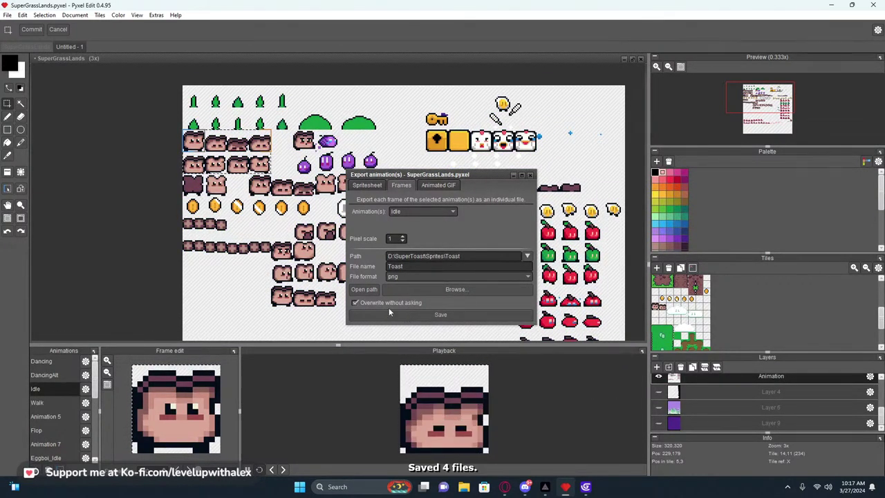
click(354, 303)
click(514, 175)
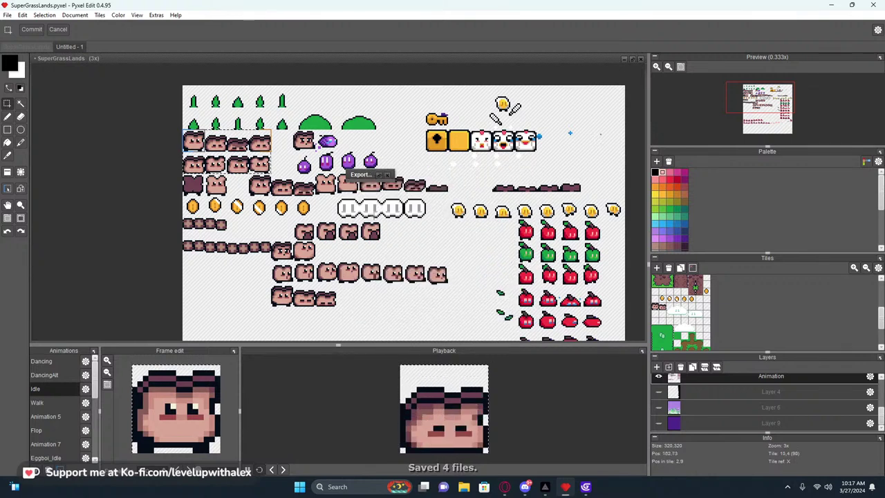
click(388, 175)
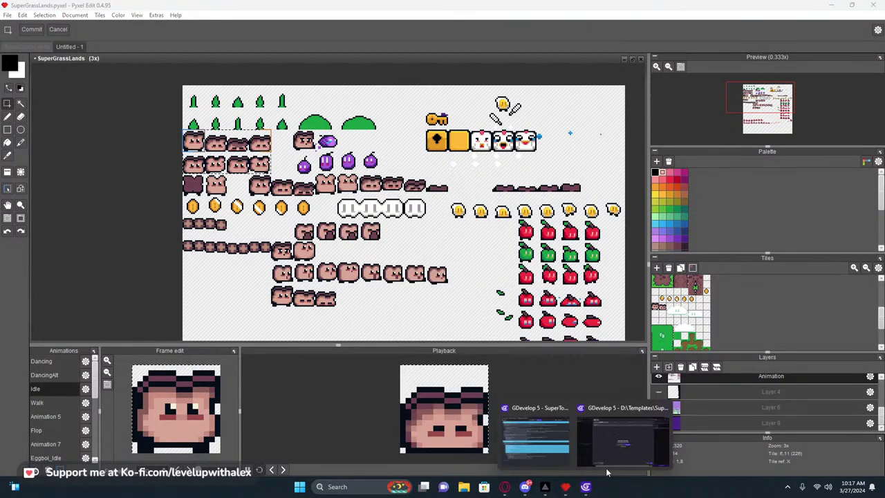
Switch to GDevelop and import Toast_Idle_0 from D:\SuperToast\Sprites\Toast into the Toast object without copying it to the project folder.
click(621, 446)
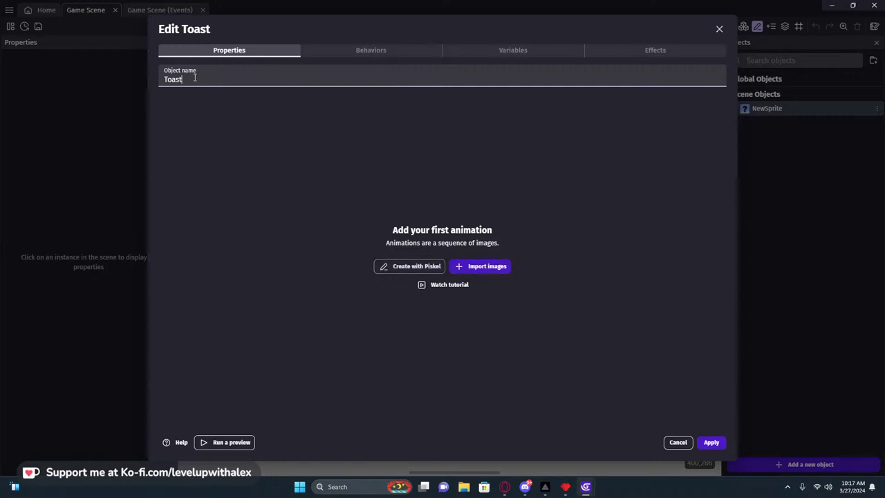
click(182, 124)
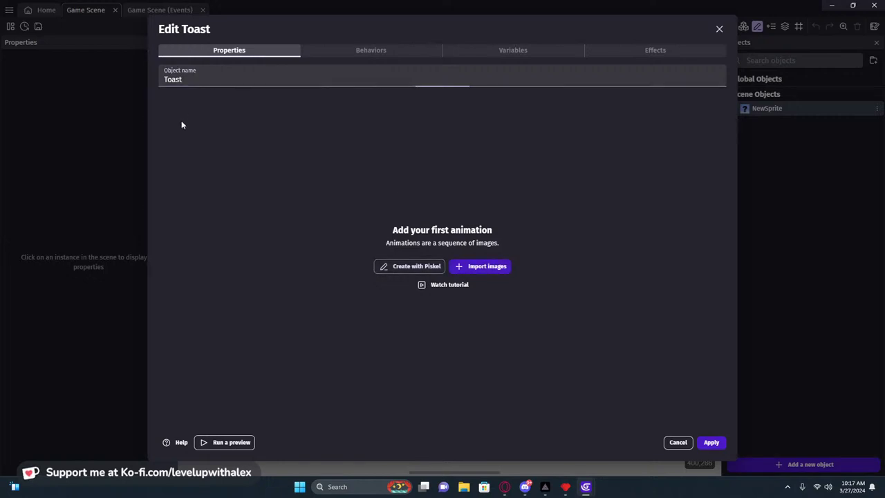
click(496, 272)
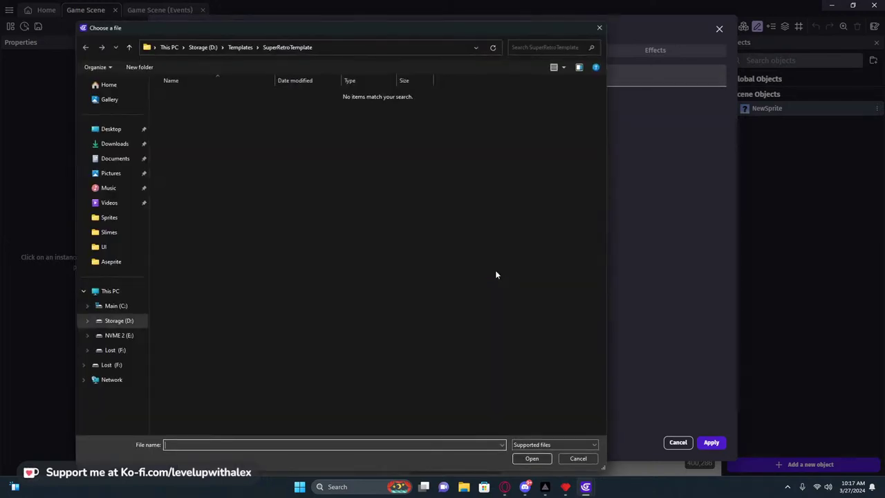
click(234, 50)
click(202, 47)
click(179, 141)
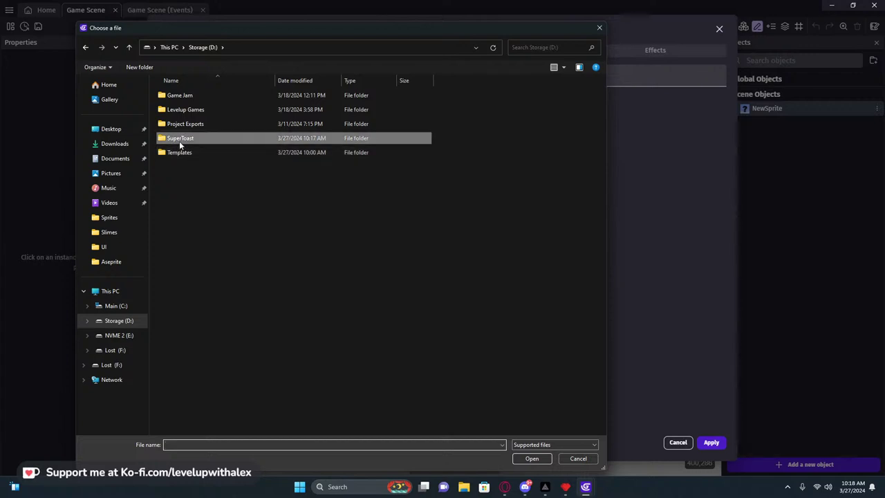
double_click(179, 141)
double_click(193, 97)
double_click(195, 96)
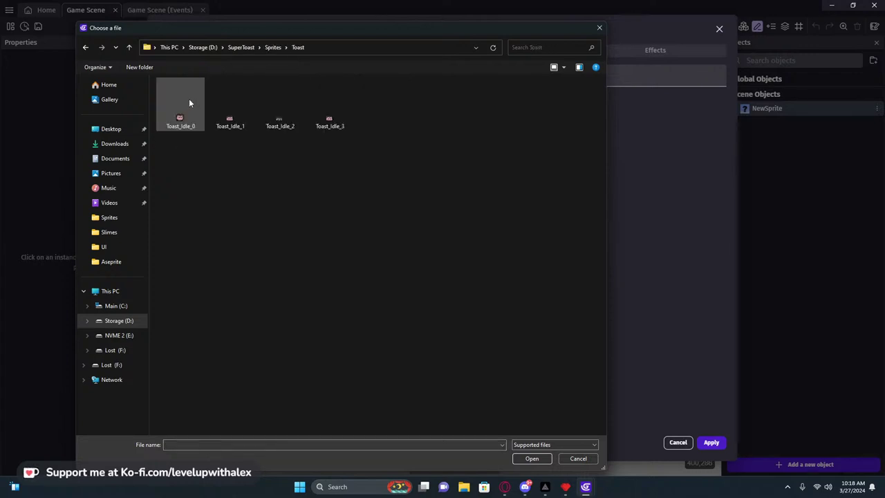
double_click(177, 130)
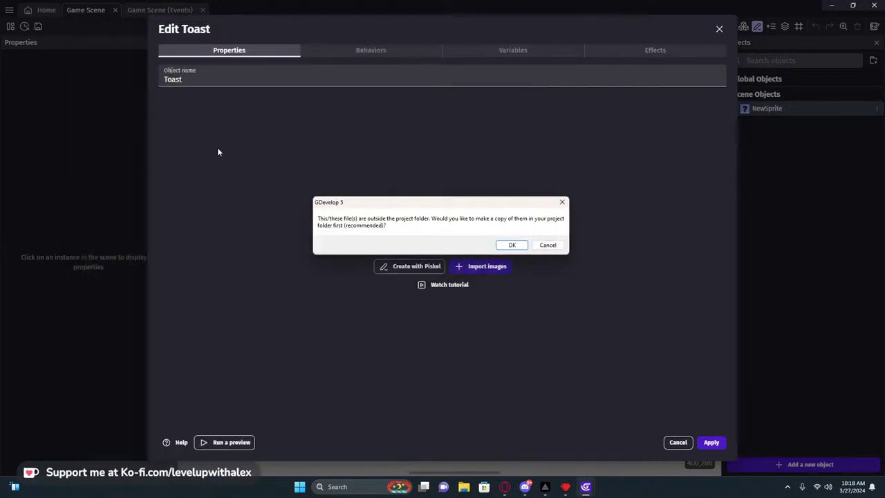
click(547, 247)
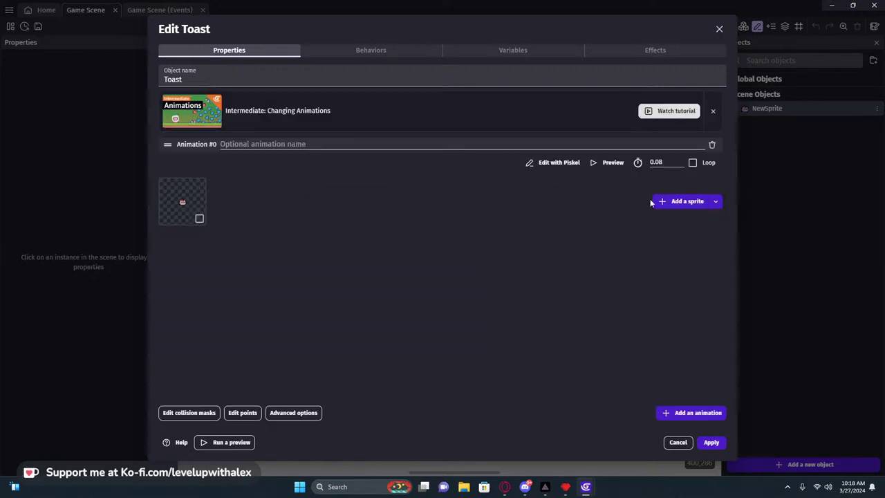
Delete the imported frame and add Toast_Idle_0 through Toast_Idle_3 to the animation instead, copying the files into the project folder.
right_click(197, 208)
click(222, 212)
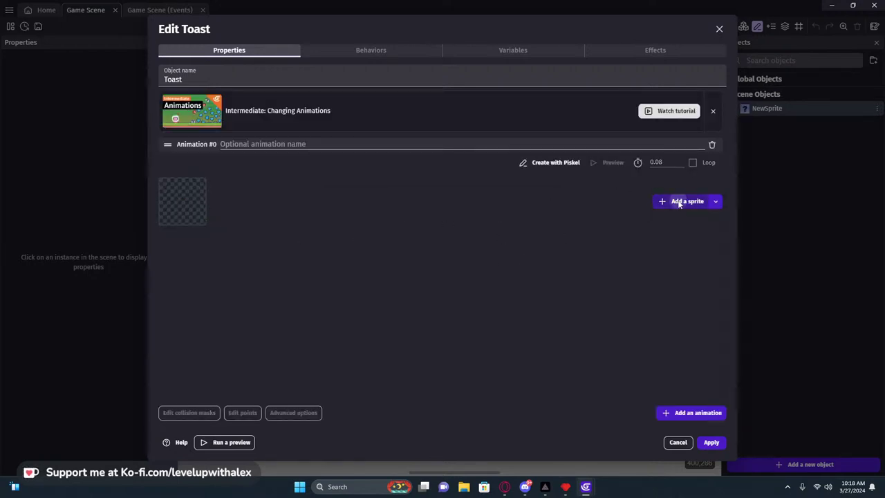
click(682, 201)
click(177, 119)
shift+click(329, 107)
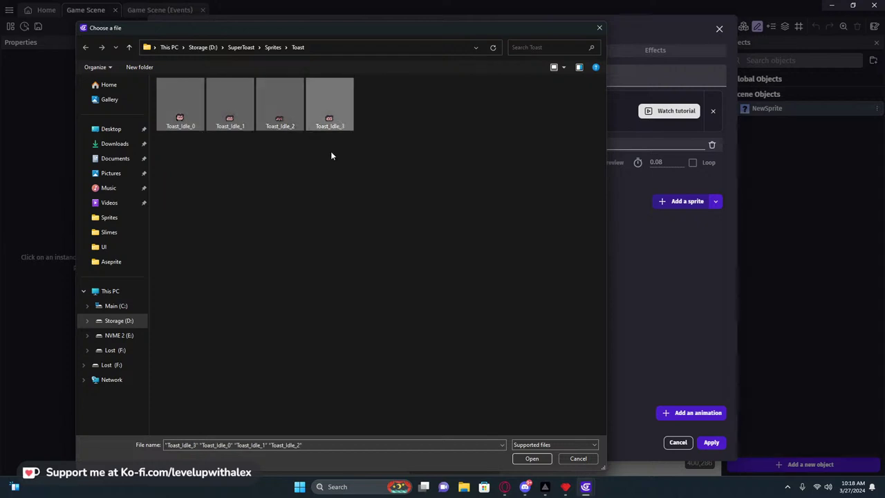
click(530, 459)
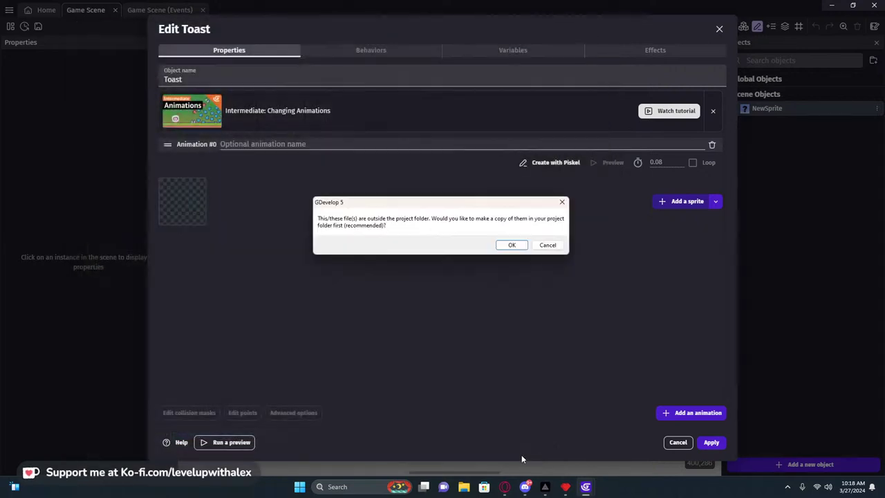
click(509, 245)
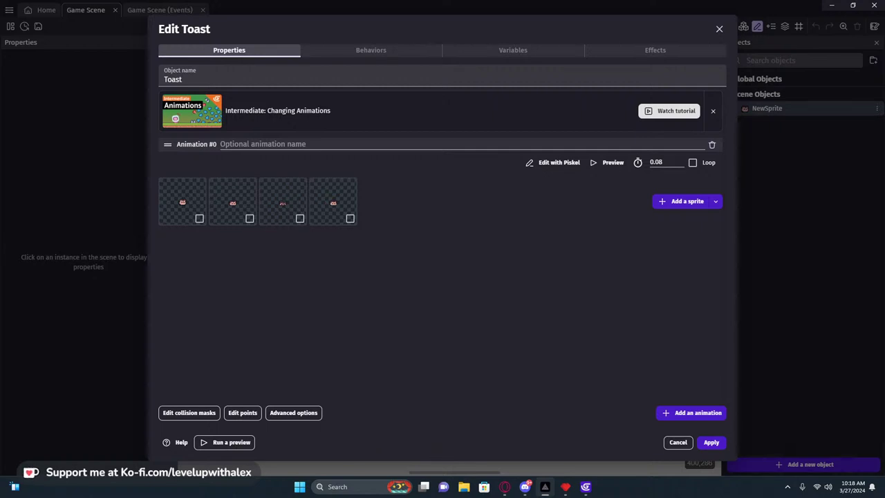
Name the Toast object's first animation Idle and enable looping for it.
click(303, 143)
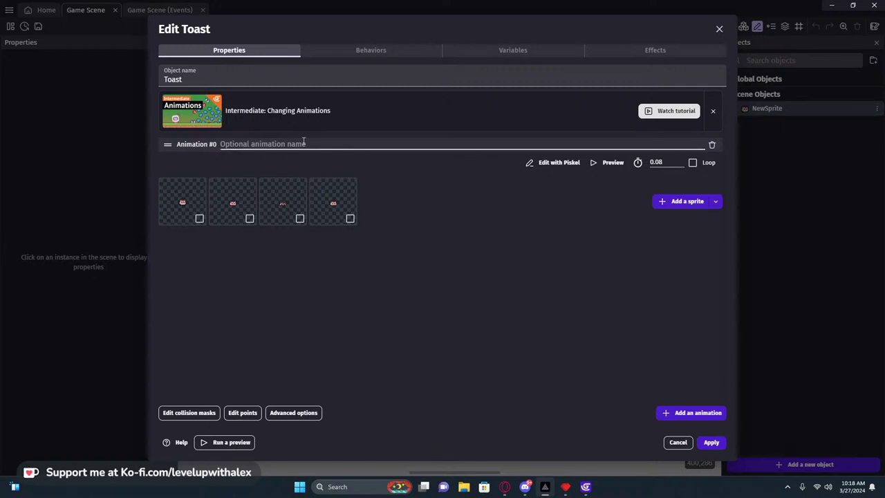
text(Idle)
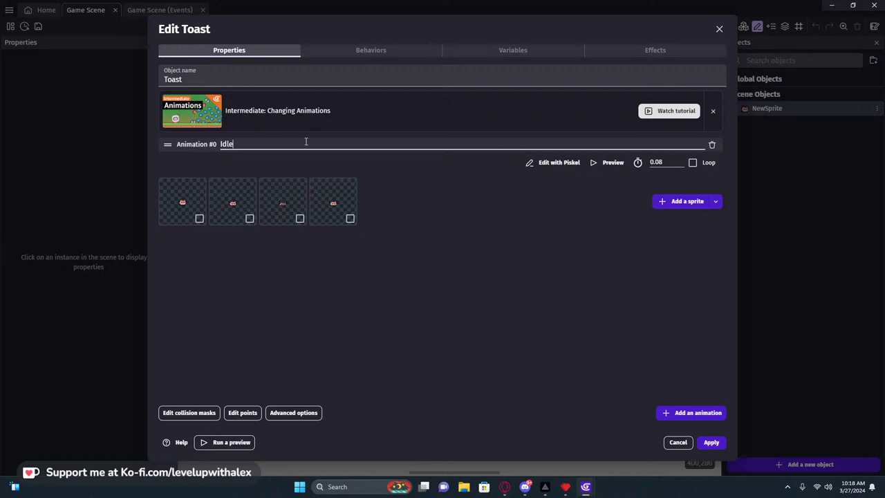
click(338, 285)
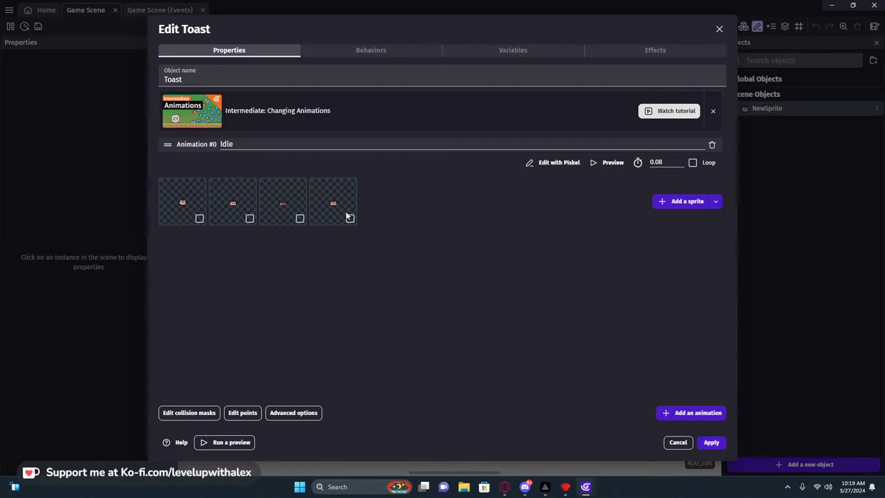
click(693, 164)
Preview the looping Idle animation to check its playback speed, then close the preview.
click(610, 163)
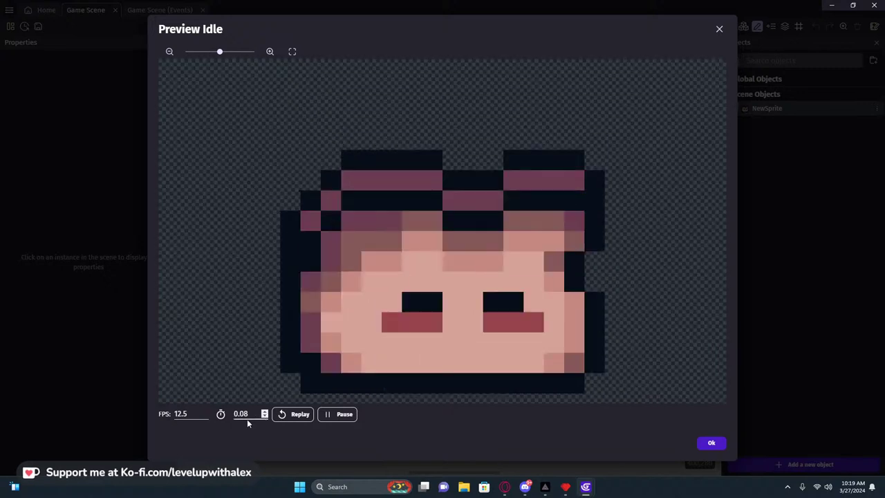
double_click(193, 414)
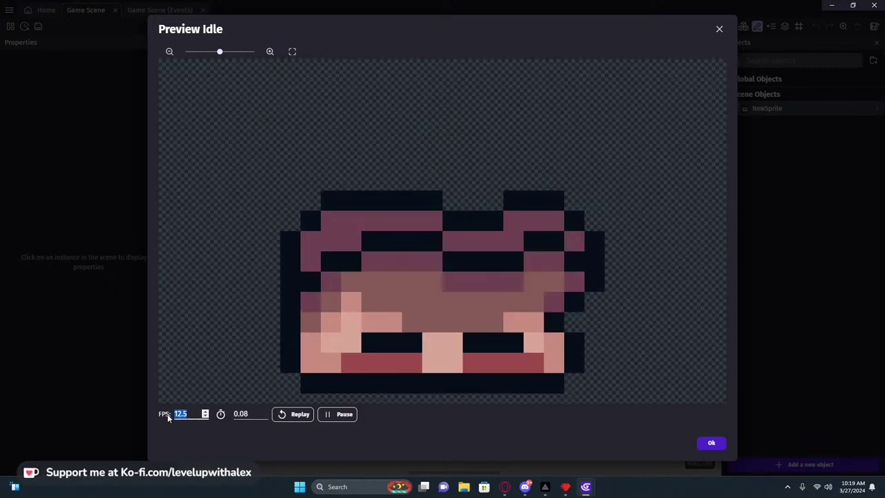
click(675, 332)
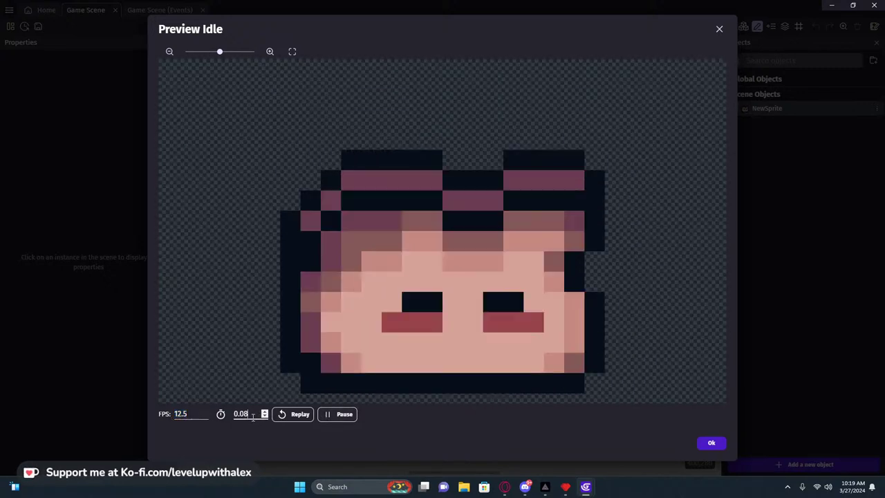
click(718, 28)
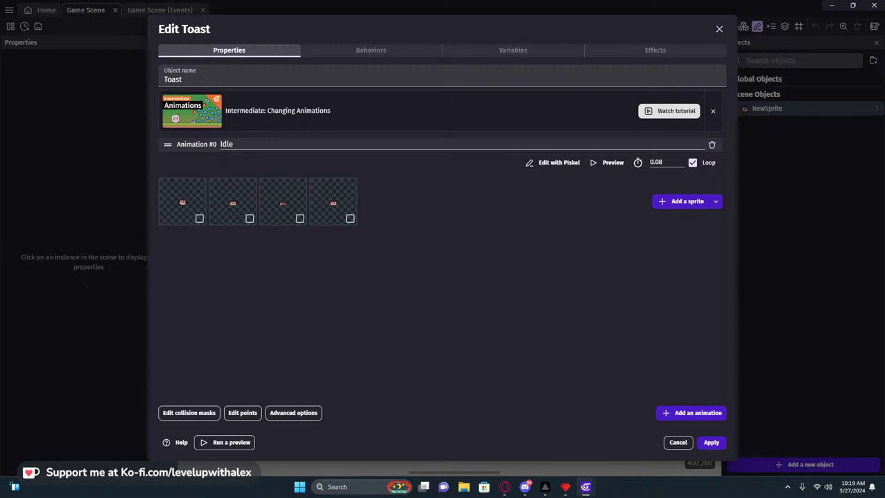
Set the Idle animation's time between frames to 0.1 seconds and open its preview.
double_click(657, 162)
text(0.1)
click(597, 162)
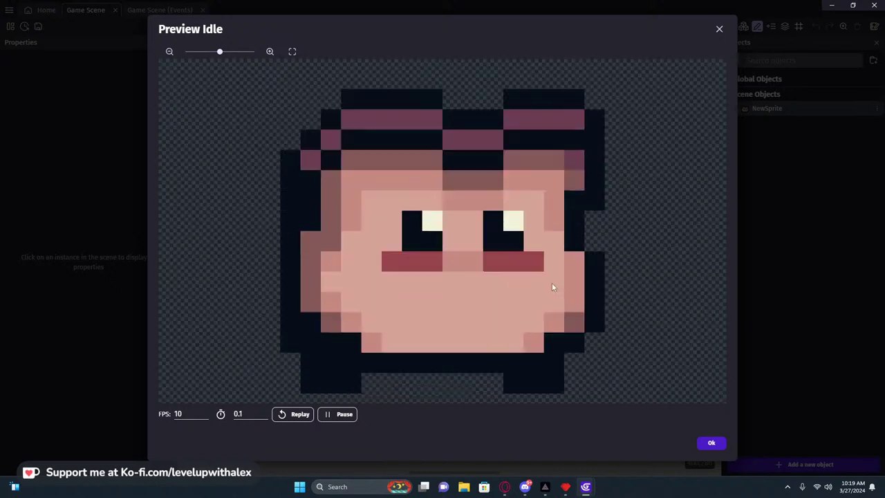
Try slower frame rates such as 8 and 6 FPS in the Idle preview, then return to 10 FPS and close it.
click(205, 417)
click(205, 417)
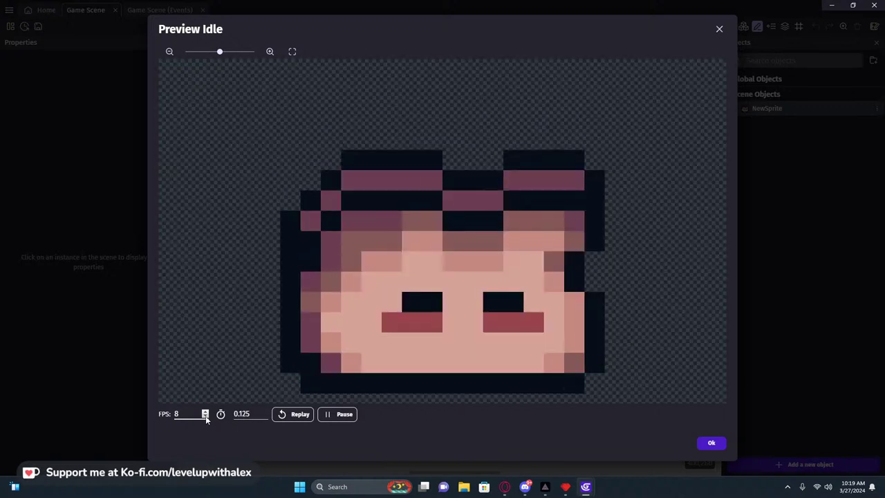
click(206, 418)
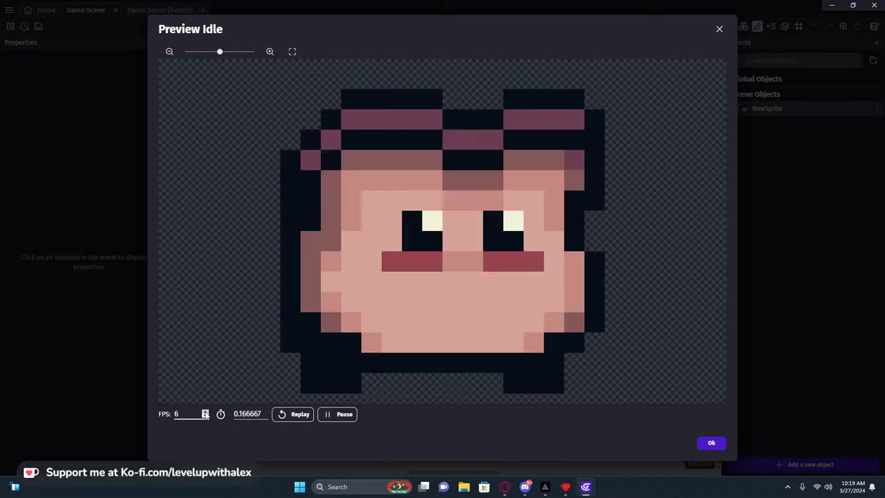
double_click(205, 413)
click(210, 427)
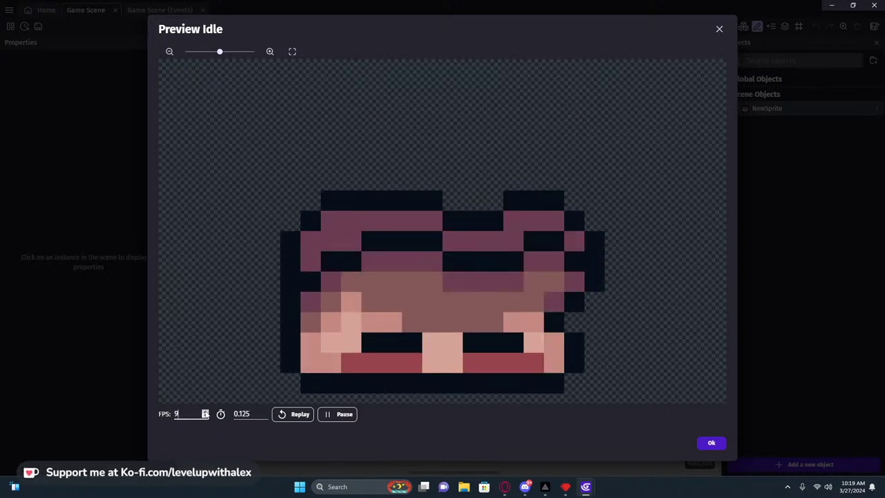
double_click(205, 411)
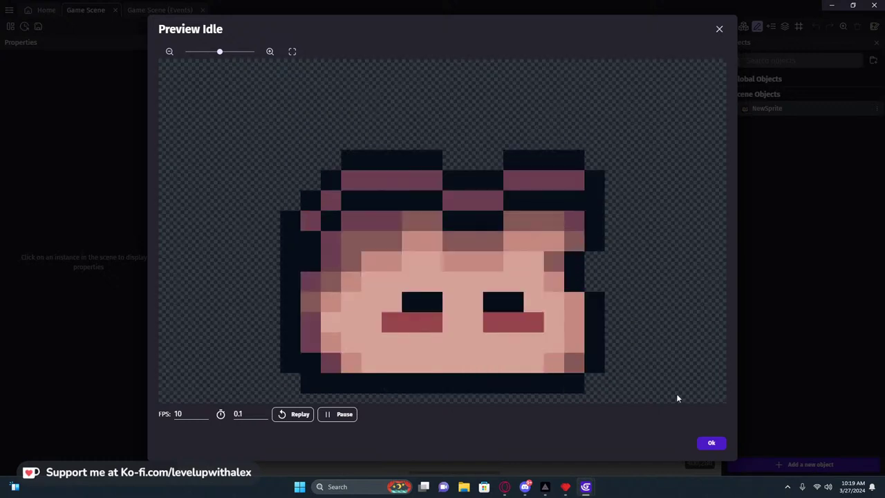
click(714, 444)
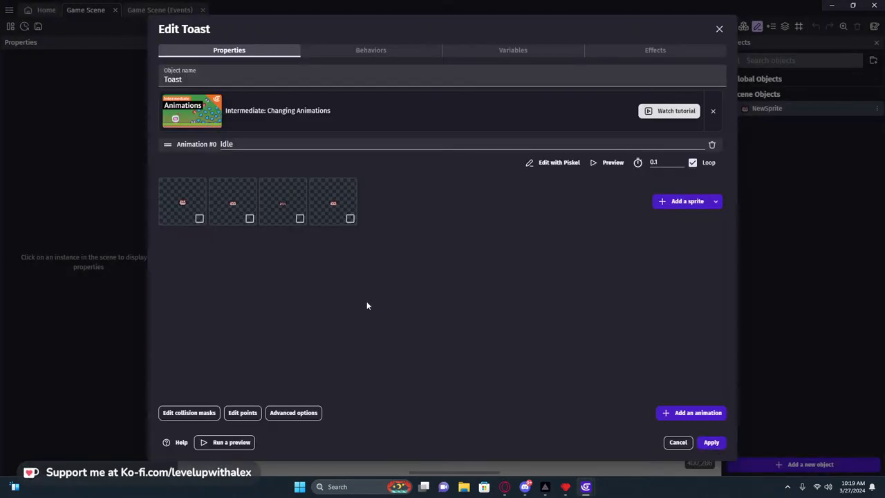
Add a second animation named Walk to the Toast object and switch back to Pyxel Edit.
click(692, 413)
click(237, 240)
text(Walk)
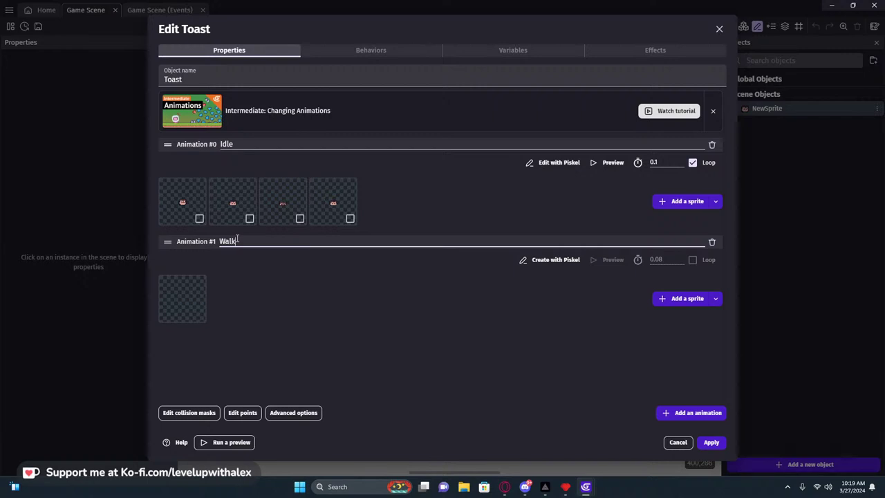
key(alt+Tab)
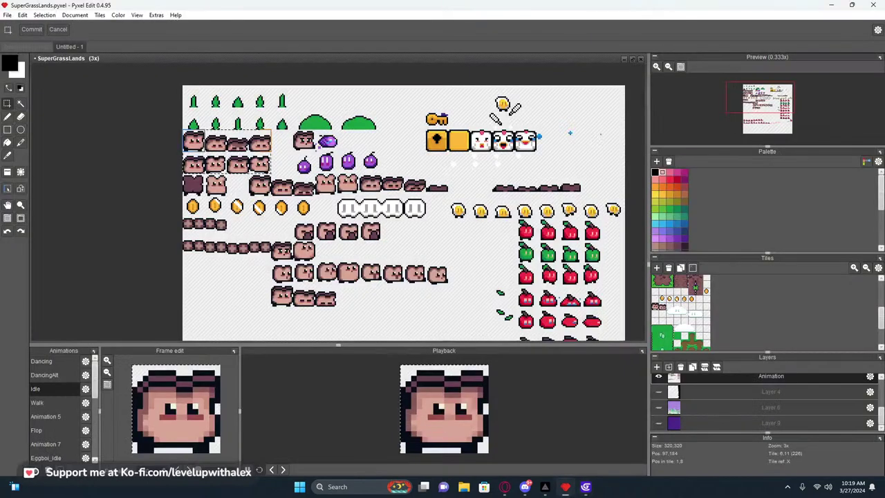
Export the Walk animation's frames as PNG files named Toast to D:\SuperToast\Sprites\Toast and return to GDevelop.
click(37, 402)
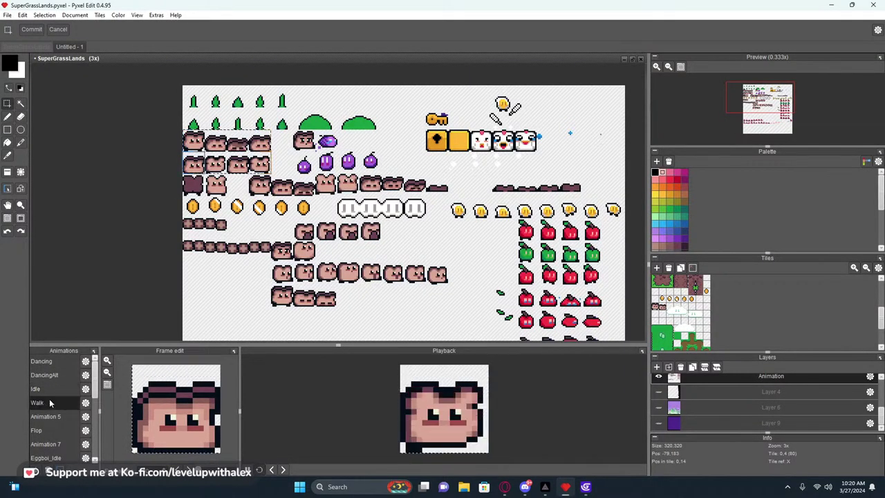
click(7, 14)
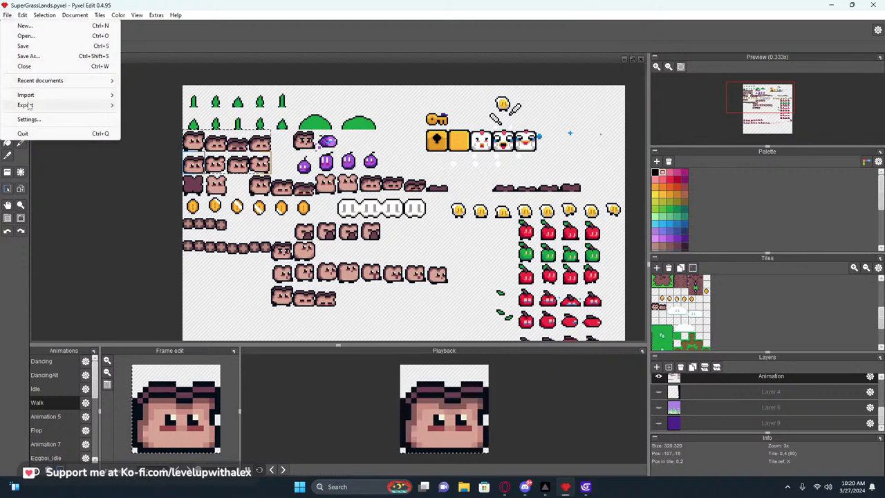
mouse_move(42, 105)
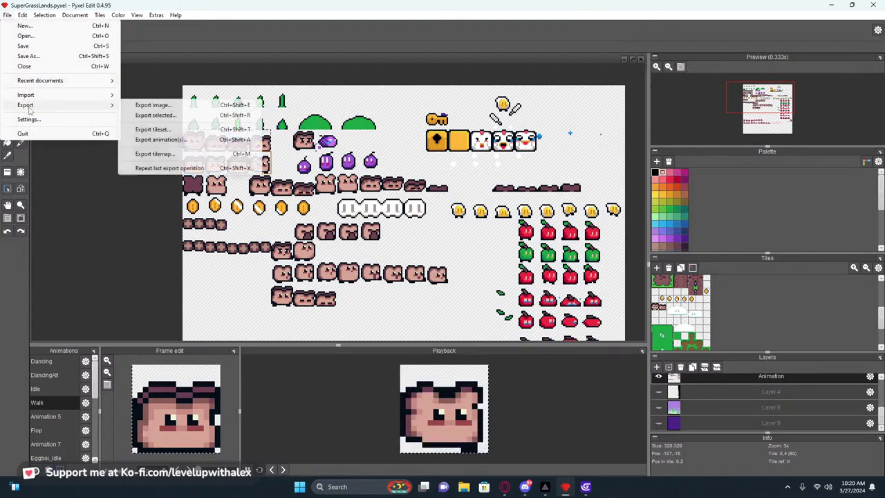
click(161, 140)
click(430, 213)
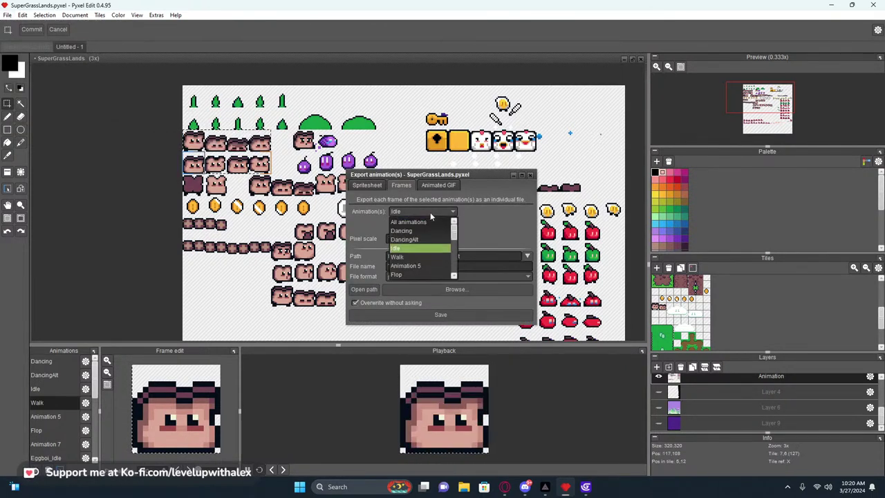
click(397, 257)
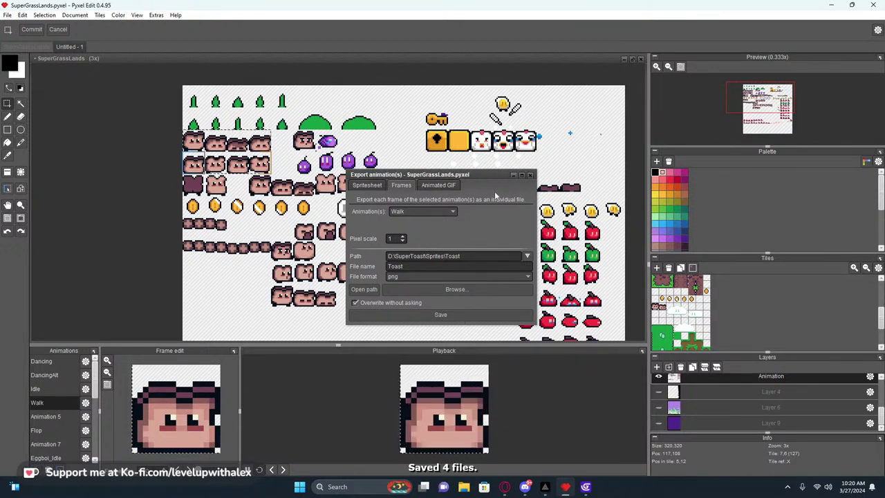
click(514, 175)
click(833, 5)
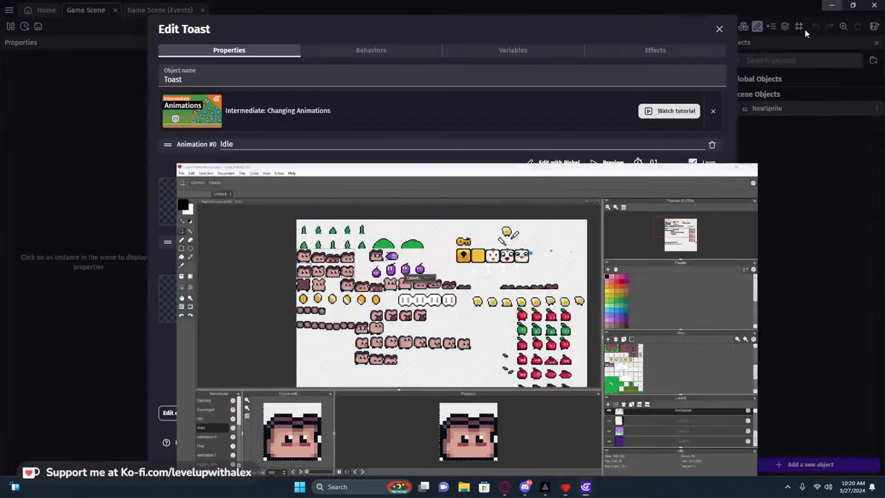
Start adding sprites to the Walk animation and create a folder named Idle inside the Toast sprites folder.
click(664, 296)
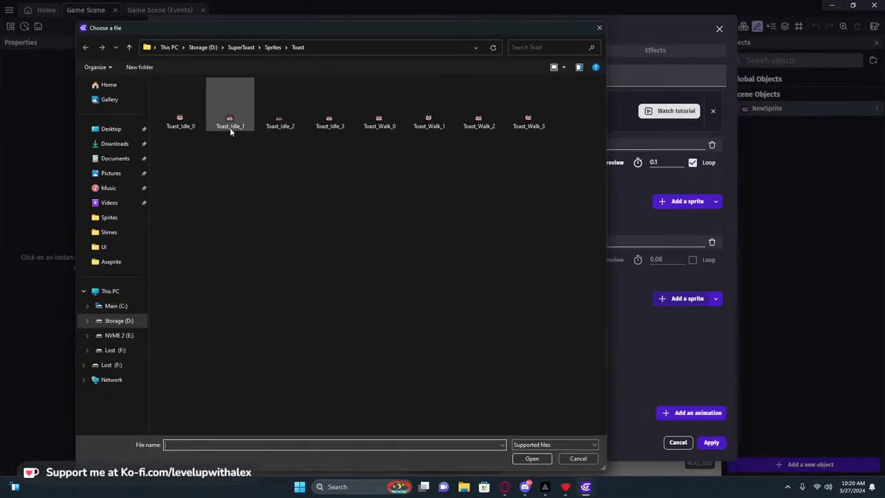
click(380, 110)
shift+click(525, 123)
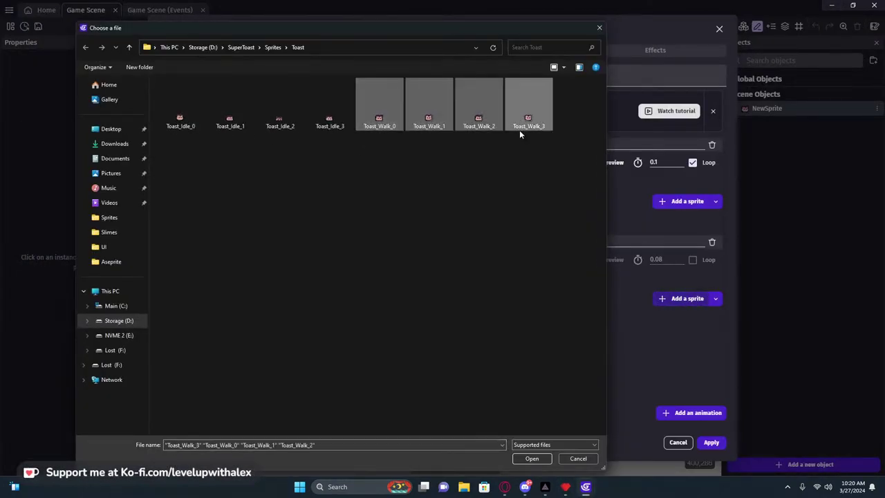
right_click(204, 155)
mouse_move(253, 284)
click(353, 283)
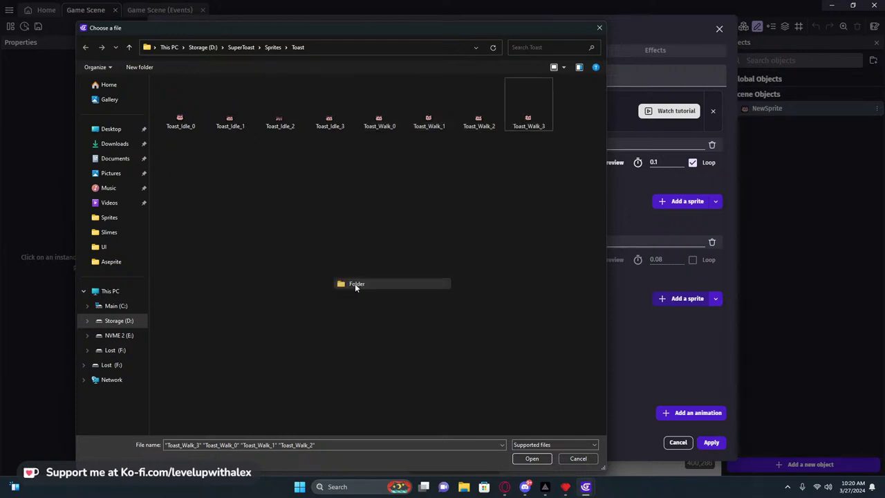
text(Idle)
key(Return)
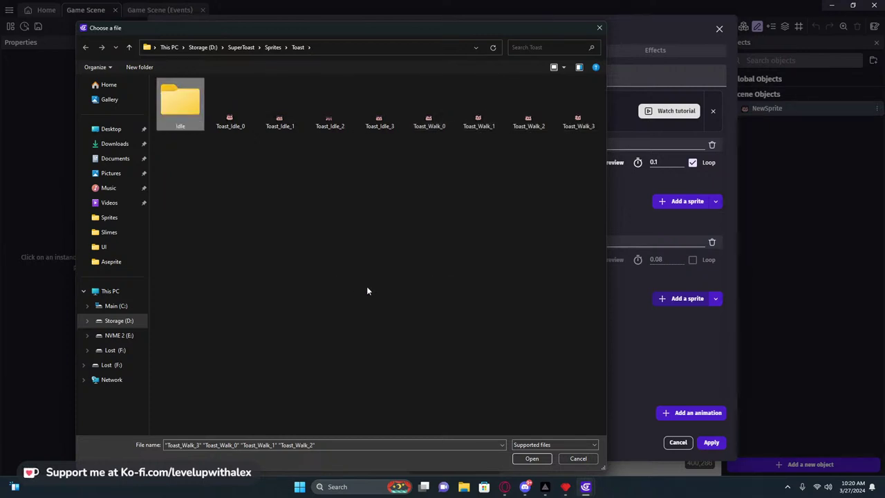
Duplicate the Idle folder and move the frames Toast_Idle_0 through Toast_Idle_3 into the original Idle folder.
right_click(175, 111)
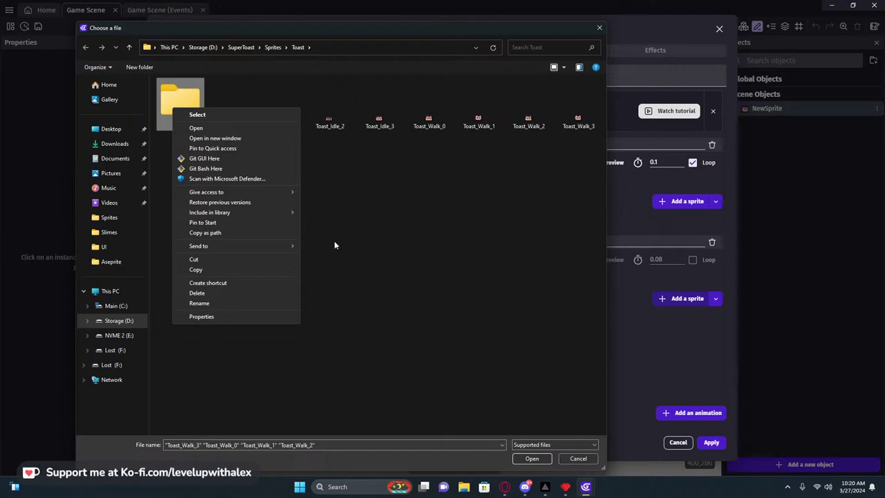
click(196, 269)
key(ctrl+v)
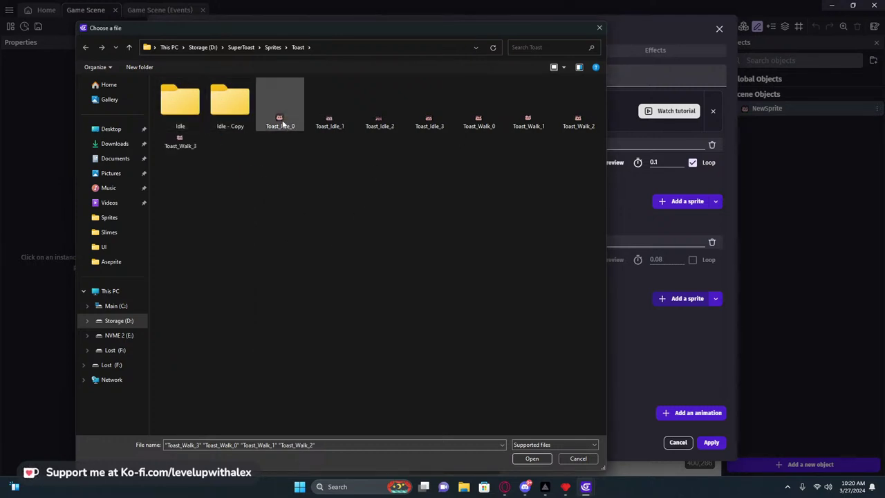
click(282, 123)
shift+click(435, 121)
drag(276, 109, 194, 111)
Rename the copied folder as Walk and move the frames Toast_Walk_0 through Toast_Walk_3 into it.
right_click(224, 125)
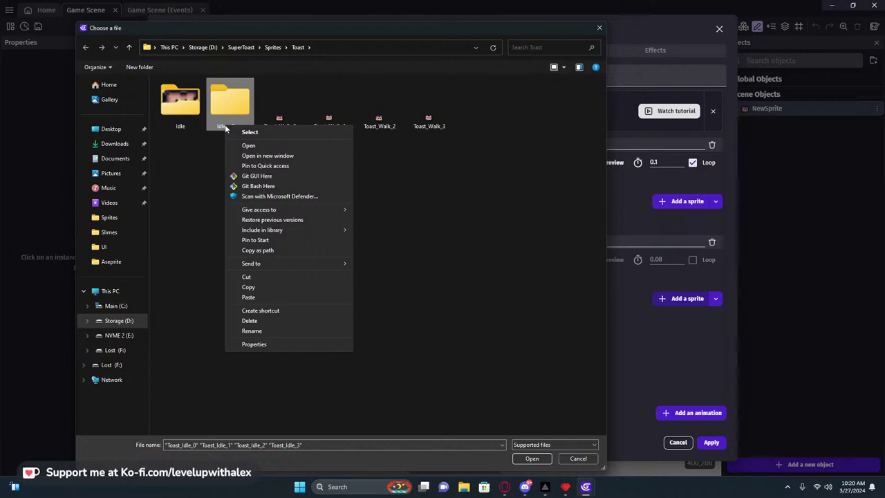
click(280, 330)
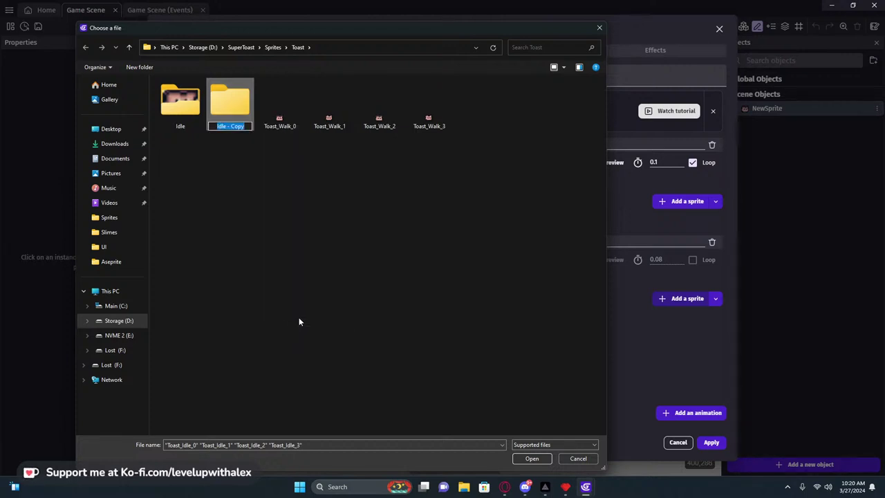
text(Walk)
key(Return)
click(280, 107)
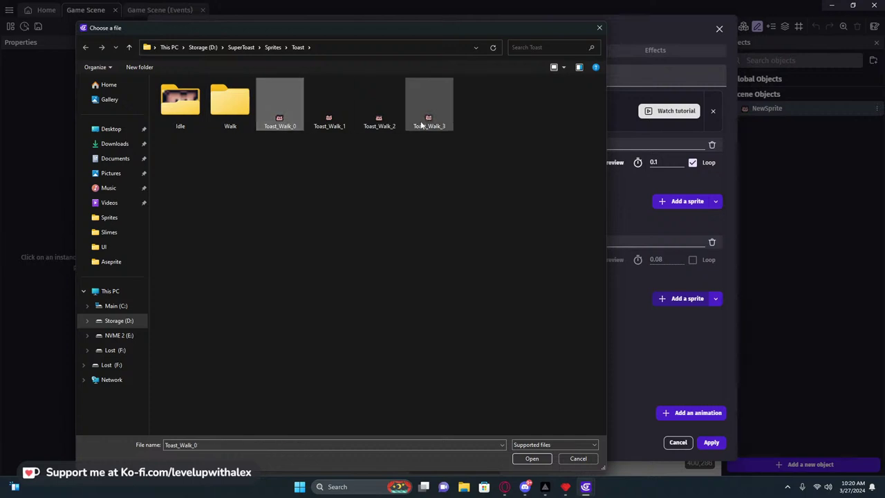
shift+click(422, 124)
drag(422, 124, 230, 104)
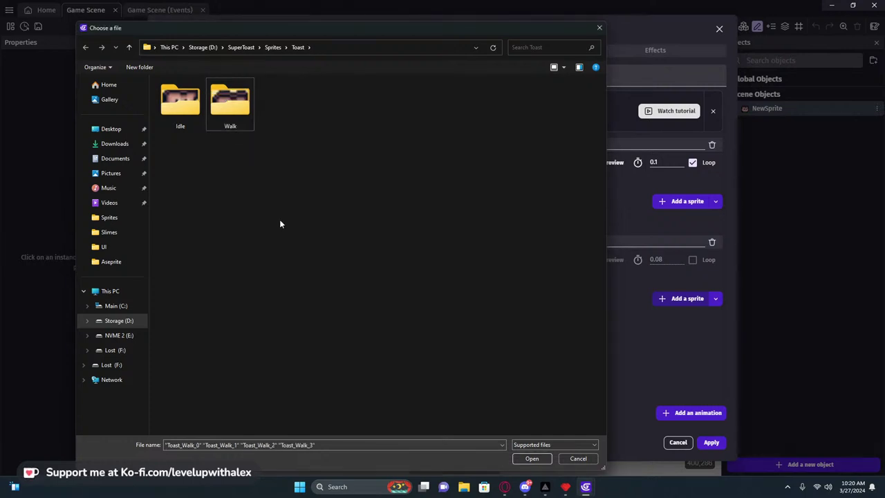
Change the file chooser to a compact single-column folder view and make its window narrower.
click(579, 68)
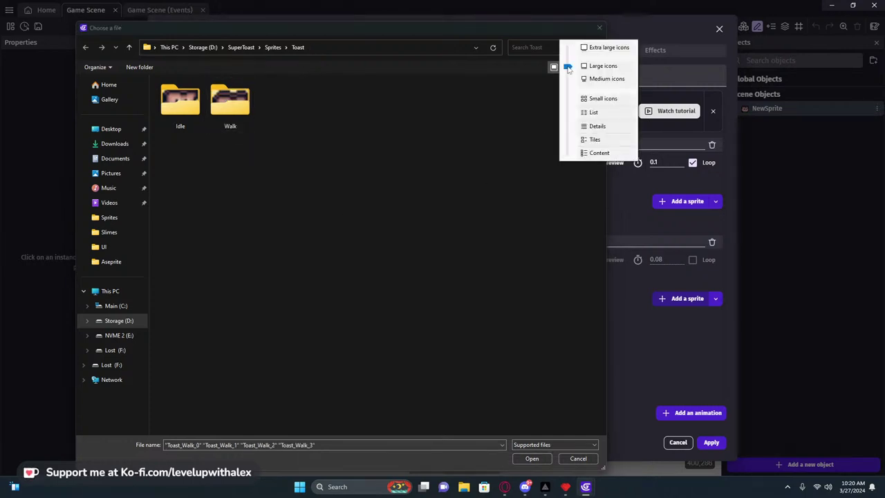
click(601, 98)
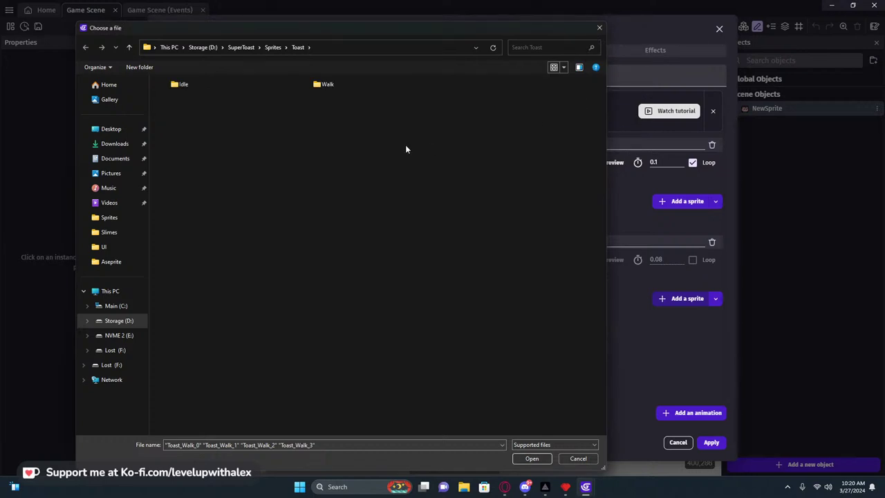
click(559, 67)
click(574, 81)
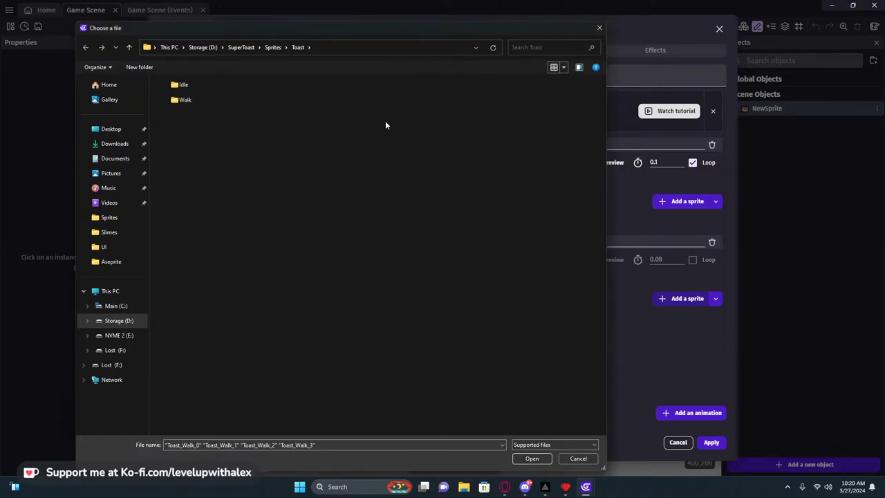
drag(606, 72, 362, 72)
Import the four Toast_Walk frames from the Walk folder, copying them into the project folder, and apply the Toast object's changes.
double_click(183, 100)
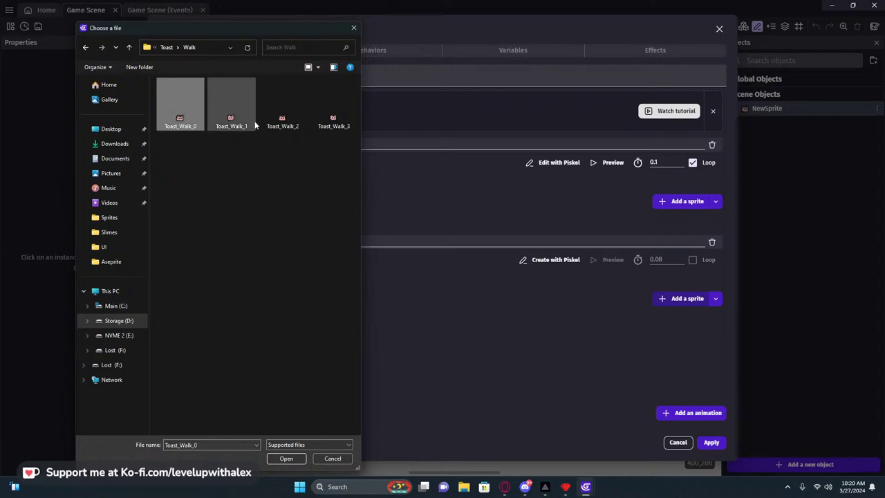
click(286, 458)
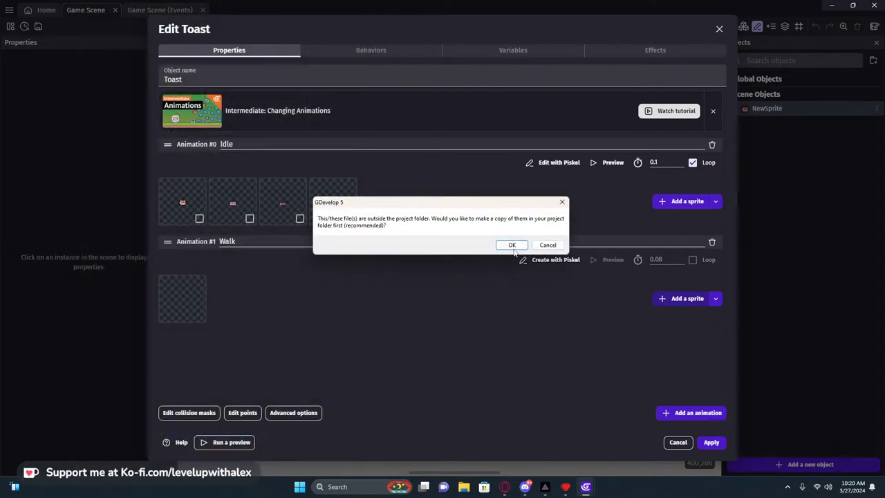
click(512, 246)
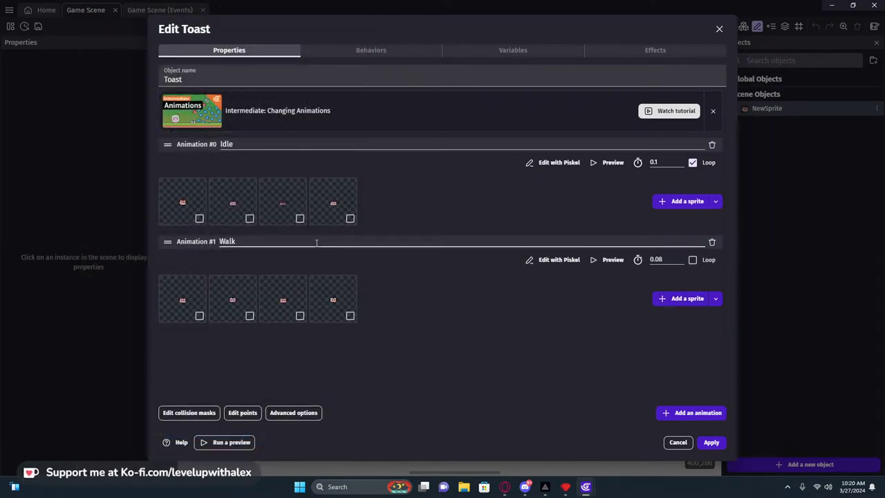
click(712, 442)
Place one Toast instance in the scene at about X 127, Y 130 and deselect it.
drag(761, 111, 468, 281)
click(469, 285)
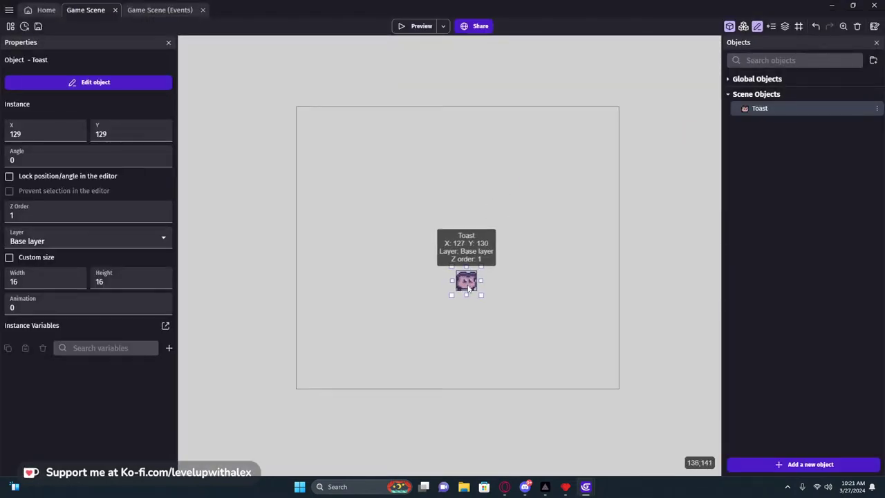
click(510, 247)
Preview the game in a maximized window to check Toast's animation, then close the preview.
click(406, 27)
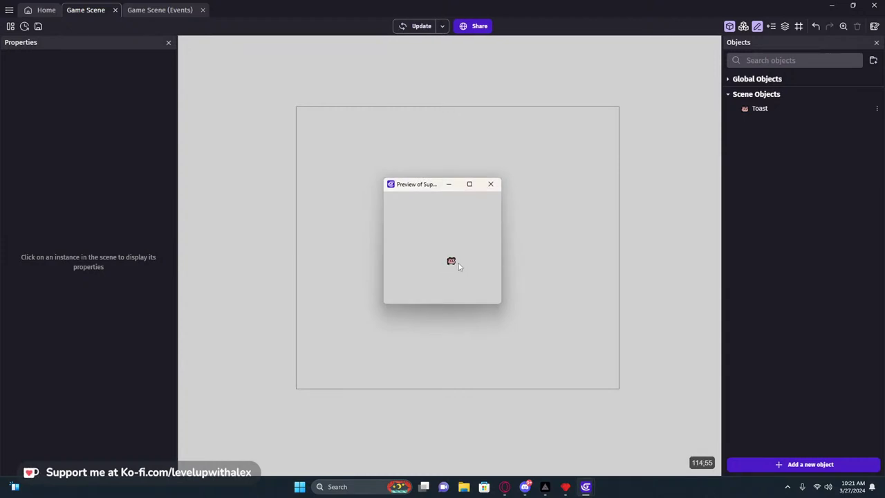
click(470, 185)
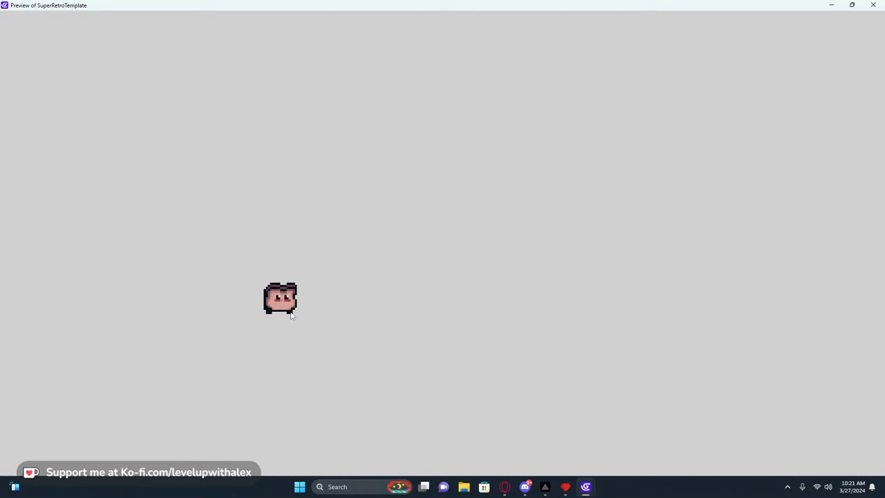
click(874, 5)
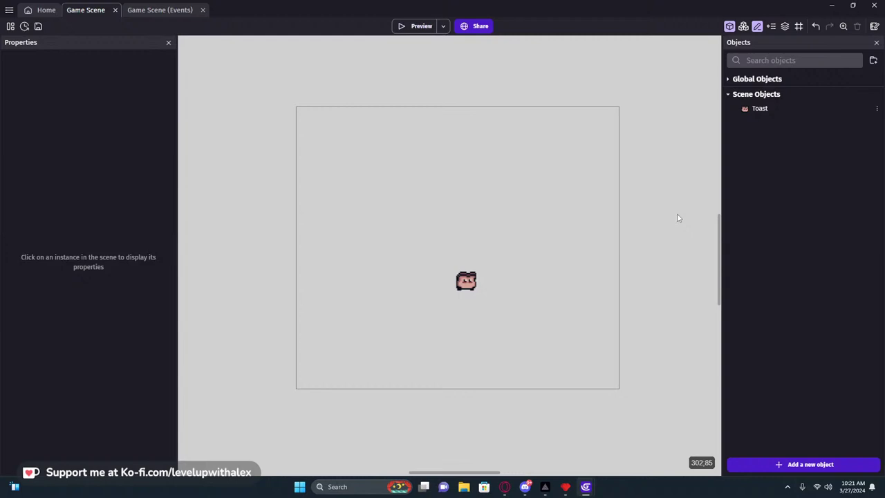
Add the Platformer character behavior to the Toast object.
double_click(775, 109)
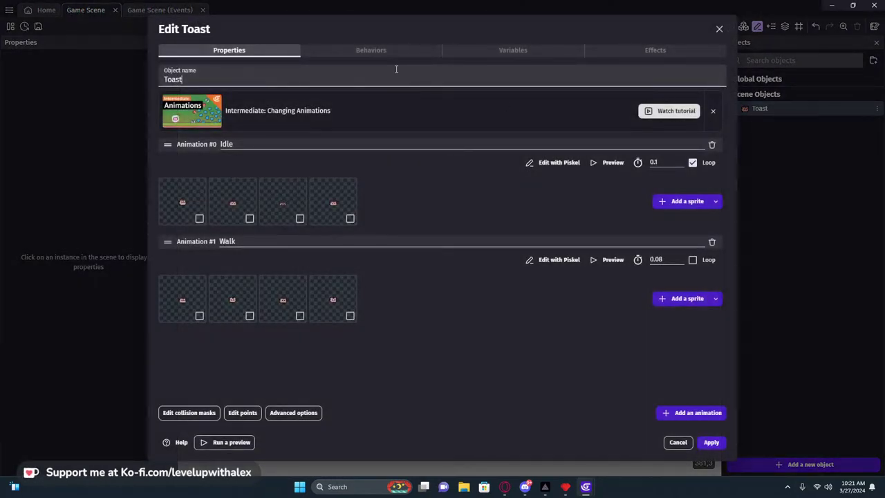
click(395, 51)
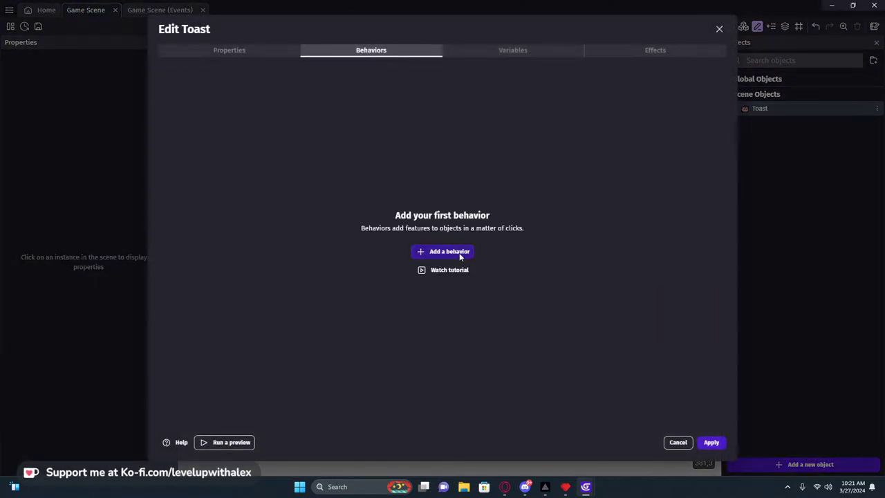
click(461, 254)
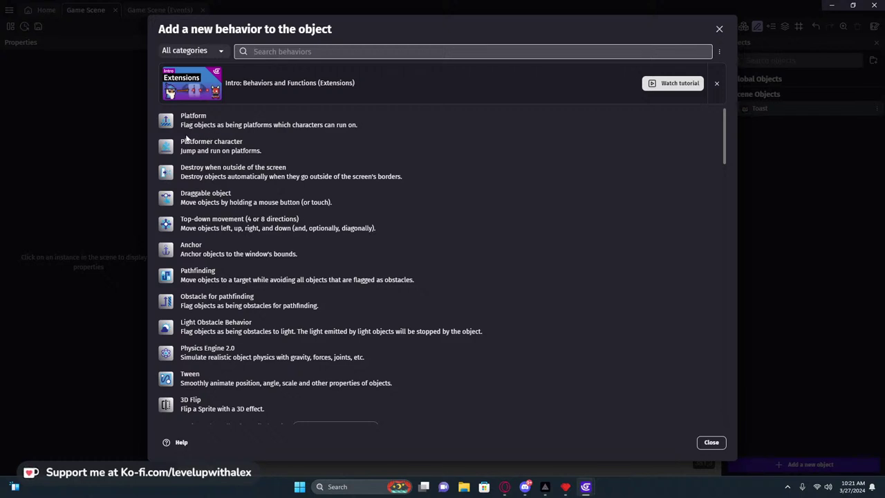
click(204, 147)
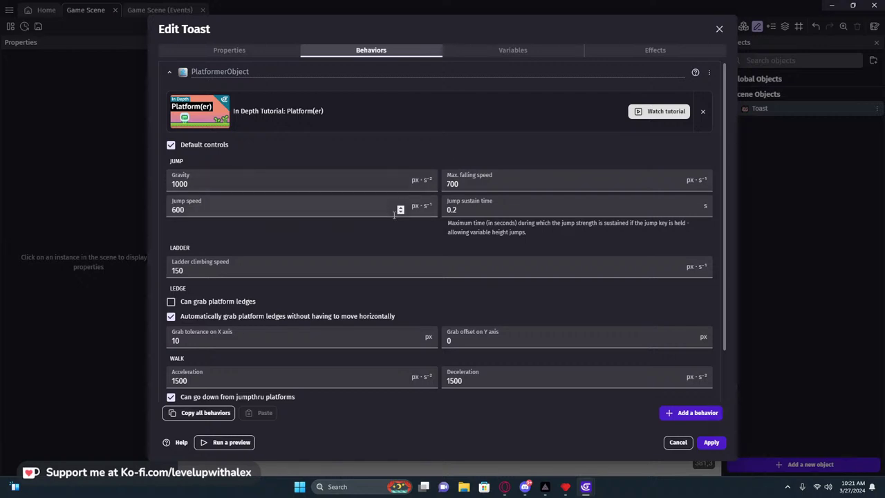
Search the behaviors for "jump" and add Coyote time and air jump to the Toast object.
click(683, 413)
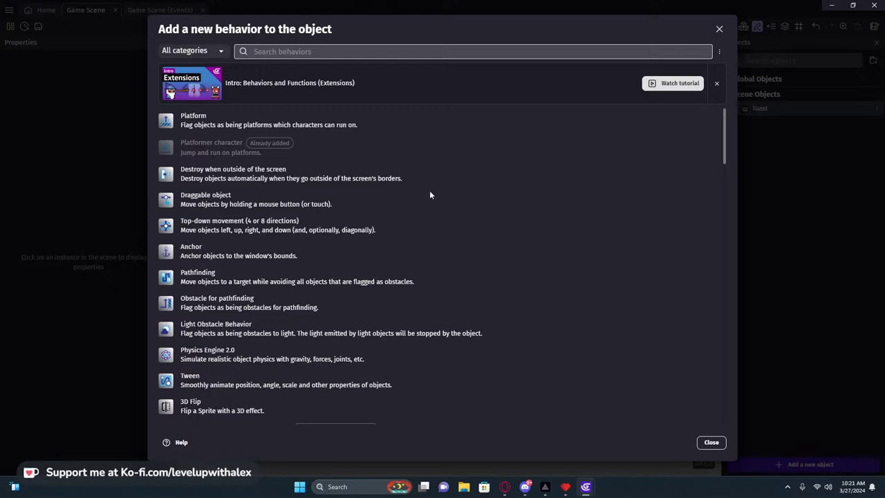
text(ad)
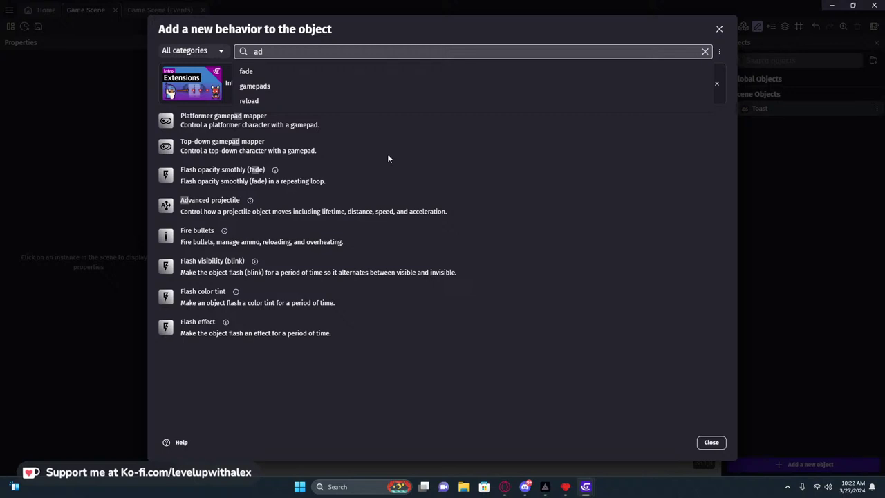
text(d)
key(BackSpace)
key(BackSpace)
key(BackSpace)
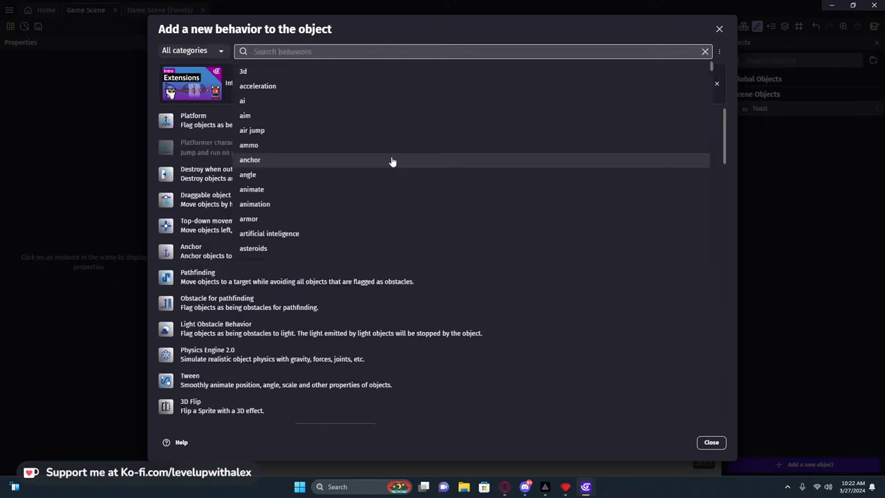
text(k)
key(BackSpace)
text(jump)
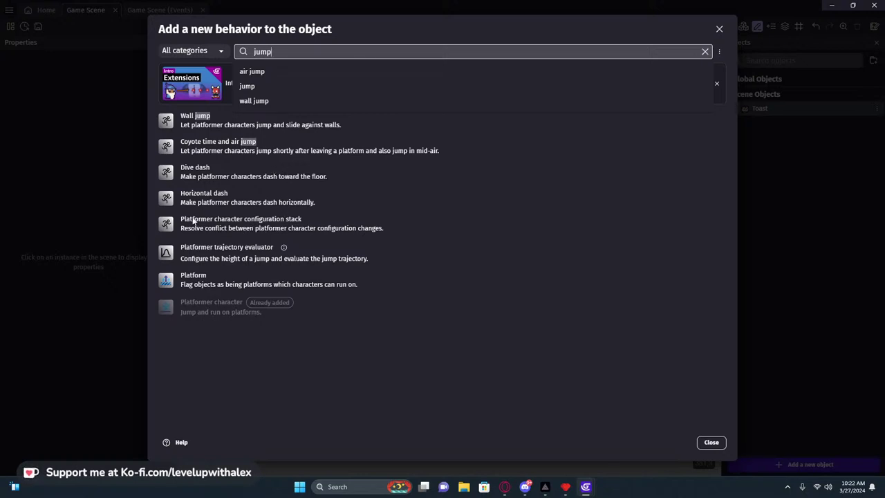
click(201, 145)
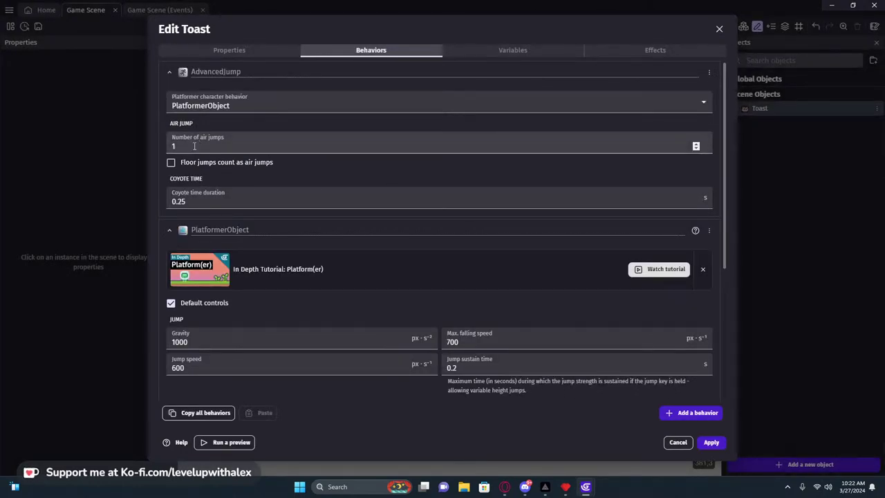
Set the AdvancedJump number of air jumps to 0 and enable floor jumps counting as air jumps.
drag(194, 146, 167, 142)
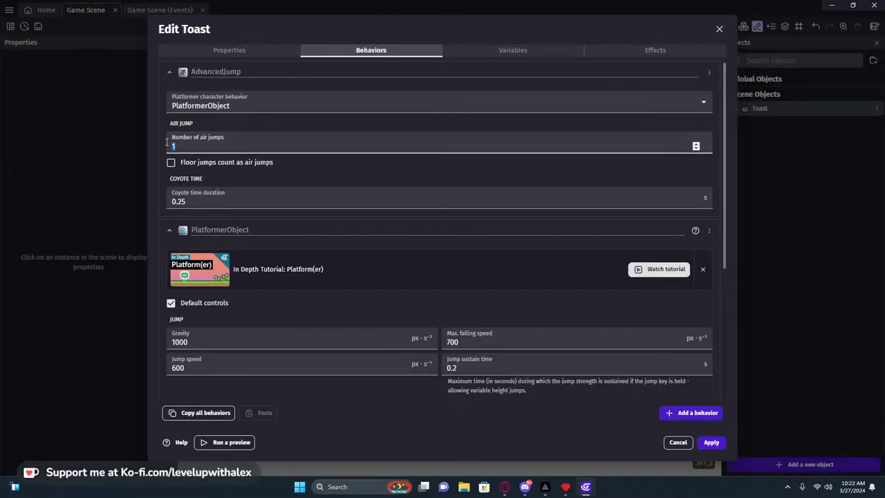
text(0)
click(221, 173)
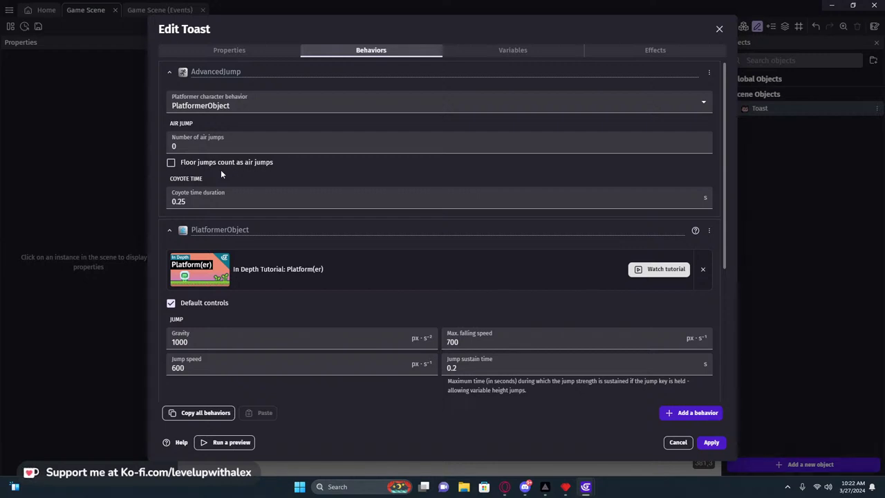
click(171, 163)
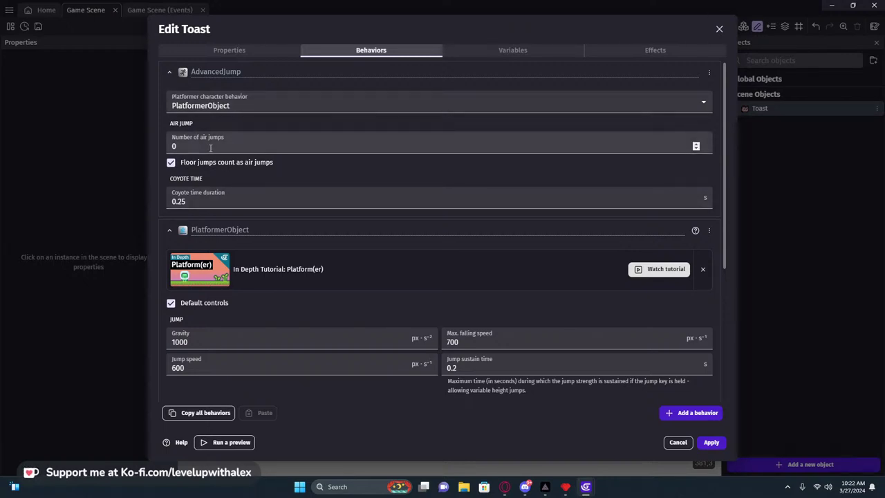
Set the AdvancedJump coyote time duration to 0.125 s.
double_click(239, 205)
text(0.1)
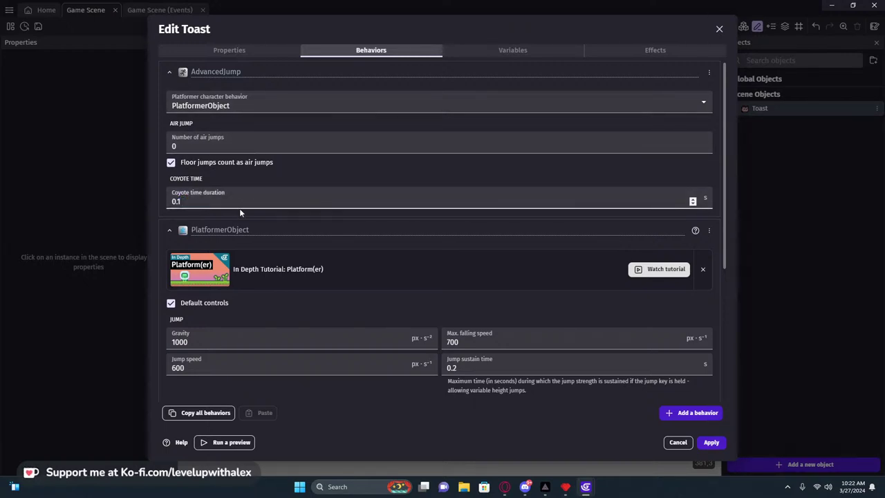
text(25)
click(301, 177)
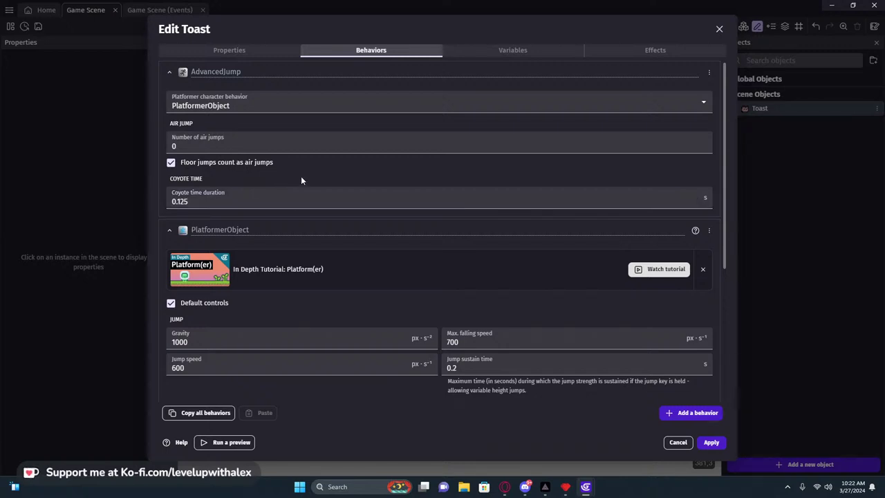
click(207, 205)
drag(208, 204, 174, 204)
click(246, 169)
click(193, 201)
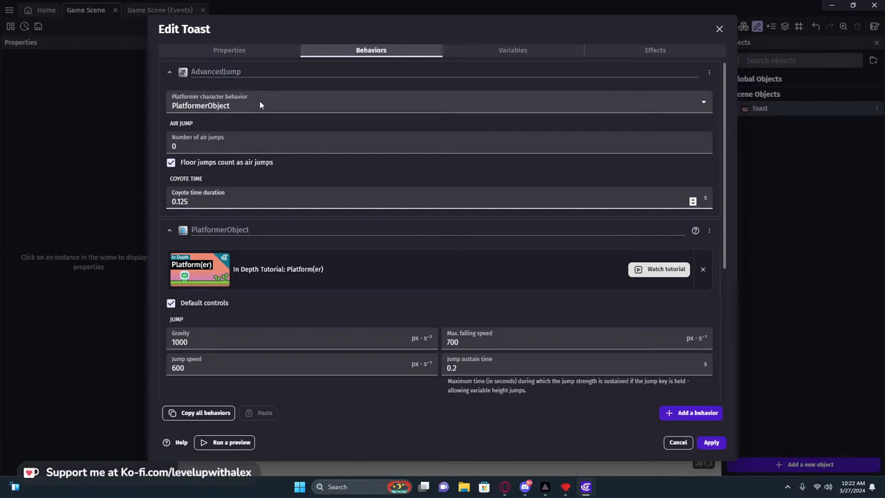
click(341, 201)
click(336, 229)
click(262, 229)
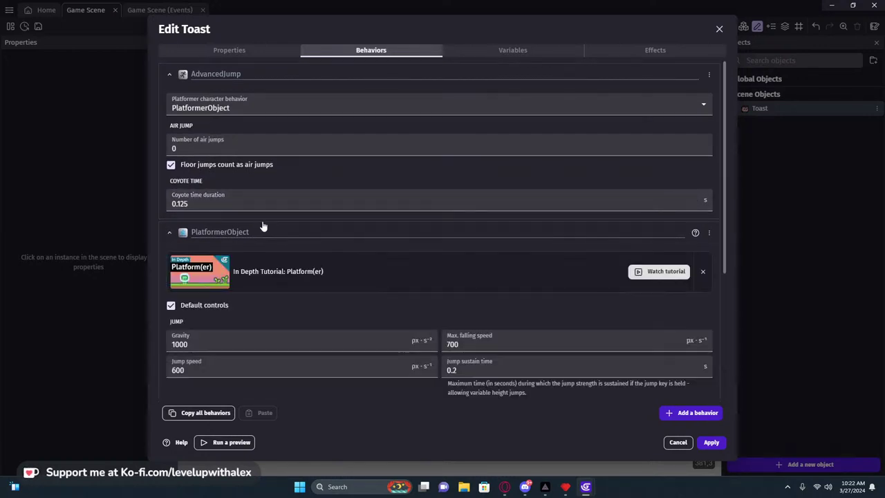
Add the Platformer character configuration stack behavior to the Toast object.
click(706, 415)
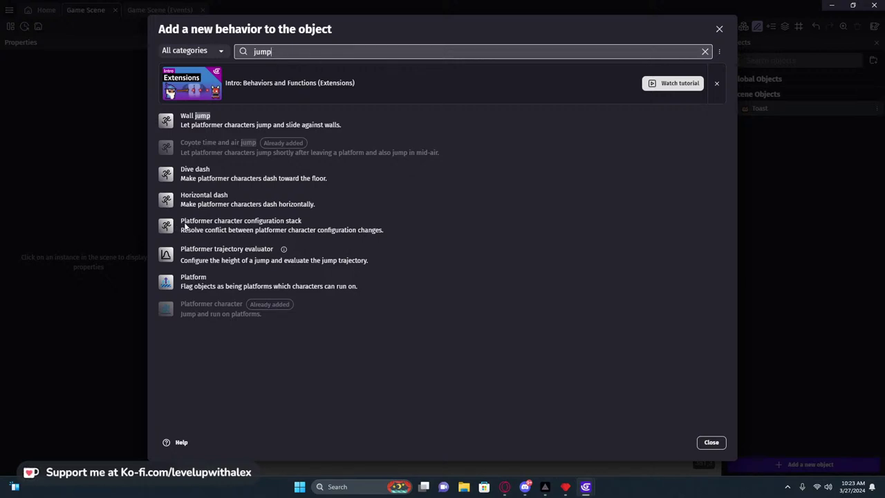
click(232, 222)
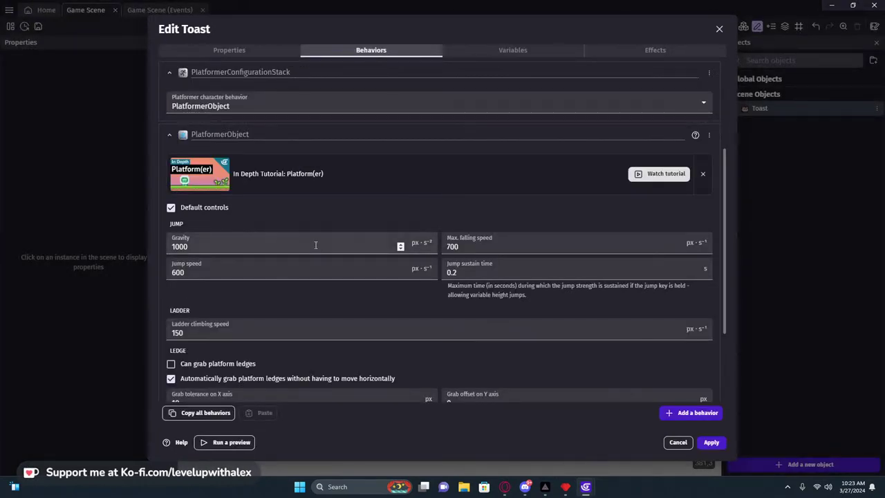
scroll(307, 244, down, 3)
scroll(208, 284, up, 5)
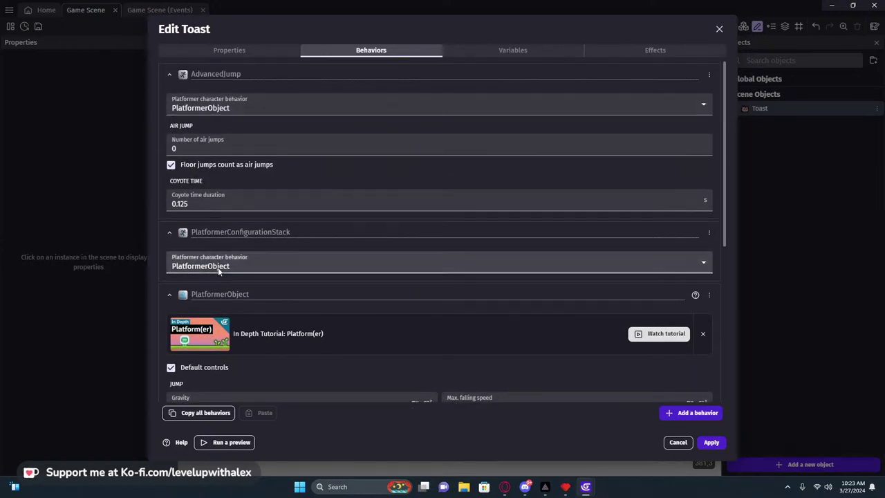
Check which platformer character behavior the PlatformerConfigurationStack and AdvancedJump behaviors are linked to.
click(223, 267)
click(223, 268)
click(234, 109)
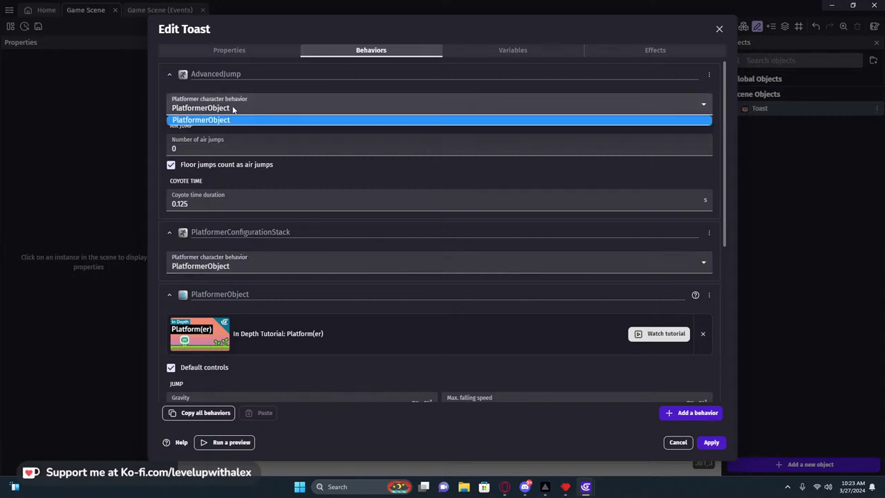
click(237, 108)
scroll(235, 138, down, 2)
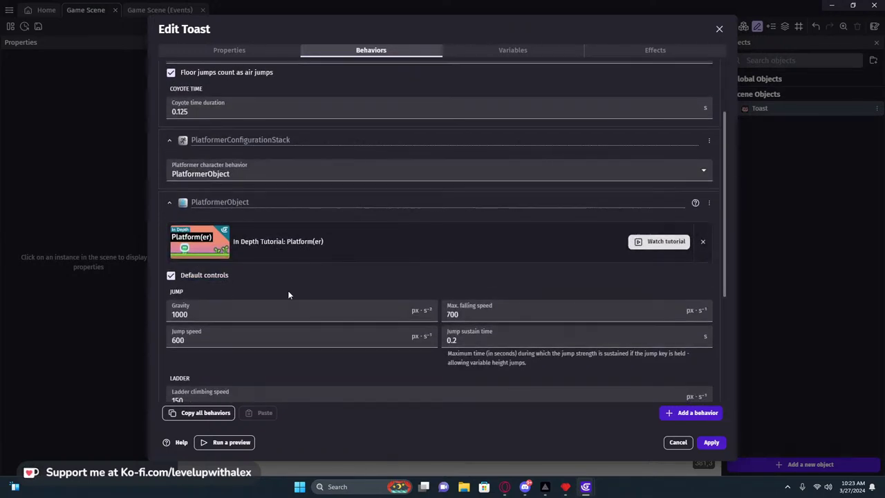
scroll(190, 227, up, 1)
scroll(275, 267, up, 1)
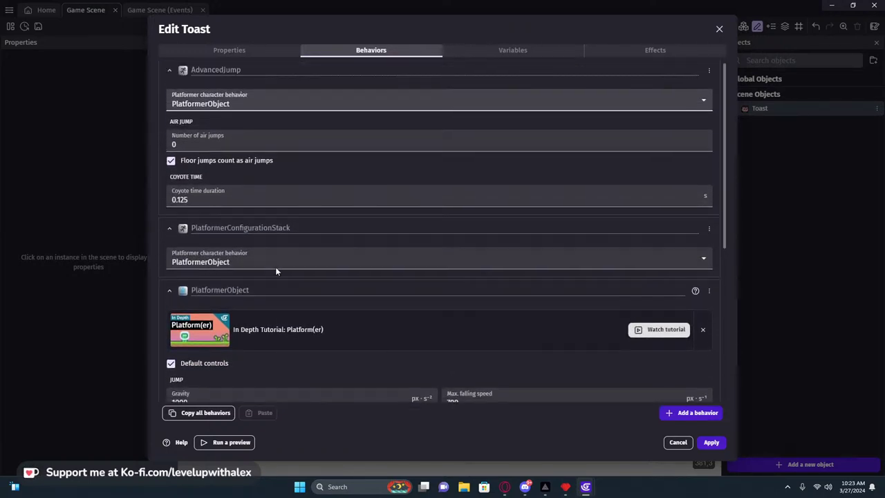
Dismiss the platformer tutorial hint and turn off the default controls of the PlatformerObject behavior.
scroll(324, 182, down, 2)
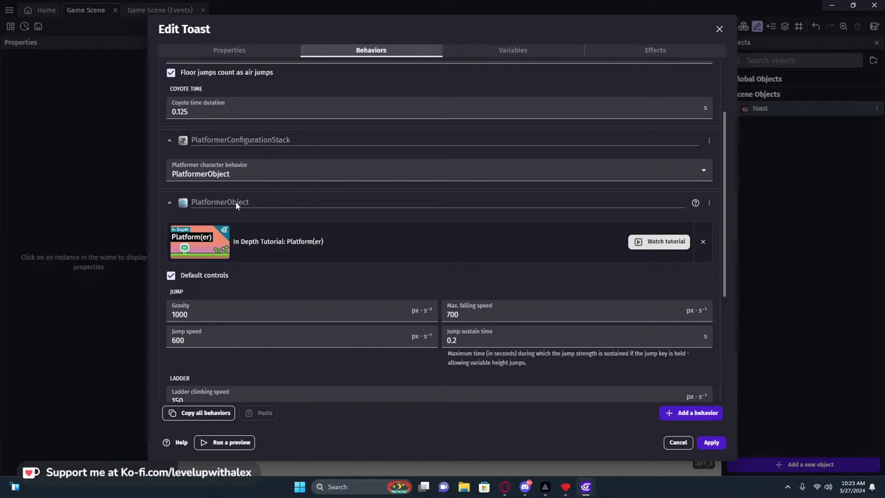
click(703, 241)
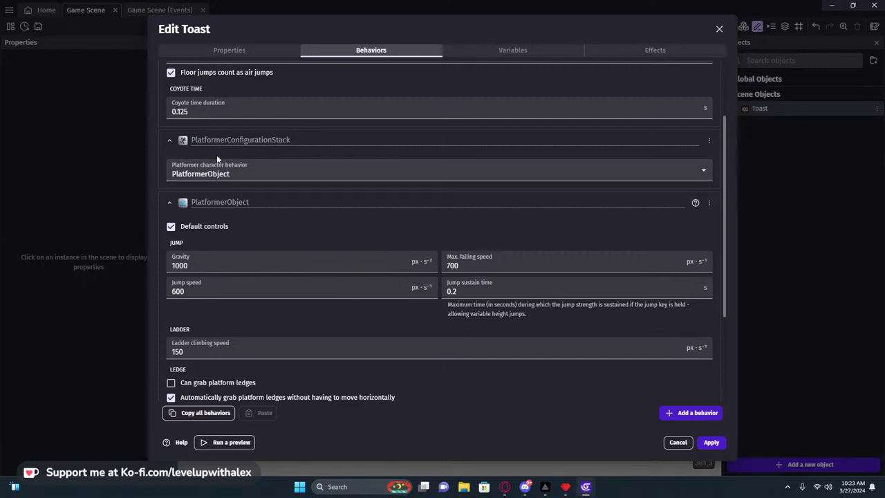
click(172, 227)
Set the PlatformerObject max. falling speed to 500, jump speed to 350 and jump sustain time to 0.25 s.
double_click(448, 266)
text(50)
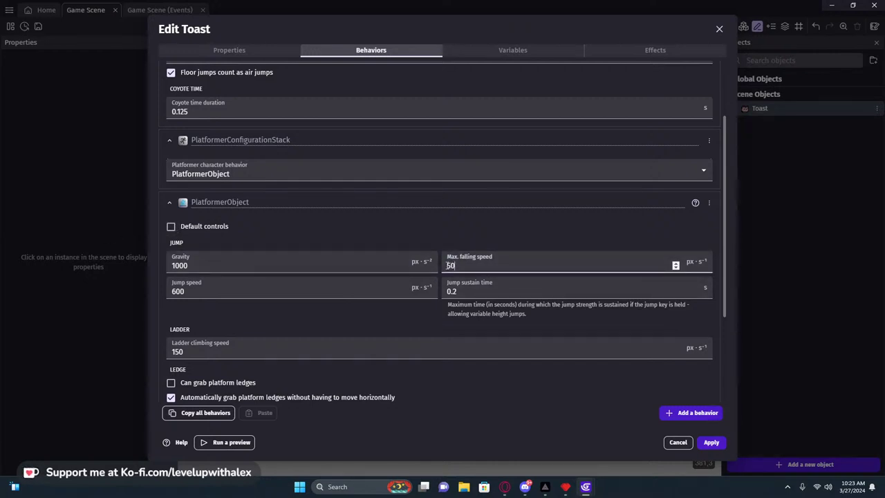
text(0)
key(Tab)
key(BackSpace)
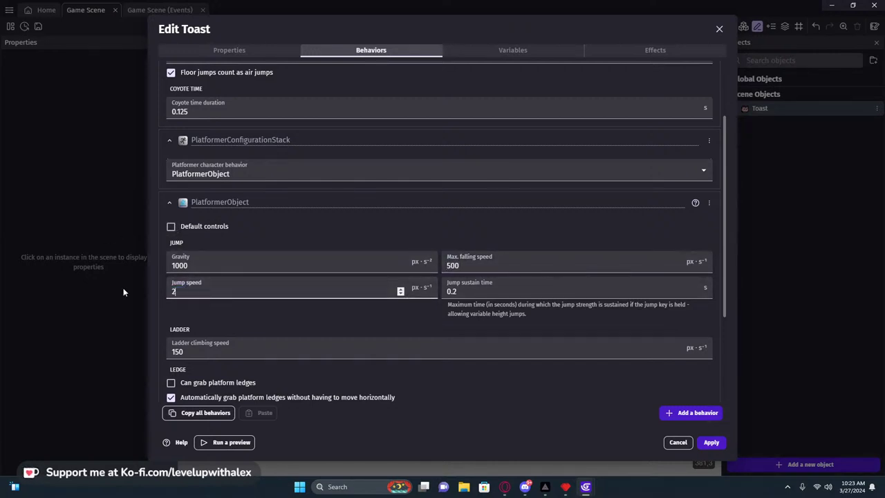
text(350)
key(Tab)
text(0.25)
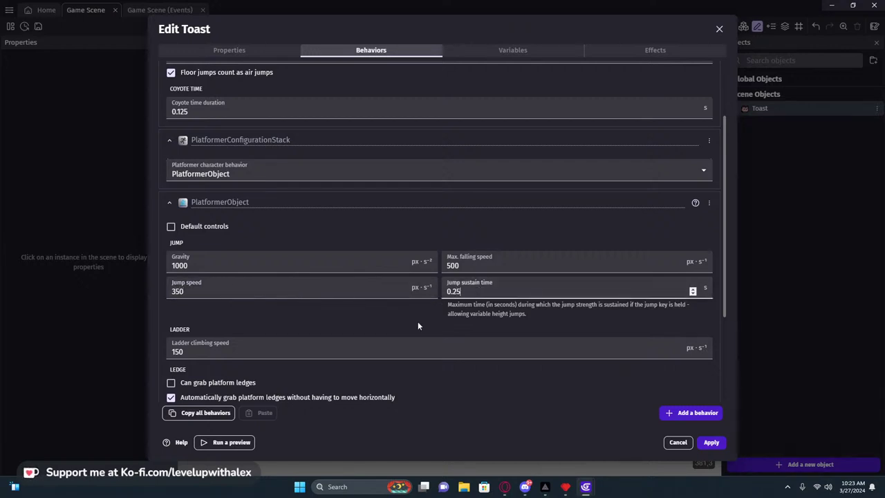
Turn off automatic grabbing of platform ledges and set the walk acceleration and deceleration to 200.
scroll(352, 311, down, 1)
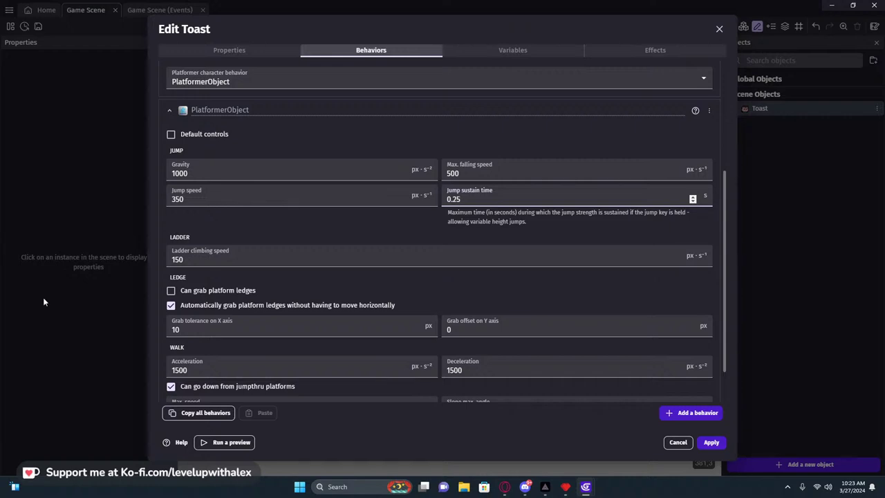
click(171, 305)
scroll(306, 301, down, 1)
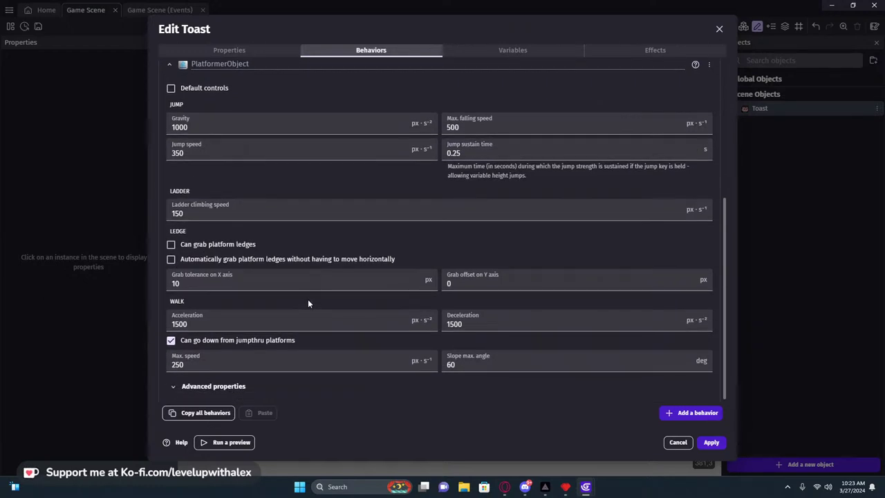
drag(259, 315, 152, 312)
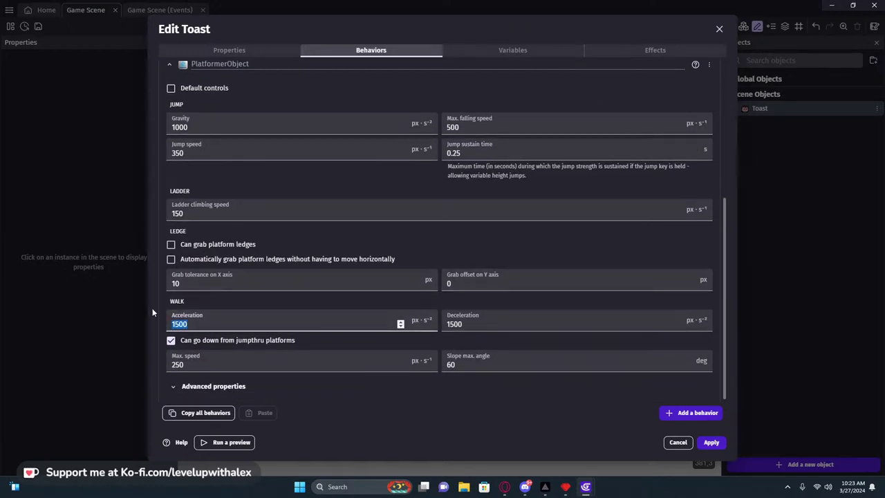
text(200)
key(Tab)
text(200)
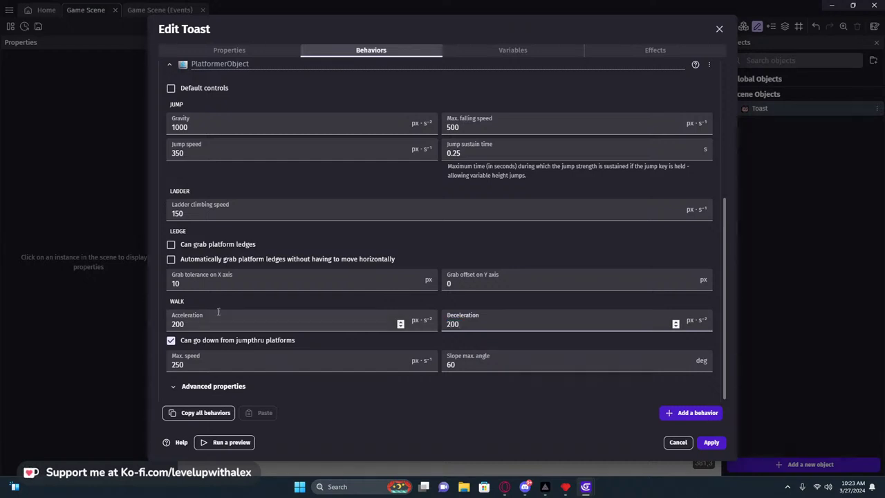
key(shift+Tab)
key(Tab)
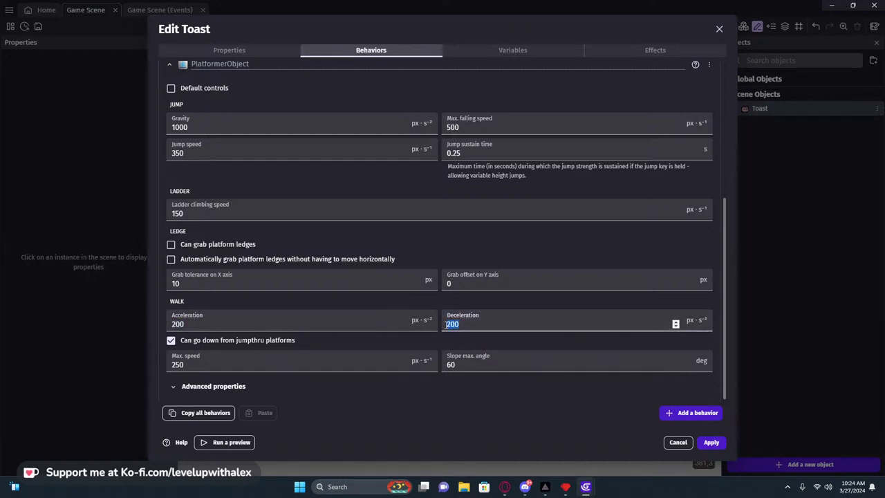
Set the walk max. speed of the PlatformerObject behavior to 150.
click(198, 367)
text(150)
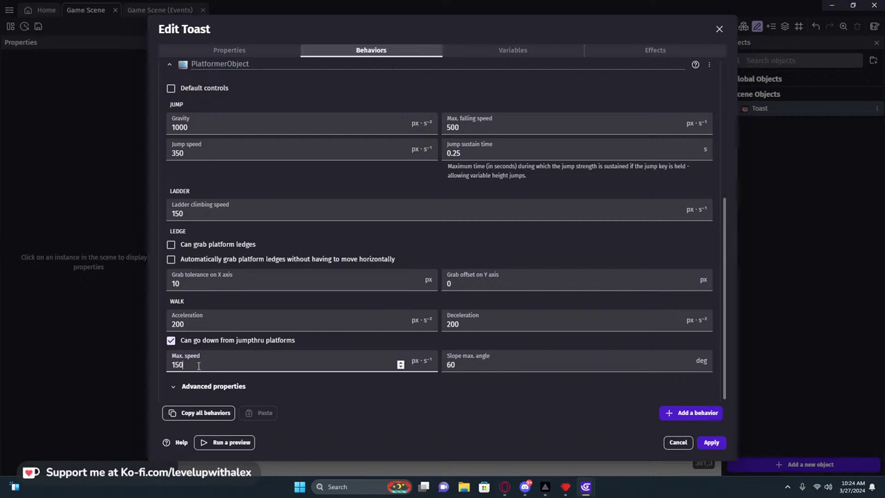
key(Tab)
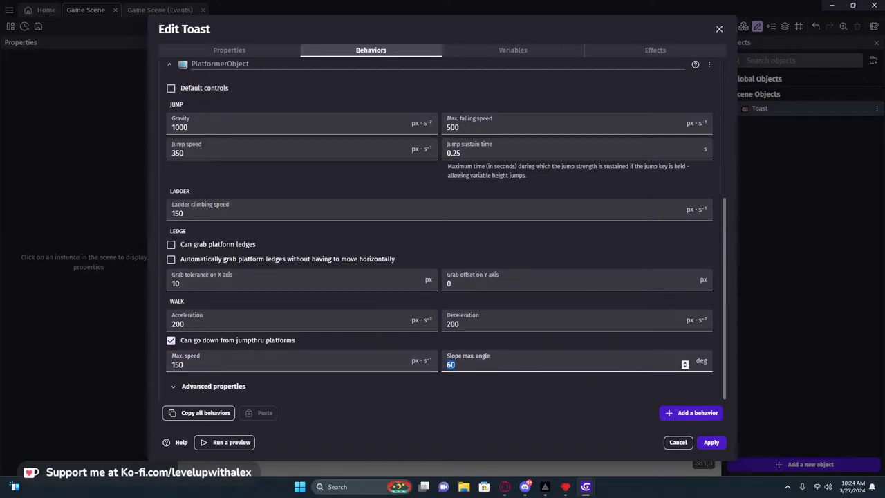
click(207, 386)
click(246, 361)
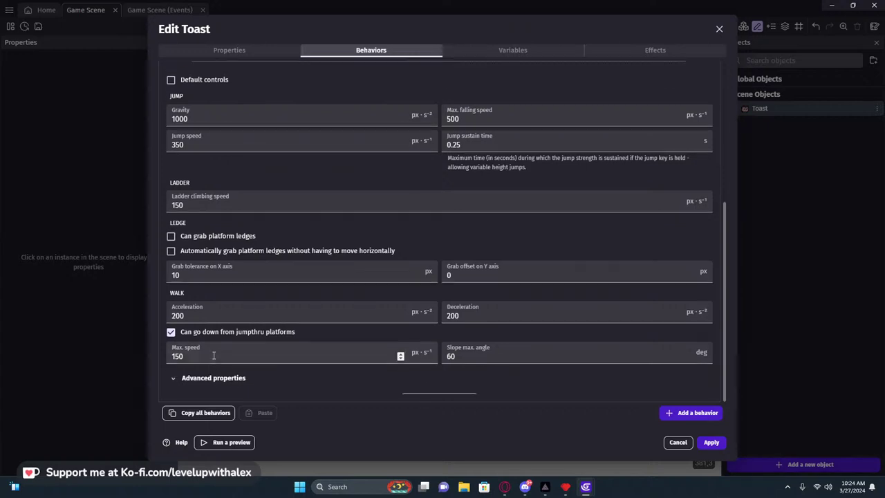
click(209, 383)
click(208, 365)
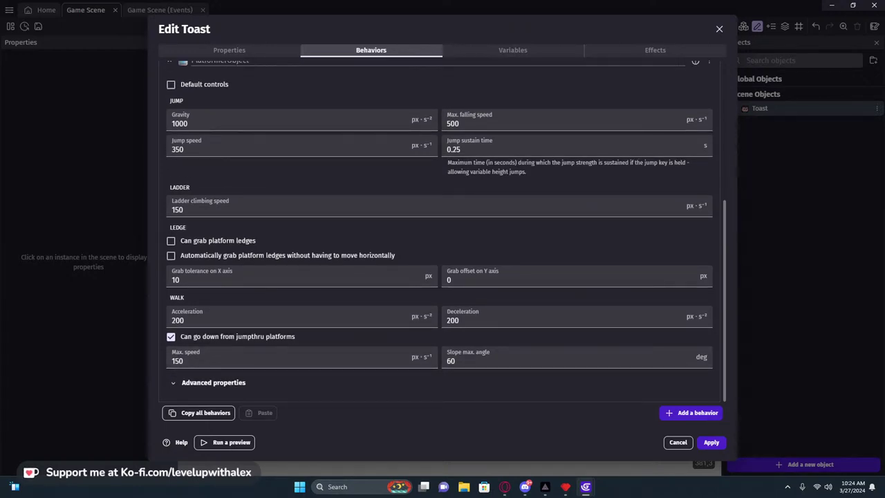
Search the behavior list for 3D and add the 3D Flip behavior to the Toast object.
click(699, 413)
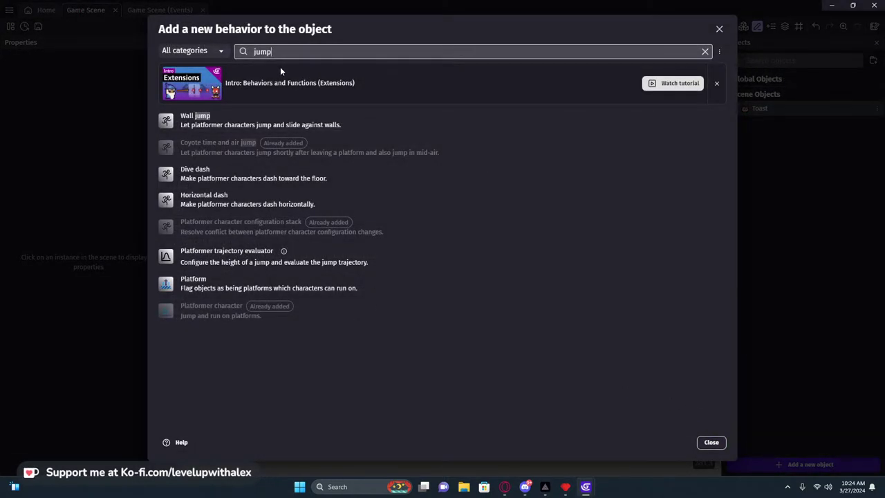
click(251, 53)
key(BackSpace)
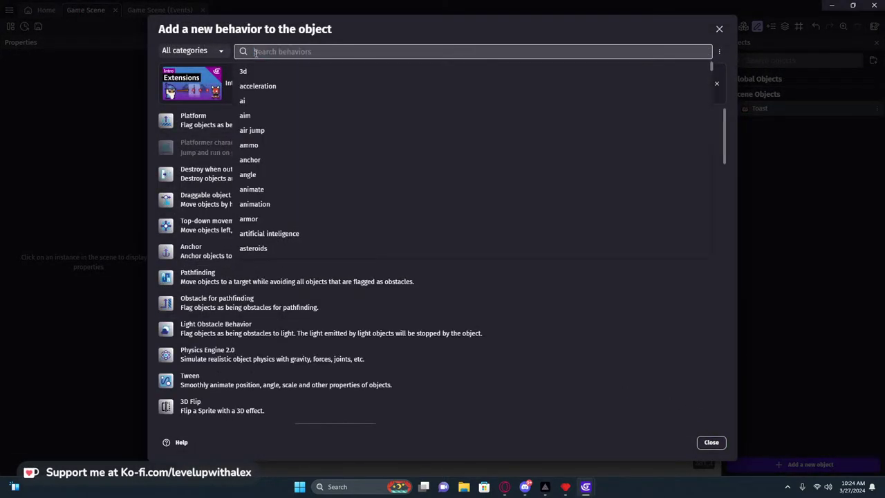
text(3D)
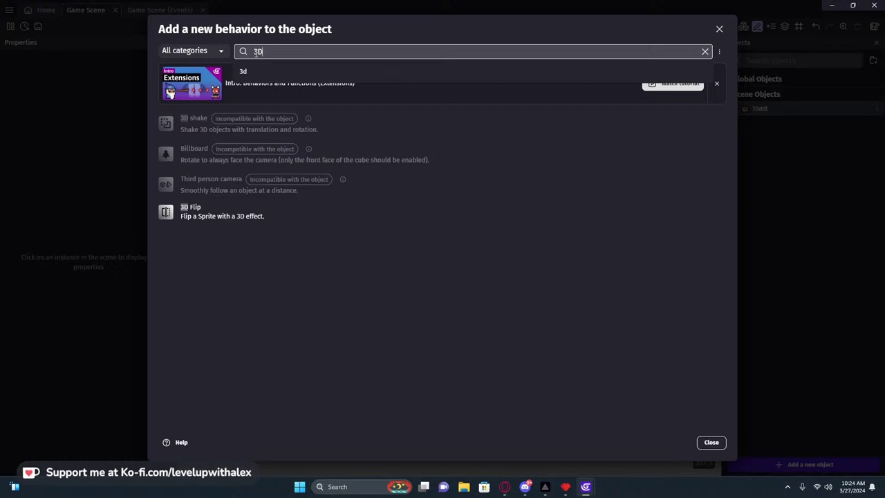
click(204, 213)
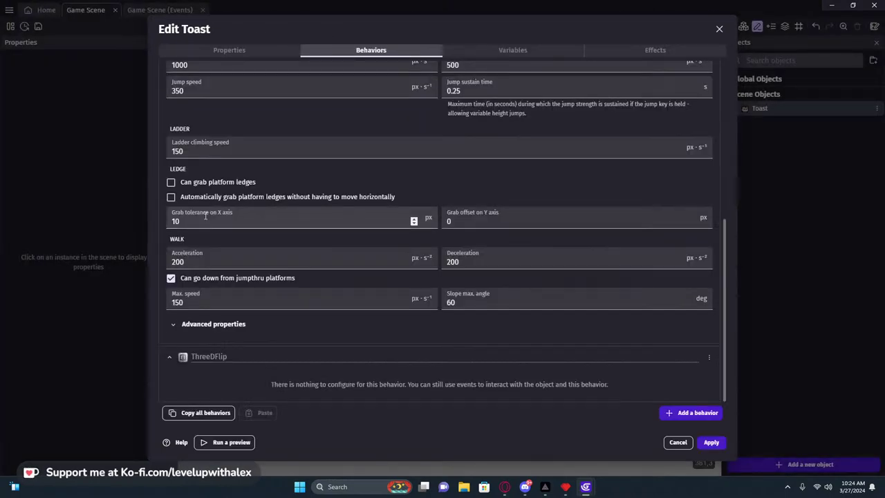
Review Toast's behavior settings, from the air jump and coyote time options through the jump and ladder values.
scroll(312, 398, up, 5)
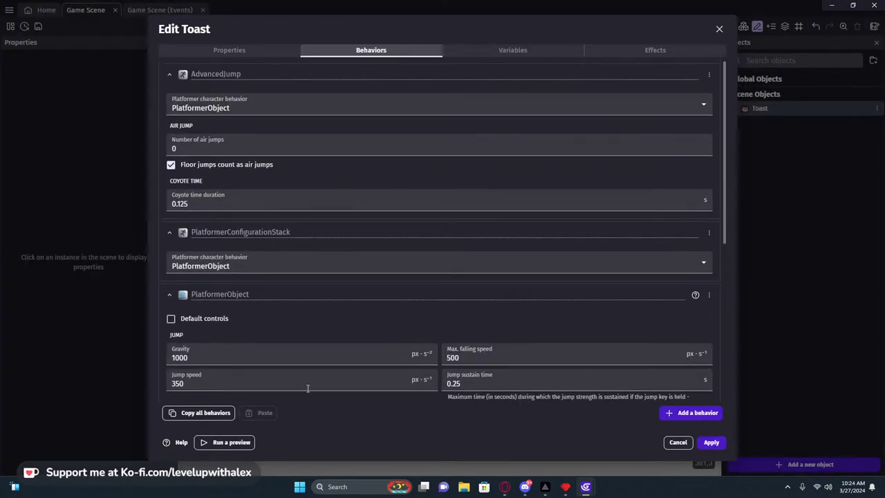
scroll(268, 128, down, 2)
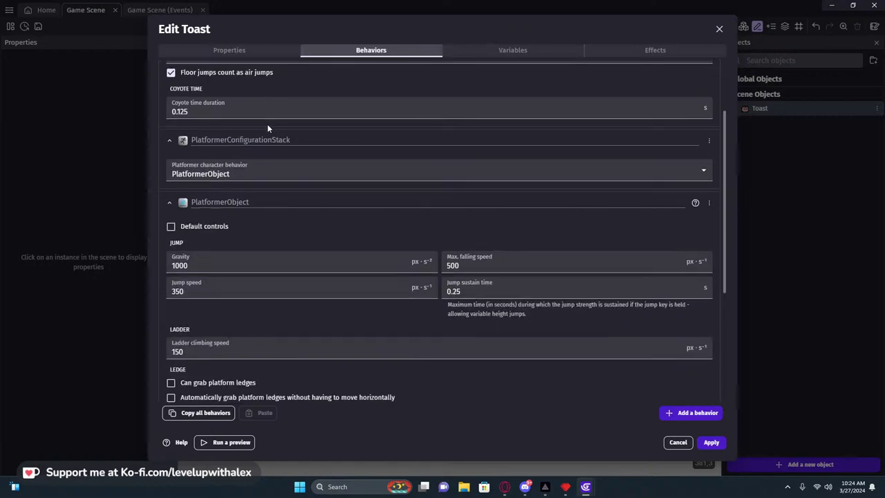
scroll(268, 125, down, 4)
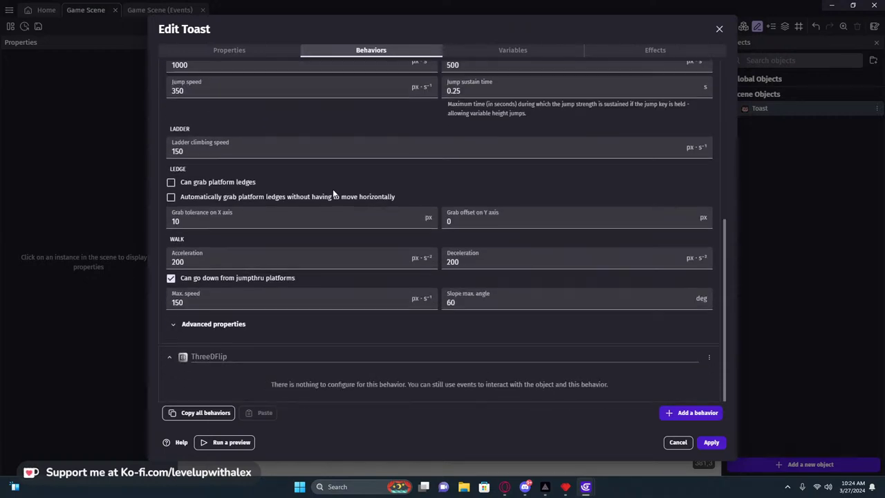
scroll(351, 201, up, 6)
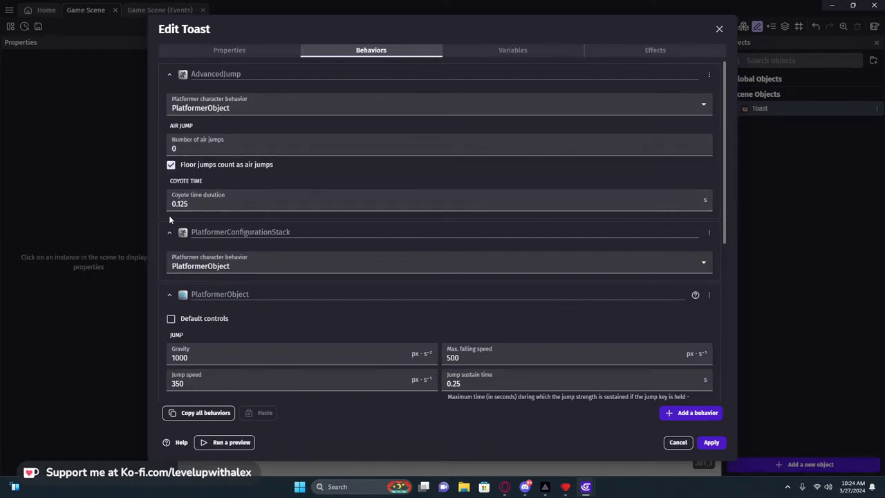
scroll(371, 227, down, 1)
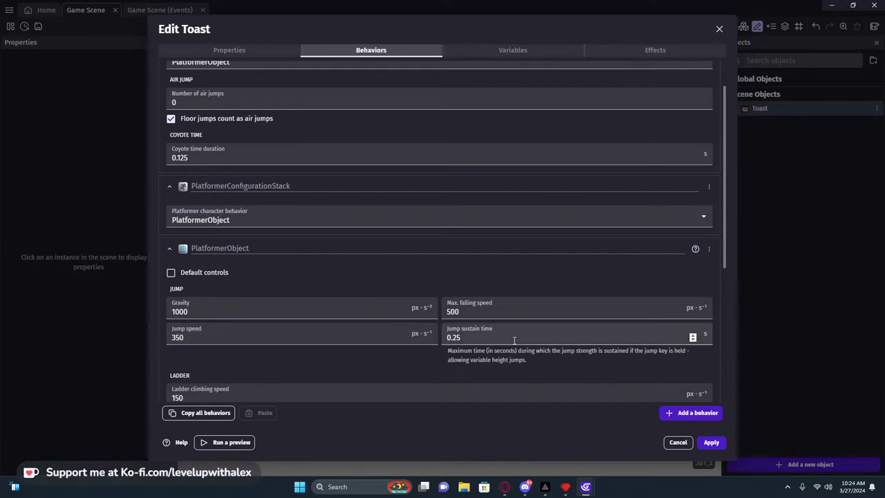
scroll(514, 340, down, 2)
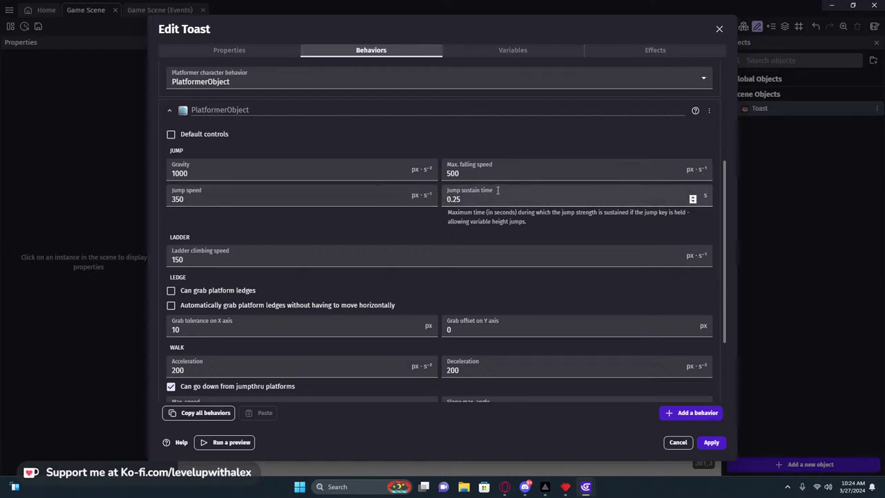
double_click(193, 260)
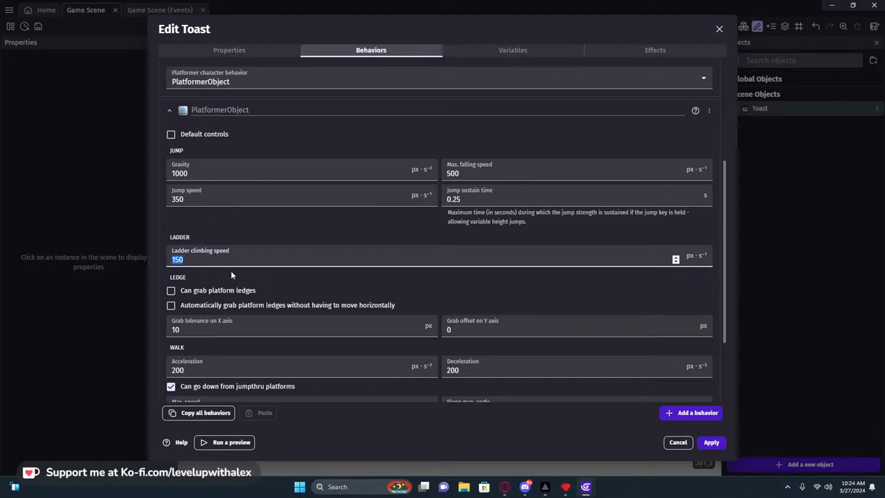
scroll(241, 270, down, 1)
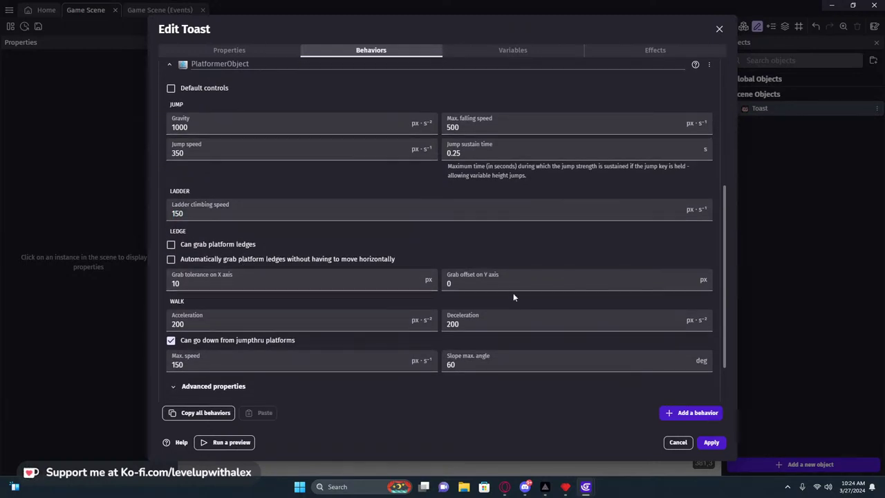
Set the PlatformerObject behavior's grab tolerance on the X axis to 9 px.
click(246, 283)
double_click(246, 284)
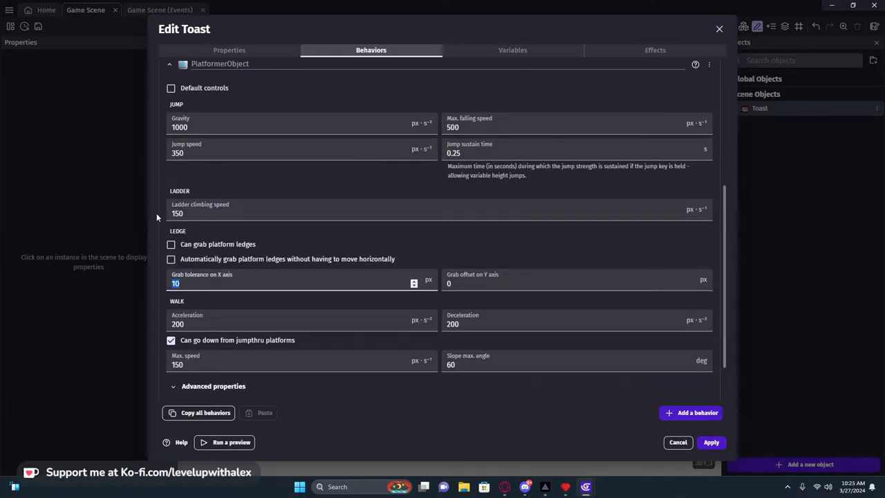
text(9)
Check the walk acceleration, deceleration, maximum speed and slope angle fields, and apply the changes to Toast.
double_click(178, 325)
double_click(451, 324)
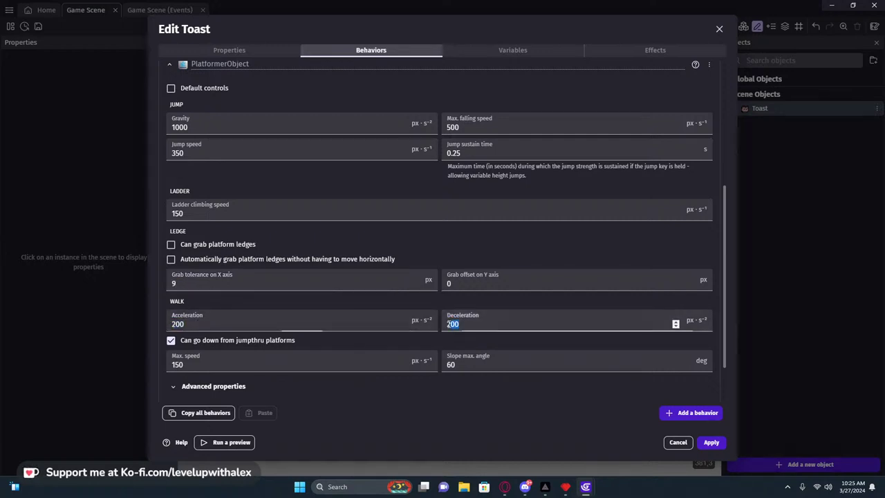
drag(190, 365, 160, 367)
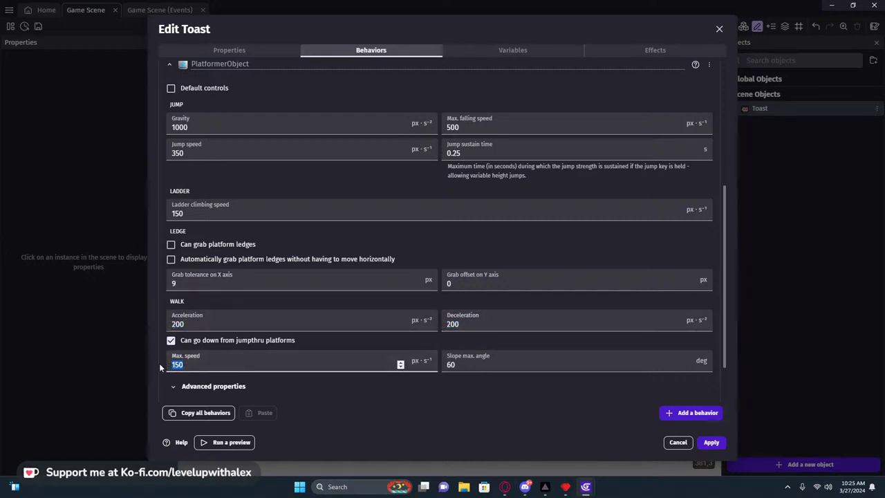
scroll(298, 328, down, 2)
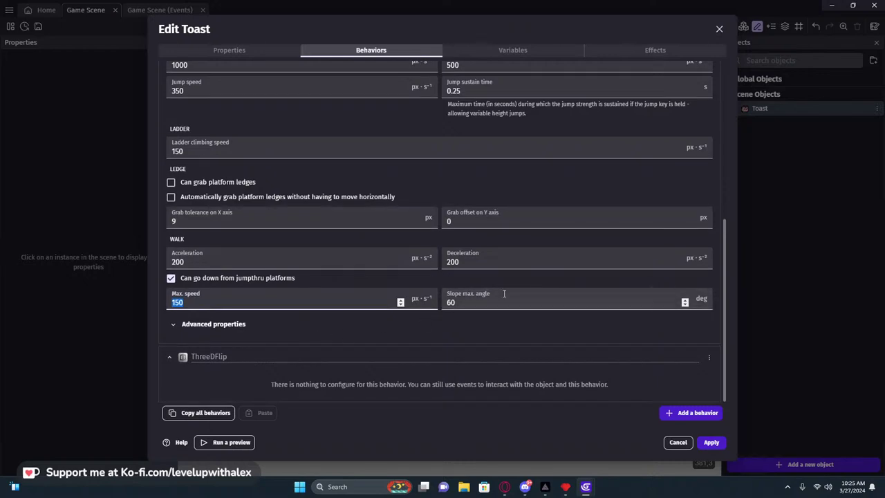
drag(489, 296, 444, 302)
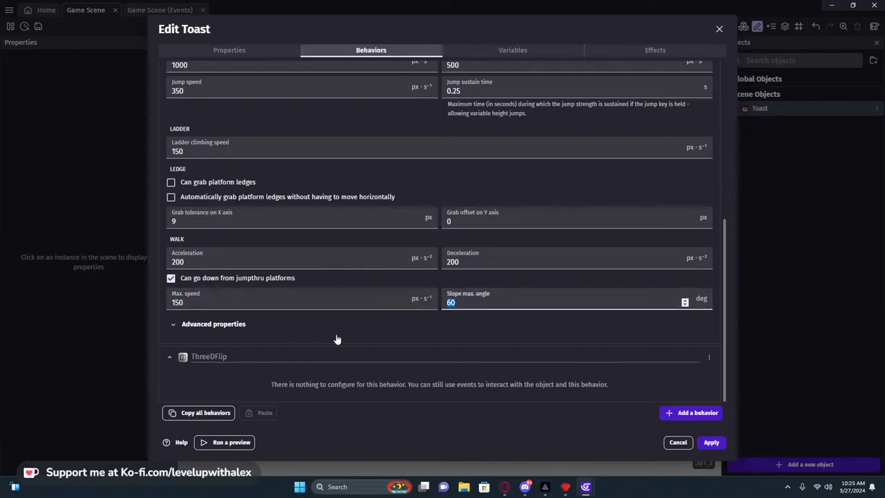
click(314, 339)
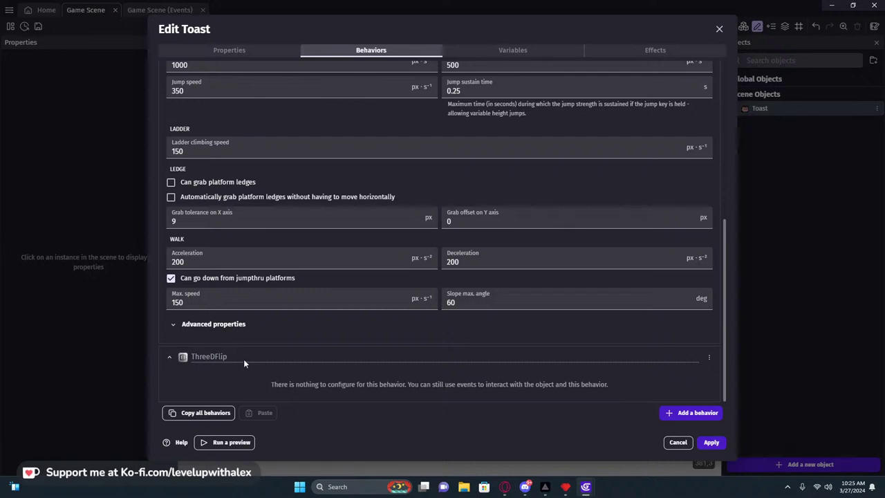
scroll(244, 358, up, 8)
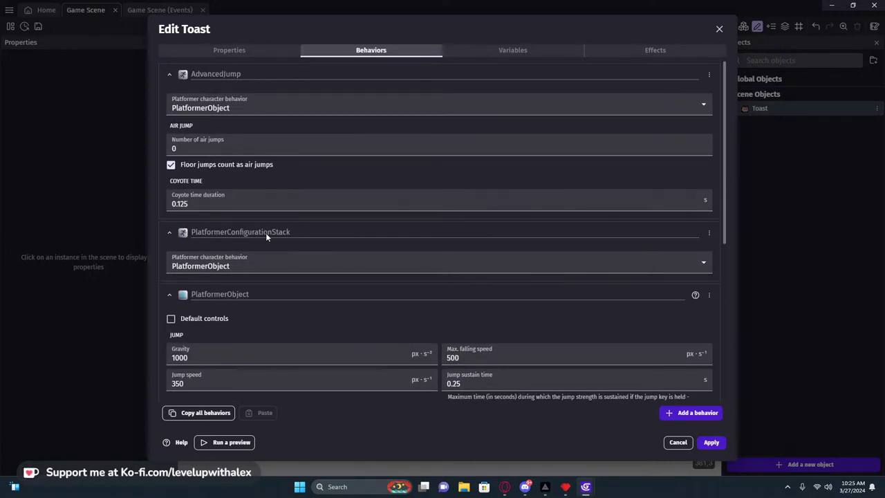
click(711, 443)
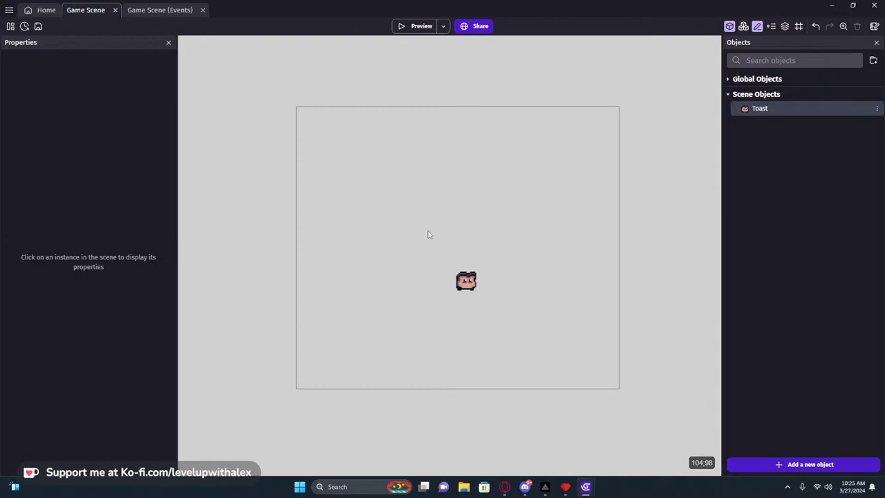
Move the Toast instance to about X 123, Y 91 and preview the scene in a maximized window.
drag(466, 280, 461, 233)
click(413, 26)
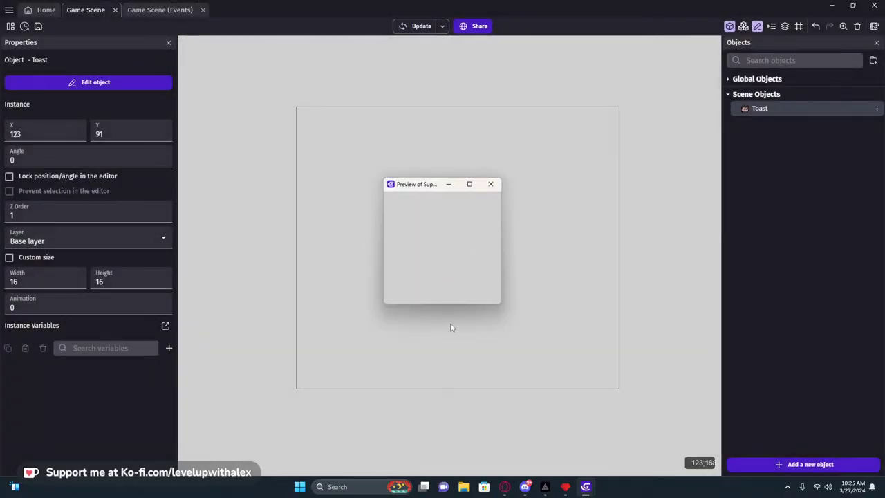
click(470, 184)
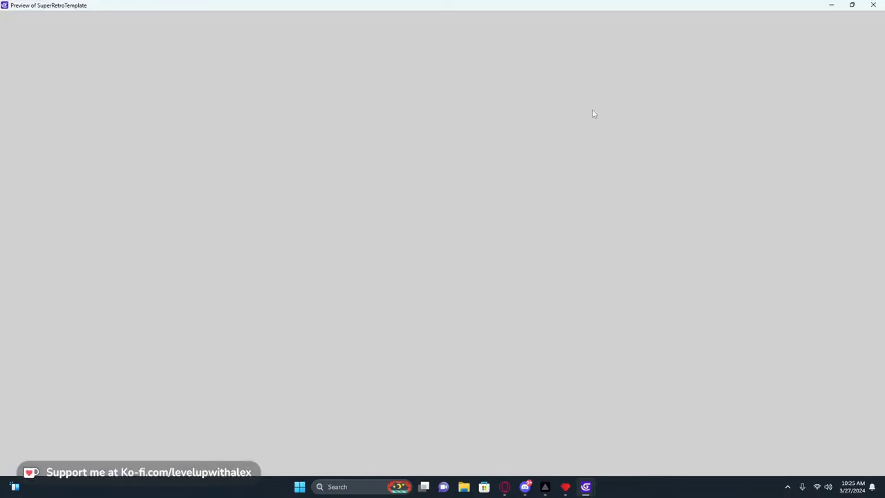
click(876, 3)
Run the scene preview two more times to watch Toast fall, close it and deselect the instance.
click(418, 27)
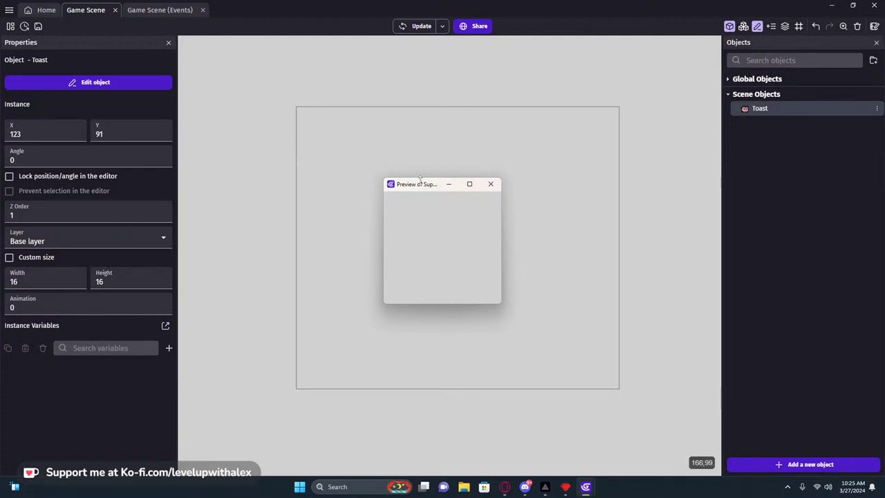
drag(420, 179, 403, 151)
click(453, 155)
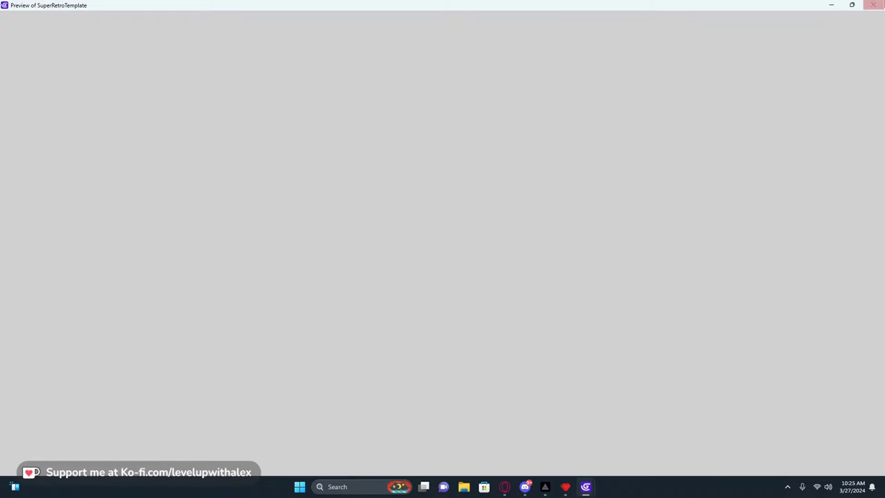
click(874, 5)
click(414, 28)
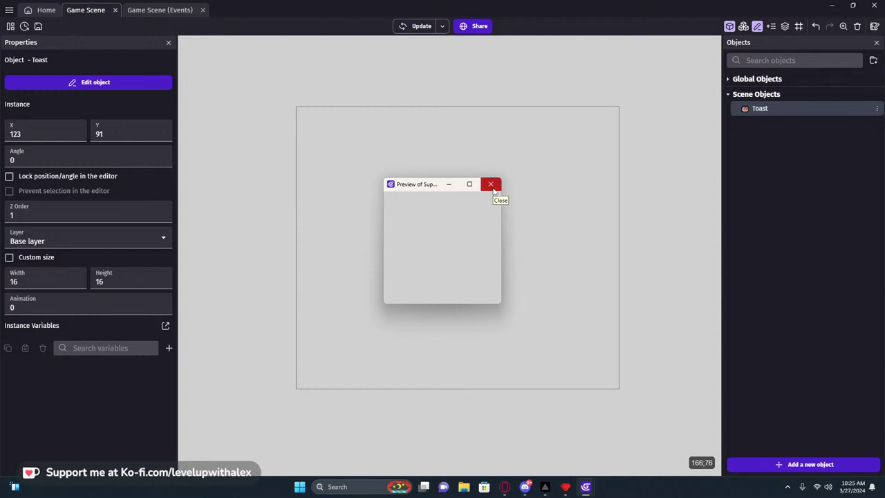
click(494, 189)
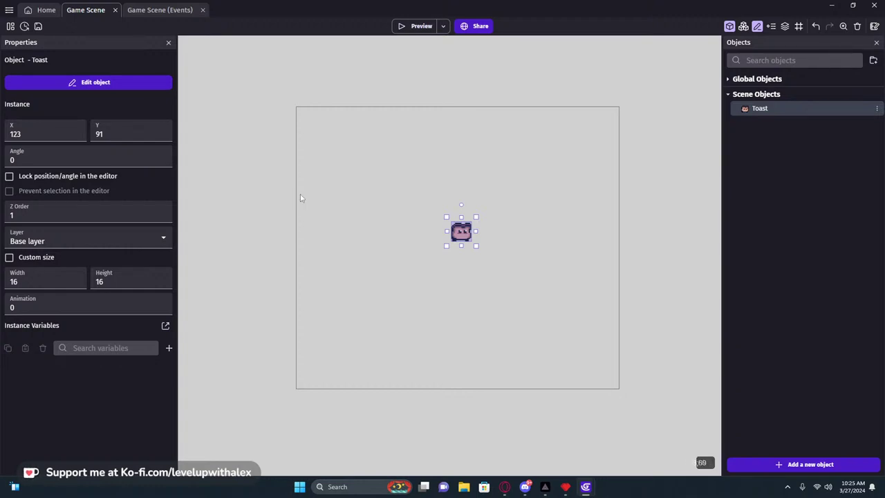
click(348, 230)
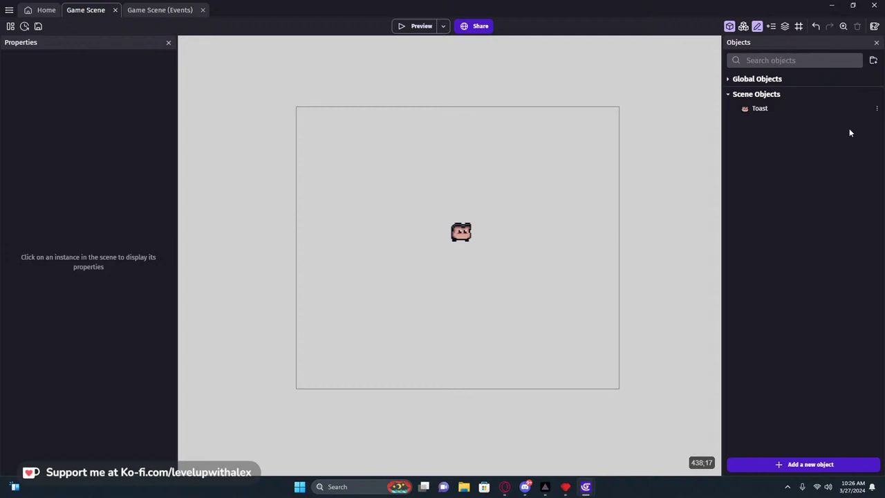
Create a new tiled sprite object with a default width and height of 16 pixels.
click(802, 465)
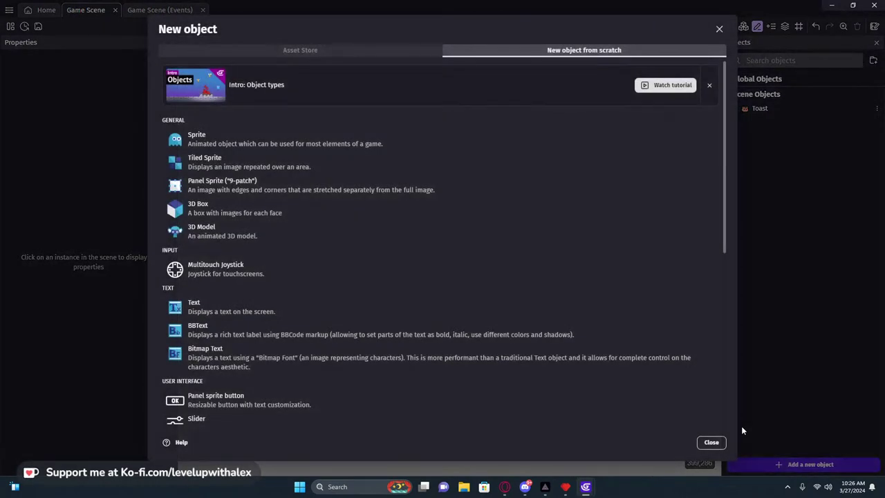
click(230, 167)
drag(182, 157, 128, 157)
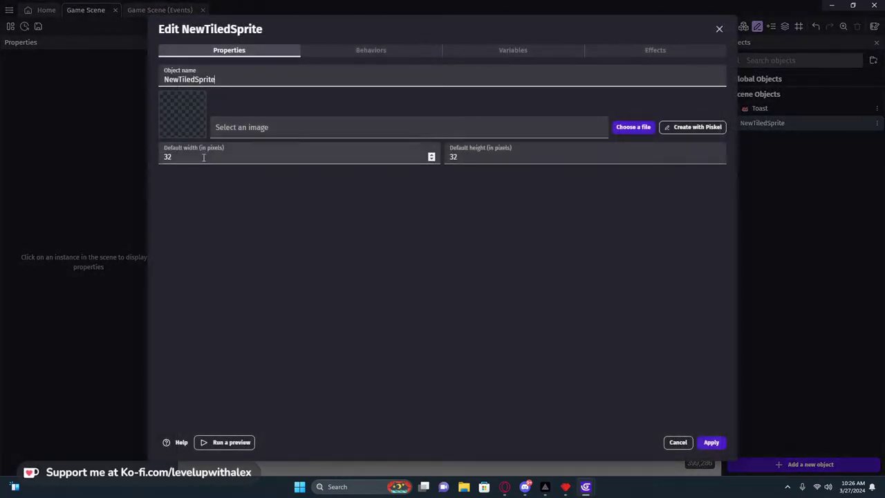
click(490, 160)
text(16)
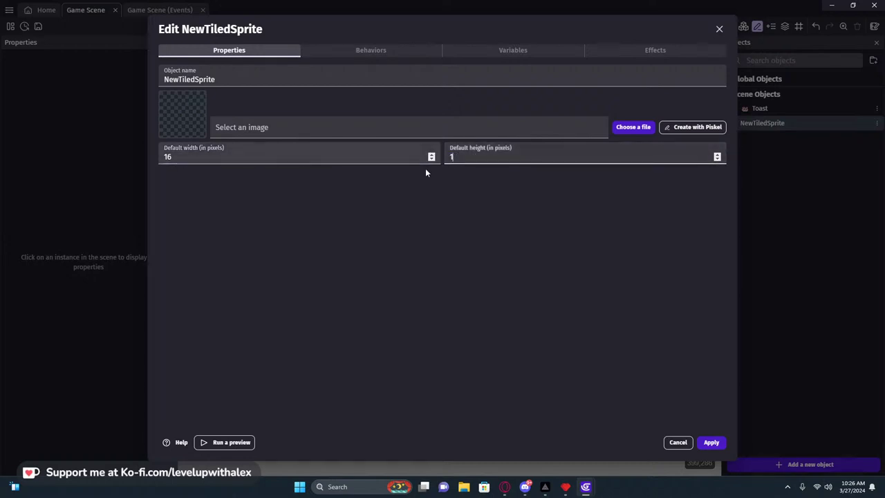
Rename the new tiled sprite object as CollisionBox.
click(231, 78)
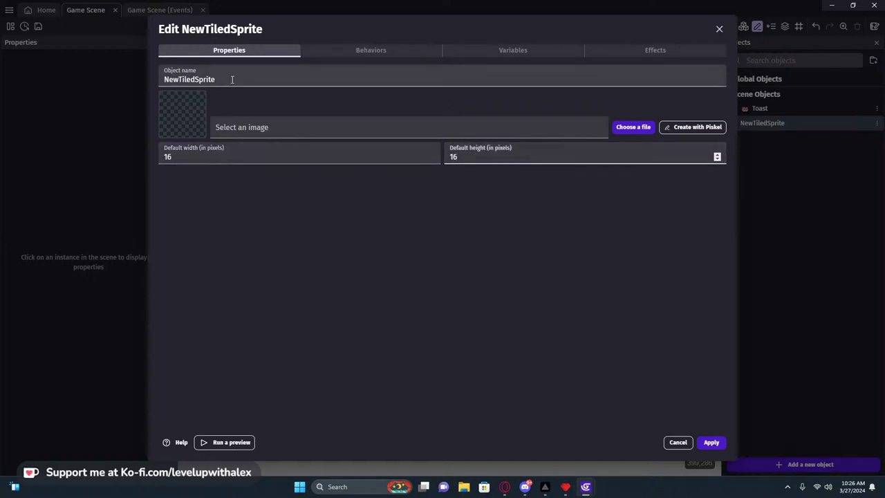
drag(231, 79, 167, 78)
text(Oollis)
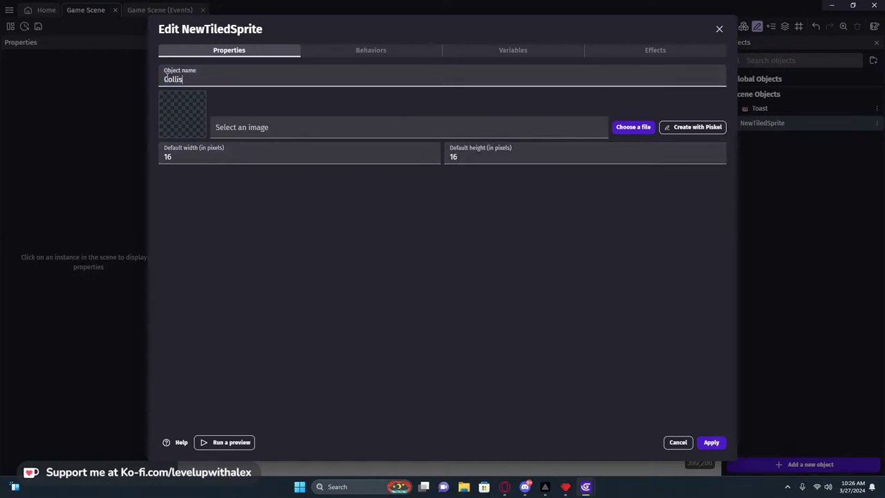
text(ionBox)
click(245, 228)
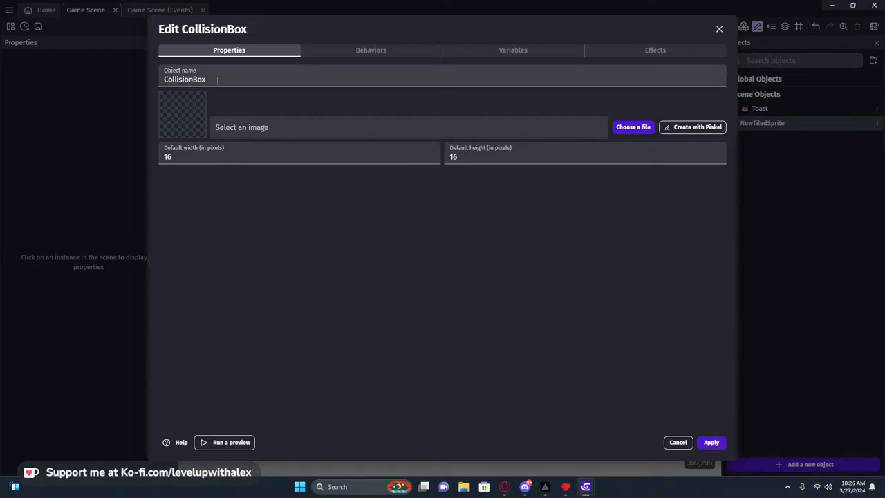
Create an image for CollisionBox in Piskel and resize its canvas to 16 by 16 px with a centre anchor.
click(691, 130)
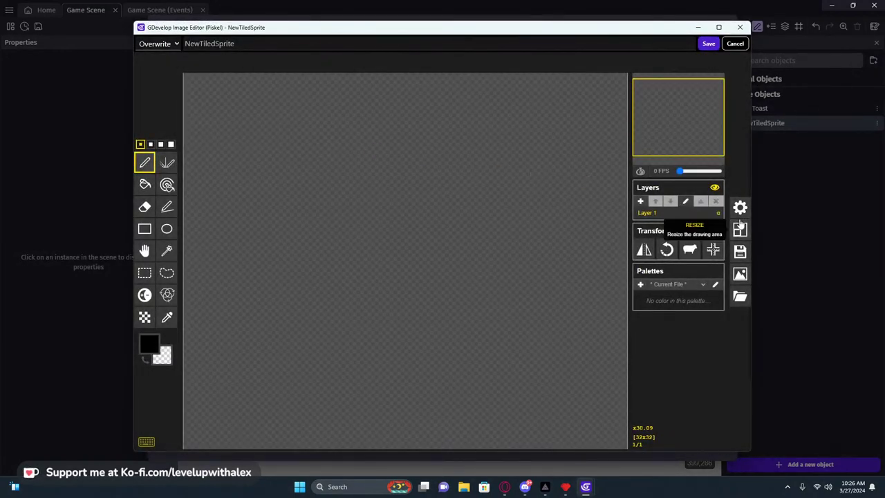
click(740, 231)
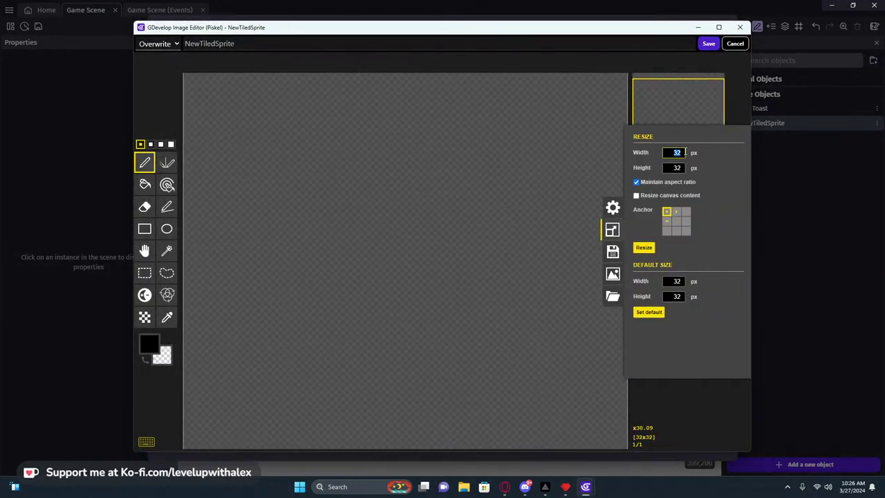
text(16)
click(676, 220)
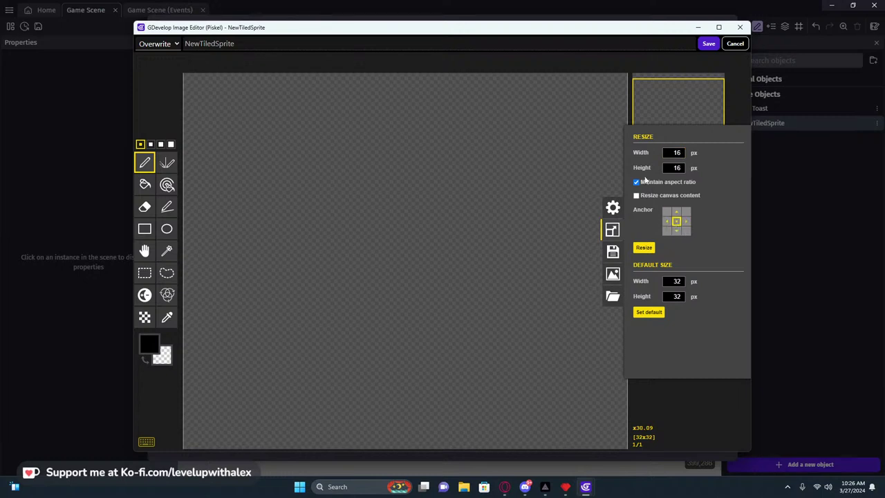
click(643, 247)
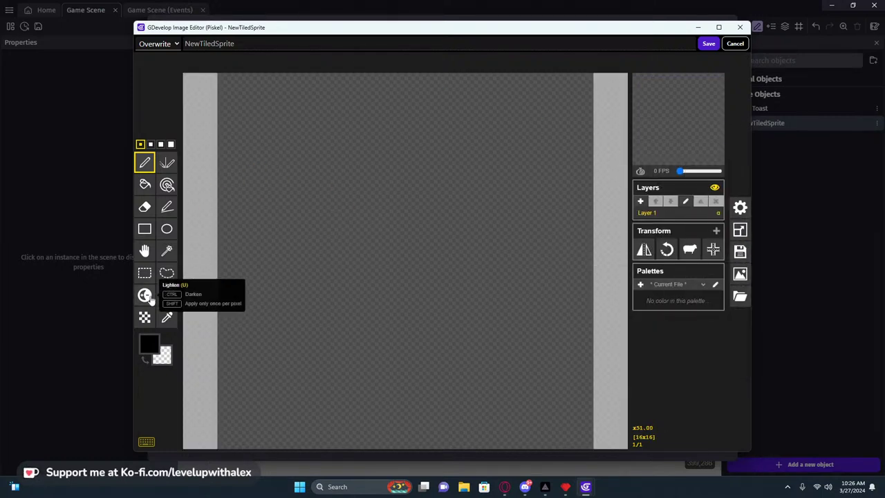
Draw a red one-pixel rectangle outline along the edges of the 16 by 16 canvas.
click(146, 229)
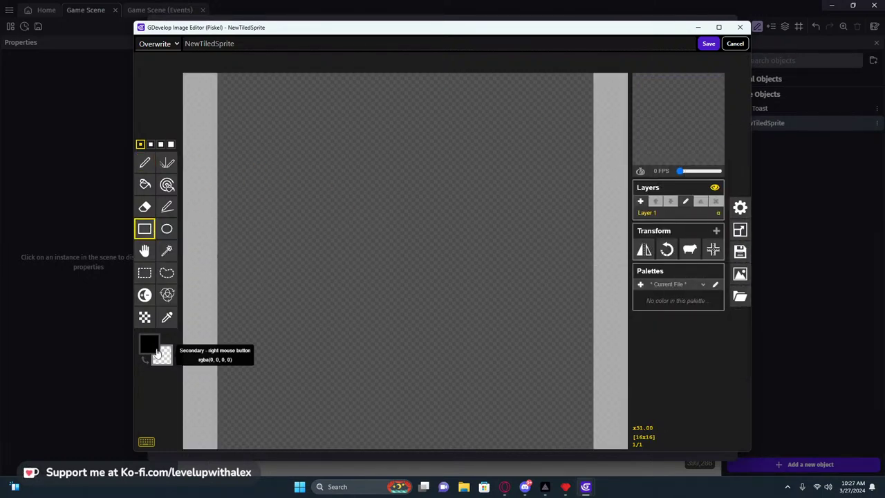
click(148, 343)
drag(205, 382, 226, 361)
drag(229, 84, 592, 442)
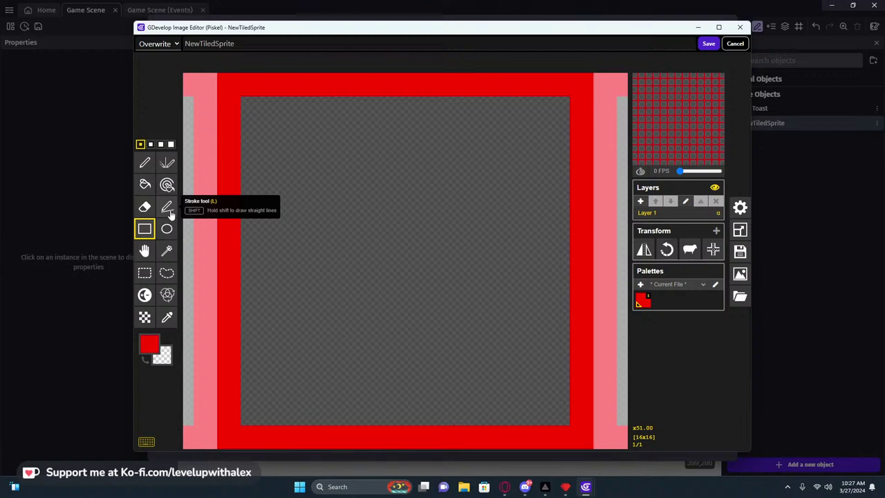
Draw two red diagonal strokes from corner to corner to form an X inside the outline.
click(168, 207)
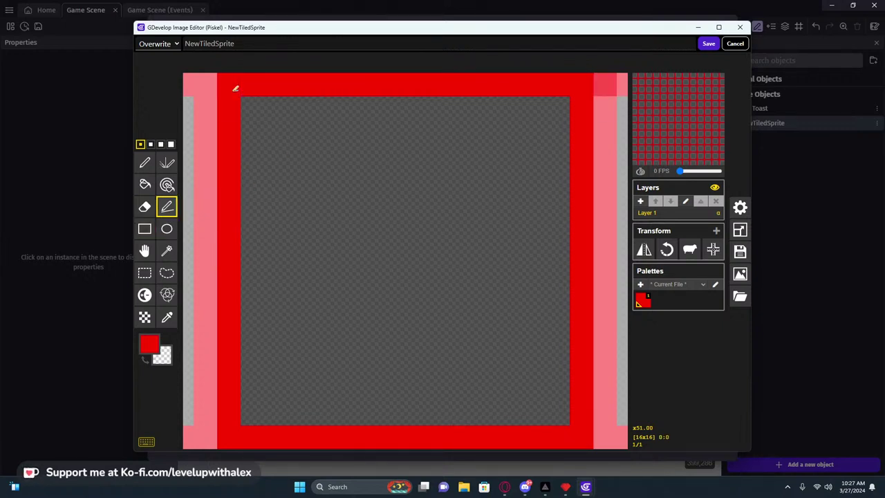
mouse_move(233, 87)
mouse_down()
mouse_move(371, 253)
mouse_move(565, 422)
mouse_up()
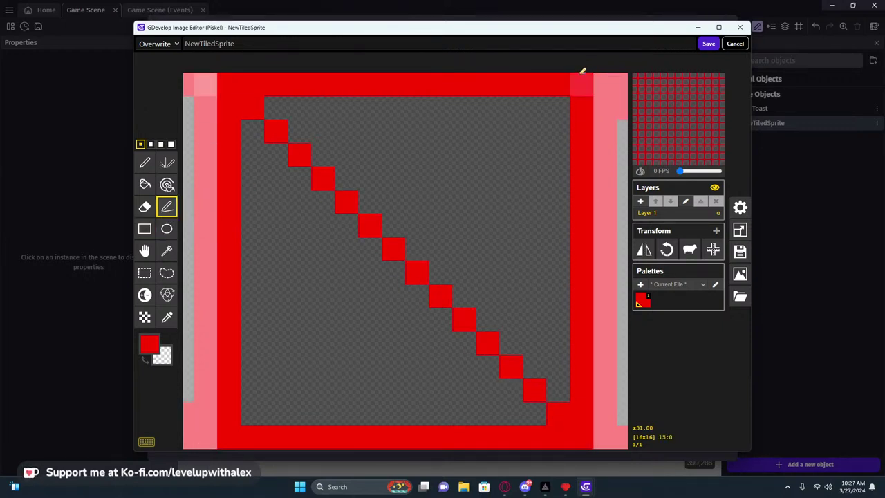
mouse_move(581, 74)
mouse_down()
mouse_move(469, 195)
mouse_move(278, 372)
mouse_move(253, 411)
mouse_up()
scroll(371, 292, down, 5)
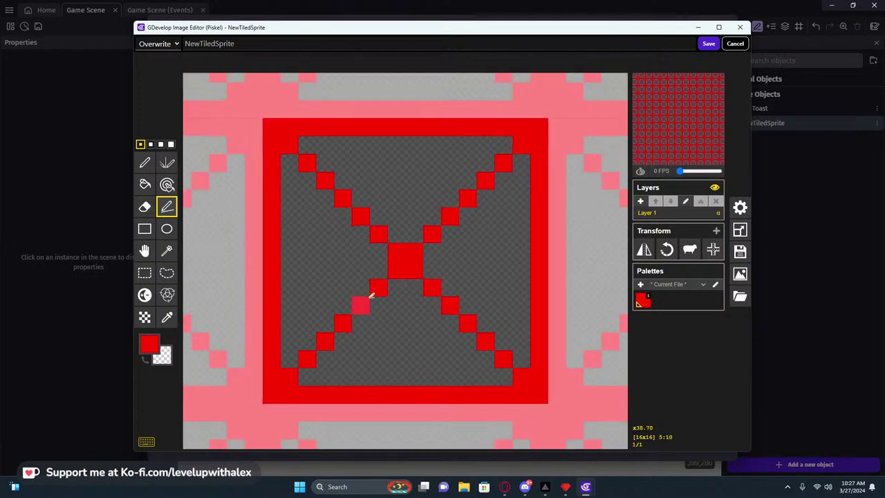
scroll(369, 286, down, 1)
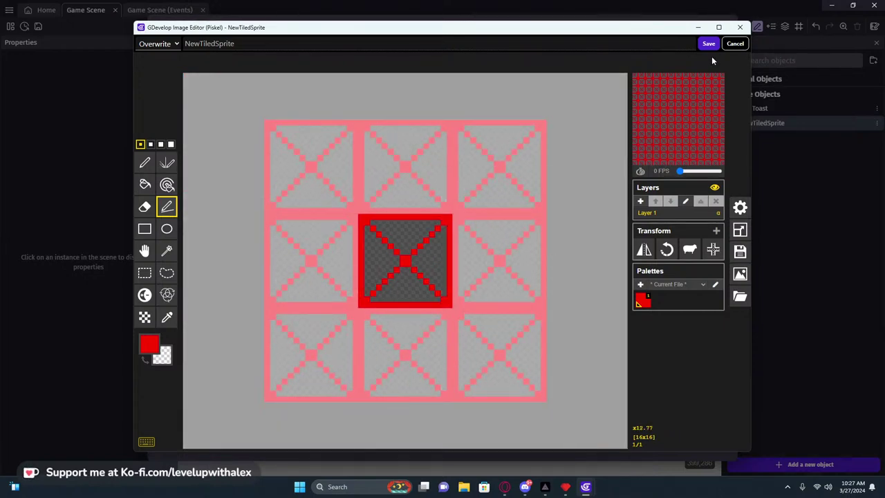
Save the drawing as a new image named CollisionCube instead of overwriting.
click(176, 43)
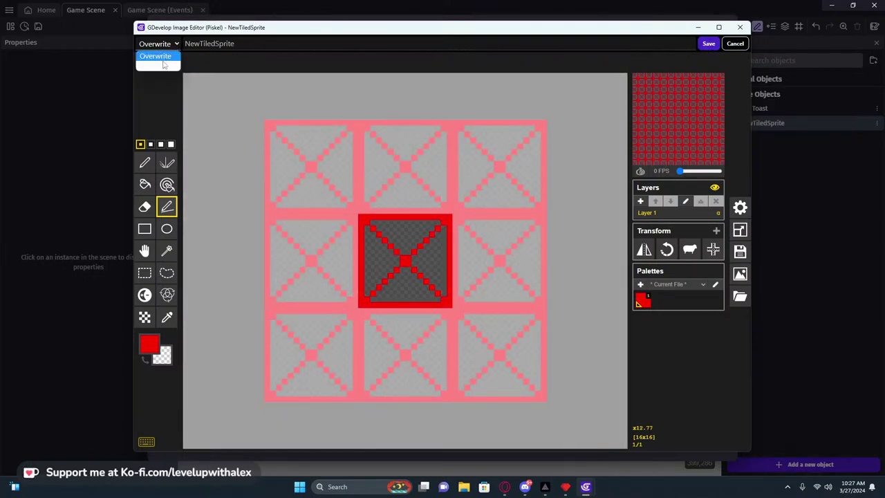
click(157, 66)
double_click(232, 44)
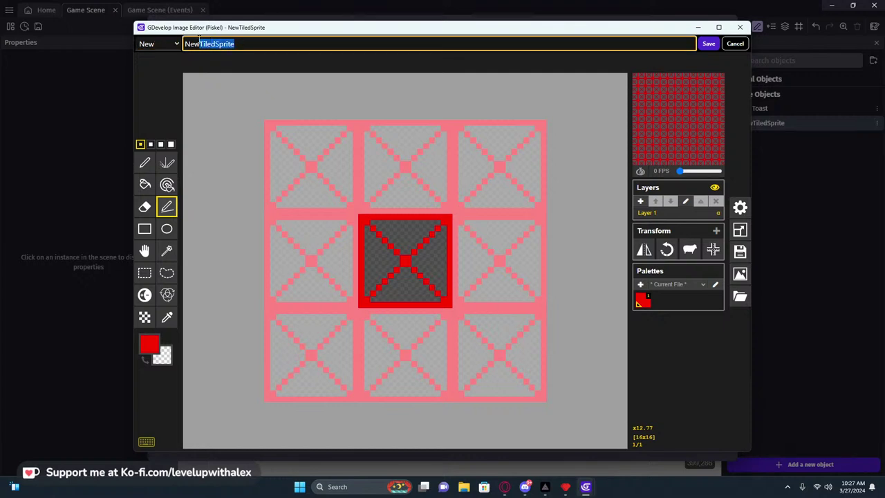
text(Collisi)
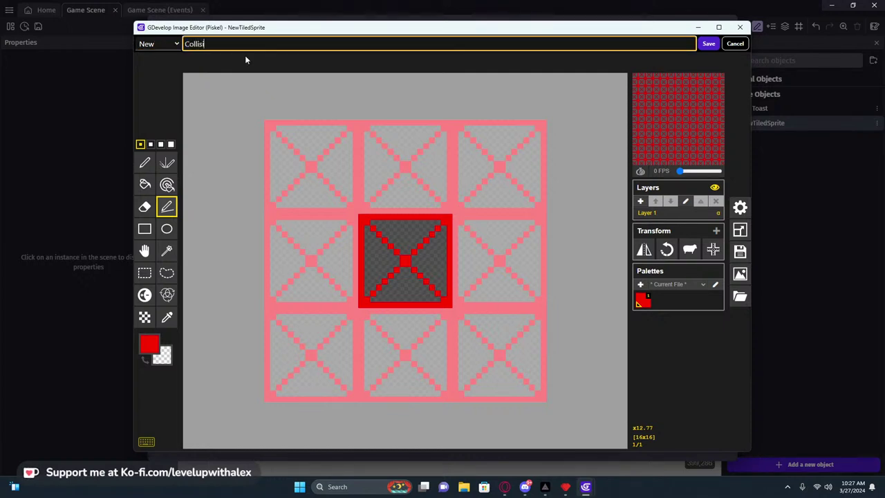
text(onCube)
click(709, 44)
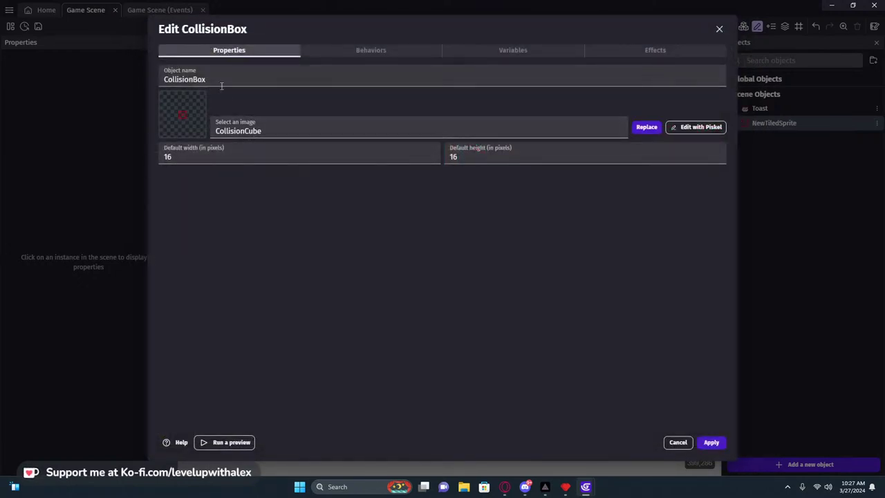
Apply the CollisionBox object and place an instance below Toast at about X 123, Y 116.
click(712, 443)
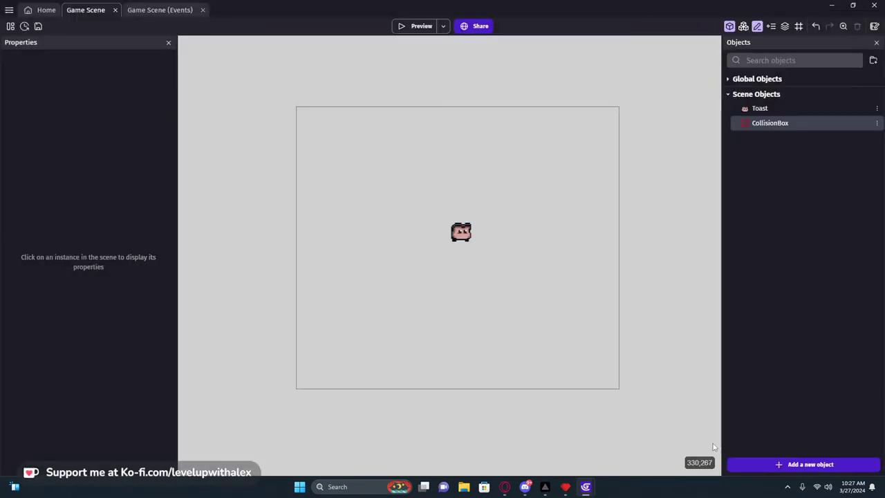
drag(761, 123, 461, 268)
click(522, 254)
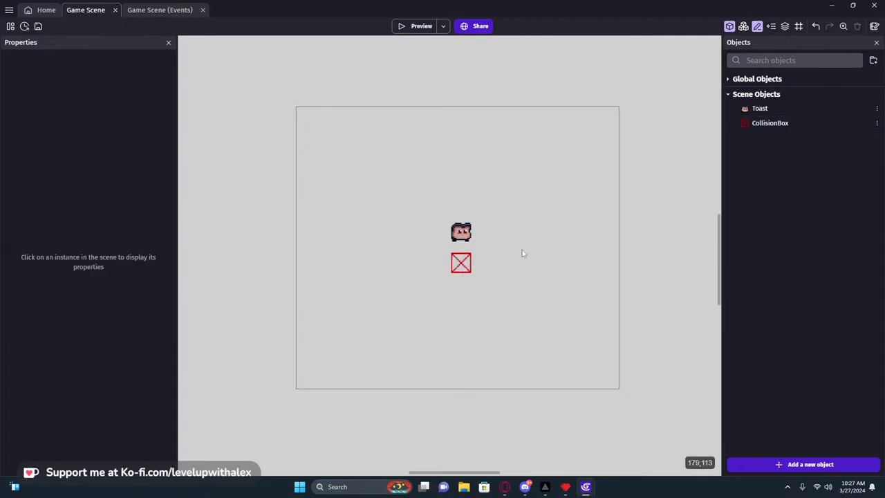
Set the scene grid's cell width and cell height to 16 pixels.
click(800, 27)
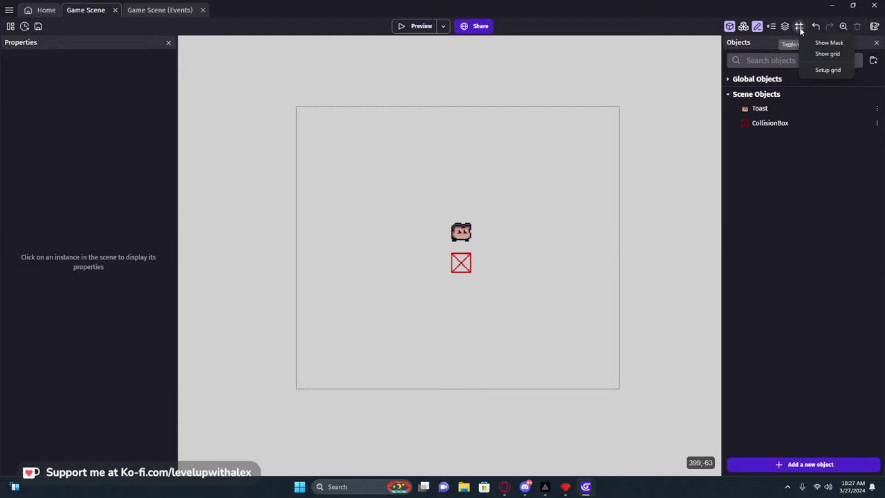
click(827, 70)
double_click(325, 232)
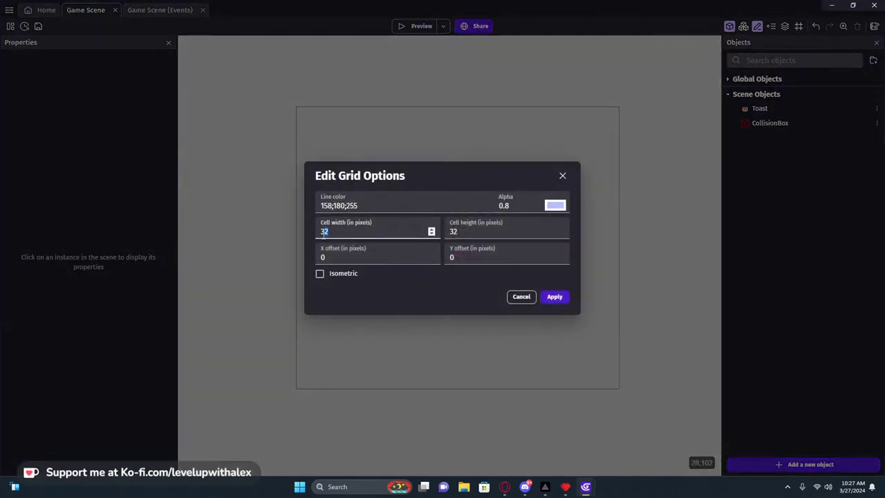
text(16)
double_click(454, 232)
text(16)
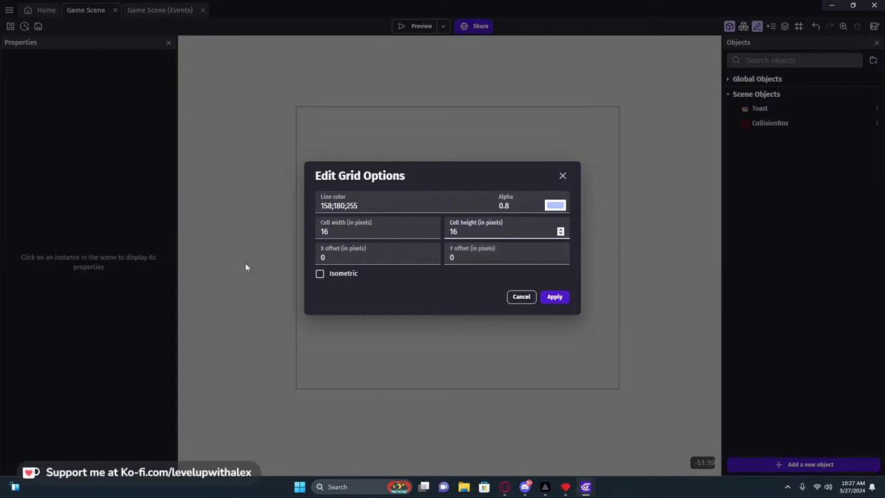
click(555, 297)
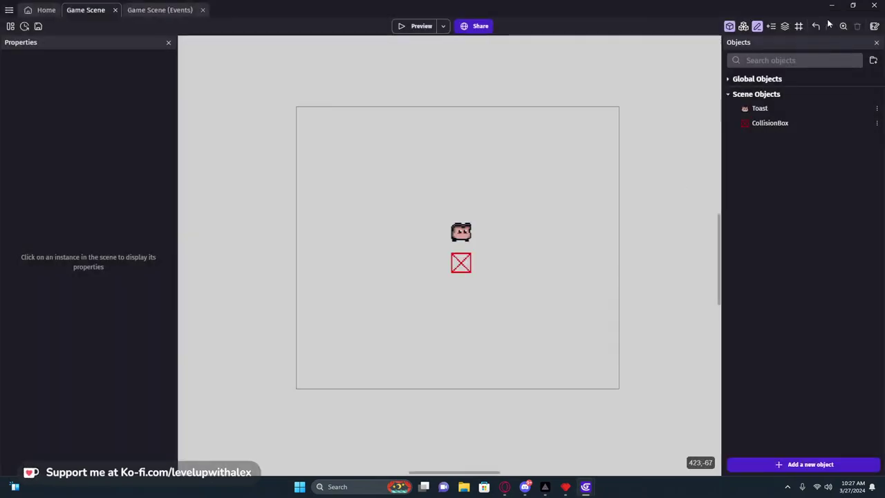
Show the grid and move the CollisionBox instance to the scene frame's lower-left corner at X 0, Y 208.
click(799, 26)
click(825, 54)
drag(461, 262, 308, 382)
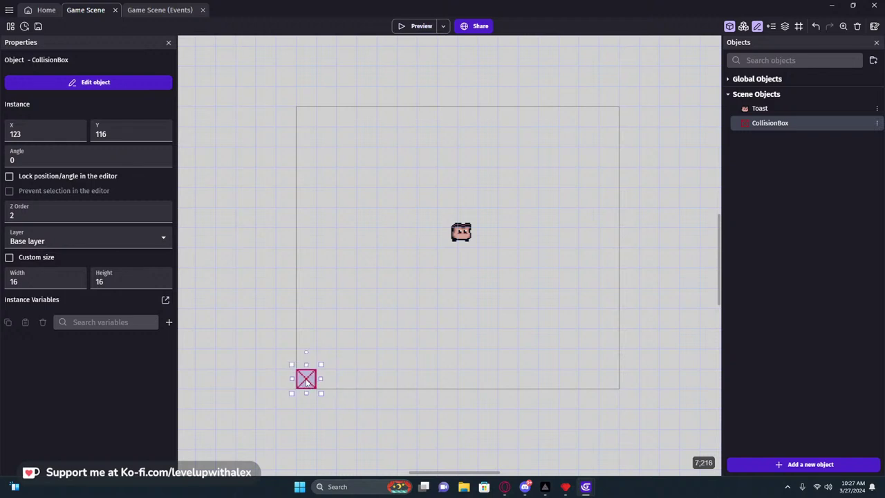
click(338, 391)
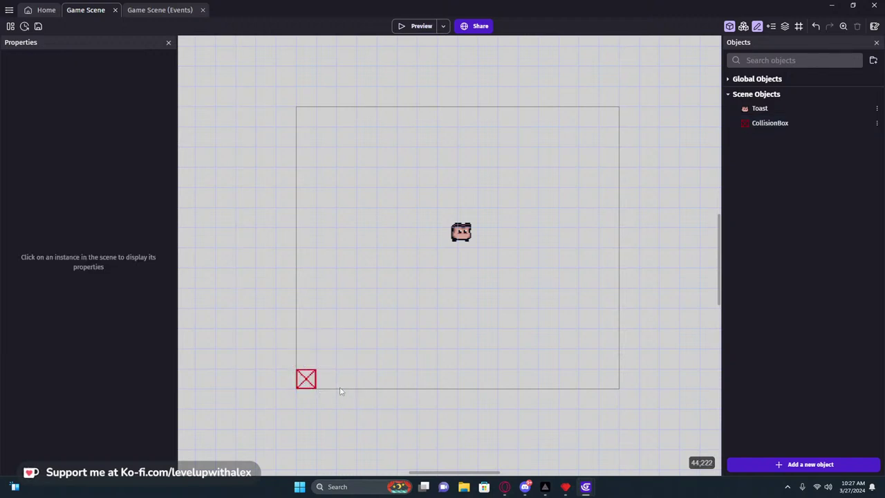
Stretch the CollisionBox instance to 256 pixels wide so it spans the bottom of the scene frame.
click(305, 385)
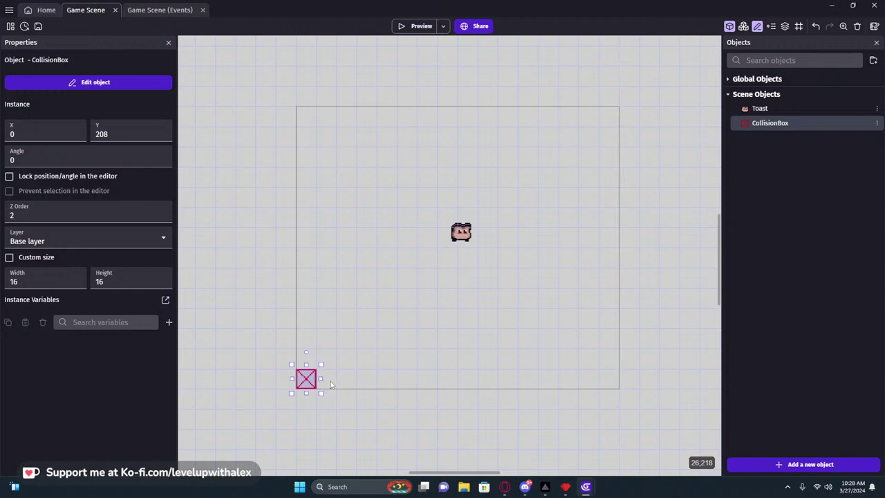
drag(321, 379, 626, 377)
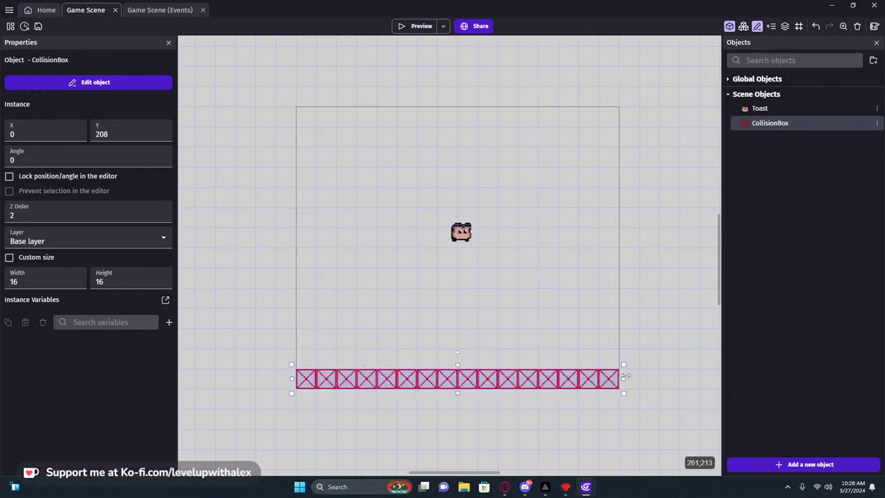
key(ctrl+z)
drag(319, 379, 619, 379)
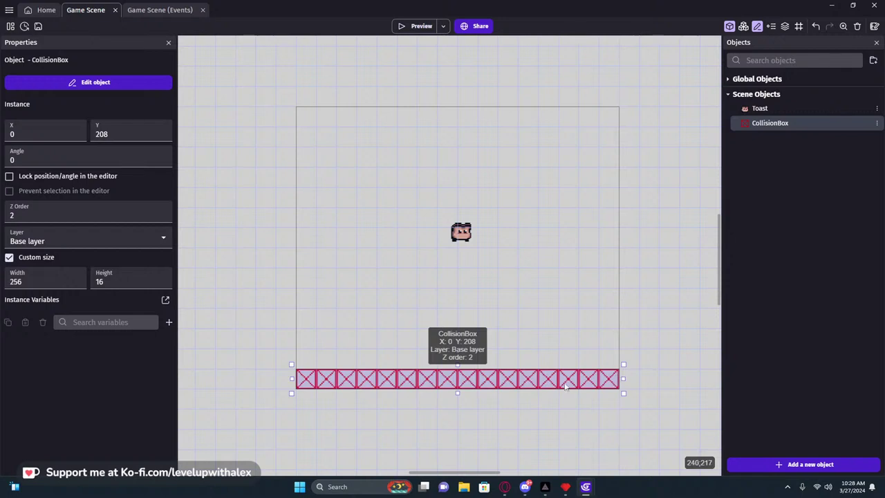
Deselect the CollisionBox instance, preview the scene to check how Toast meets the floor, and close the preview.
click(323, 392)
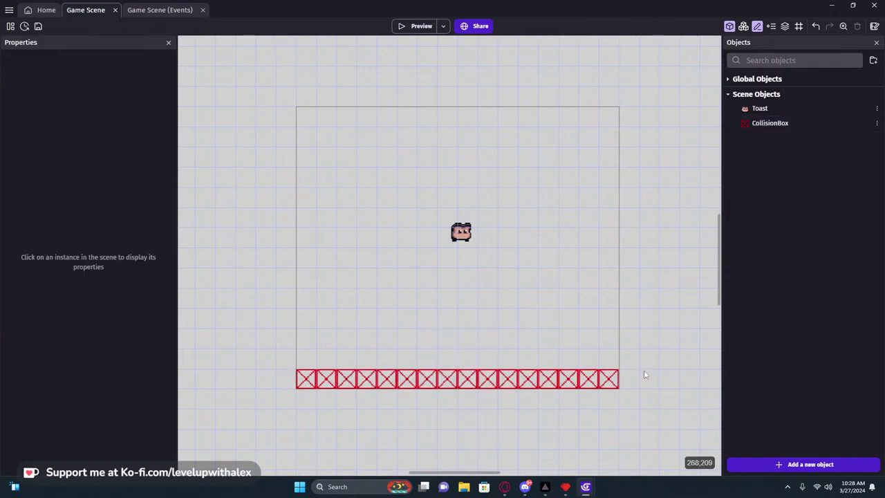
click(418, 26)
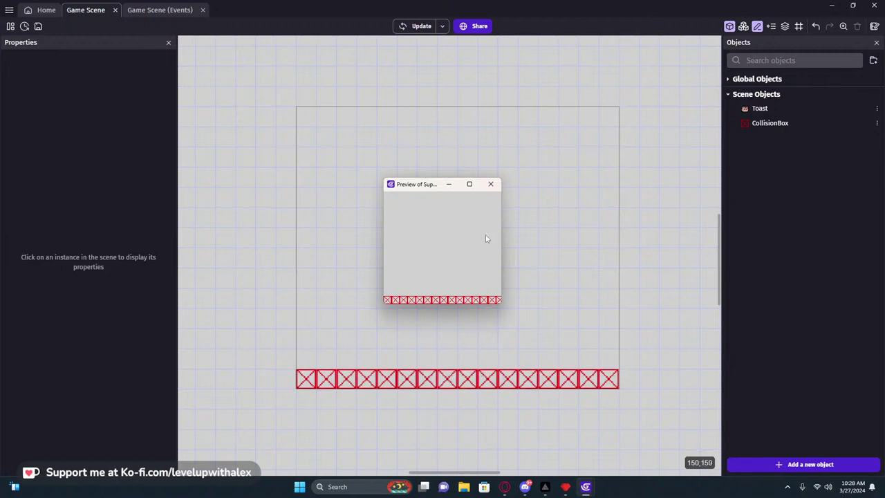
click(490, 185)
Add the Platform behavior to the CollisionBox object.
double_click(793, 122)
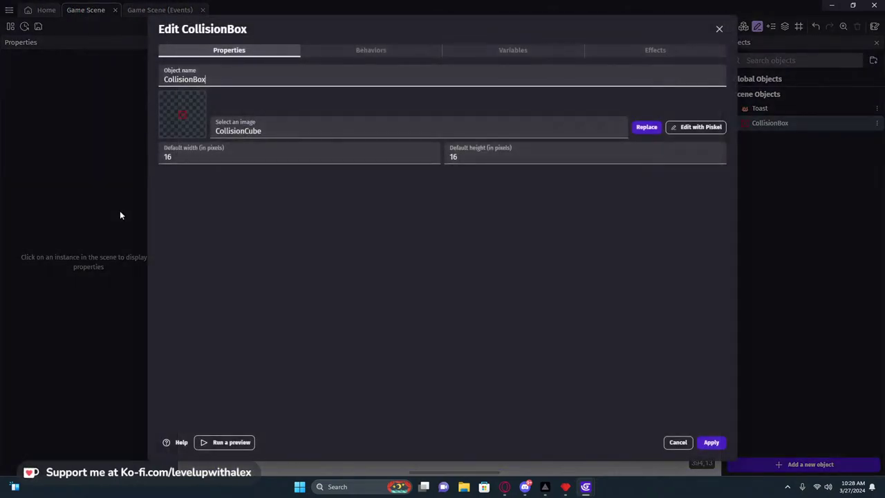
click(367, 51)
click(430, 252)
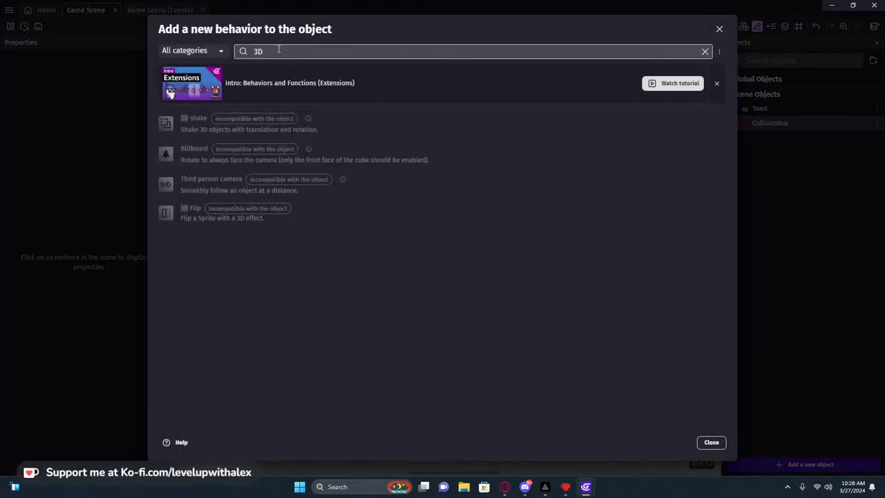
key(BackSpace)
key(BackSpace)
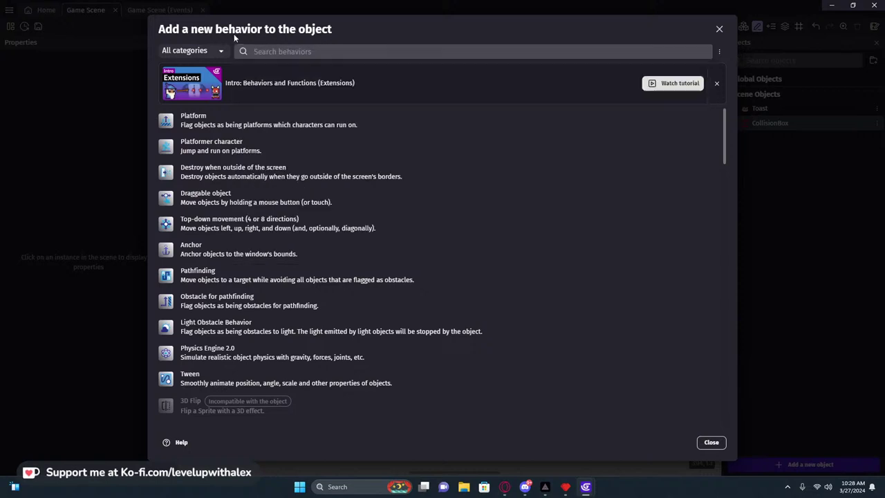
click(189, 125)
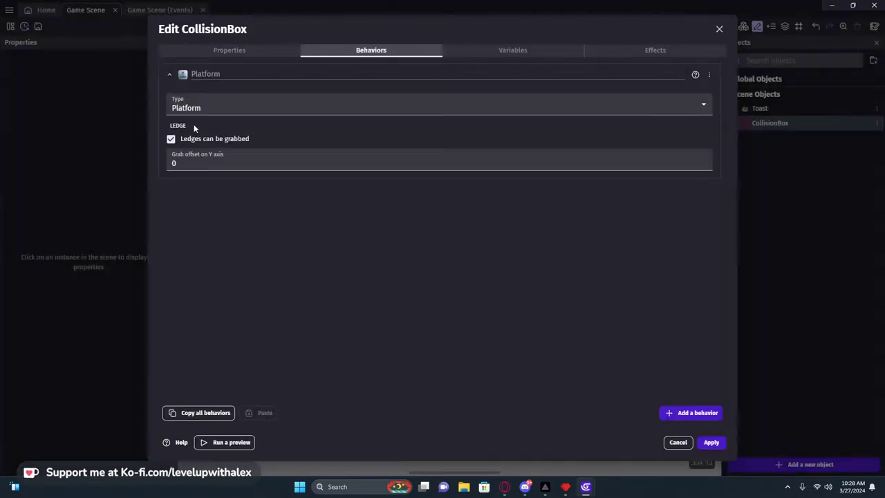
Keep the behavior's type as Platform, disable grabbable ledges and apply the changes to CollisionBox.
click(199, 110)
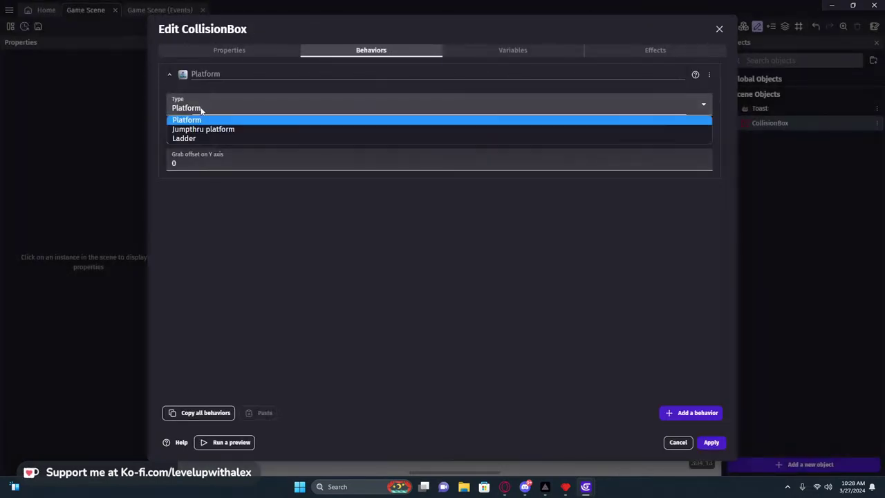
click(249, 121)
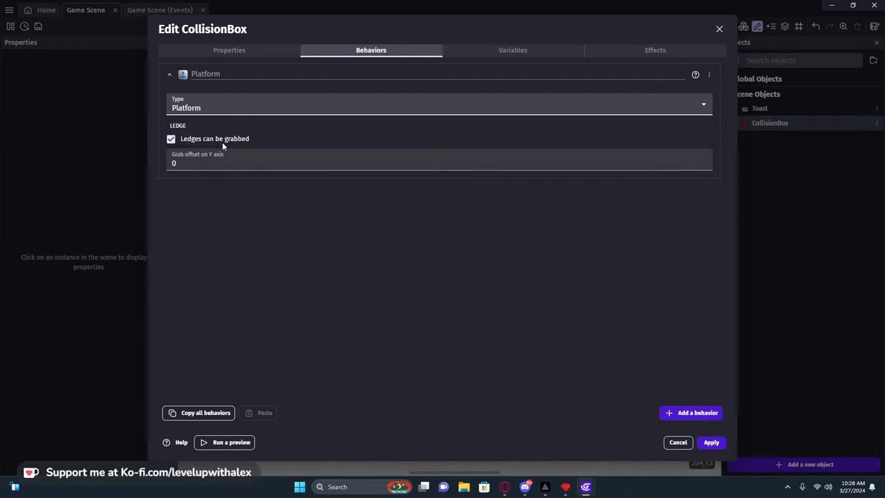
click(171, 139)
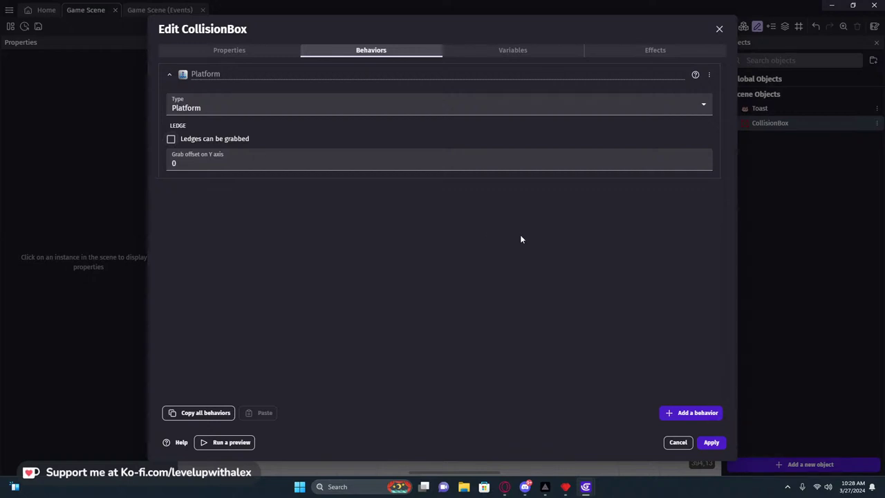
click(711, 443)
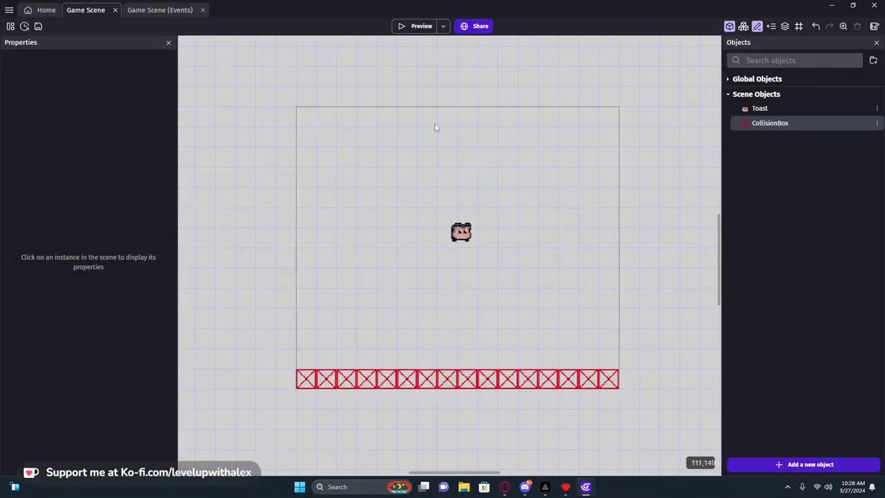
Run two maximized previews of the scene to examine how Toast lands on the CollisionBox floor, closing each one.
click(415, 28)
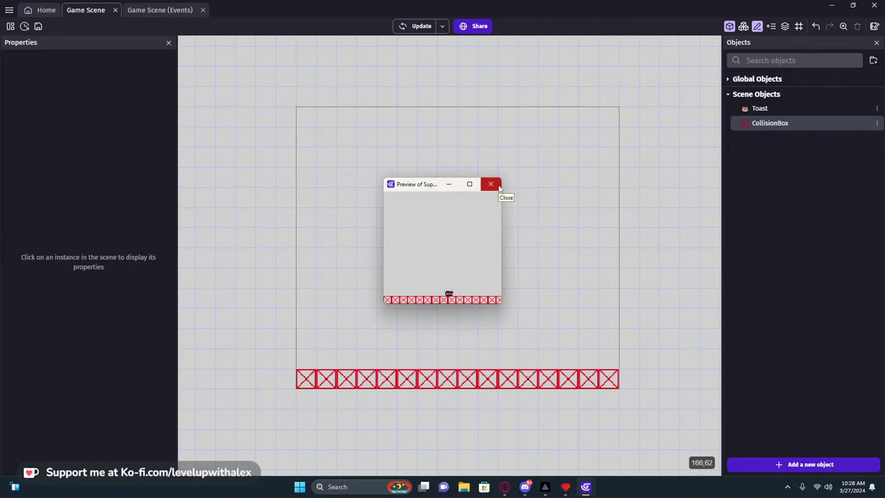
click(470, 184)
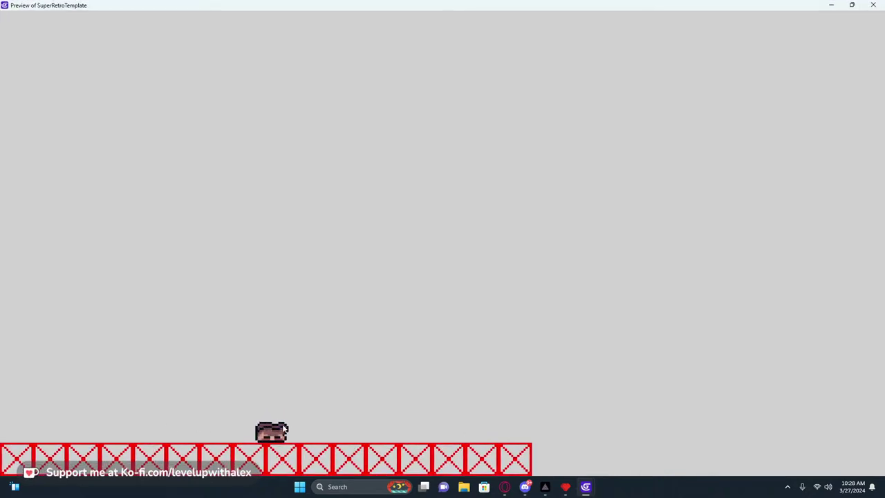
click(874, 5)
click(415, 25)
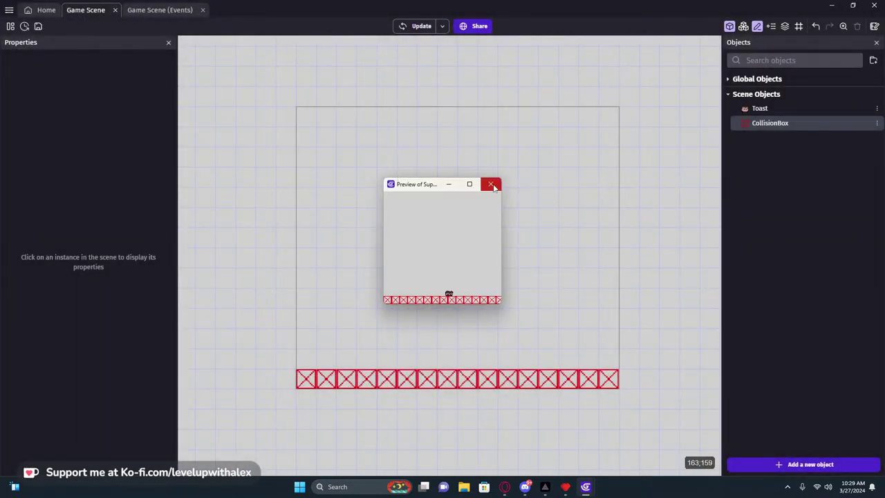
click(469, 184)
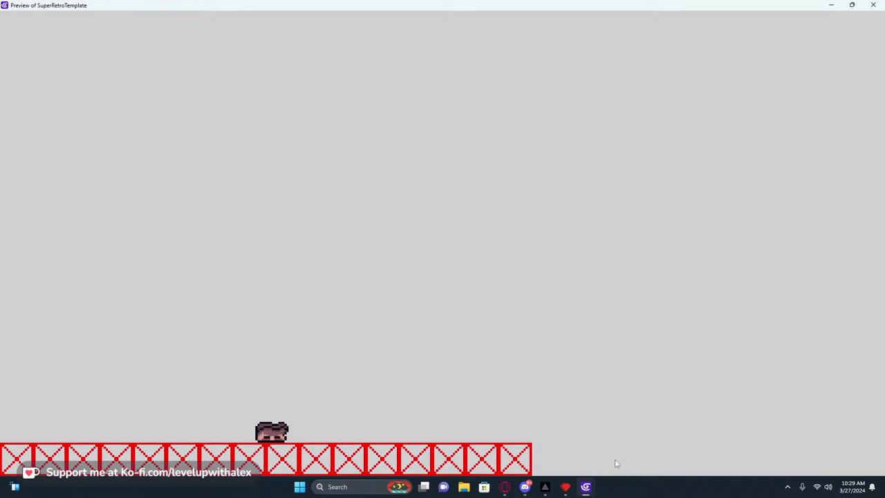
click(875, 5)
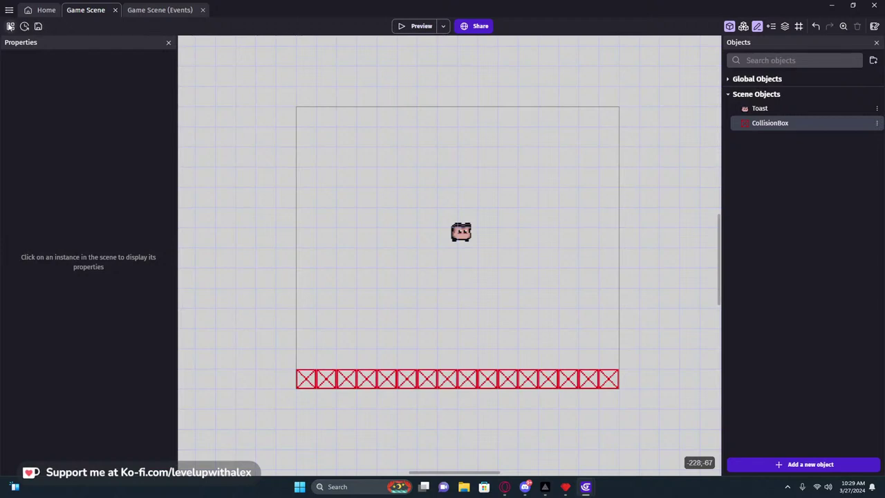
Set the game resolution resize mode to "No changes to the game size" in the game properties and apply.
click(10, 26)
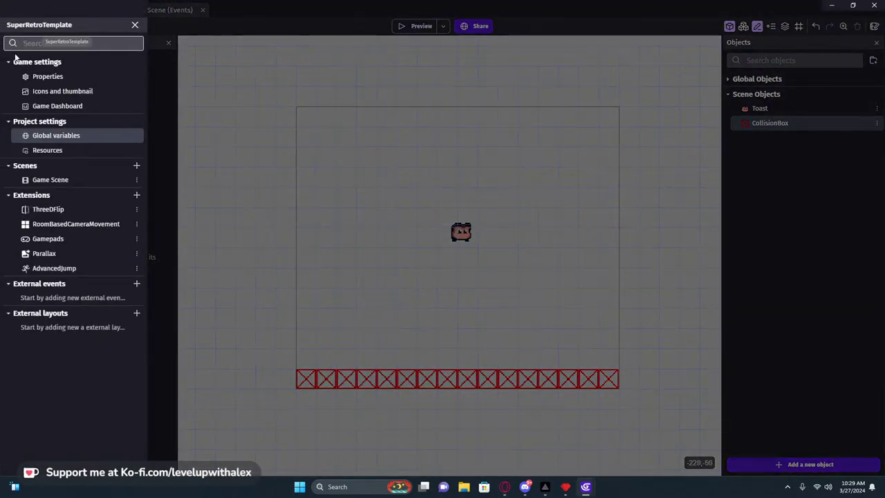
click(59, 77)
scroll(291, 248, down, 3)
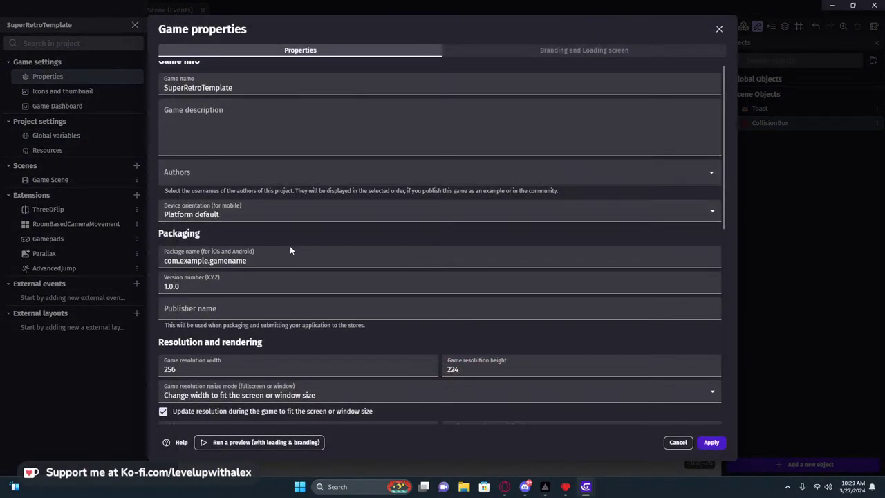
scroll(291, 248, down, 2)
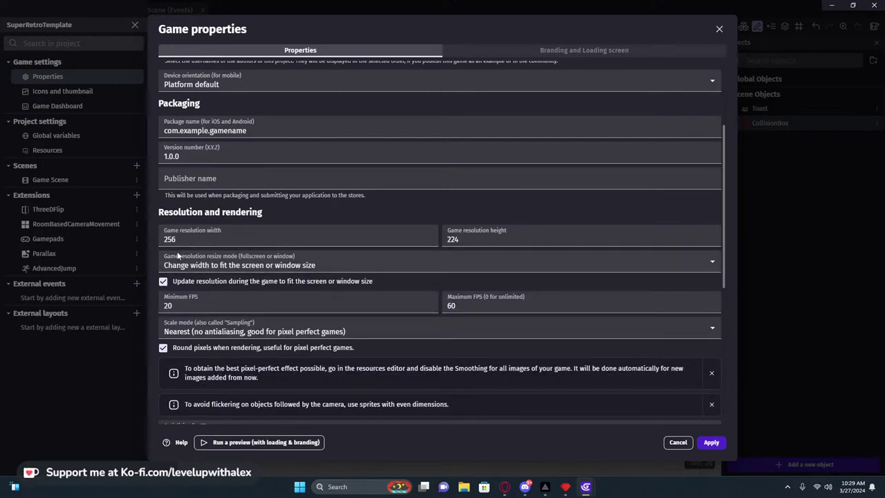
click(228, 267)
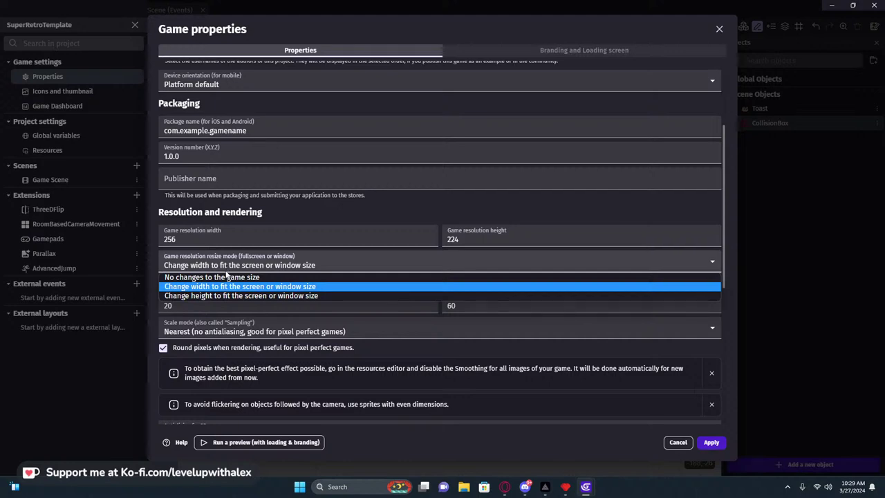
click(228, 278)
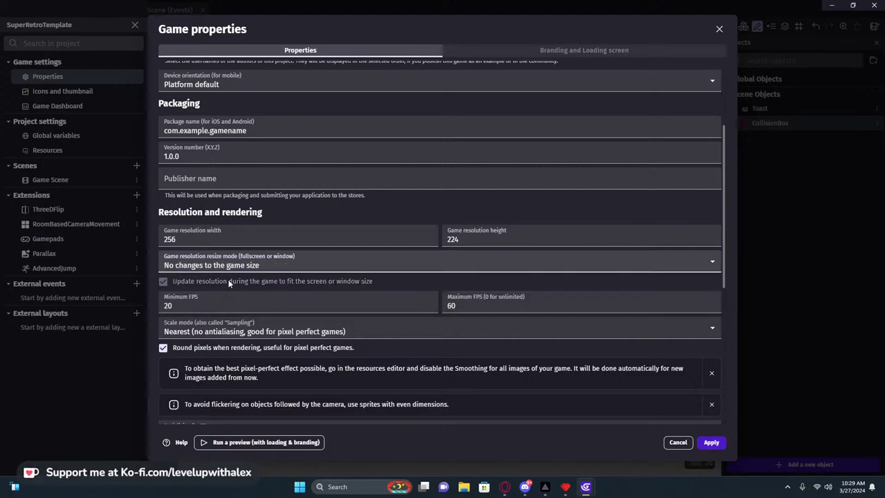
click(712, 443)
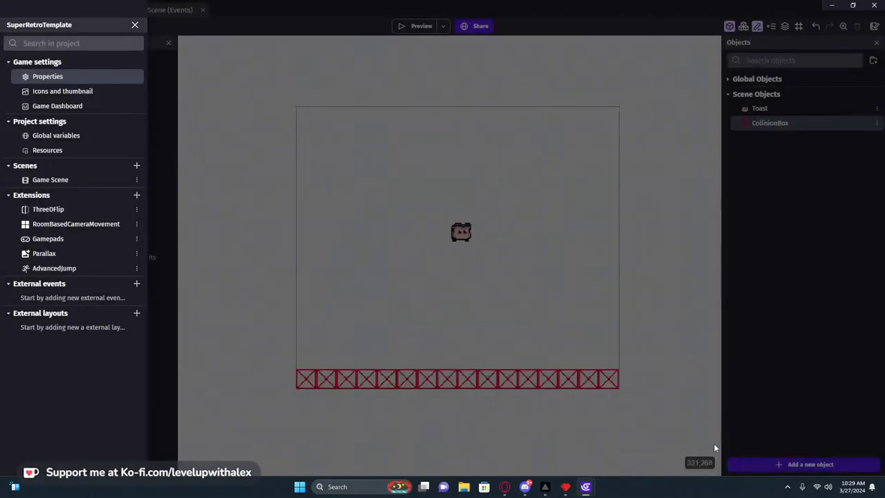
Preview the game maximized to examine how the fixed-size view and Toast on the floor appear, and close the preview.
key(F5)
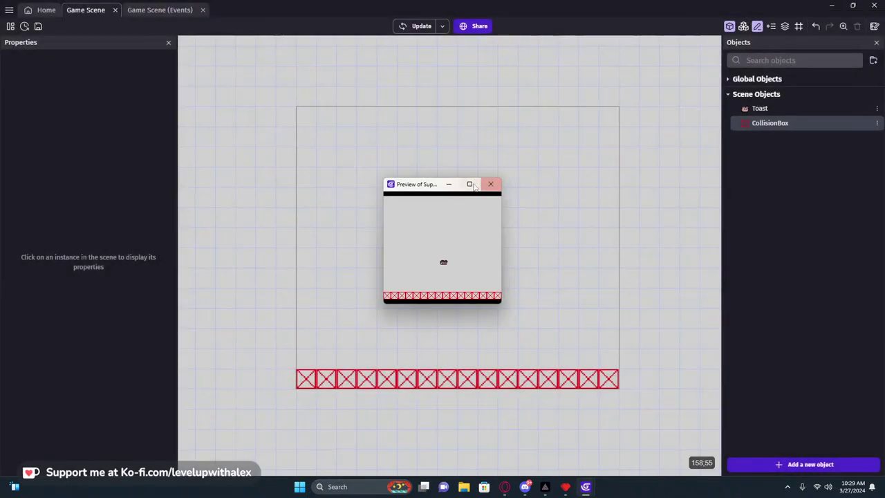
click(471, 188)
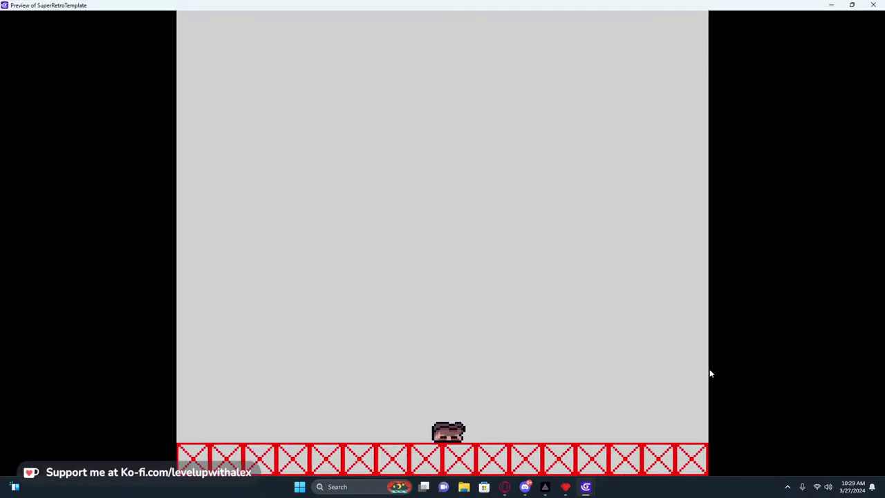
key(Down)
key(Down)
key(Down)
key(Down)
mouse_move(855, 7)
key(Down)
click(873, 5)
Set the game resolution to 320 by 180 in the game properties, apply it and return to the scene.
click(12, 10)
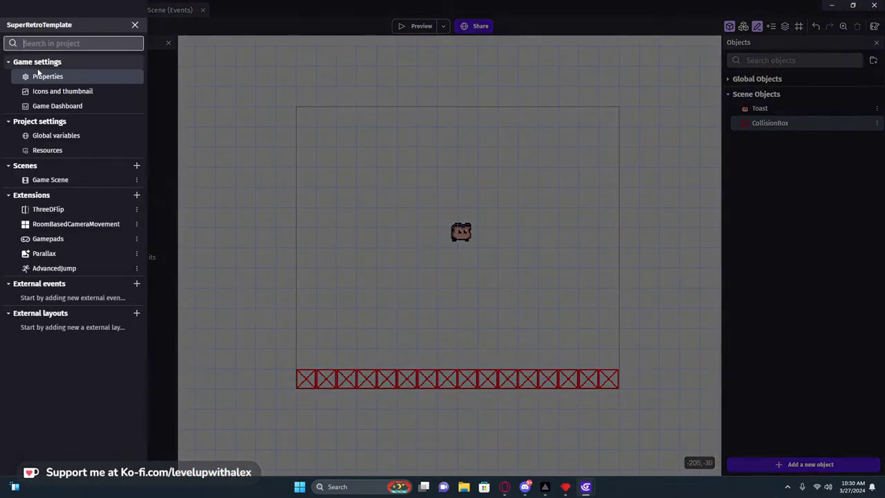
click(43, 76)
scroll(298, 230, down, 3)
drag(200, 239, 130, 239)
text(3)
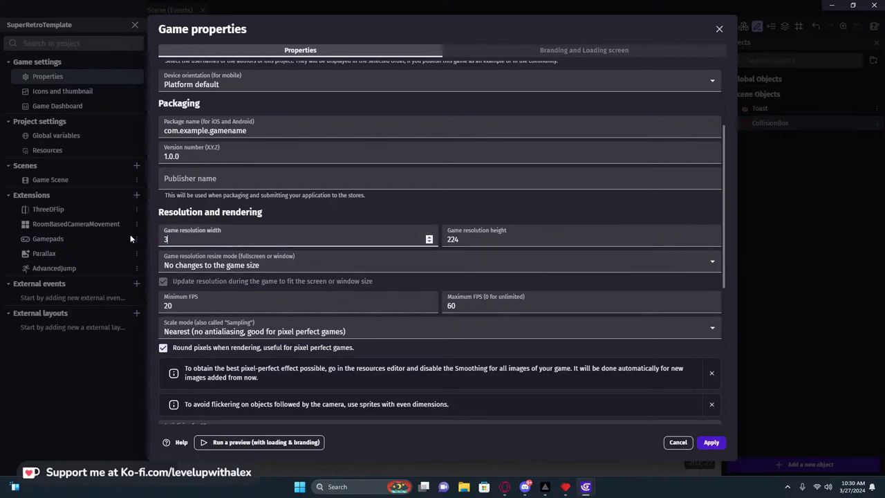
text(20)
key(Tab)
text(18)
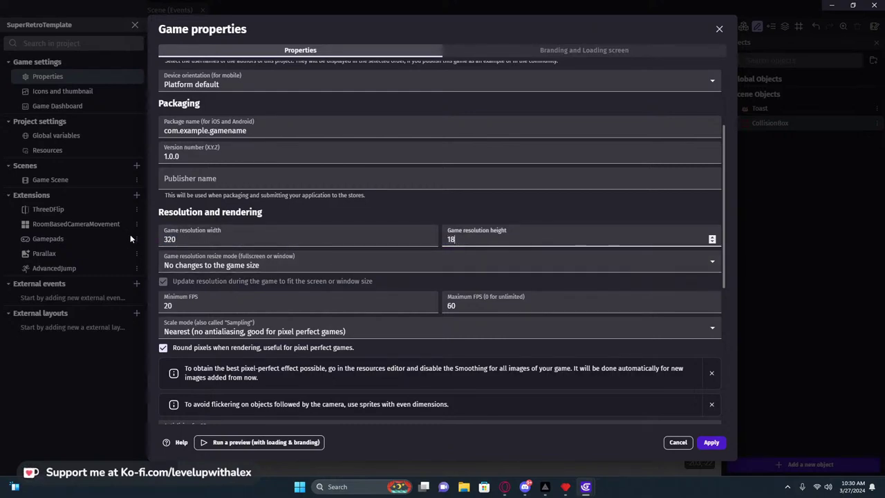
text(0)
click(711, 442)
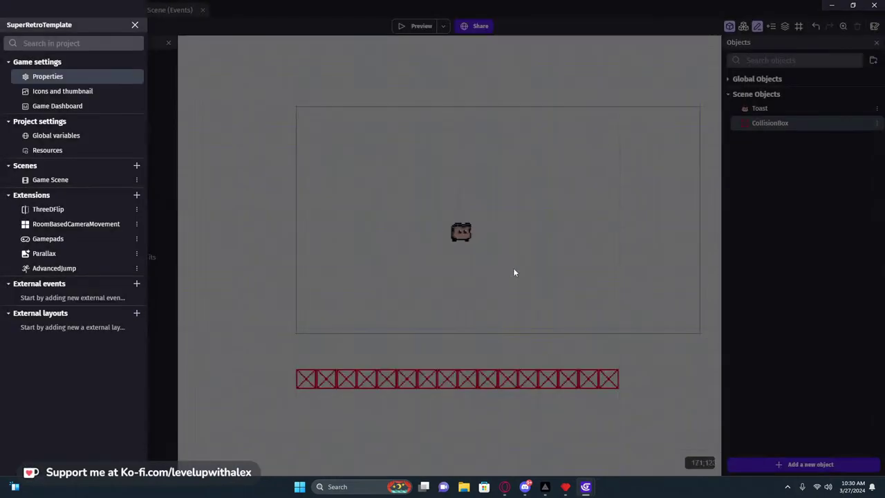
click(513, 269)
Move the CollisionBox floor up to Y 160, check the widescreen view in a maximized preview and close it.
click(391, 379)
drag(391, 379, 390, 319)
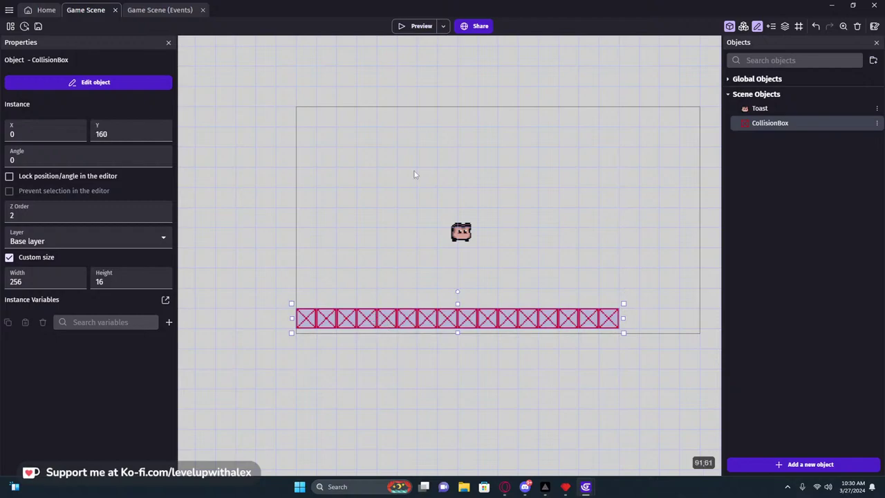
click(420, 26)
click(484, 194)
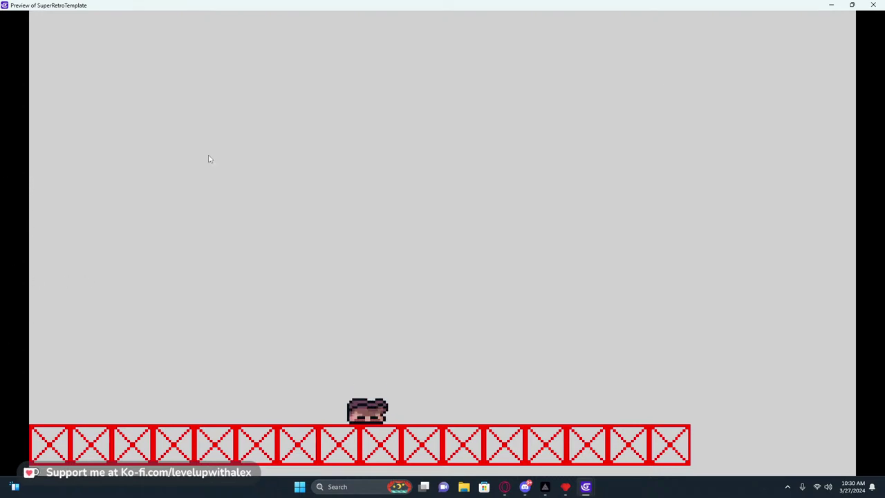
click(874, 5)
Set the game resolution height to 240 in the game properties and apply.
click(10, 10)
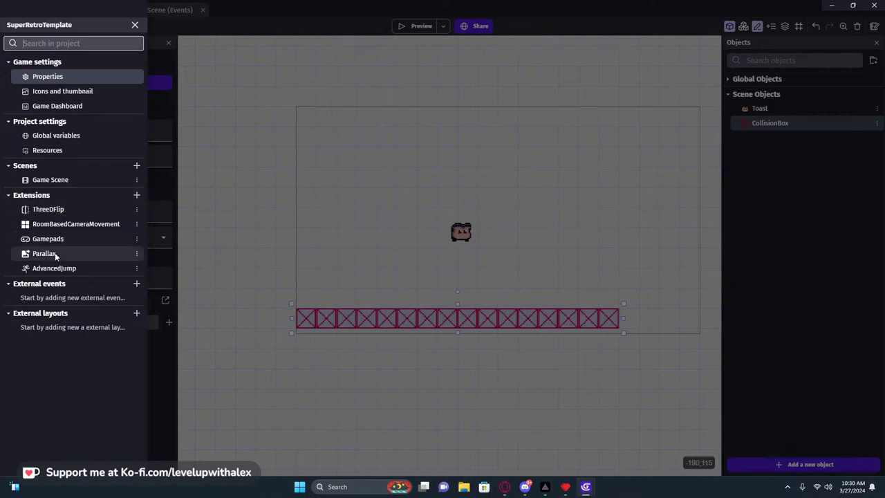
click(51, 77)
double_click(451, 378)
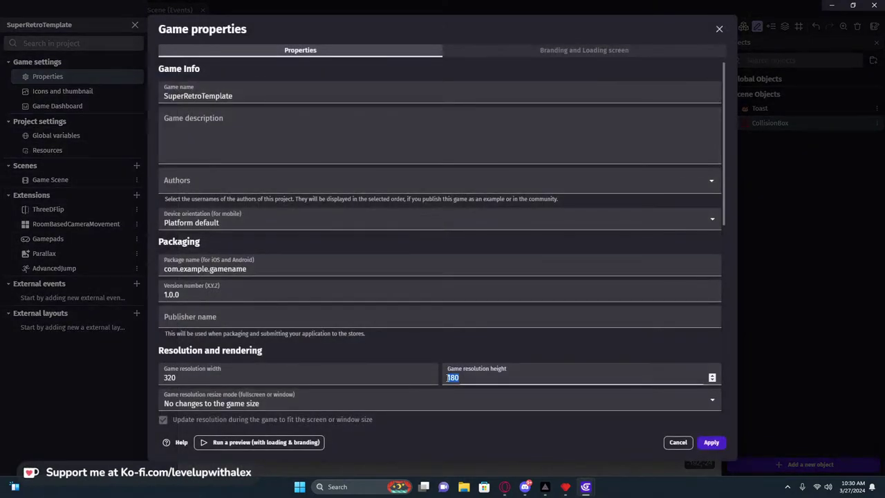
text(240)
click(711, 443)
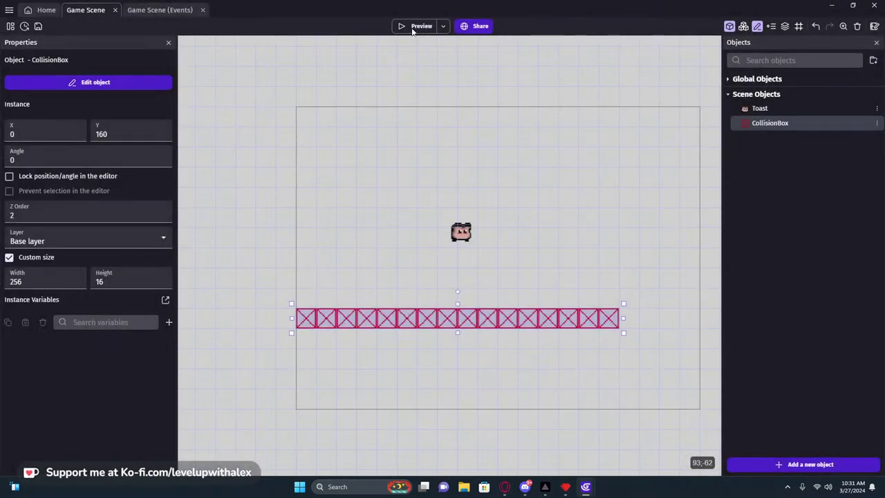
Preview the scene maximized to examine the 320 by 240 view, and close the preview.
click(417, 27)
click(486, 182)
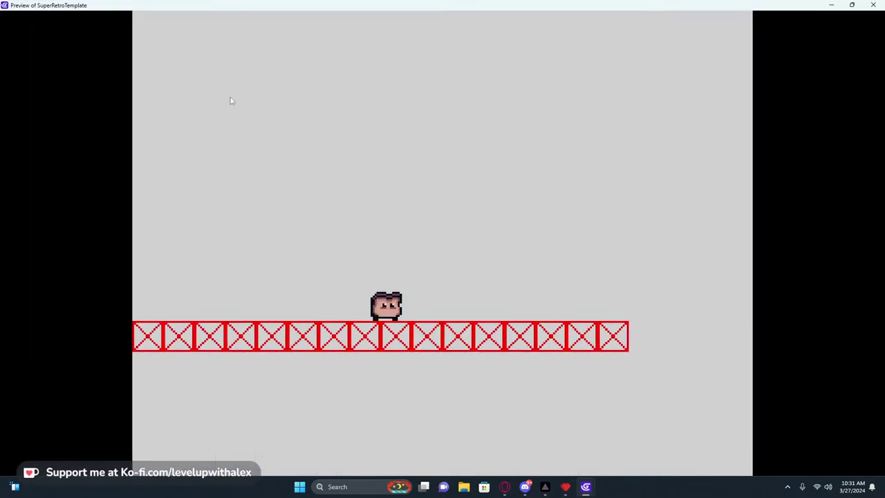
click(877, 4)
Enter a game resolution of 256 by 240 in the game properties.
click(14, 9)
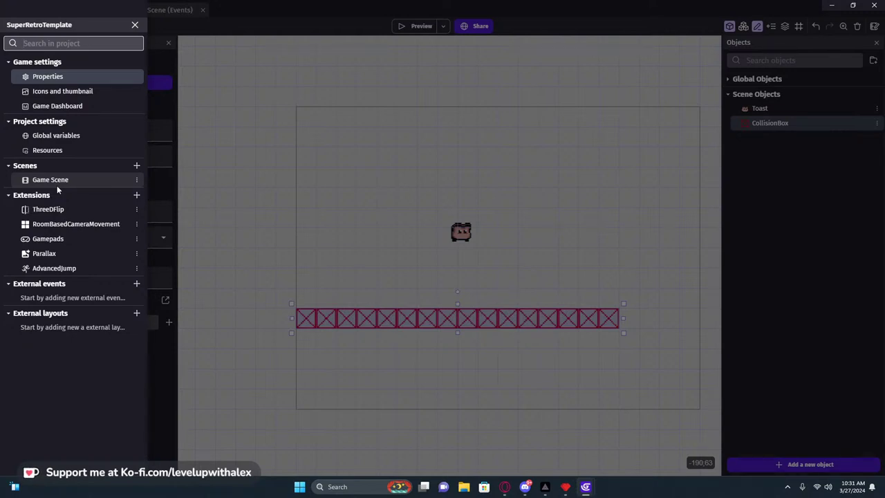
click(47, 76)
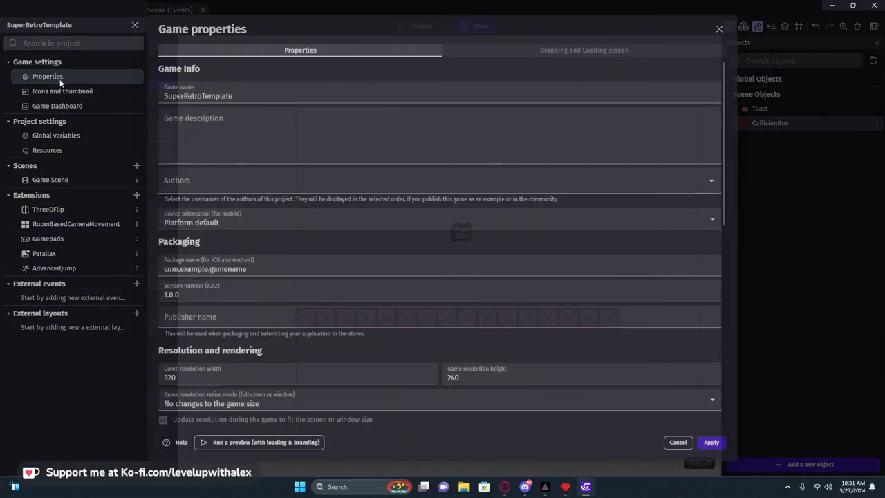
double_click(475, 378)
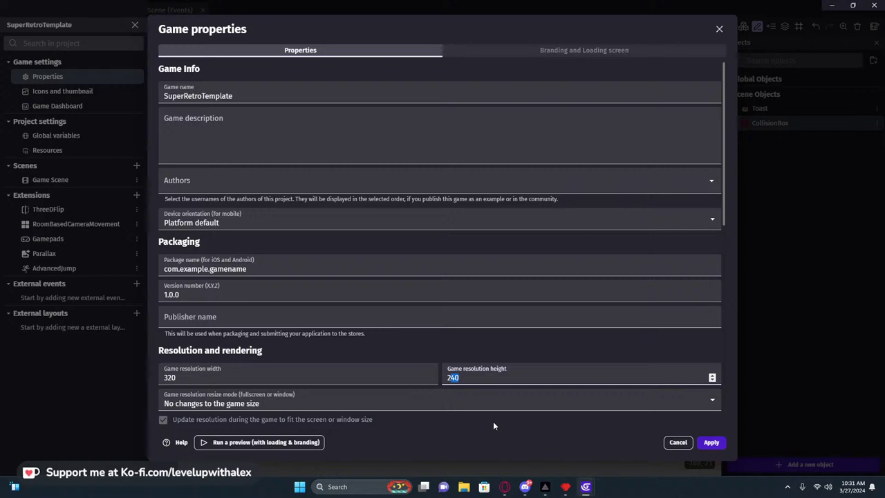
text(180)
key(shift+Tab)
text(2)
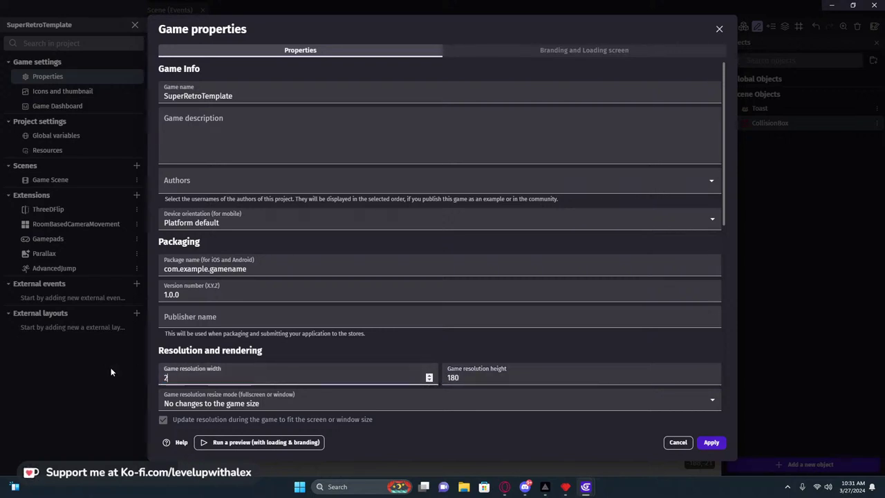
text(56)
key(Tab)
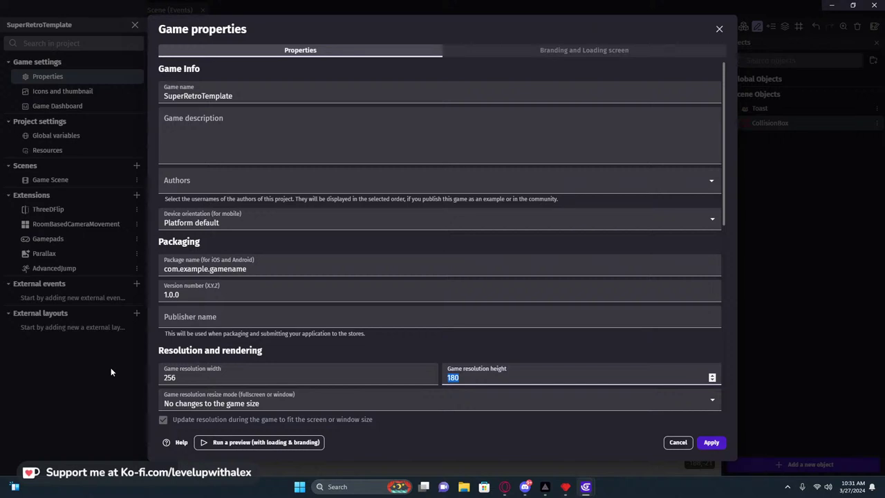
text(2400)
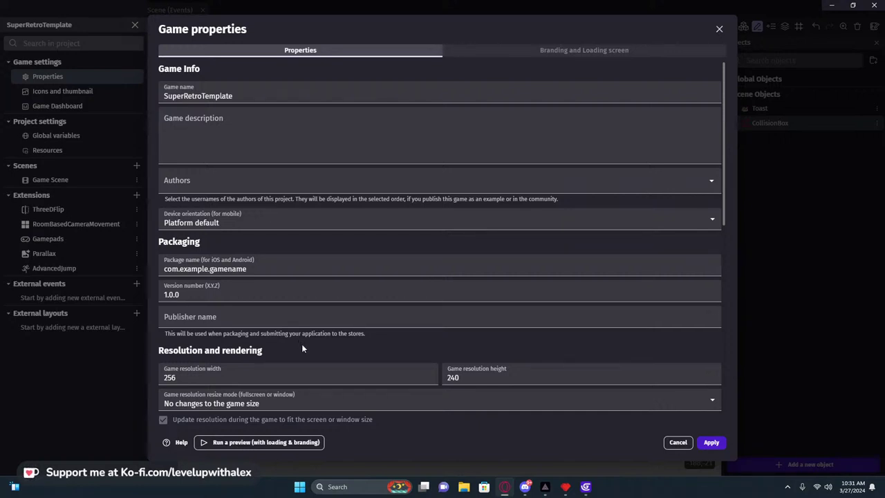
Set the game resolution height to 224, apply the game properties and return to the scene.
drag(459, 378, 451, 378)
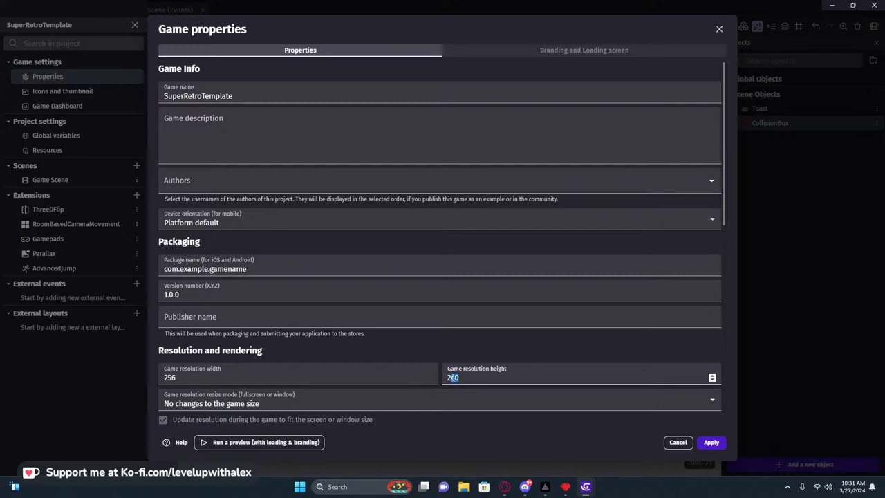
text(24)
click(707, 442)
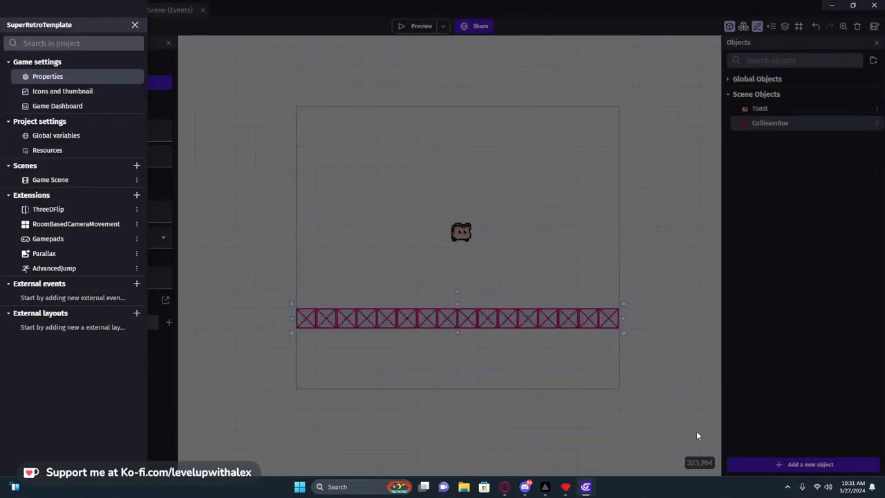
click(657, 265)
Check the 256 by 224 view in a maximized preview, close it, and move the CollisionBox floor down to Y 192.
click(401, 26)
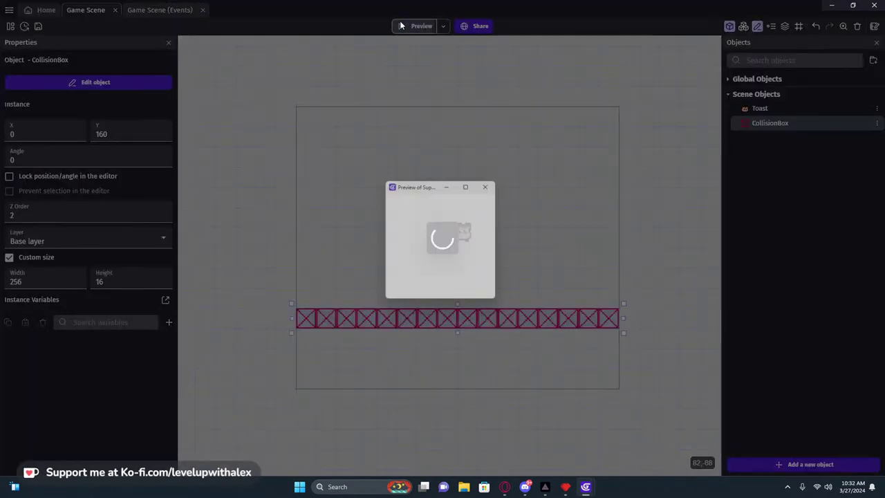
click(469, 185)
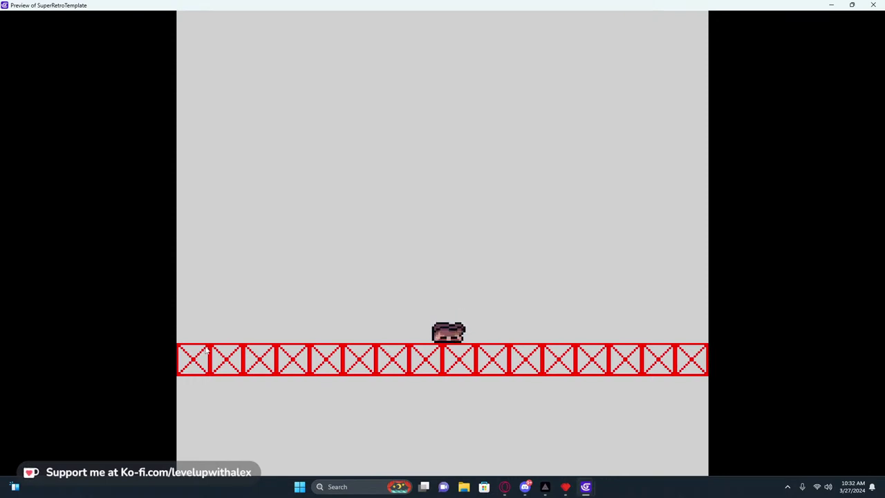
click(875, 5)
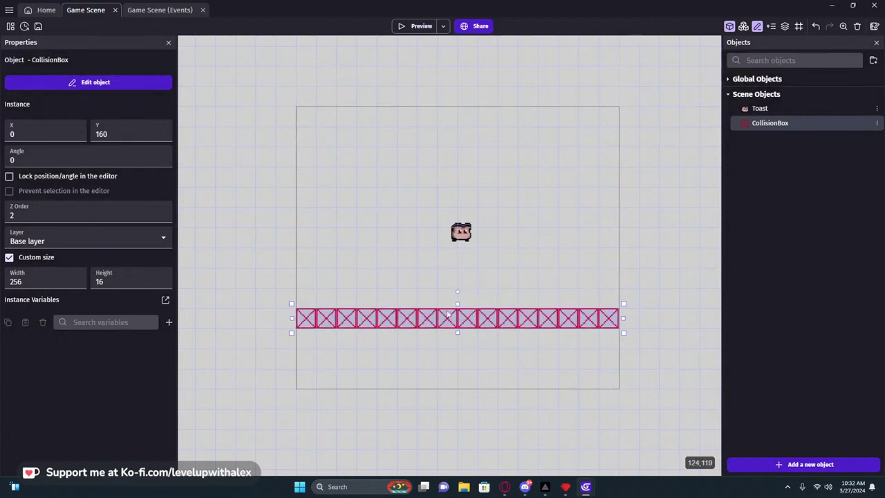
drag(455, 333, 455, 372)
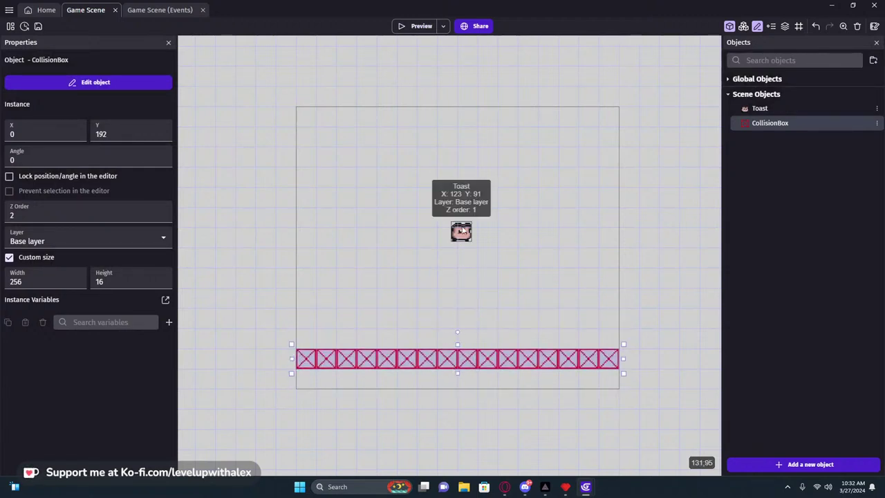
Move Toast down to just above the middle of the CollisionBox floor, and switch to the Game Scene events.
drag(462, 233, 446, 299)
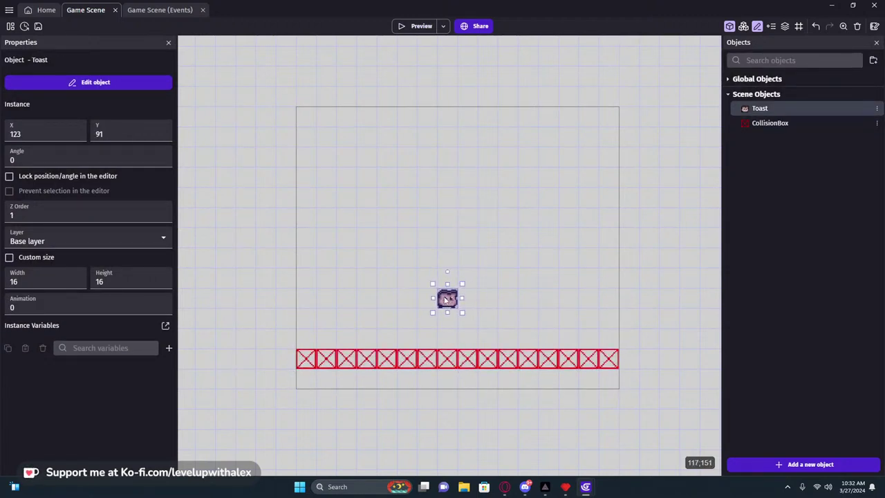
click(475, 324)
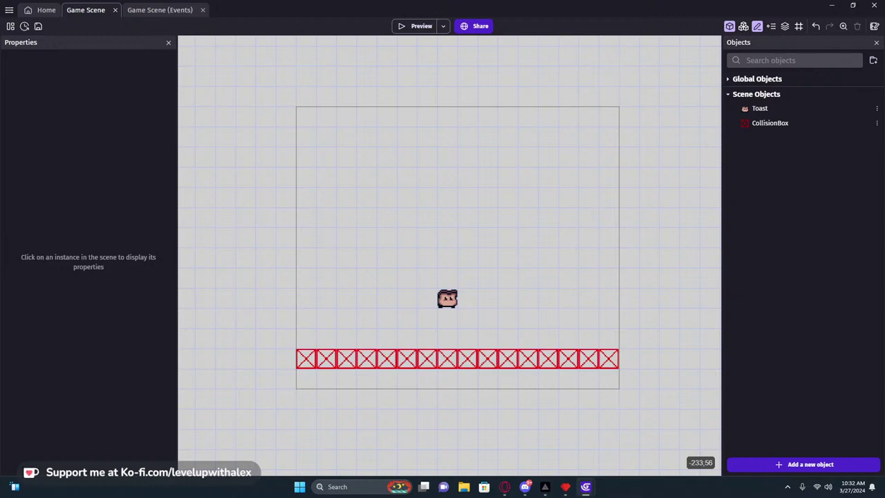
click(154, 11)
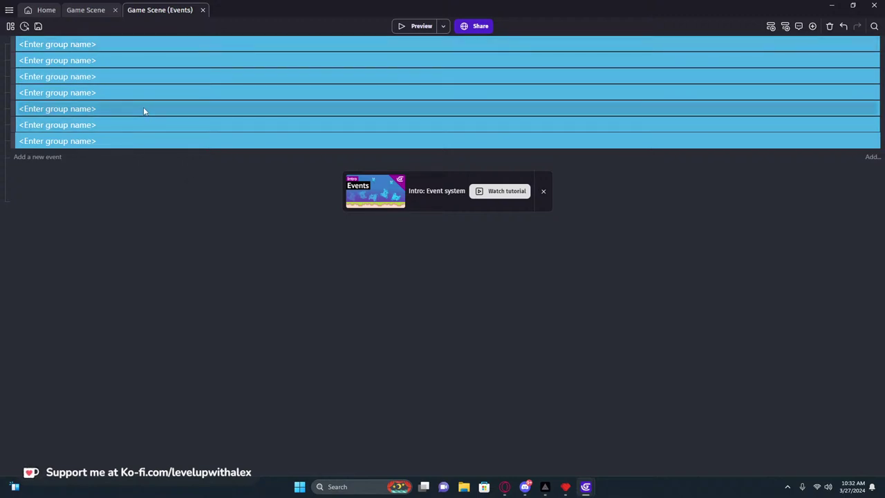
Delete the surplus empty event groups until only one unnamed group remains in the events sheet.
key(Delete)
click(12, 43)
key(Delete)
click(12, 43)
key(Delete)
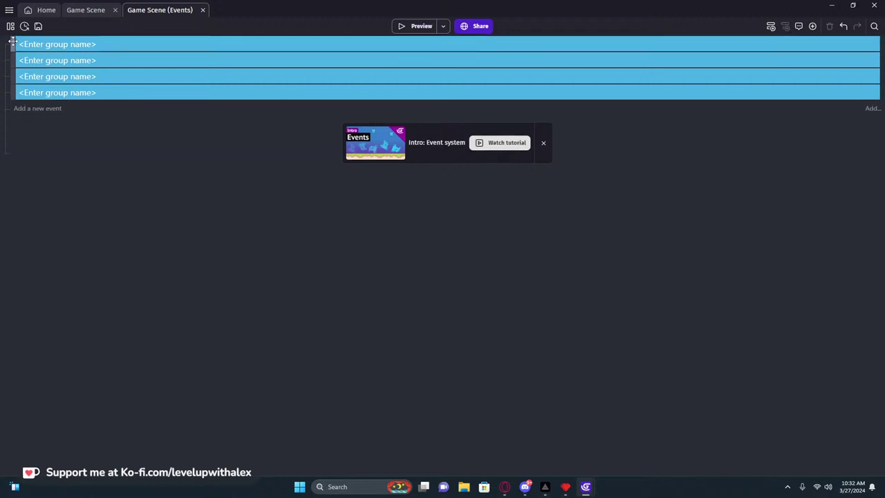
click(13, 44)
key(Delete)
click(12, 43)
key(Delete)
key(Delete)
click(25, 65)
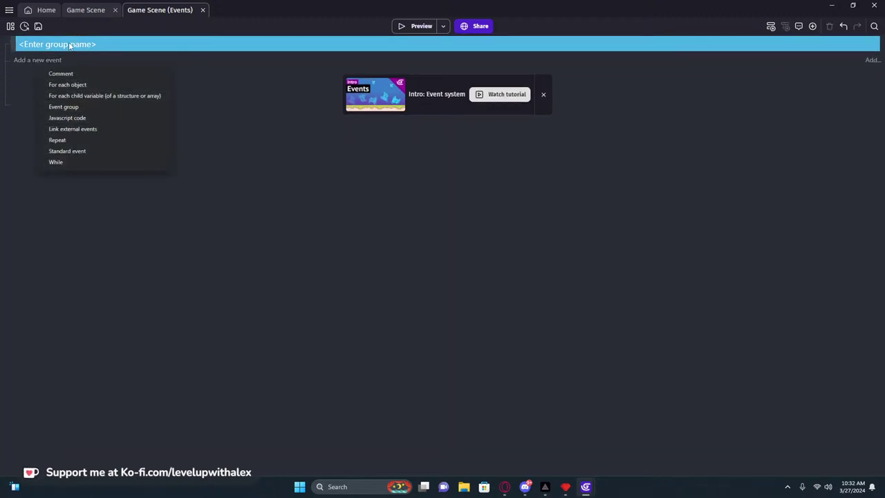
Paste four copies of the empty event group to make five groups in total.
click(18, 48)
click(18, 49)
key(ctrl+v)
key(ctrl+v)
key(ctrl+v)
key(ctrl+v)
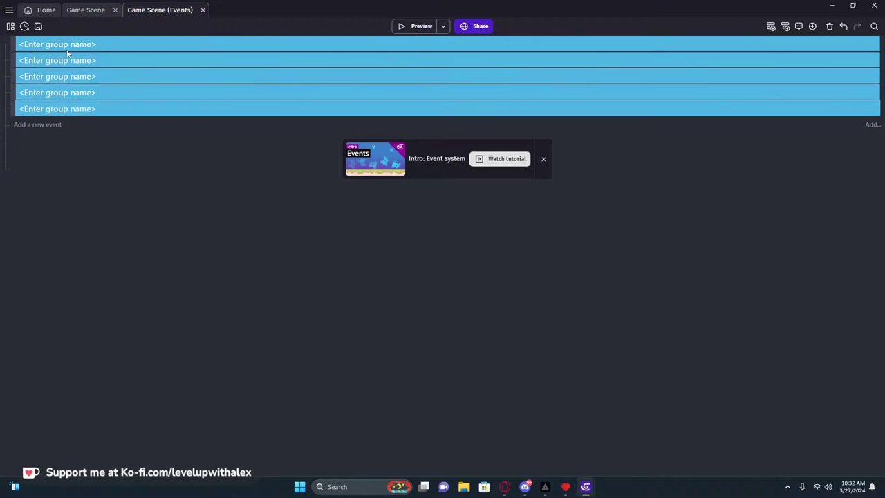
Enter Init as the start of the first event group's name.
click(86, 43)
click(87, 44)
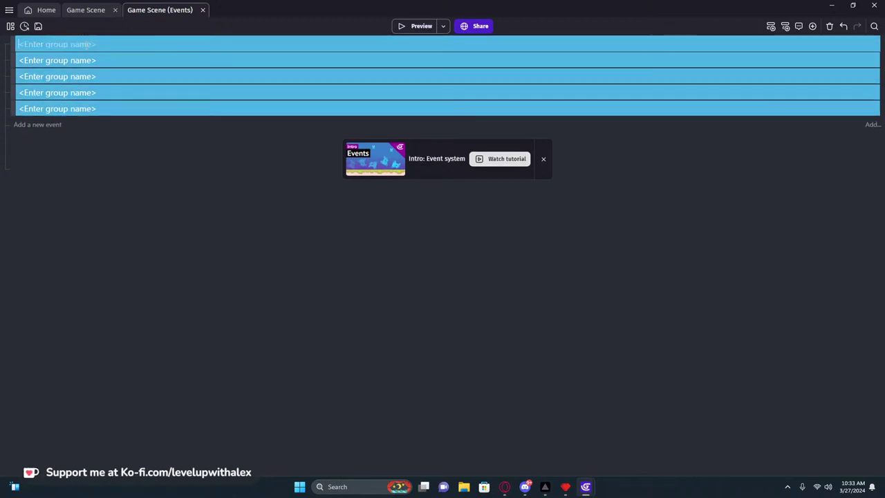
text(Initilize)
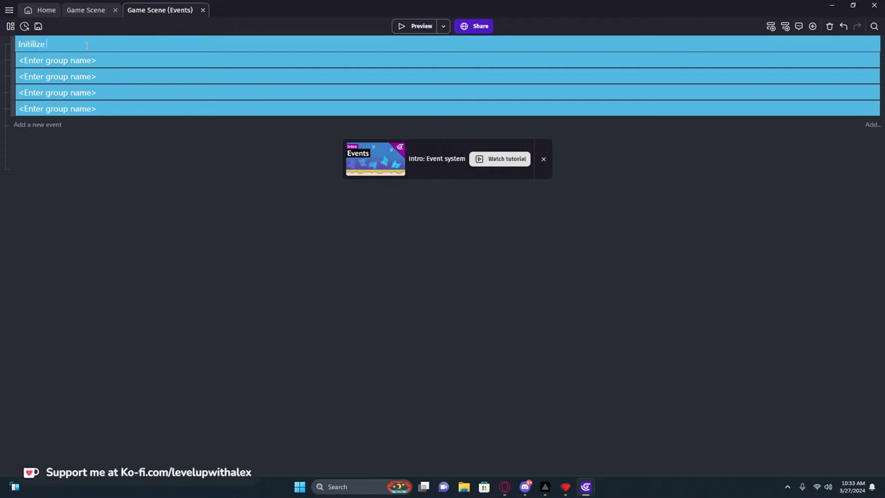
key(BackSpace)
text(Beginning)
key(BackSpace)
key(BackSpace)
key(BackSpace)
key(BackSpace)
key(BackSpace)
key(BackSpace)
key(BackSpace)
key(BackSpace)
key(BackSpace)
key(BackSpace)
text(Init )
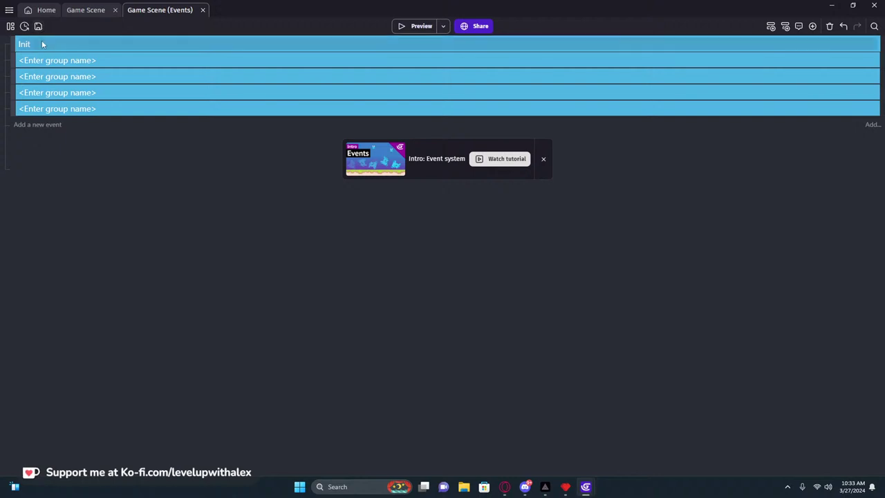
Complete the first event group's name as Init - Config Setup.
text(- Confi)
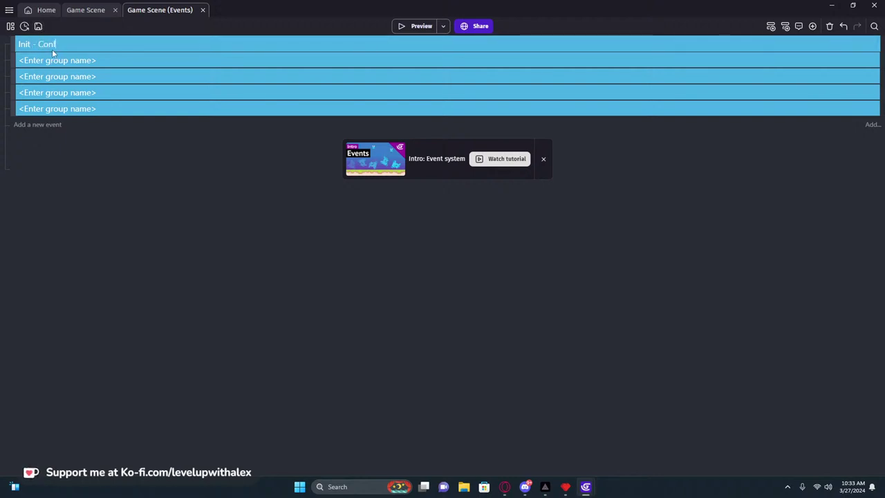
text(g Setup)
key(Tab)
key(Tab)
key(Tab)
key(Tab)
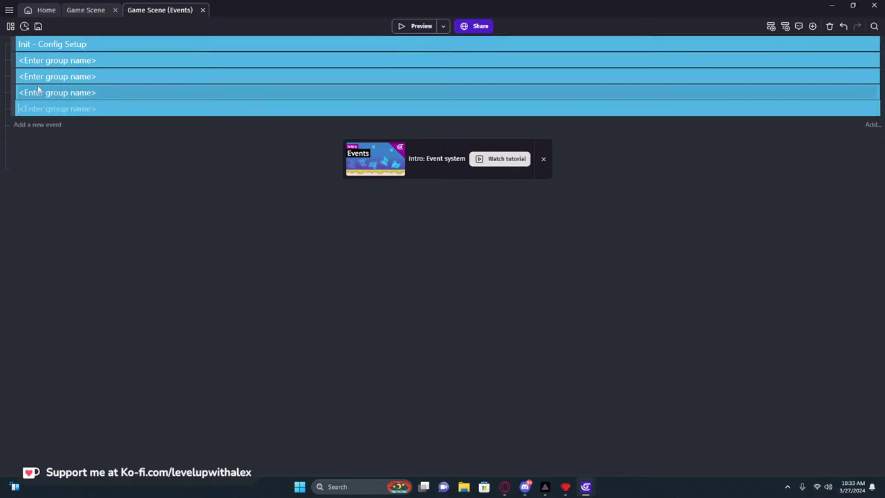
Name the second event group Camera Controllers.
click(39, 61)
text(Camera)
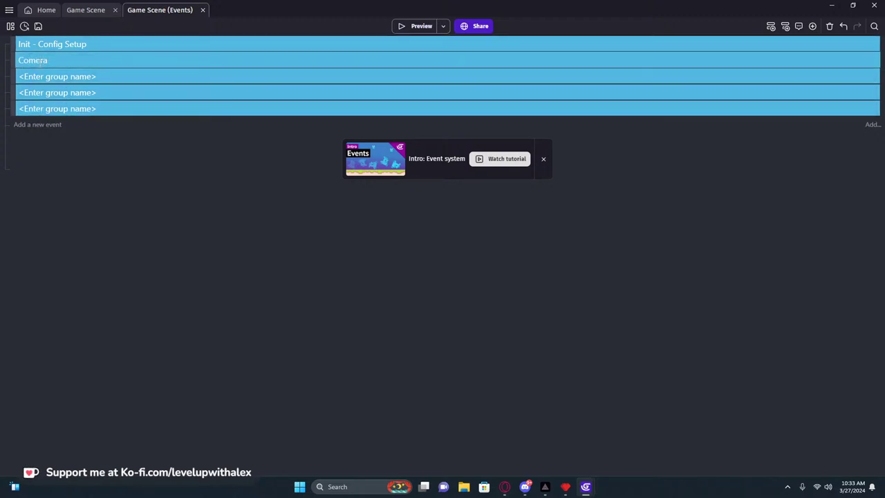
text( Manager)
key(shift+Left)
key(shift+Left)
key(shift+Left)
key(shift+Left)
key(shift+Left)
key(shift+Left)
key(shift+Left)
key(shift+Left)
key(shift+Left)
text(a Con)
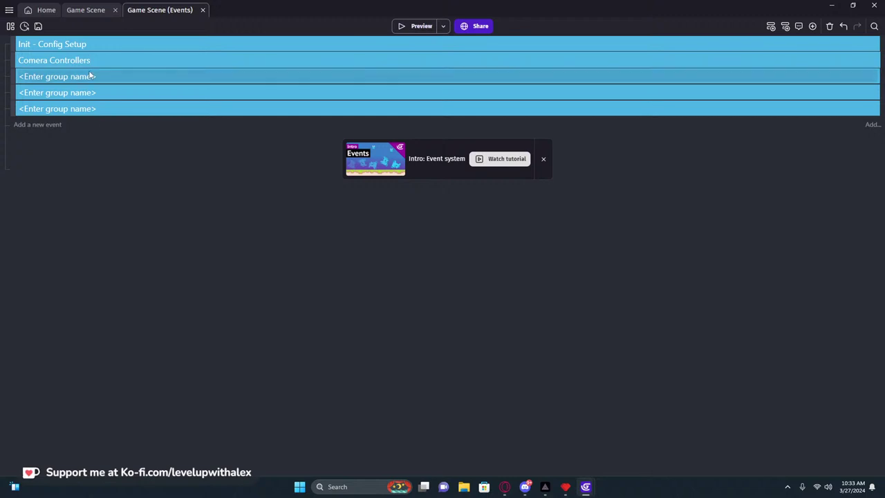
double_click(31, 60)
text(Camera)
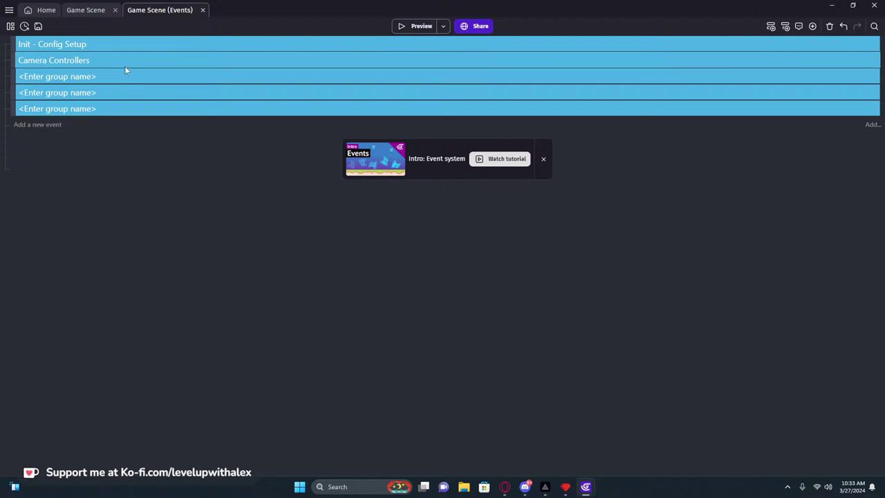
Name the last event group Game Mechanics.
click(69, 108)
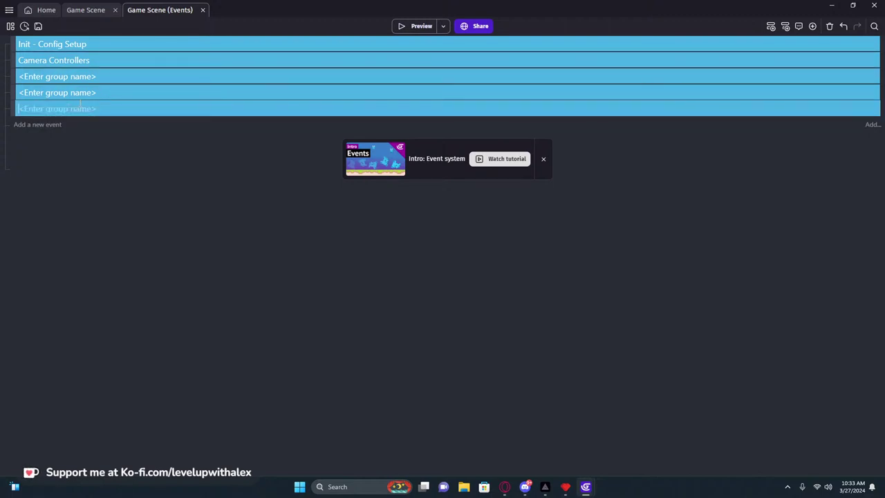
text(Game C)
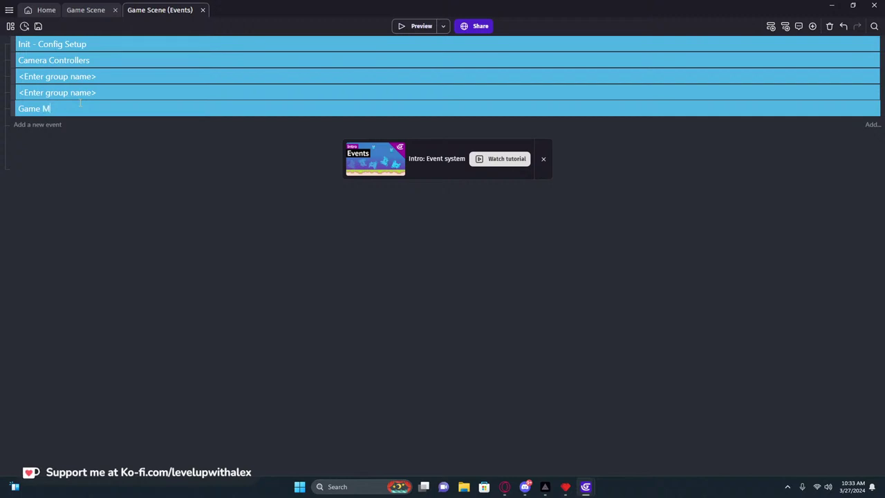
text(echanics)
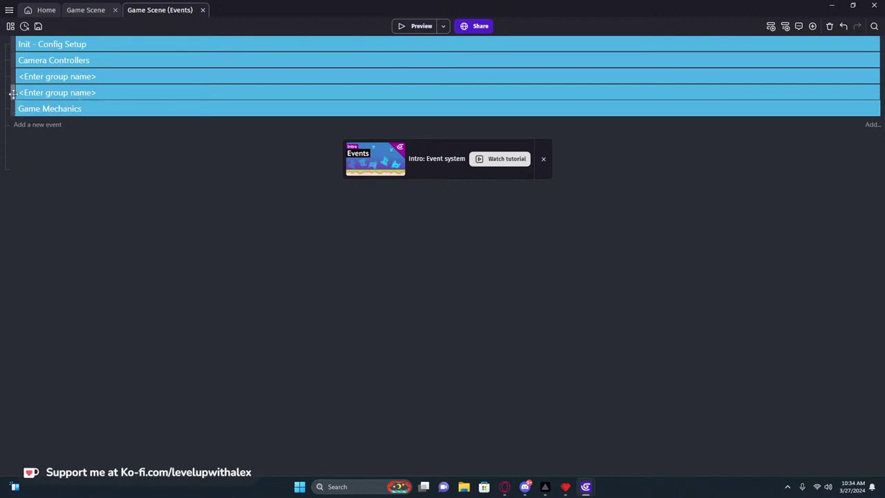
Nest the fourth, still unnamed group inside Game Mechanics and name it Level End.
drag(11, 92, 31, 117)
click(50, 109)
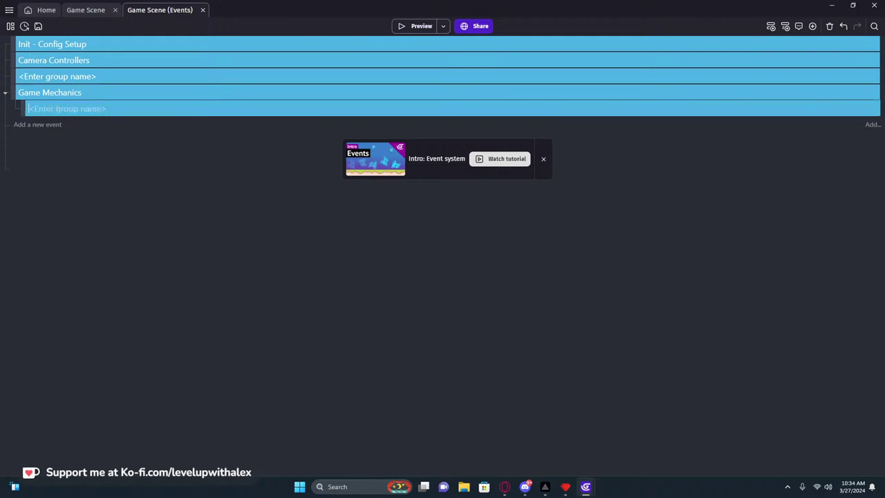
text(Level End)
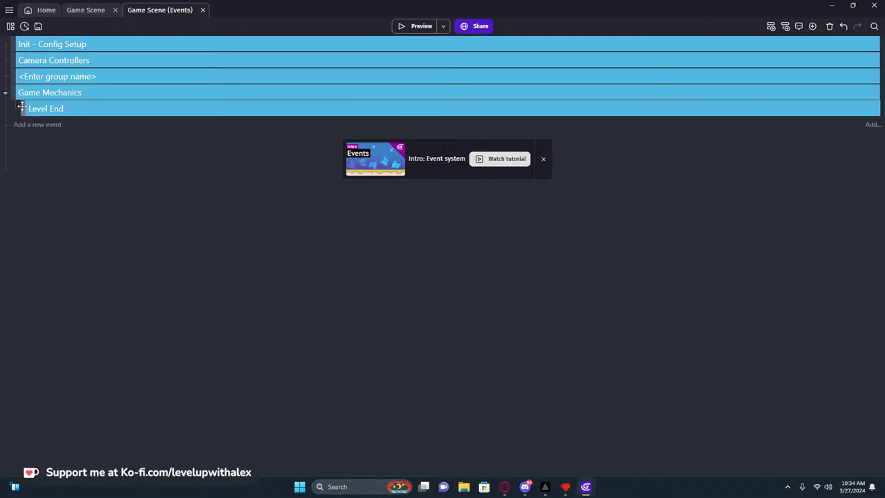
Duplicate the Level End subgroup within Game Mechanics and rename the copy Collision with Blocks.
key(ctrl+v)
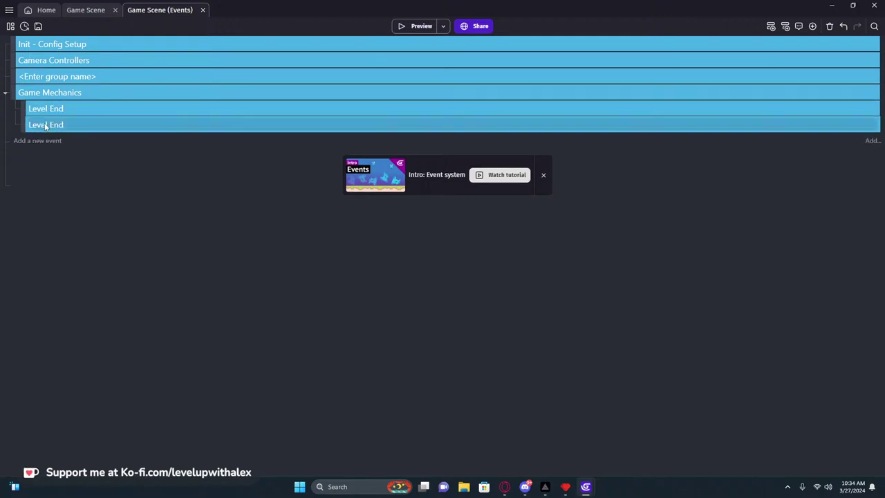
double_click(54, 127)
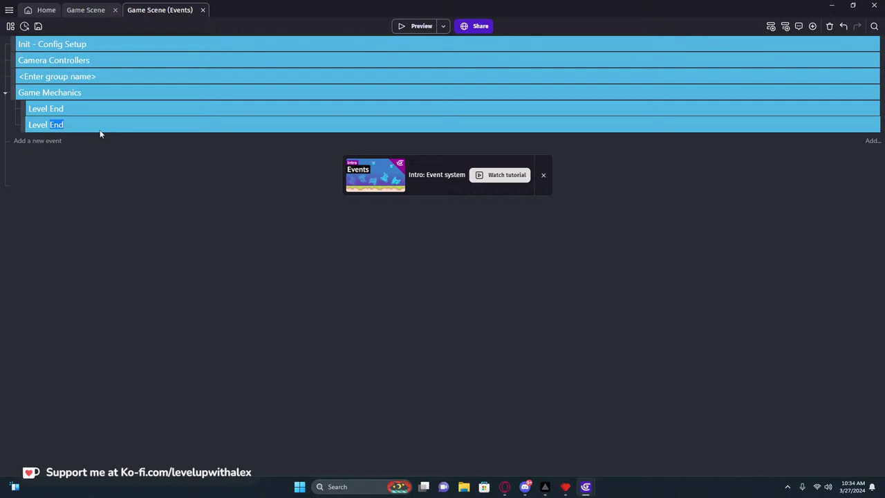
key(BackSpace)
key(BackSpace)
key(BackSpace)
text(Collis)
key(BackSpace)
key(BackSpace)
key(BackSpace)
key(BackSpace)
key(BackSpace)
key(BackSpace)
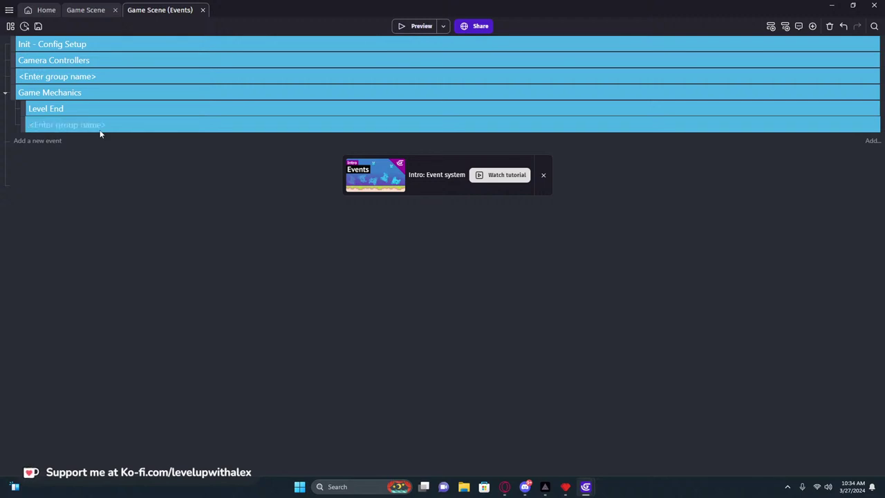
text(Collision)
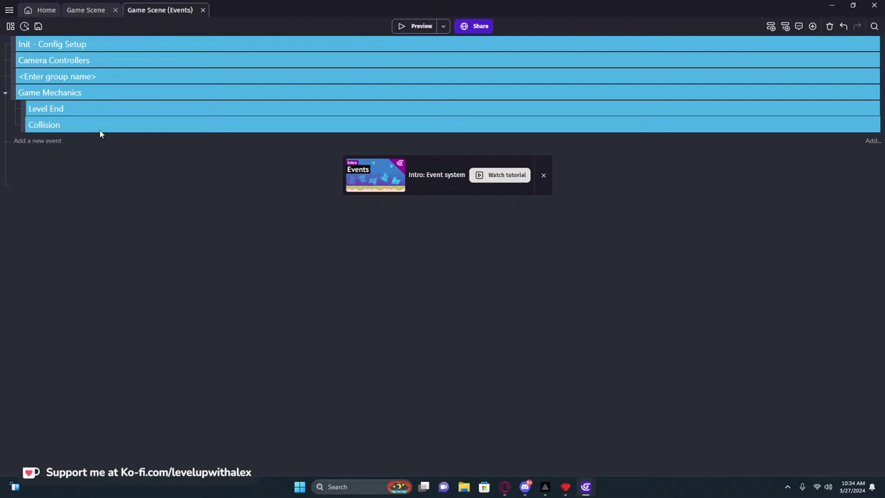
text( with Blocks)
Add another Game Mechanics subgroup named Collections, and move Collision with Blocks to be the first subgroup.
key(ctrl+v)
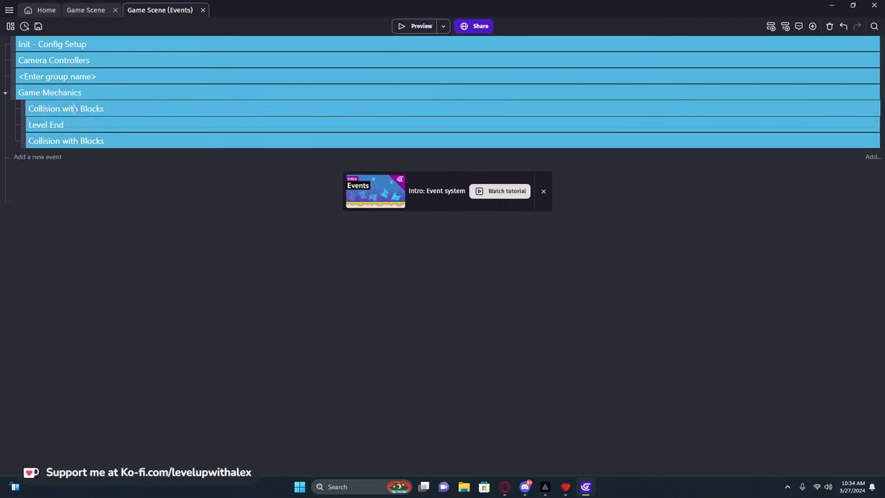
drag(104, 109, 29, 109)
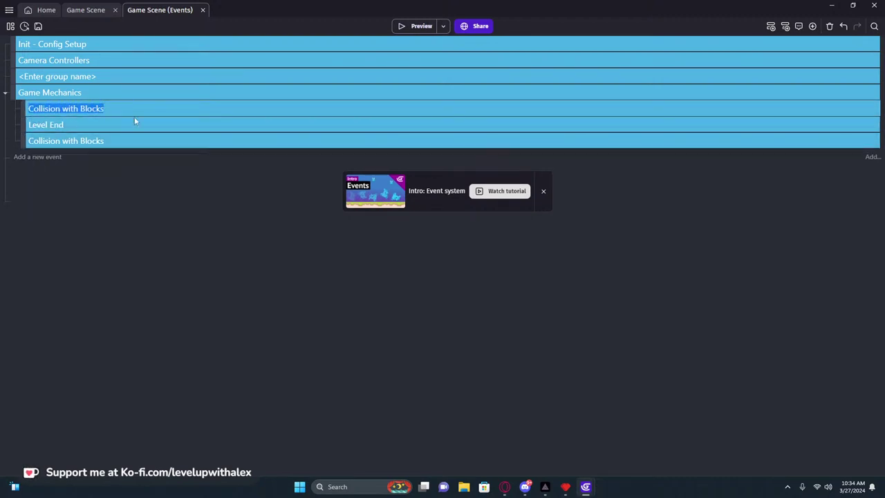
text(Ce)
key(BackSpace)
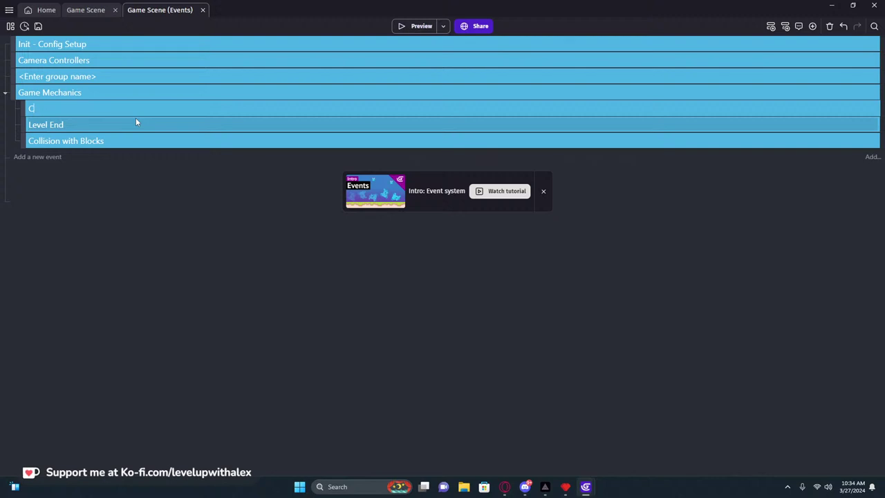
text(ollections)
key(Return)
drag(22, 147, 23, 104)
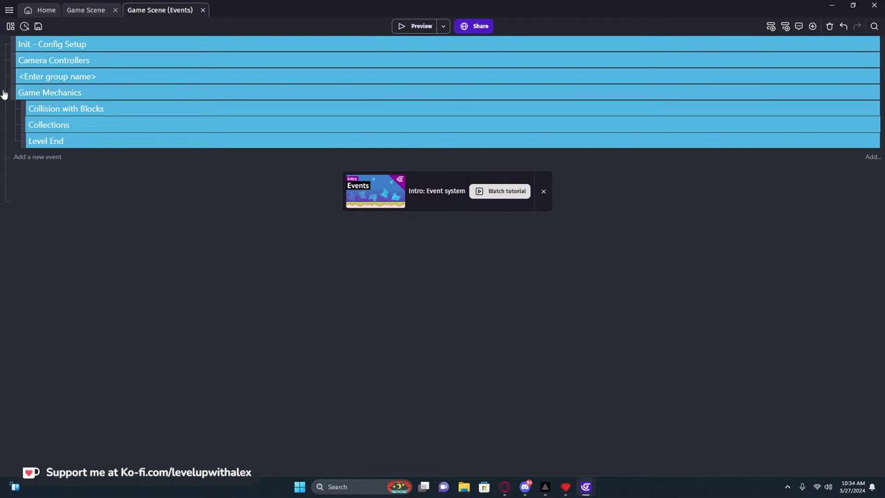
Collapse Game Mechanics, name the remaining empty group PlayerFSM, and look over the project's installed extensions.
click(4, 93)
click(113, 81)
text(P)
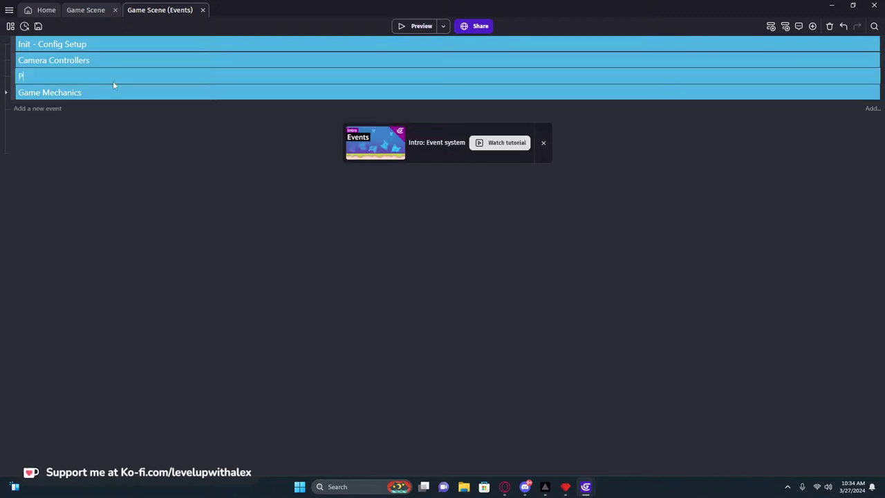
text(layerFSM)
click(13, 26)
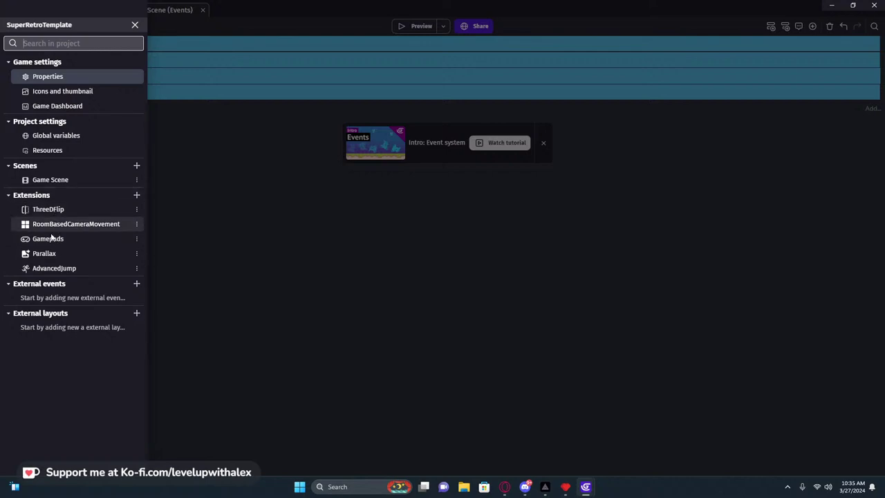
click(134, 25)
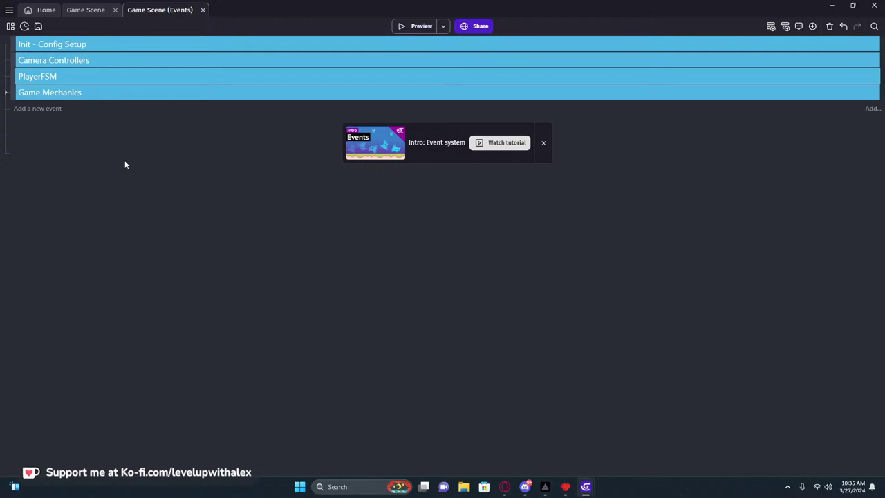
Add an empty event inside the PlayerFSM group and rename the group Player State Manager.
click(51, 114)
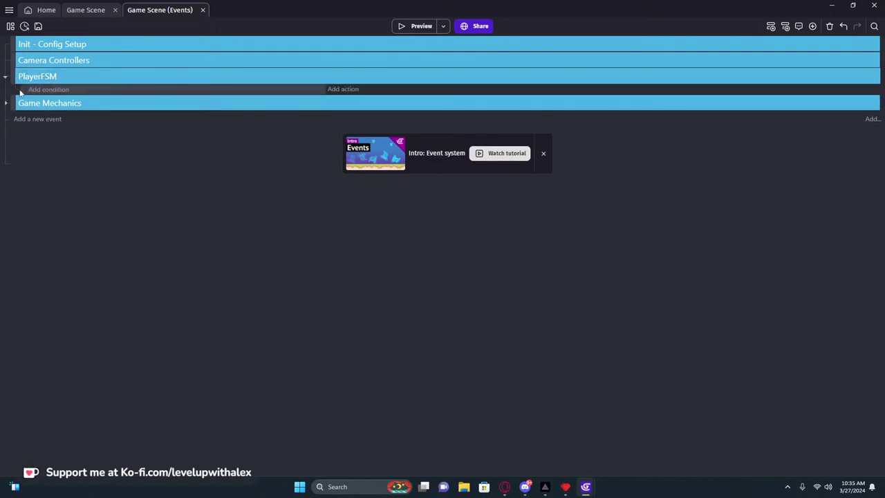
click(41, 76)
drag(40, 76, 58, 76)
text(M)
text(Sta)
text(te)
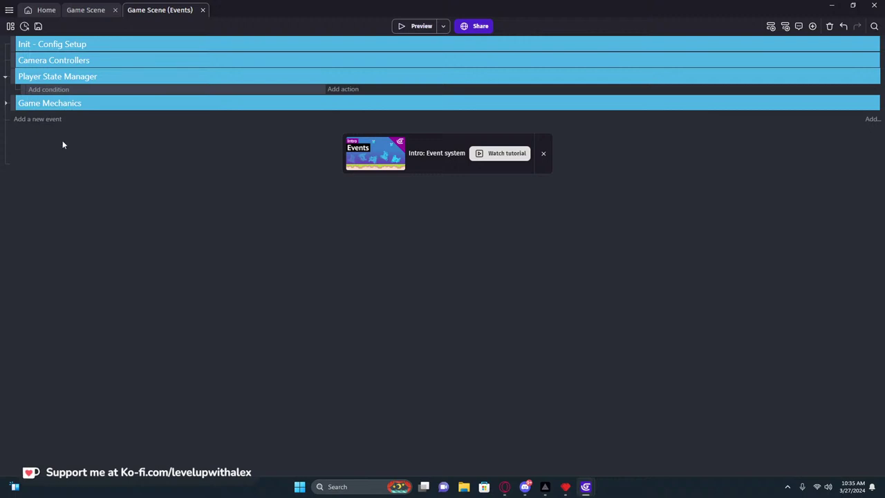
Return to the Game Scene layout and open Game Scene from the project's scene list.
click(86, 11)
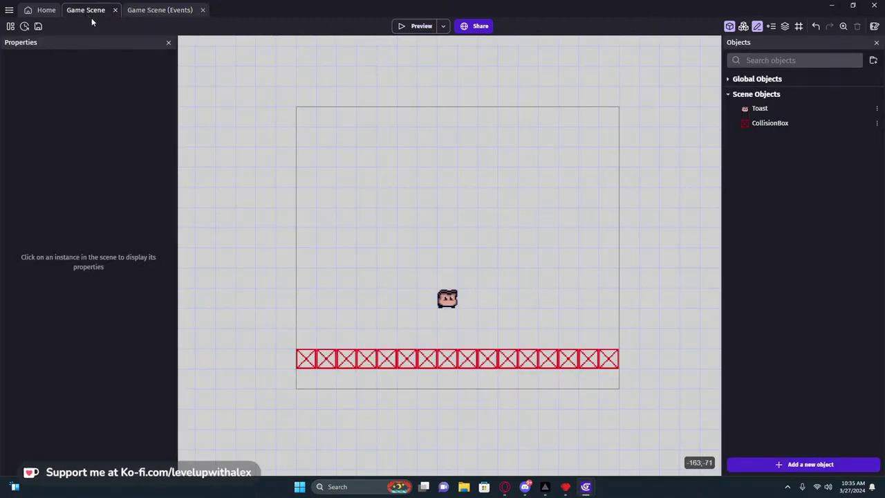
click(9, 9)
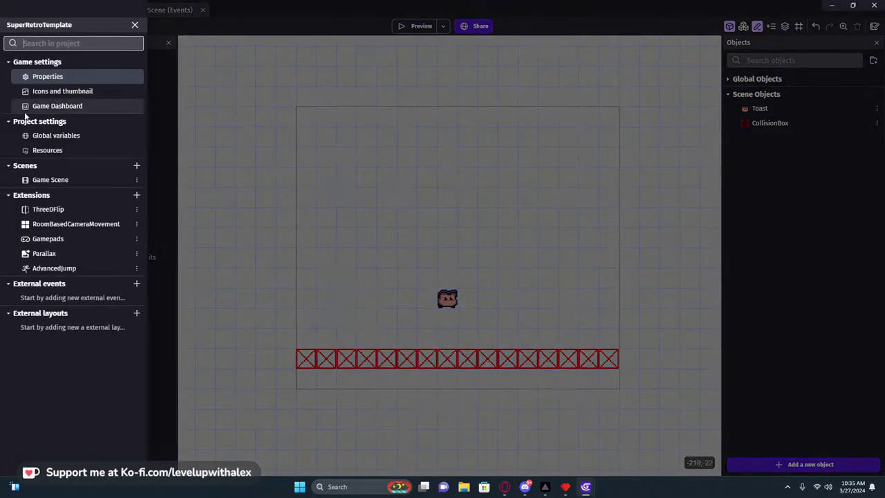
click(49, 179)
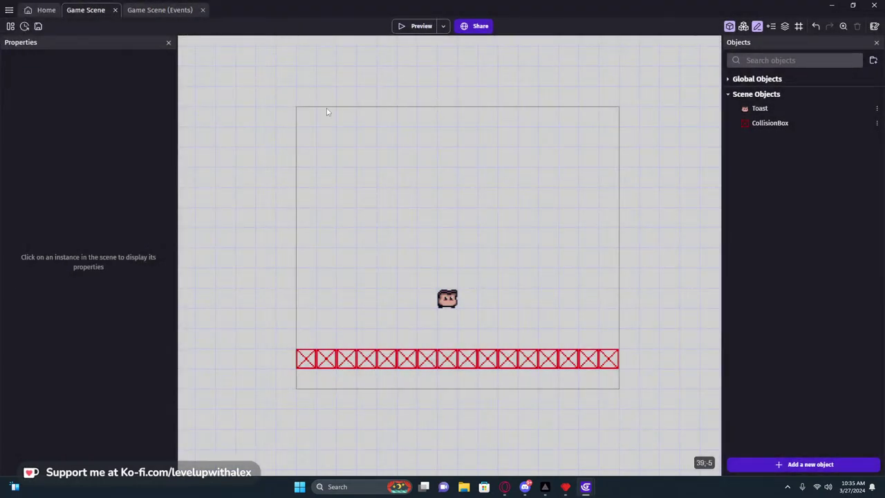
Review the Game Scene events sheet against its layout, and look over the project's external events section.
click(159, 7)
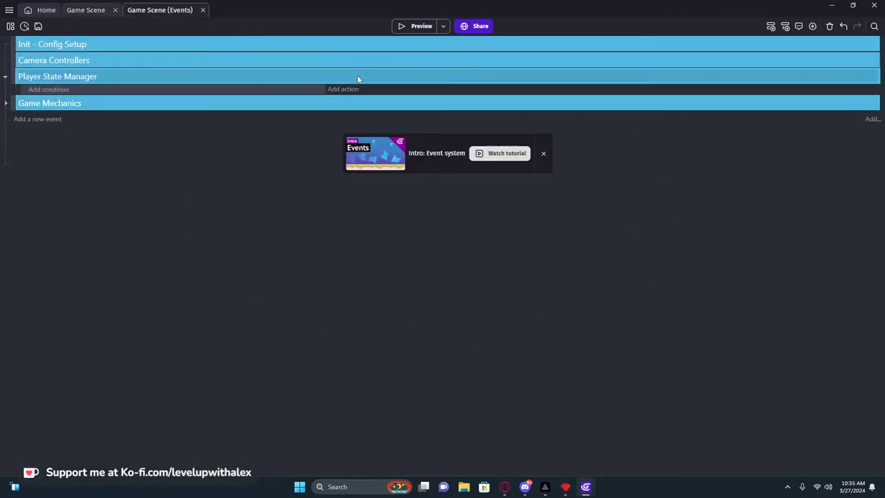
click(10, 27)
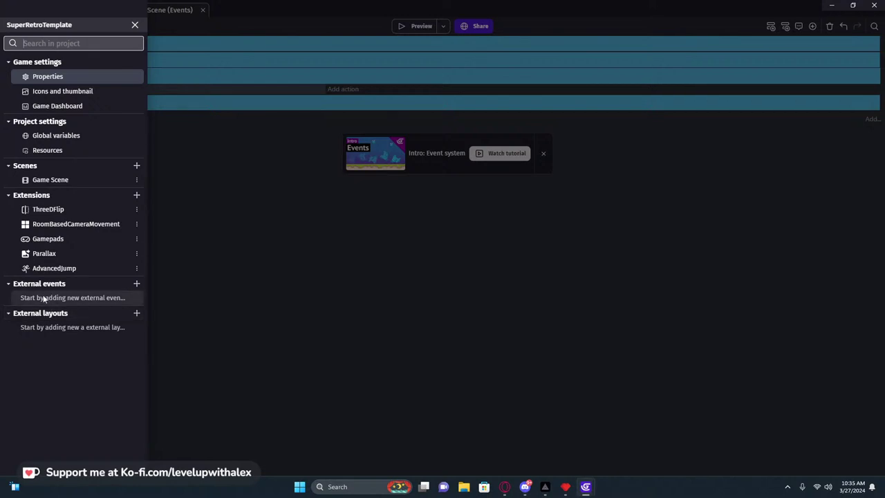
click(249, 231)
click(89, 9)
click(148, 10)
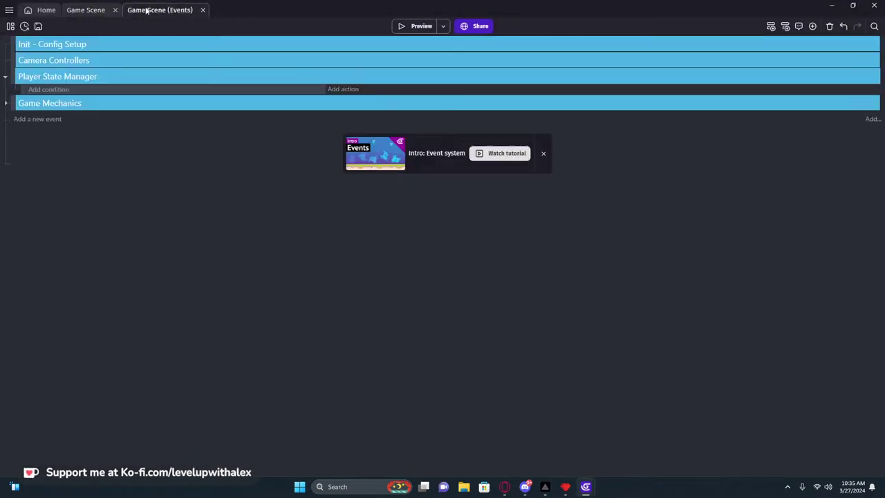
click(88, 10)
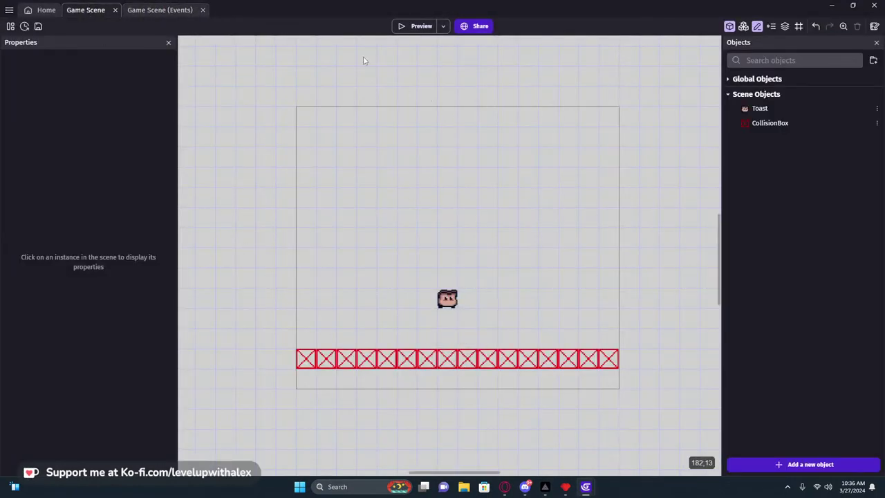
click(160, 10)
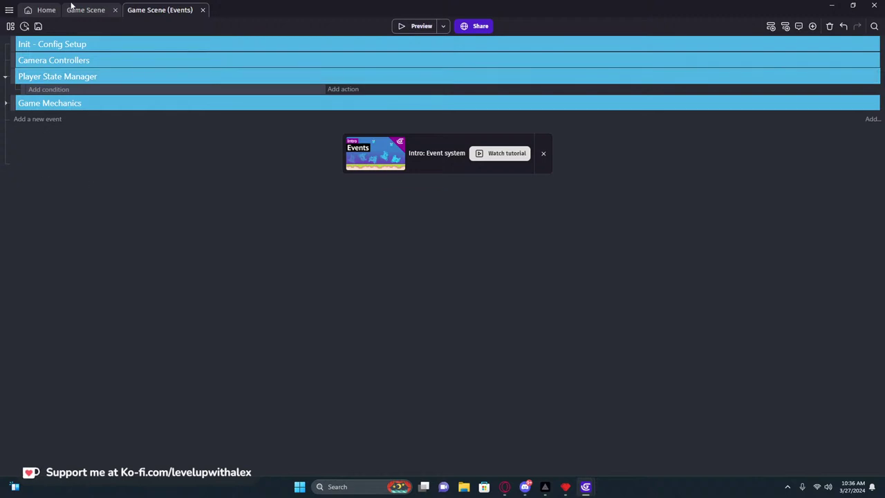
click(9, 10)
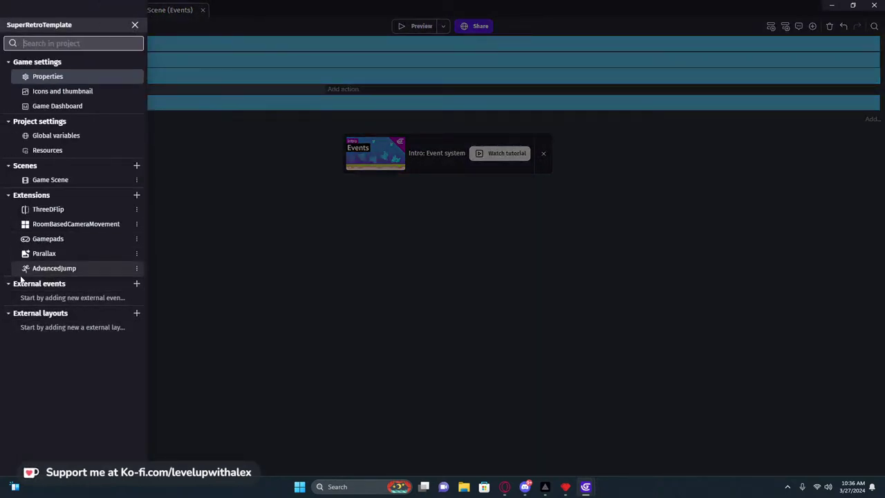
click(199, 236)
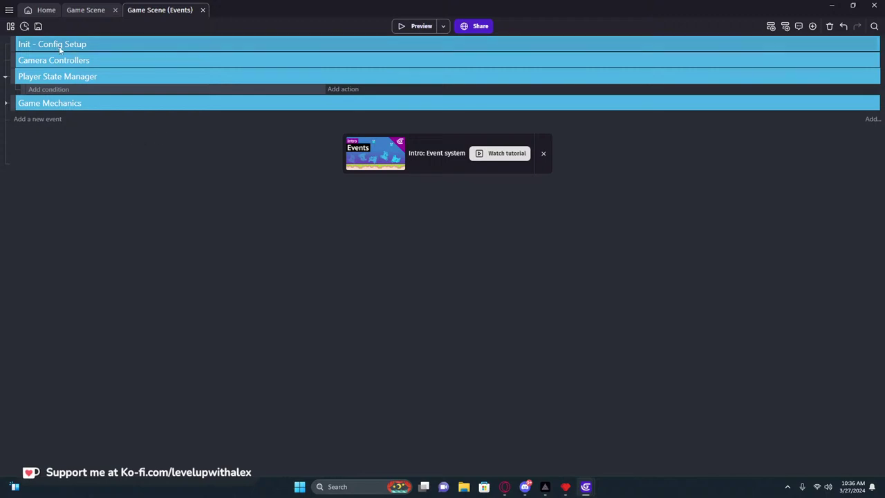
Create an external events sheet in the project and name it PlayerFSM.
click(10, 25)
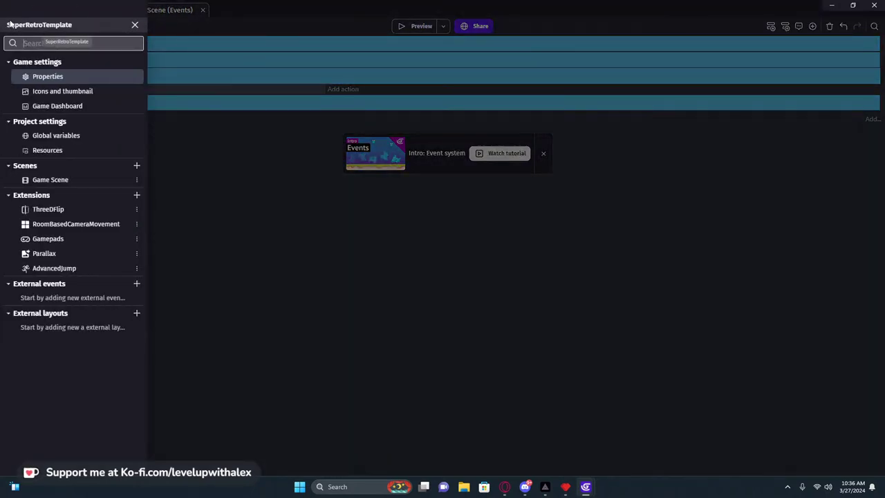
click(136, 283)
text(P)
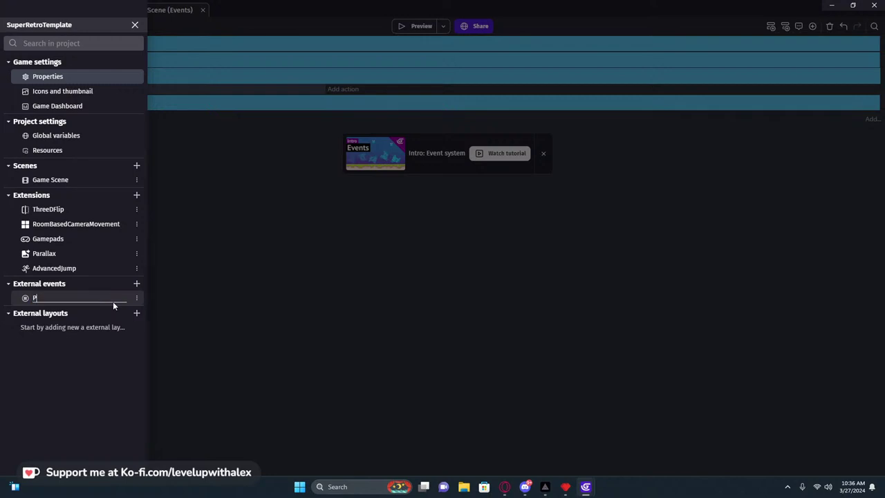
text(layerFSM)
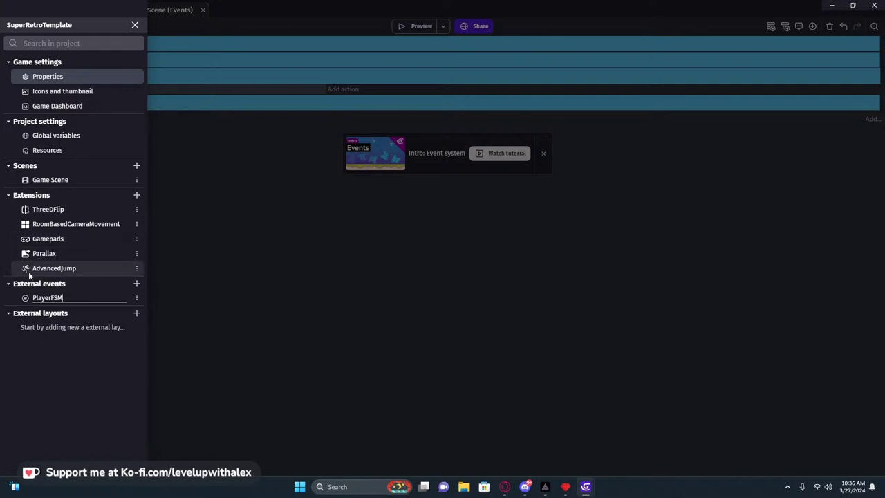
drag(51, 298, 68, 298)
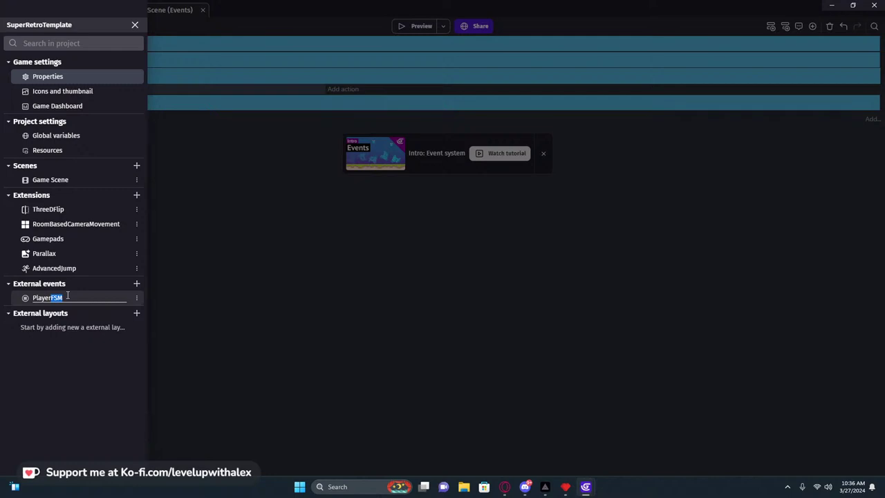
drag(64, 296, 44, 294)
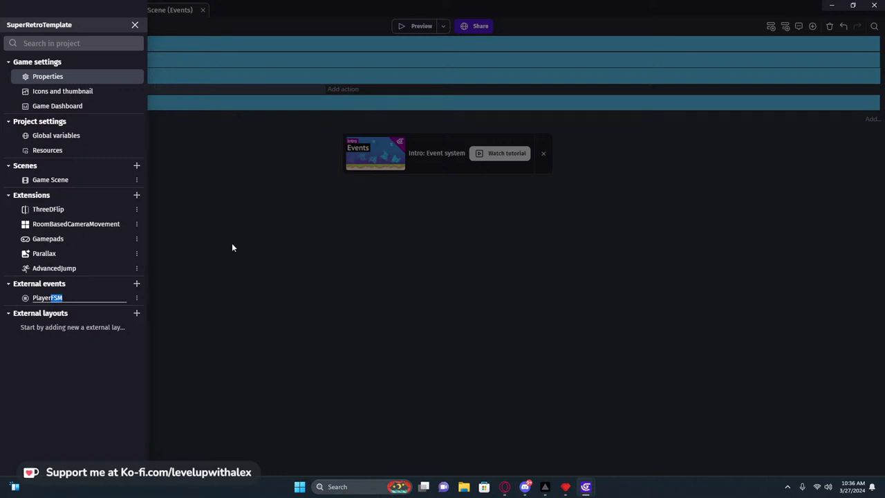
click(232, 247)
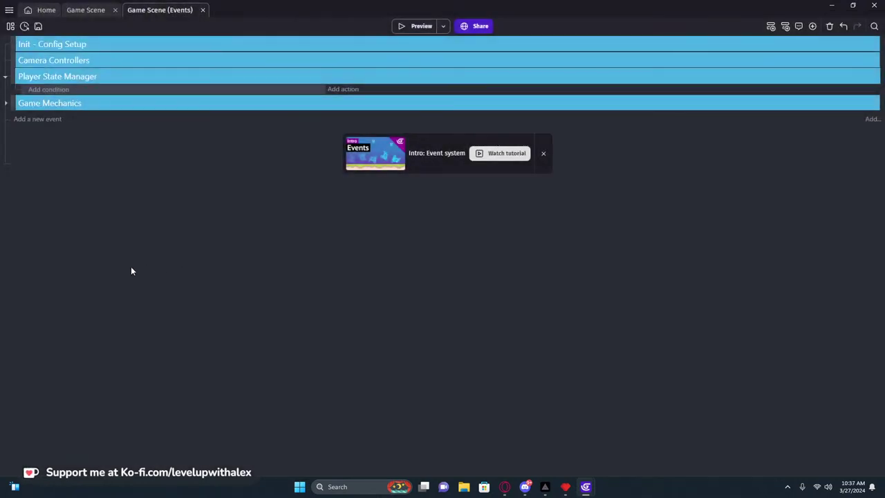
Add an external events link inside the Player State Manager group and remove the group's empty event.
click(35, 81)
right_click(25, 92)
mouse_move(50, 158)
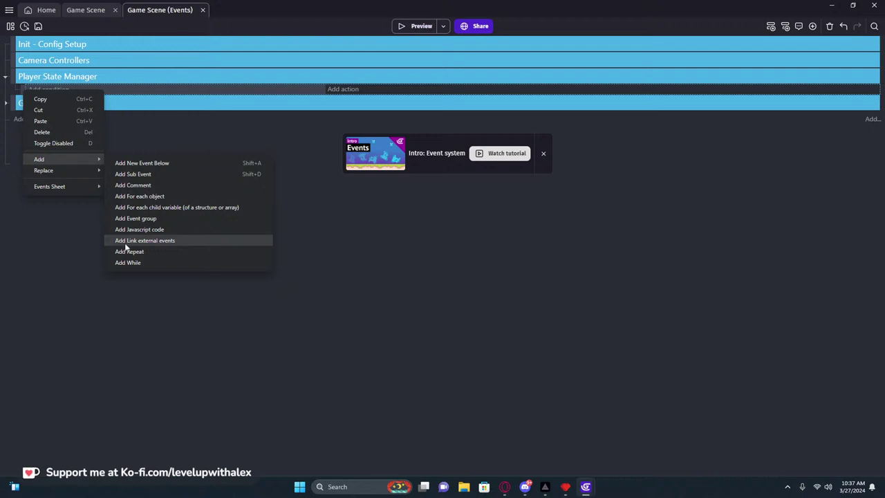
click(171, 241)
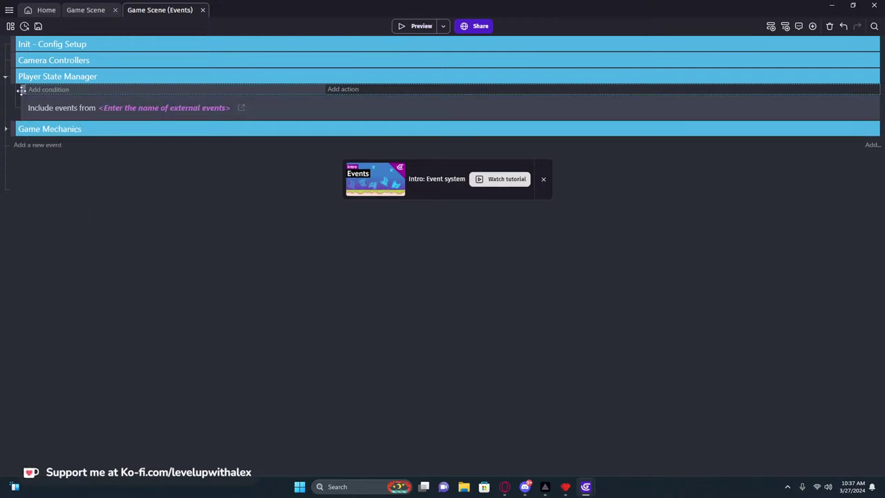
click(85, 9)
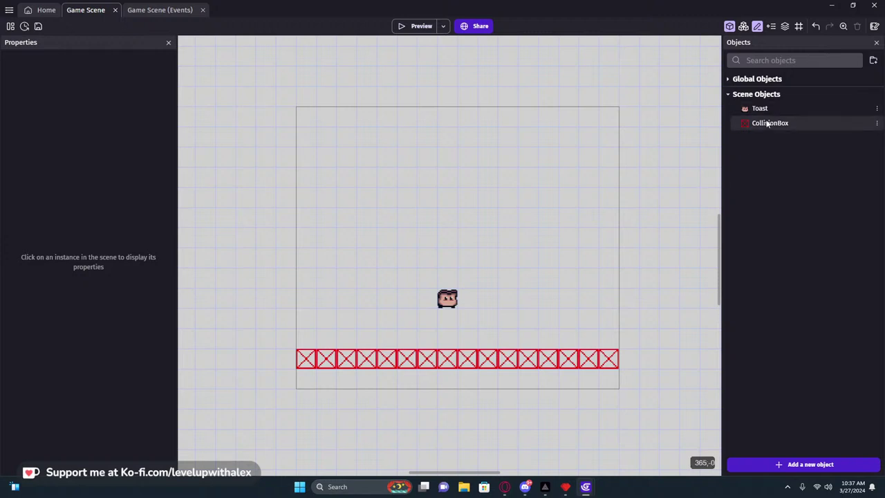
click(157, 10)
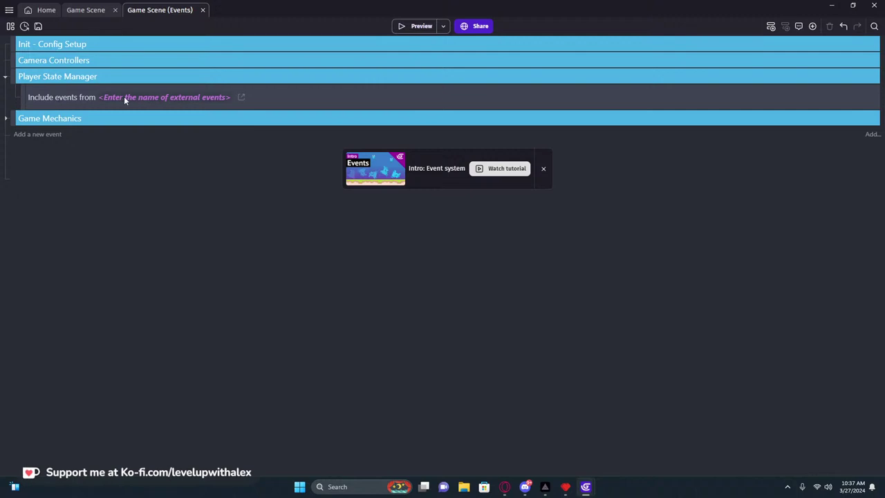
Set the link in Player State Manager to include events from PlayerFSM.
click(161, 100)
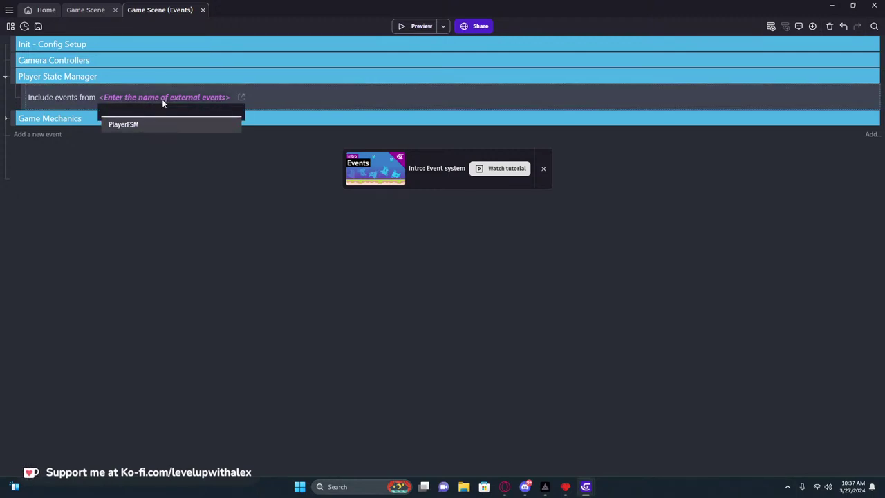
click(11, 26)
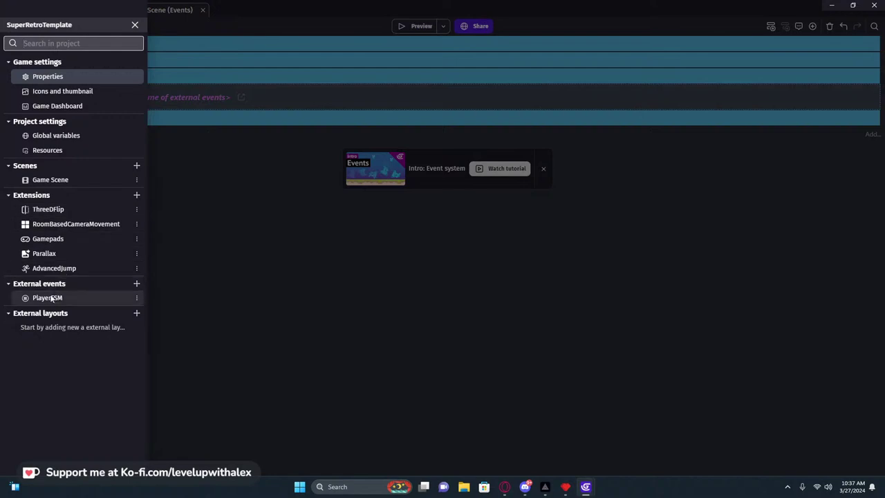
click(179, 181)
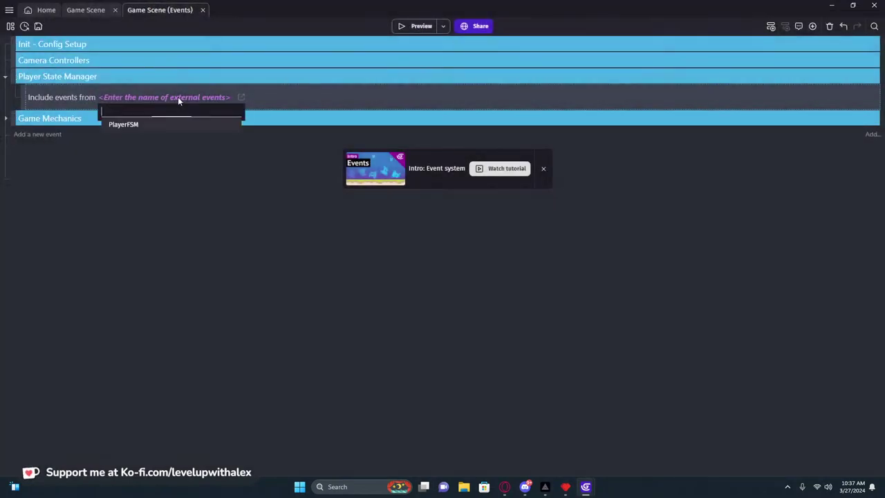
click(120, 126)
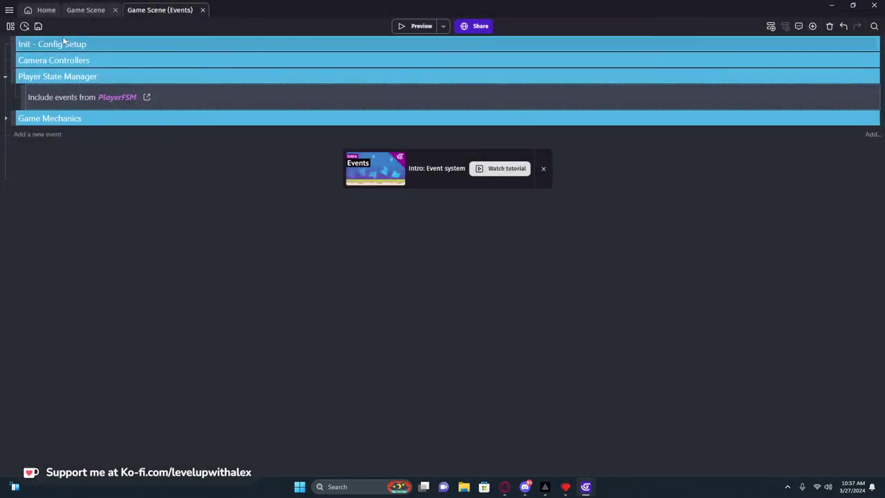
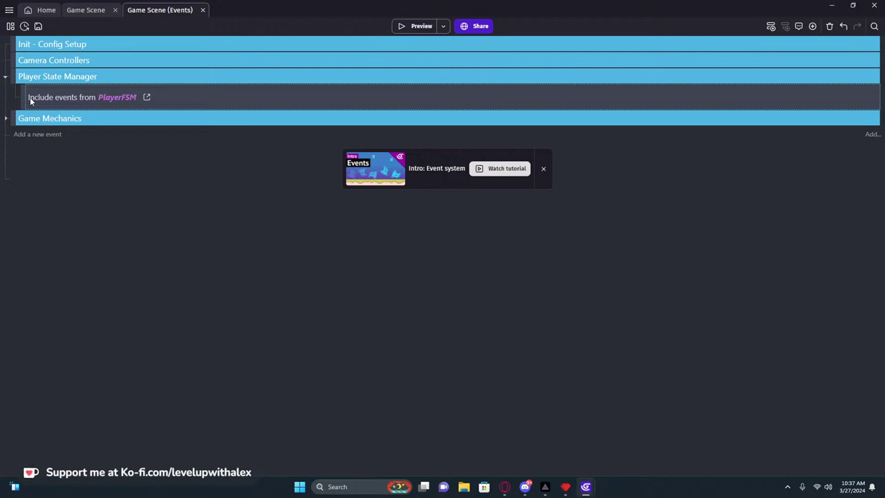
Open the PlayerFSM external events and associate them with Game Scene, expanding the scene's Global Objects group along the way.
click(137, 98)
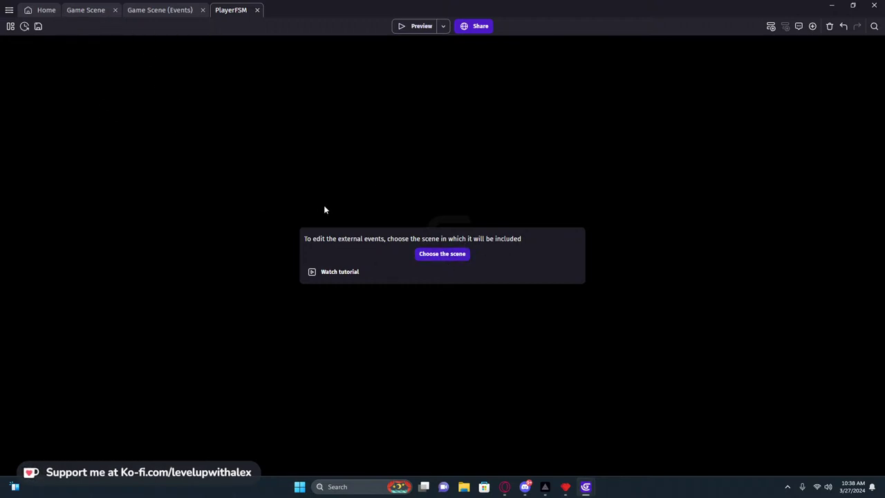
click(84, 10)
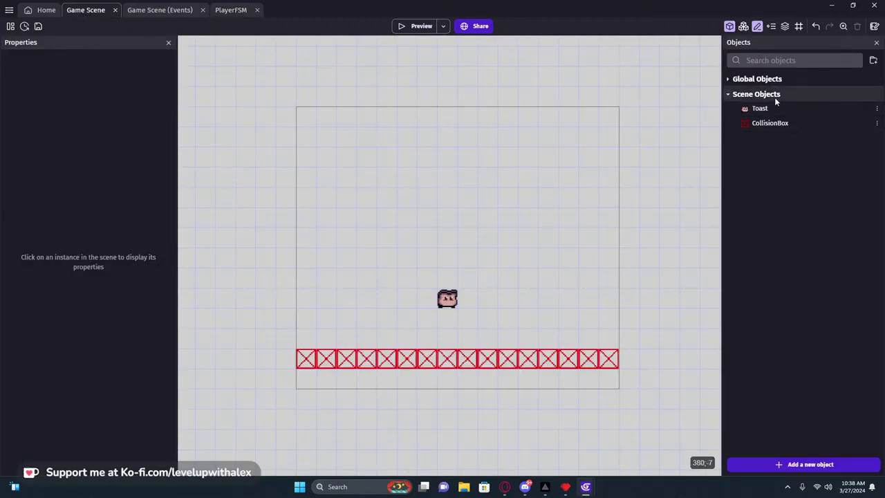
click(728, 80)
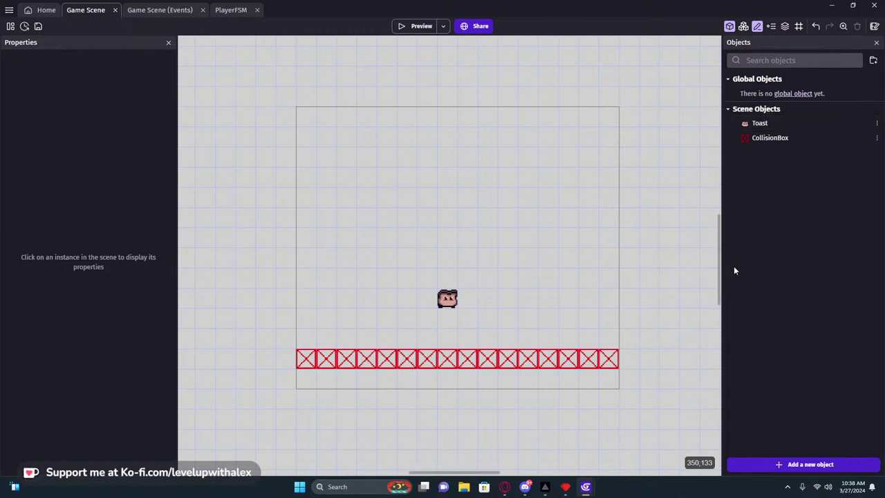
click(229, 12)
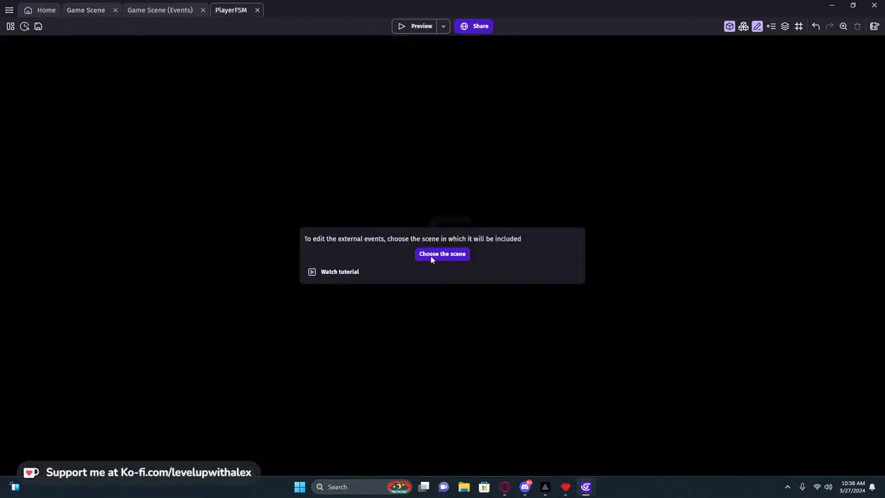
click(430, 255)
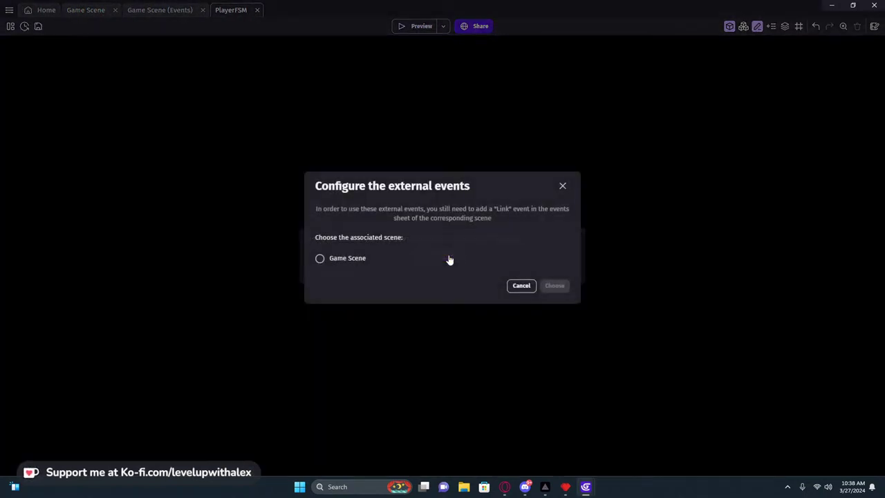
click(321, 259)
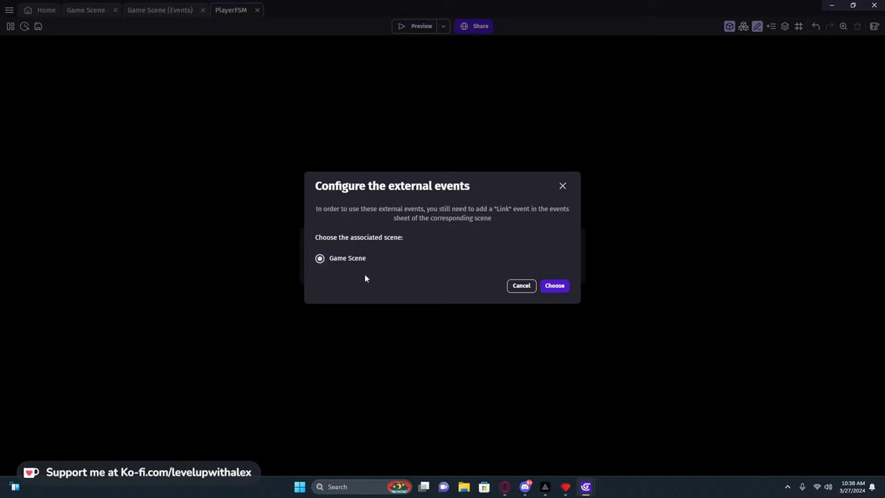
click(560, 285)
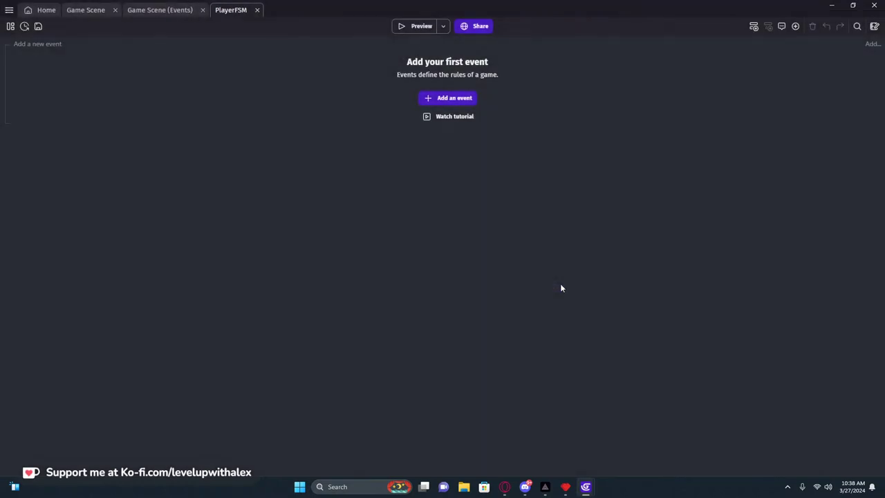
Look over the Game Scene events, the scene layout and the PlayerFSM sheet, ending on the Game Scene events.
click(133, 10)
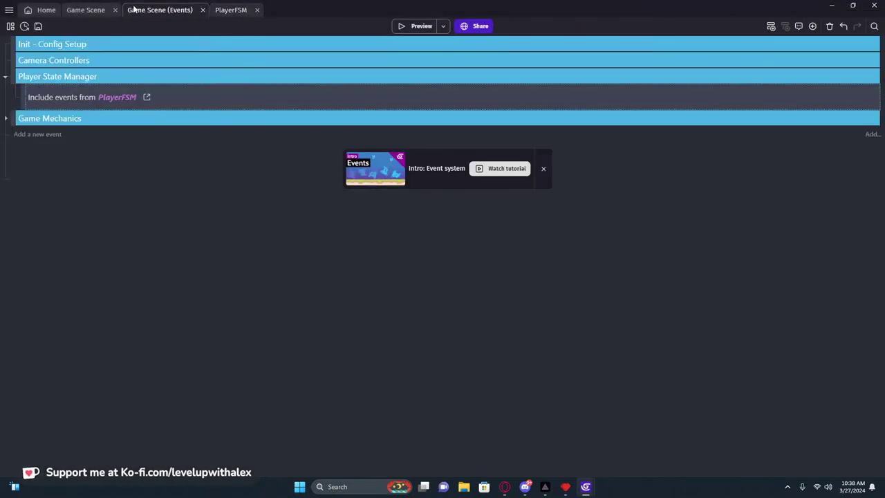
click(86, 10)
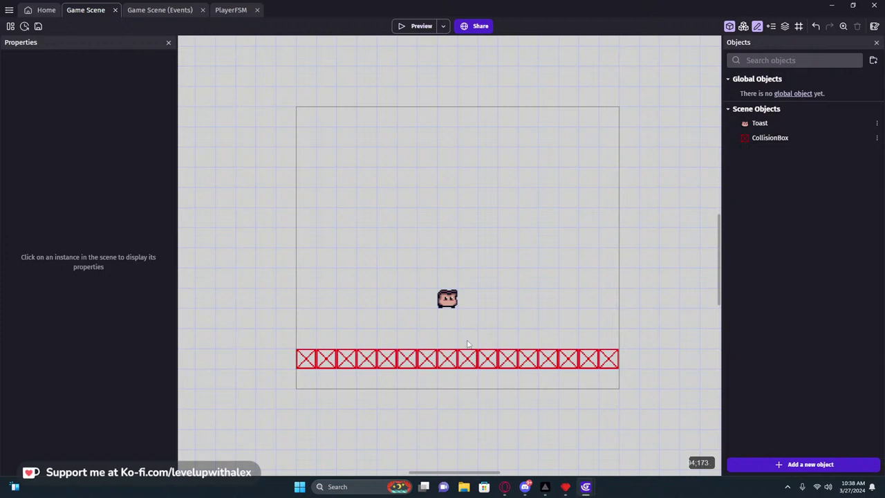
click(228, 11)
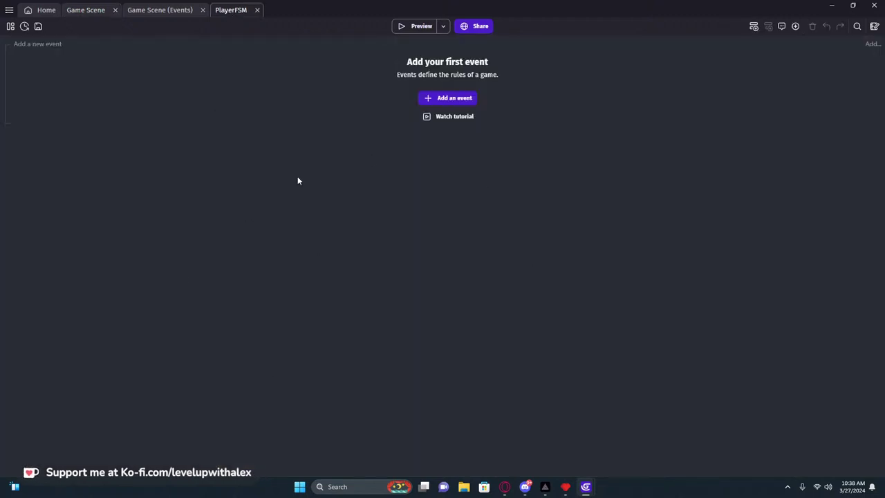
click(86, 10)
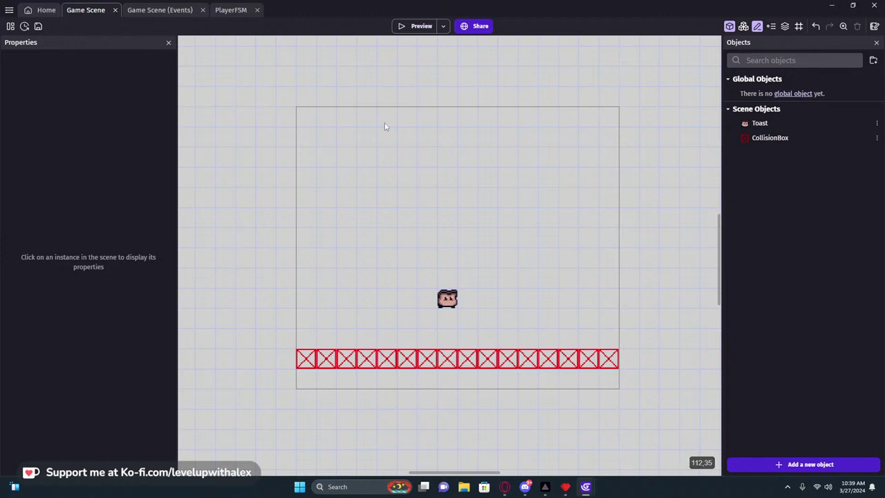
click(173, 14)
click(86, 10)
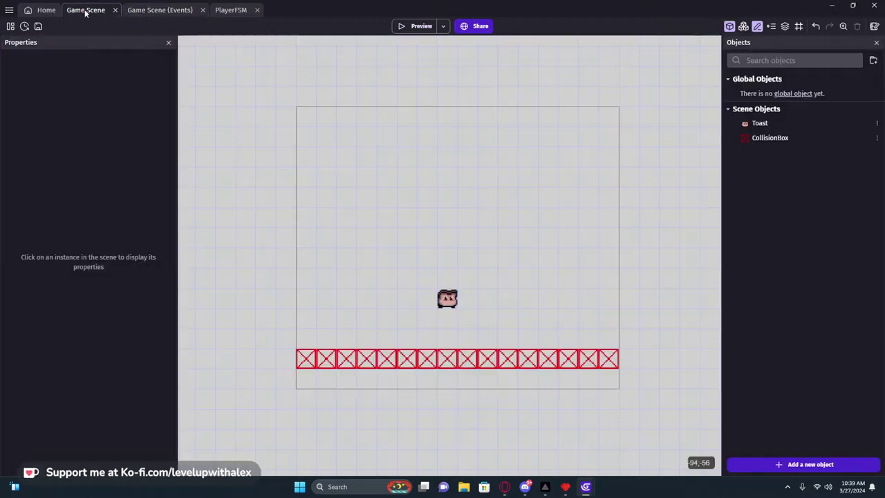
click(170, 12)
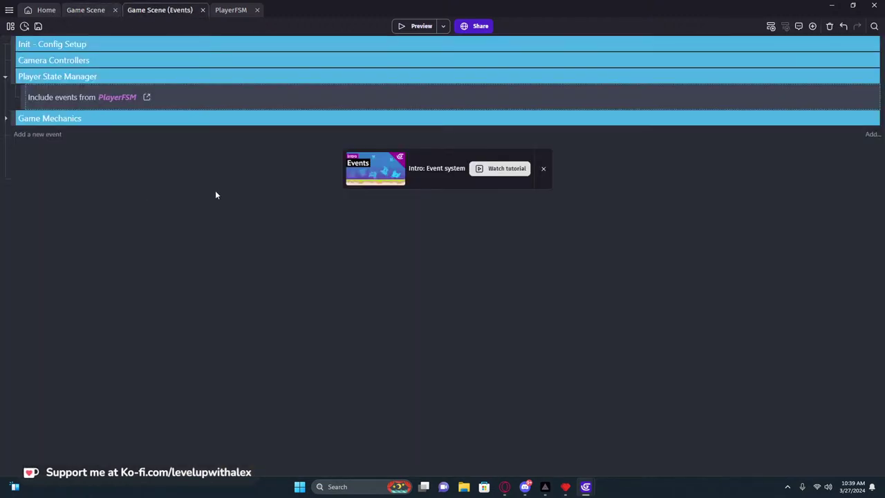
Add a link external events entry to the empty PlayerFSM sheet.
click(226, 9)
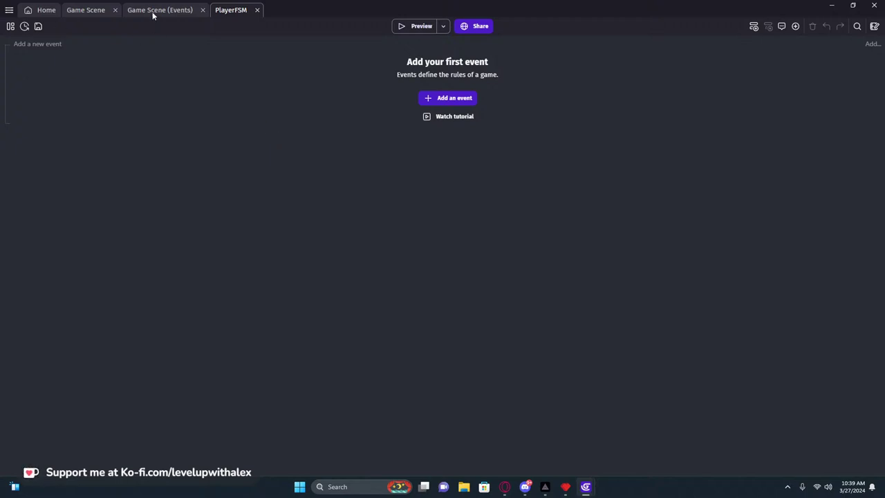
click(50, 46)
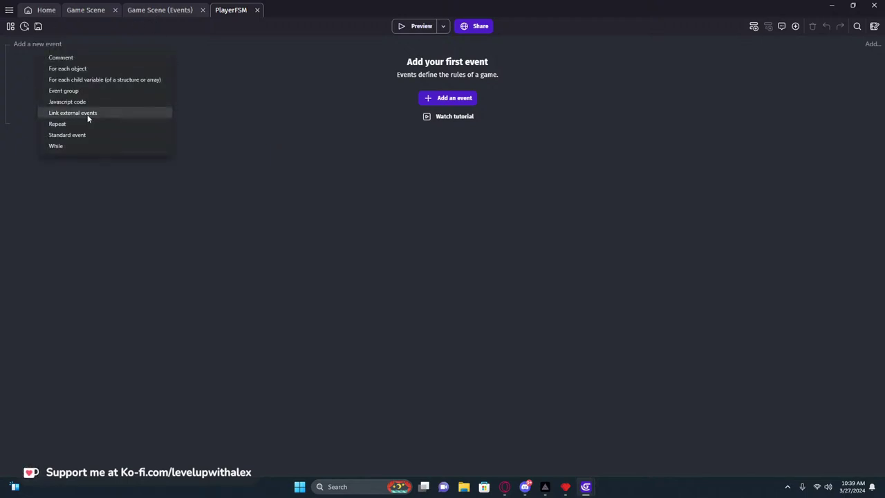
click(89, 113)
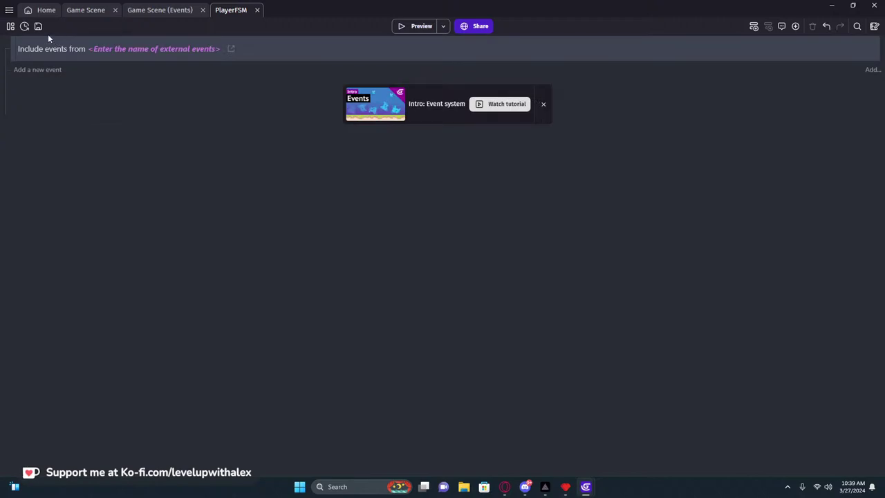
Add an event group to PlayerFSM, duplicate it three times and move one group above the external events link.
click(25, 69)
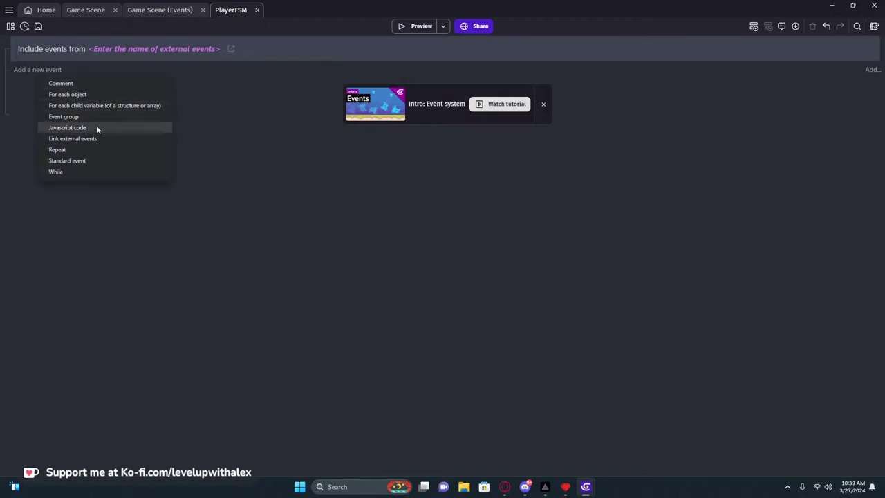
click(64, 116)
key(ctrl+c)
key(ctrl+v)
key(ctrl+v)
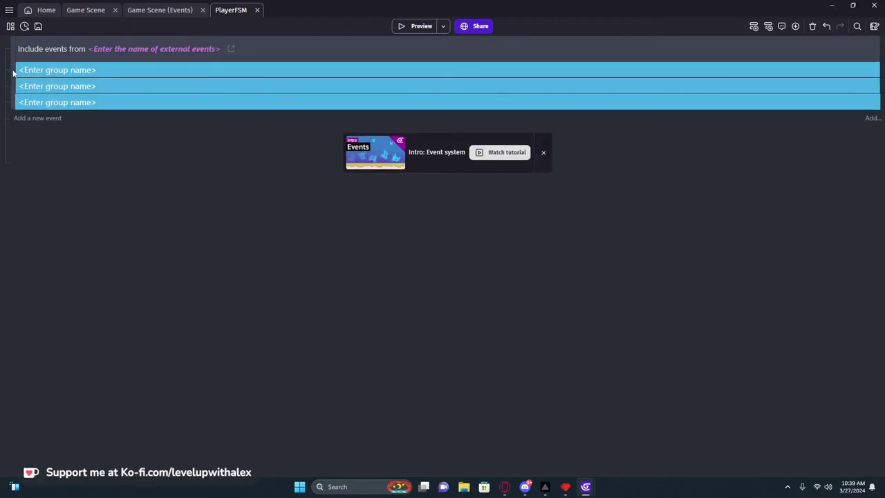
key(ctrl+v)
drag(12, 69, 13, 43)
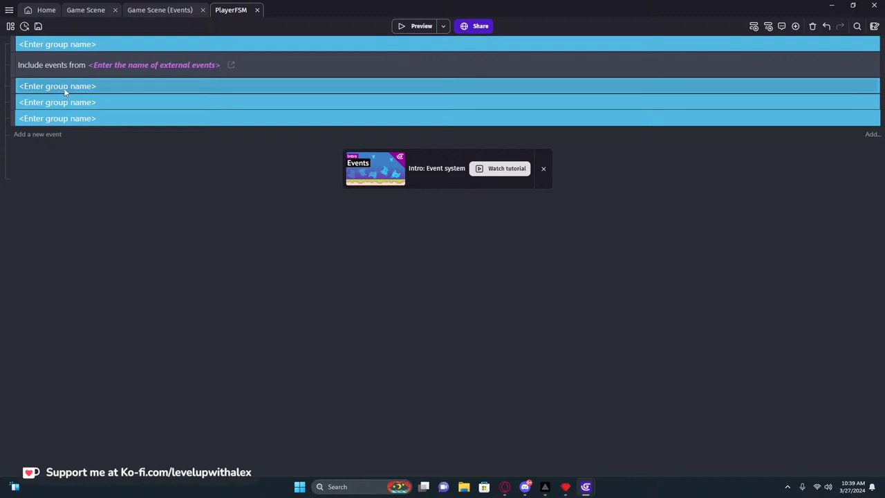
Name the three groups below the link Idle, Walk and Jump, and add a fourth group named Fall.
text(Idle)
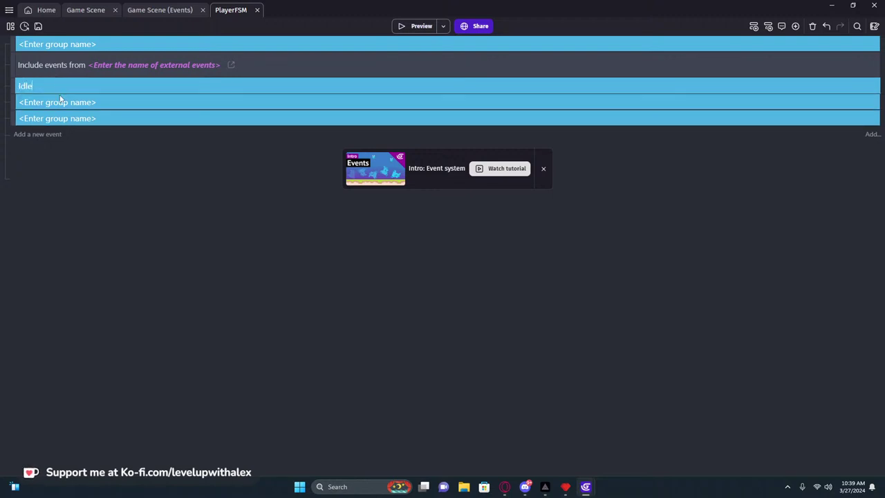
click(61, 101)
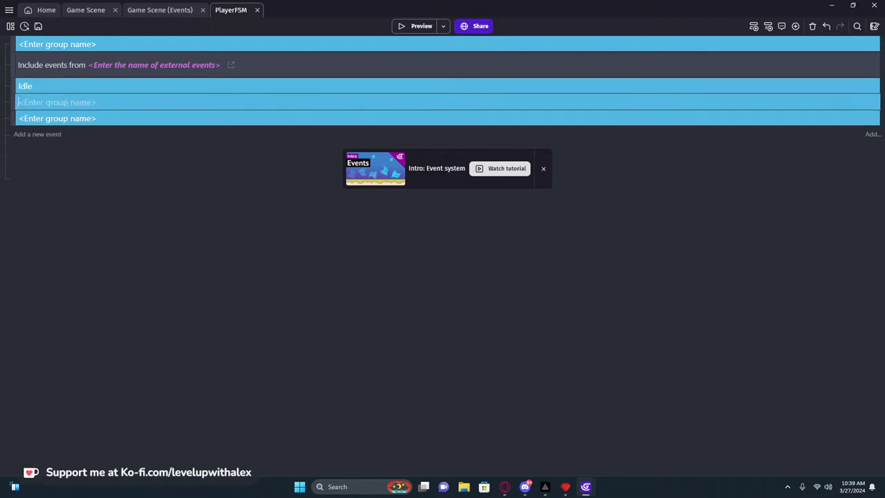
text(Walk)
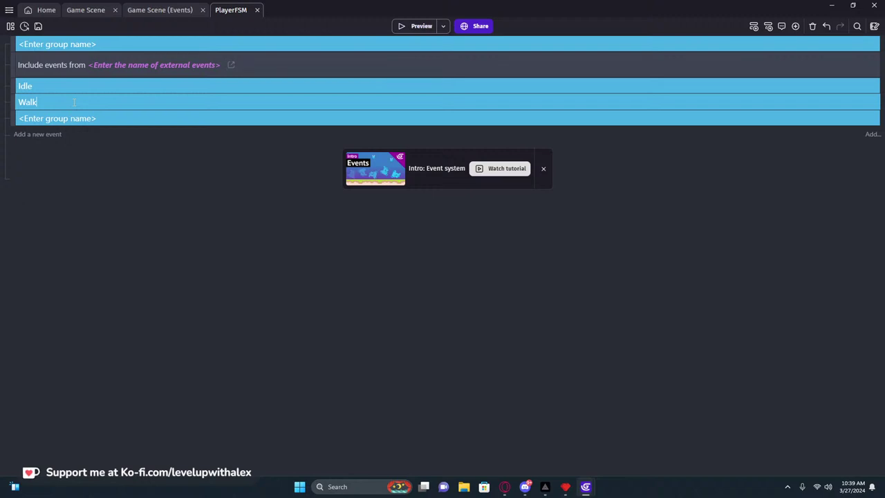
click(74, 118)
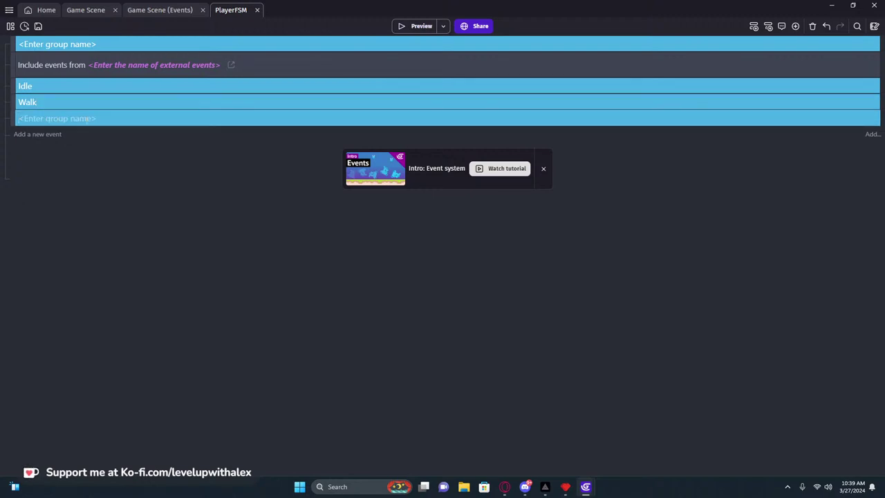
text(Jump)
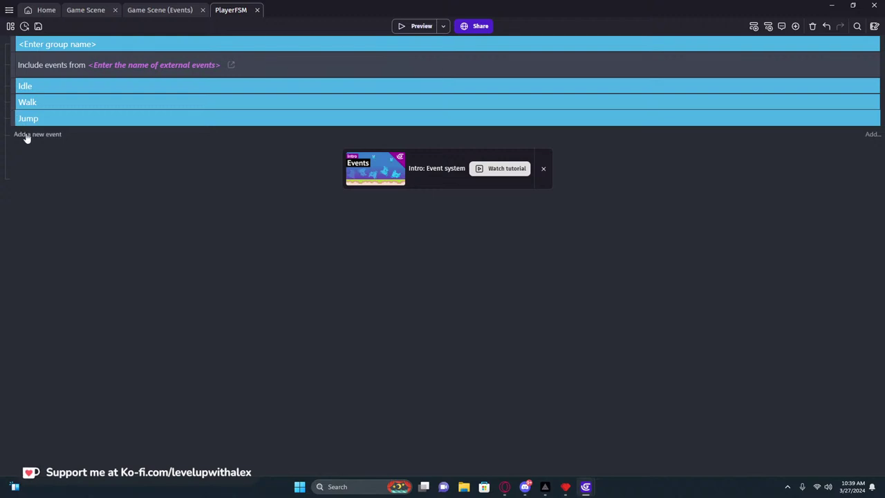
click(59, 131)
text(Fall)
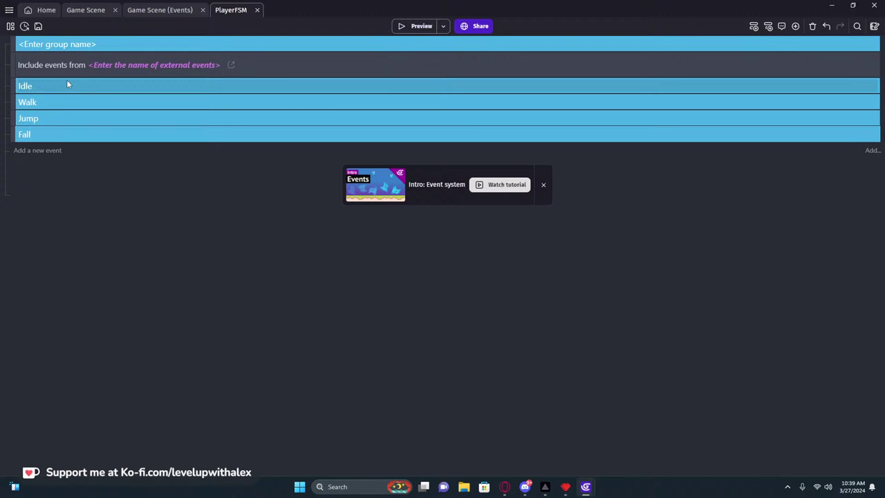
Nest the external events link under the first group and name that group Player Debug.
click(61, 44)
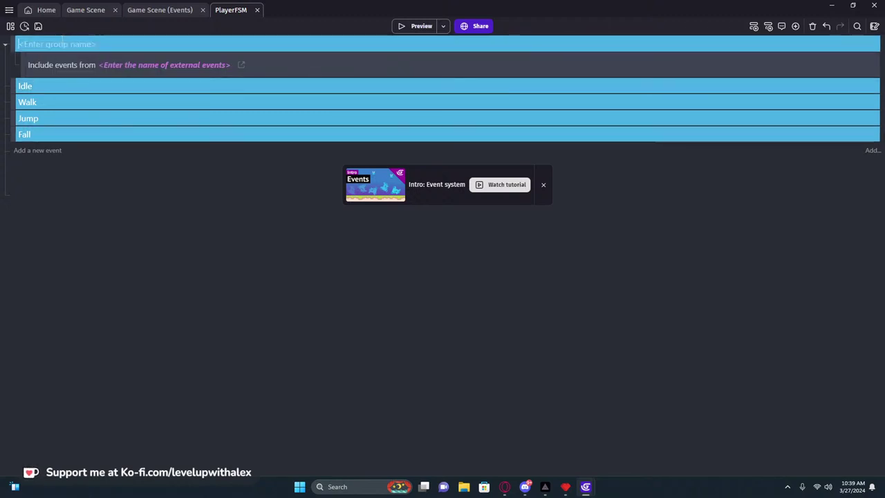
text(In)
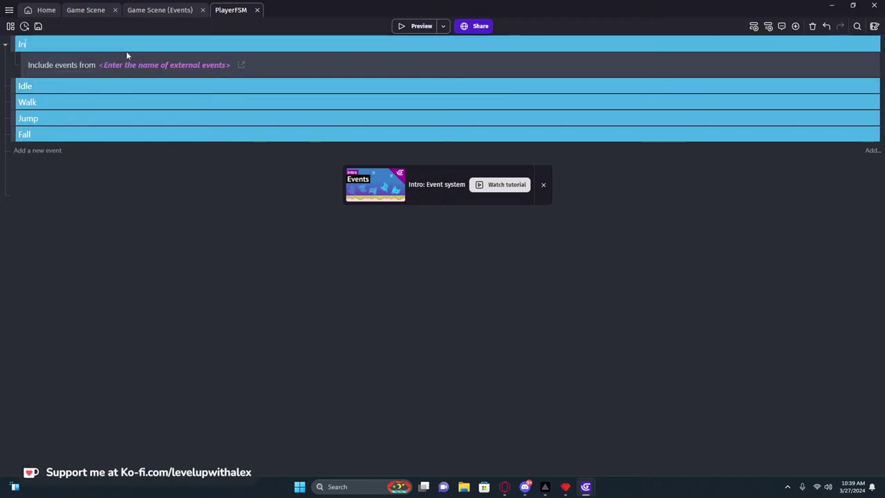
text(ayer)
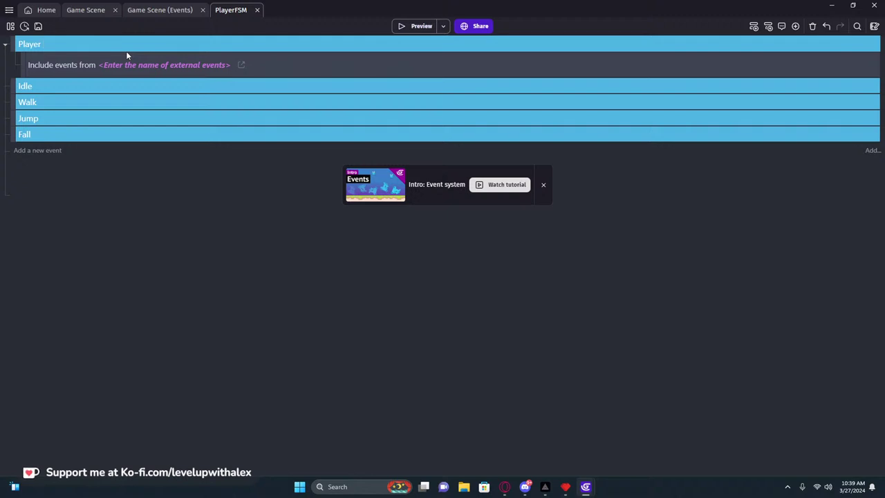
text( Debug)
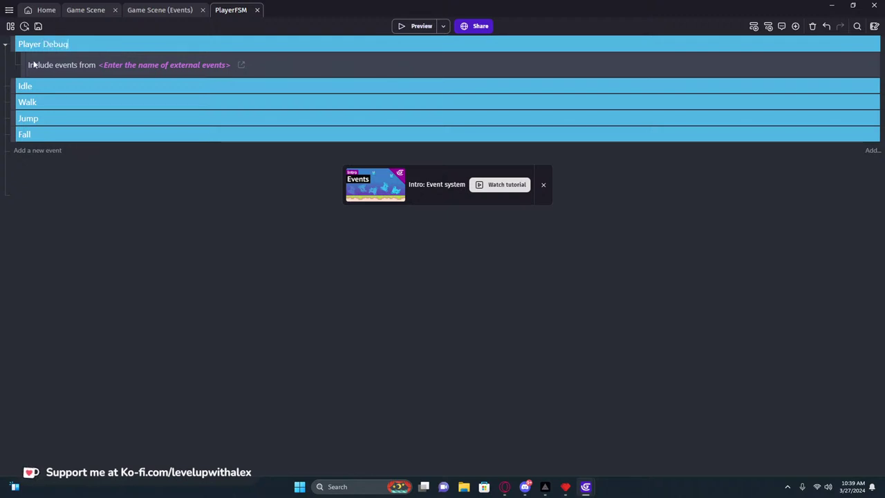
key(Return)
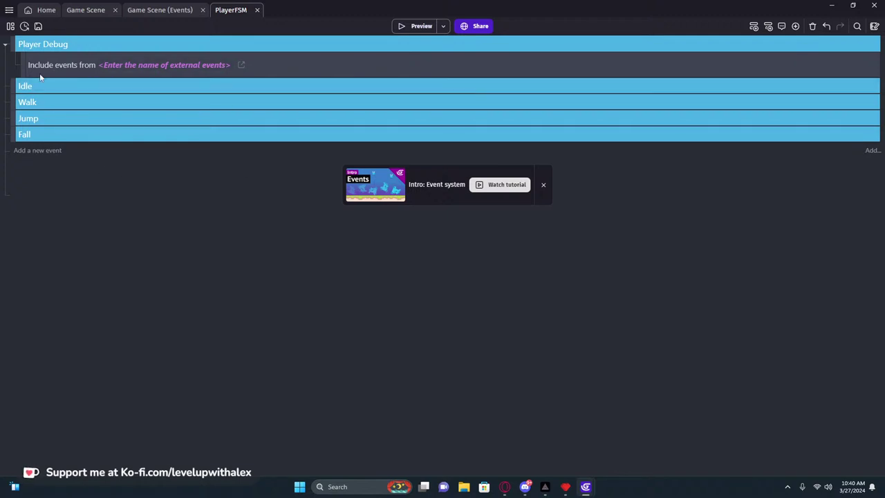
Place a copy of the blank external events link inside each of the Idle, Walk, Jump and Fall groups.
click(21, 63)
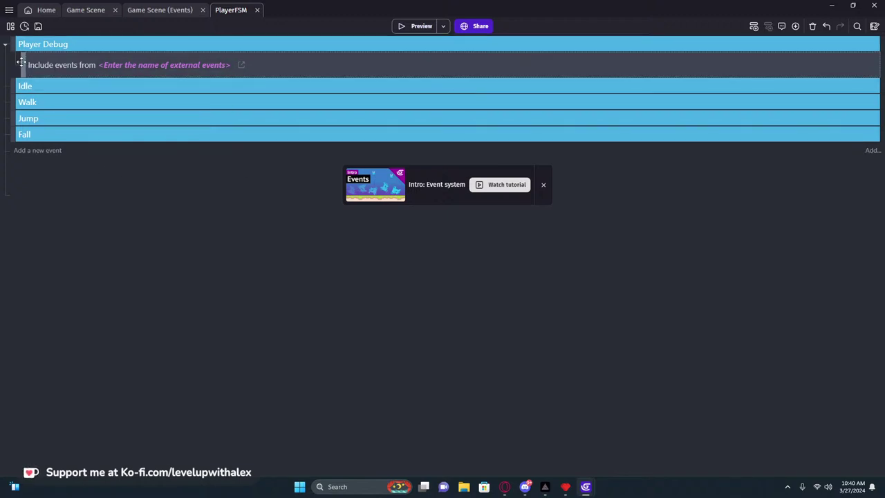
drag(22, 63, 49, 243)
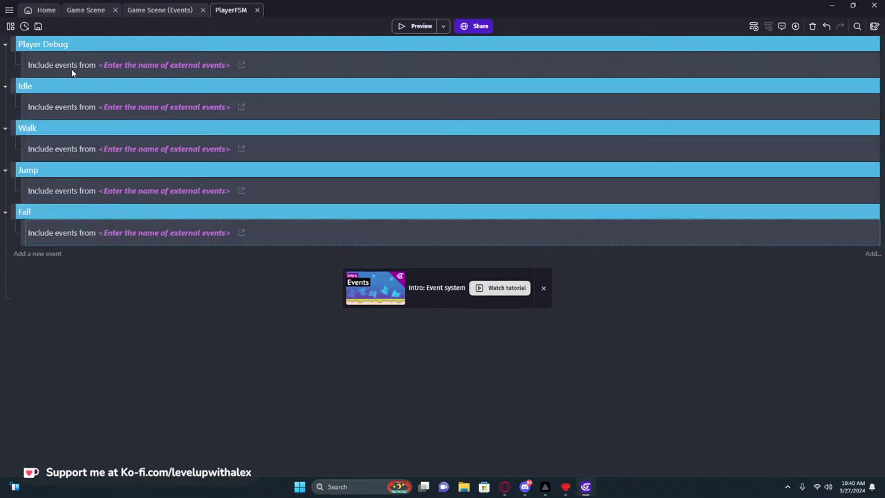
Compare the Game Scene events with the PlayerFSM groups, following the PlayerFSM link in Player State Manager.
click(169, 12)
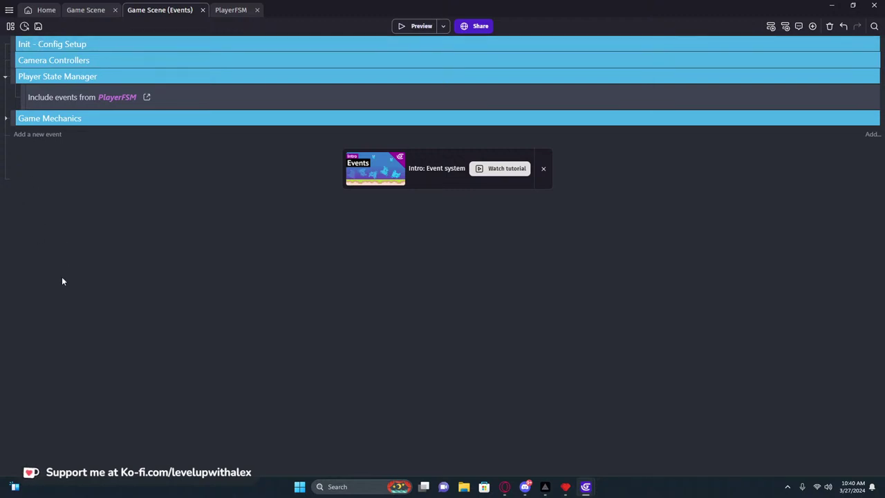
click(146, 98)
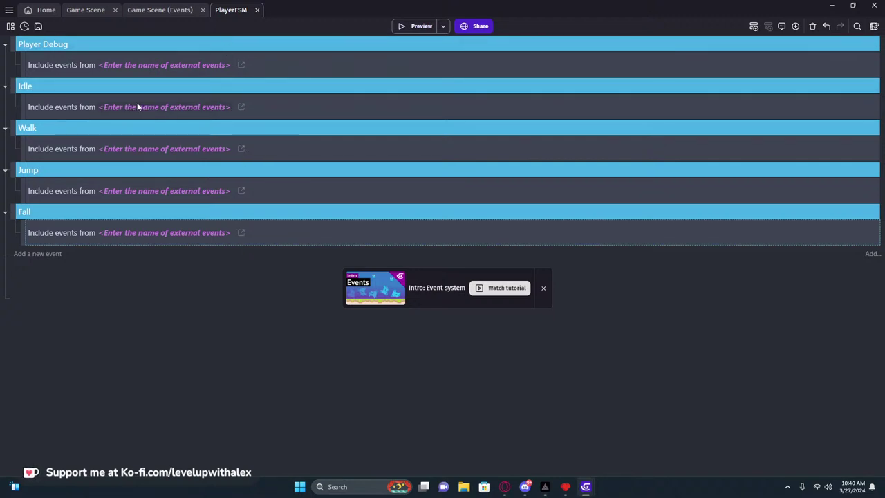
click(163, 10)
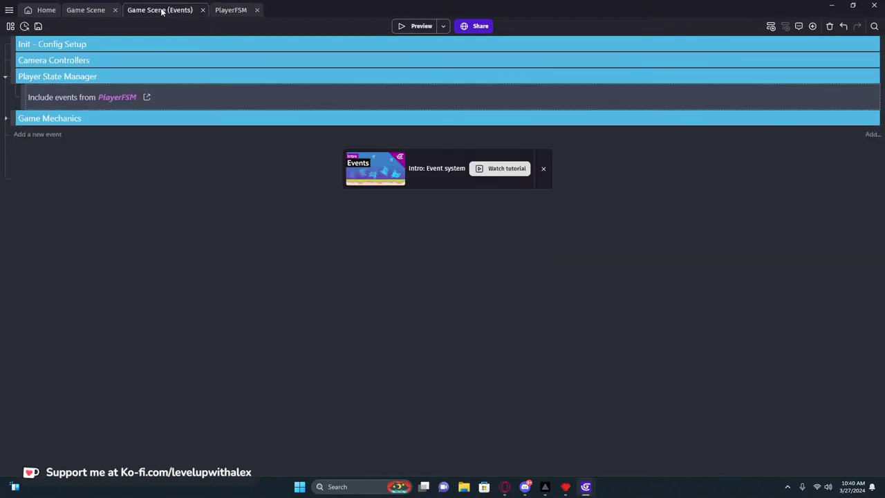
click(226, 10)
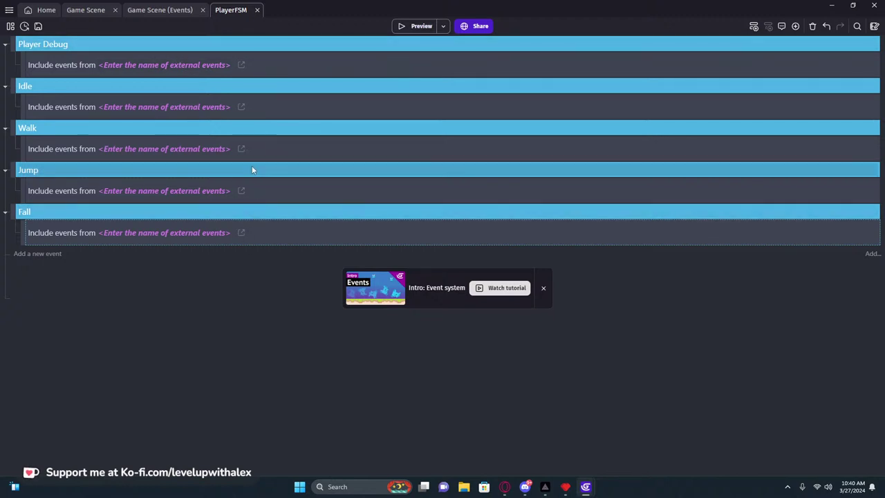
click(161, 10)
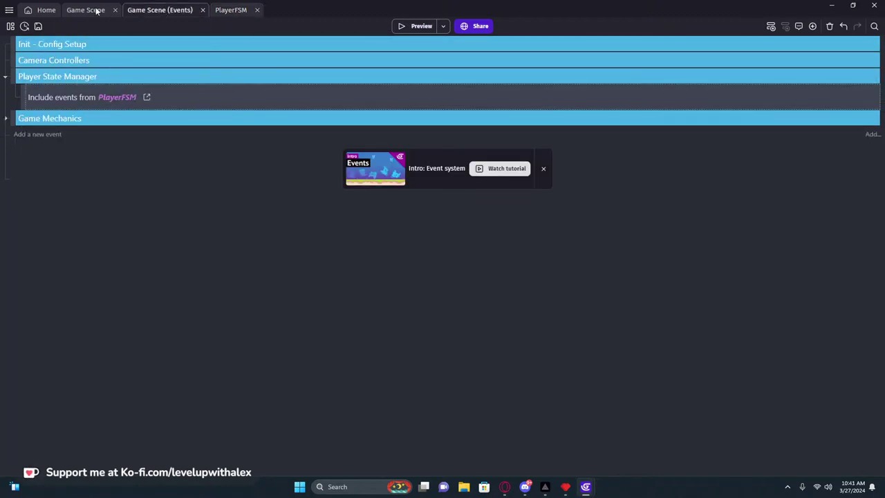
click(149, 98)
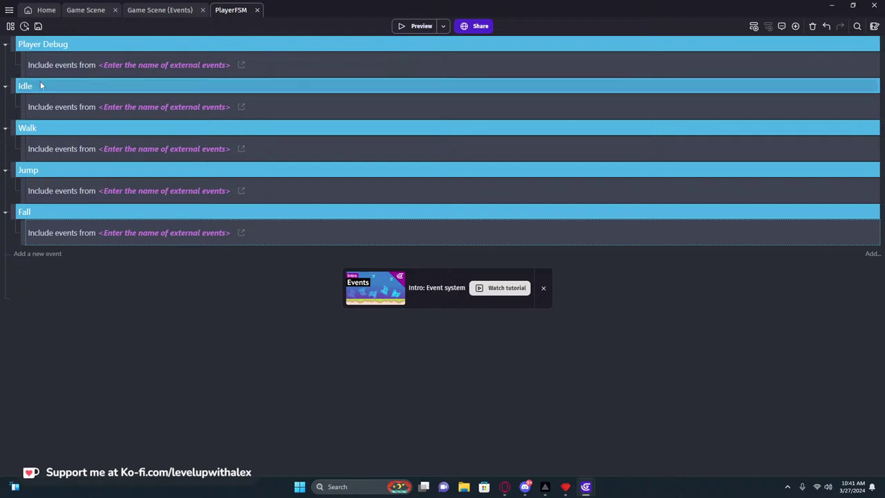
Add an empty sub-event to the Player State Manager group in the Game Scene events and disable the group.
click(158, 11)
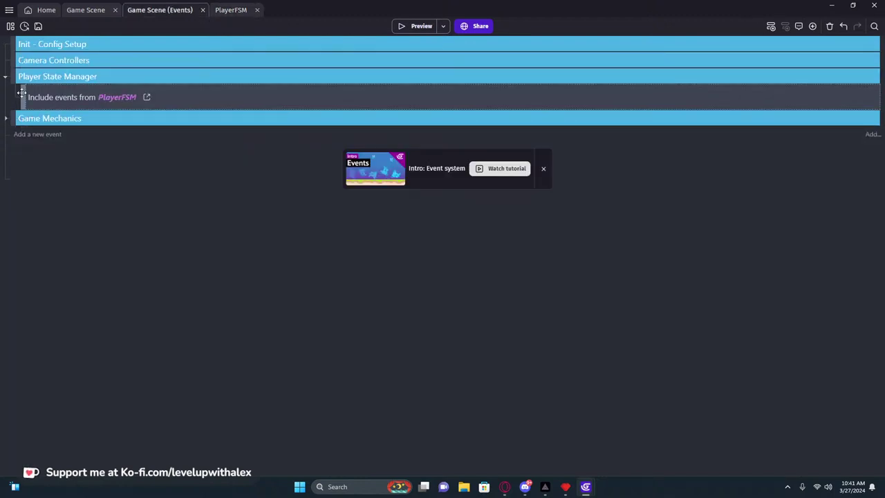
click(13, 74)
key(shift+d)
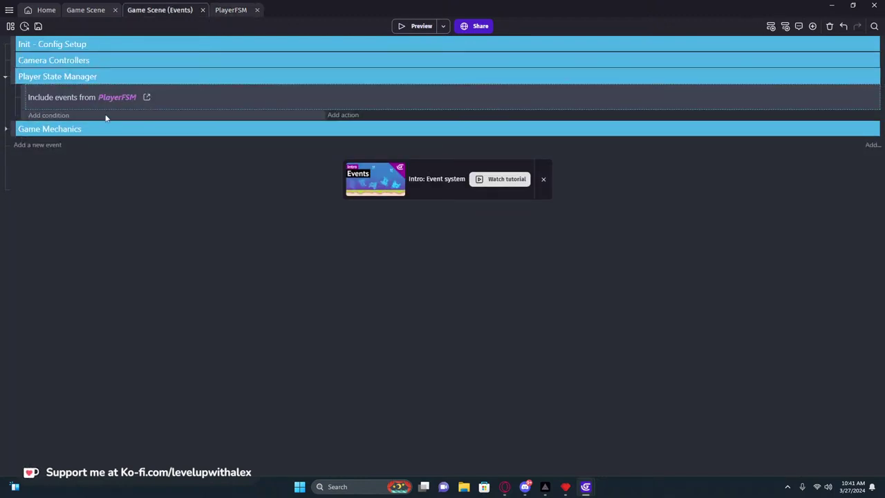
key(d)
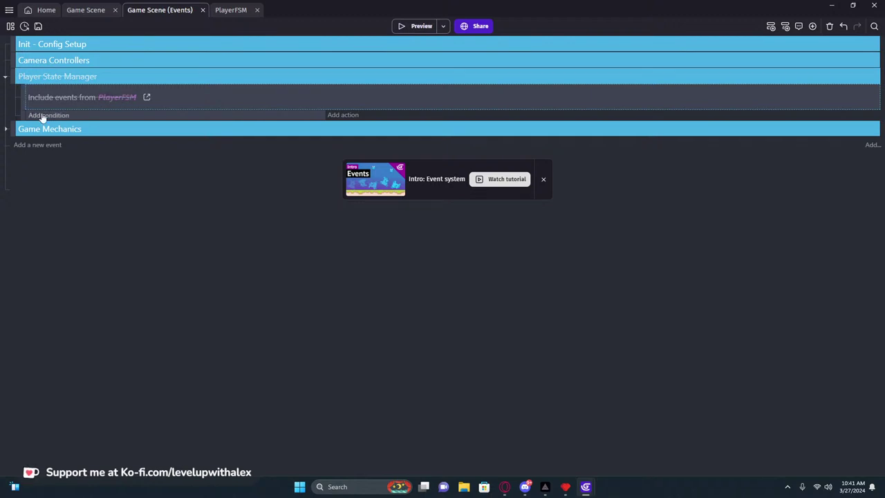
Examine Toast's platformer state conditions Can jump, Is falling, Is jumping and Is on floor without adding any.
click(40, 115)
click(59, 90)
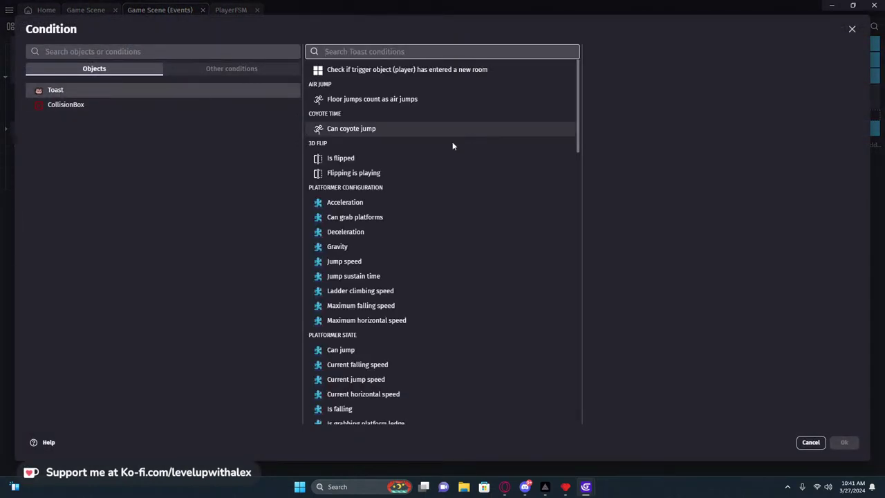
scroll(370, 248, down, 2)
click(351, 257)
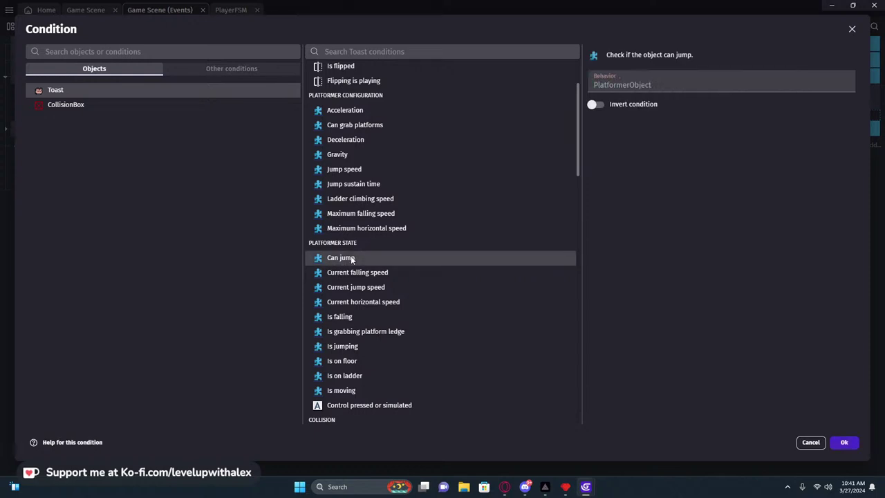
click(349, 316)
click(365, 347)
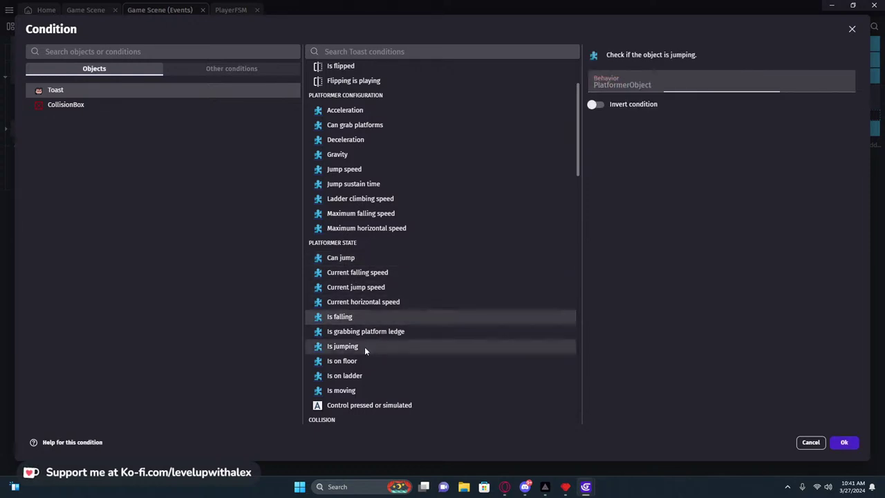
click(369, 361)
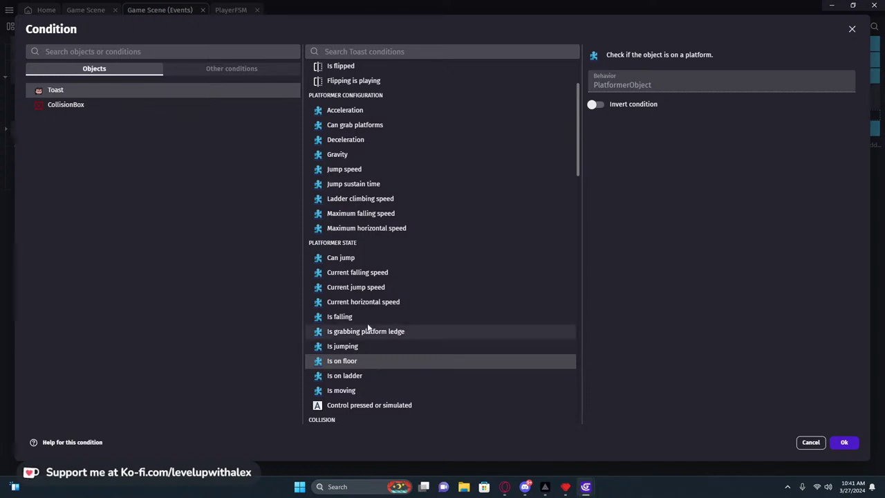
click(809, 442)
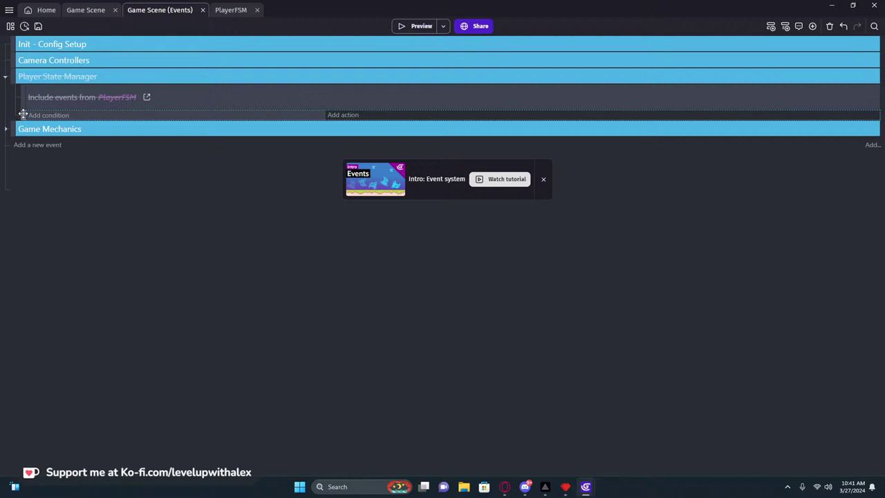
Delete the empty event from Player State Manager and re-enable the group with its PlayerFSM link.
key(Delete)
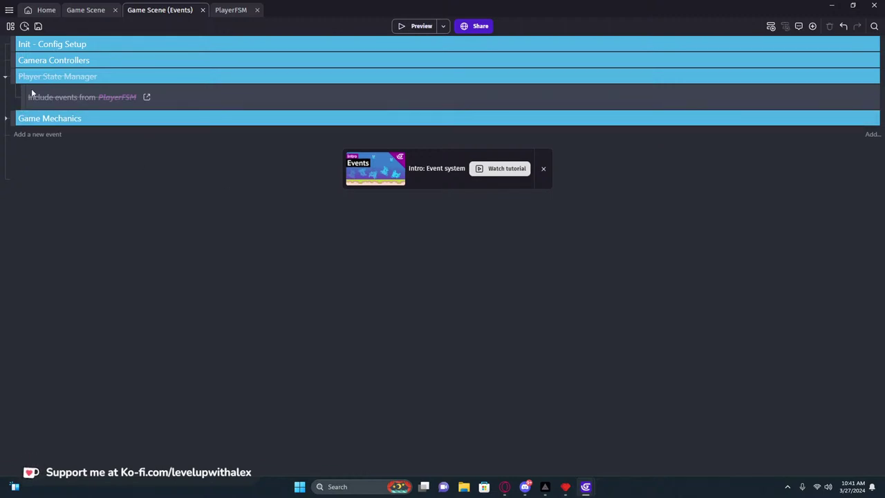
click(205, 107)
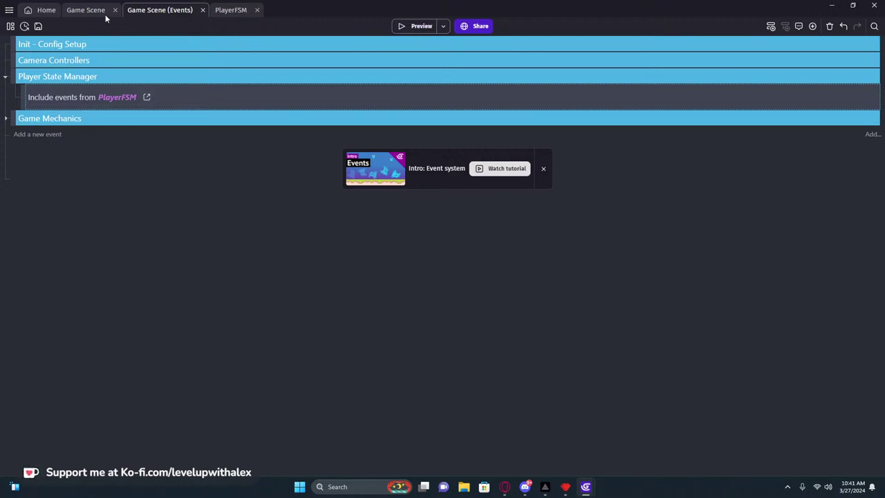
Run a preview of the Game Scene to check Toast on the collision boxes, and close it.
click(84, 10)
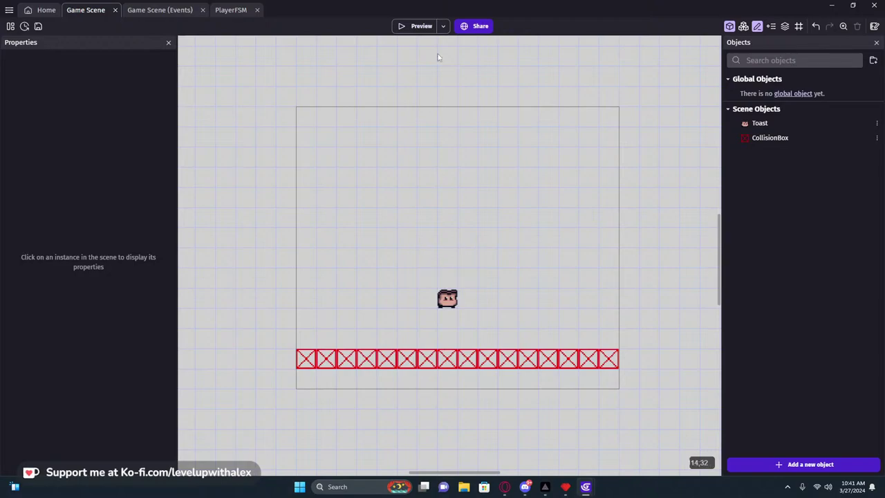
click(418, 27)
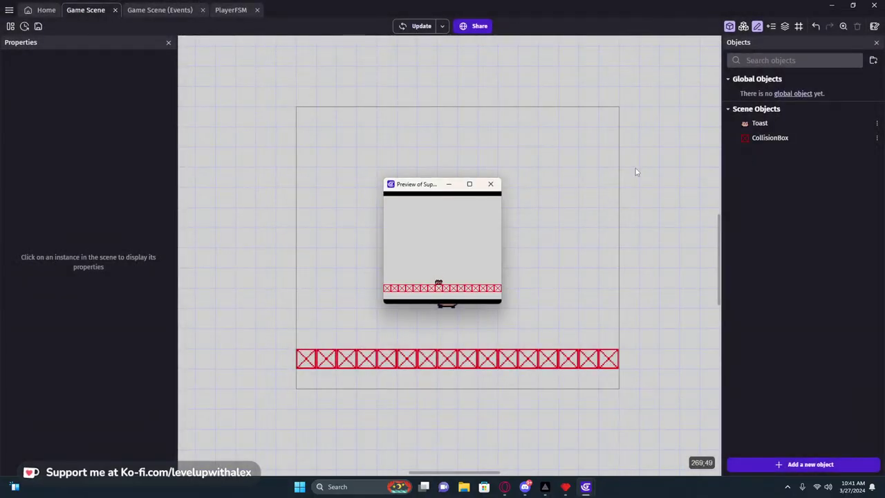
click(491, 184)
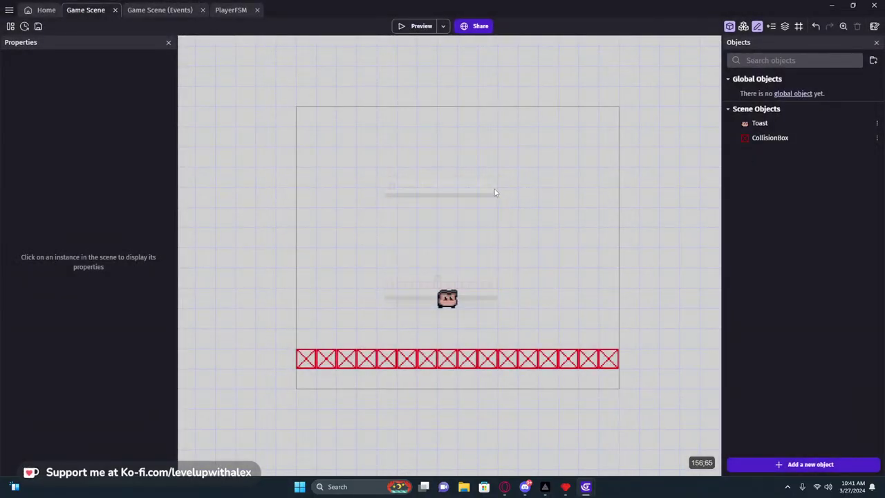
Add an external events sheet named PlayerFSMIdle to the project.
click(238, 11)
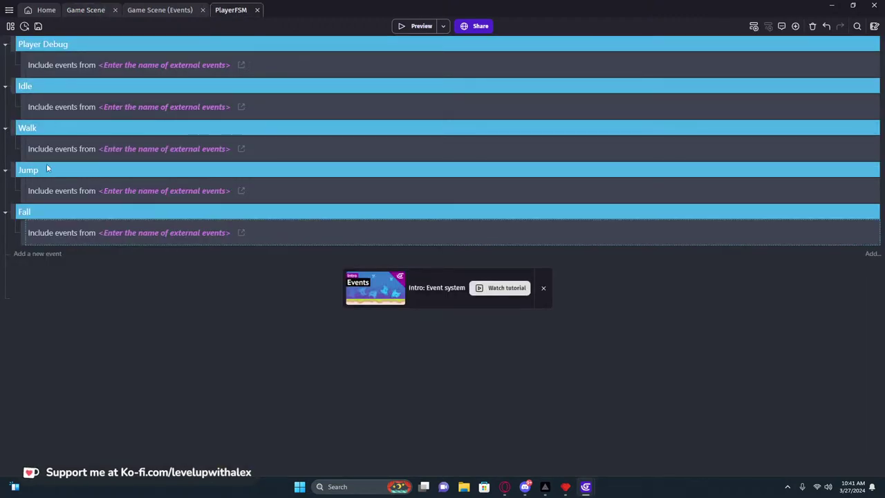
click(9, 10)
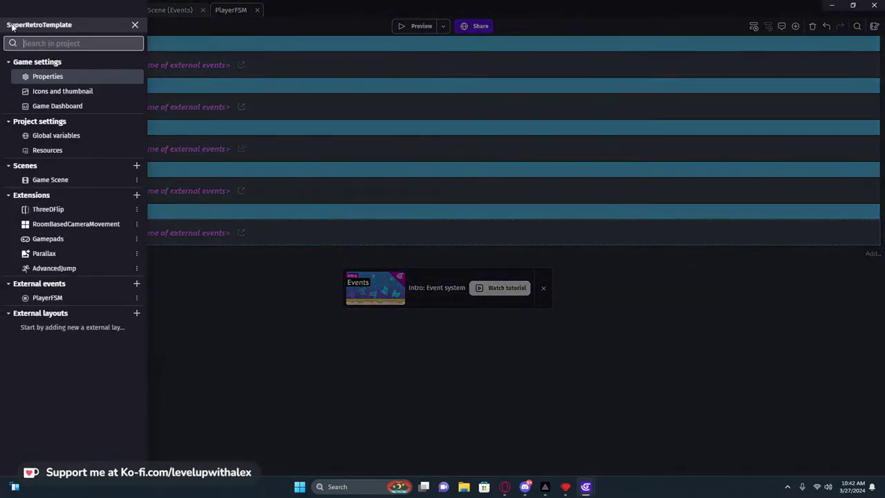
click(136, 283)
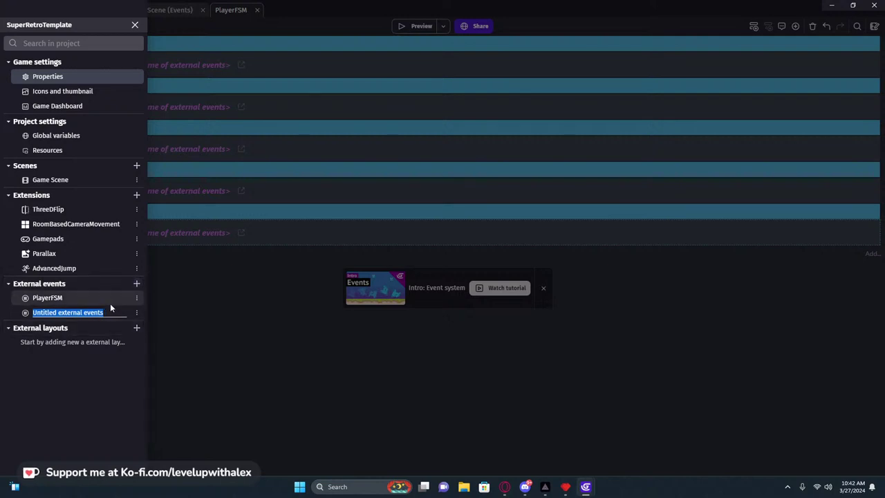
text(Player)
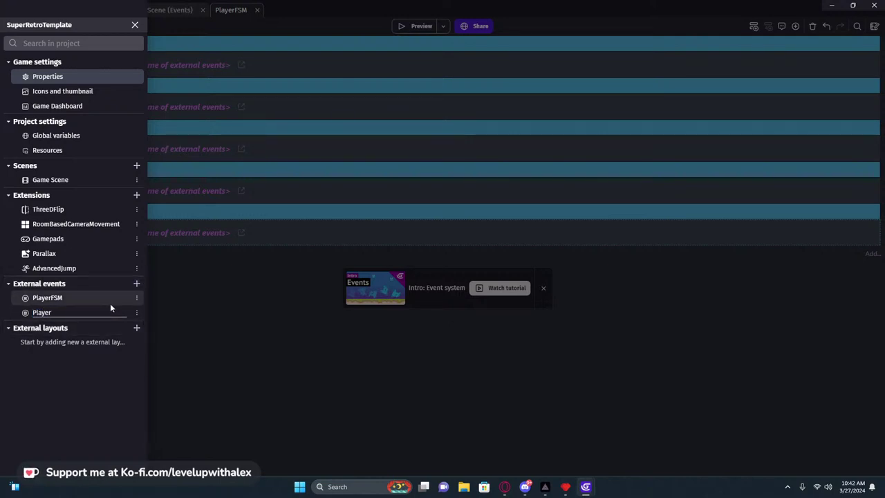
text(FSMIdle)
key(BackSpace)
key(BackSpace)
key(BackSpace)
key(BackSpace)
key(BackSpace)
key(BackSpace)
key(BackSpace)
text(IDLE)
key(BackSpace)
key(BackSpace)
key(BackSpace)
key(BackSpace)
text(IdleSM)
key(BackSpace)
key(BackSpace)
key(BackSpace)
key(BackSpace)
key(BackSpace)
key(BackSpace)
text(FSMIdle)
Add another external events sheet named PlayerFSMWalk.
click(137, 284)
text(PlayerFSM)
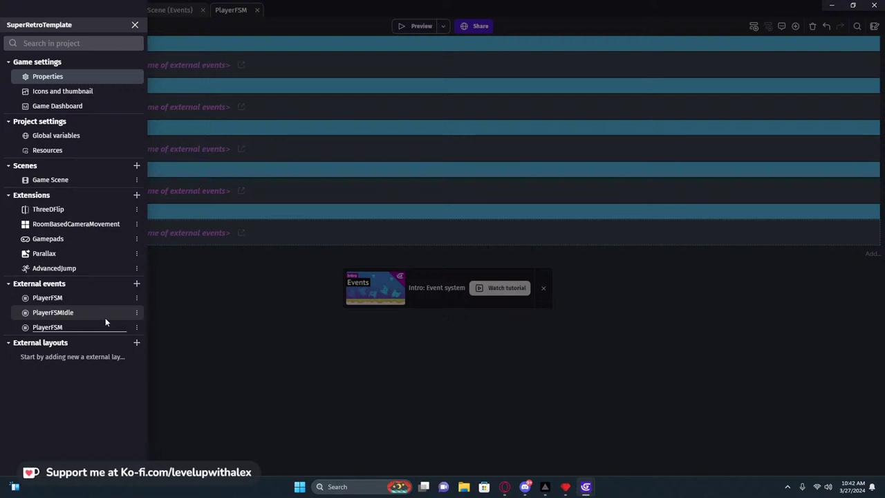
text(Walk)
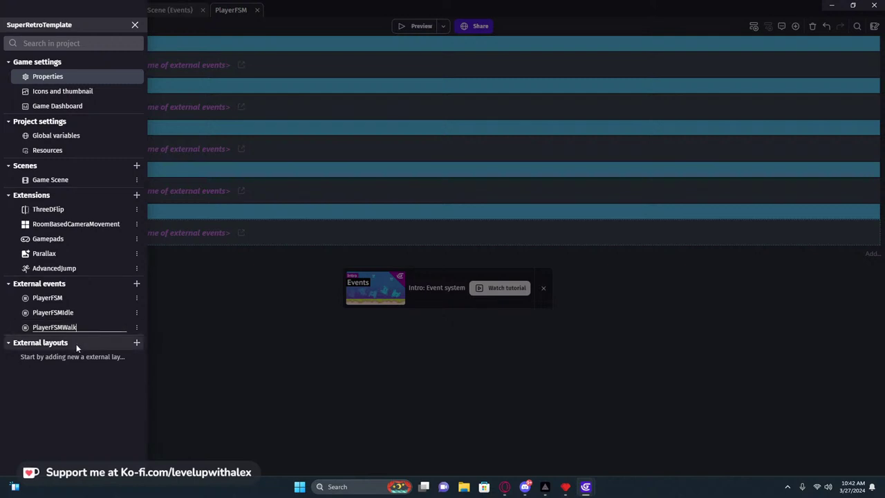
key(Return)
Rename the PlayerFSMWalk external events to PlayerFSMMove.
click(121, 326)
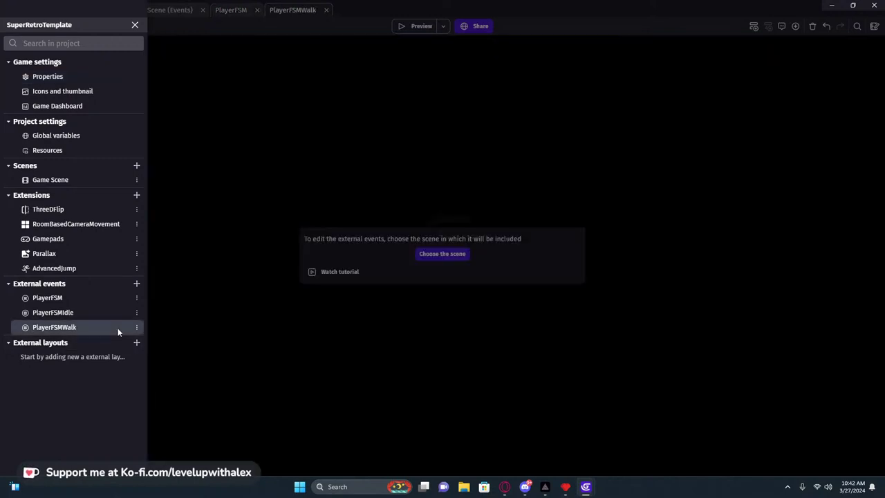
click(118, 328)
click(90, 327)
text(Move)
key(Return)
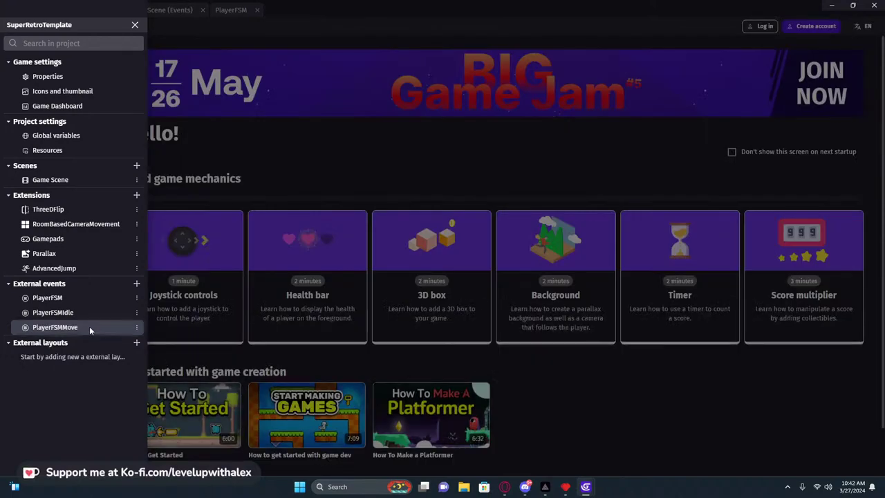
Rename the Walk group in the PlayerFSM events to Move.
click(224, 39)
click(233, 10)
double_click(43, 128)
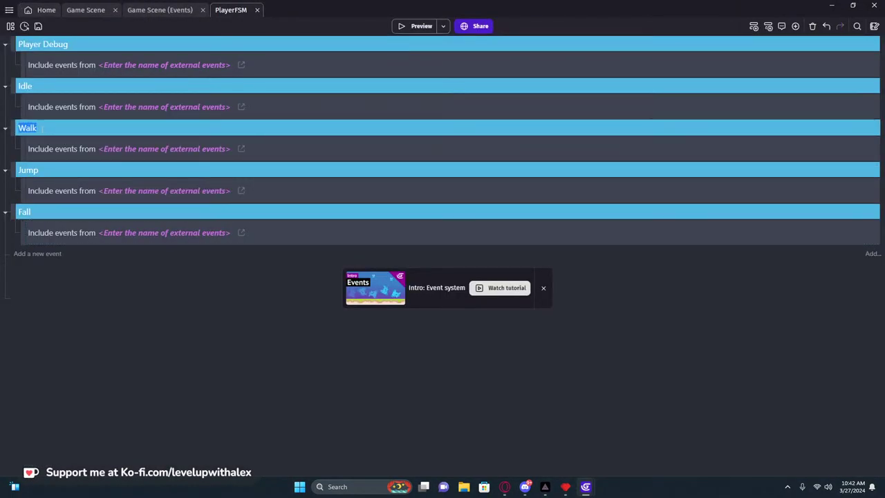
text(Move)
key(Return)
Add an external events sheet named PlayerFSMFall to the project.
click(10, 26)
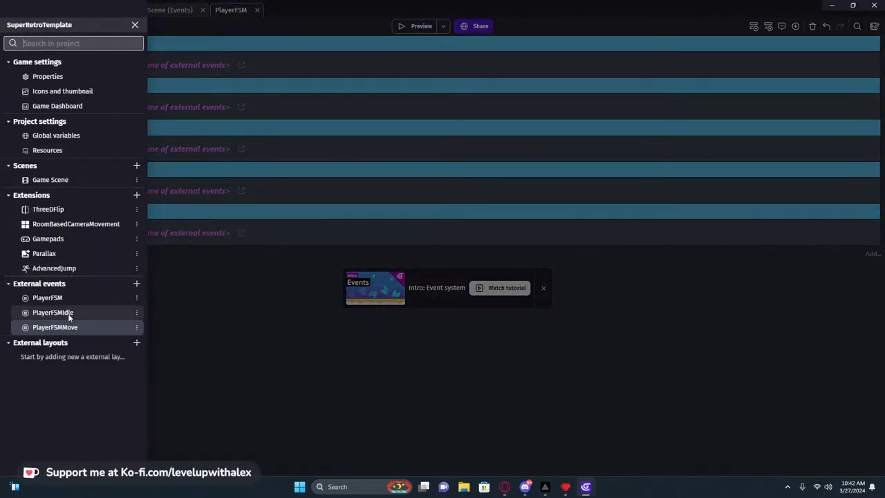
click(136, 284)
text(P)
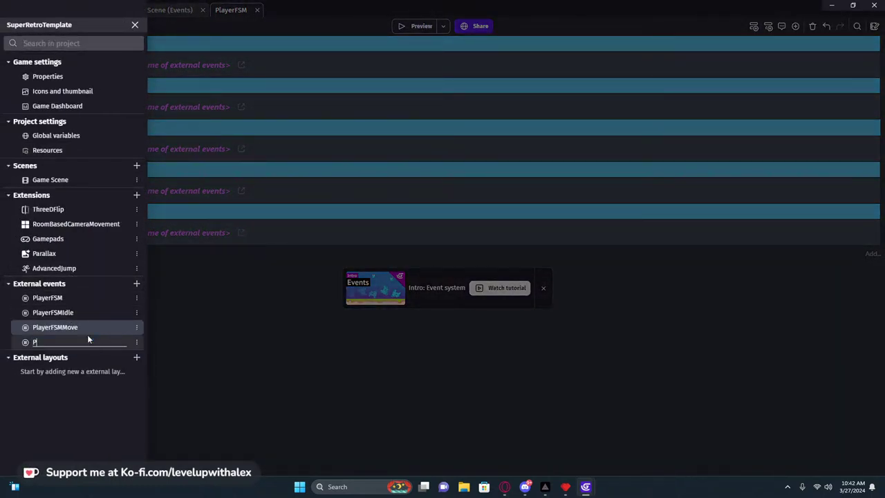
text(layerFSMFall)
key(Return)
Add an external events sheet named PlayerFSMJump and place it above PlayerFSMFall in the project list.
click(136, 283)
text(Pla)
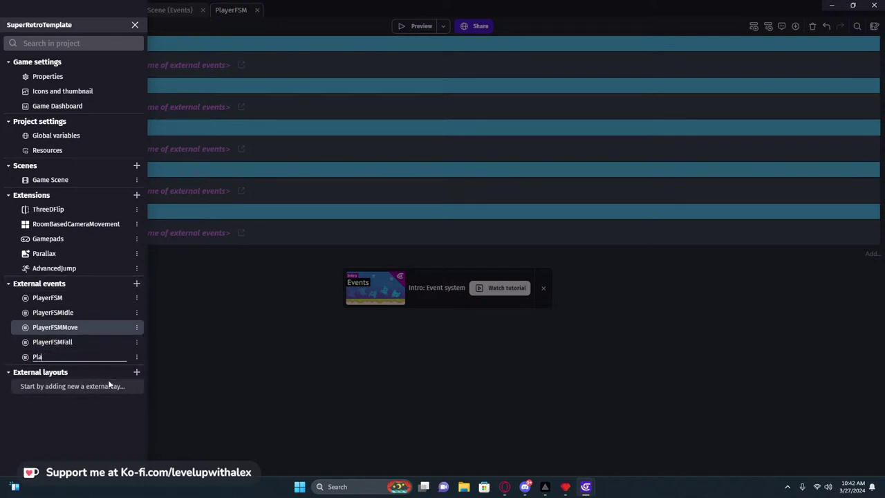
text(yerFSMJump)
key(Return)
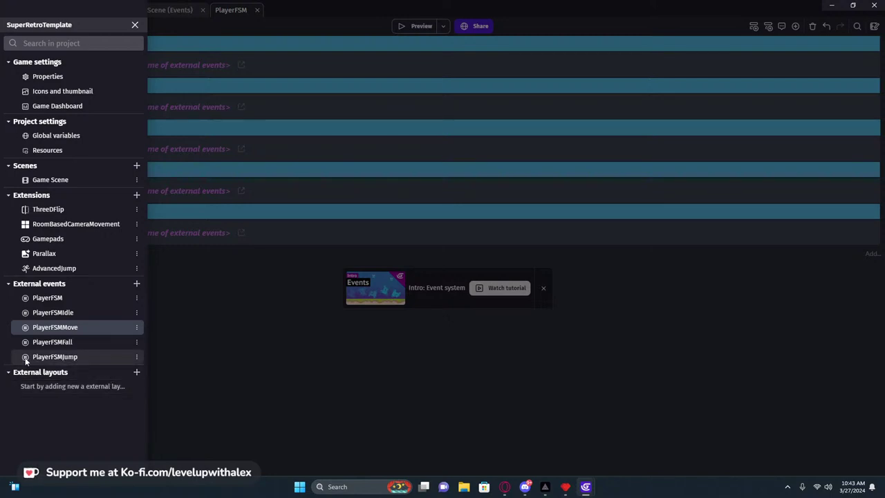
drag(28, 358, 27, 346)
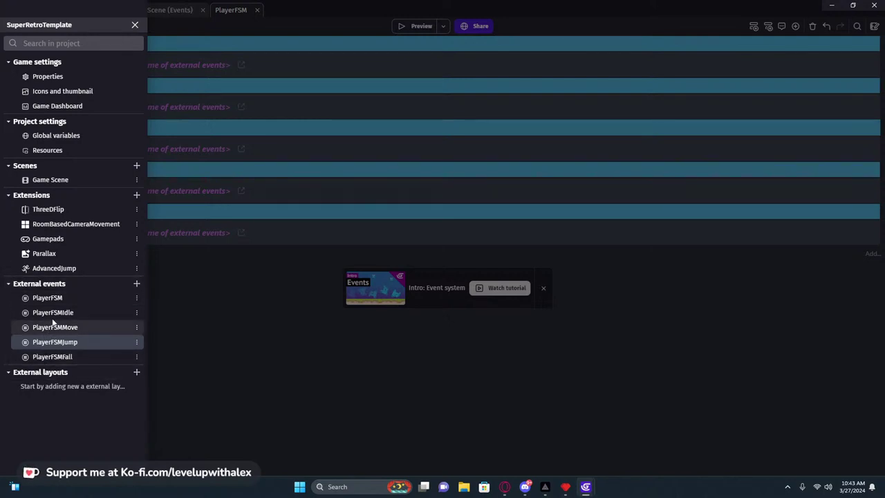
Link the Idle, Move, Jump and Fall groups to PlayerFSMIdle, PlayerFSMMove, PlayerFSMJump and PlayerFSMFall respectively.
click(195, 311)
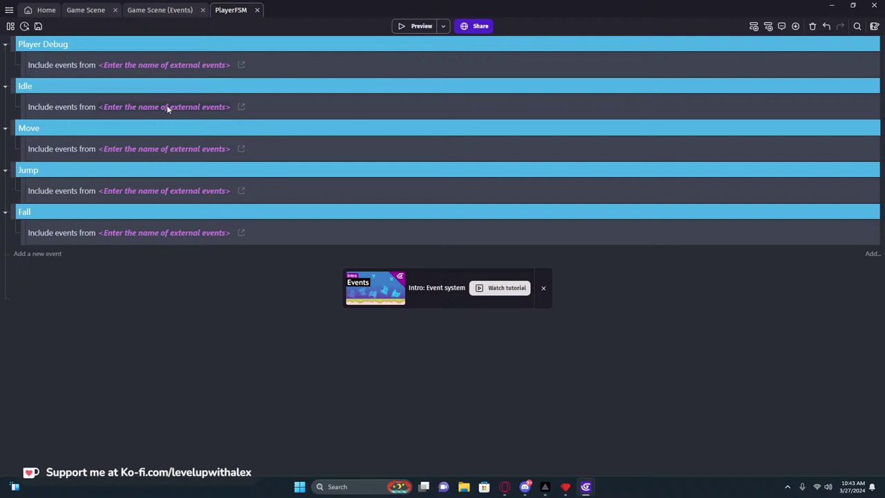
click(136, 107)
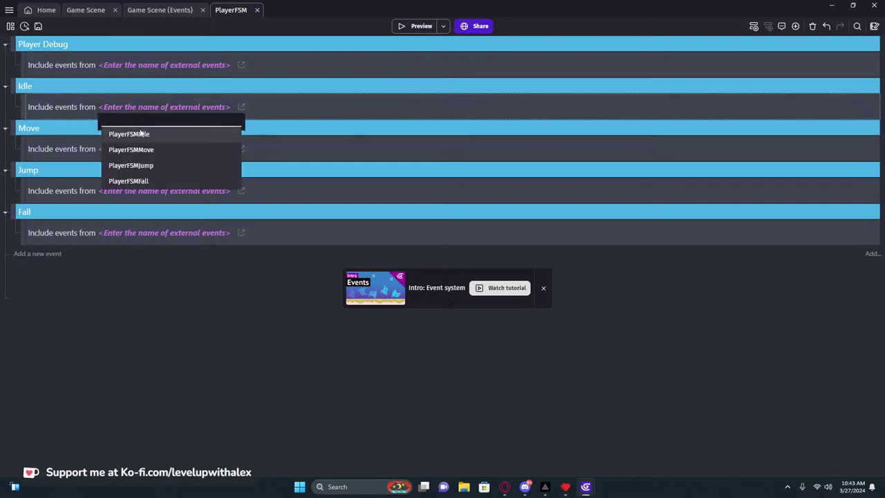
click(137, 132)
click(155, 148)
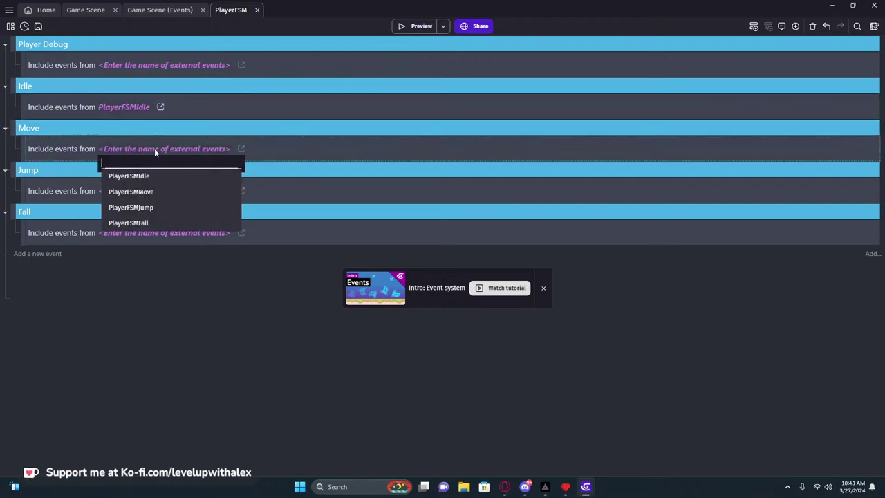
click(131, 192)
click(148, 190)
click(132, 249)
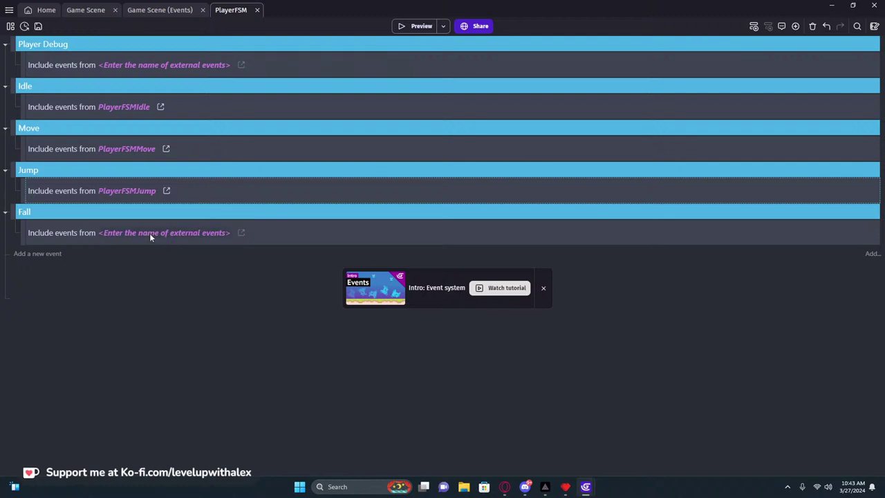
click(149, 233)
click(147, 307)
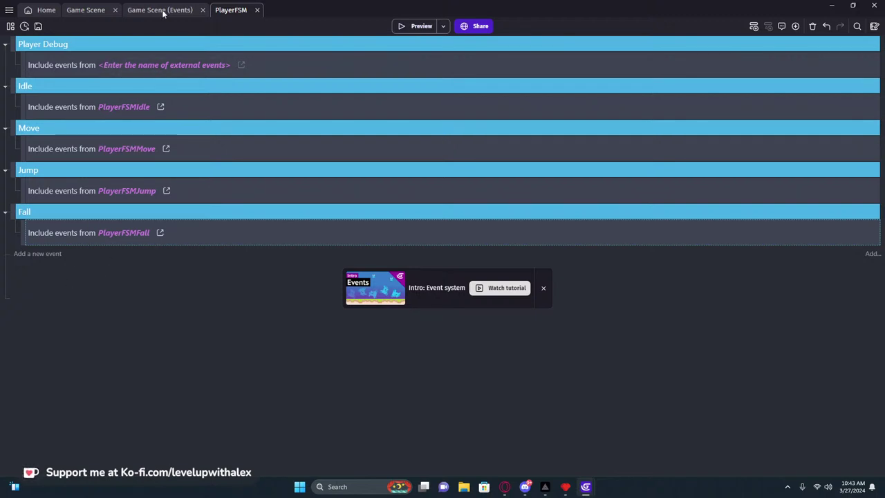
Add a String object variable named State with the value Init to Toast in the Game Scene and apply it.
click(97, 10)
right_click(768, 122)
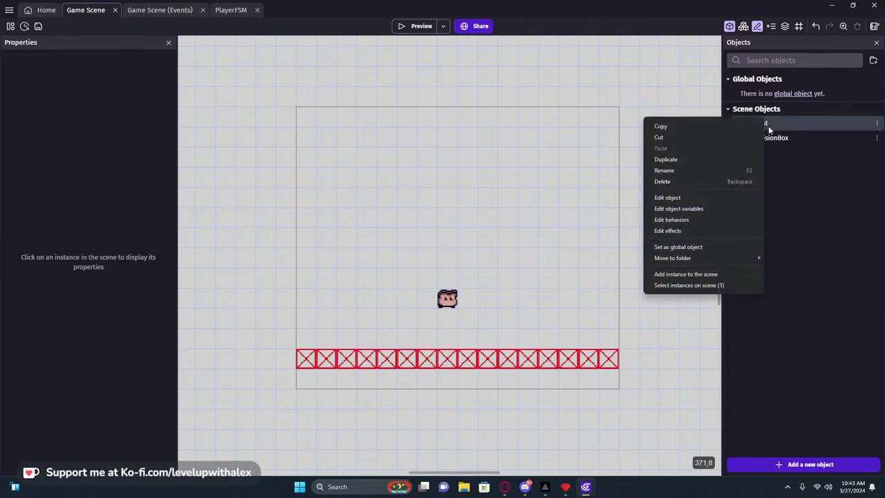
click(802, 125)
double_click(802, 124)
click(502, 53)
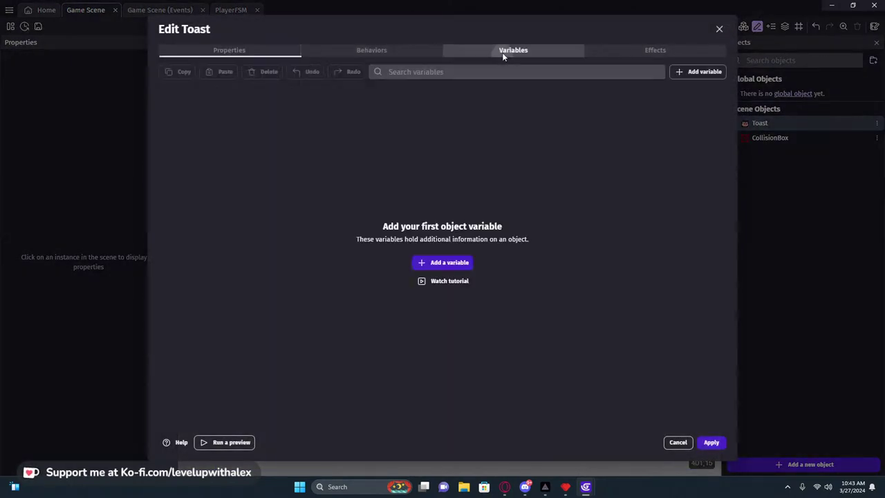
click(705, 71)
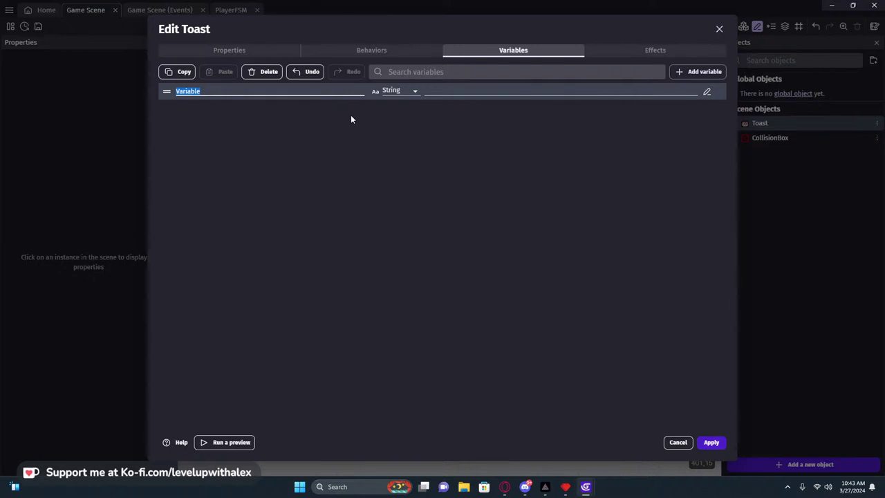
text(State)
click(406, 97)
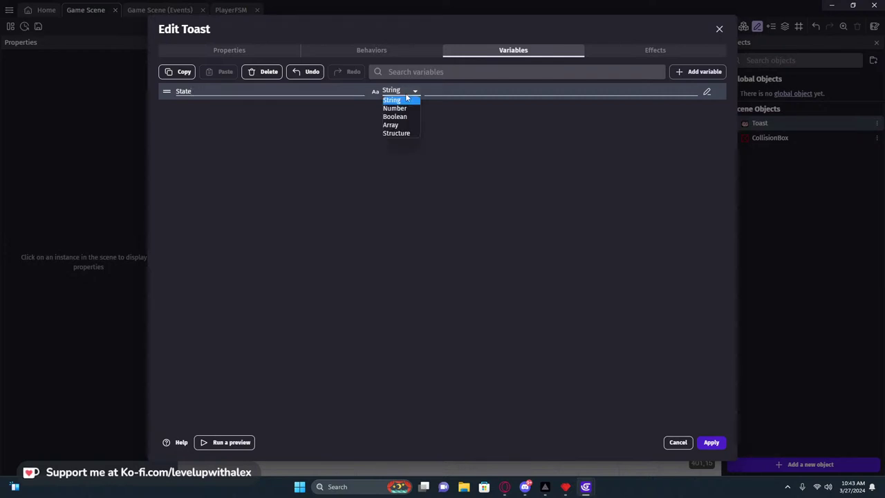
click(402, 100)
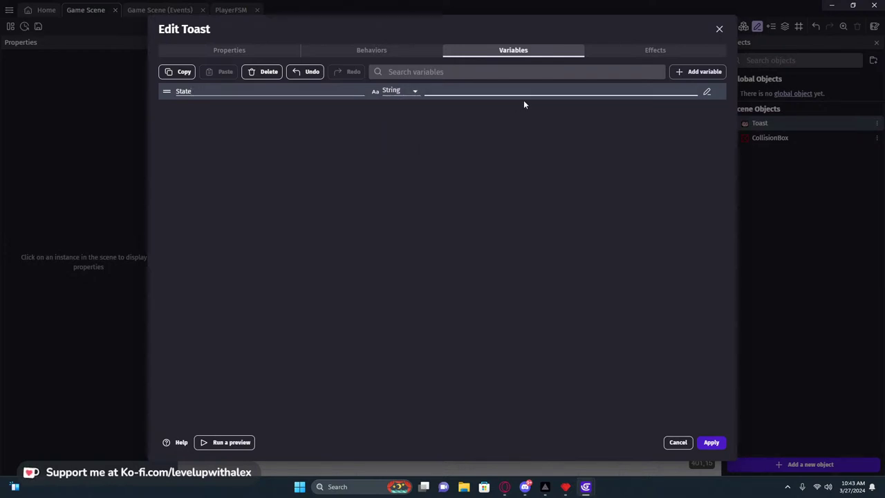
text(Init)
click(531, 194)
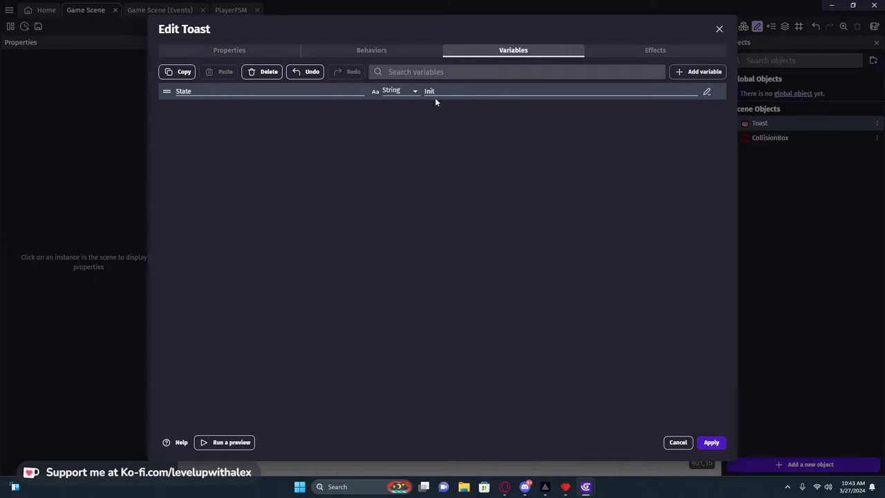
click(712, 443)
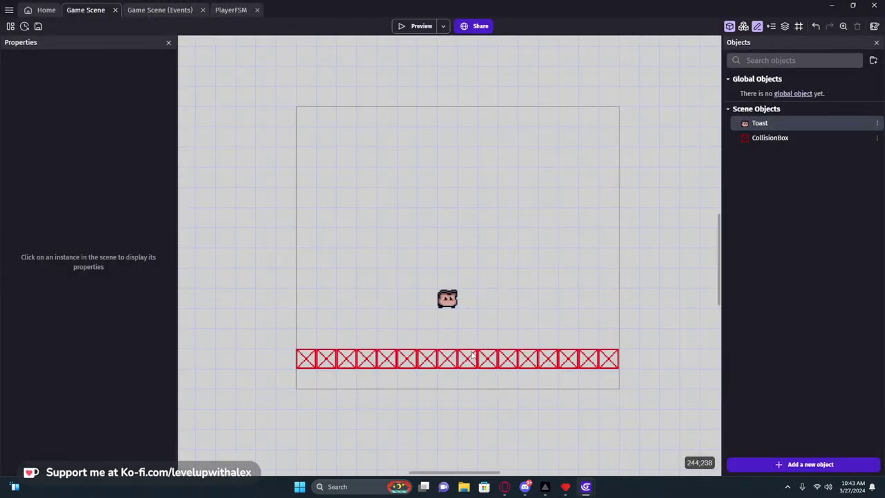
Move the Toast instance to X 128, Y 144, check its State instance variable, and return to the PlayerFSM events.
click(447, 298)
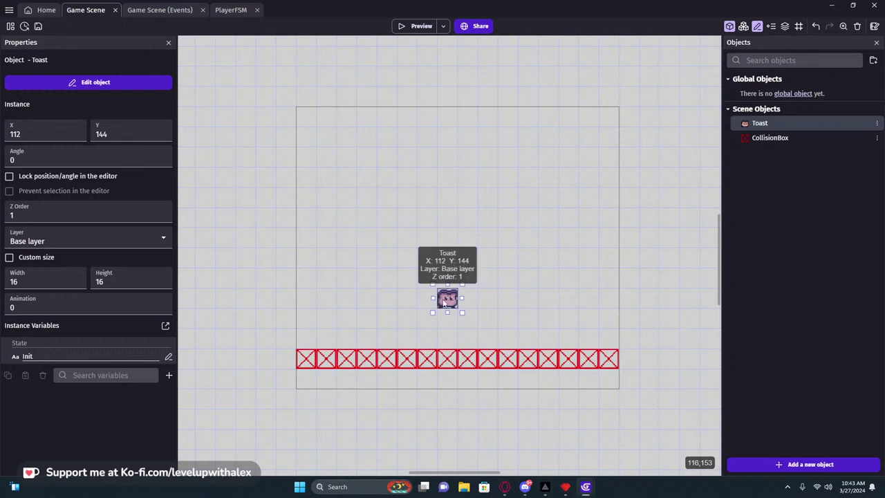
drag(443, 298, 463, 297)
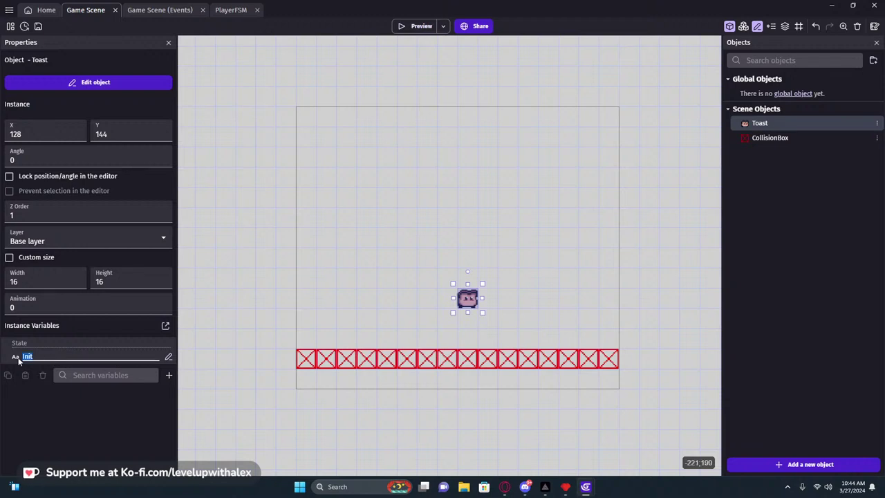
click(22, 355)
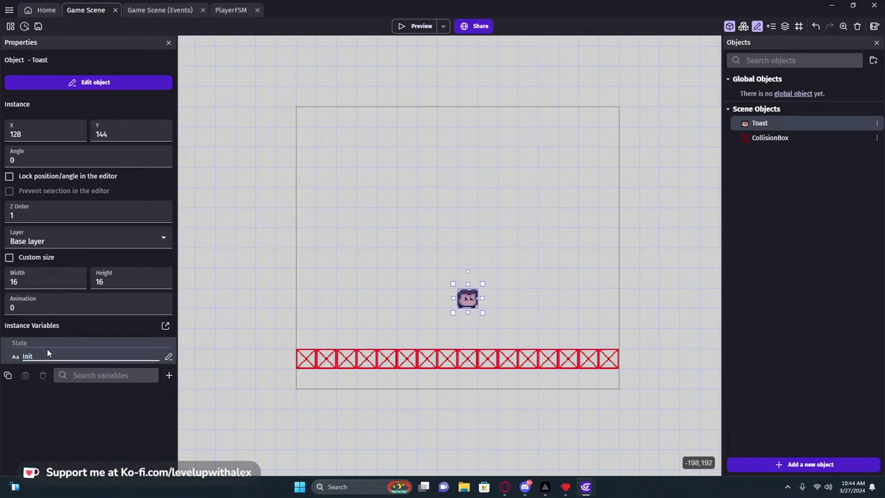
click(465, 298)
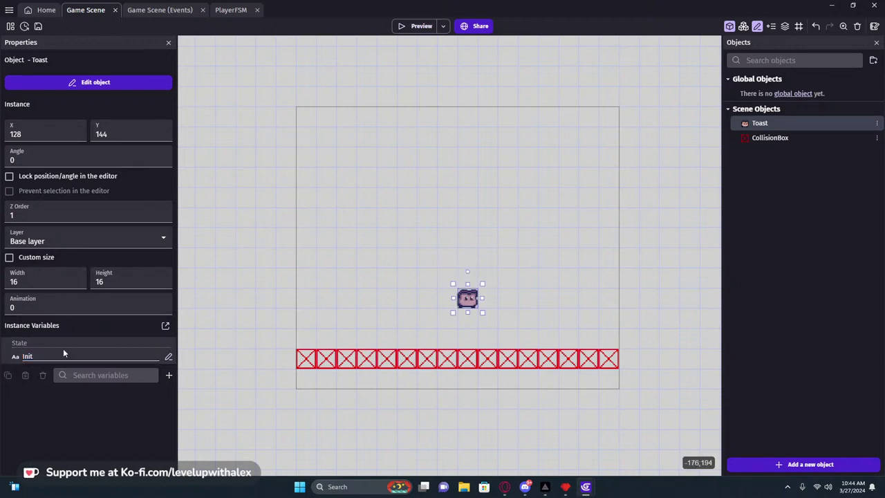
click(23, 355)
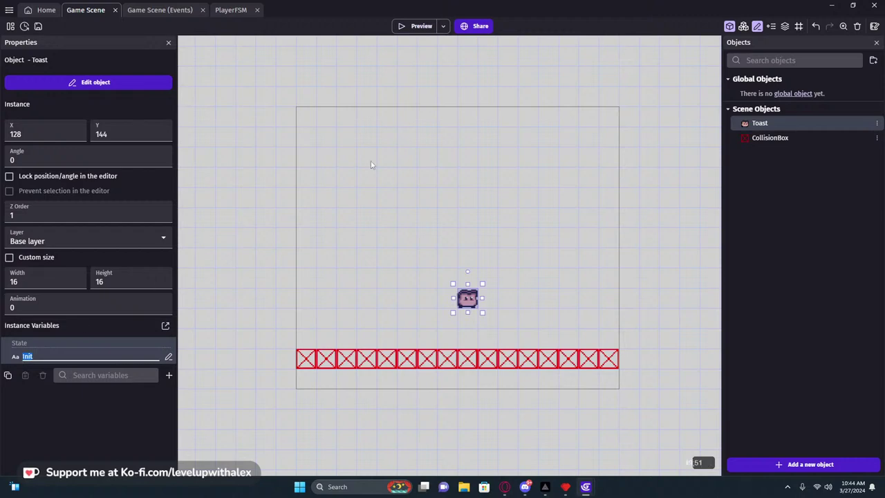
click(235, 10)
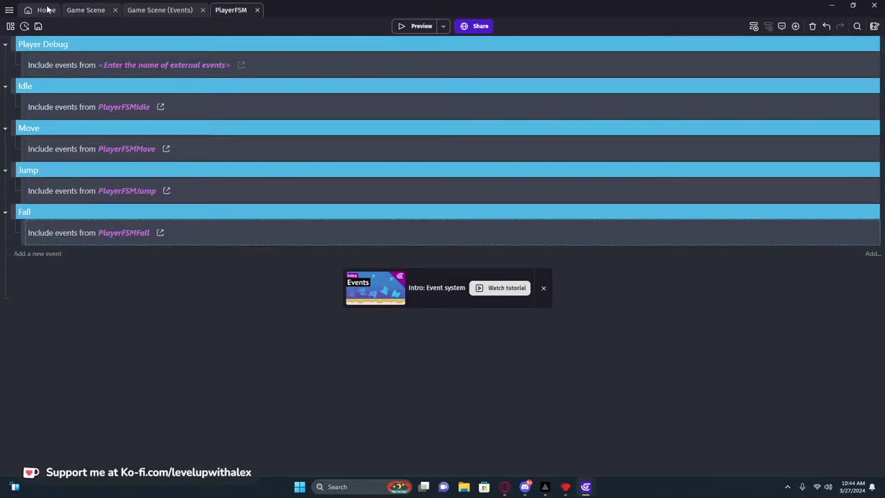
Add an external events sheet named PlayerFSMInit and place it above PlayerFSMIdle in the project list.
click(10, 26)
click(137, 284)
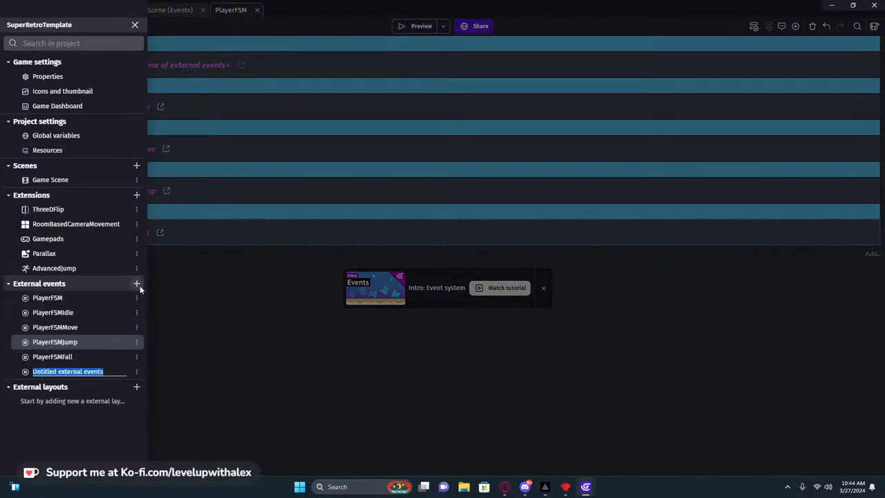
text(Player)
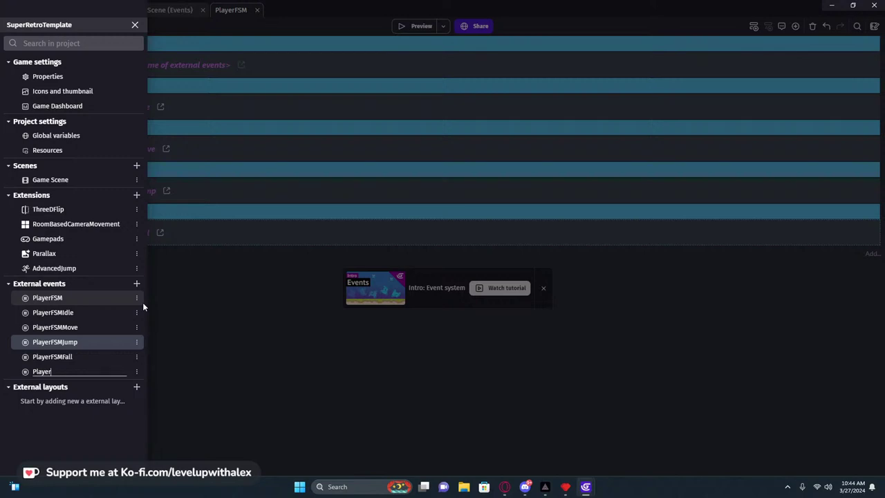
text(FSMInit)
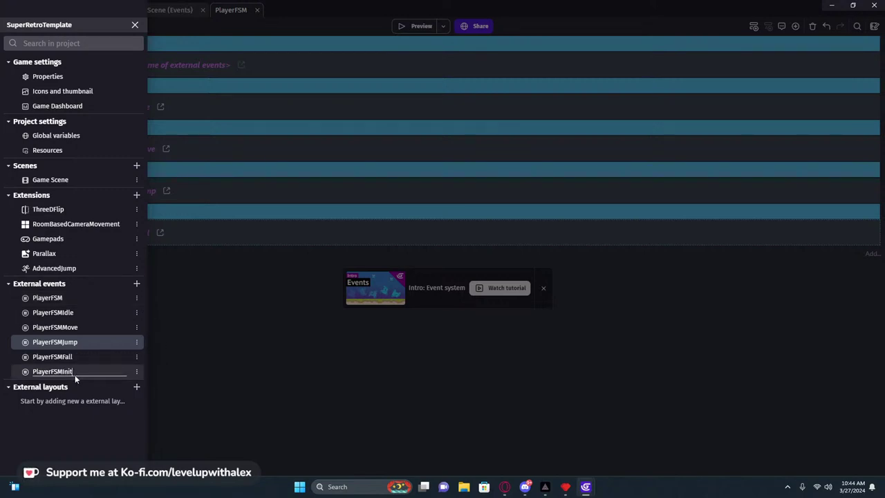
click(210, 364)
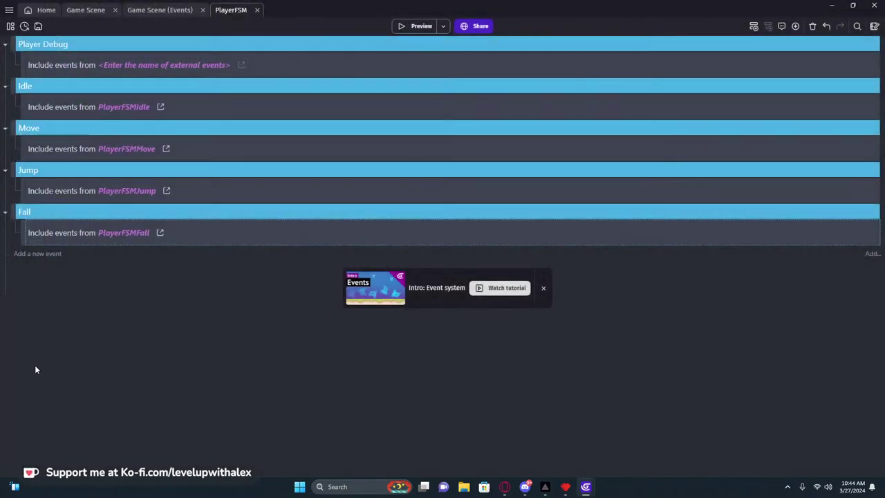
click(11, 25)
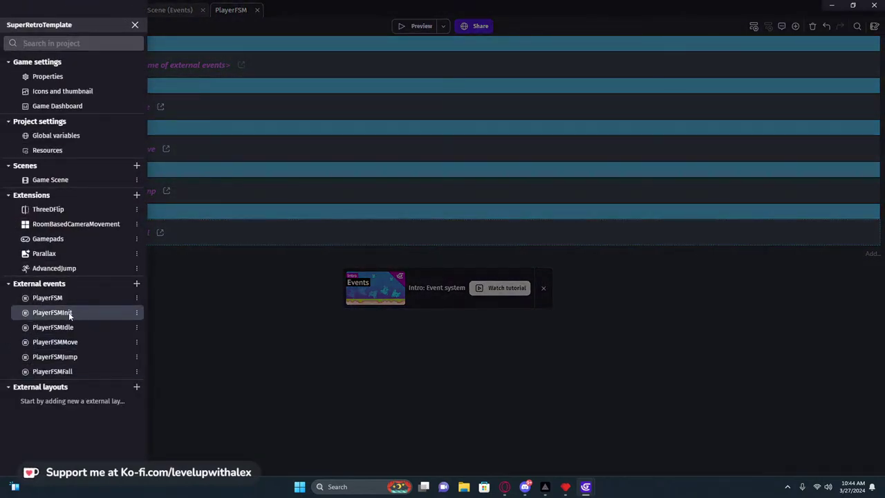
click(250, 301)
Link the Player Debug group to PlayerFSMInit, and associate that external events sheet with Game Scene.
click(135, 65)
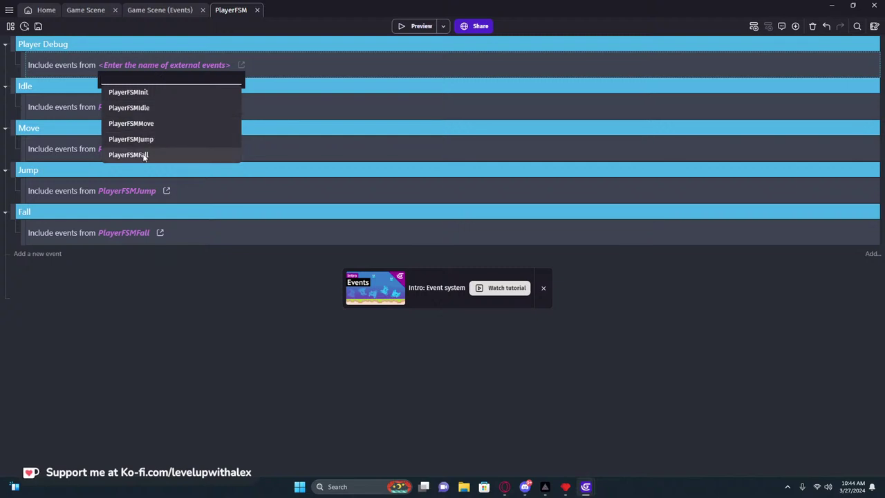
click(157, 92)
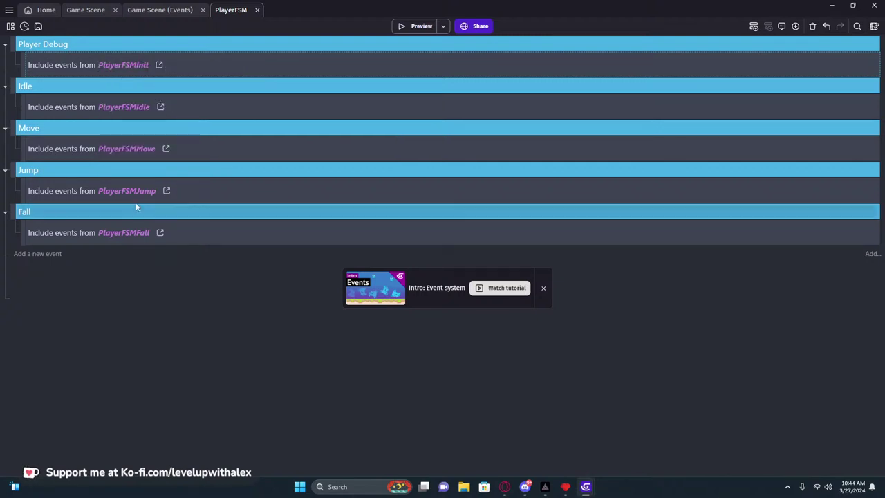
click(159, 64)
click(443, 253)
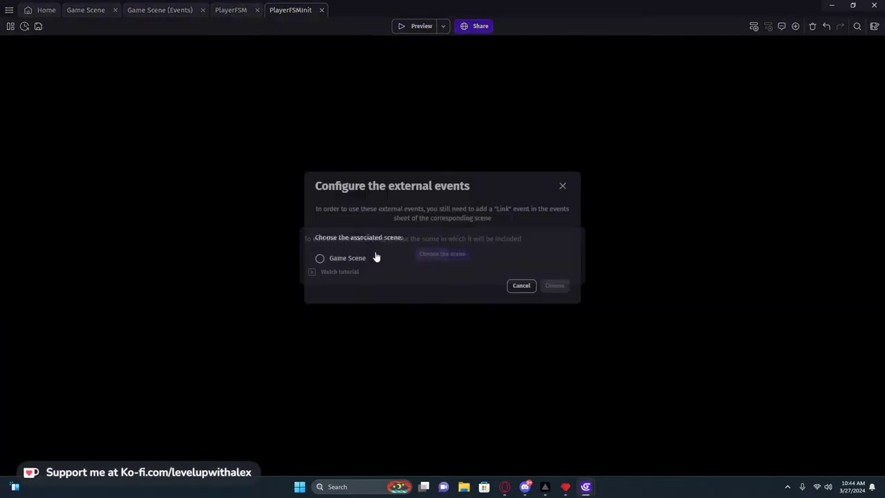
click(373, 257)
click(554, 286)
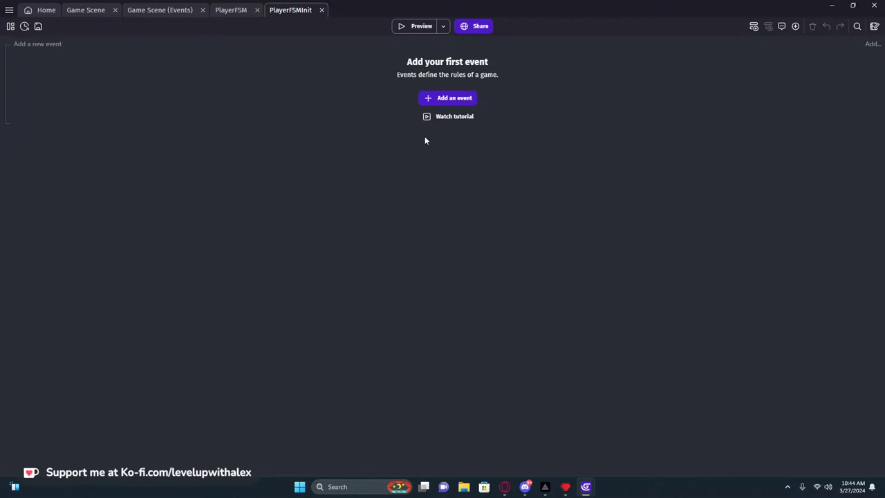
Add a first event to PlayerFSMInit with the condition At the beginning of the scene.
click(455, 98)
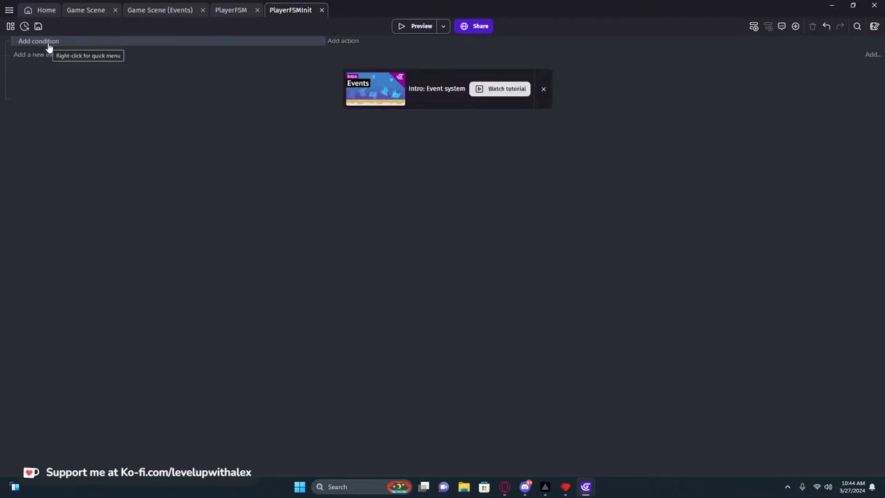
click(43, 40)
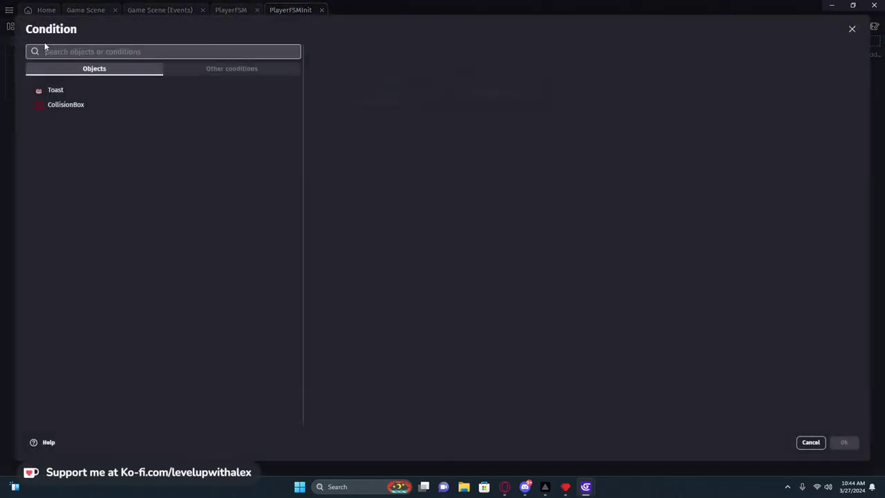
text(at beg)
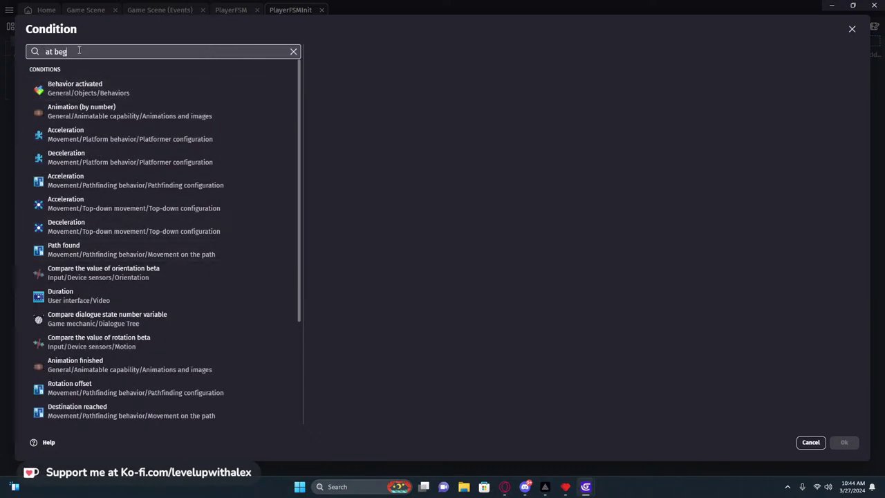
click(89, 316)
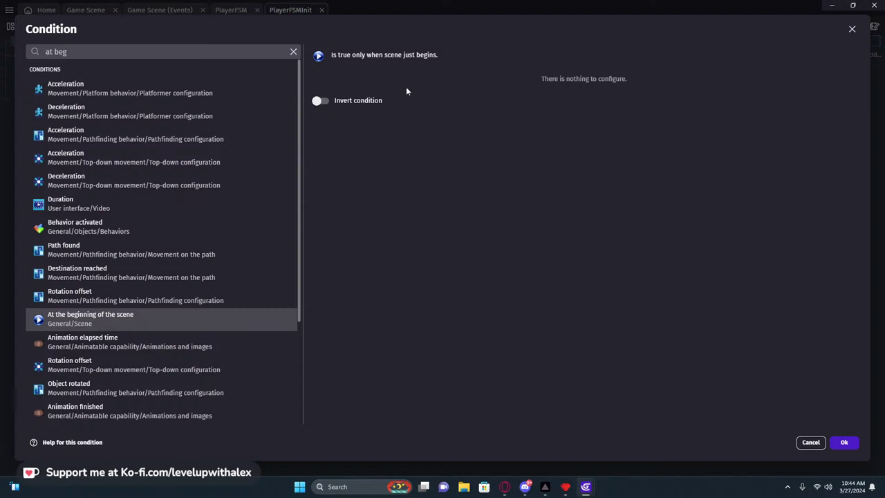
click(843, 442)
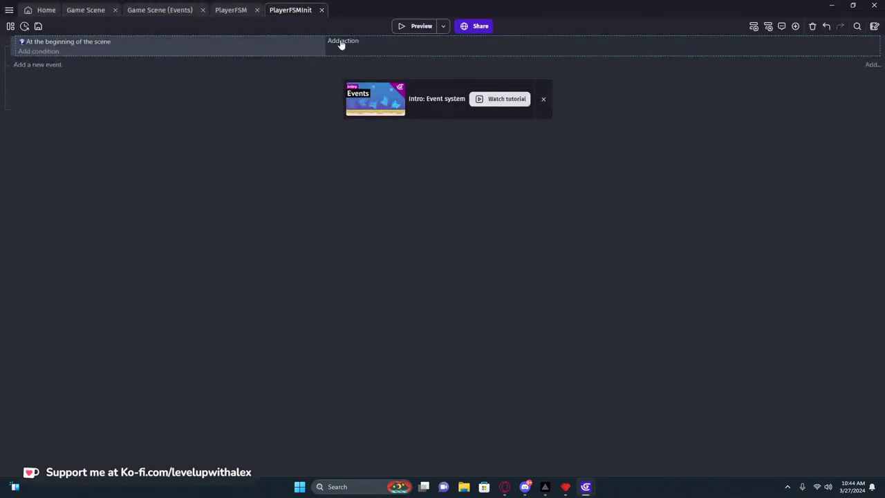
Add a Text variable condition to the event comparing Toast's State variable as equal to Init.
click(38, 51)
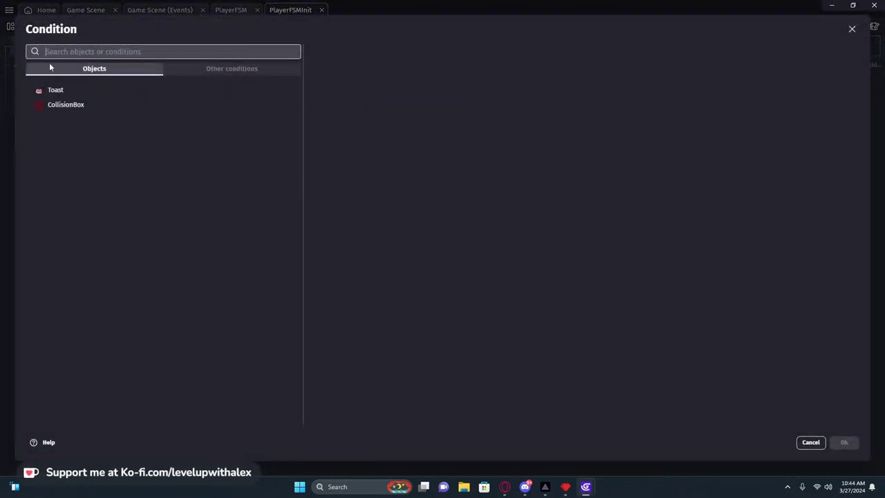
click(84, 92)
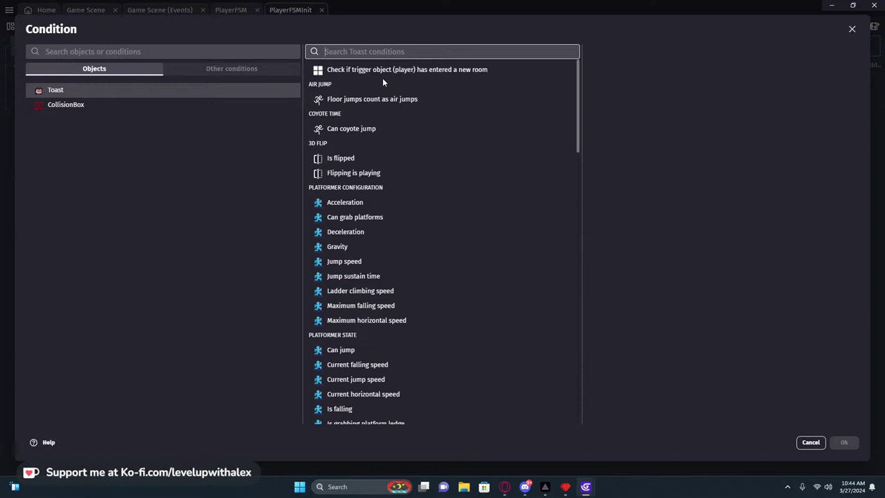
text(vari)
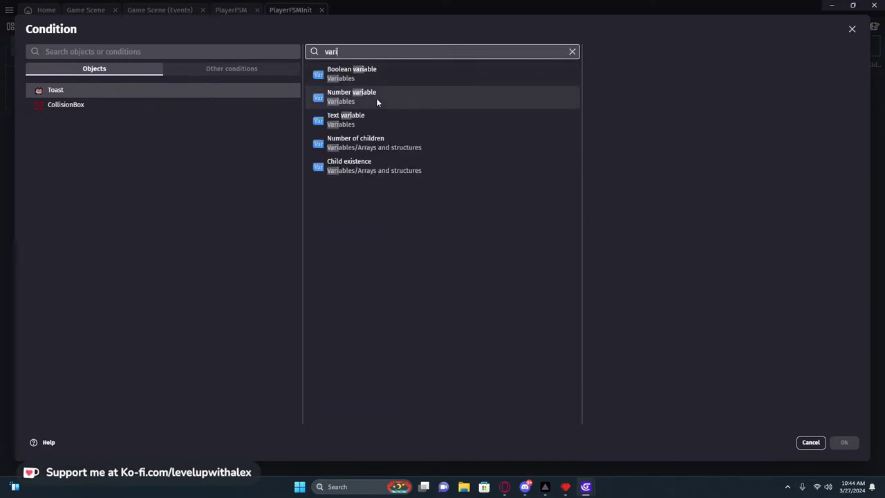
click(376, 98)
click(633, 98)
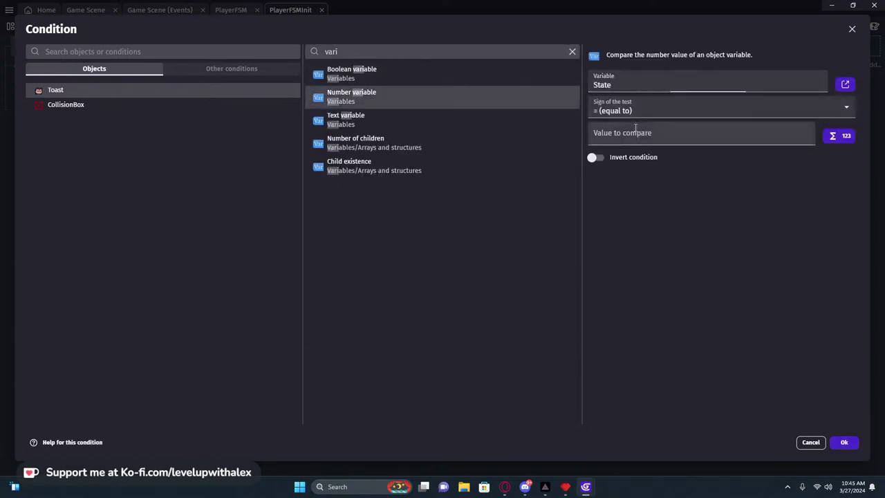
click(636, 132)
text(Init)
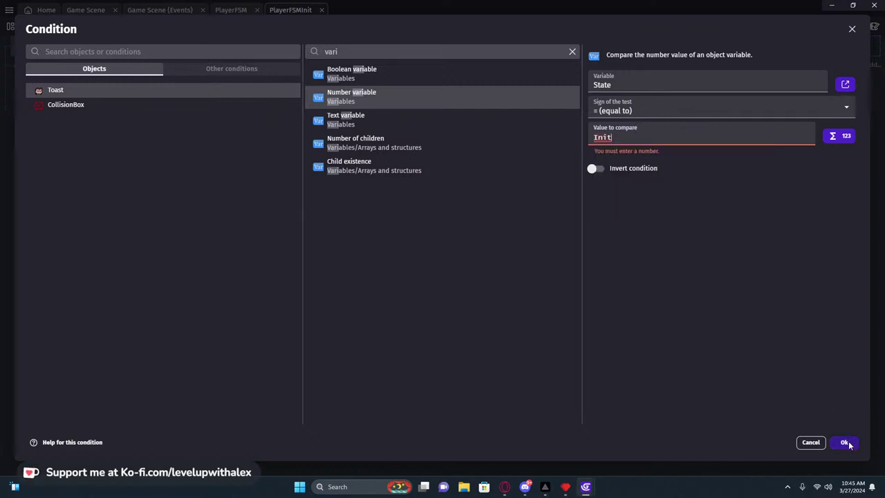
click(366, 116)
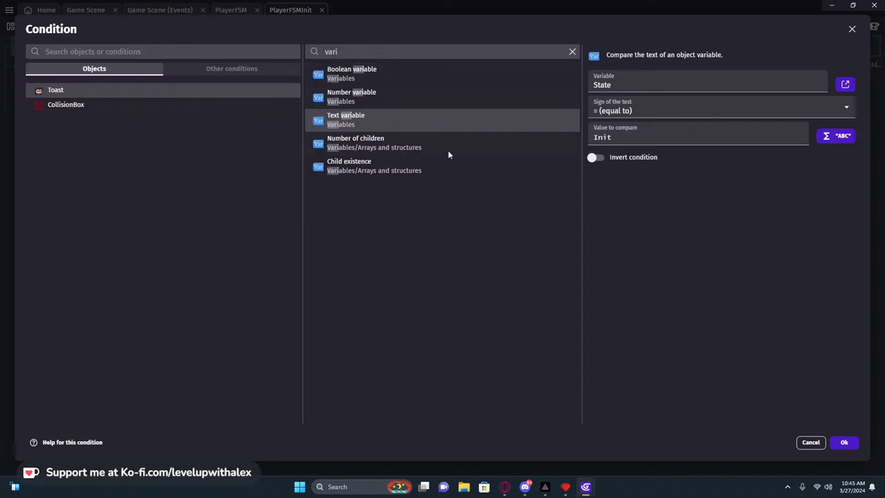
click(844, 442)
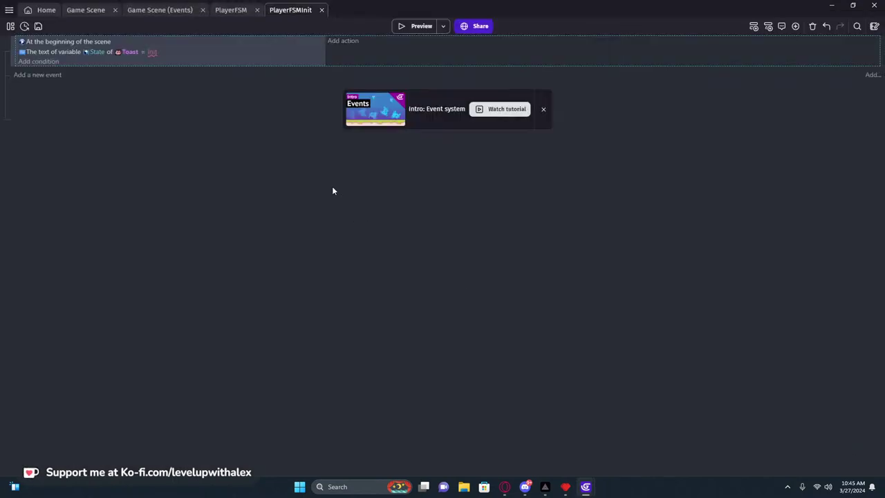
Correct the value compared with Toast's State to the quoted text "Init".
click(152, 53)
key(BackSpace)
text("I)
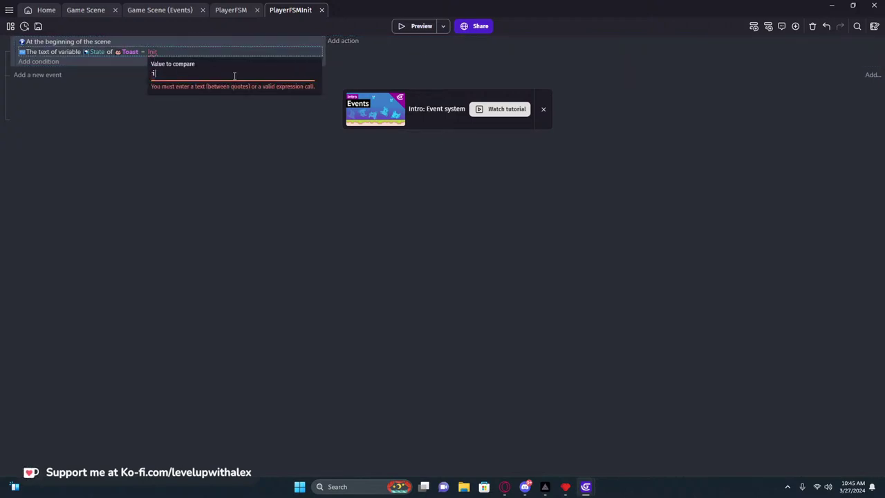
text(nit")
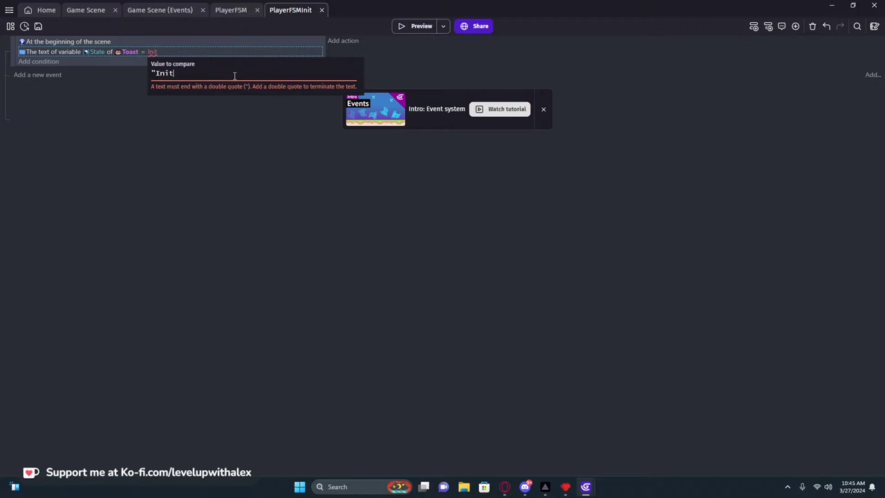
key(Return)
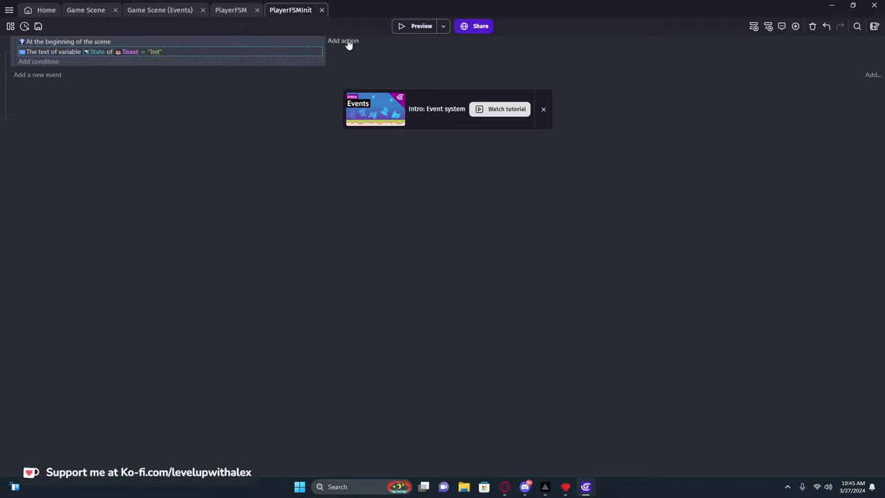
Add a Change text variable action to the event that sets Toast's State variable to "Idle".
click(346, 41)
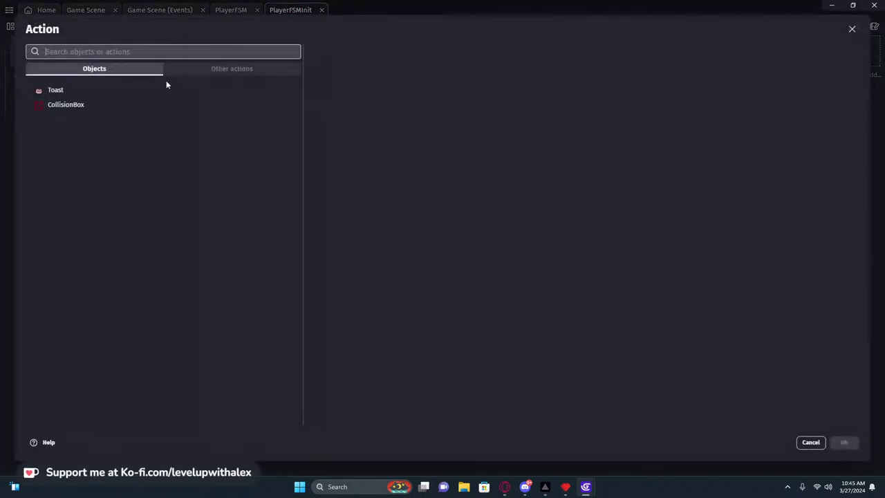
click(201, 90)
text(text)
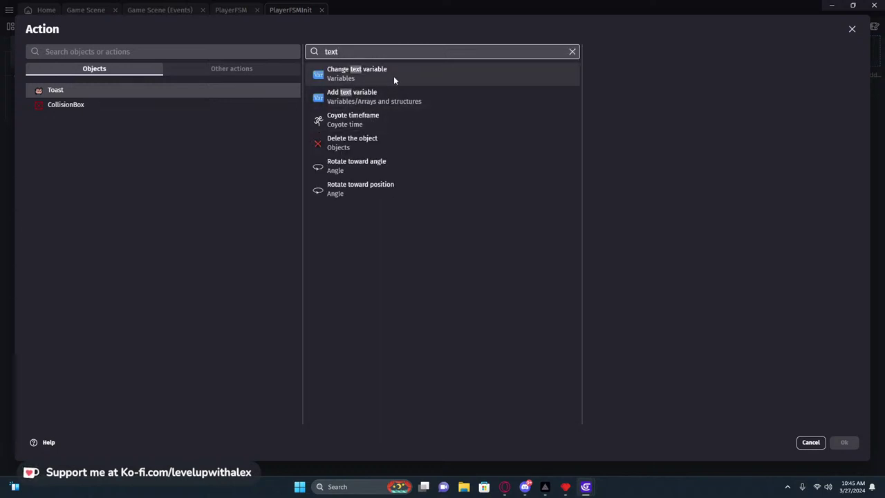
click(390, 72)
click(623, 98)
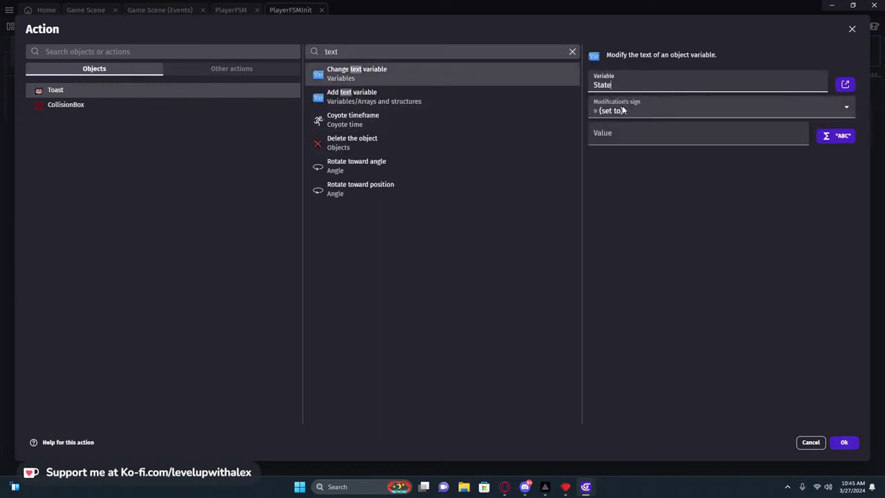
click(627, 131)
text("")
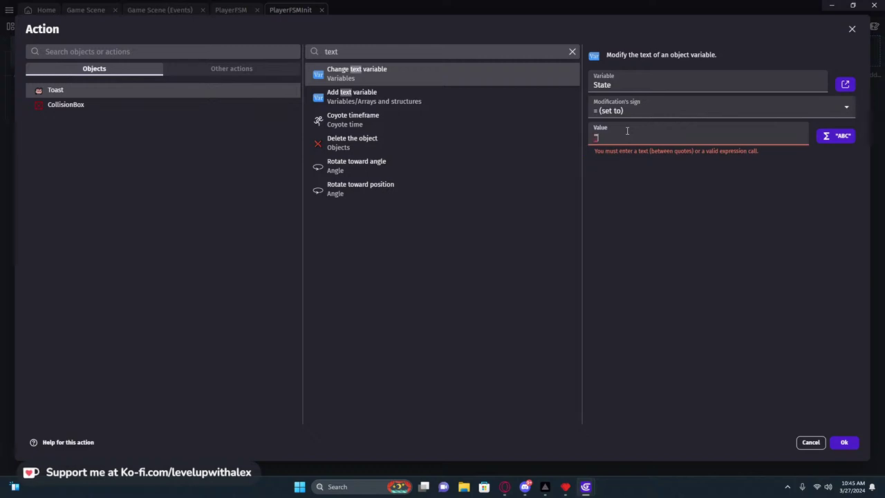
text(Idle)
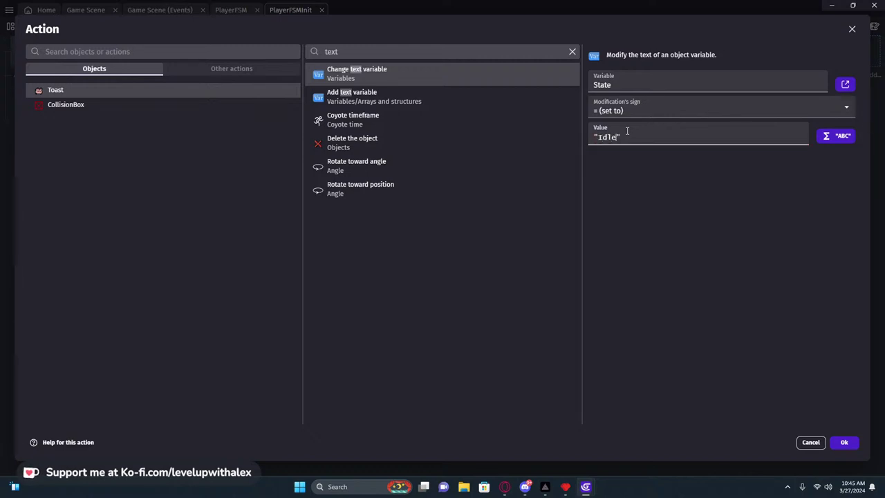
drag(594, 138, 599, 138)
key(shift+Right)
key(shift+Right)
key(shift+Right)
key(Right)
click(671, 237)
click(843, 443)
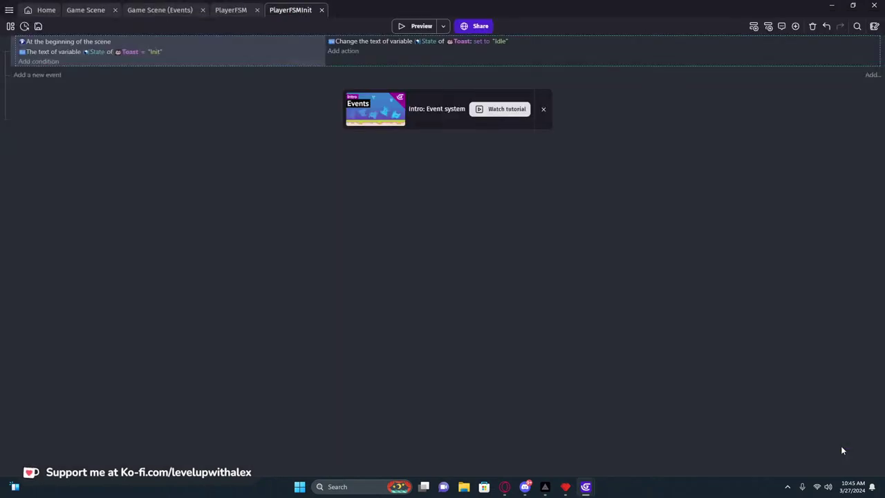
Delete the At the beginning of the scene condition from the PlayerFSMInit event.
click(81, 42)
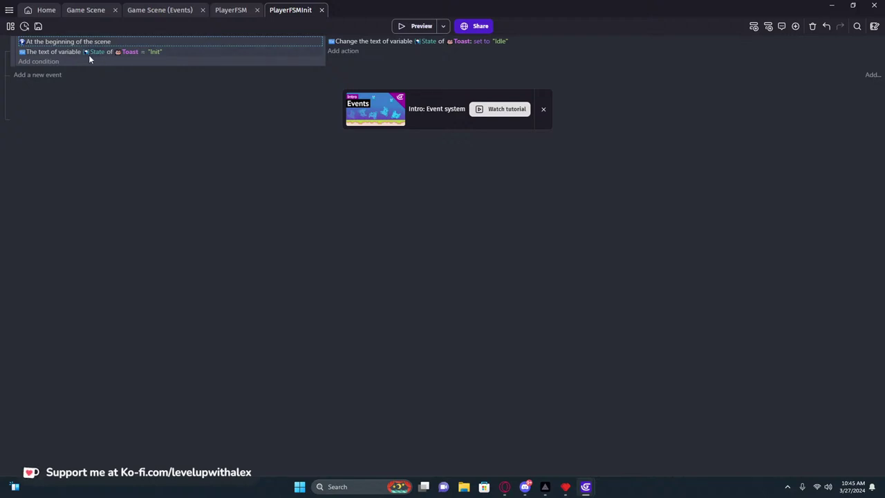
key(Delete)
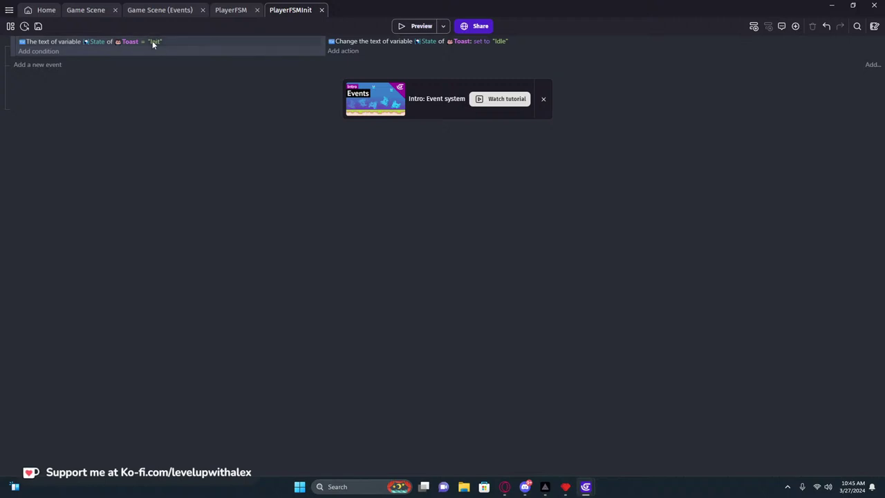
Launch a game preview with the debugger and dismiss the subscription request.
click(407, 29)
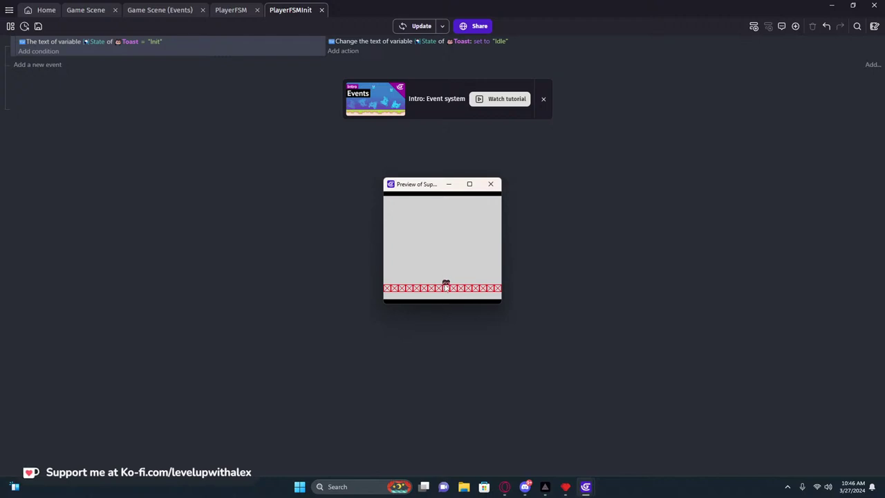
click(441, 26)
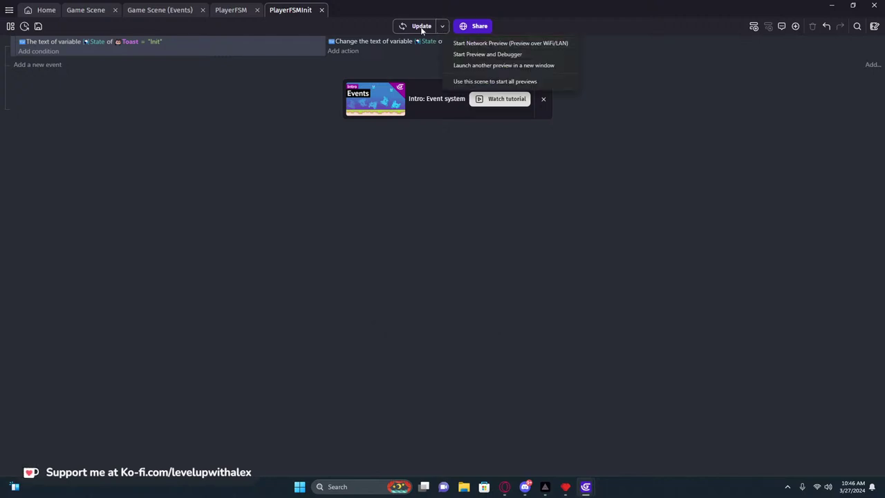
click(464, 56)
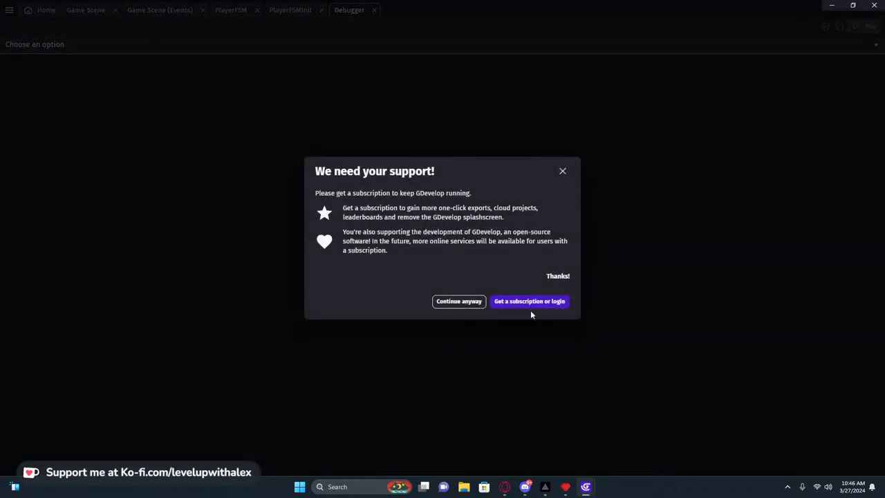
click(460, 306)
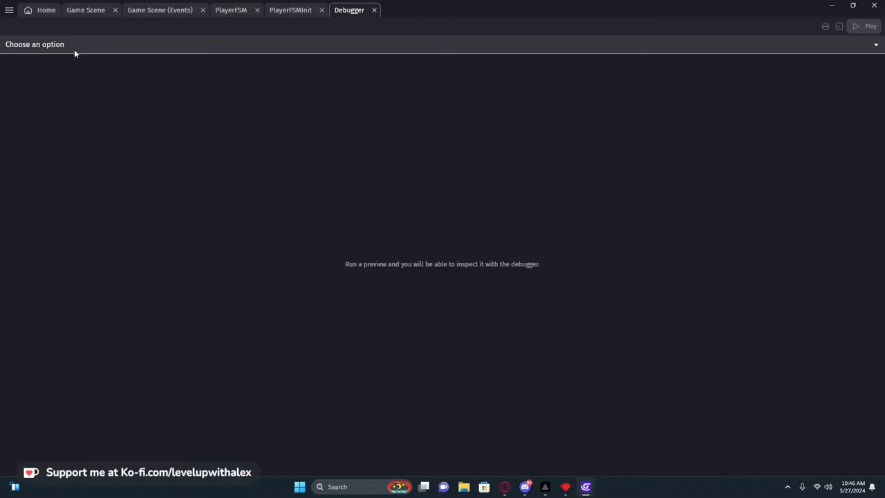
Load Game preview #12 in the debugger and inspect the instance variables of Toast's instance #1.
click(74, 49)
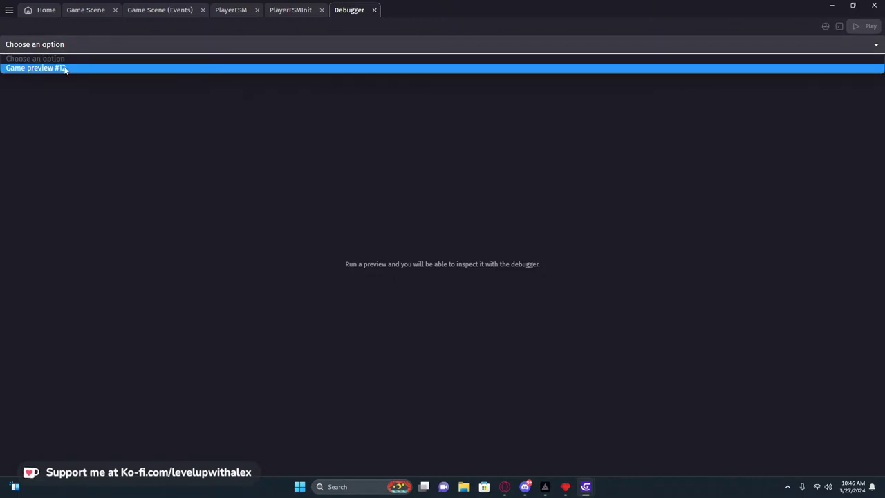
click(64, 69)
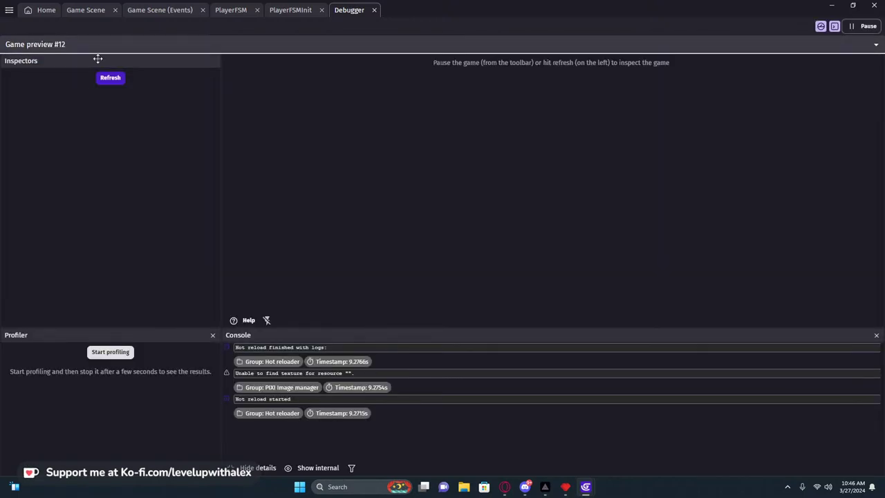
click(43, 43)
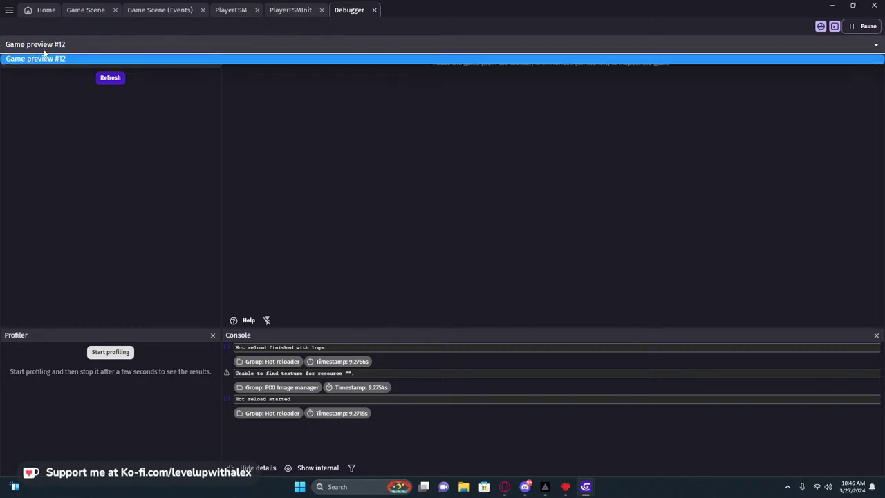
click(314, 36)
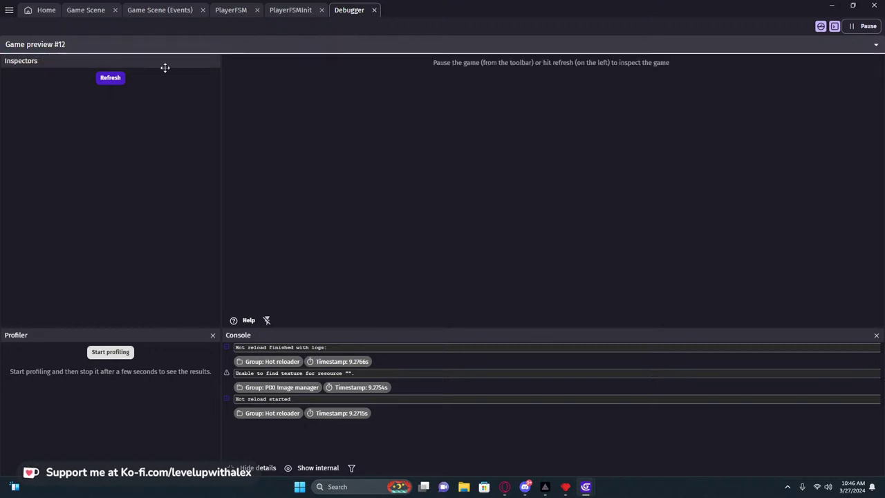
click(112, 78)
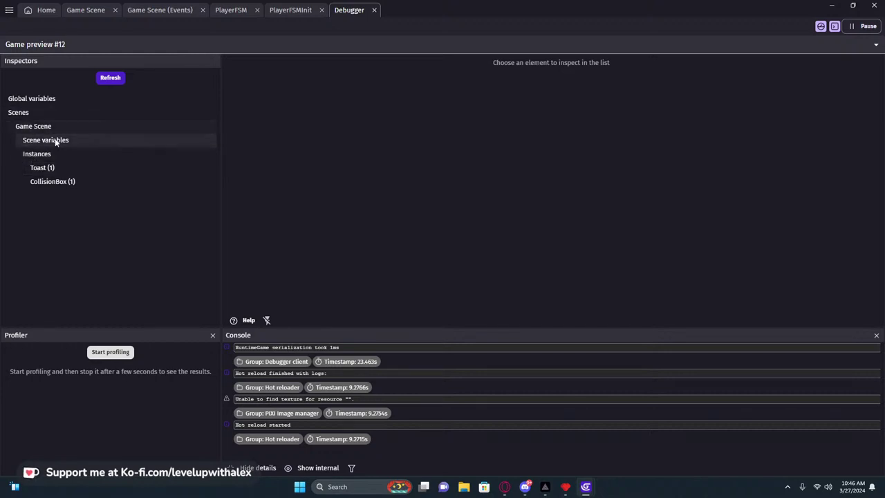
click(41, 168)
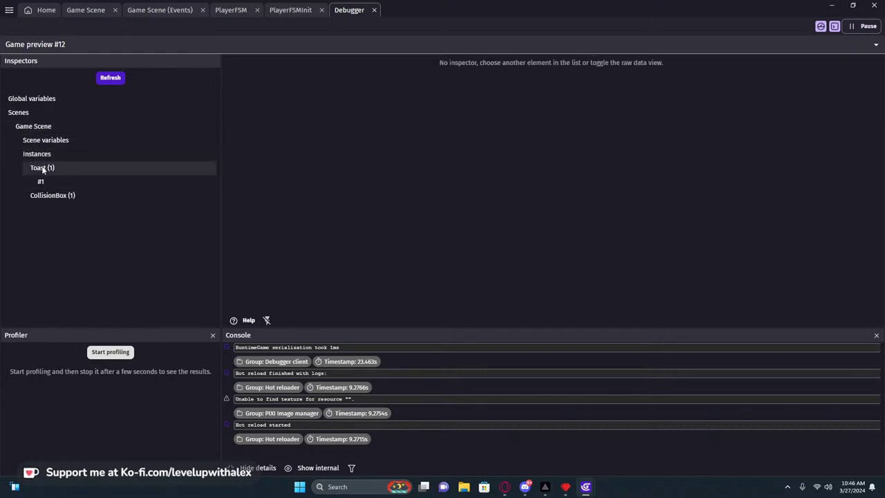
click(40, 182)
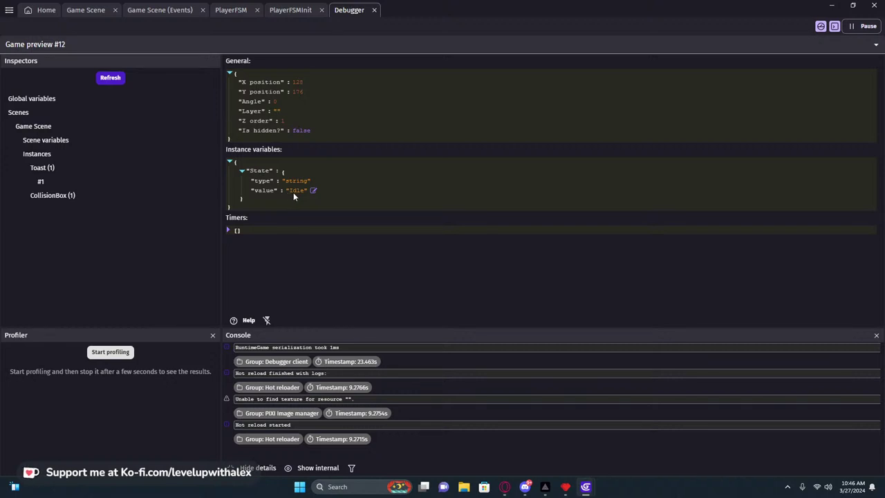
Copy the Toast State = "Init" condition into a new event under PlayerFSM's Player Debug group and nest the PlayerFSMInit link beneath it.
click(279, 13)
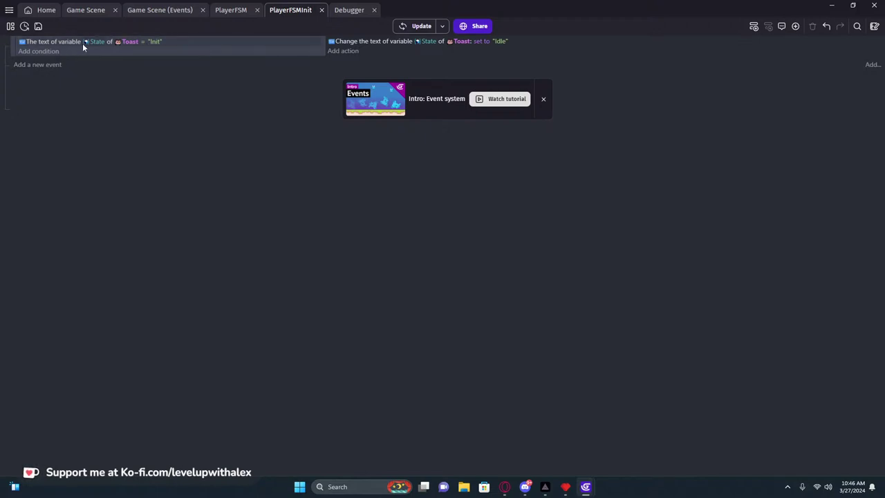
click(232, 11)
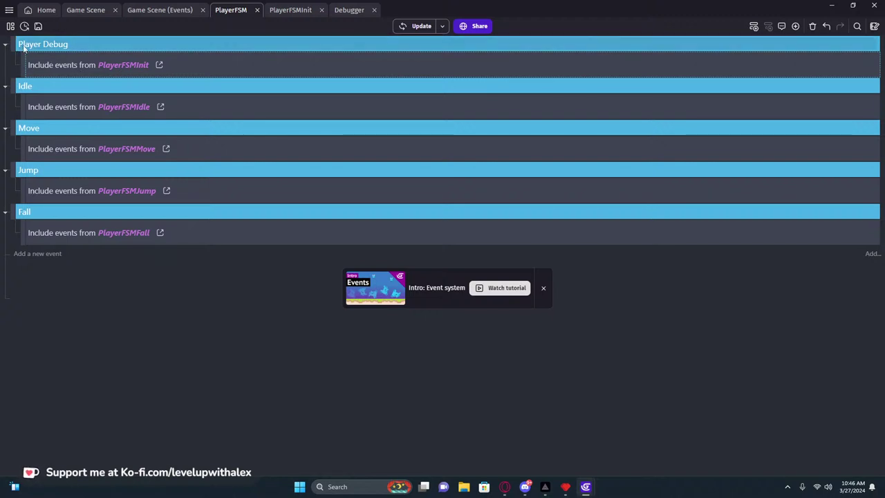
click(285, 11)
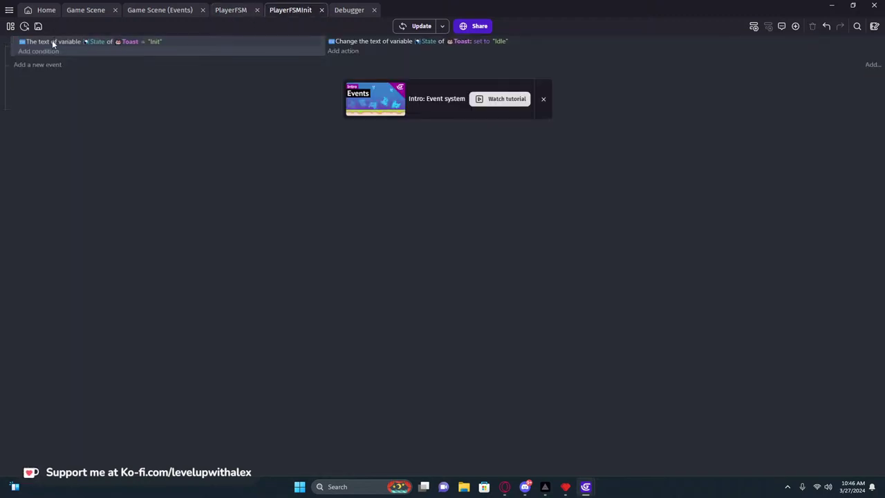
click(52, 41)
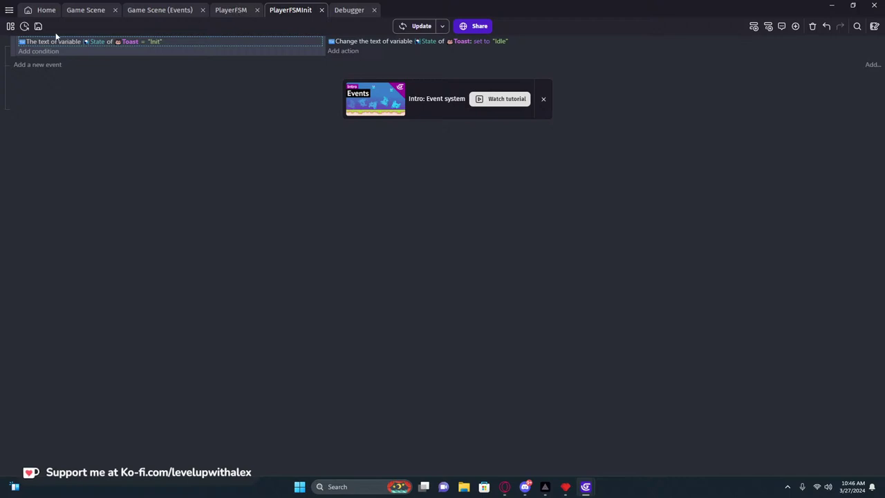
click(232, 9)
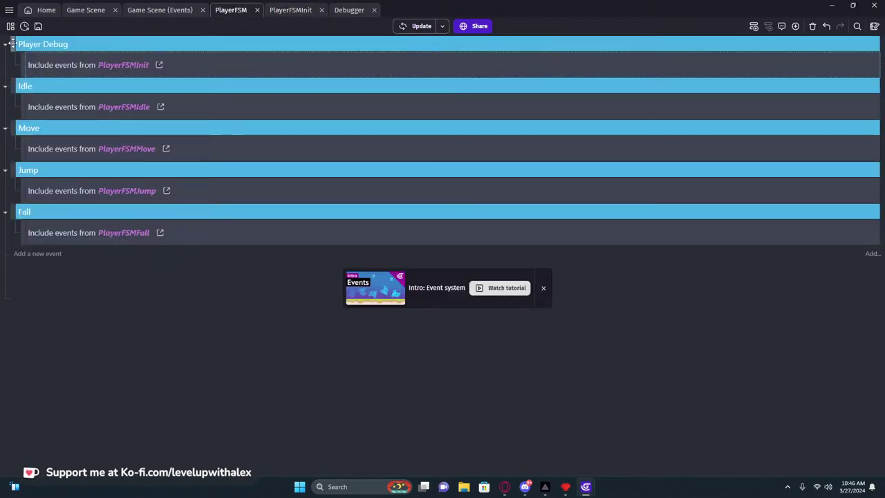
key(shift+a)
drag(23, 82, 32, 69)
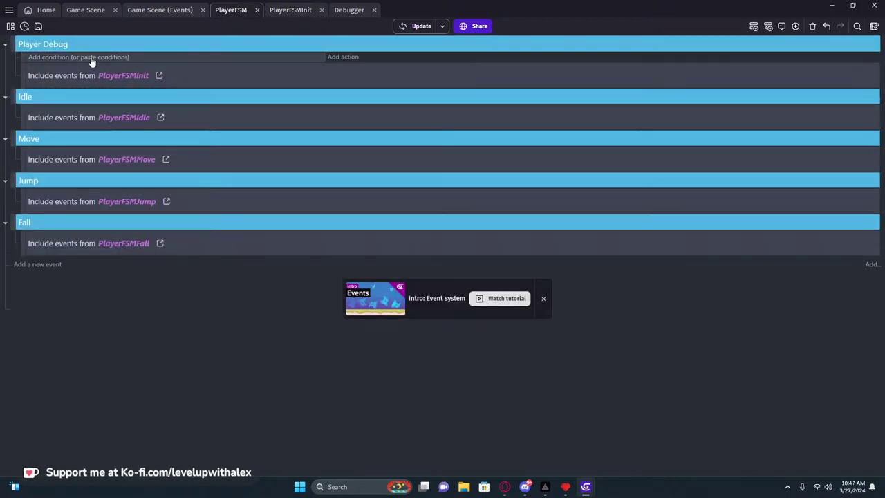
key(ctrl+v)
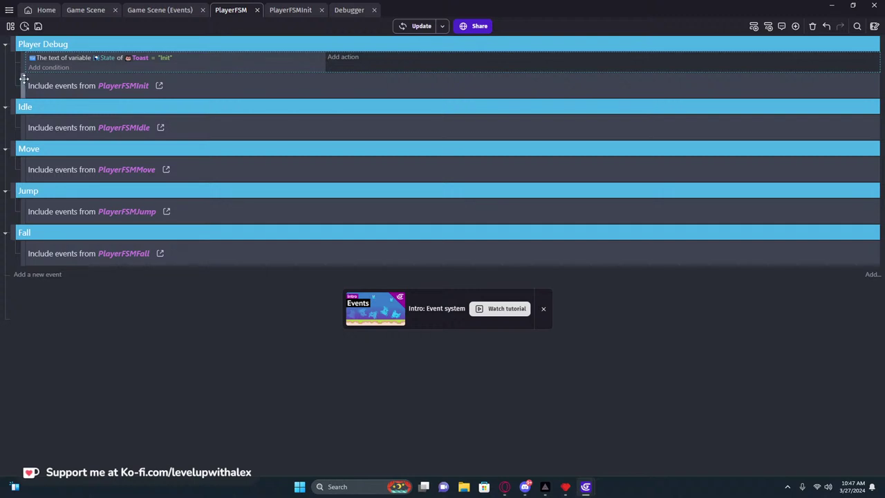
mouse_move(23, 85)
mouse_down()
mouse_move(46, 77)
mouse_move(38, 88)
mouse_up()
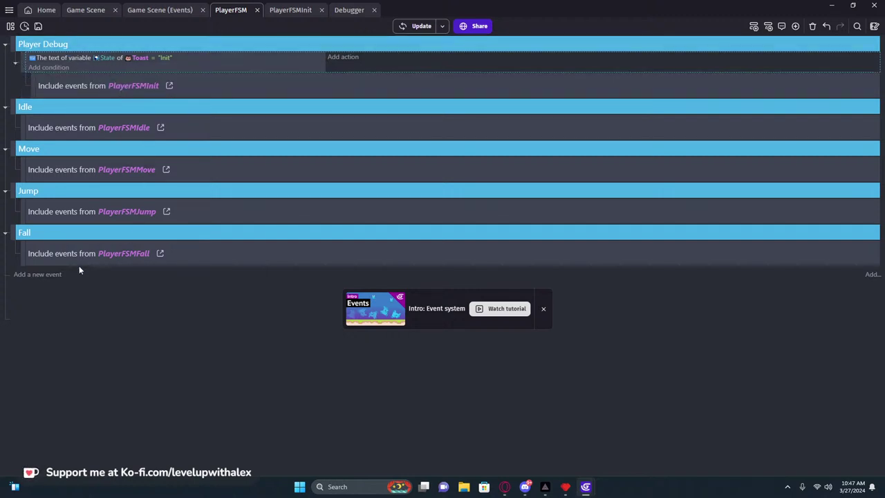
click(172, 10)
click(92, 12)
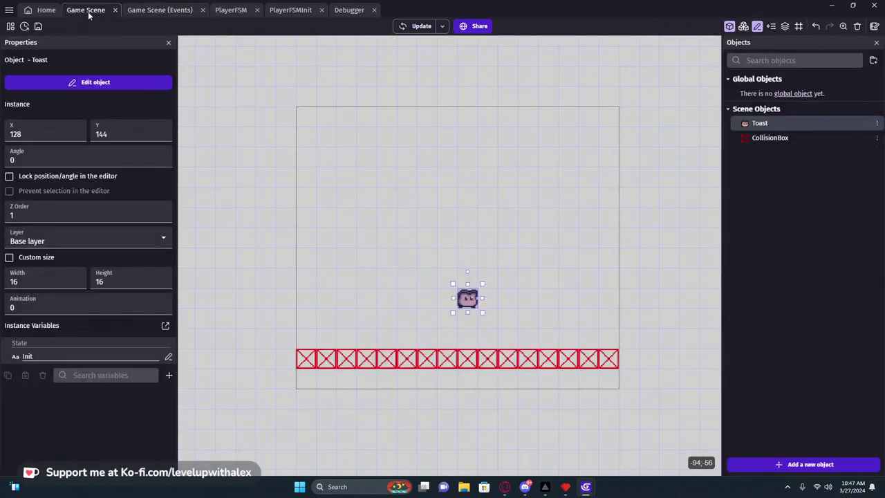
click(158, 10)
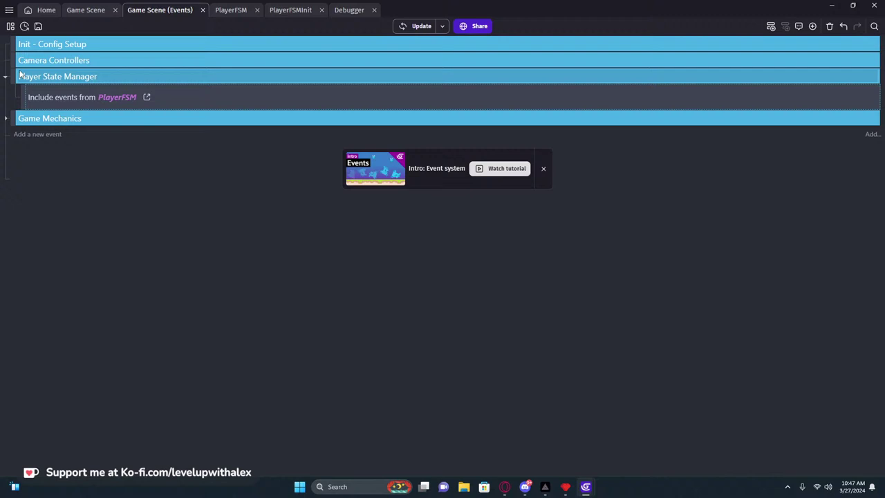
click(6, 119)
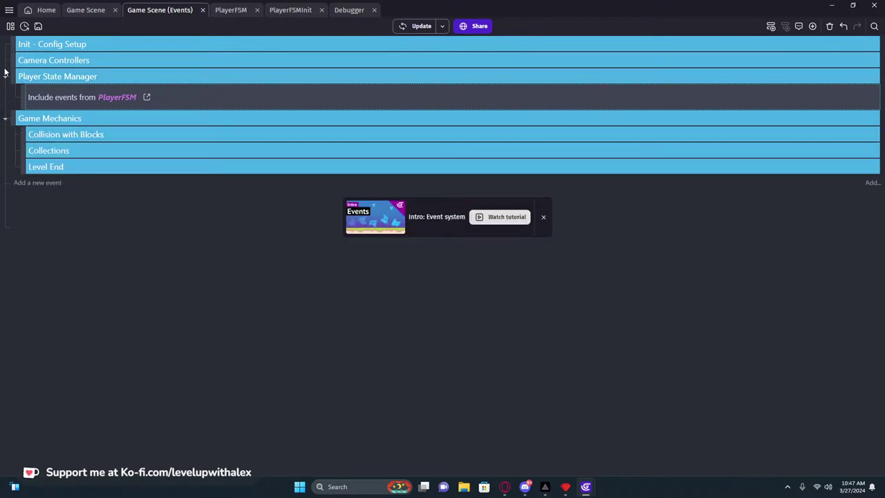
click(5, 118)
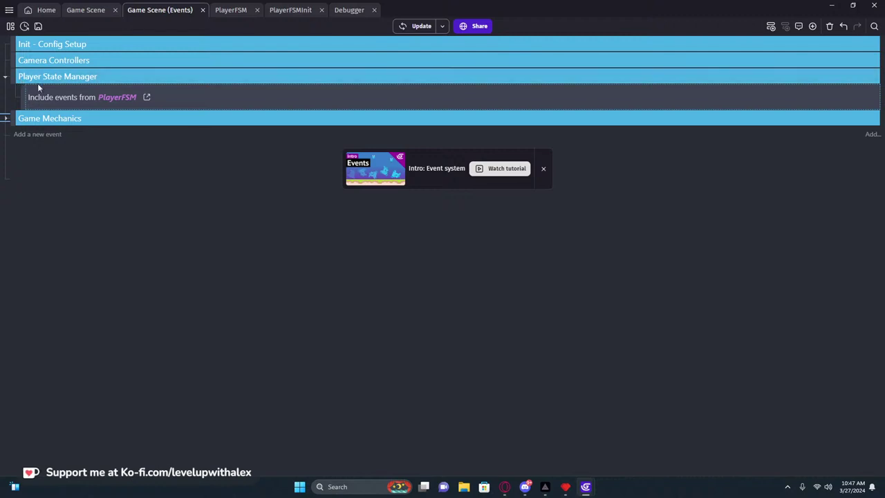
Delete the Toast State = "Init" condition from the event in PlayerFSMInit.
click(146, 97)
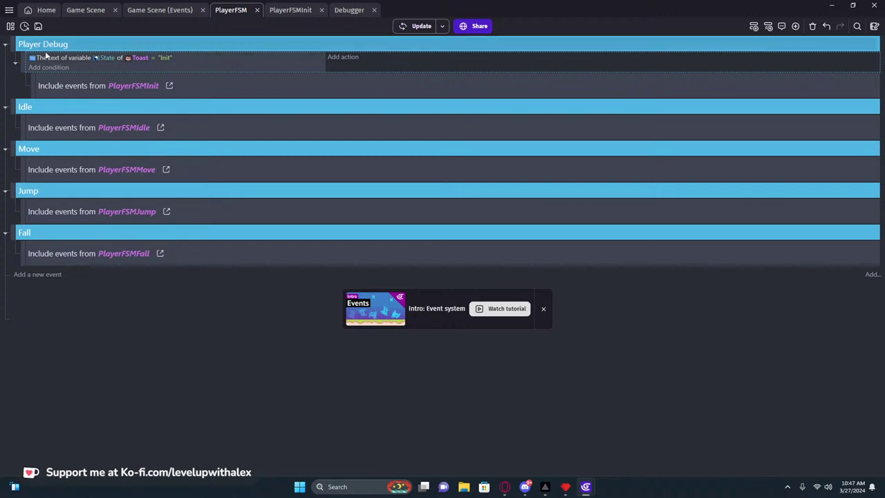
click(151, 88)
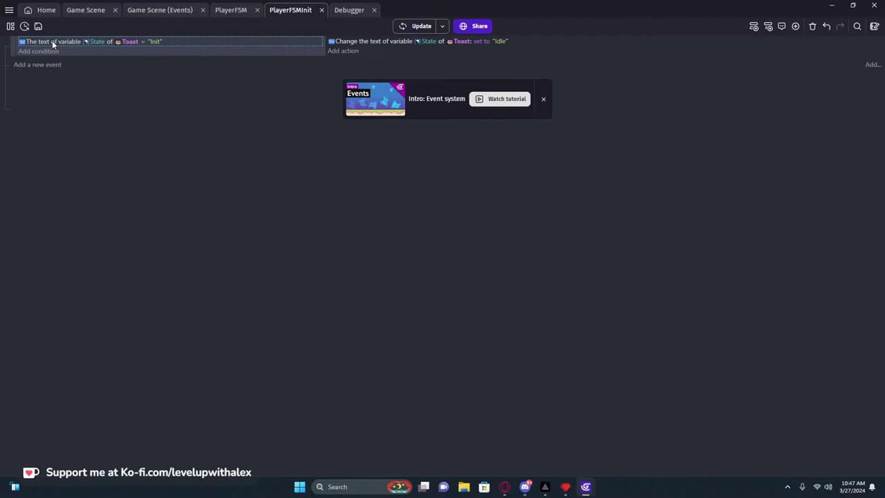
key(Delete)
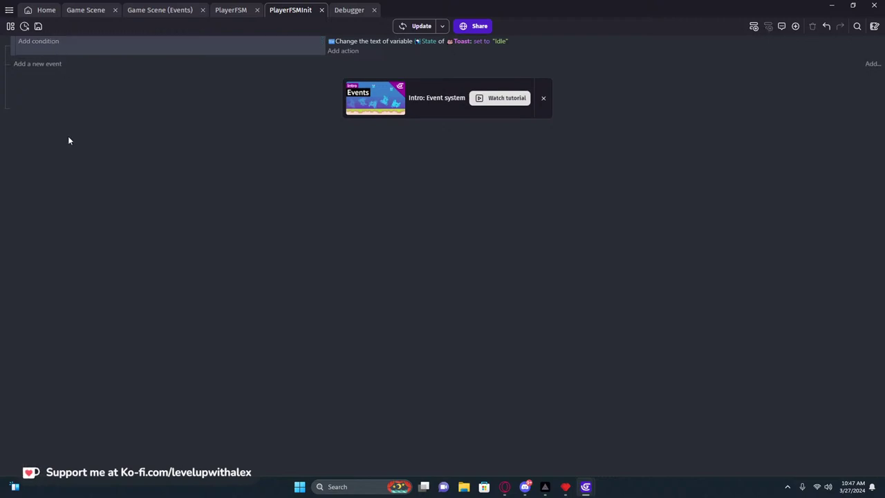
Add a new event in PlayerFSM's Idle group containing a copy of the Toast State condition from Player Debug.
click(227, 9)
click(279, 11)
click(235, 9)
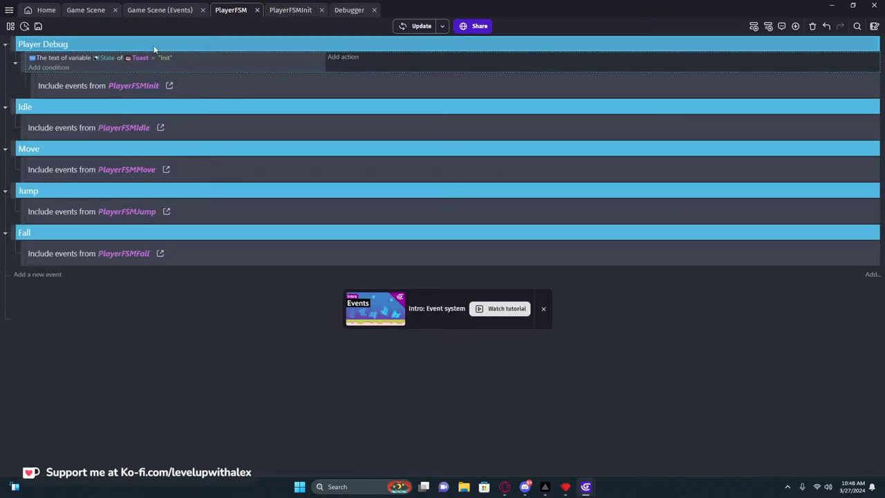
click(62, 55)
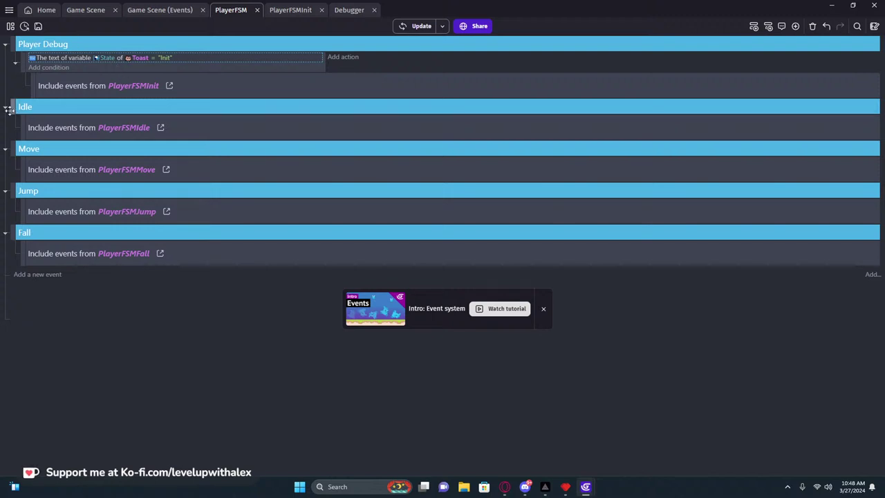
click(26, 127)
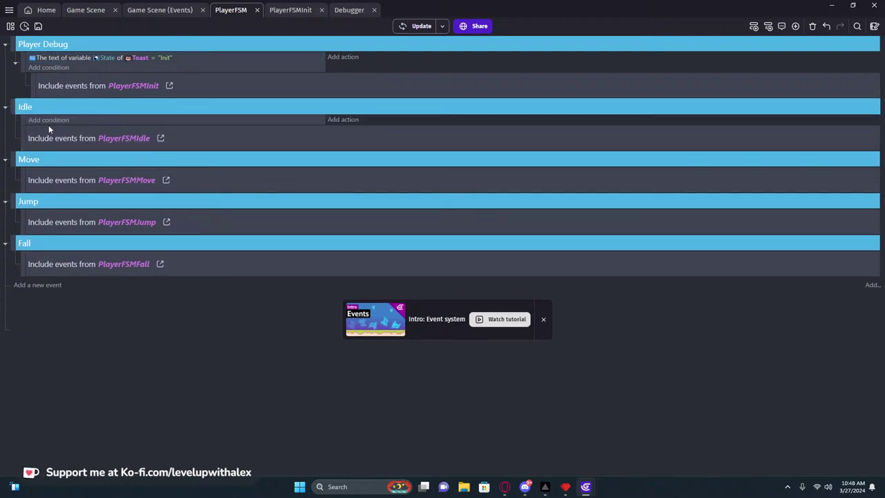
click(89, 125)
Set the copied condition's compared value to "Idle" and nest the PlayerFSMIdle link beneath its event.
click(163, 121)
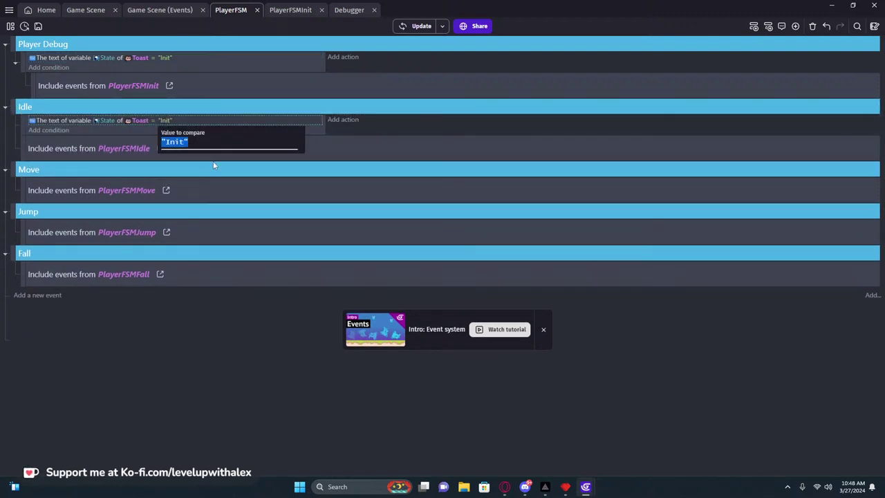
key(BackSpace)
text("Idle")
key(Return)
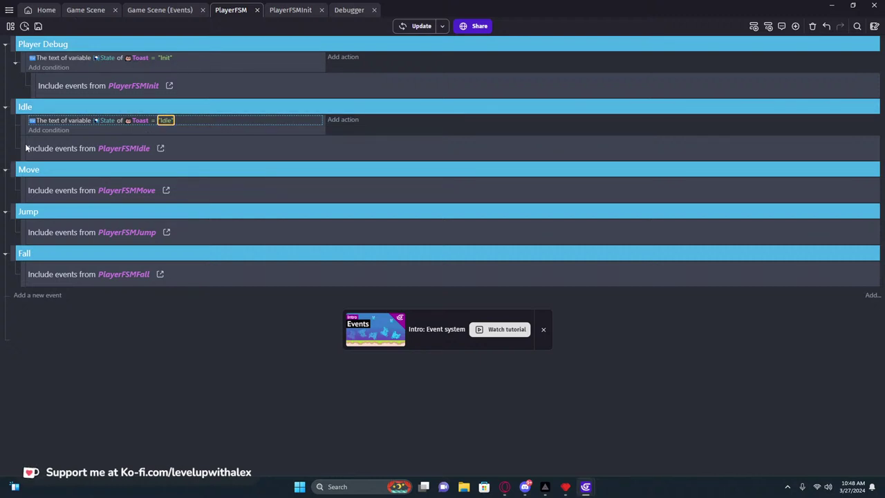
drag(145, 135, 150, 123)
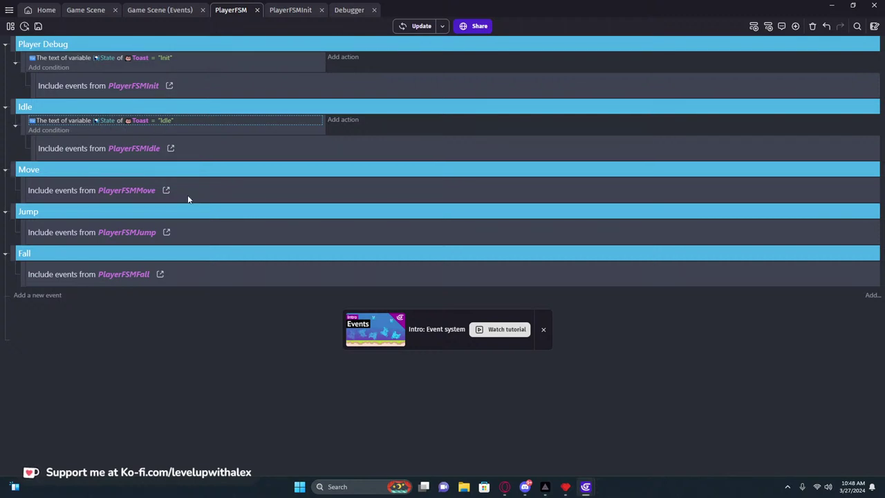
Open the PlayerFSMIdle external events and associate them with Game Scene.
click(171, 149)
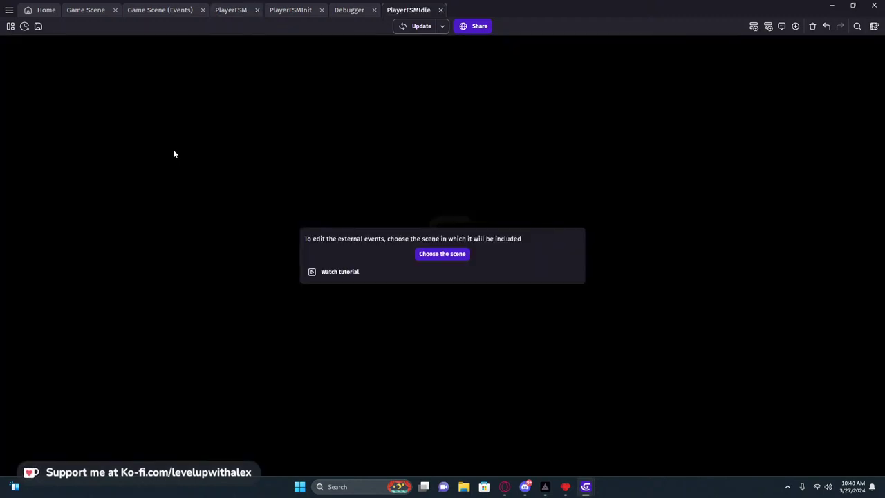
click(442, 254)
click(360, 257)
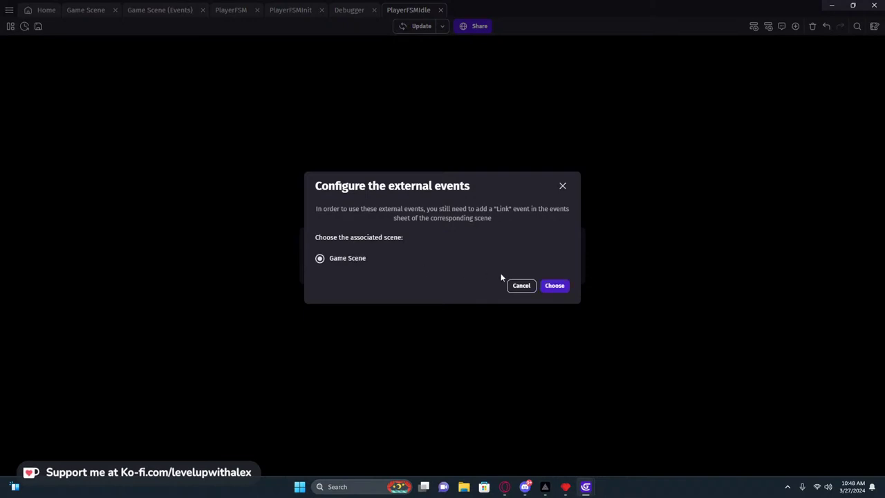
click(556, 287)
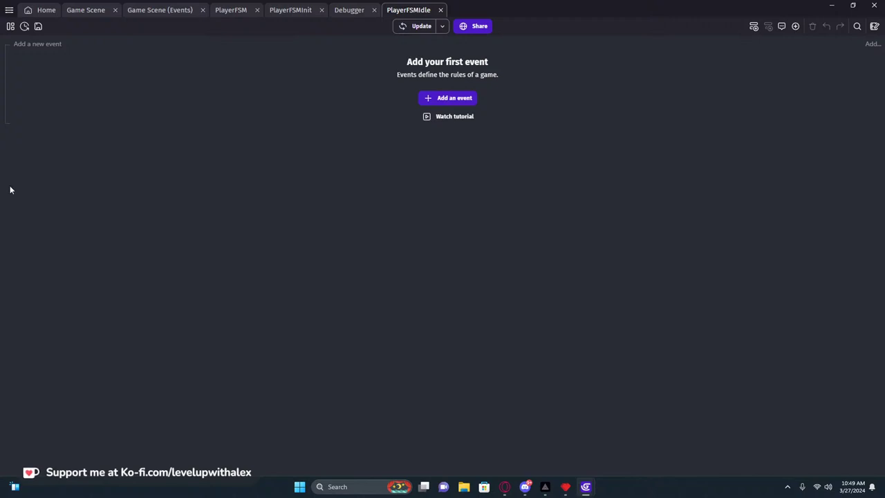
Add two event groups to the PlayerFSMIdle events and name the first one "Actions | What can I do in this state?".
click(26, 43)
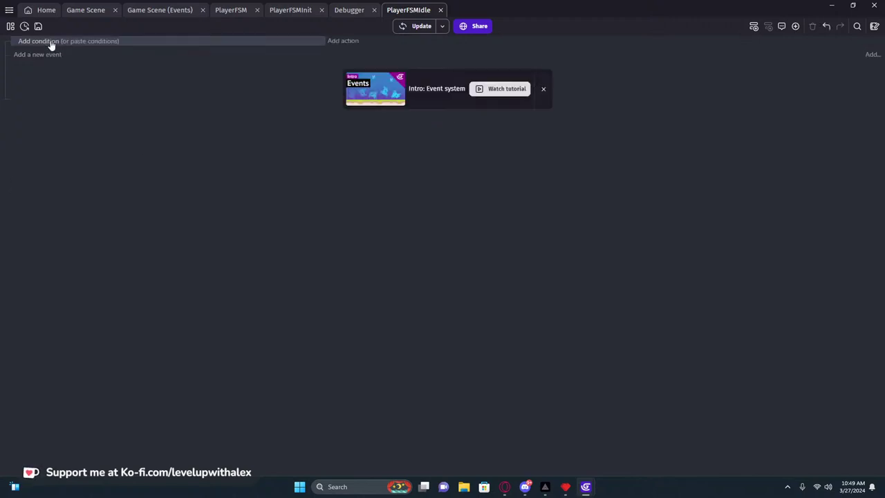
right_click(14, 41)
mouse_move(40, 111)
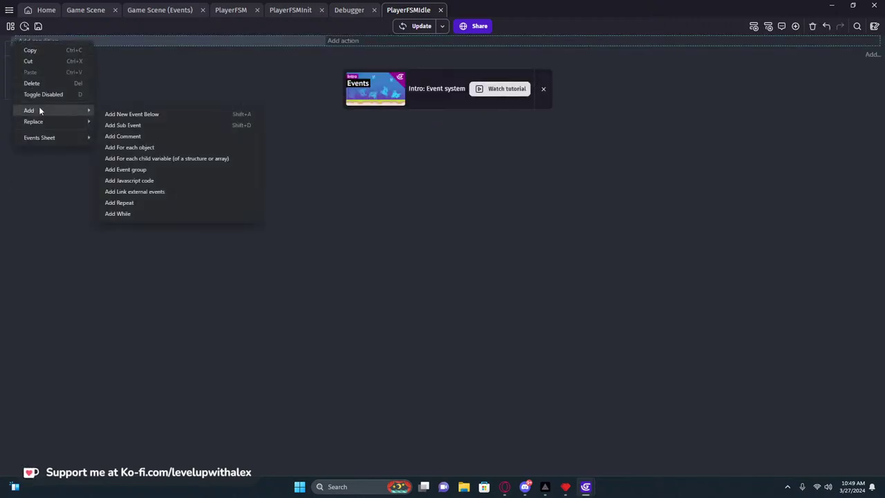
click(134, 169)
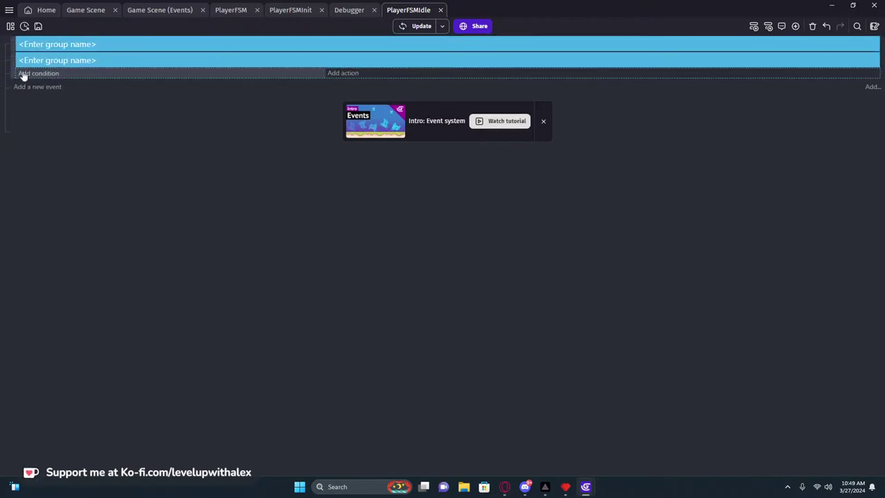
click(68, 46)
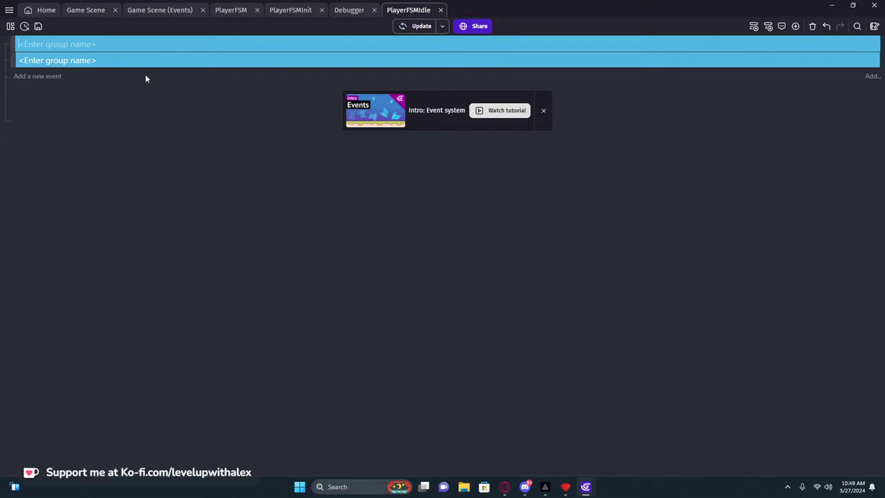
text(Actions | What can I do in this state?)
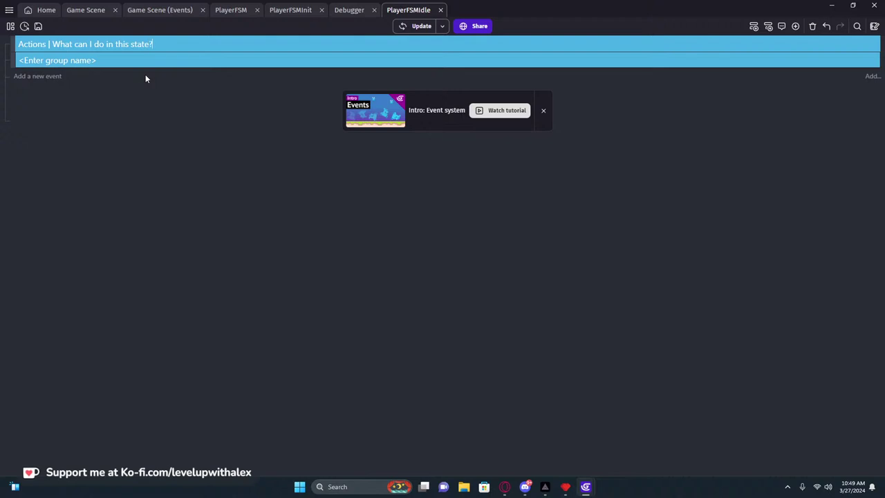
Copy the Actions group's name to the second group and change its first word to "Transitions".
drag(179, 43, 19, 44)
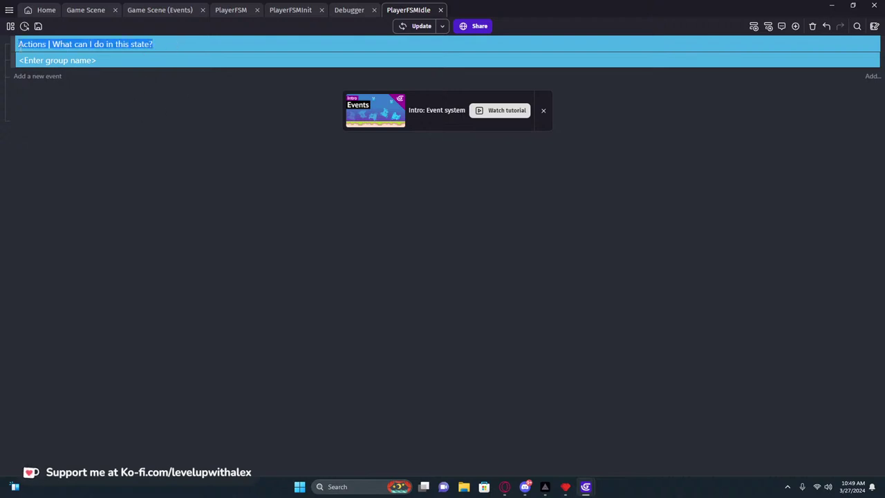
key(ctrl+c)
click(124, 61)
key(ctrl+v)
double_click(46, 61)
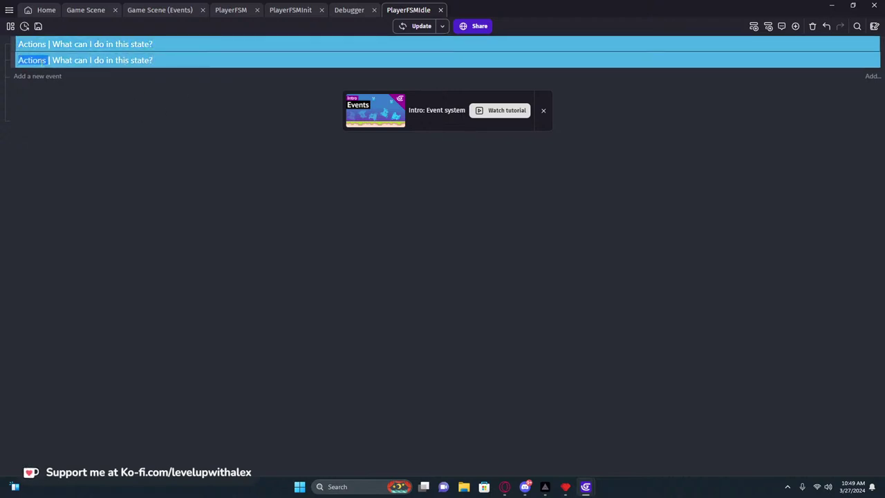
text(Transitions)
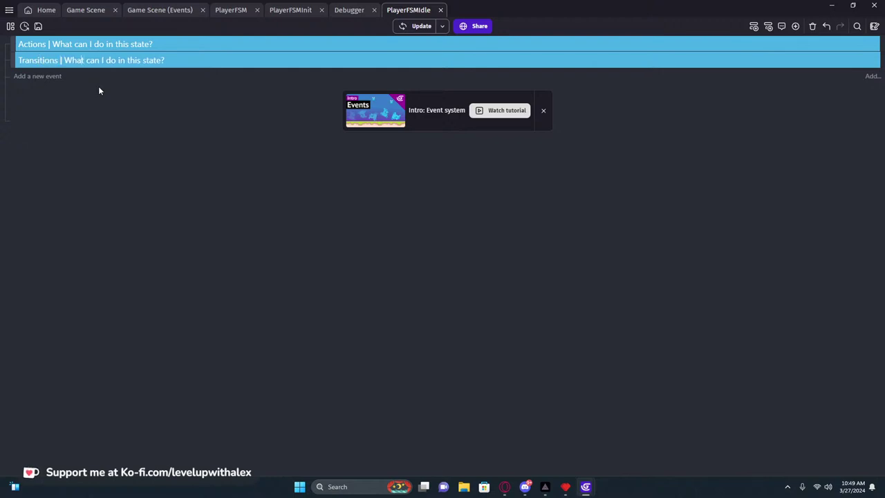
Replace the question in the Transitions group's name with "How do I leave this state?".
key(ctrl+Left)
key(ctrl+Left)
key(shift+Right)
key(shift+Right)
key(shift+Right)
key(shift+Right)
key(shift+Right)
key(shift+Right)
key(shift+Right)
key(shift+Right)
key(shift+Right)
key(shift+Right)
key(shift+Right)
key(shift+Right)
key(shift+Right)
key(shift+Right)
key(shift+Right)
key(shift+Right)
key(shift+Right)
key(shift+Right)
key(shift+Right)
key(shift+Right)
key(shift+Right)
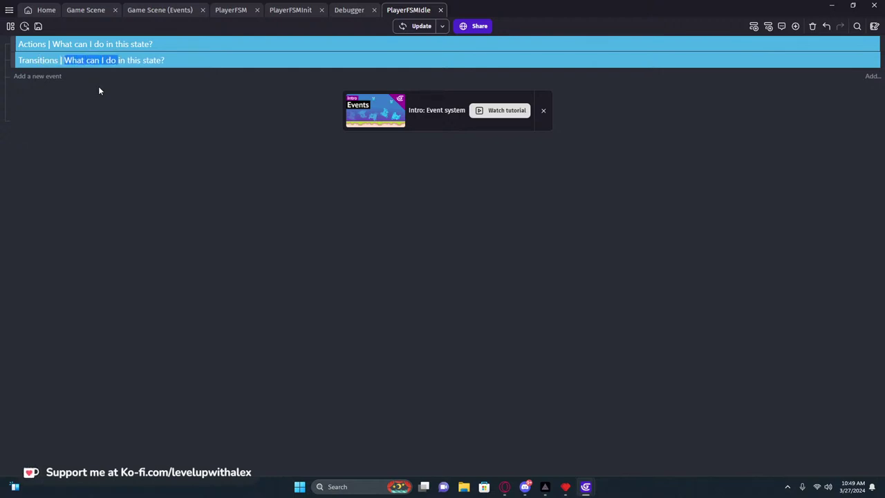
key(shift+Right)
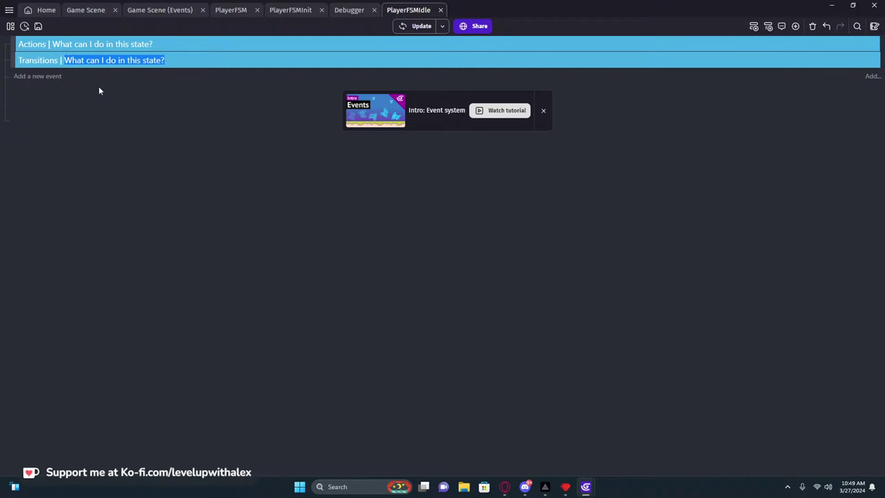
text(How do I )
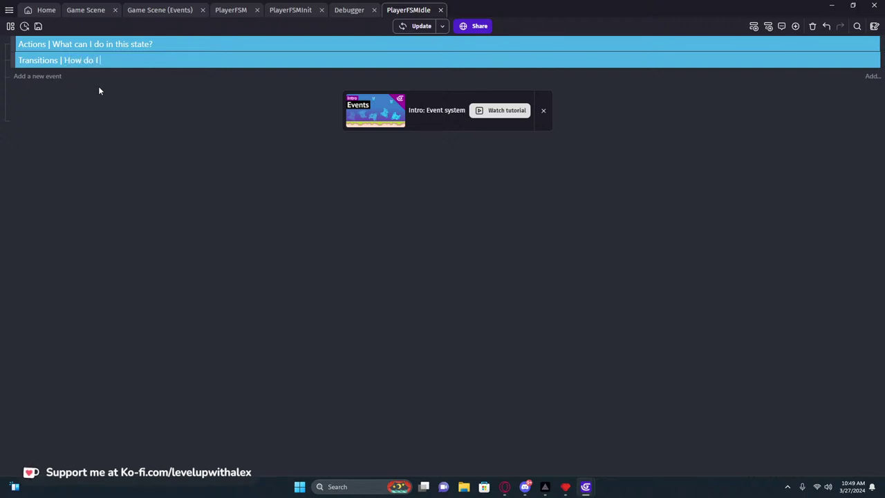
text(leave this state?)
Add an empty event inside both the Actions group and the Transitions group.
click(8, 43)
click(7, 71)
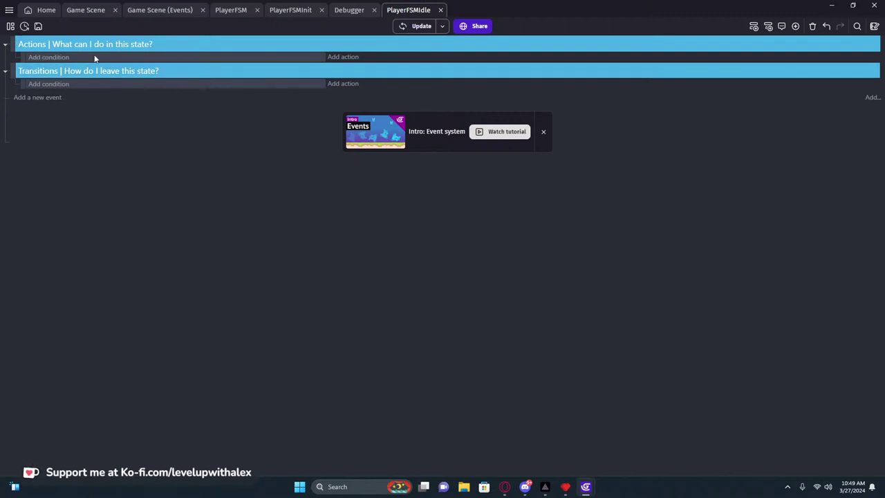
Open the condition selection for the empty event in the Actions group.
click(42, 57)
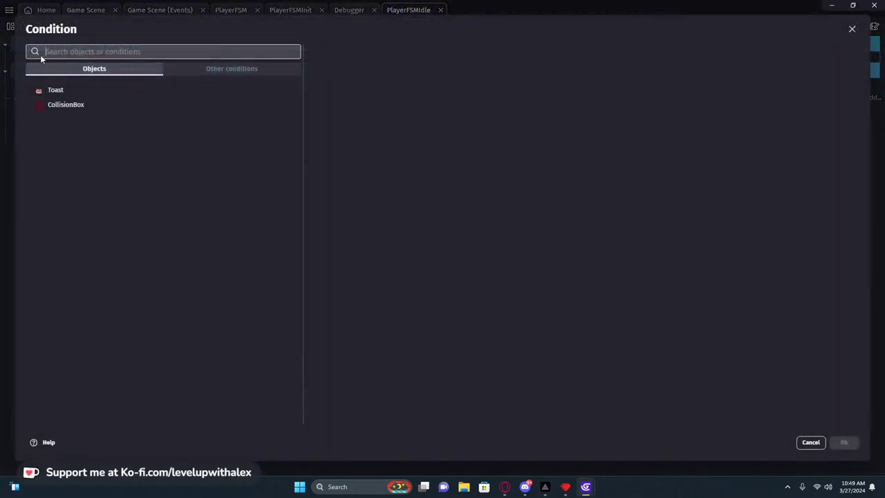
Add an inverted condition to the Actions event checking that Toast's animation by name equals Idle.
click(55, 95)
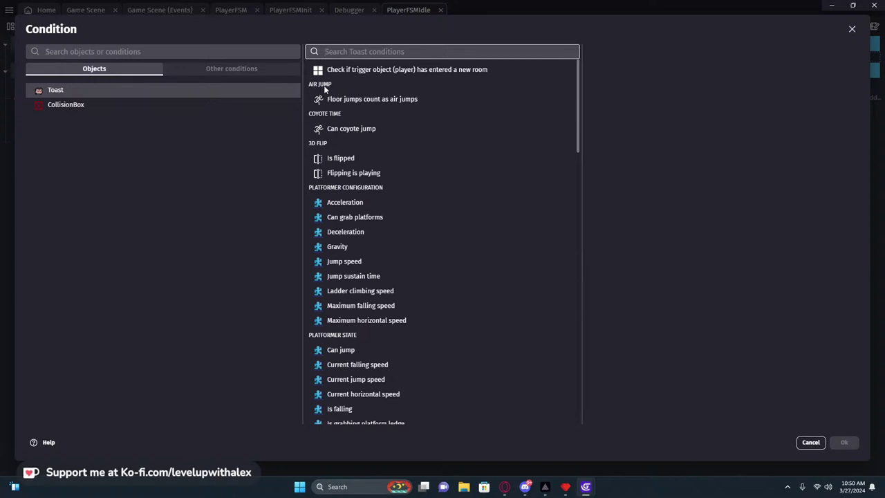
text(anim)
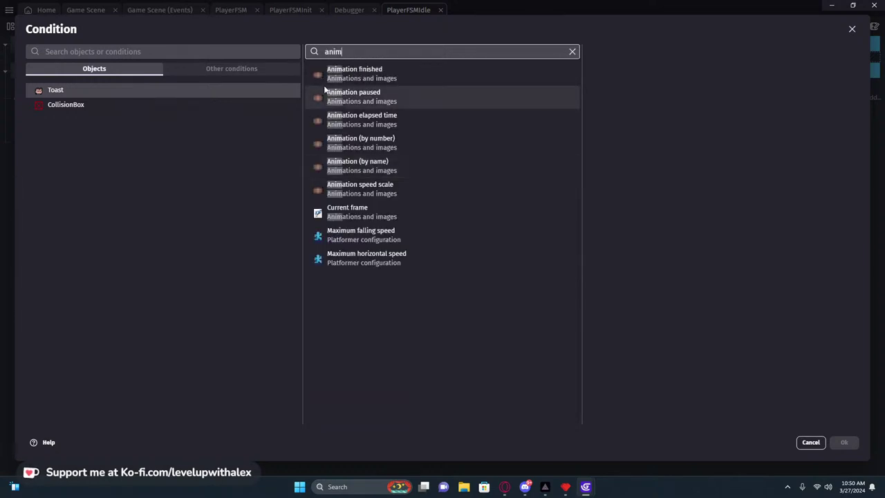
click(359, 165)
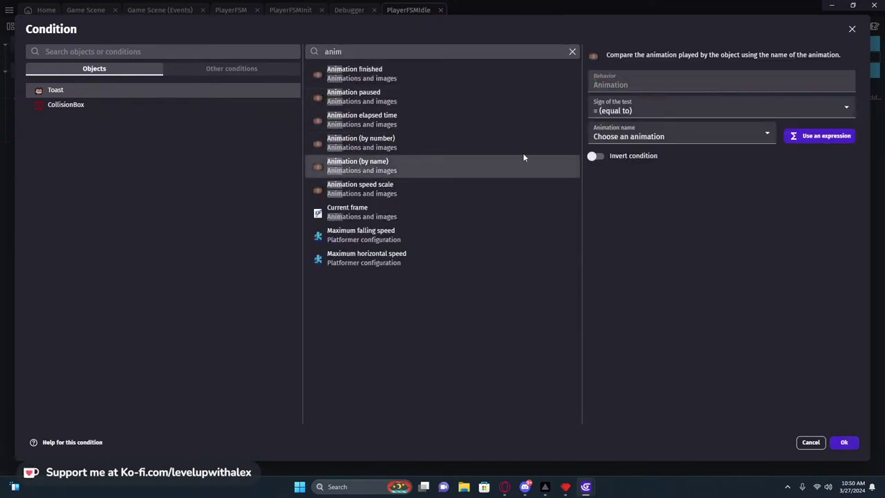
click(619, 135)
click(602, 158)
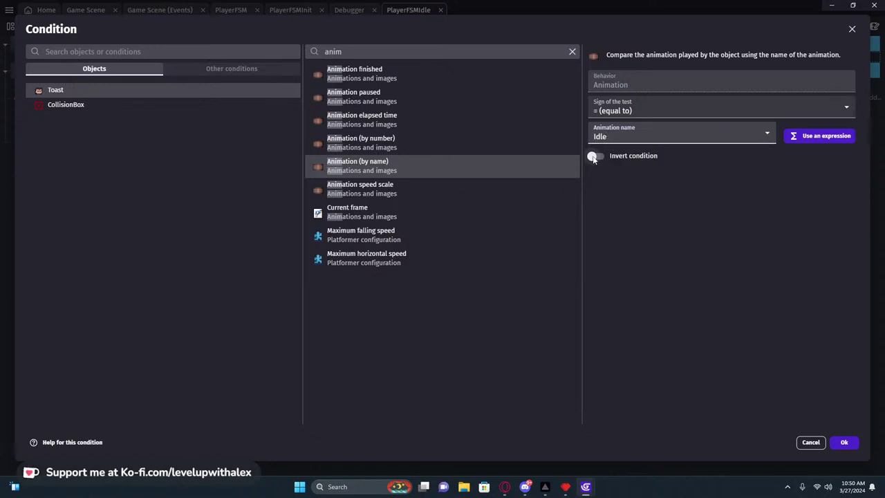
click(595, 157)
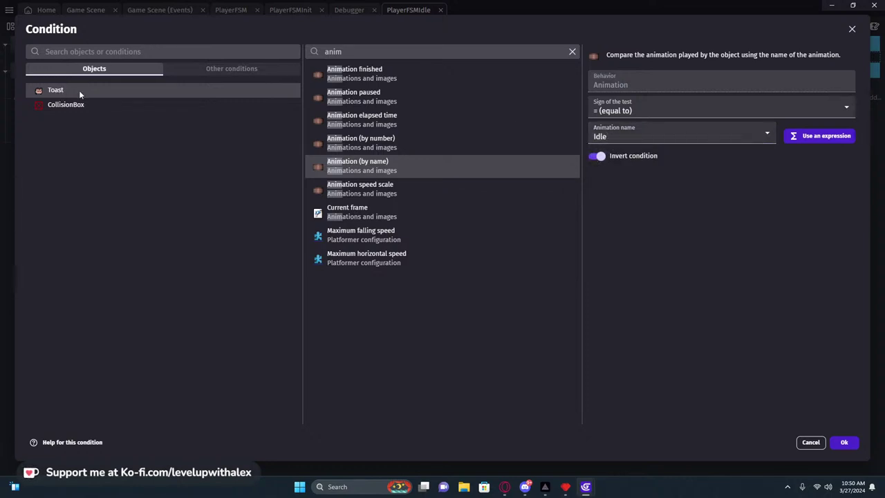
click(840, 442)
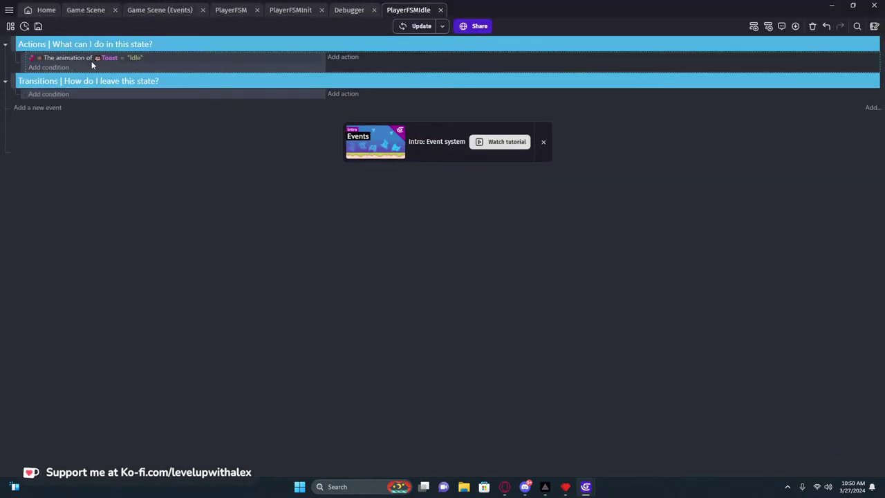
Add an action to the same event that changes Toast's animation by name to Idle.
click(342, 57)
click(55, 90)
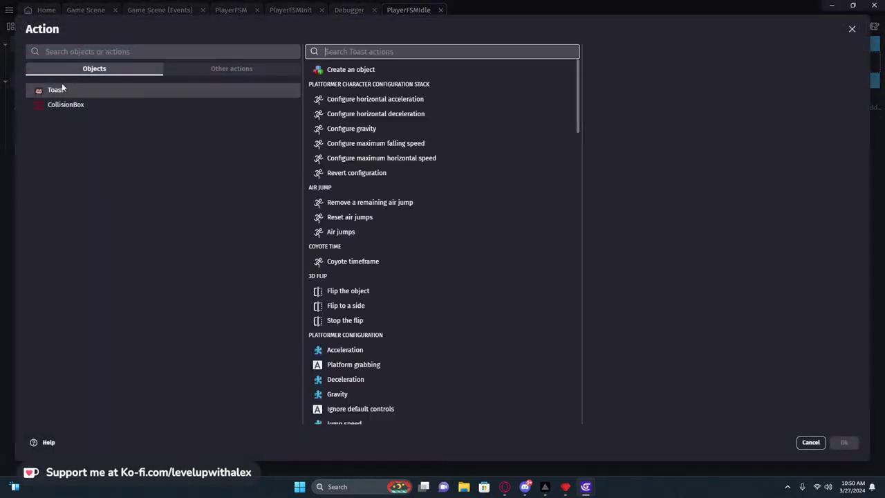
scroll(404, 164, down, 10)
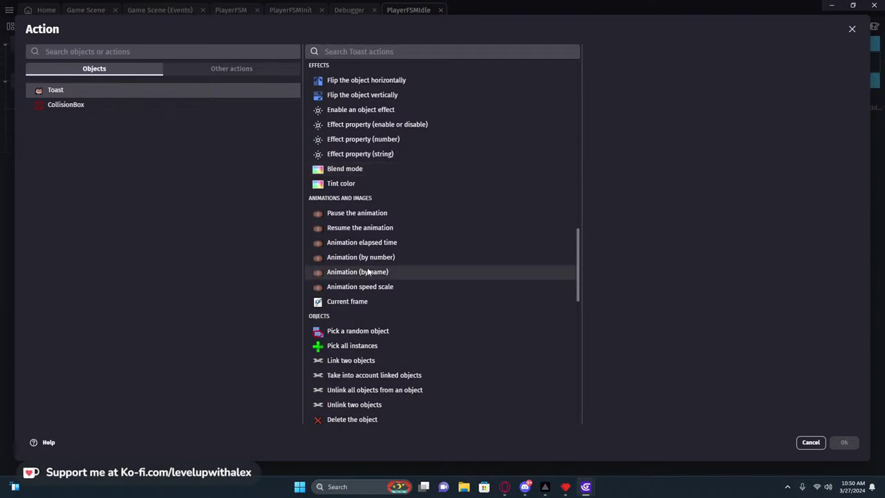
click(363, 271)
click(685, 135)
click(636, 159)
click(844, 443)
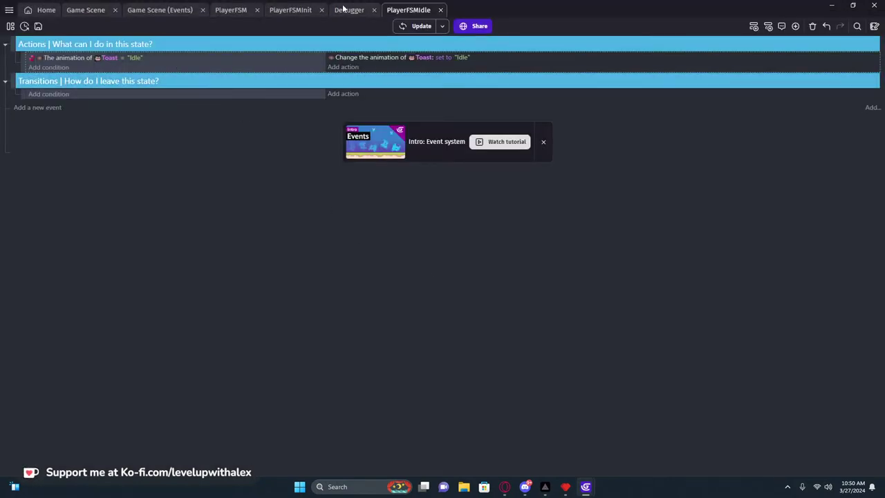
Close the PlayerFSMInit events and the Debugger, and return to the PlayerFSMIdle events.
click(296, 10)
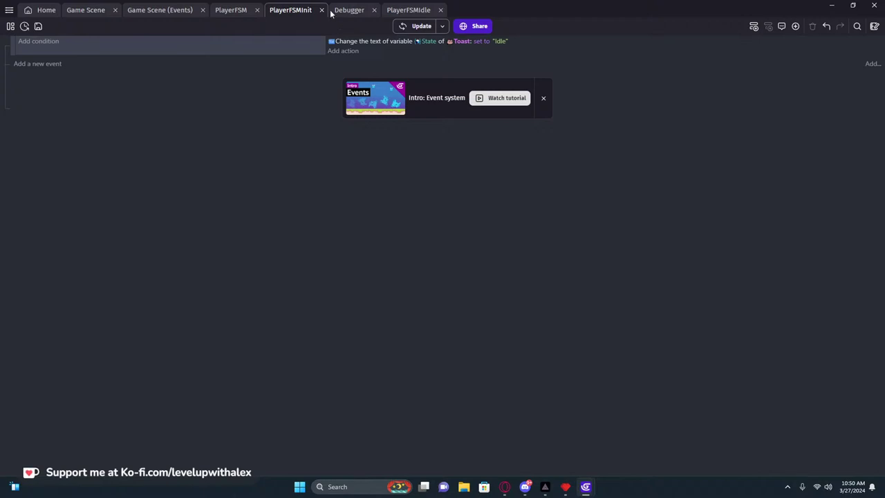
click(238, 11)
click(322, 9)
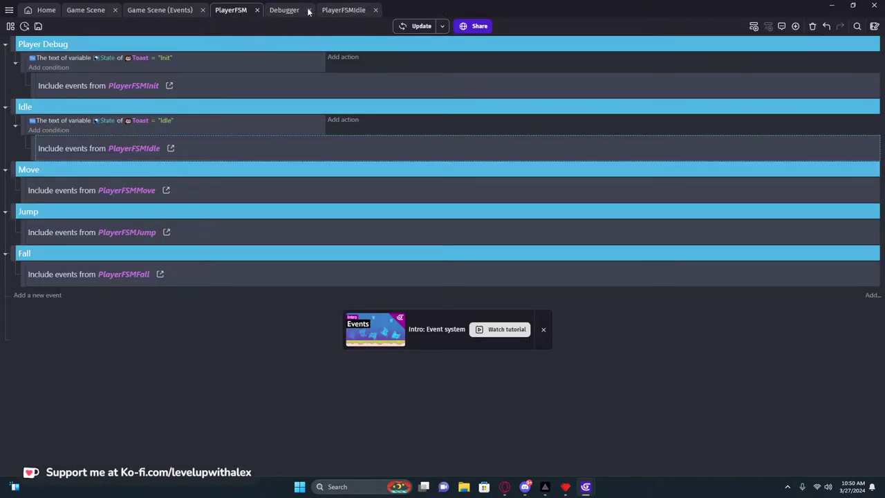
click(309, 10)
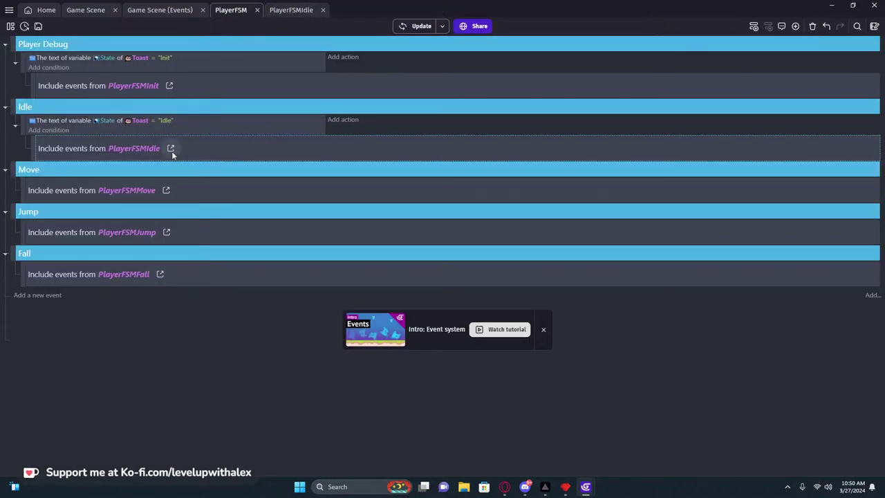
click(289, 10)
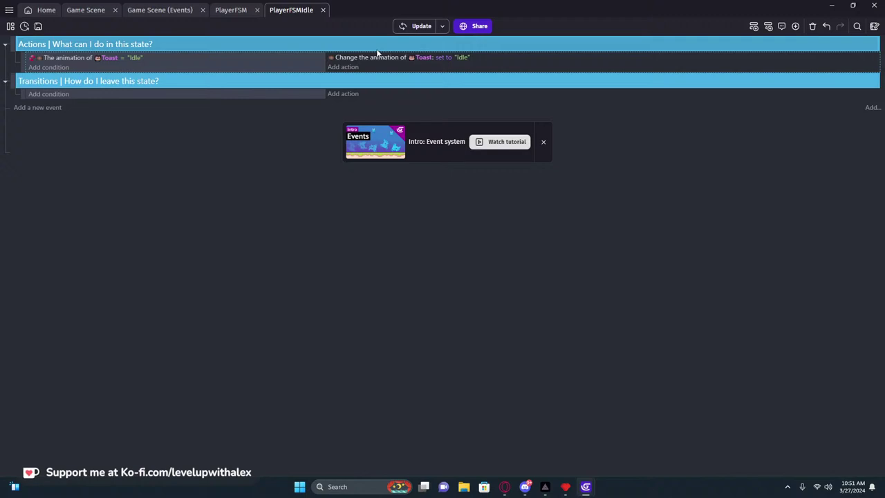
Add an event group named "Move State" inside the Transitions group.
right_click(24, 94)
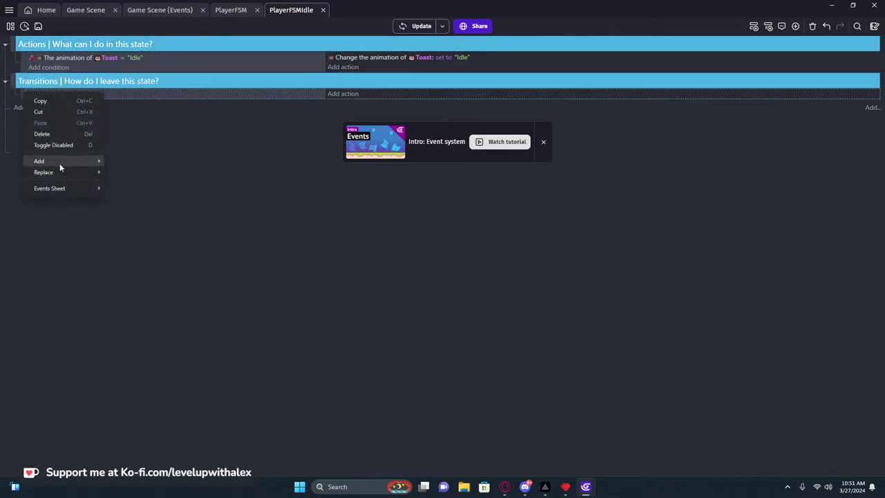
mouse_move(60, 163)
click(160, 215)
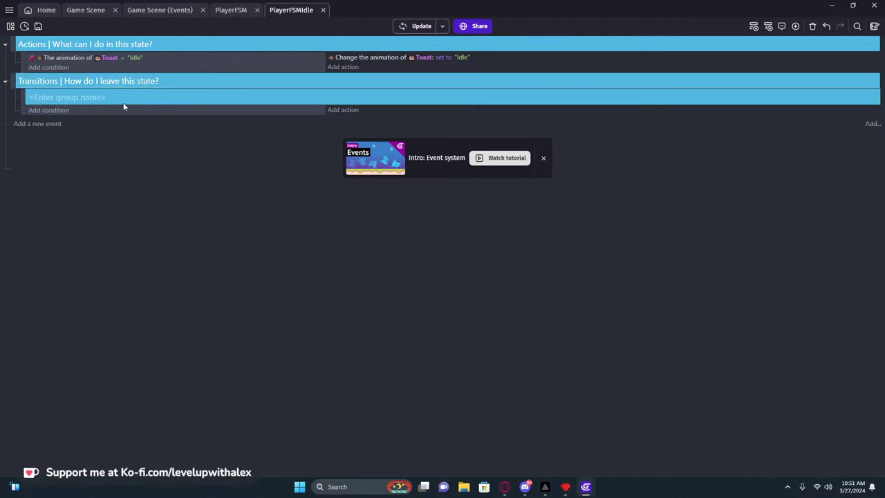
text(Move State)
click(195, 224)
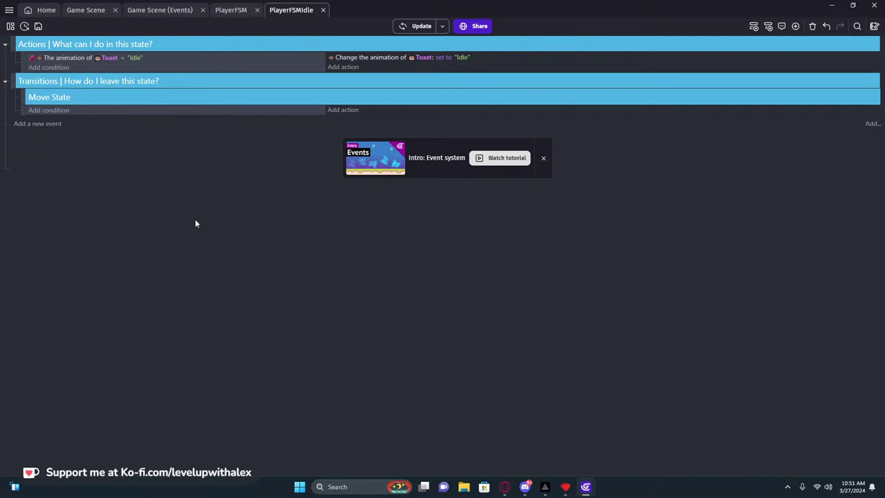
Nest the empty transition event under the Move State group and give it an Or condition.
drag(31, 111, 24, 110)
click(60, 113)
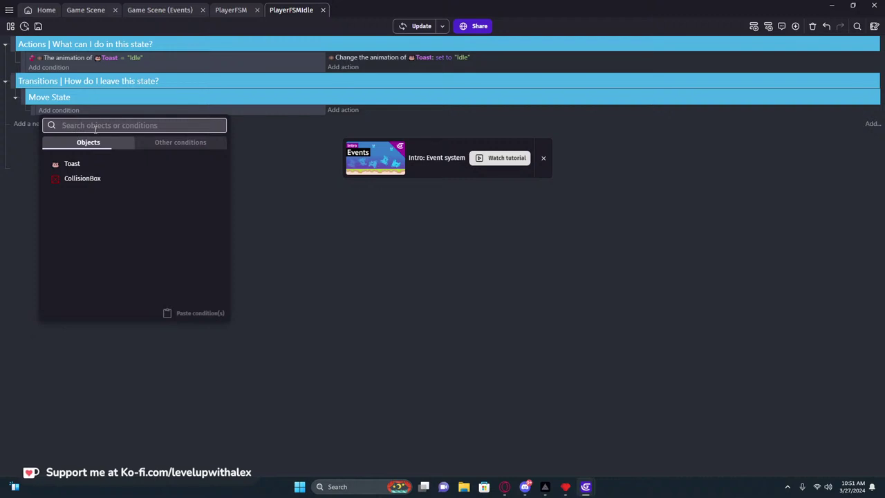
text(or)
click(85, 155)
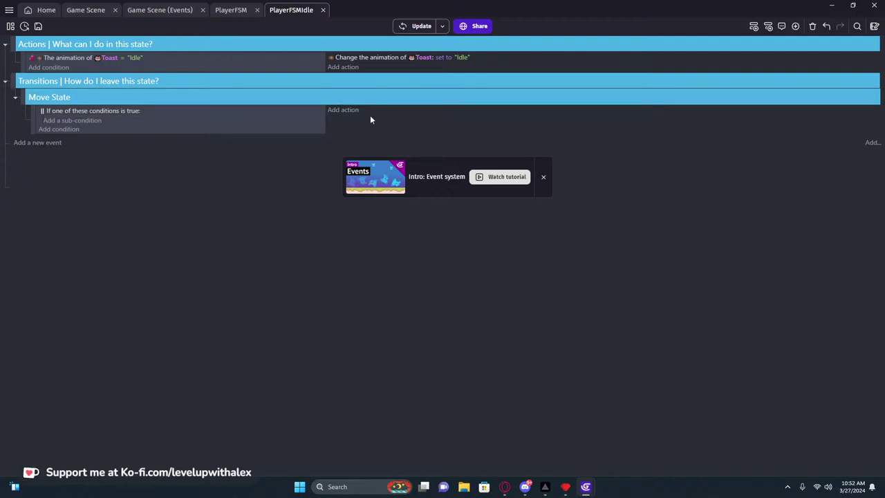
Add an action to the Move State event that sets Toast's text variable State to "Move".
click(346, 110)
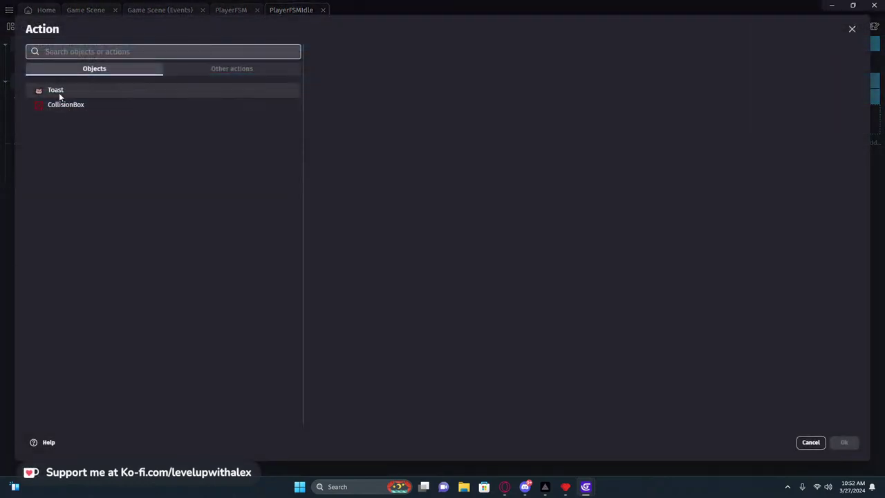
click(59, 92)
text(va)
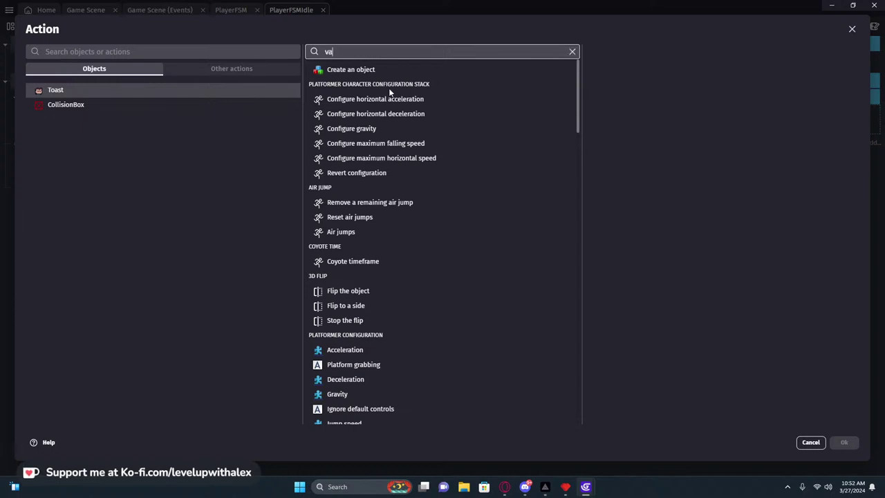
text(riable)
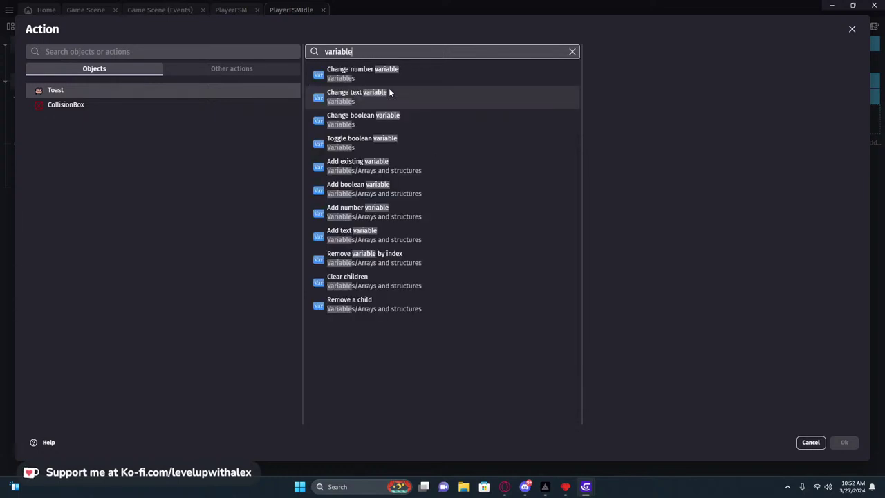
click(390, 91)
text(State)
click(619, 133)
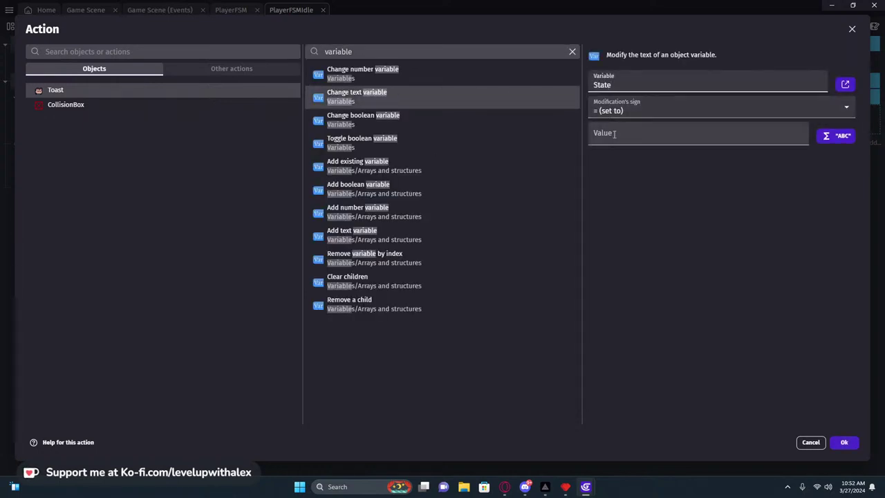
text("")
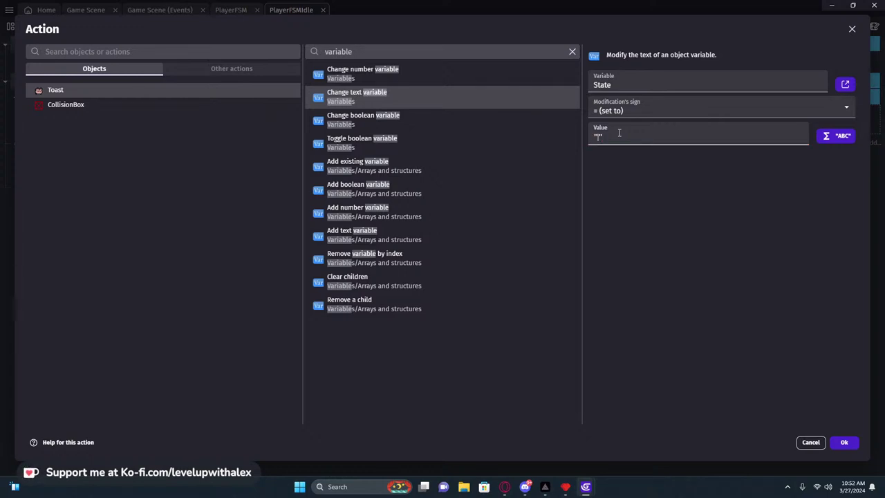
text(Move)
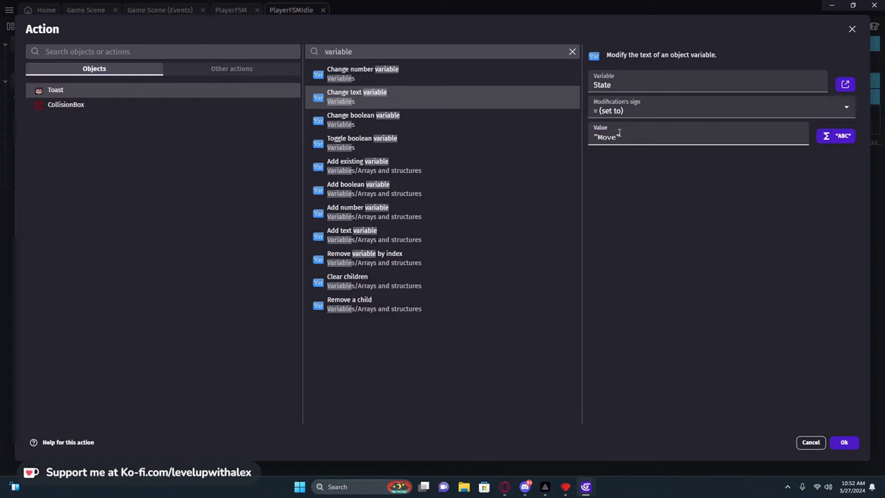
click(845, 443)
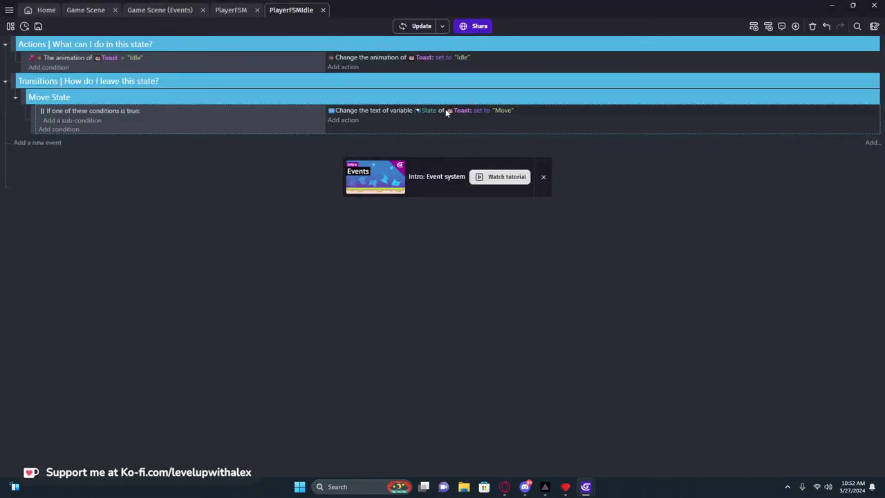
click(231, 10)
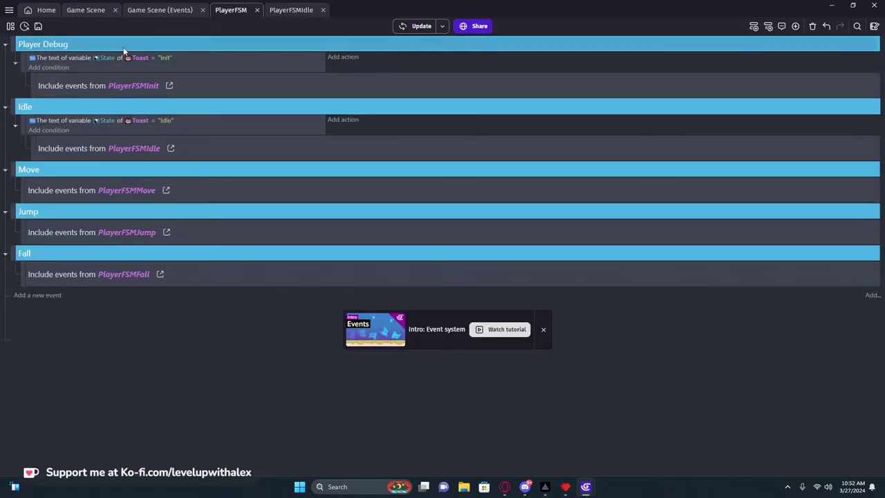
click(291, 10)
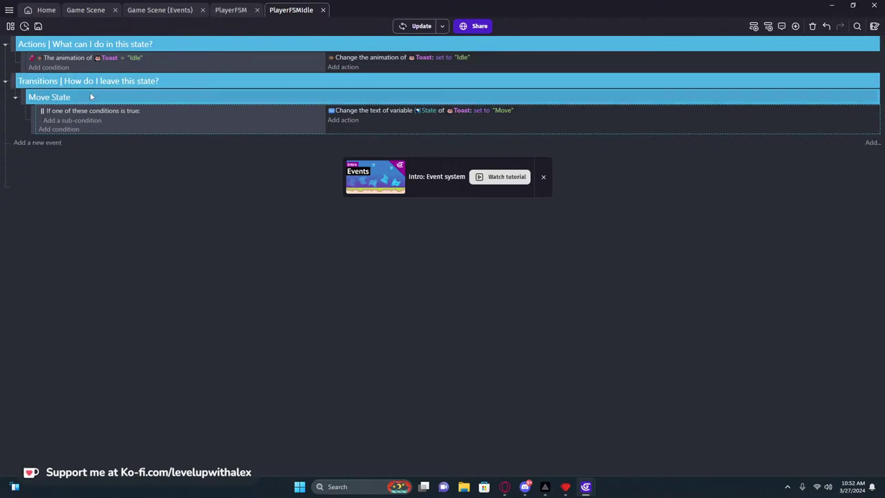
Start a "Key pressed (text expression)" sub-condition under the Or condition of the Move State event.
click(92, 121)
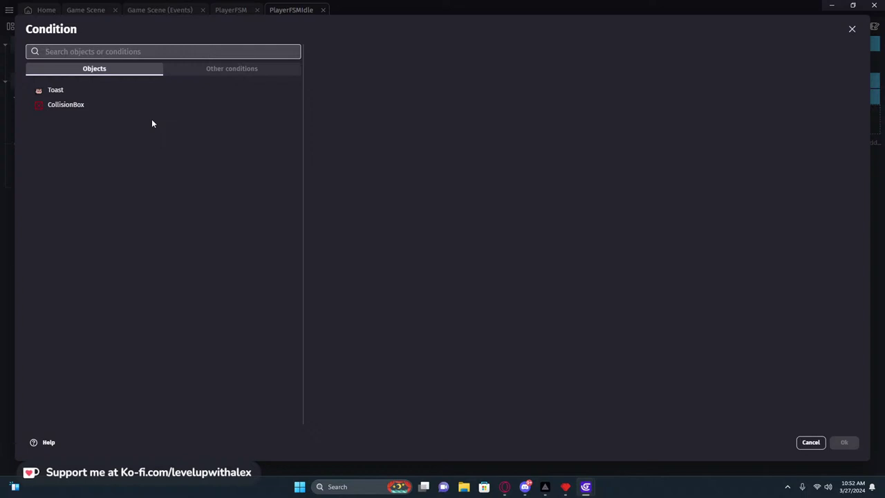
text(key)
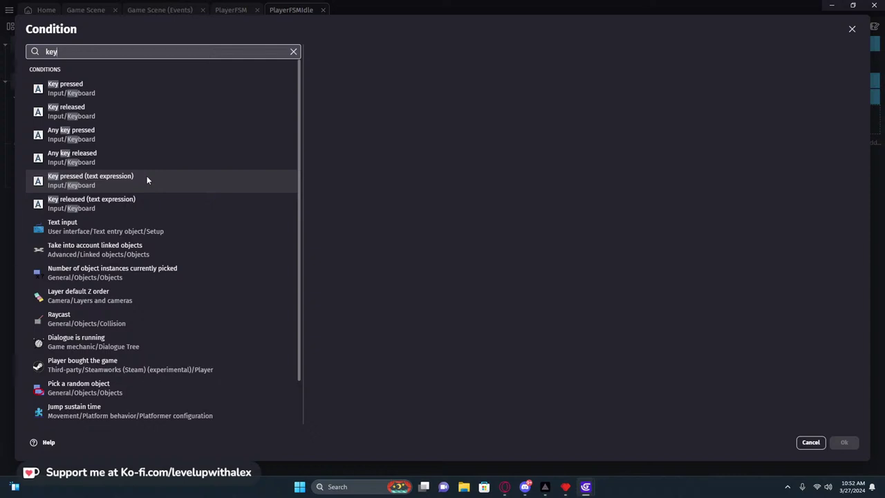
click(147, 178)
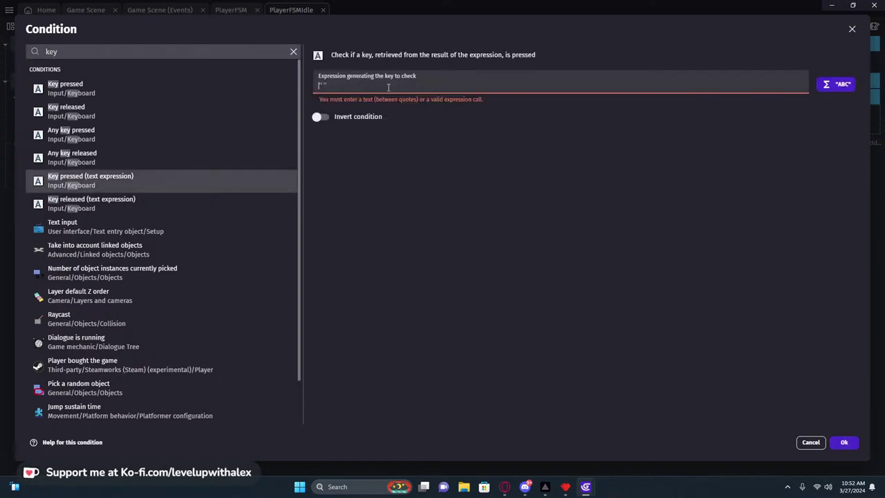
Replace the placeholder in the key expression with ToString(GlobalVariable()).
key(BackSpace)
key(BackSpace)
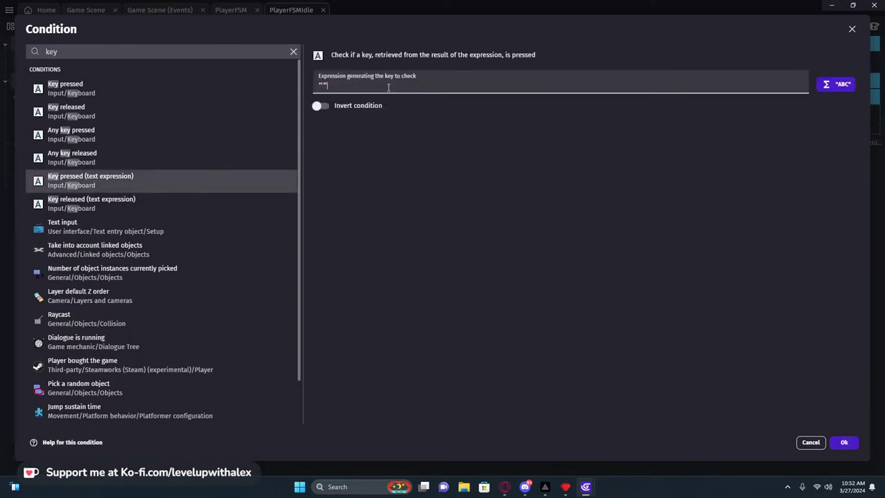
text(B)
key(BackSpace)
text(V)
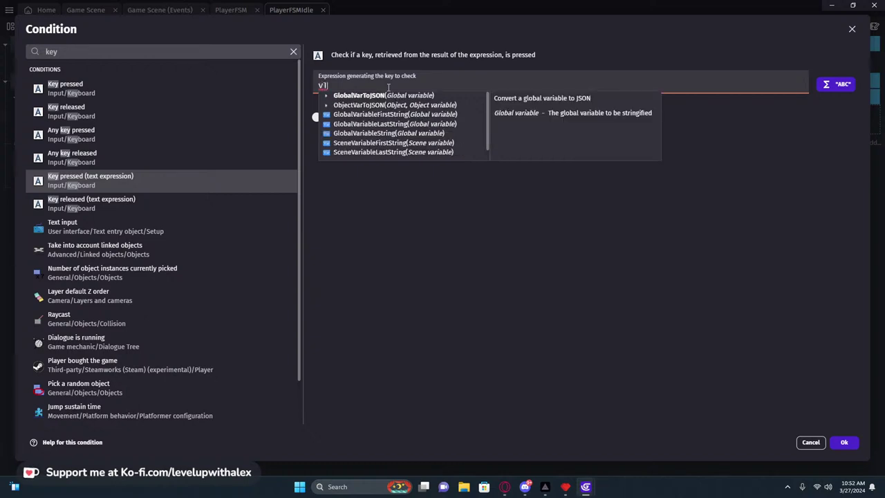
key(BackSpace)
text(Global)
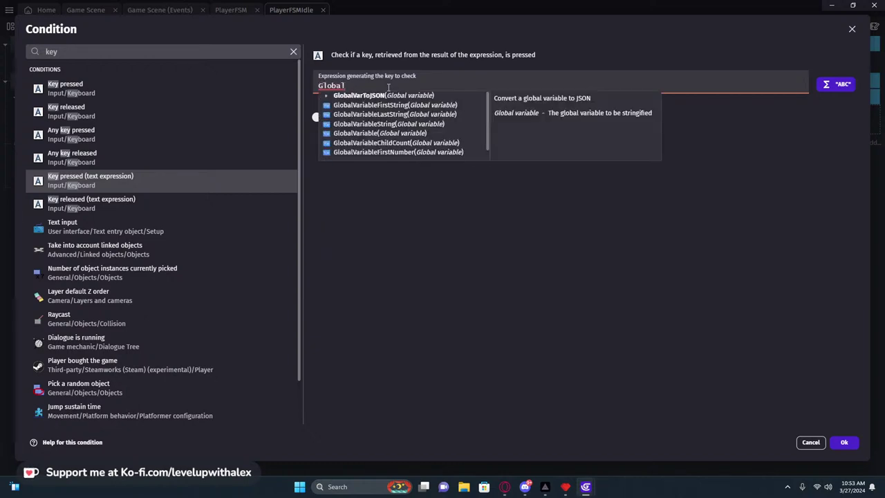
key(Down)
key(Down)
key(Down)
key(Down)
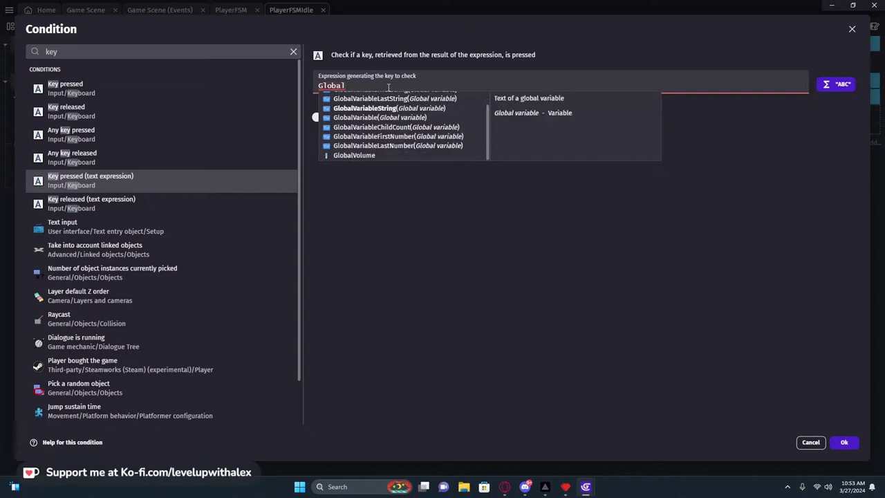
key(Return)
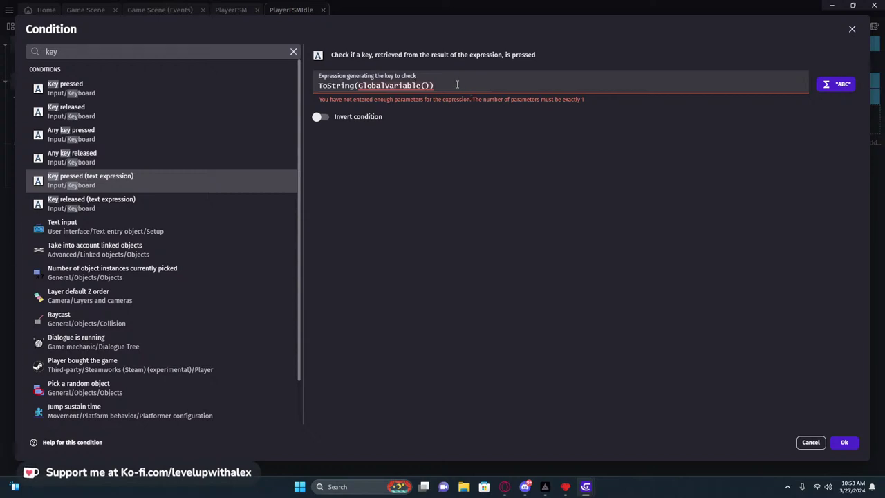
Fill in KeyBindings.Keyboard.Left as the global variable inside the key expression.
text(G)
key(Return)
text(.)
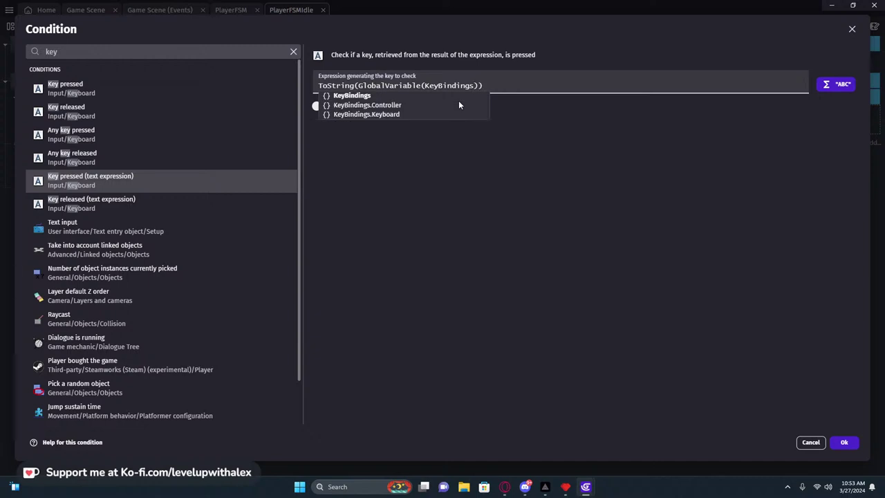
key(Down)
key(Down)
key(Return)
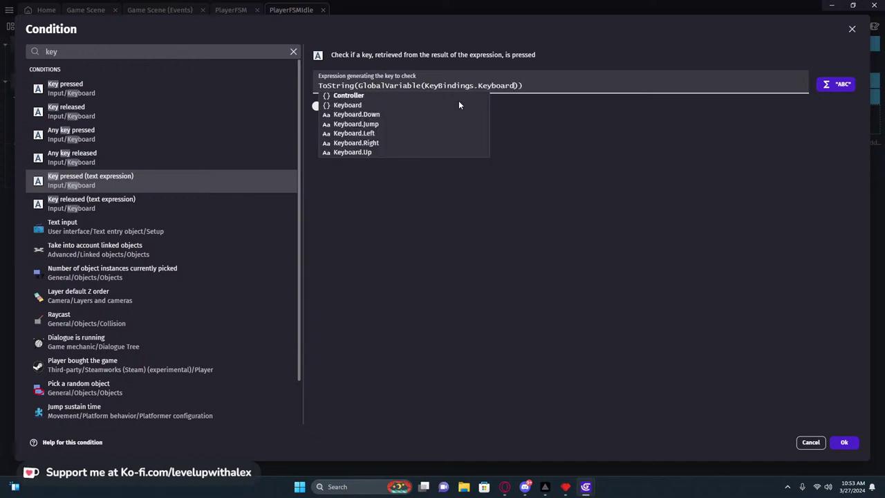
key(Down)
key(Down)
key(Down)
key(Down)
key(Down)
key(Up)
key(Return)
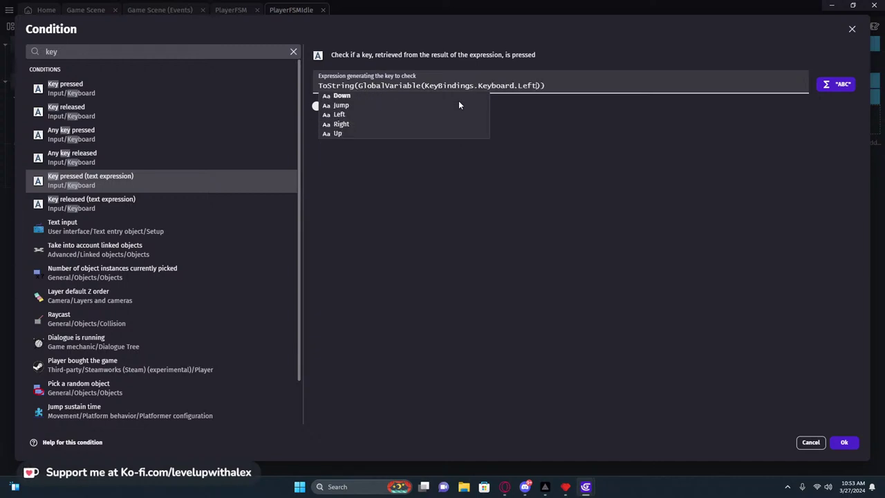
Remove the ToString wrapper and switch the function so the expression reads GlobalVariableString(KeyBindings.Keyboard.Left).
click(651, 181)
click(359, 86)
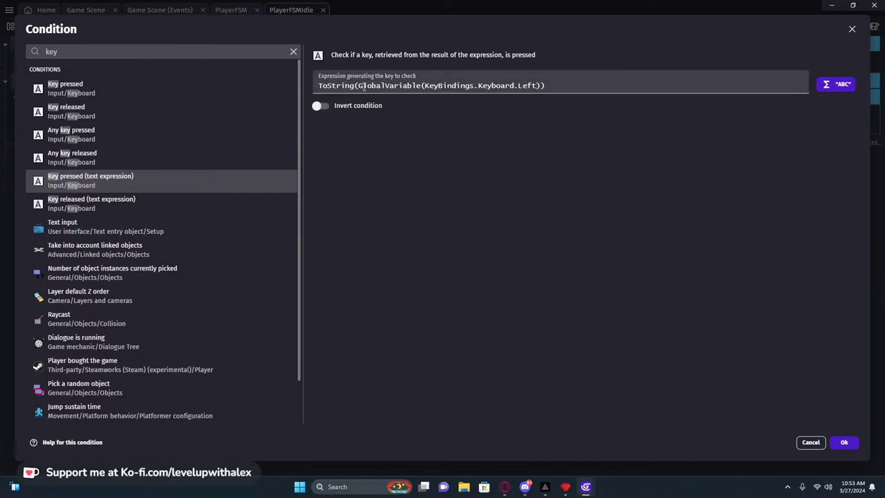
drag(359, 86, 317, 86)
key(BackSpace)
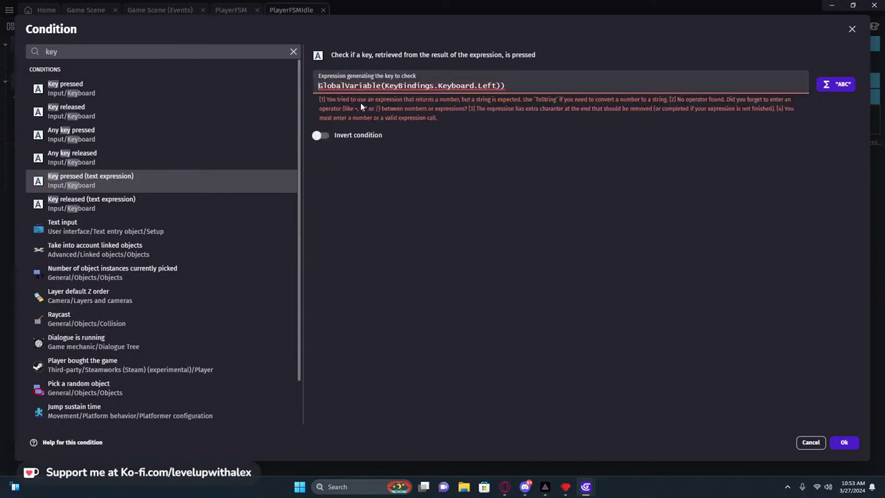
click(509, 84)
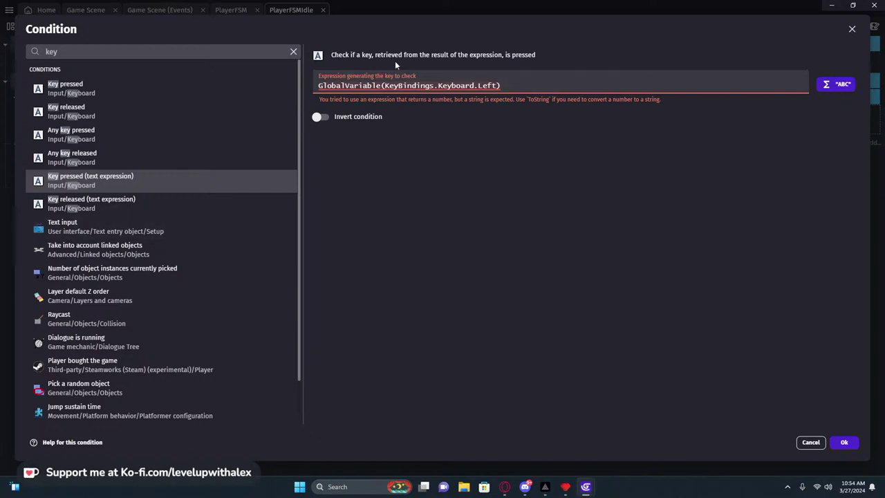
click(386, 85)
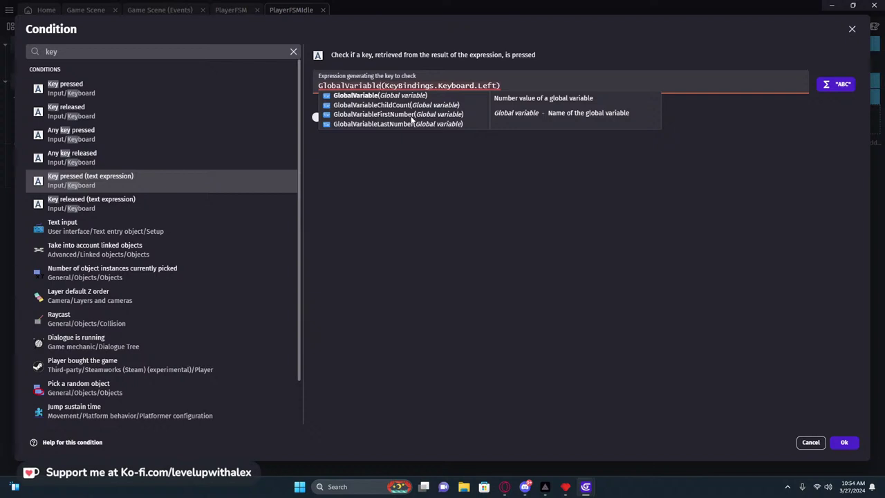
text(S)
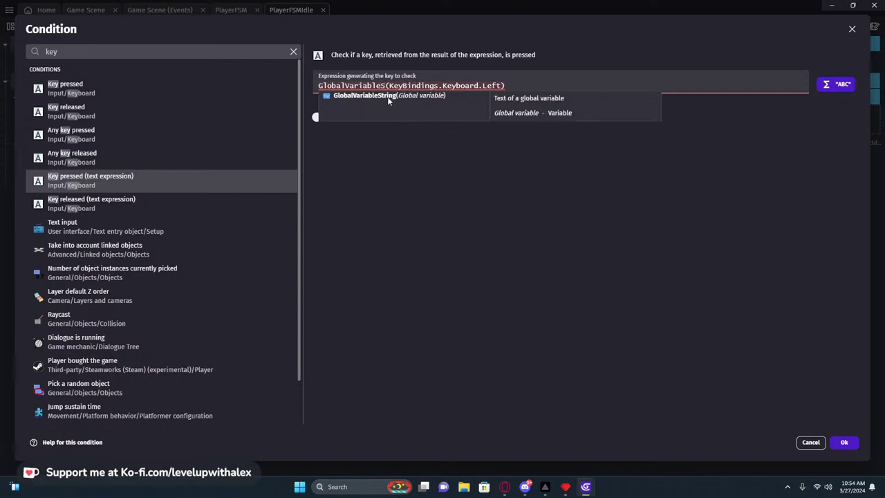
click(388, 96)
drag(319, 85, 409, 83)
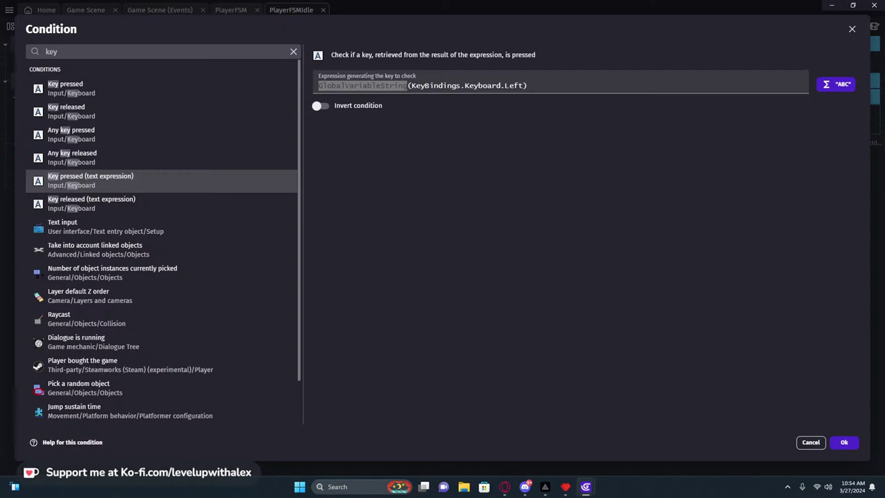
click(409, 212)
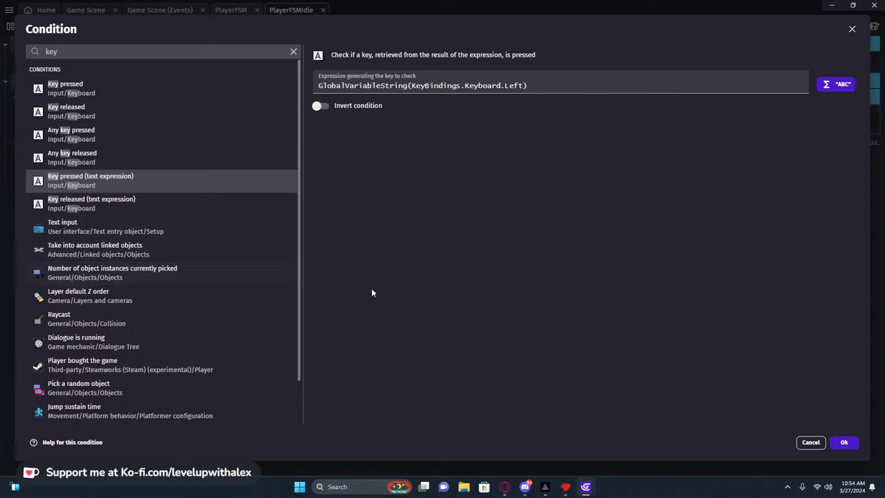
double_click(335, 85)
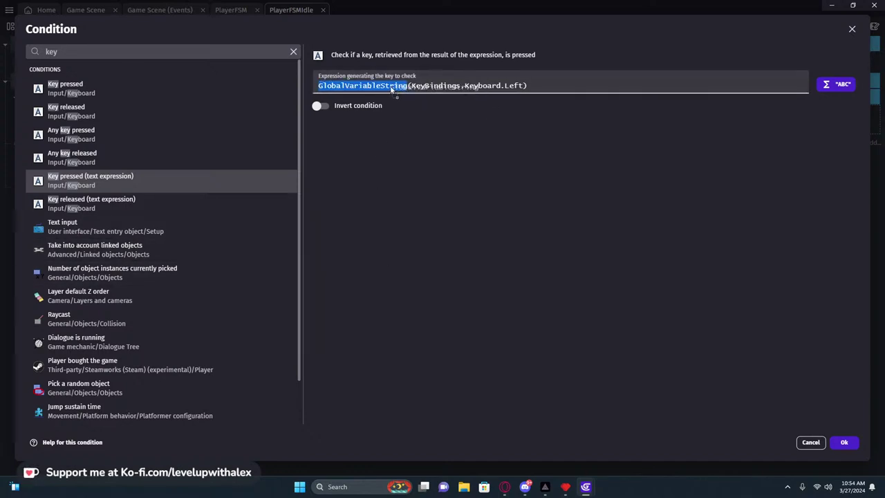
click(543, 83)
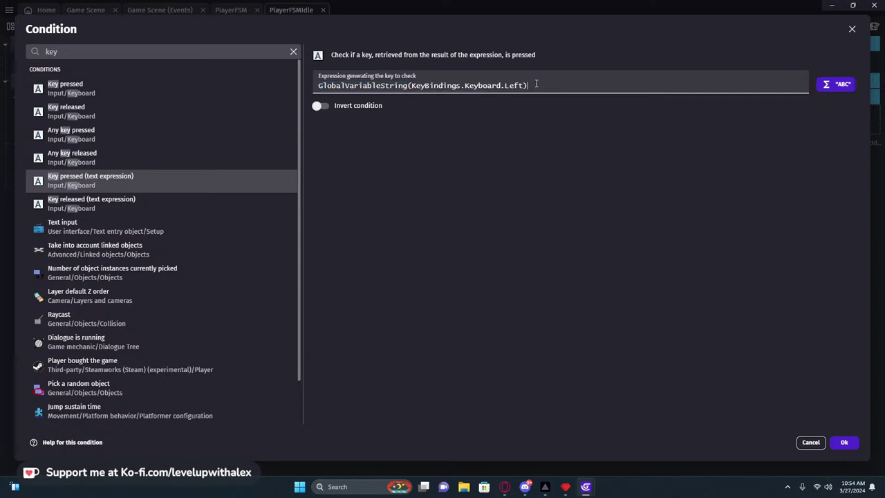
drag(537, 83, 322, 84)
click(321, 85)
drag(408, 85, 321, 84)
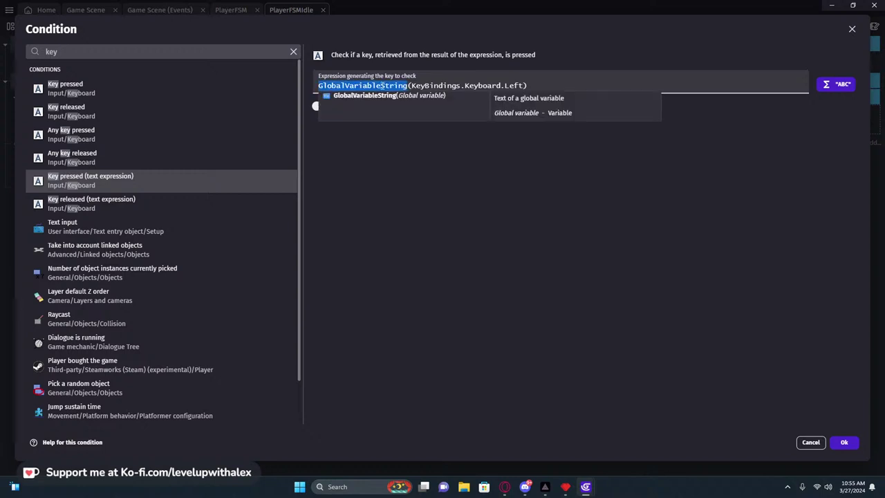
drag(529, 85, 412, 86)
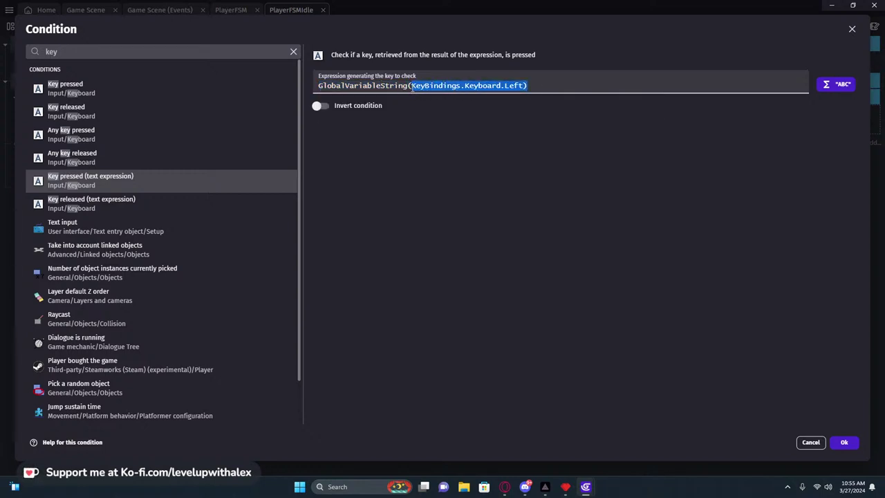
drag(412, 85, 524, 86)
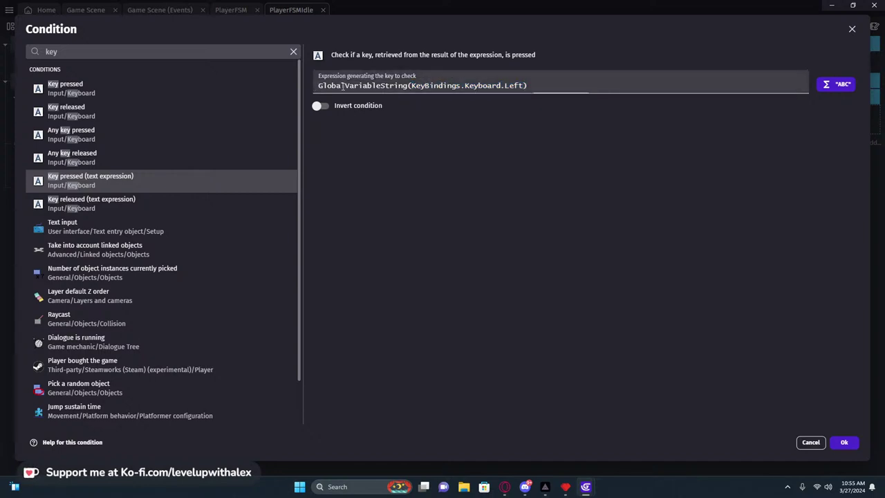
drag(408, 85, 317, 86)
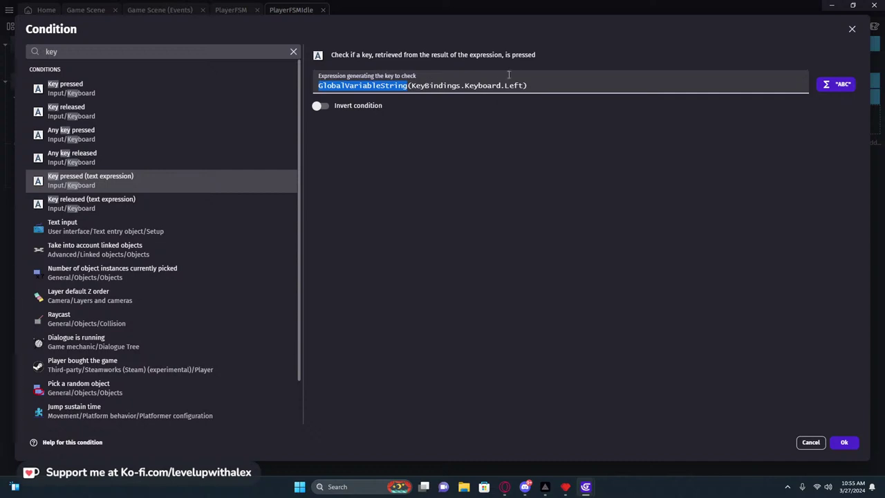
drag(530, 86, 413, 86)
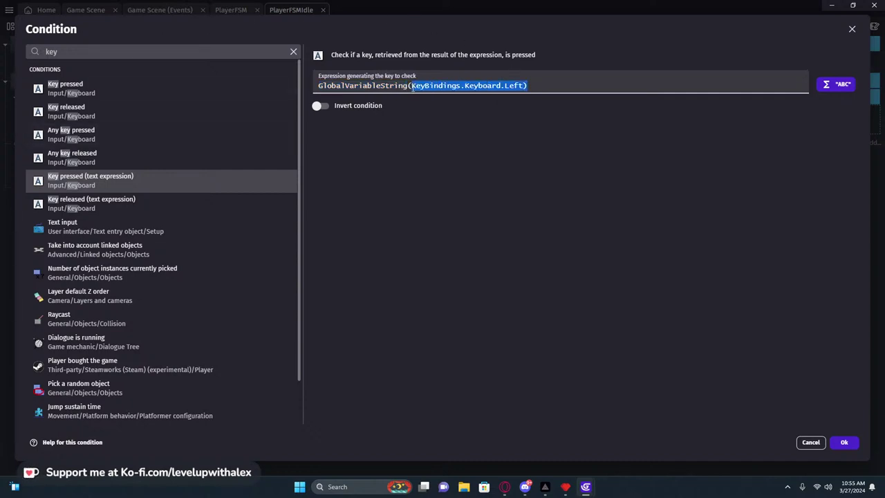
Apply the Left key condition and duplicate it inside the Or condition of the Move State event.
click(845, 442)
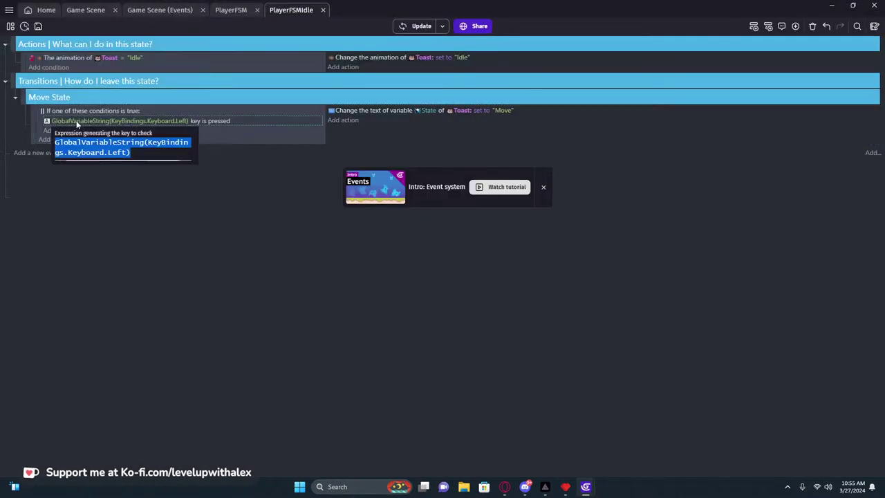
key(ctrl+c)
key(ctrl+v)
Change the duplicated key condition's expression to GlobalVariableString(KeyBindings.Keyboard.Right).
click(181, 130)
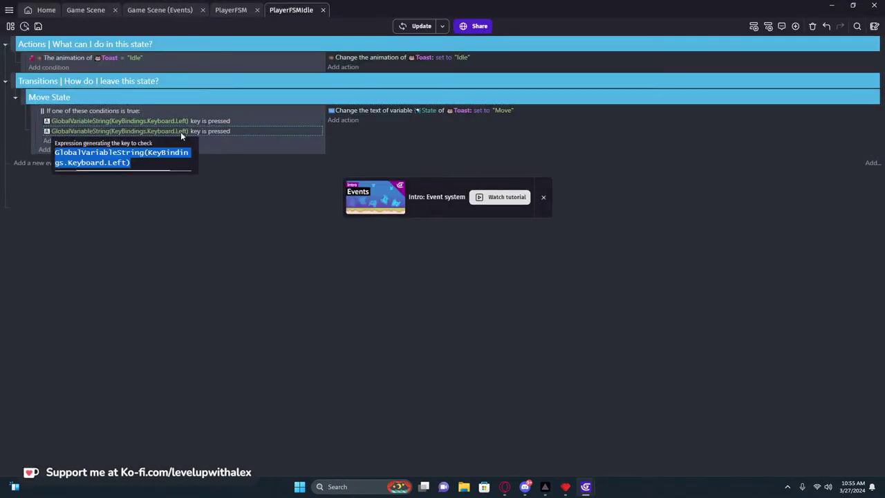
double_click(117, 162)
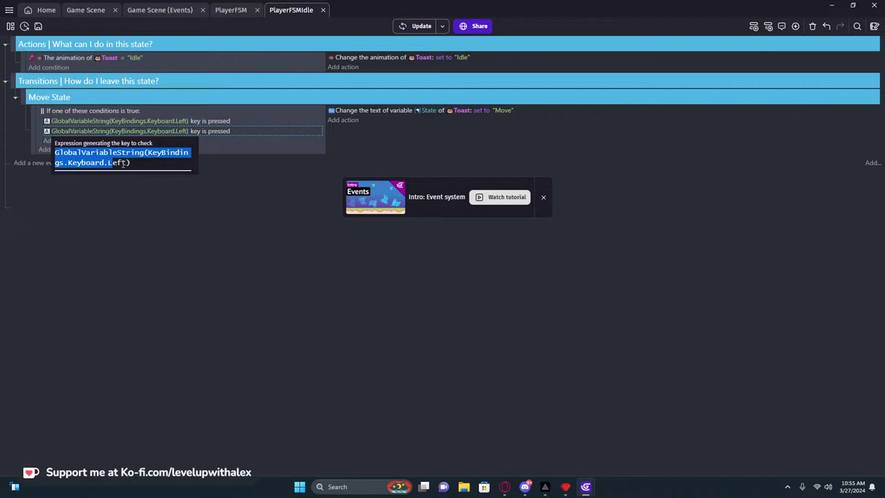
key(Down)
key(Down)
key(Down)
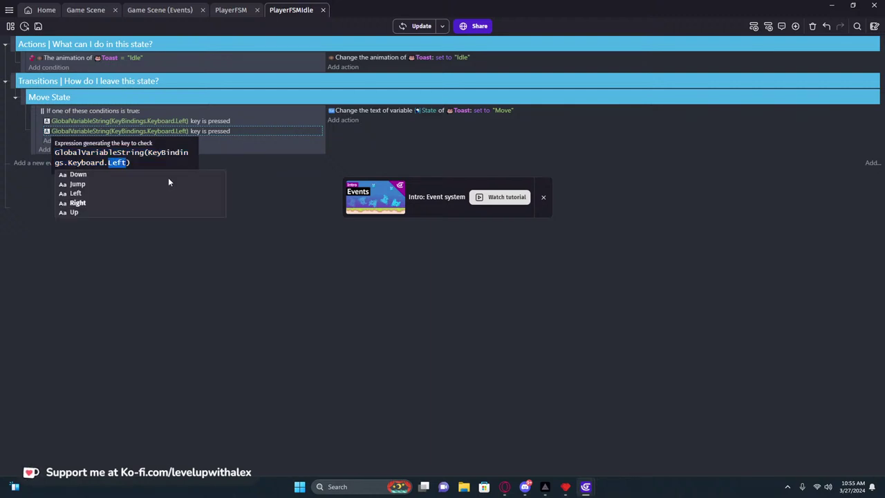
key(Return)
click(156, 315)
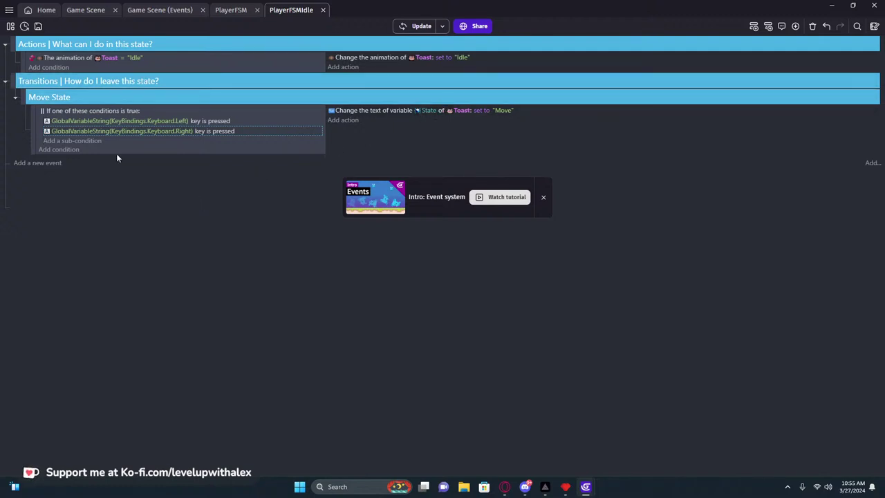
click(37, 133)
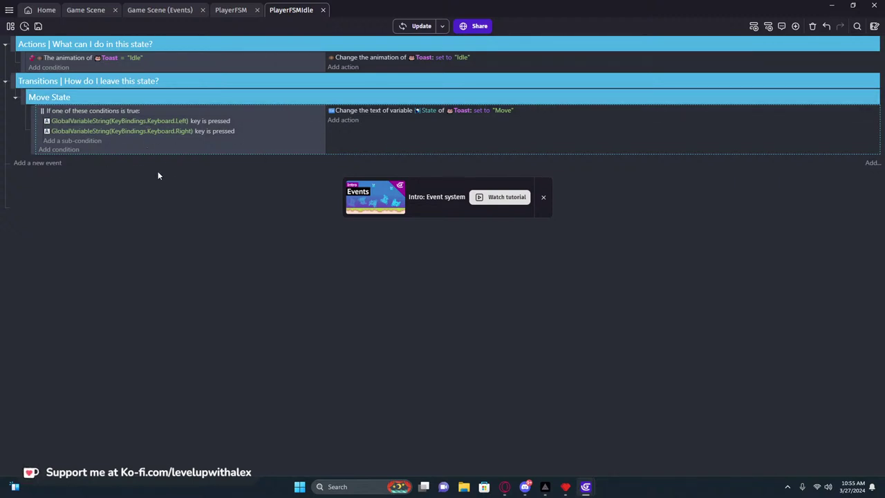
In the PlayerFSM events, copy the Idle state event into the Move group and delete the original standalone PlayerFSMMove include.
click(227, 15)
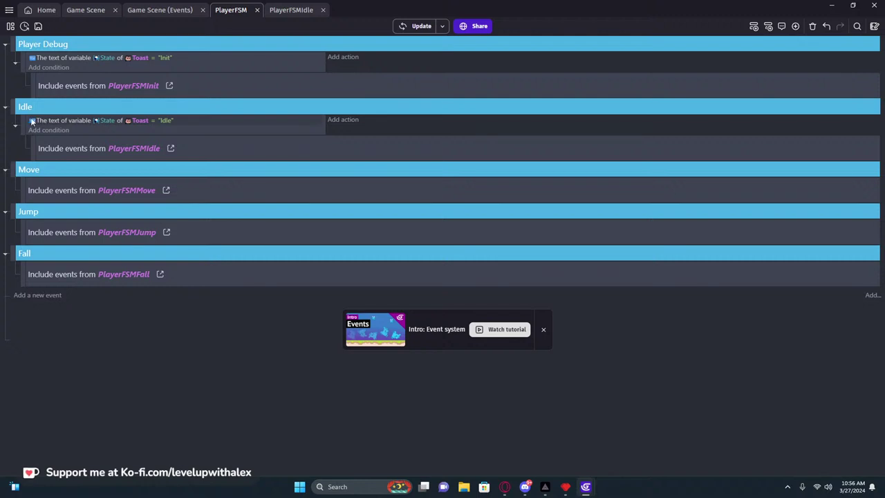
click(21, 190)
key(ctrl+v)
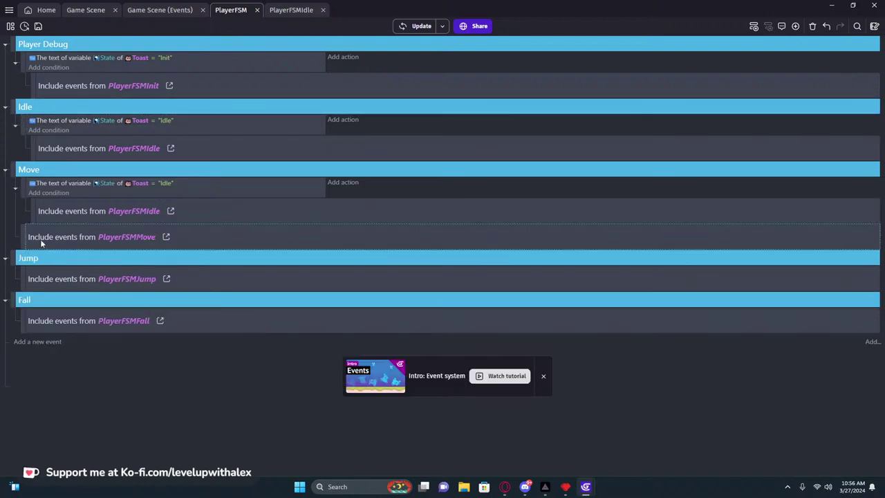
key(Delete)
Set the copied include event in the Move group to include events from PlayerFSMMove.
click(138, 212)
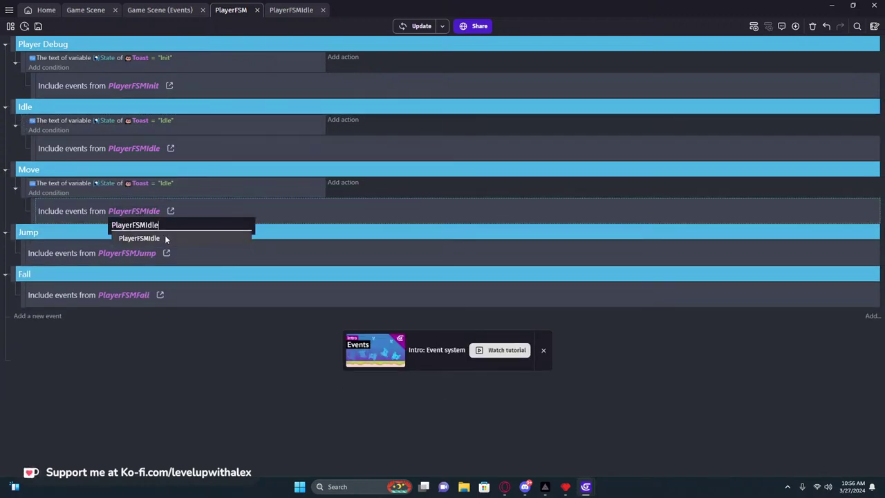
click(165, 237)
click(160, 211)
key(shift+Left)
key(shift+Left)
key(shift+Left)
key(shift+Left)
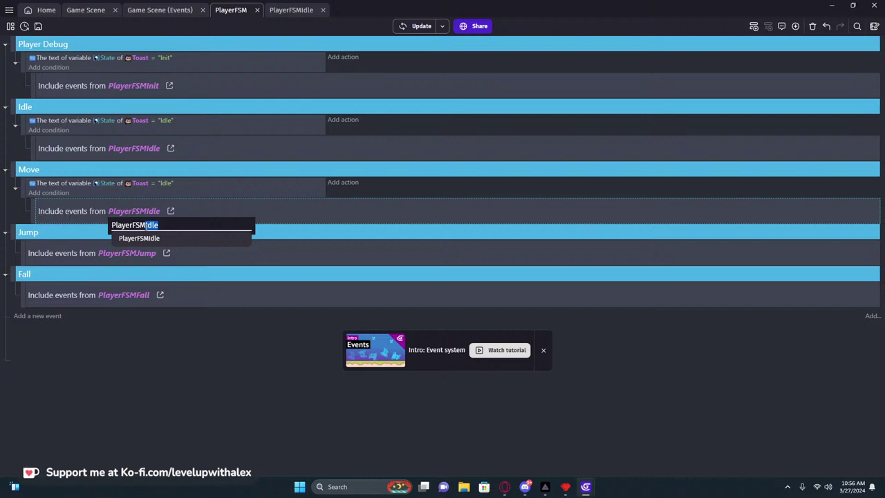
text(Move)
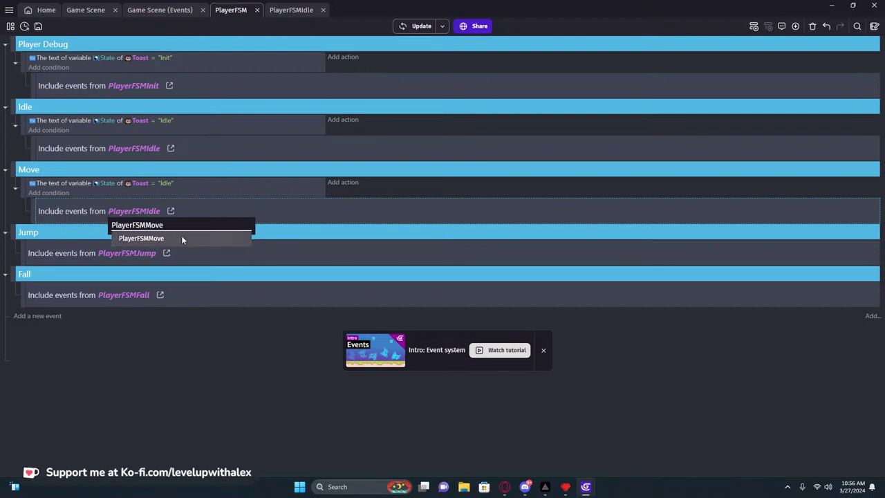
key(Return)
Set the State comparison value in the Move group's condition to "Move".
click(164, 183)
click(191, 211)
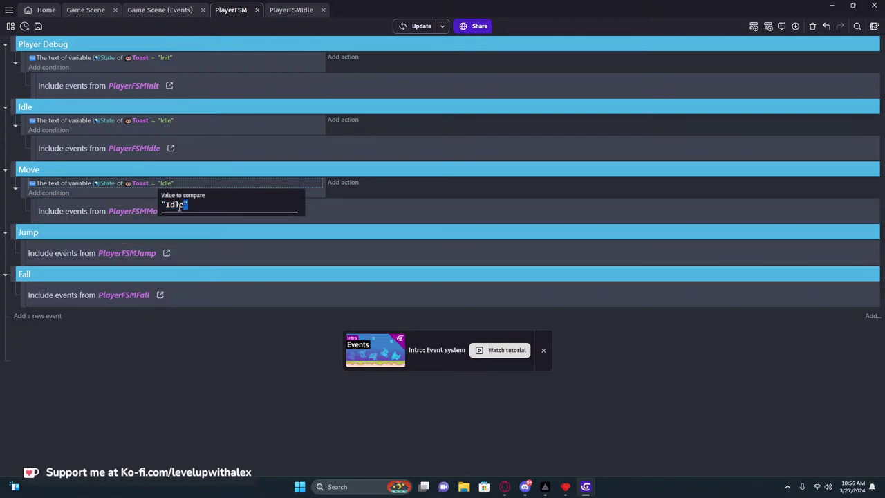
key(Left)
key(shift+Left)
key(shift+Left)
key(shift+Left)
key(shift+Left)
key(BackSpace)
text(N)
text(ove)
key(Return)
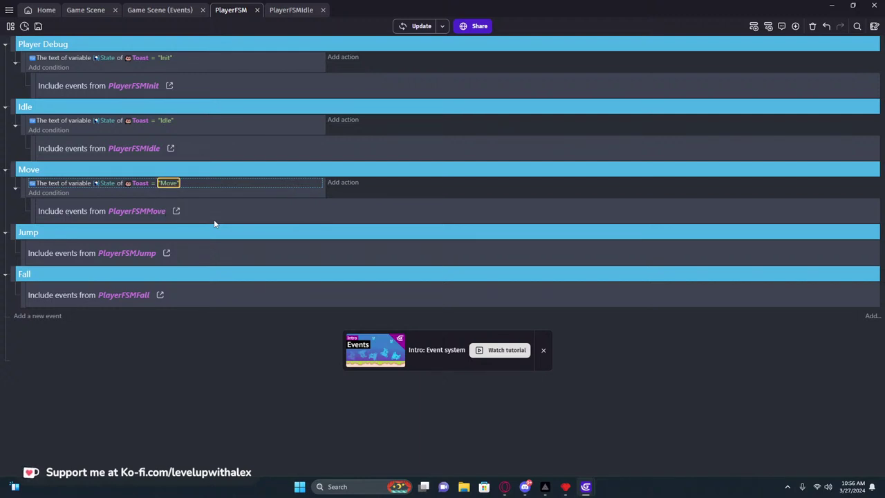
Collapse and copy the Actions and Transitions groups in PlayerFSMIdle, then return to the PlayerFSM events.
click(304, 9)
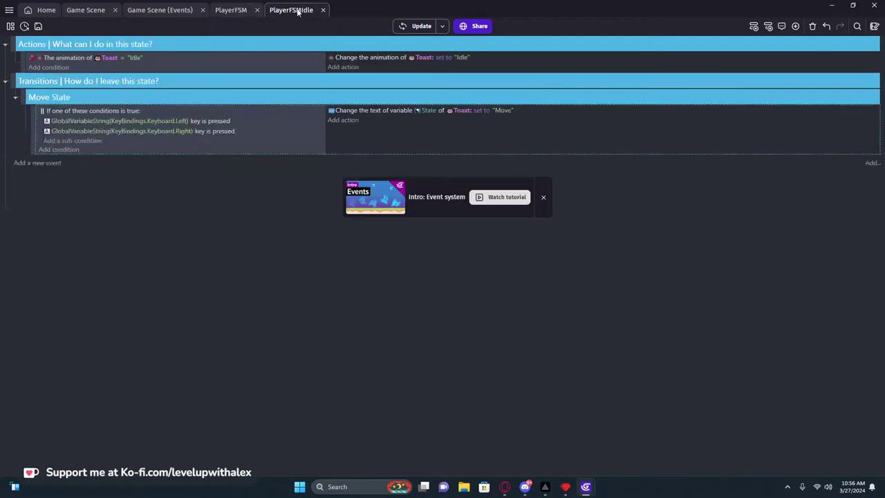
click(5, 45)
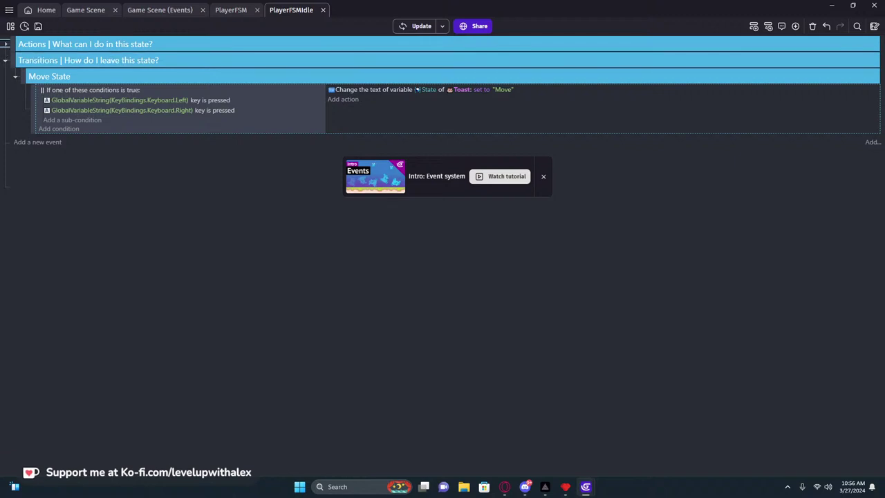
click(5, 61)
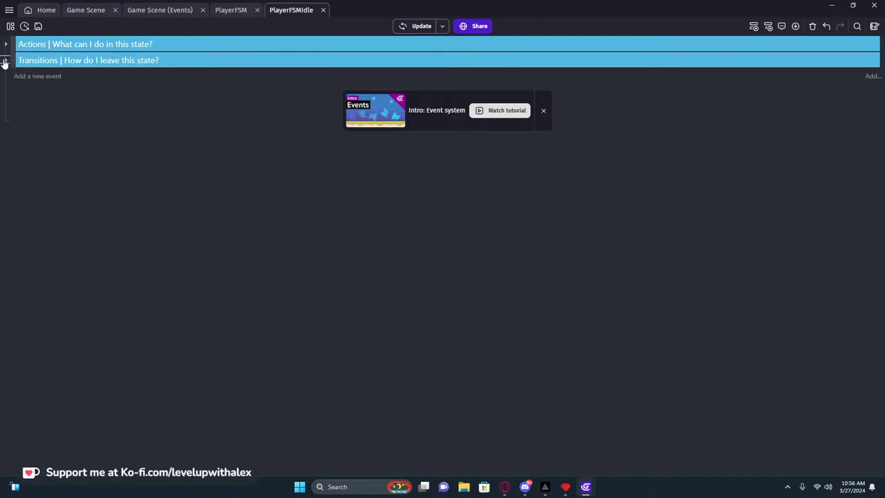
click(232, 9)
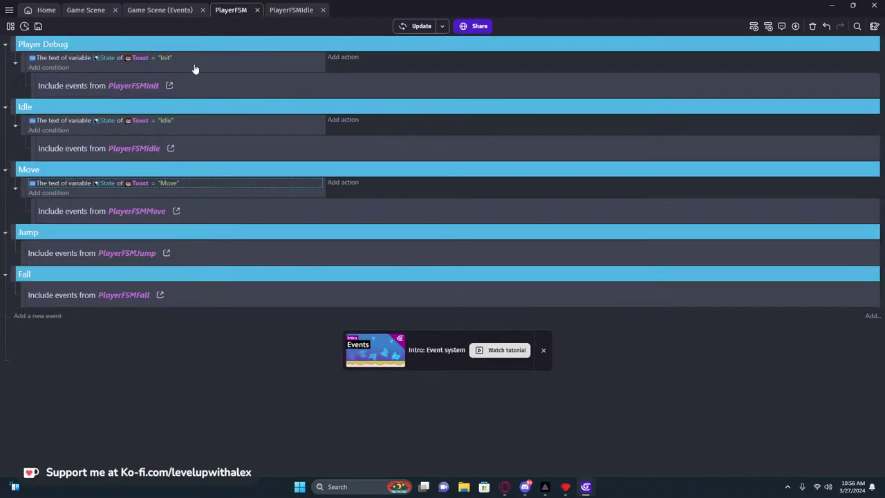
Open the PlayerFSMMove external events from the Move group's include and associate them with Game Scene.
click(176, 212)
click(442, 254)
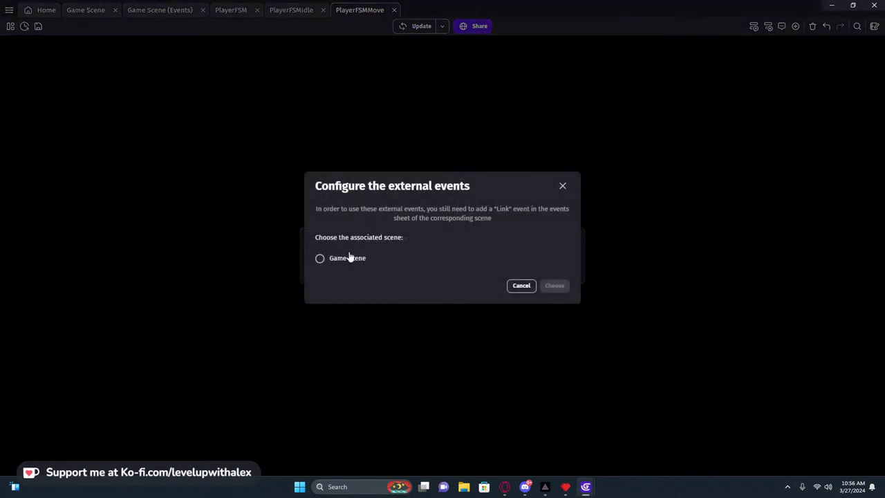
click(350, 257)
click(555, 285)
Paste the copied groups into PlayerFSMMove and place the Actions group above the Transitions group.
click(23, 45)
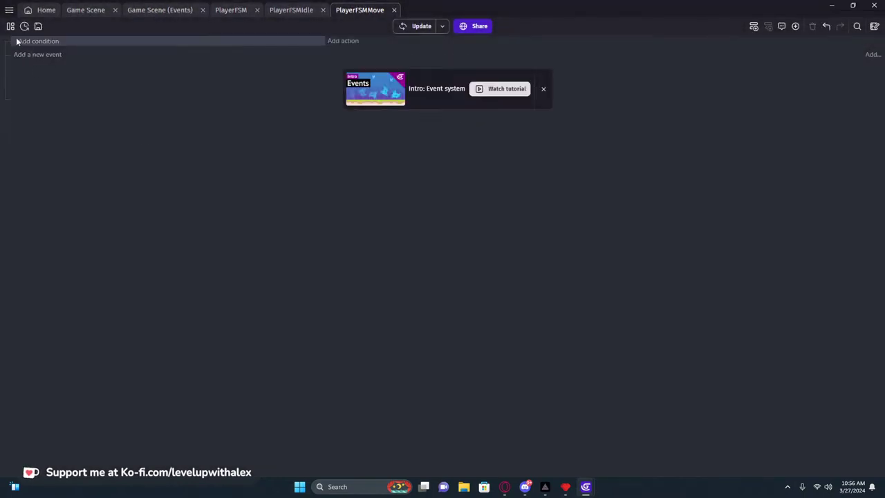
key(ctrl+v)
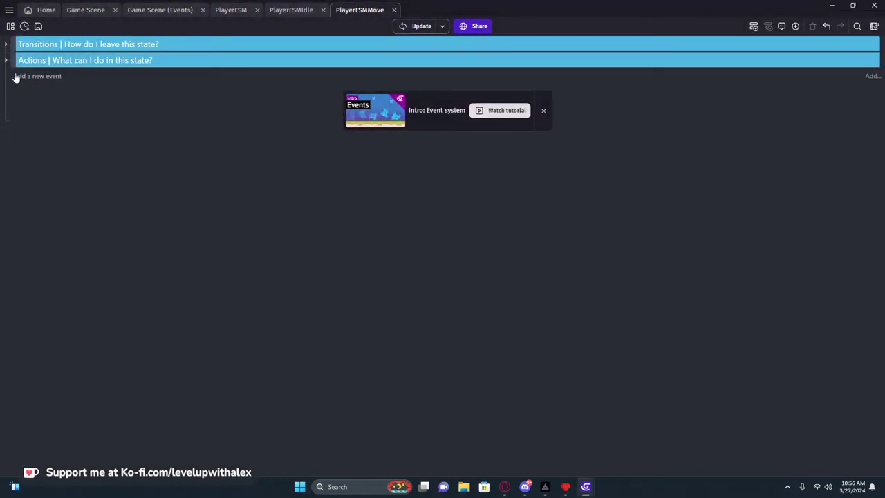
drag(6, 60, 6, 45)
Set Toast's animation to "Walk" in the Actions event's condition and action, and move that event above the Actions group.
click(6, 46)
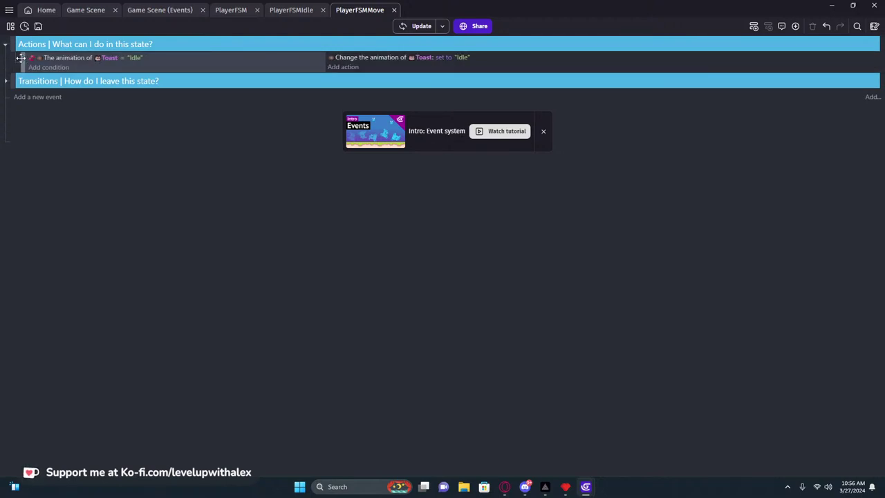
click(135, 58)
click(155, 79)
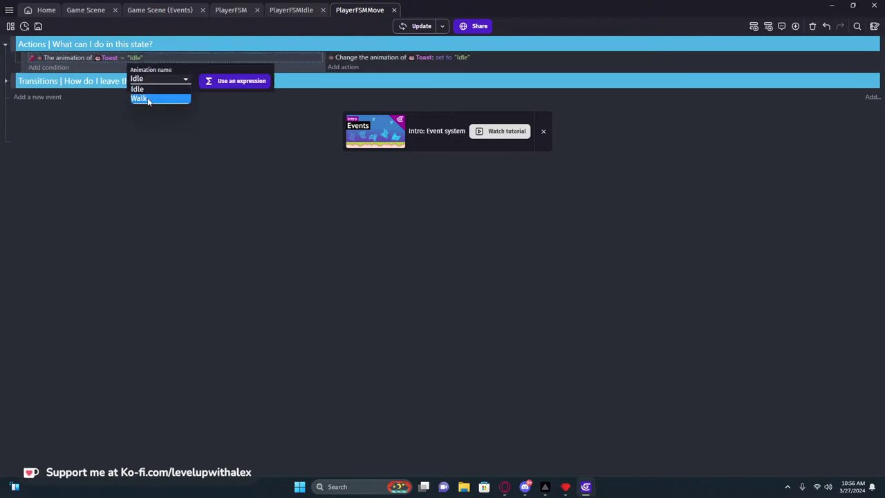
click(149, 101)
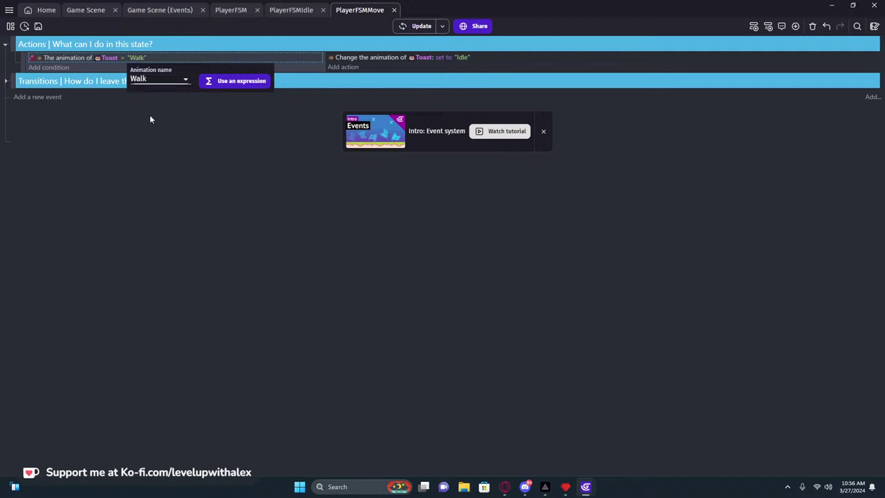
click(481, 59)
click(462, 57)
click(484, 78)
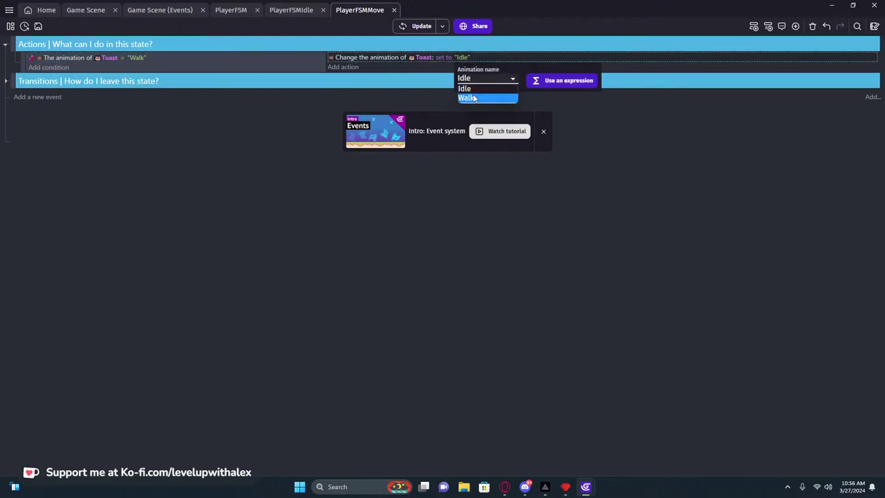
click(467, 98)
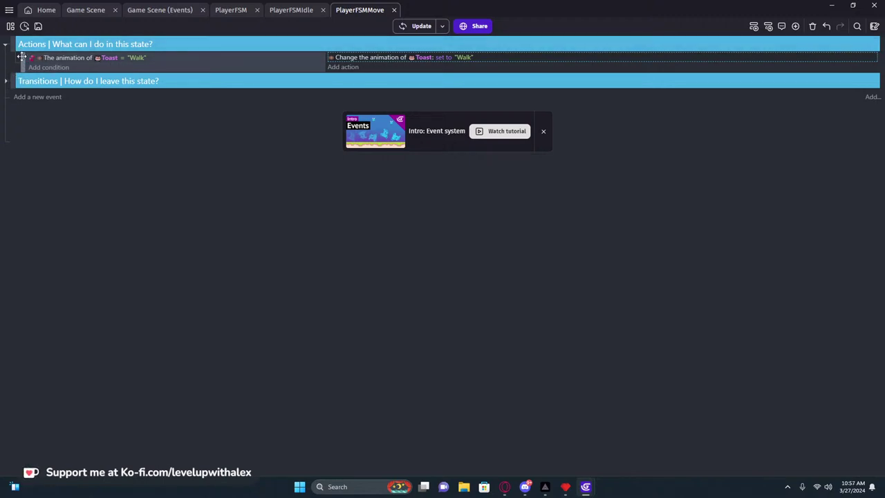
mouse_move(21, 55)
mouse_down()
mouse_move(22, 45)
mouse_move(13, 44)
mouse_up()
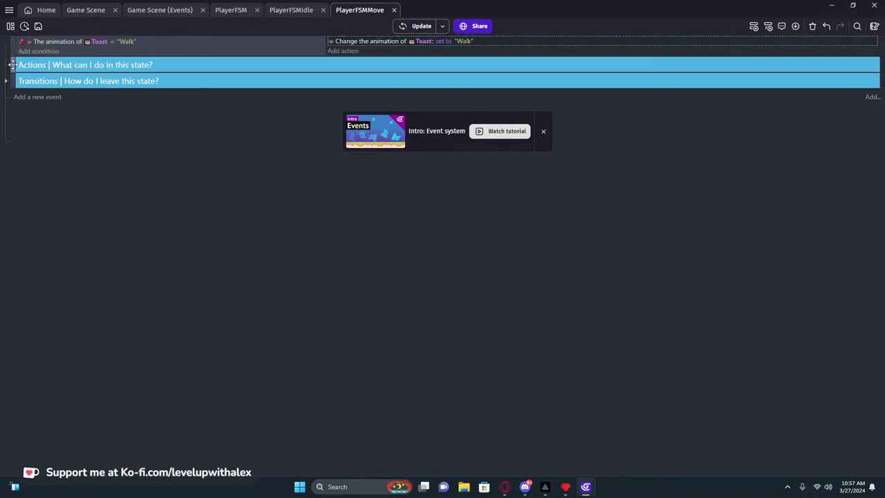
Add an event group named "Player Movement" inside the Actions group and nest the empty event in it.
click(13, 65)
right_click(23, 78)
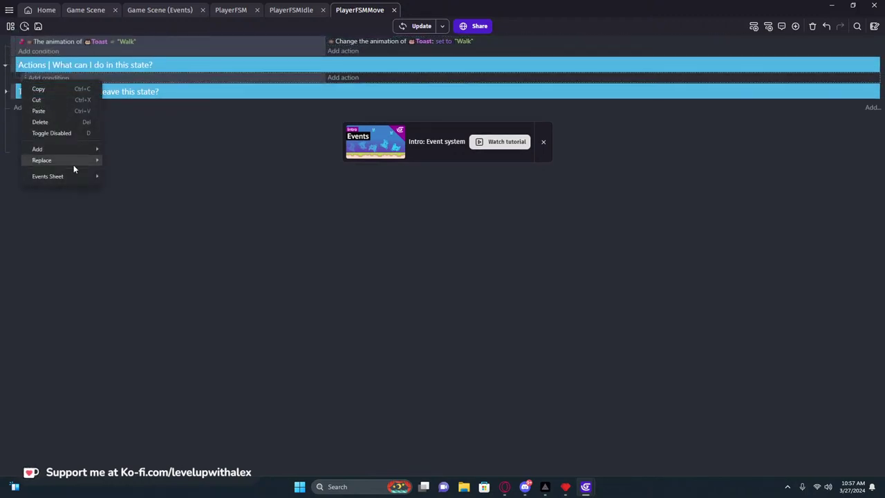
mouse_move(77, 149)
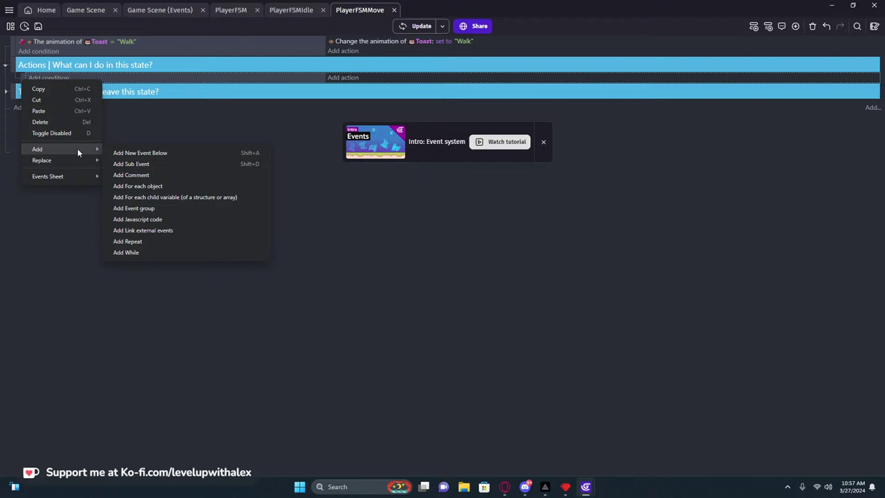
click(133, 208)
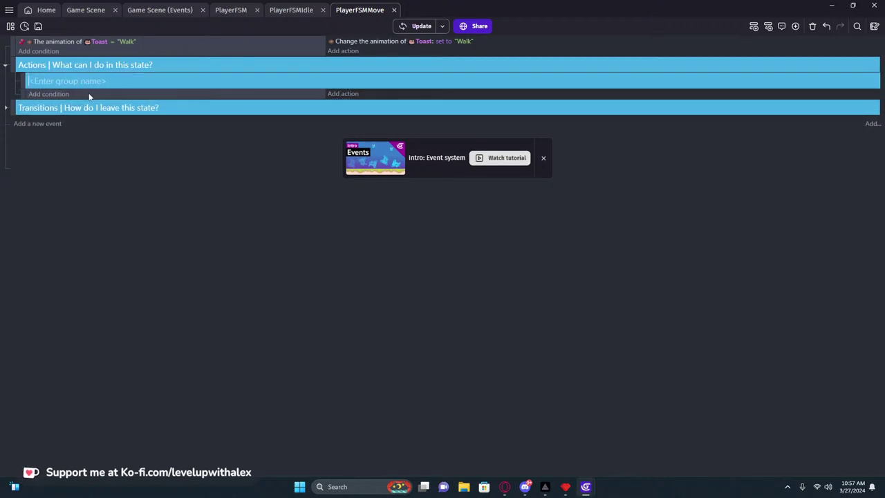
text(Player Movement)
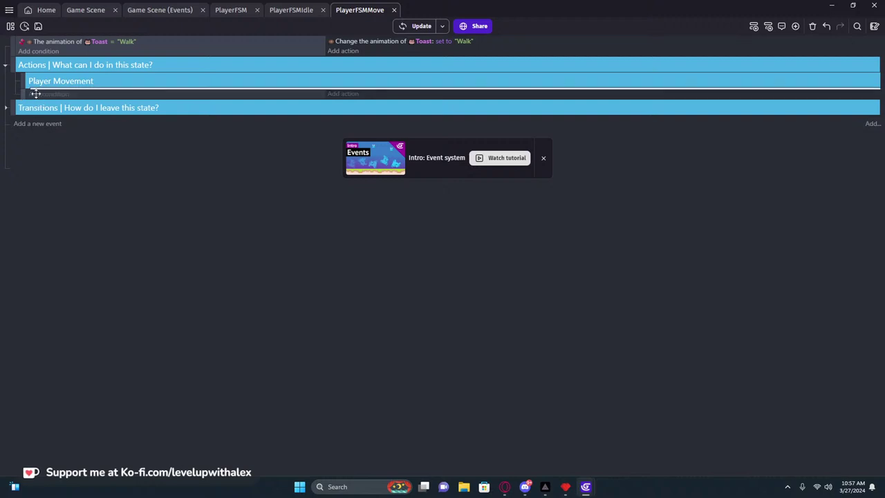
drag(33, 93, 36, 78)
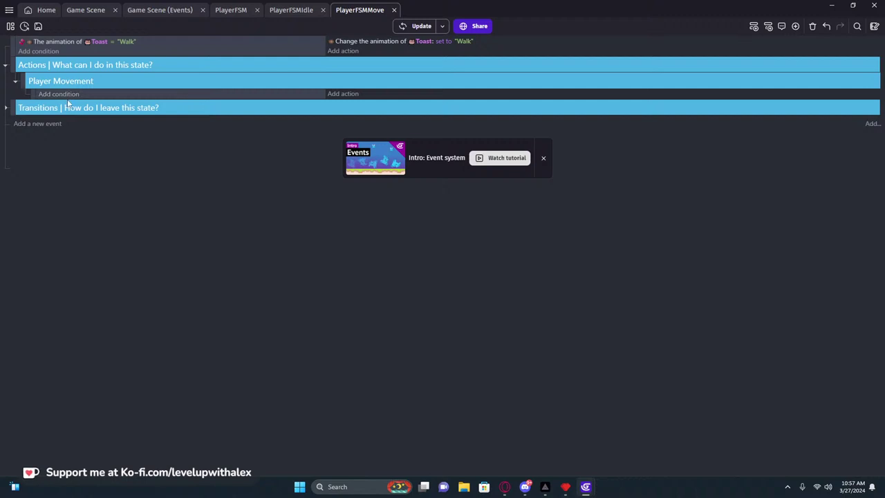
Copy the KeyBindings.Keyboard.Left key condition from PlayerFSMIdle's Move State into the empty Player Movement event.
click(290, 10)
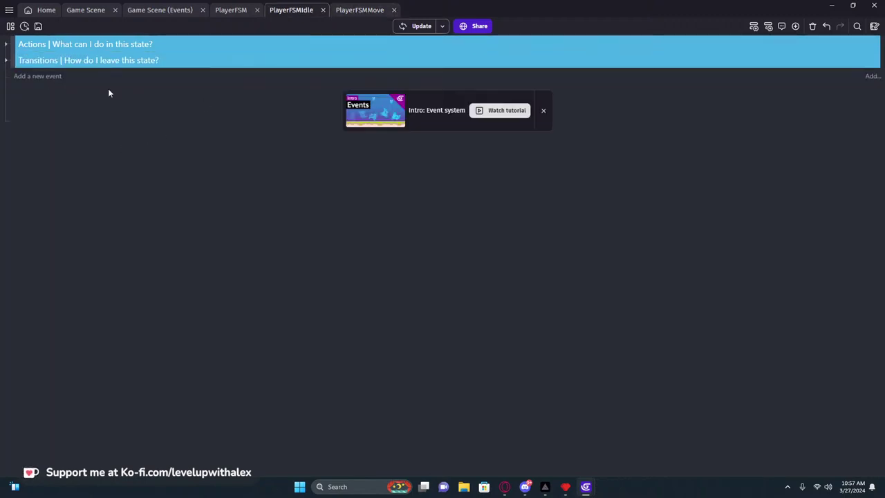
click(6, 60)
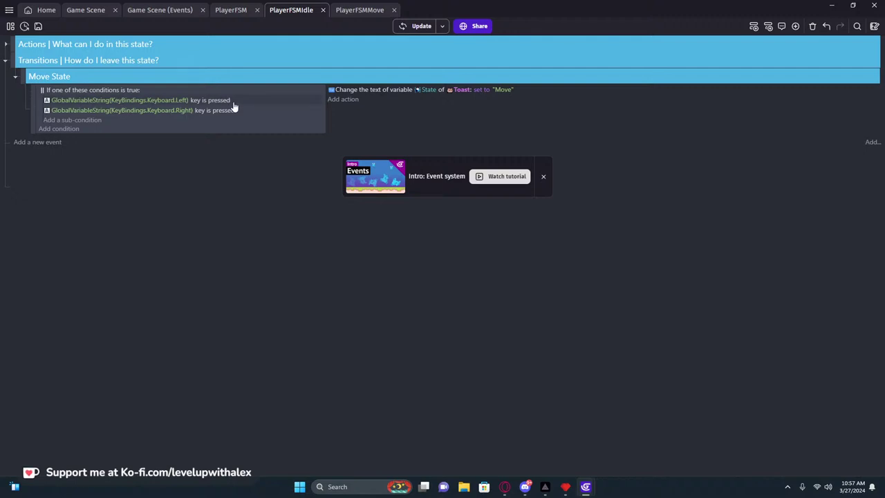
drag(237, 106, 126, 108)
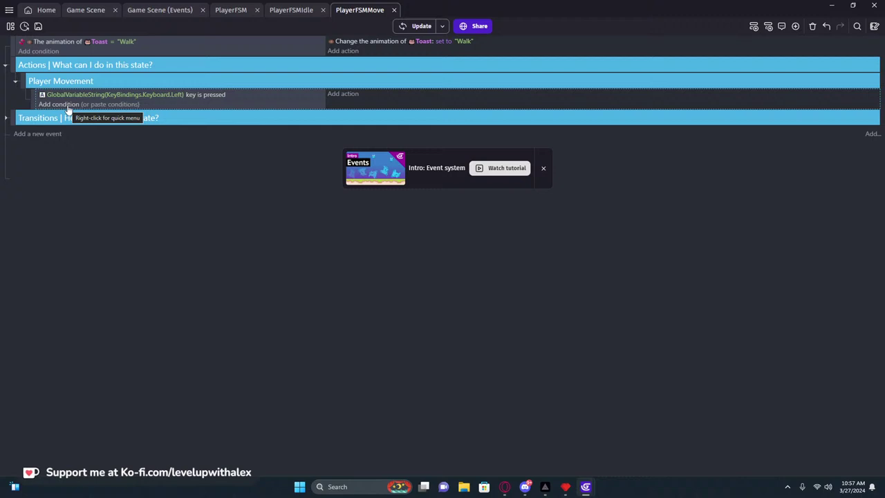
click(10, 26)
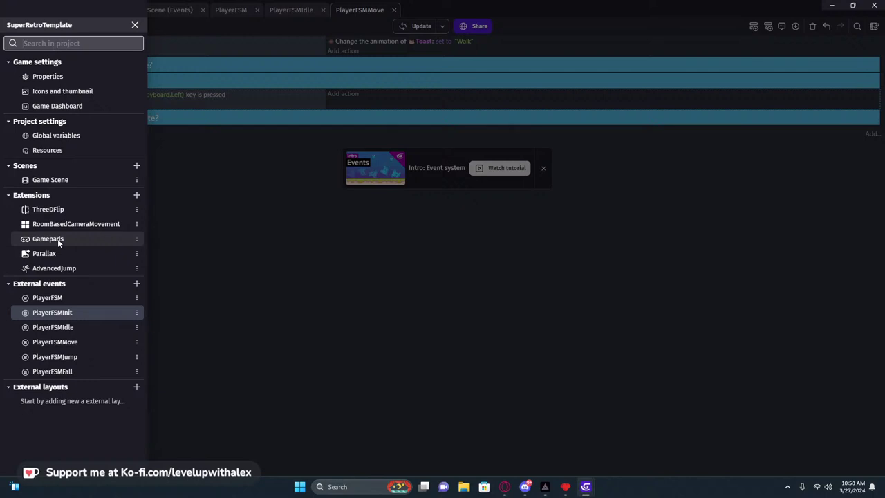
click(229, 202)
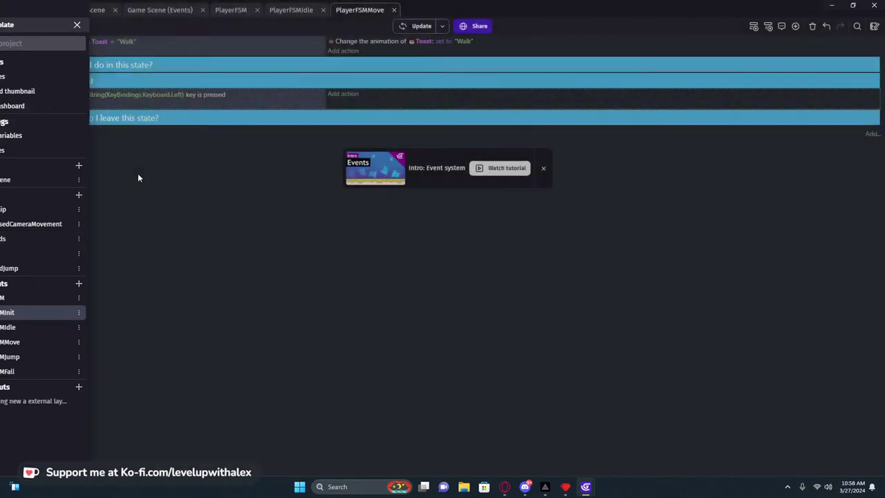
Add an Or condition to the Player Movement event and nest the Left key condition under it.
click(55, 104)
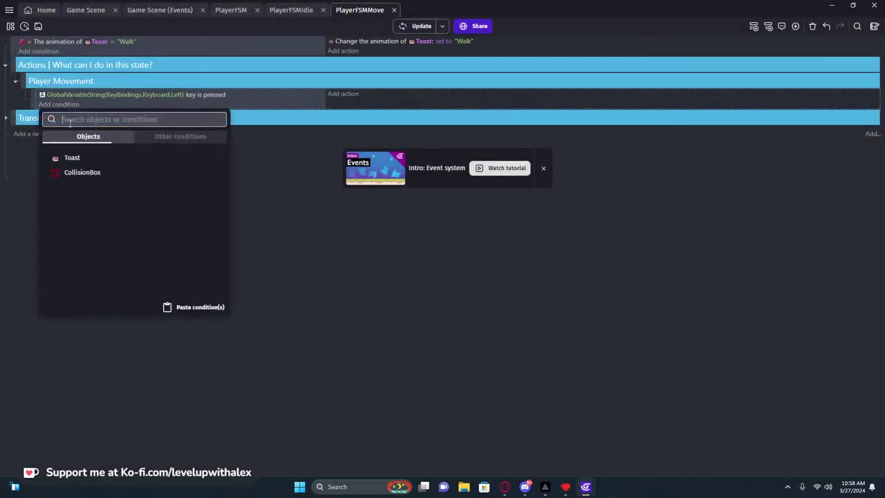
text(or)
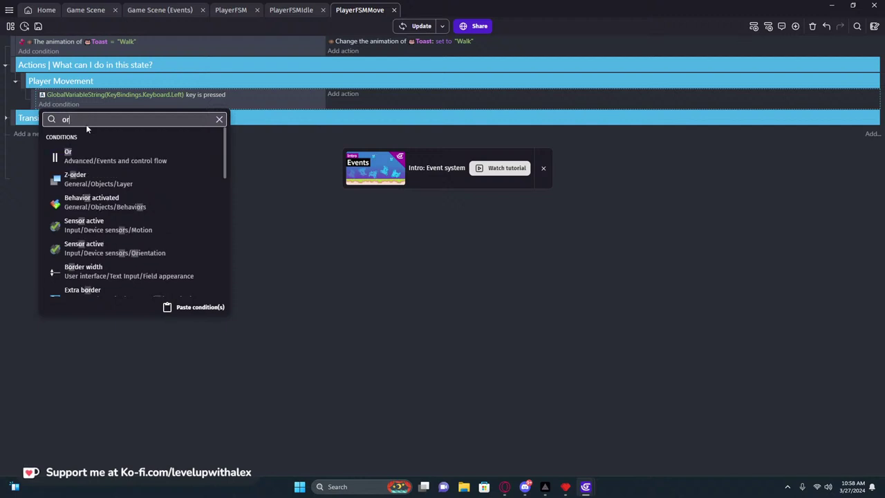
click(158, 156)
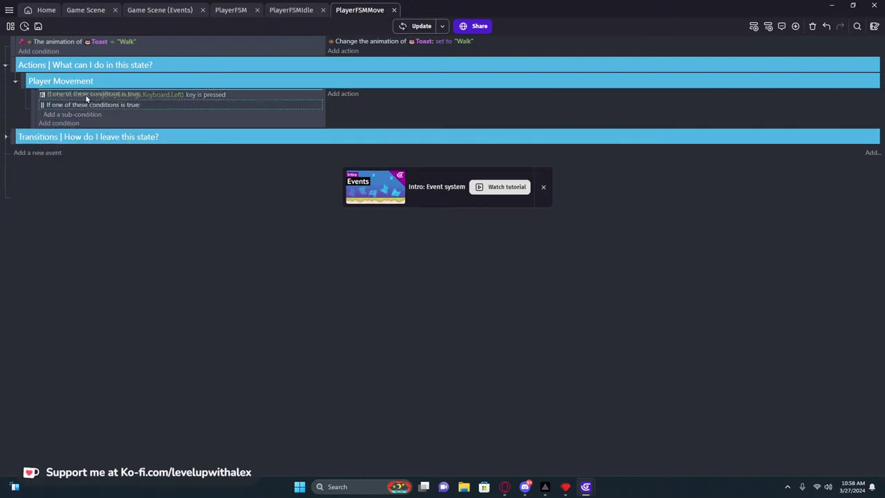
drag(85, 97, 38, 120)
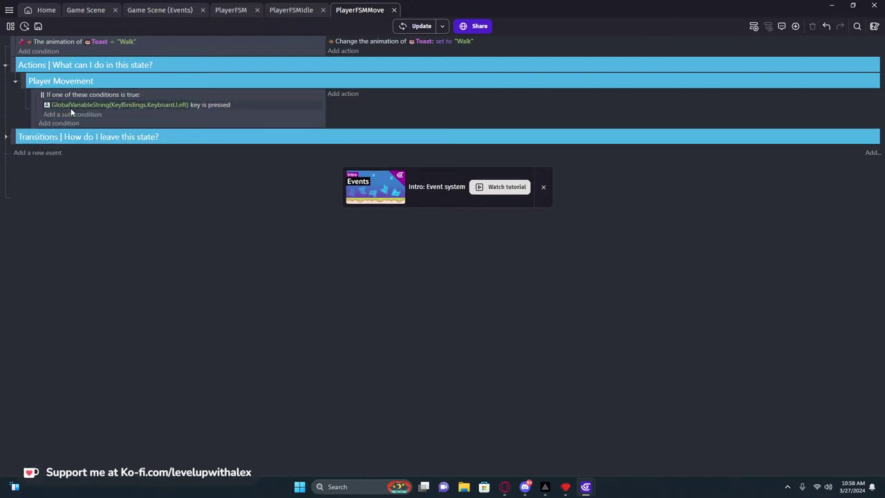
click(66, 105)
click(245, 172)
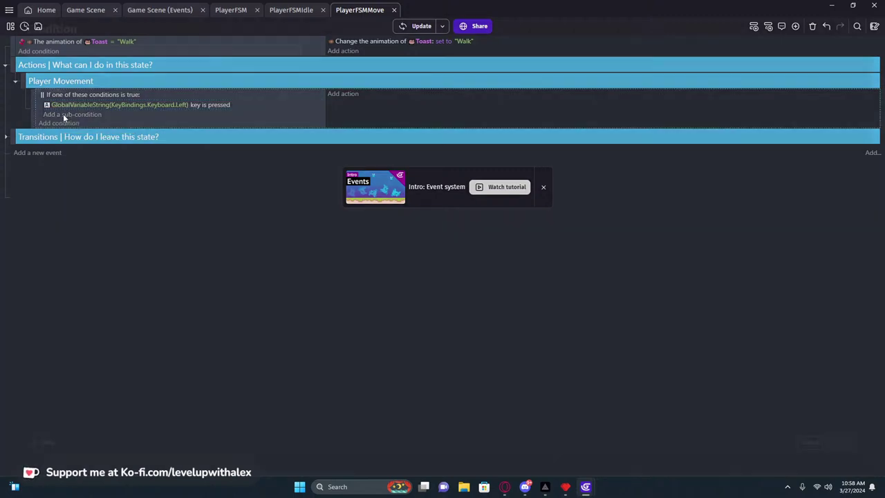
Start a new sub-condition under the Player Movement event's Or condition and search the conditions for "control".
click(63, 113)
text(control)
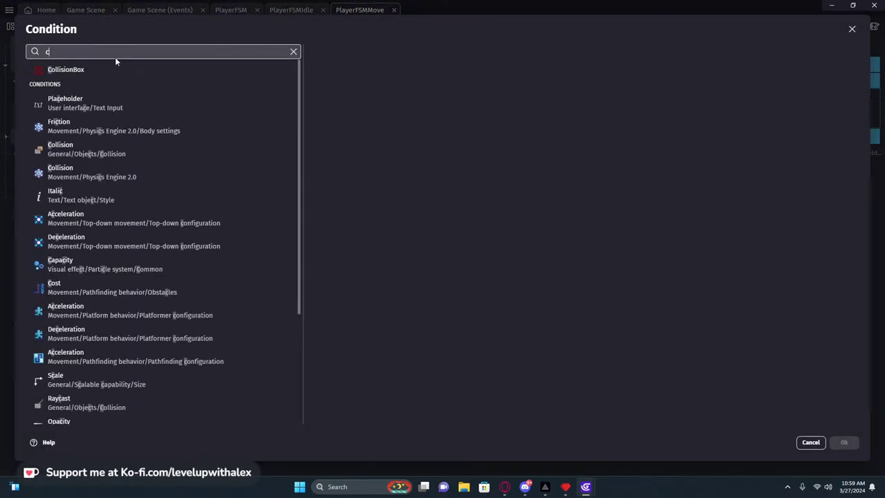
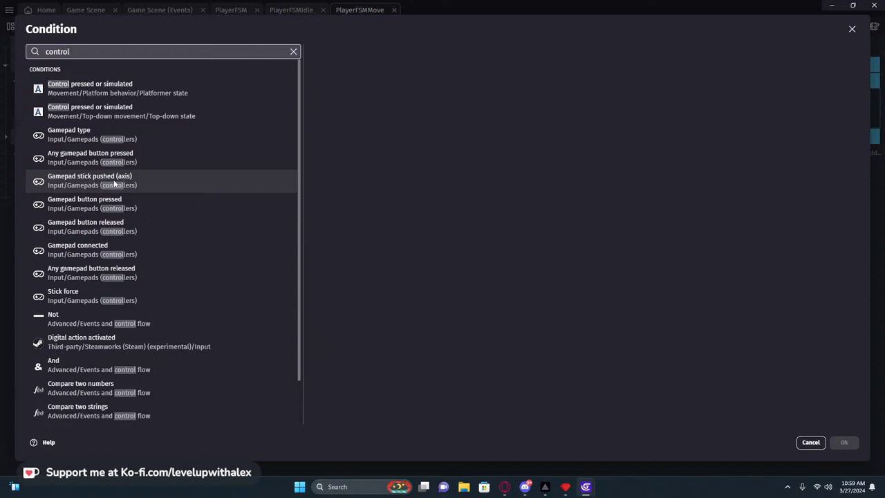
click(69, 205)
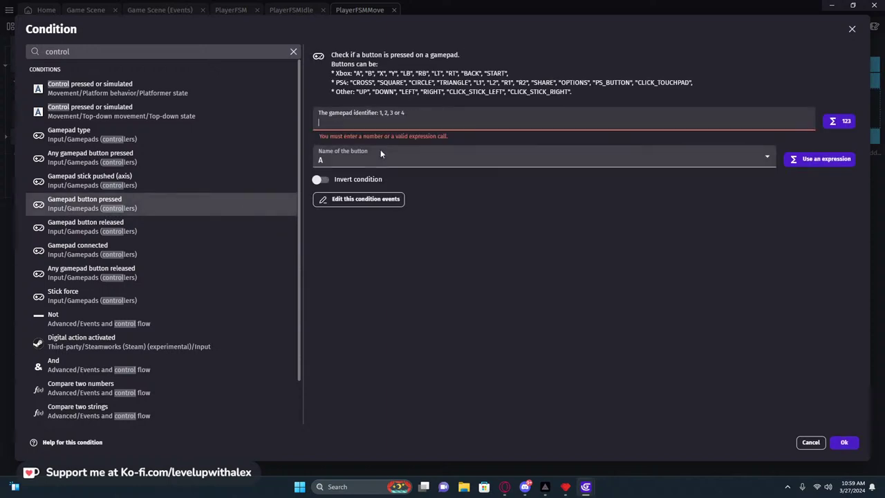
click(370, 150)
scroll(362, 277, down, 2)
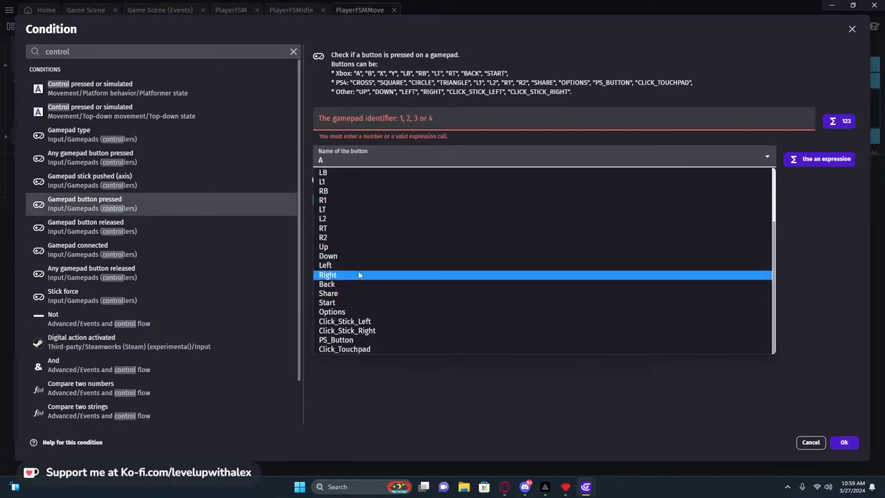
scroll(358, 277, up, 2)
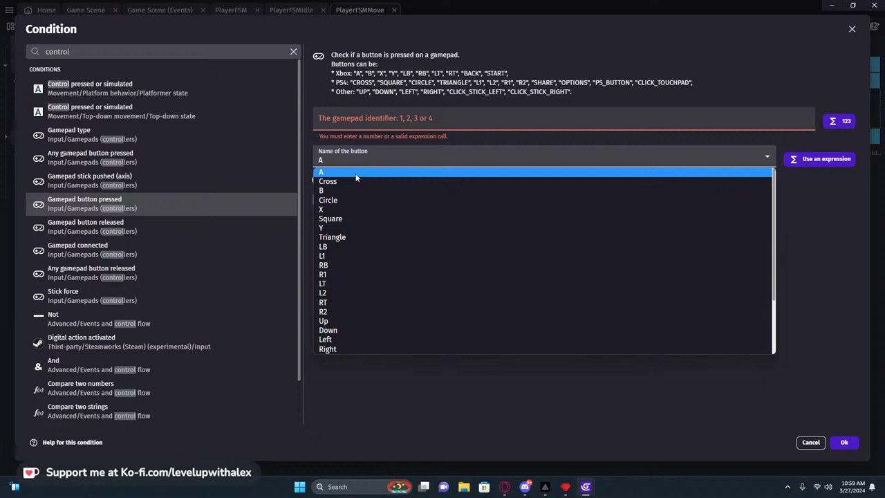
scroll(359, 287, down, 2)
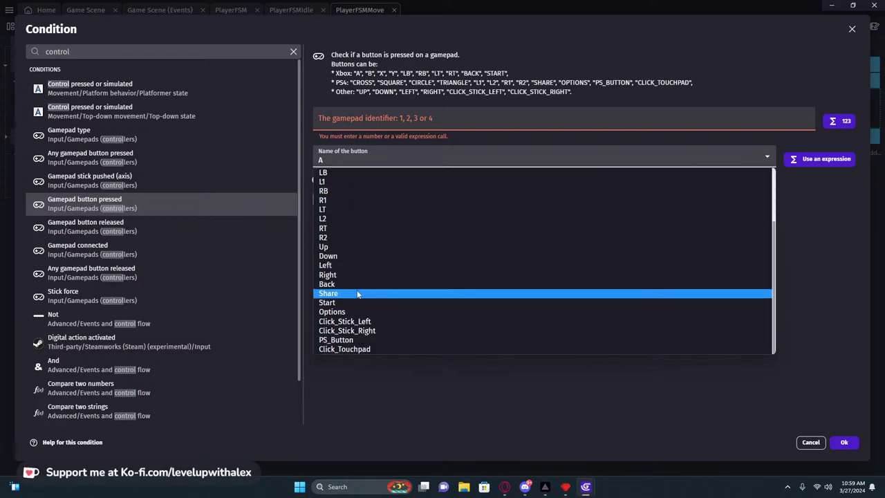
Add a Gamepad stick pushed (axis) sub-condition for gamepad 1 with stick "Left" and direction Left.
click(67, 180)
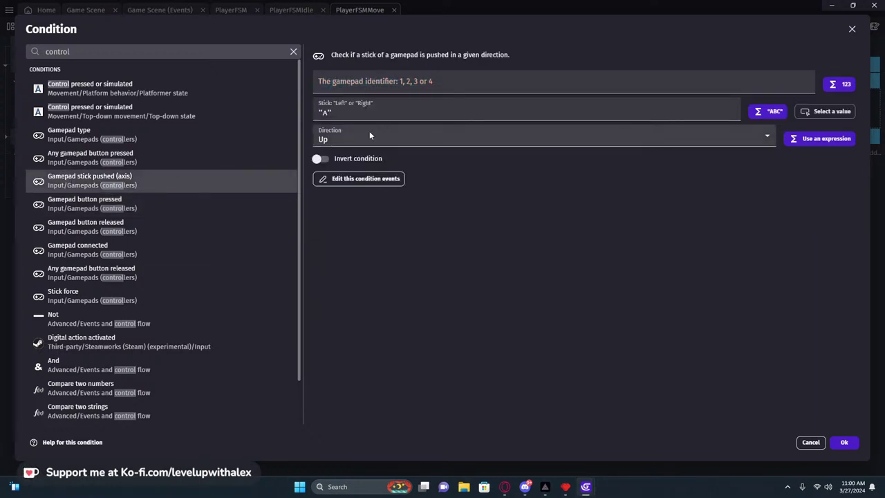
click(364, 112)
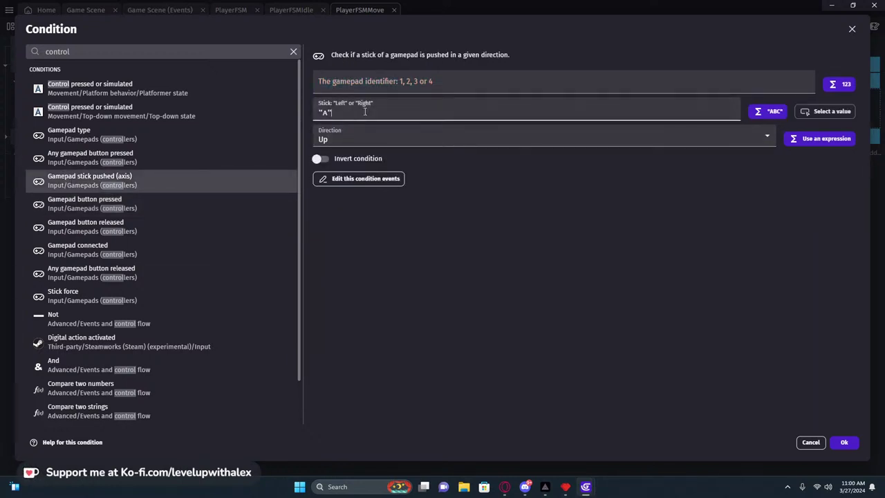
key(shift+Tab)
click(331, 122)
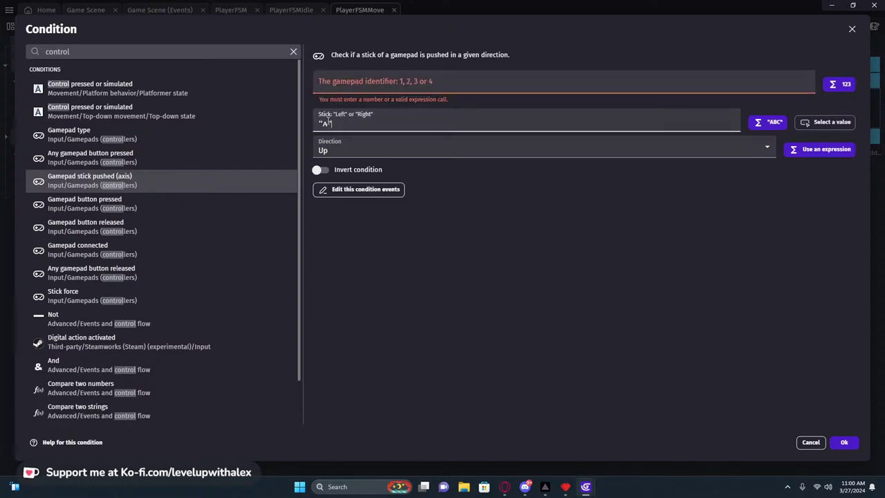
key(BackSpace)
click(361, 76)
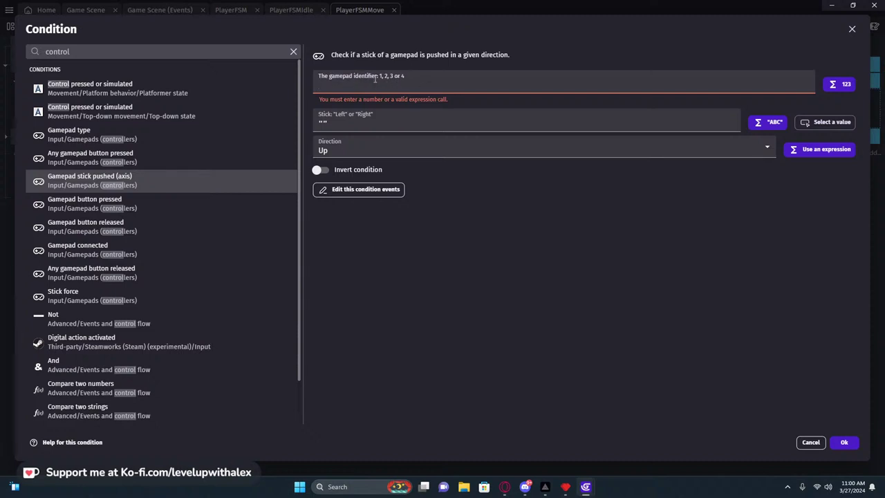
text(2)
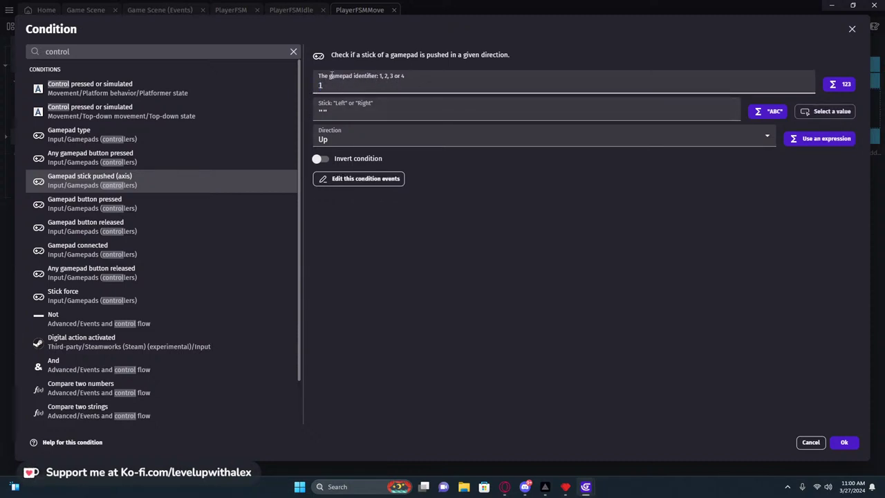
key(Tab)
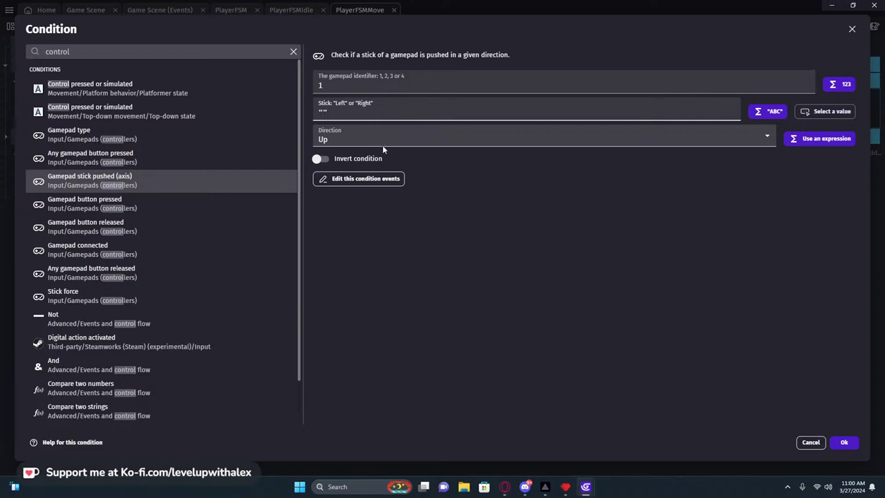
text(Left)
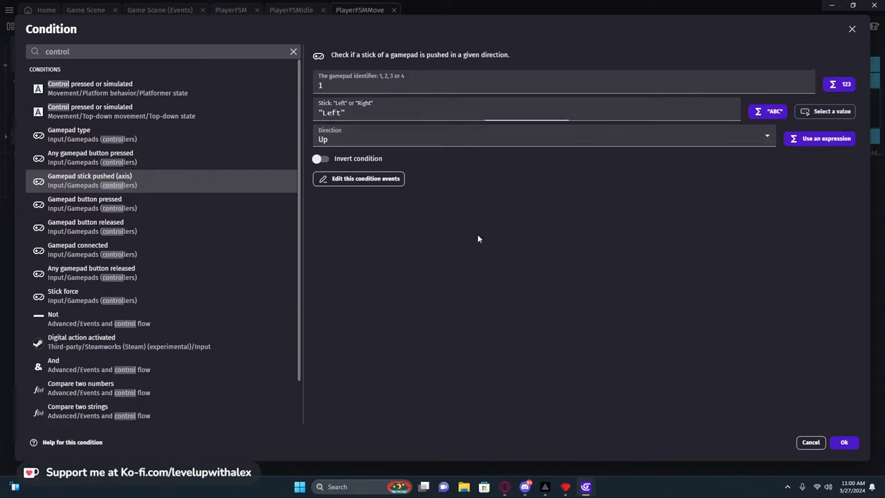
click(376, 135)
click(351, 171)
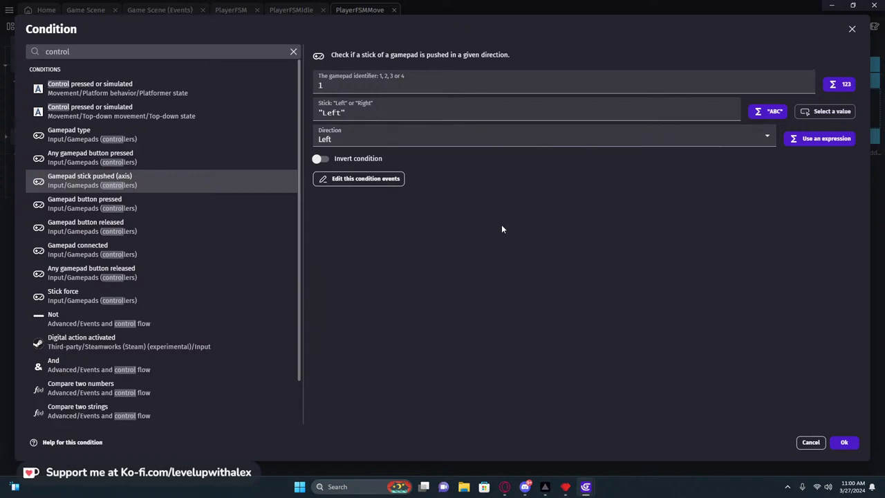
click(844, 442)
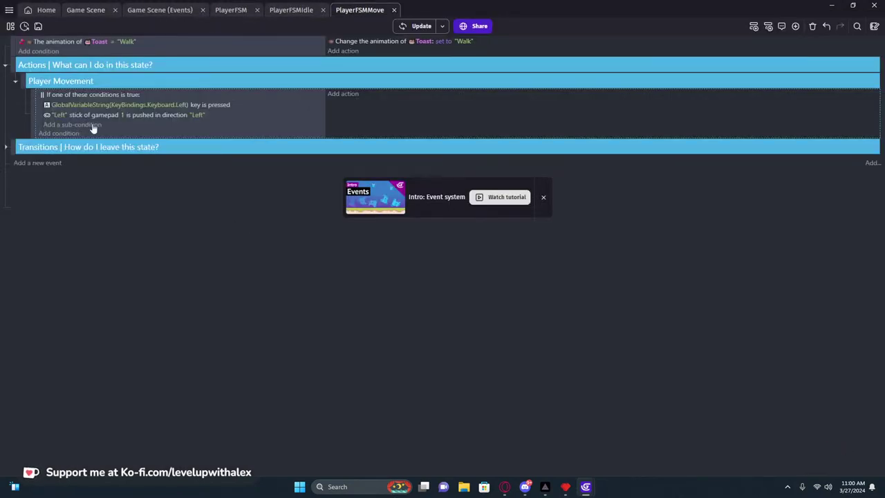
Start another sub-condition under the Player Movement event's Or condition and search all conditions for "controll".
key(ctrl+v)
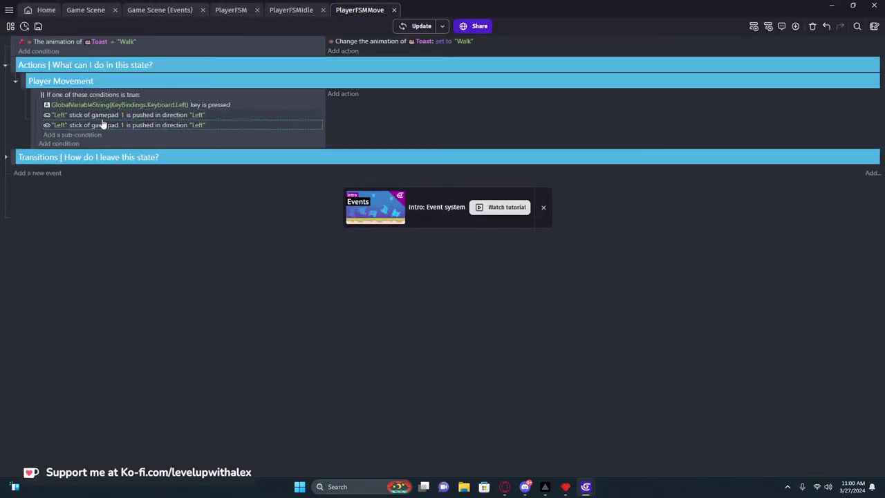
key(Delete)
click(83, 125)
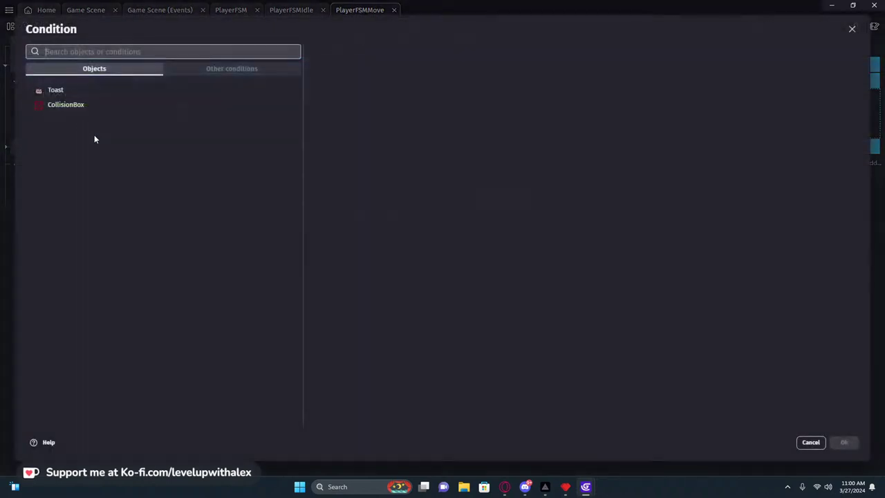
click(75, 93)
text(c)
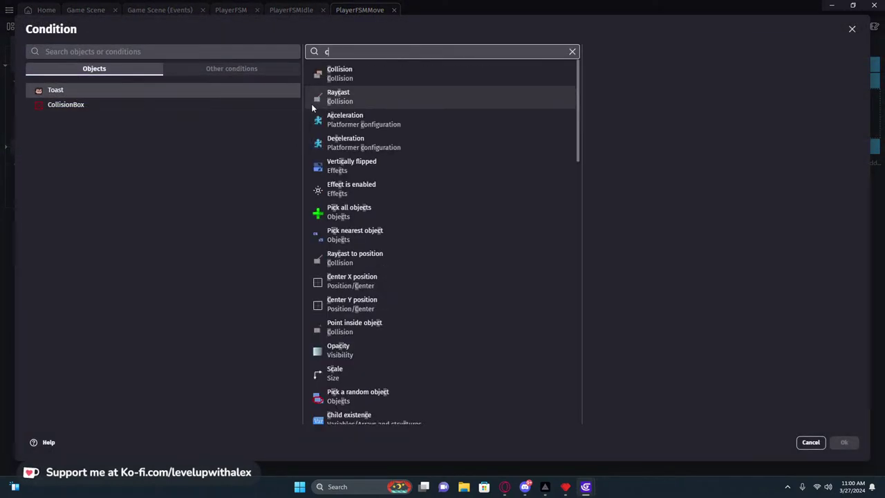
click(212, 52)
text(contro)
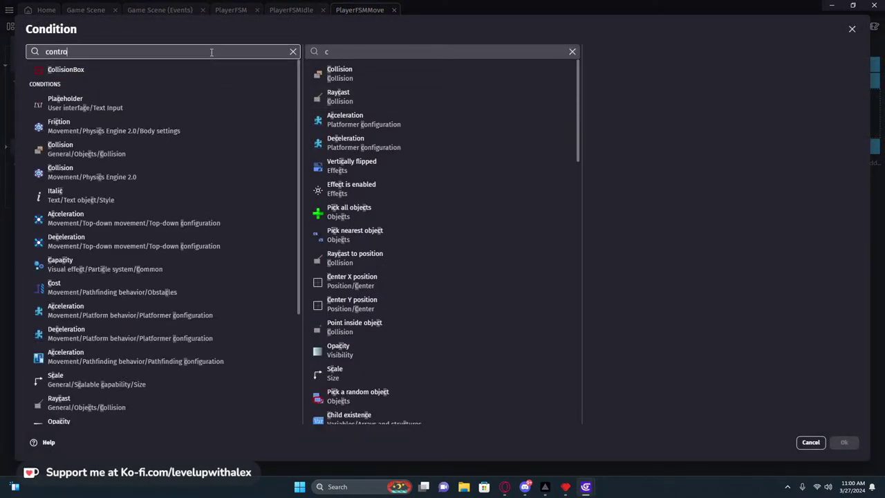
text(ll)
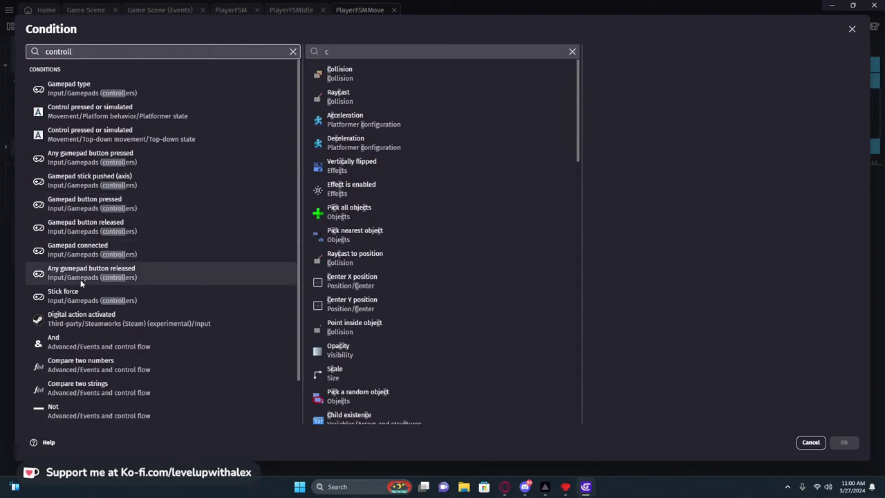
Add a Gamepad button pressed sub-condition for gamepad 1 with the Left button.
click(89, 204)
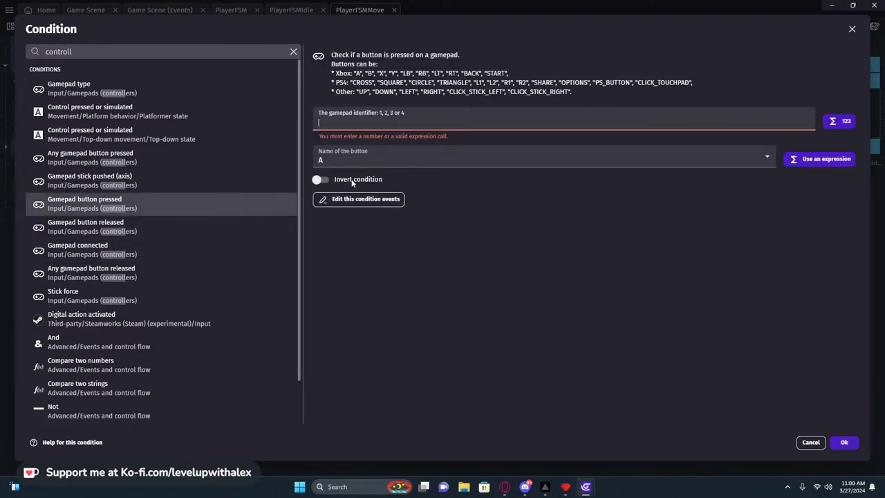
text(1)
click(334, 150)
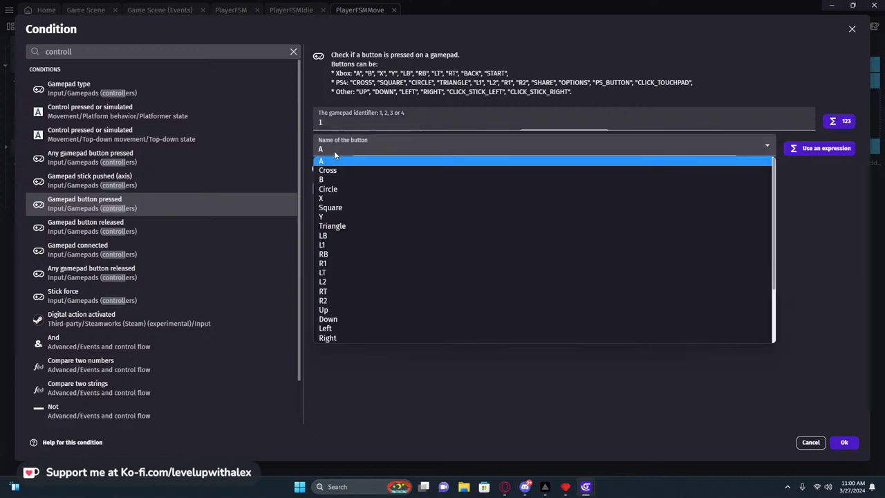
scroll(350, 310, down, 3)
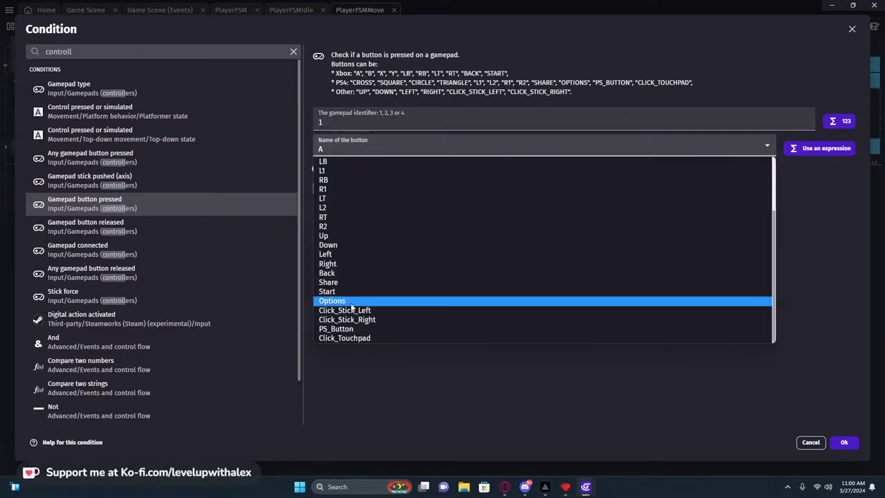
click(341, 254)
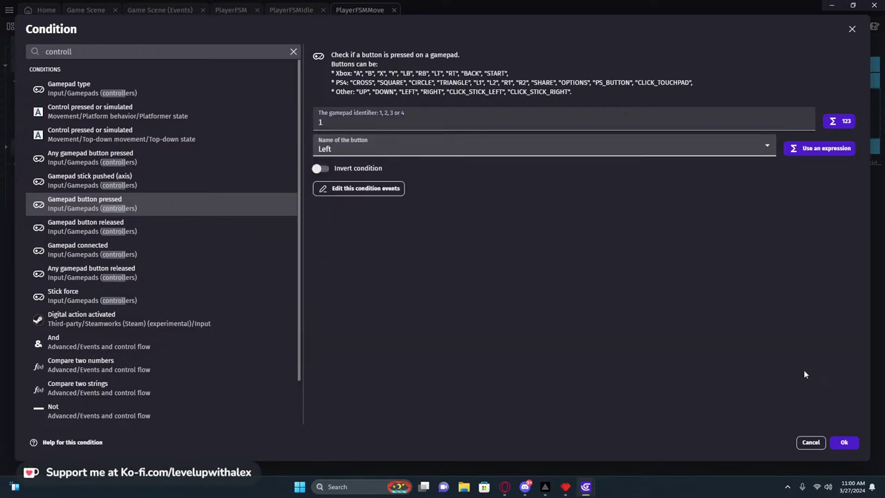
click(845, 443)
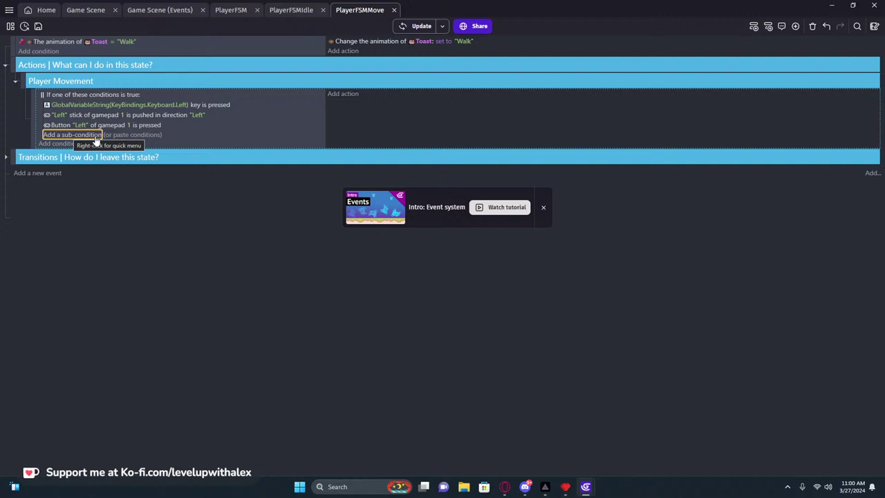
Search for new project extensions matching "Mobile" and look through the list.
click(10, 26)
click(136, 195)
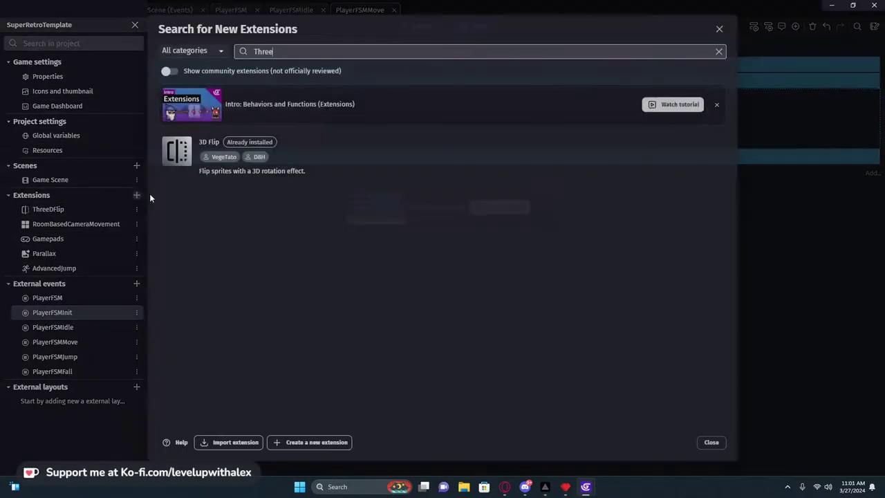
key(BackSpace)
key(BackSpace)
key(BackSpace)
key(BackSpace)
key(BackSpace)
text(M)
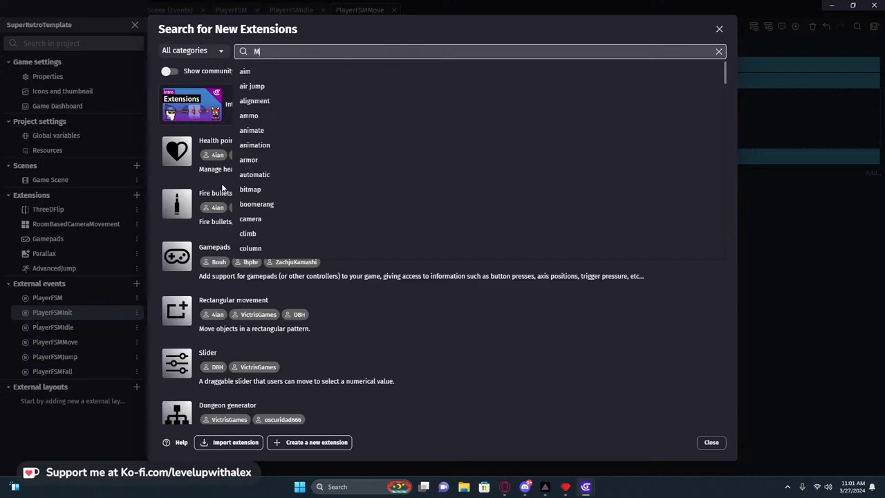
text(obile)
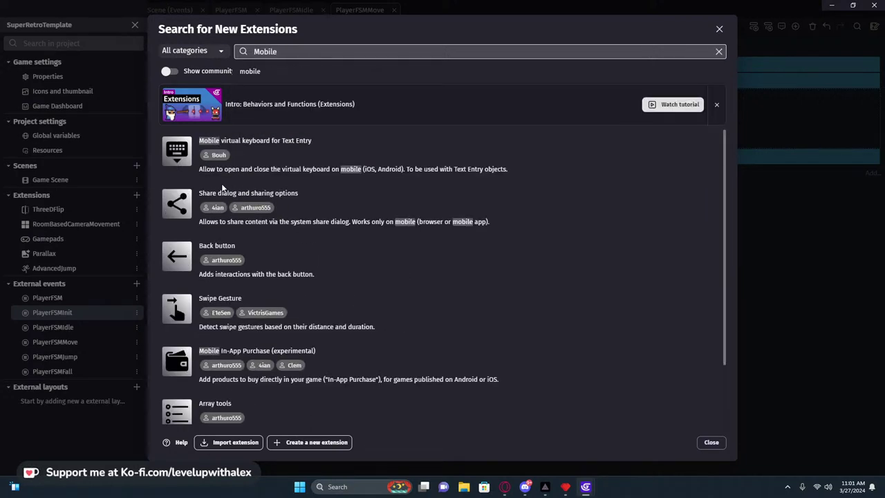
scroll(312, 269, down, 1)
scroll(313, 269, down, 1)
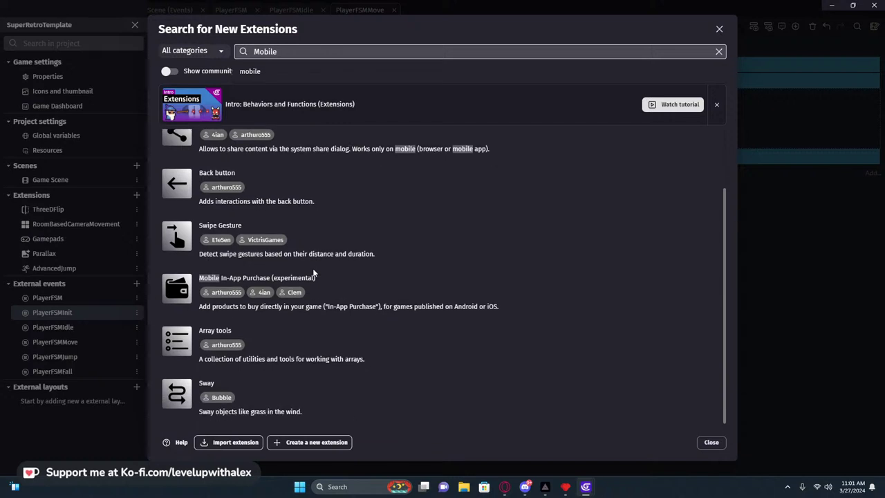
scroll(313, 268, up, 3)
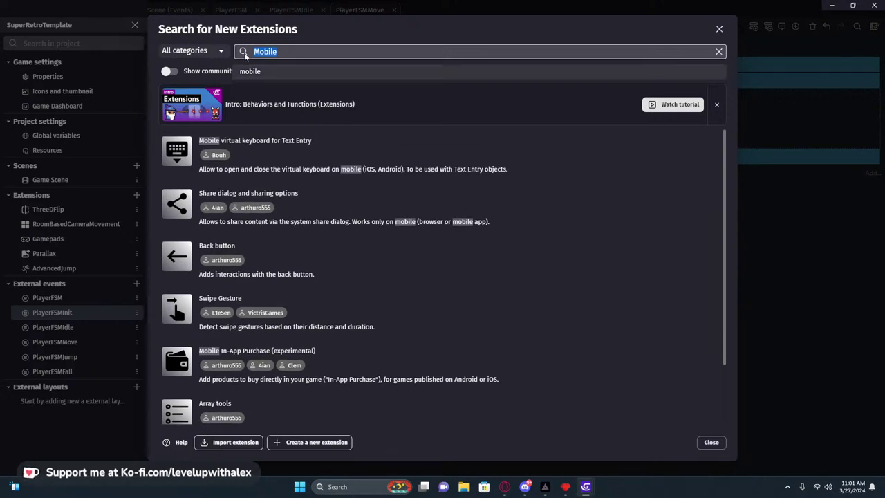
Include community extensions in the "Mobile" search and examine the extended list.
click(170, 70)
scroll(380, 252, down, 3)
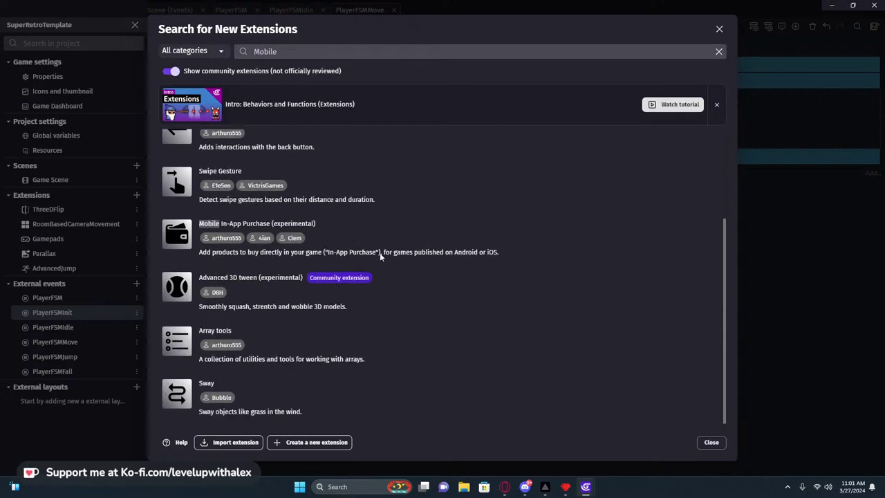
scroll(380, 253, up, 3)
Search the extensions for "joy" without community ones and install Multitouch joystick and buttons (sprite) in the project.
click(305, 52)
key(BackSpace)
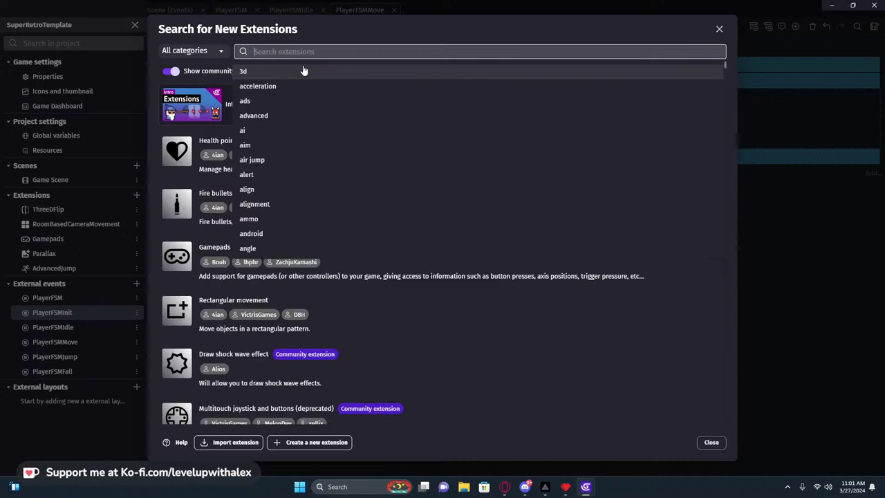
text(joy)
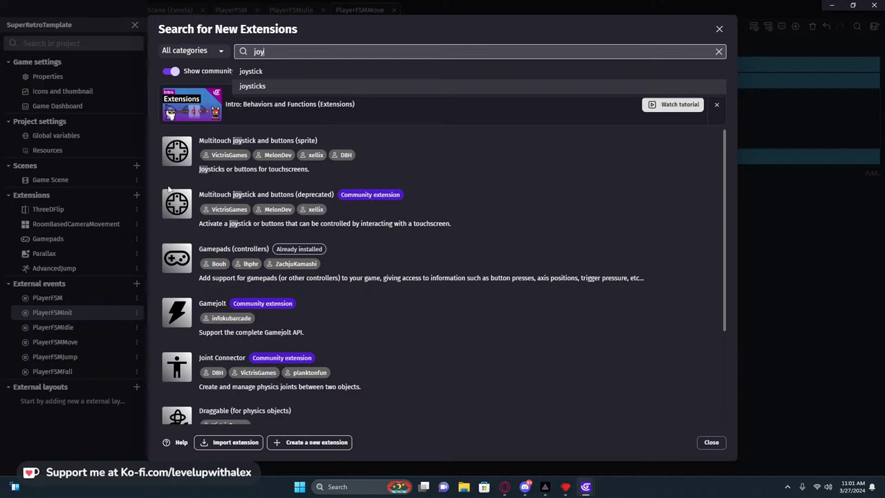
click(170, 71)
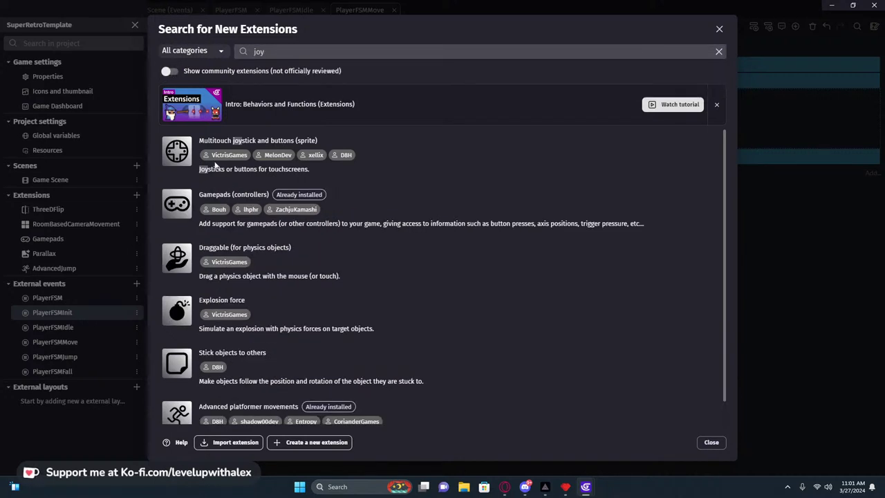
click(309, 171)
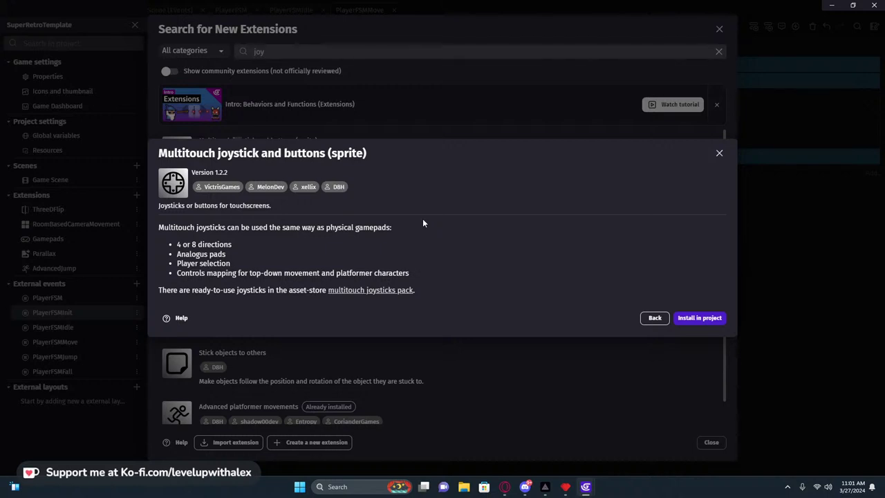
click(702, 318)
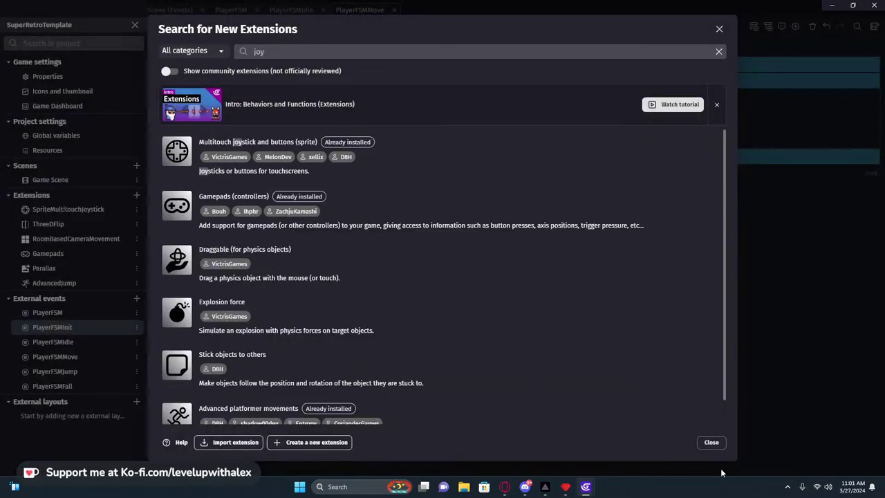
click(705, 441)
click(555, 395)
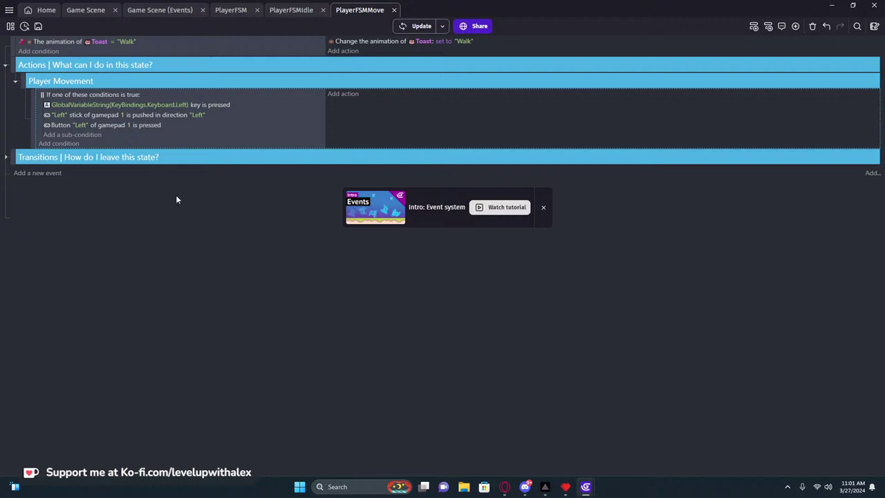
Start a new sub-condition in the left-movement event and search the available conditions for "multi".
click(70, 142)
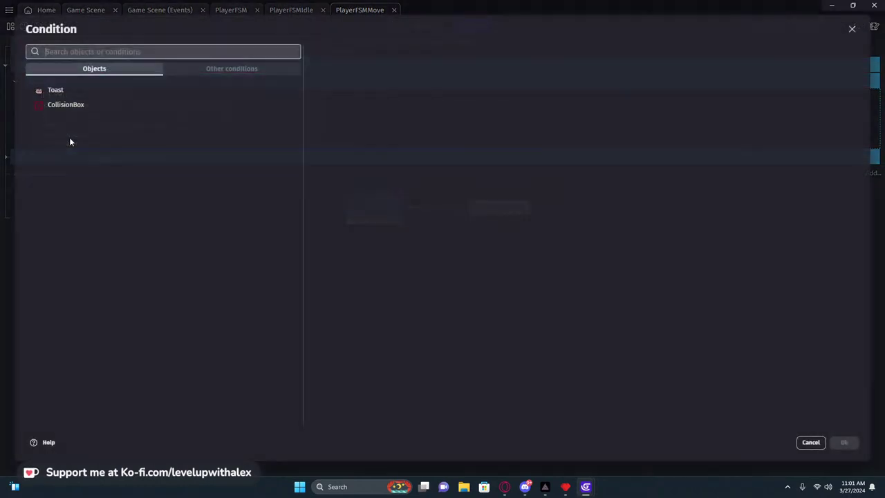
text(mobile)
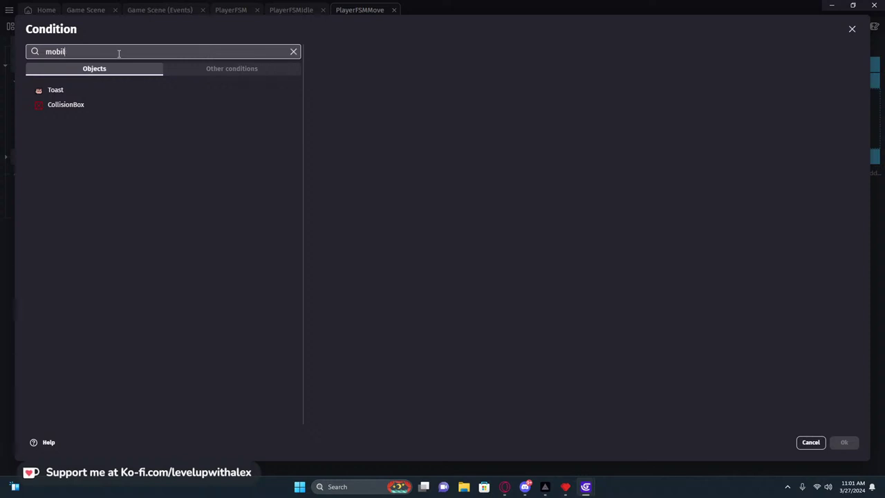
key(BackSpace)
key(BackSpace)
key(BackSpace)
key(BackSpace)
key(BackSpace)
key(BackSpace)
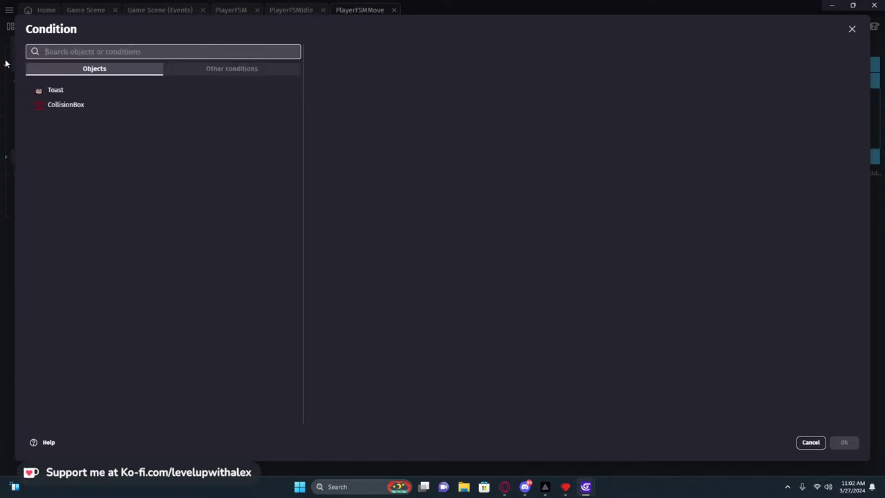
text(multi)
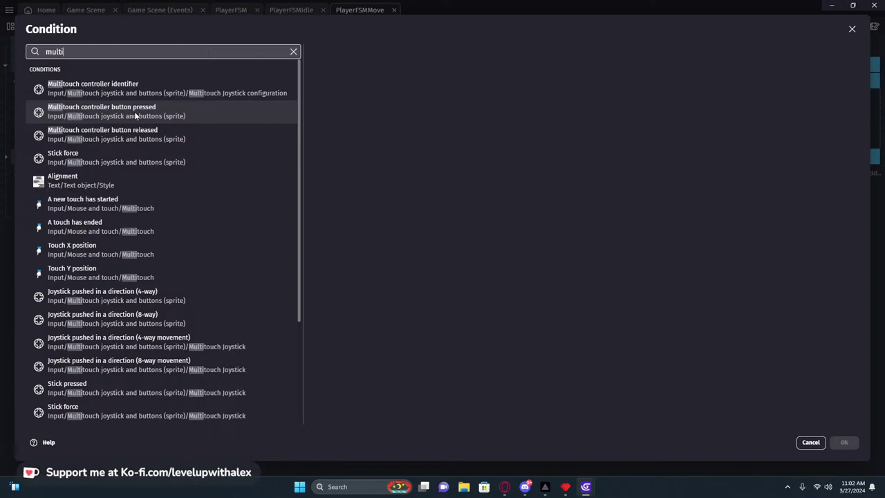
click(167, 109)
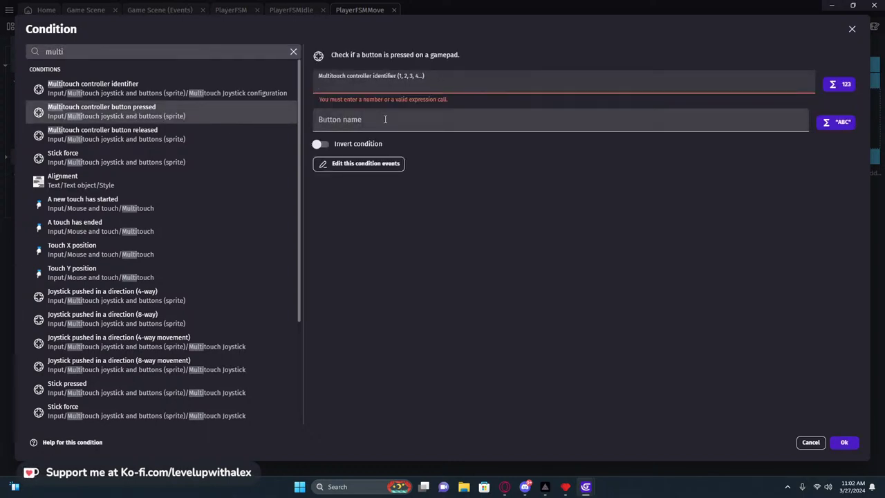
text(1)
click(358, 117)
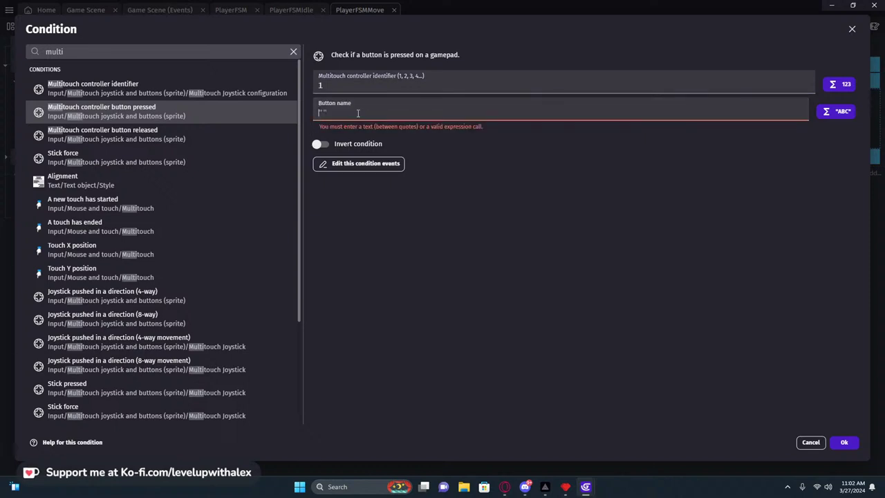
click(345, 84)
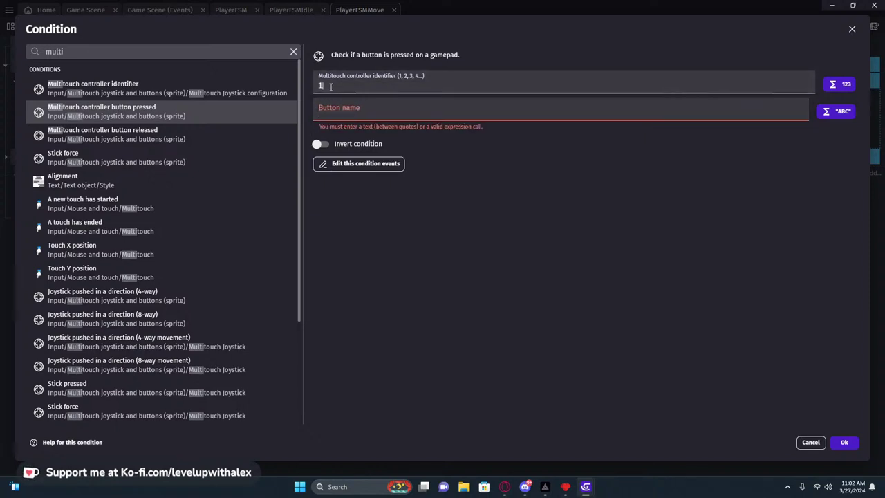
key(BackSpace)
click(87, 86)
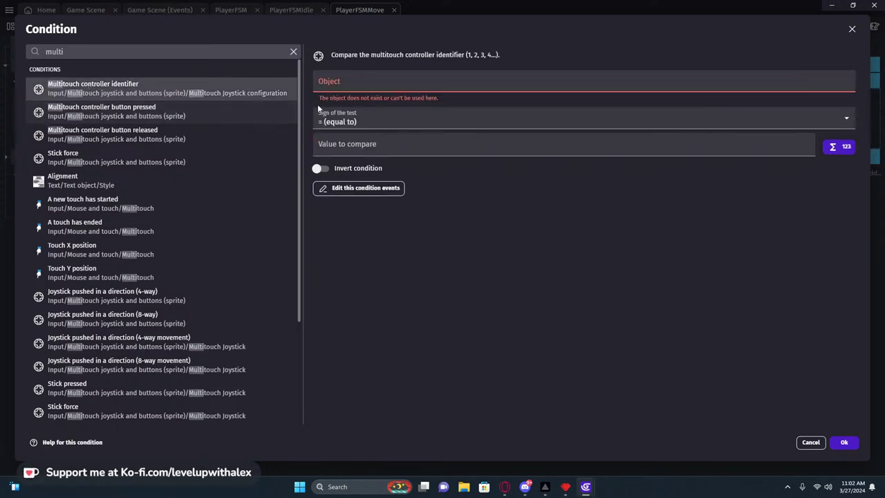
click(339, 85)
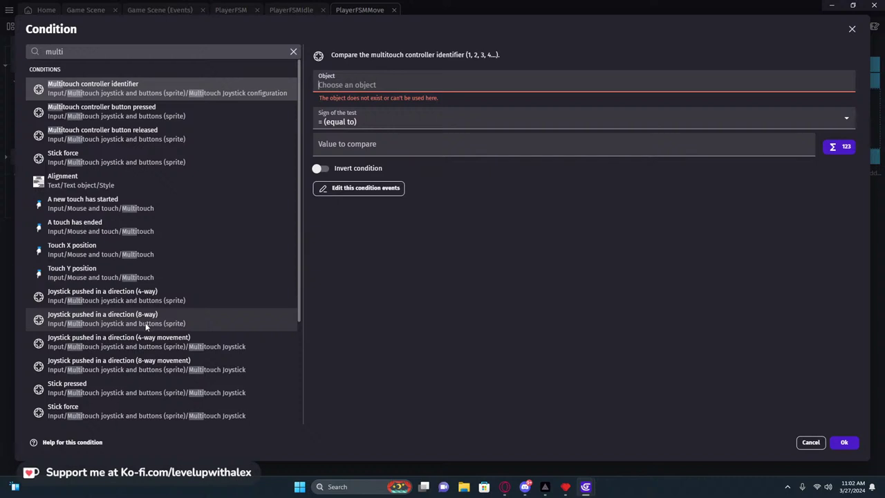
Add a Joystick pushed in a direction (4-way) sub-condition for multitouch controller 1, Primary joystick, Left, and place it directly below the keyboard condition.
click(146, 300)
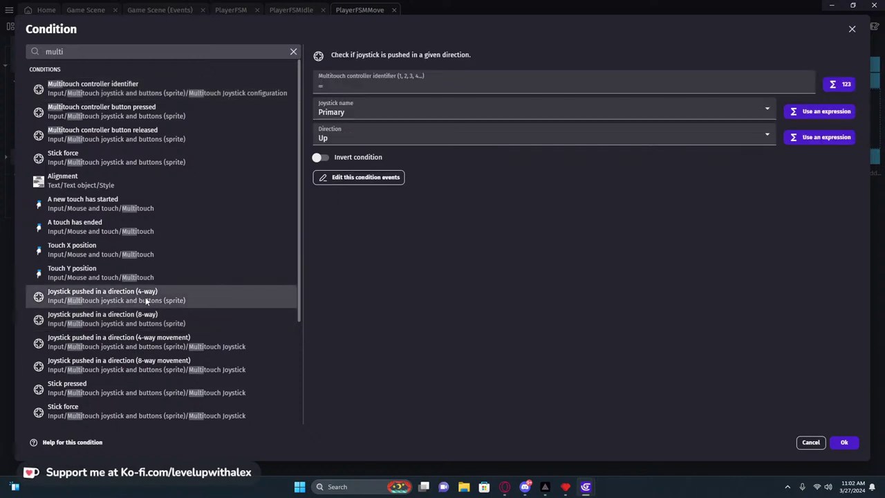
click(325, 84)
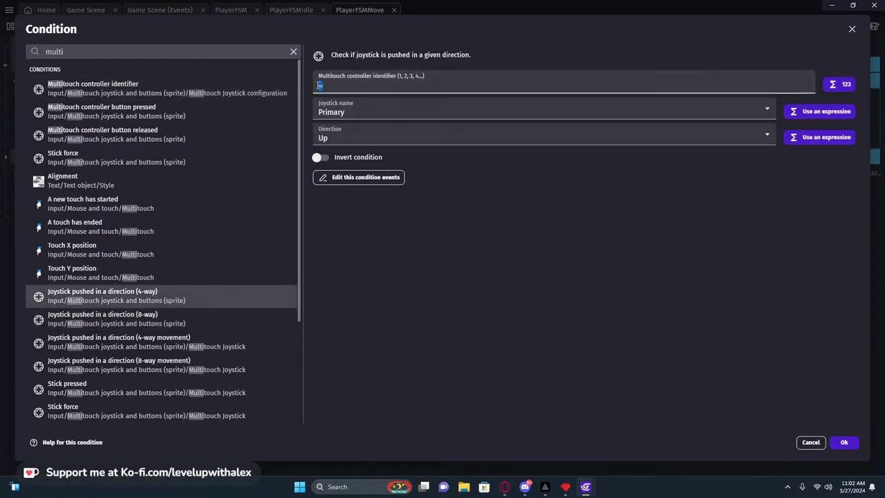
text(1)
click(518, 196)
click(361, 108)
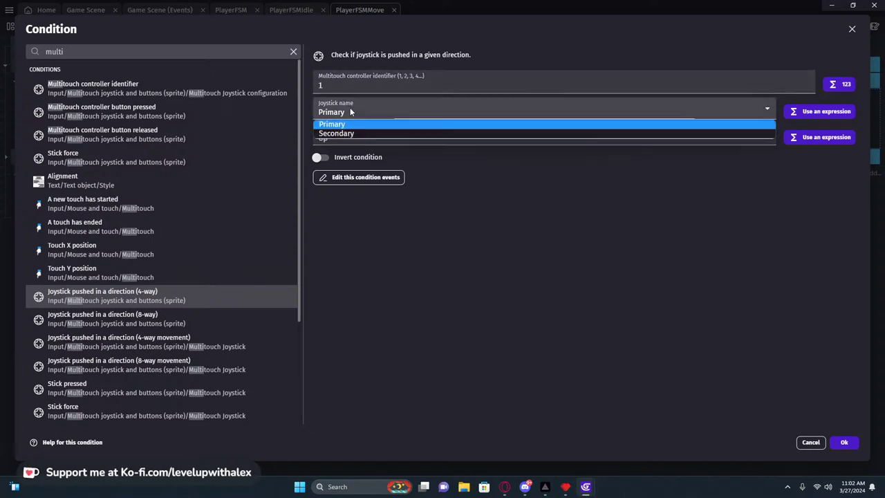
click(348, 125)
click(348, 130)
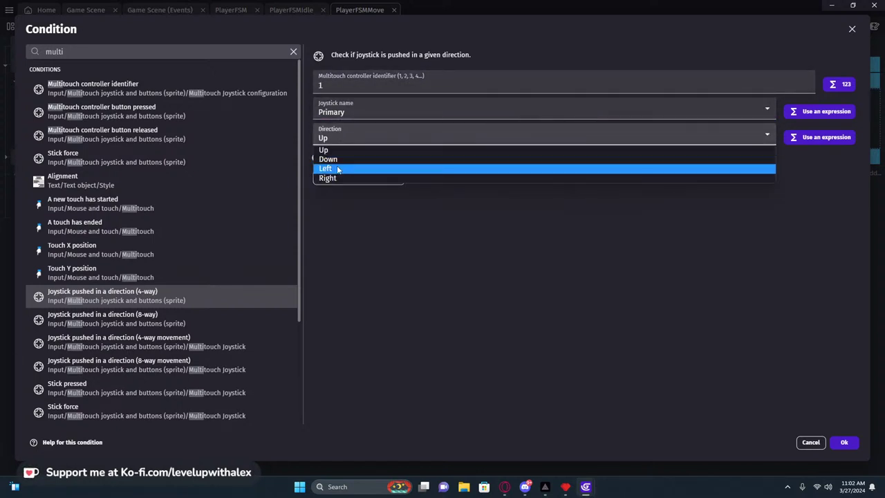
click(338, 167)
click(856, 446)
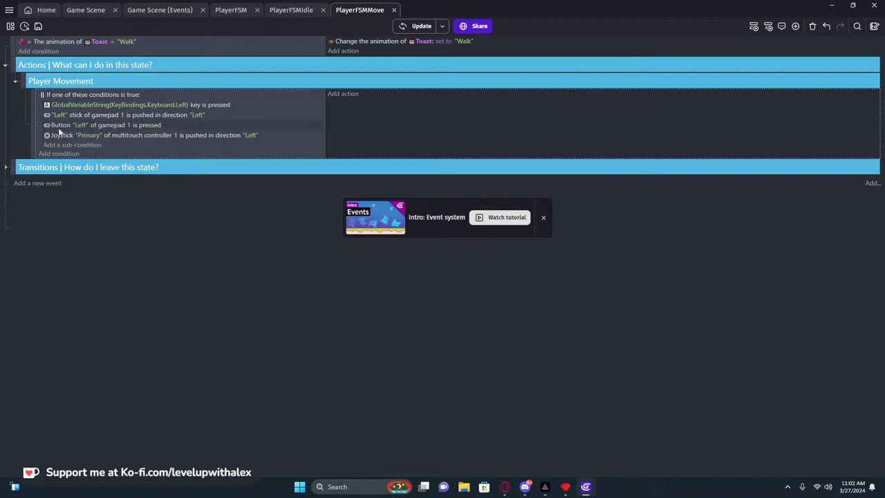
drag(52, 137, 53, 114)
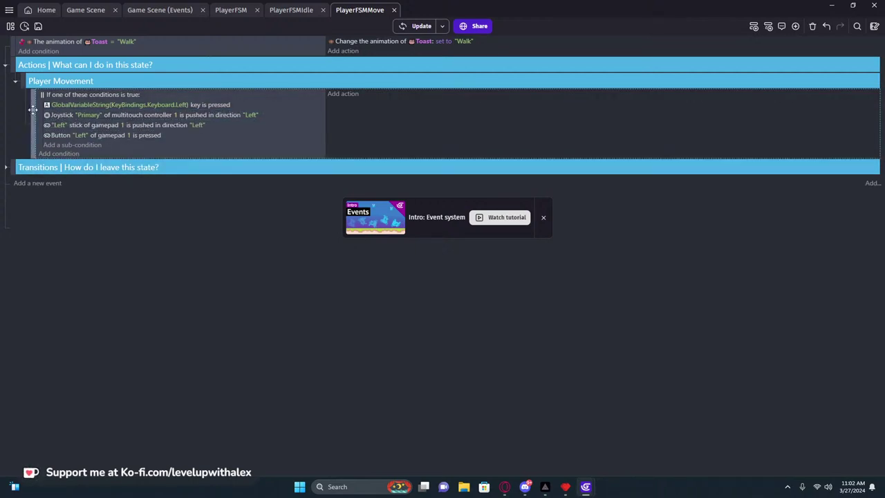
Duplicate the left-movement event and change the copy's key expression to GlobalVariableString(KeyBindings.Keyboard.Right).
key(ctrl+c)
key(ctrl+v)
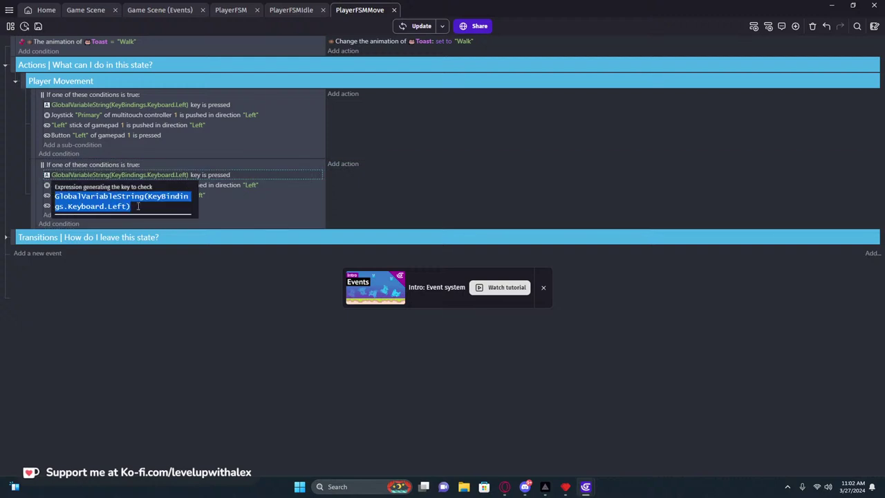
click(186, 173)
double_click(118, 206)
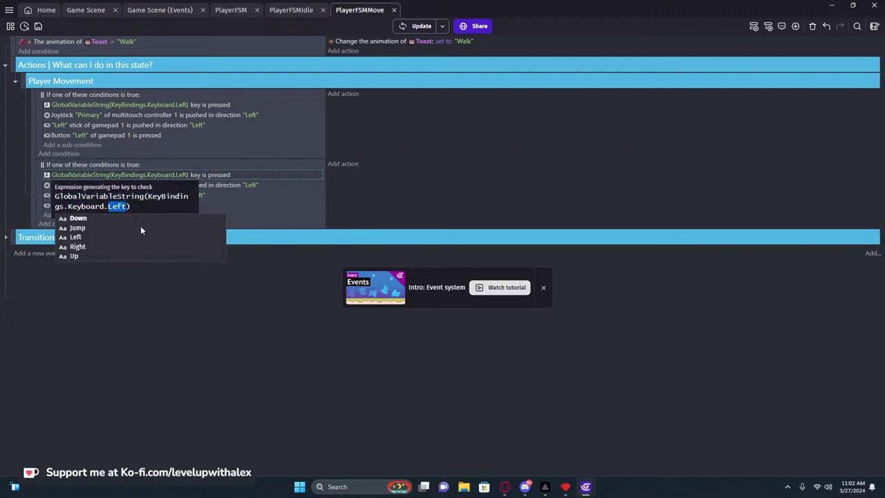
click(76, 247)
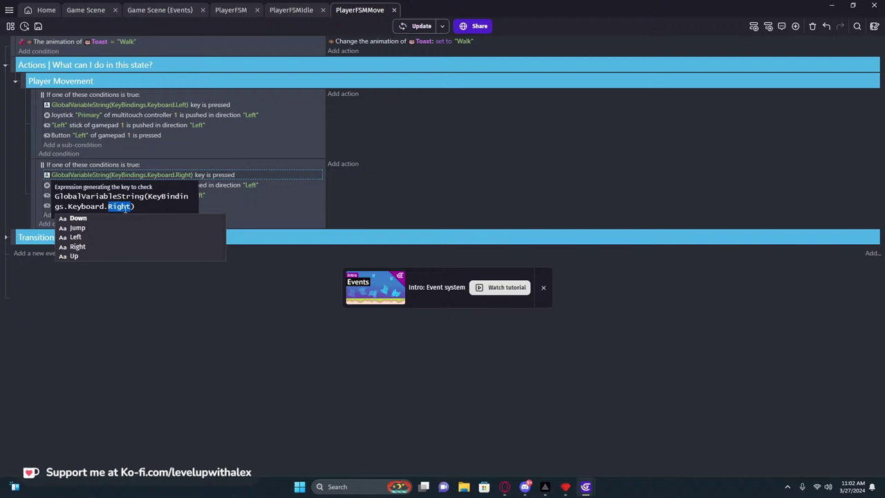
click(258, 203)
Set the multitouch joystick direction, gamepad stick direction and gamepad button to Right in the duplicated event.
click(253, 186)
click(270, 208)
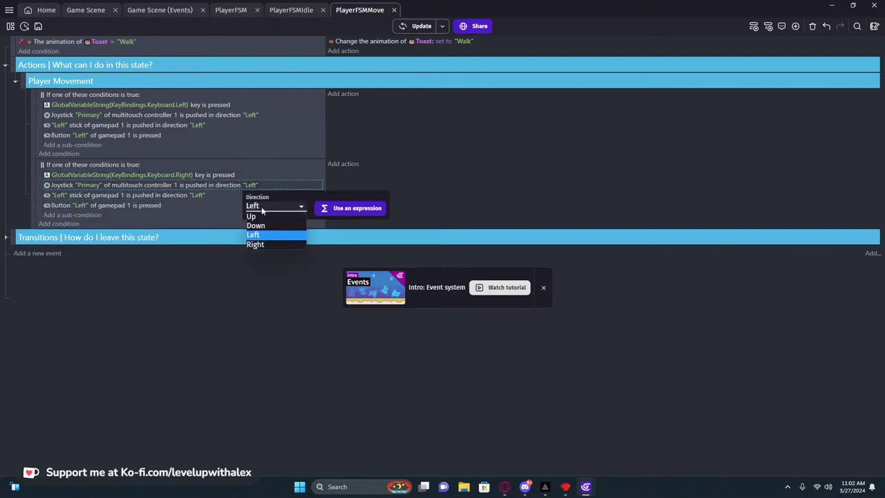
click(259, 244)
click(199, 195)
click(204, 215)
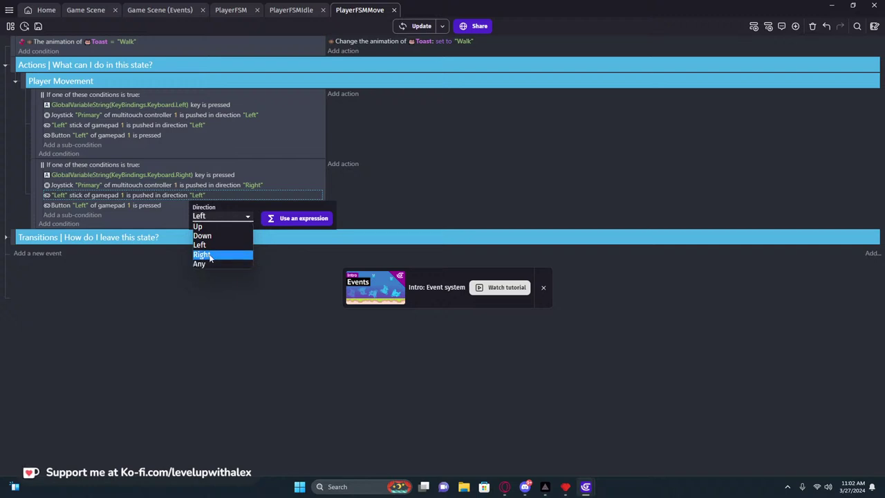
click(202, 254)
click(80, 206)
click(104, 226)
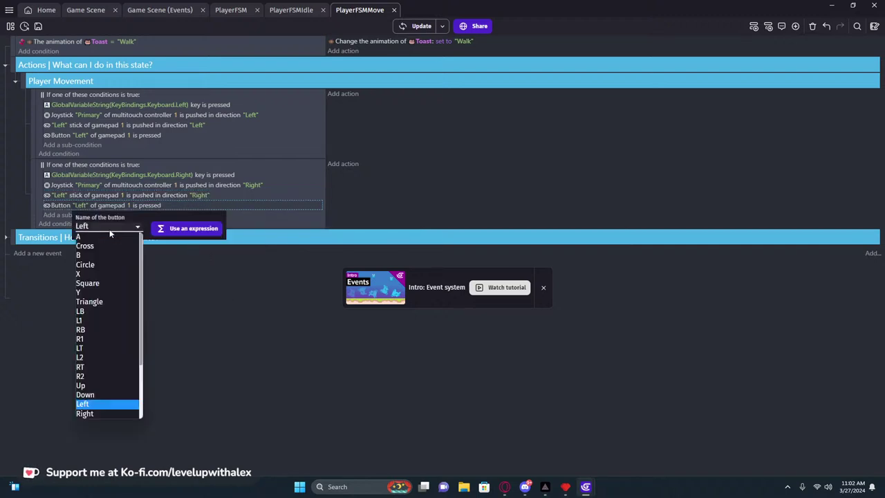
click(115, 414)
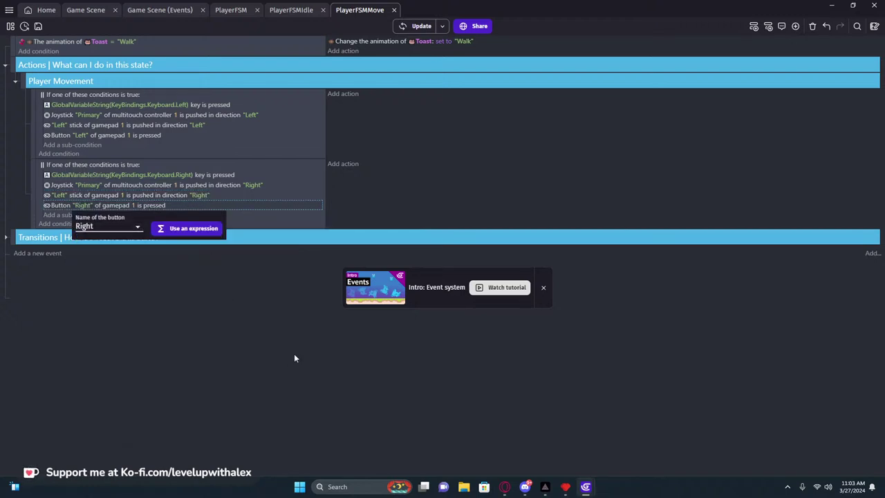
click(330, 187)
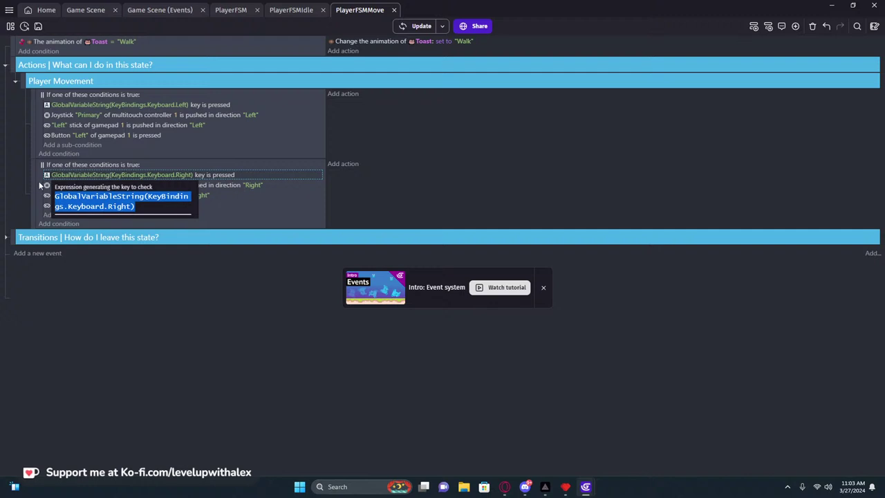
Add a Simulate left key press action for Toast to the left-movement event.
click(346, 94)
click(57, 91)
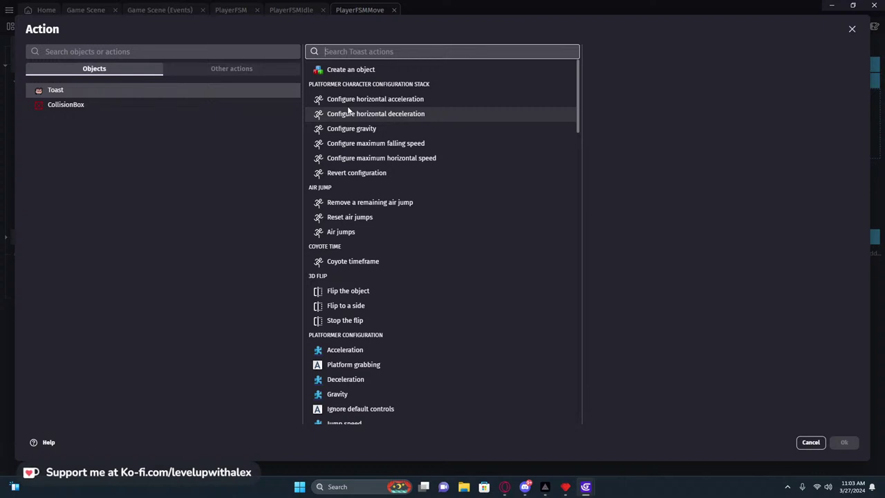
text(simu)
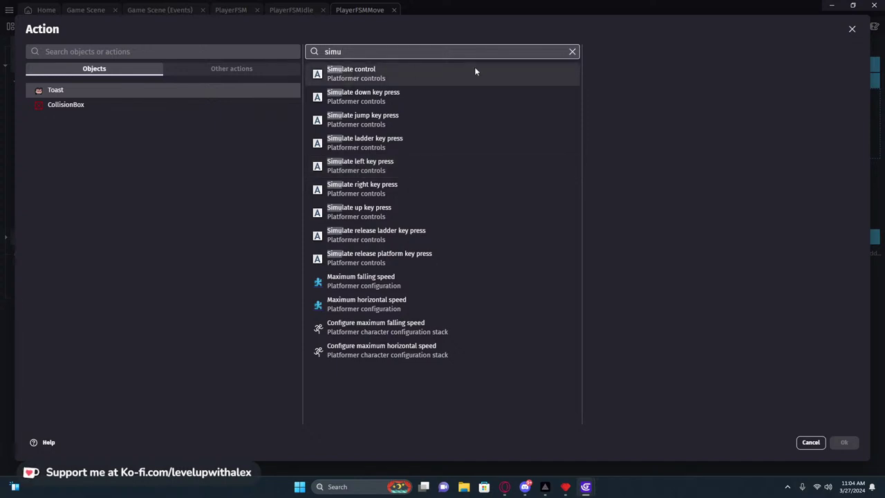
click(389, 164)
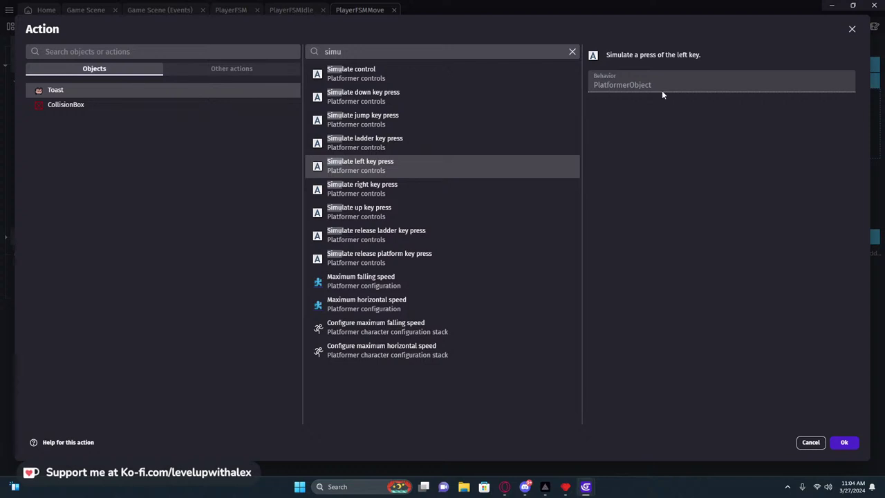
click(843, 442)
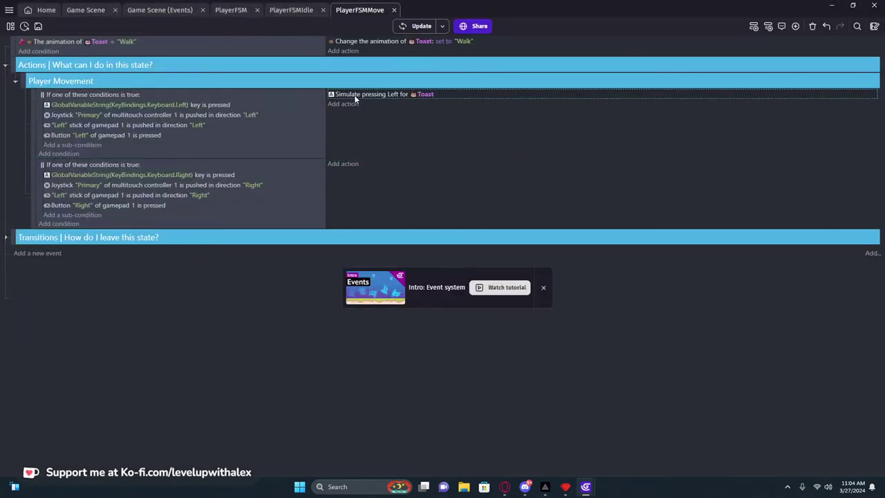
Copy the simulated key press action into the right-movement event and change it to Simulate right key press.
key(ctrl+v)
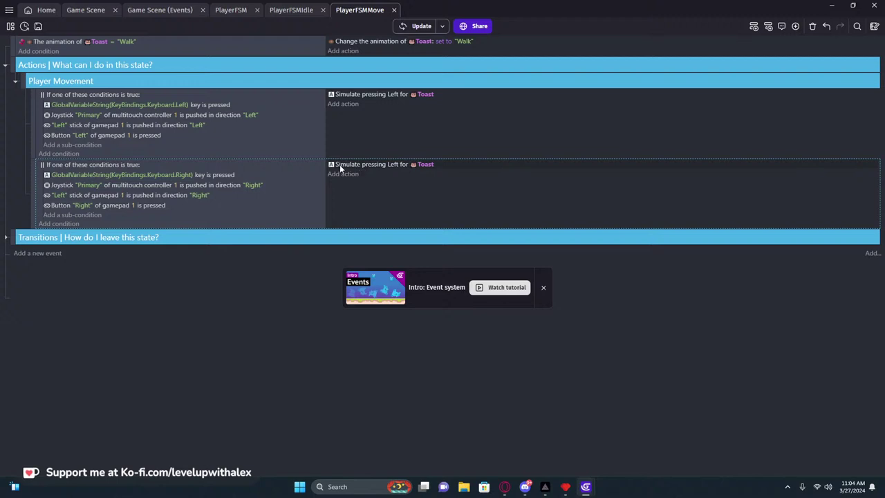
double_click(396, 166)
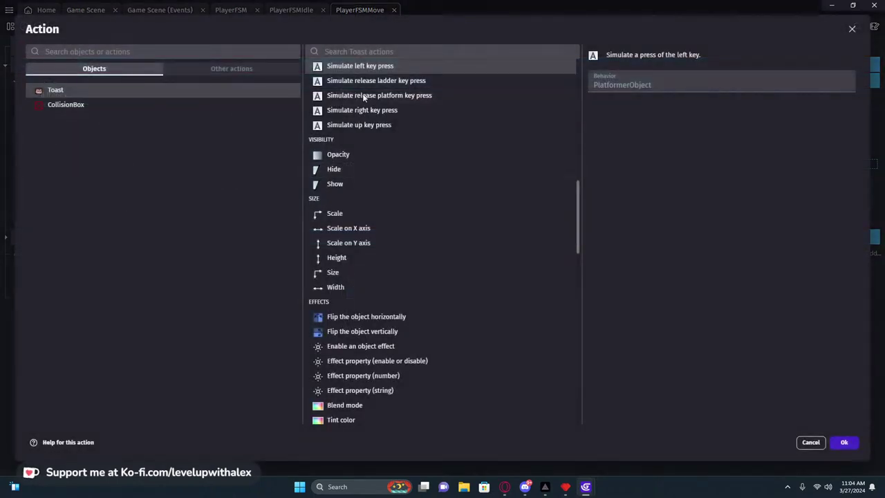
scroll(379, 93, up, 1)
scroll(379, 93, up, 1)
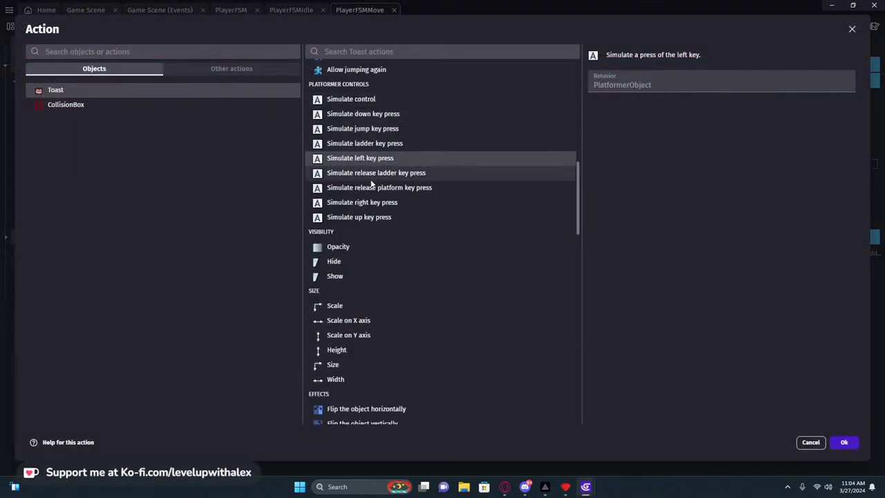
click(365, 207)
click(842, 443)
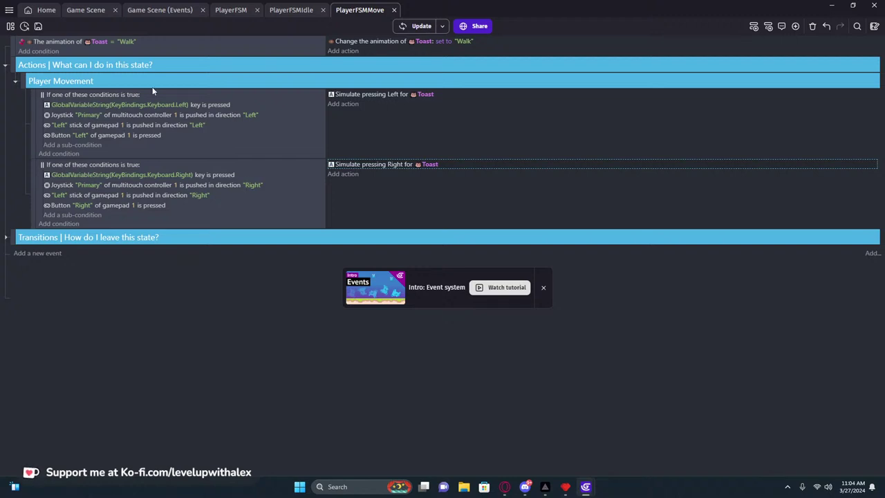
Update the game preview, bring its window to the front and test walking Toast left and right.
click(414, 26)
mouse_move(586, 486)
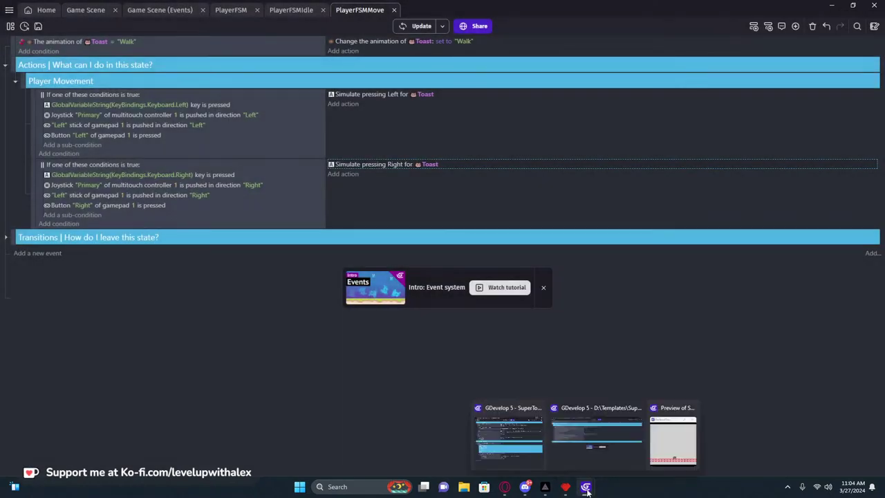
click(665, 441)
key(Left)
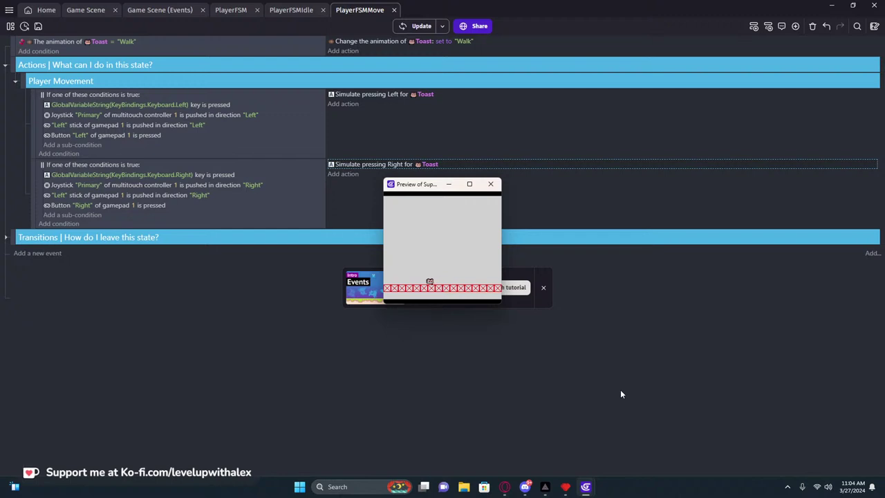
key(Right)
key(Right)
key(Left)
key(Left)
key(Right)
Maximize the preview window and test Toast's left and right walking again at full size.
click(470, 184)
key(Right)
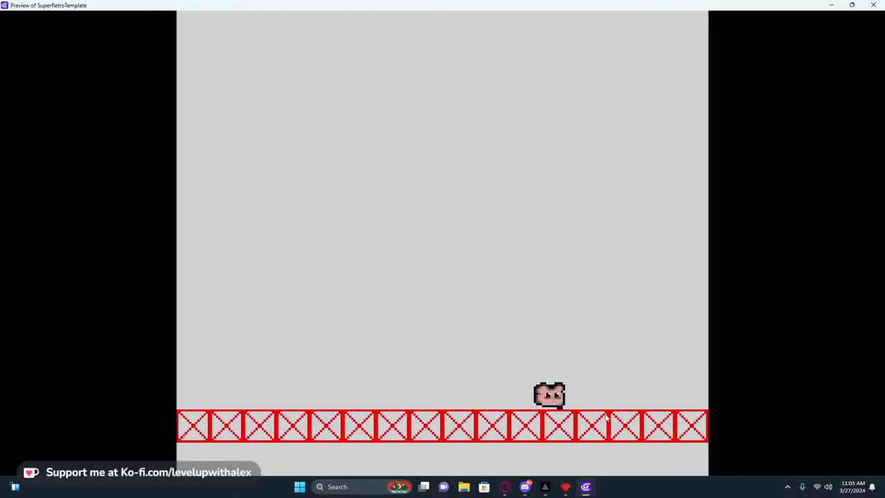
key(Left)
key(Right)
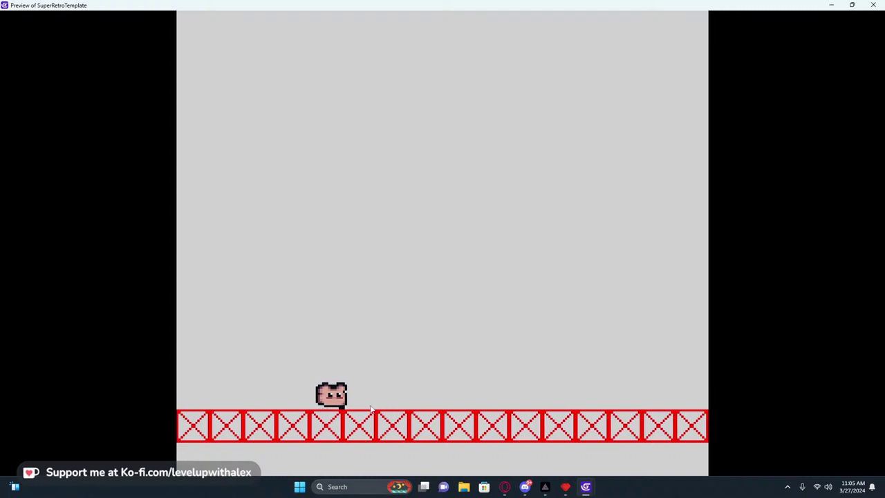
Check Toast's walk animation while moving left and right in the maximized preview, and close the preview.
key(Left)
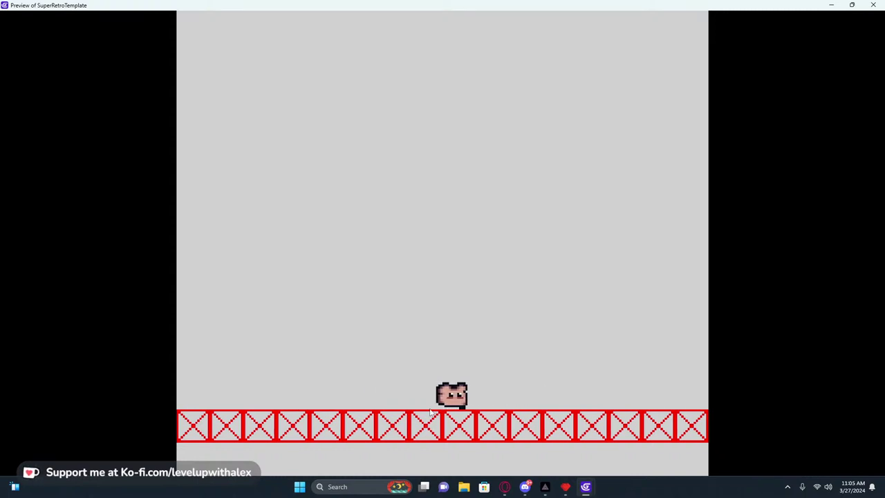
key(Right)
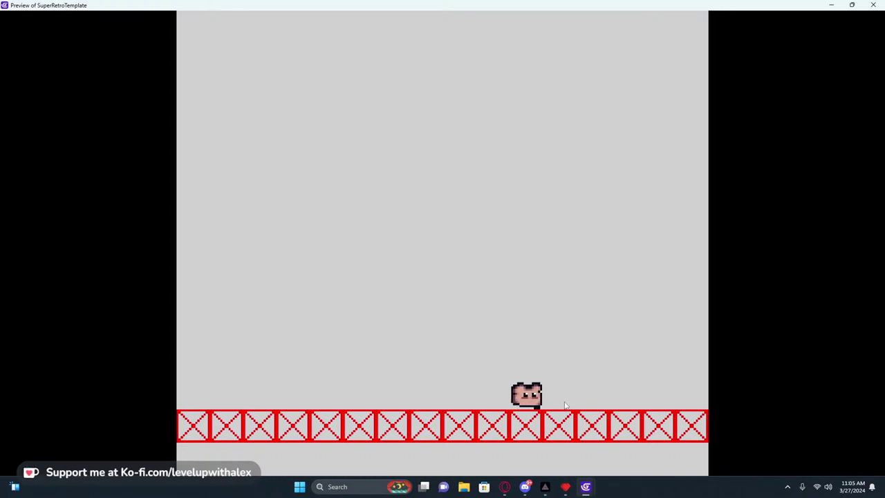
key(Left)
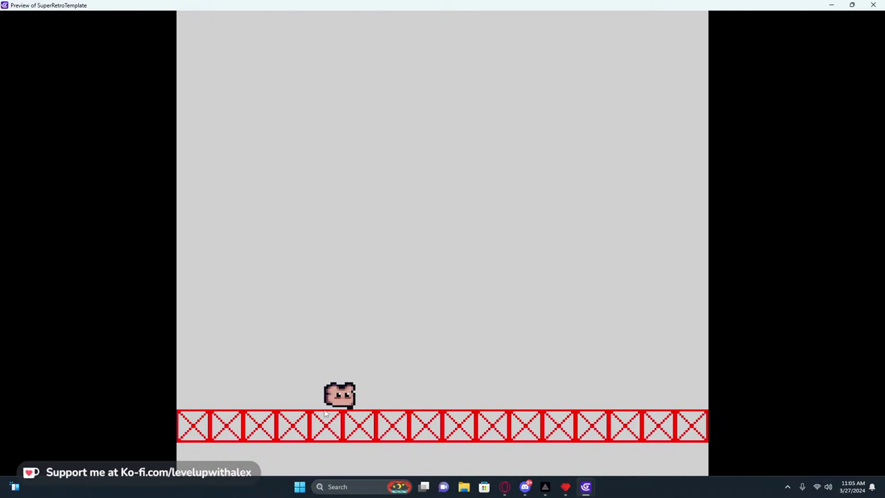
key(Right)
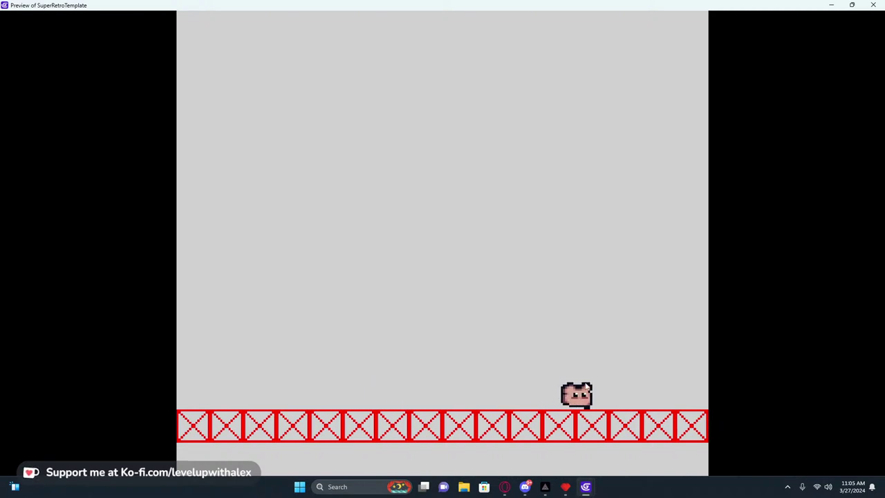
key(Left)
click(874, 5)
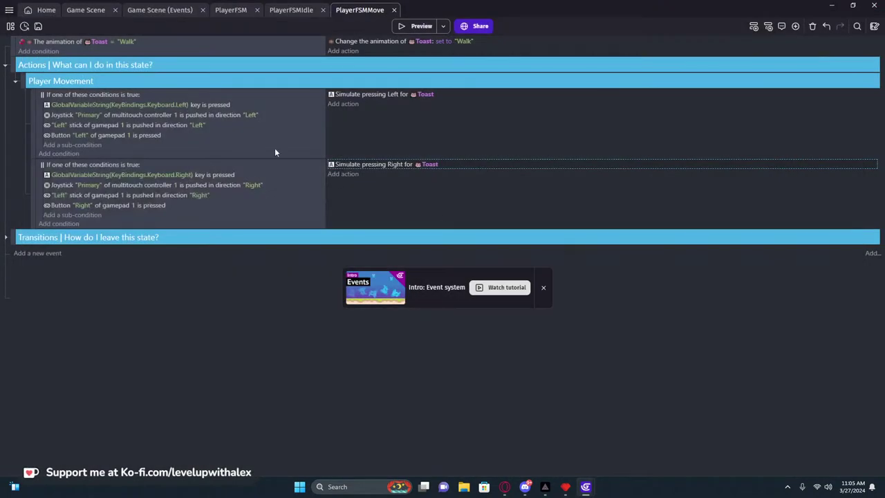
Open the Toast object from the Game Scene for editing and enable looping for its Walk animation.
click(136, 10)
click(84, 11)
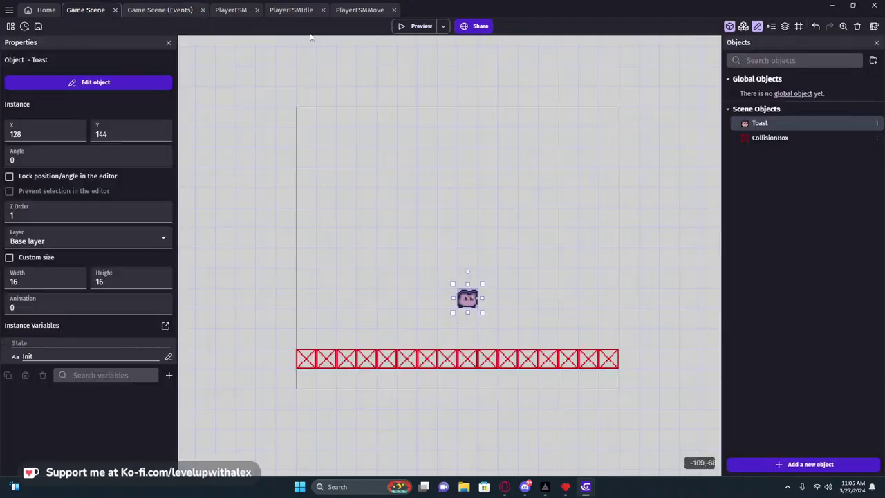
double_click(760, 122)
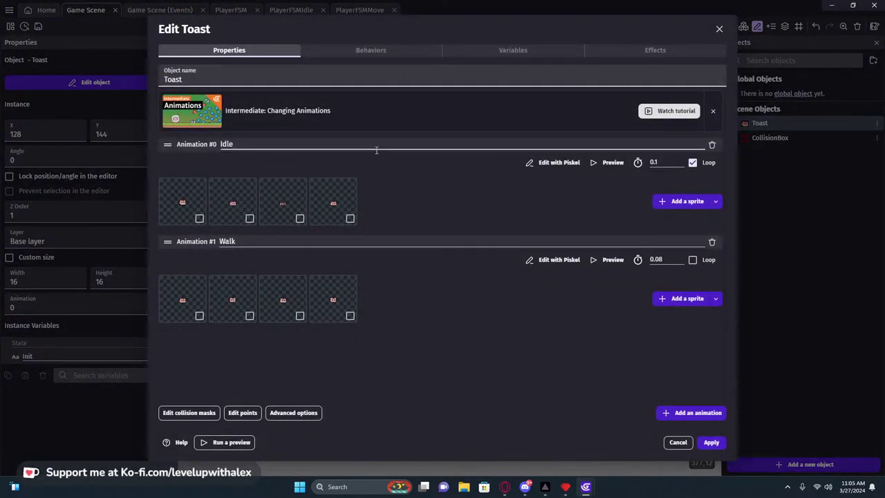
click(694, 260)
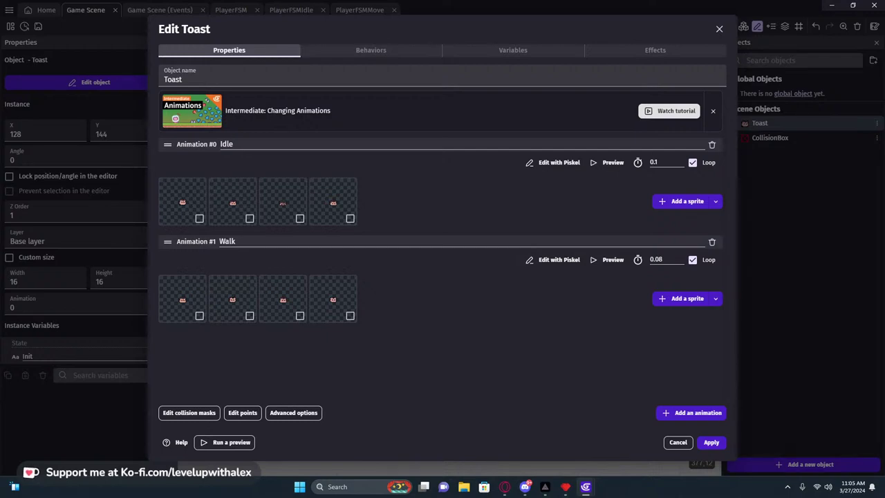
Preview the Walk animation, set its speed to 10 FPS, and apply the changes to Toast.
click(604, 259)
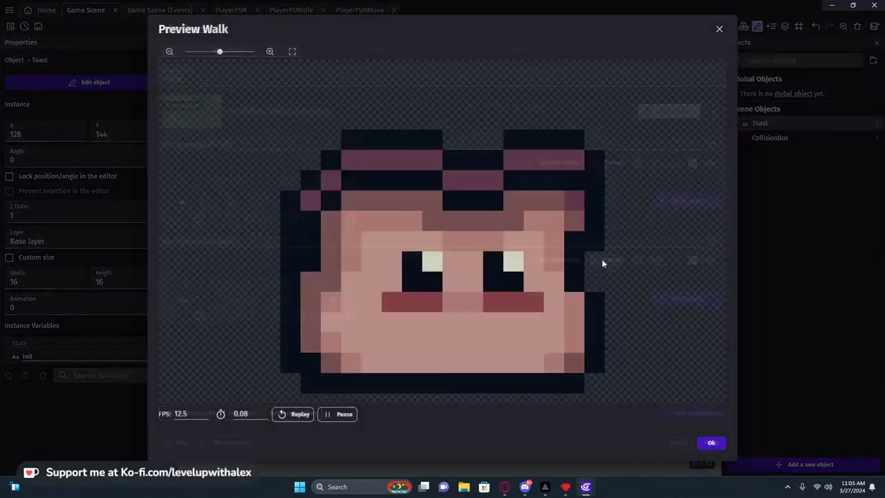
double_click(188, 411)
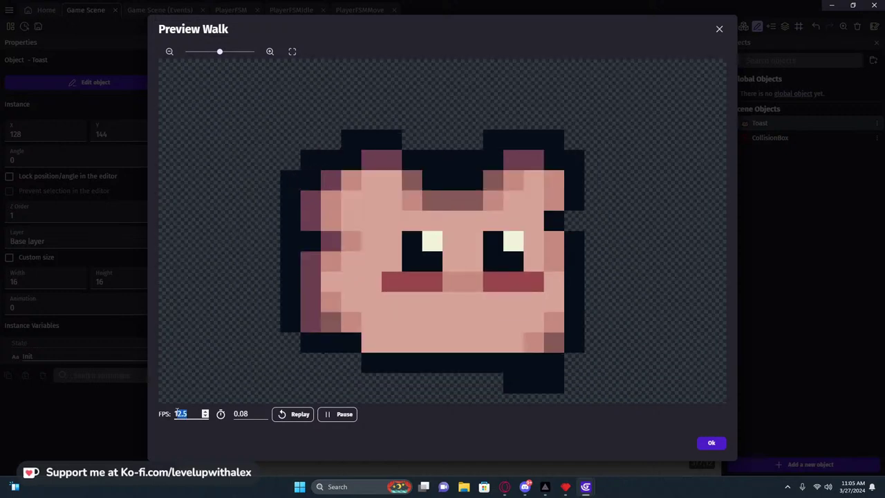
text(10)
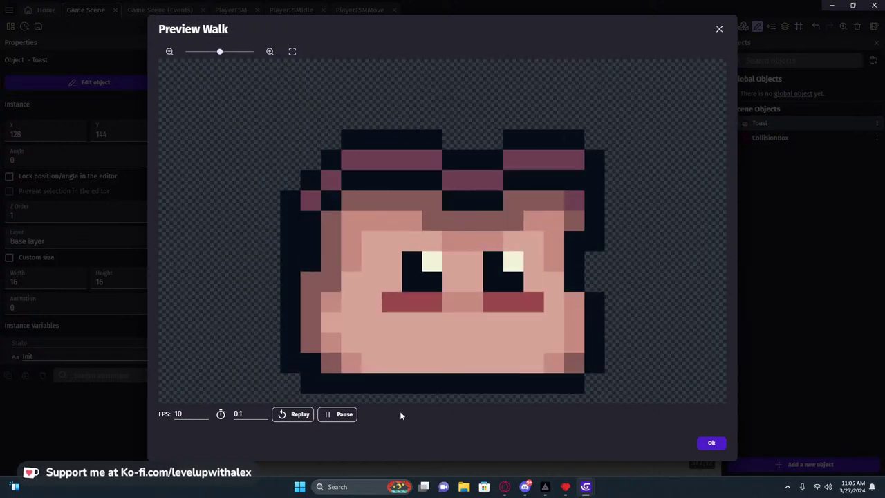
click(712, 443)
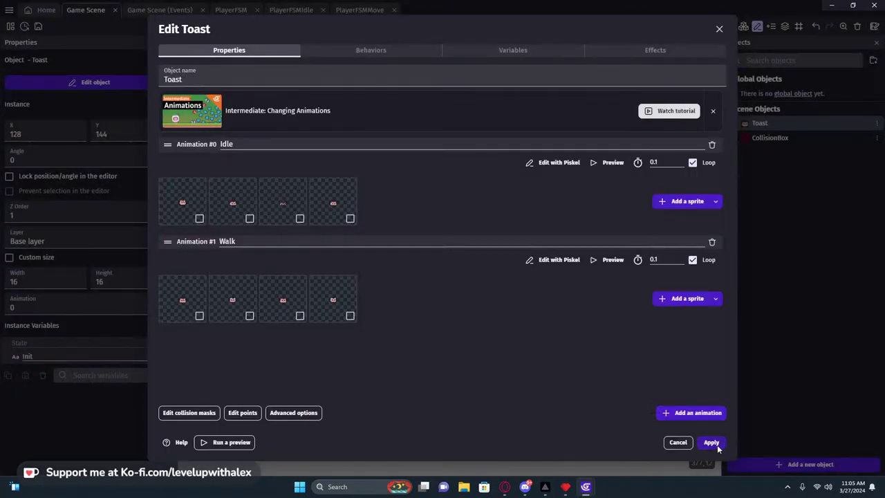
click(710, 442)
Run a new game preview, test walking Toast right and left with the looping animation, and close the preview.
click(415, 28)
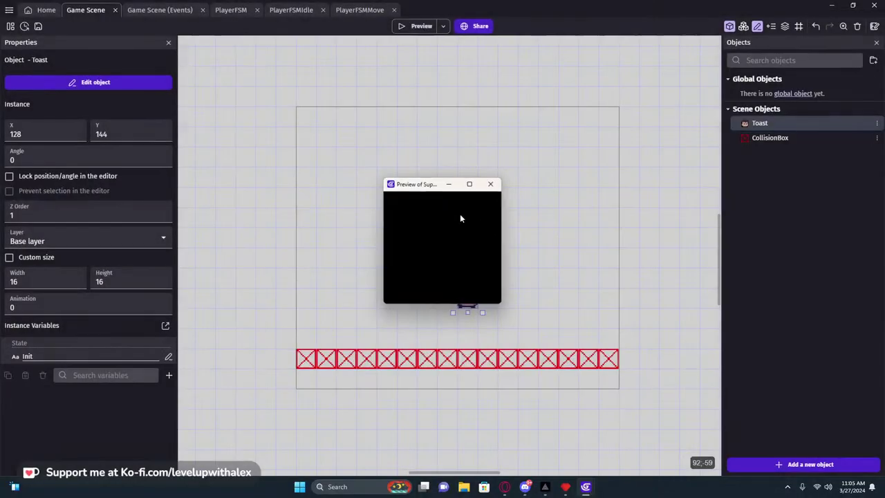
key(Right)
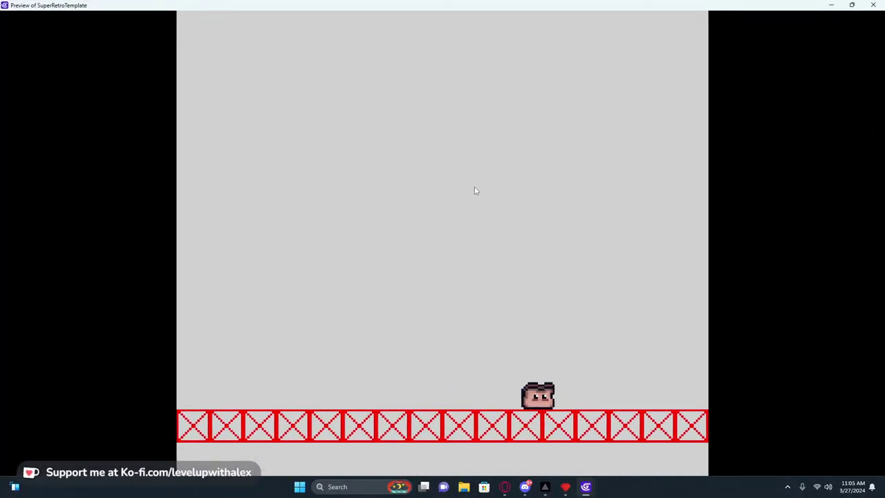
key(Left)
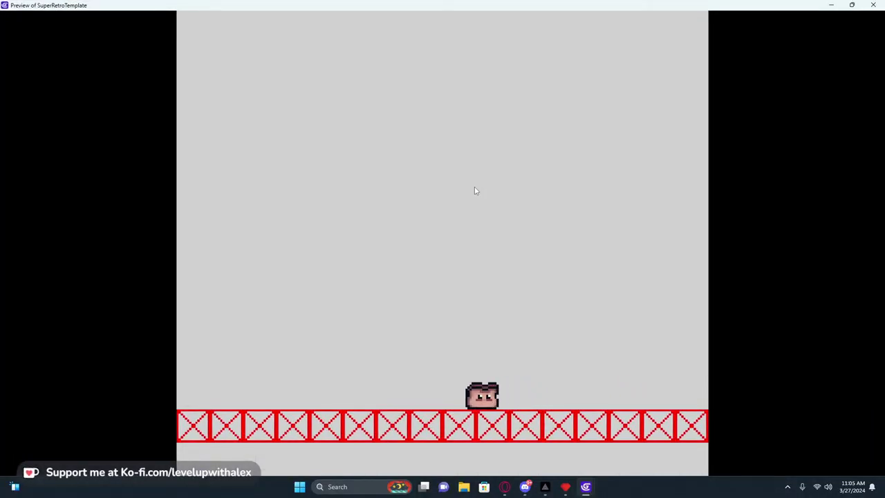
key(Right)
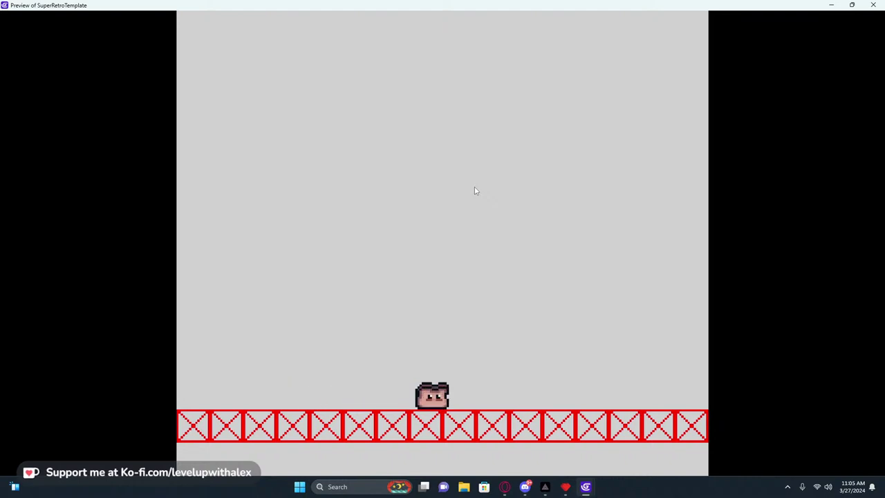
key(Left)
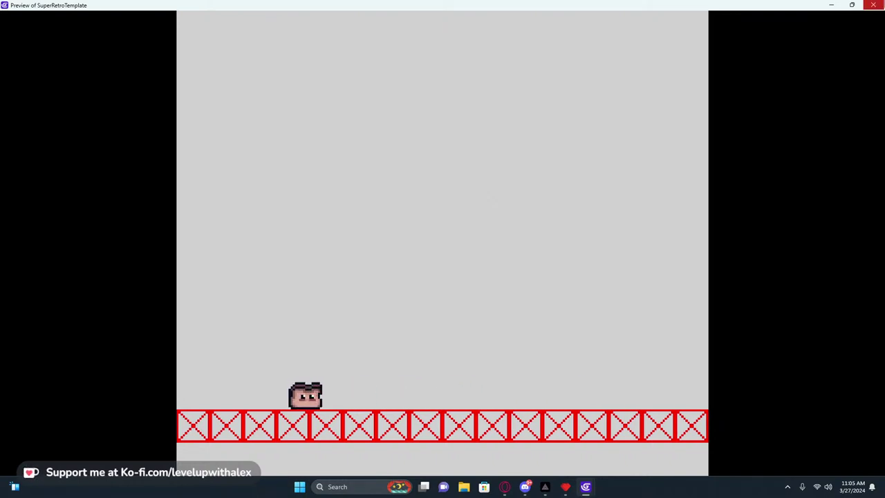
key(alt+F4)
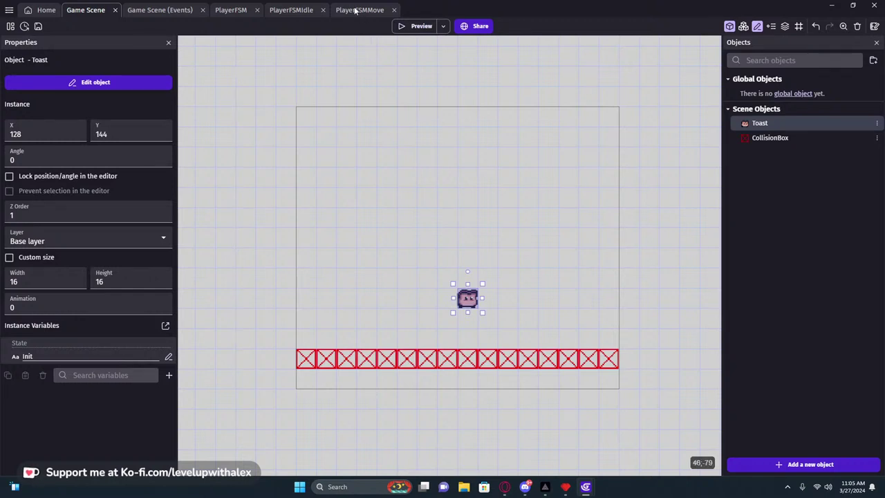
In the PlayerFSMMove Transitions group, move the left and right key conditions out of the Move State's "If one of these conditions is true" block.
click(355, 10)
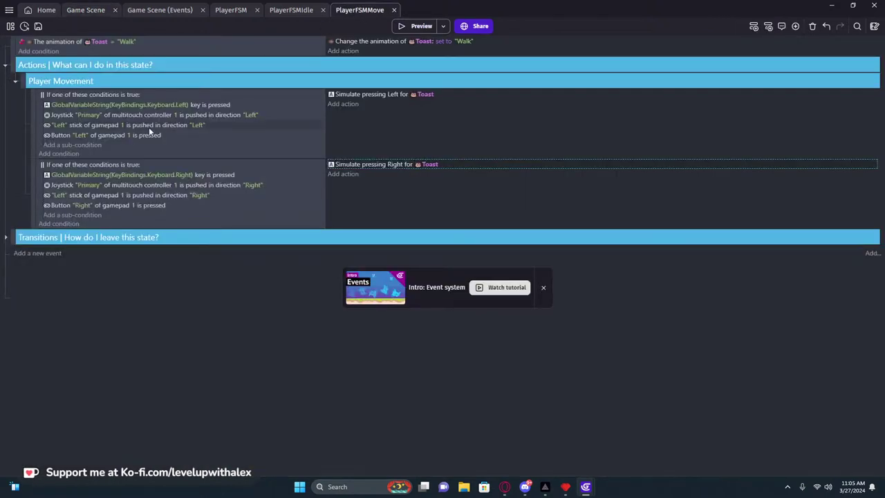
click(5, 239)
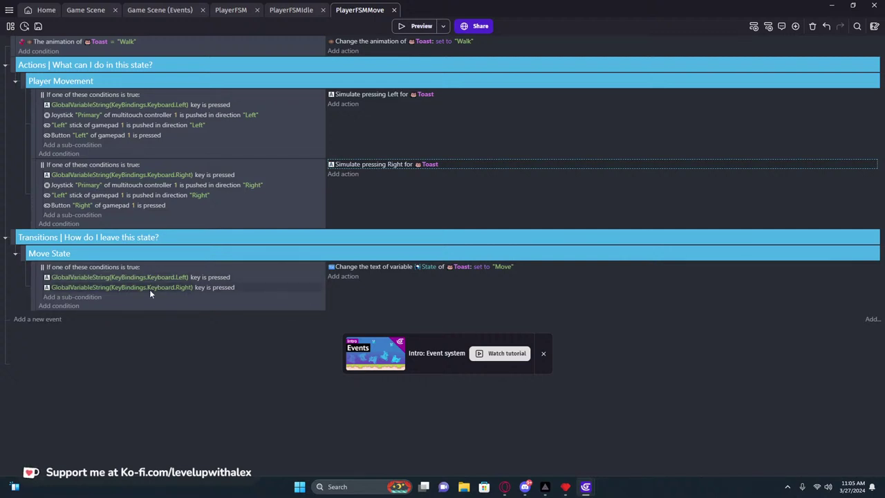
drag(58, 276, 62, 275)
Duplicate the Move State transition group and rename the first one "Jump State".
double_click(48, 254)
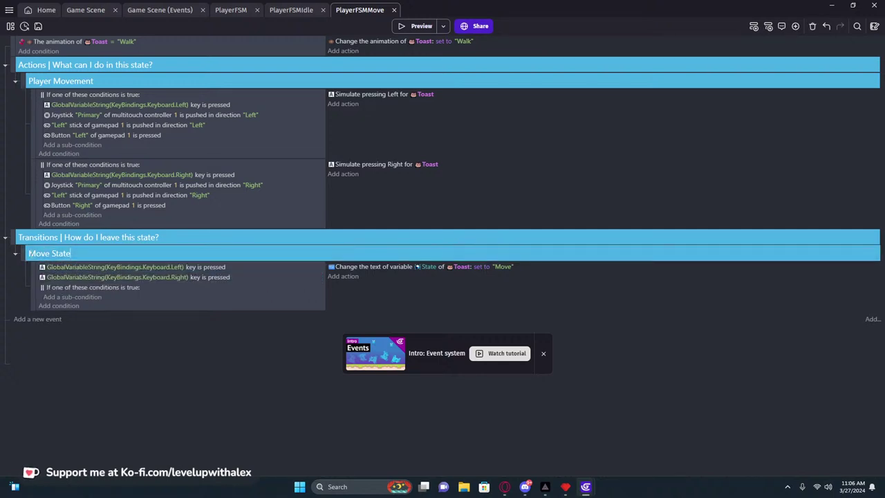
key(ctrl+c)
key(ctrl+v)
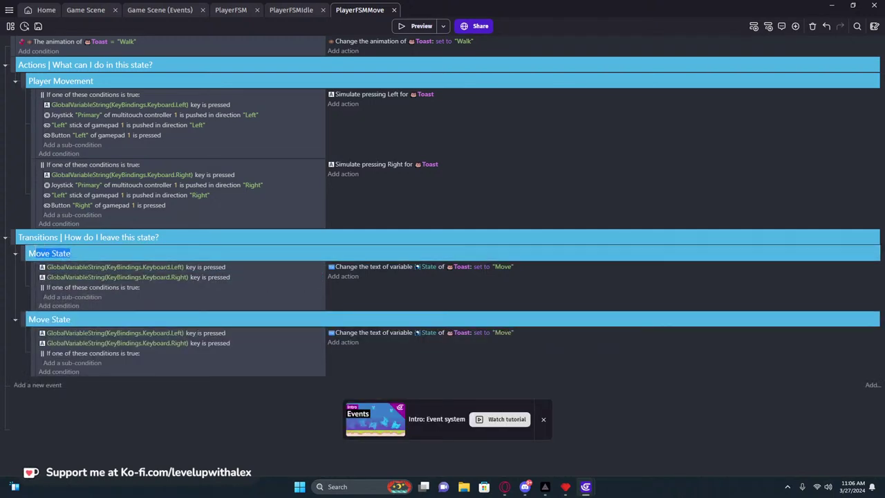
text(Ju)
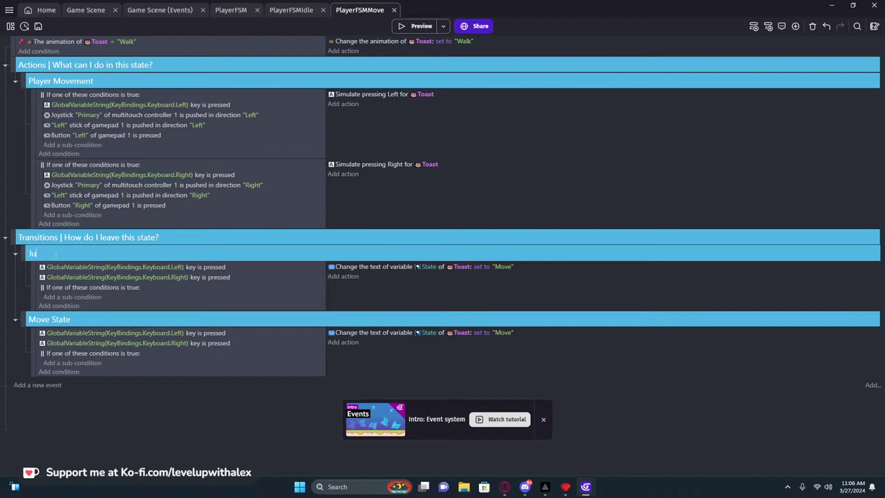
text(mp State)
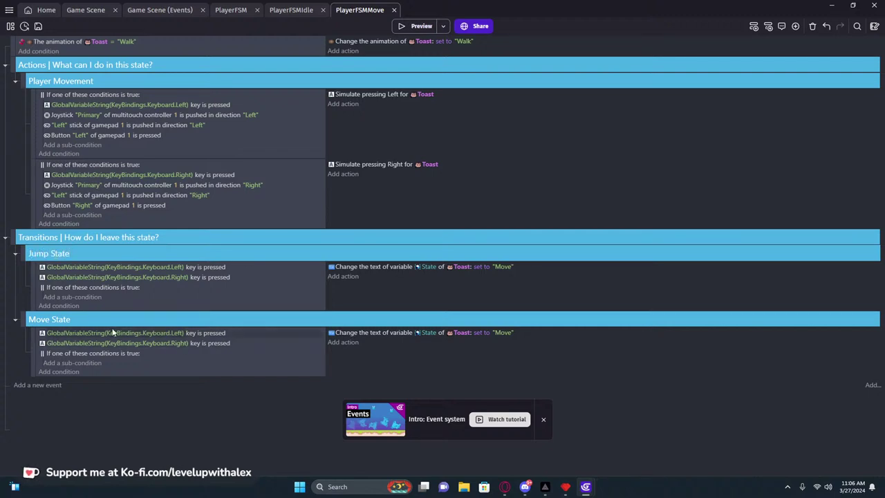
Rename the remaining Move State group "Idle", place it above Jump State, and collapse Jump State.
double_click(48, 319)
text(Idle)
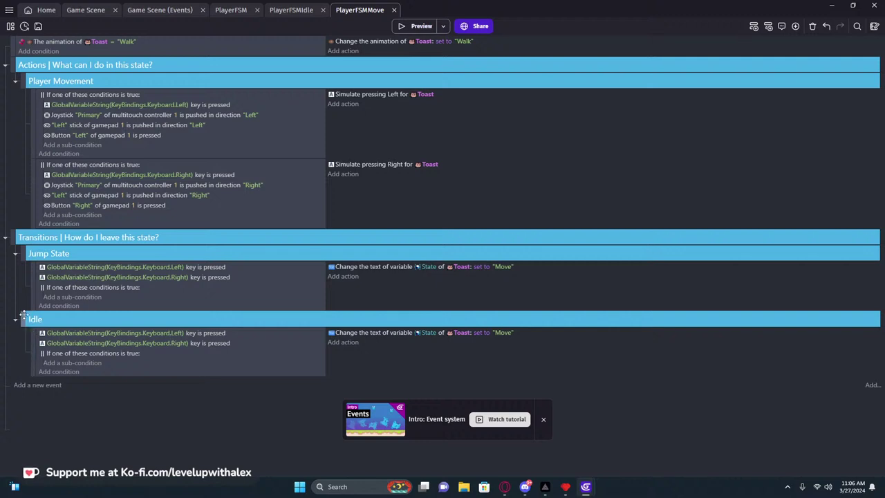
drag(25, 325, 23, 252)
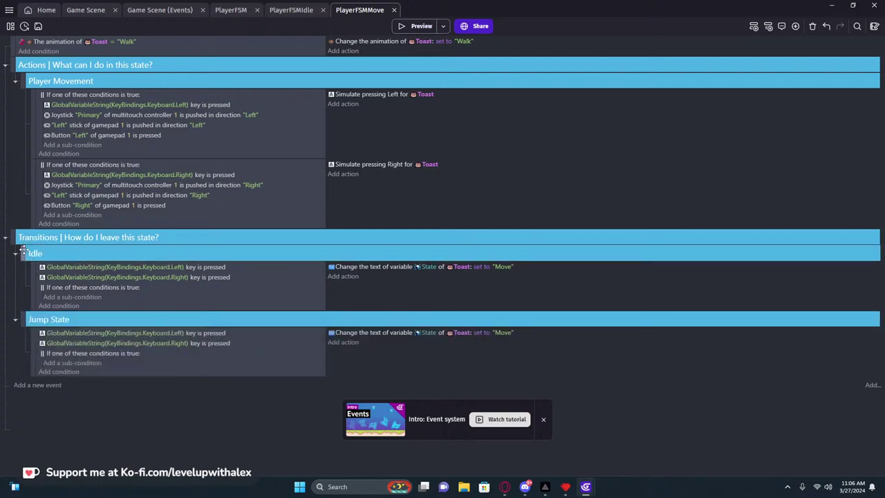
click(15, 319)
Delete the empty "If one of these conditions is true" block from the Idle transition and invert its left and right key conditions.
click(49, 287)
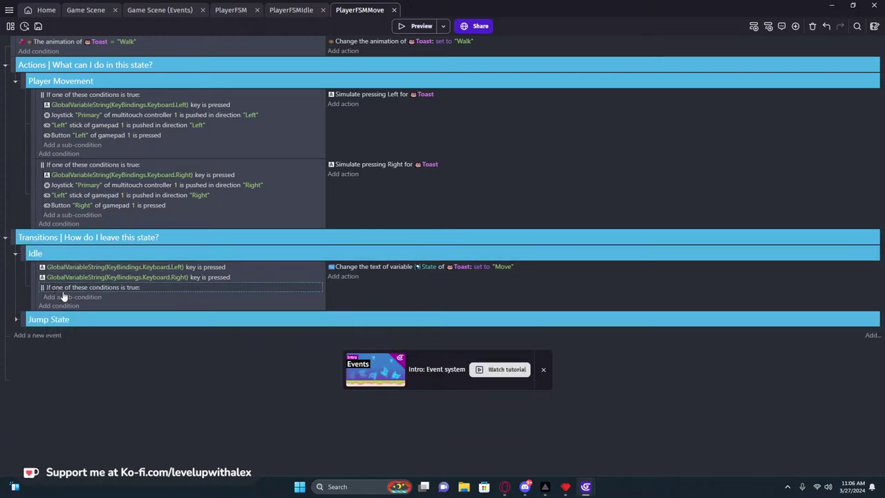
key(Delete)
click(115, 268)
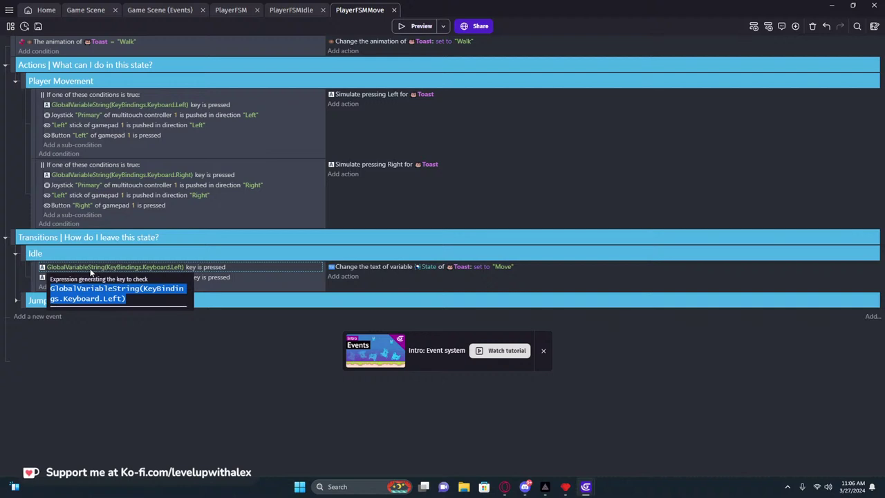
click(63, 269)
click(42, 278)
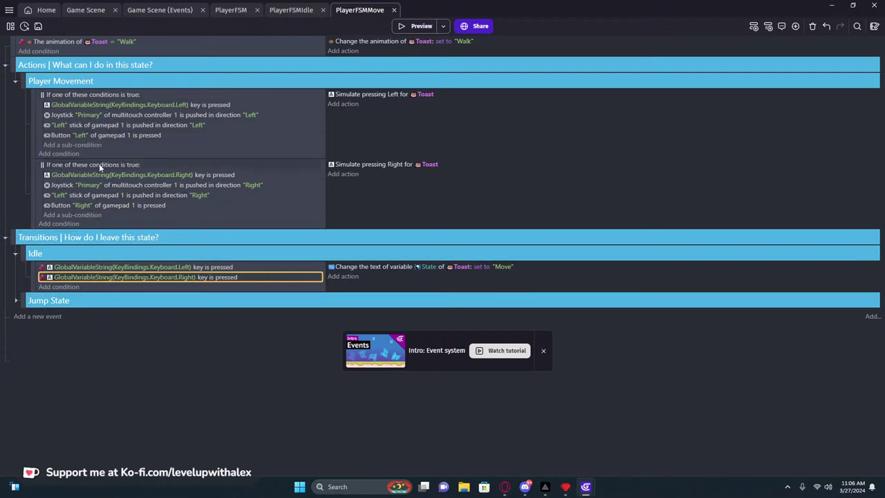
Fill the Idle transition with inverted copies of the left and right keyboard, joystick, stick and gamepad button conditions from Player Movement.
drag(94, 107, 48, 104)
drag(52, 250, 210, 272)
click(107, 266)
key(BackSpace)
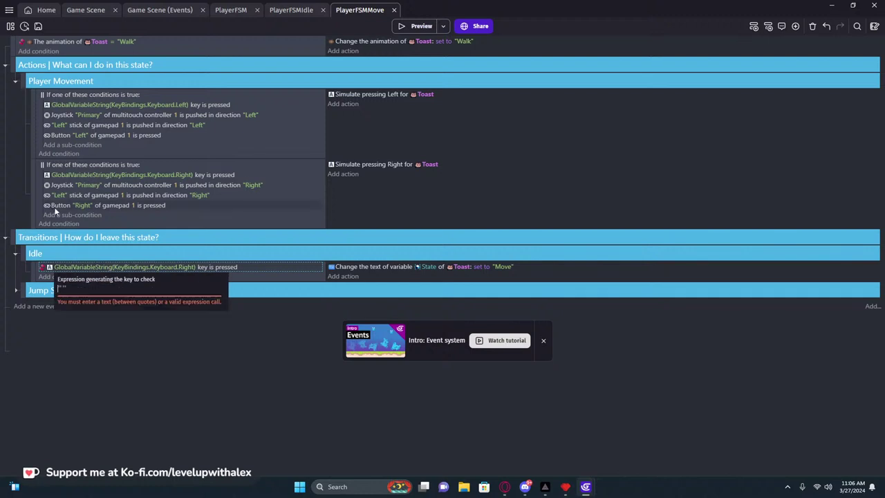
key(Return)
drag(128, 270, 107, 407)
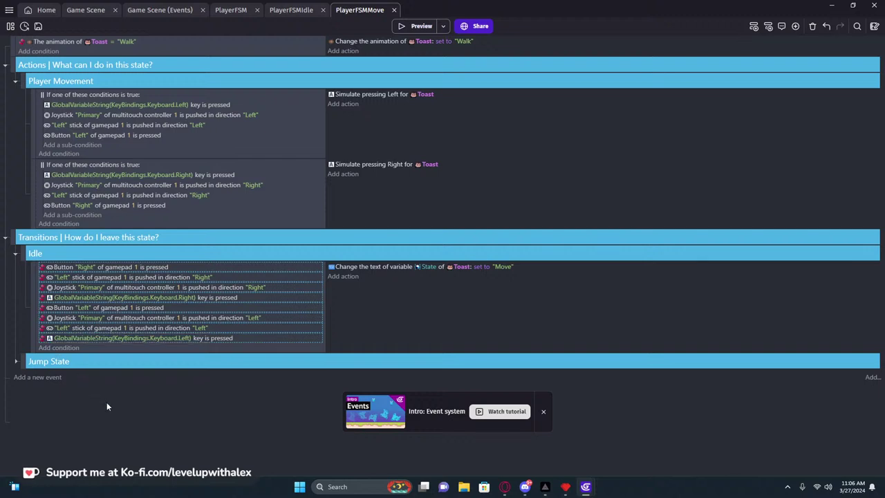
Change the Idle transition's action to set Toast's State variable to "Idle".
click(502, 266)
text(Idle)
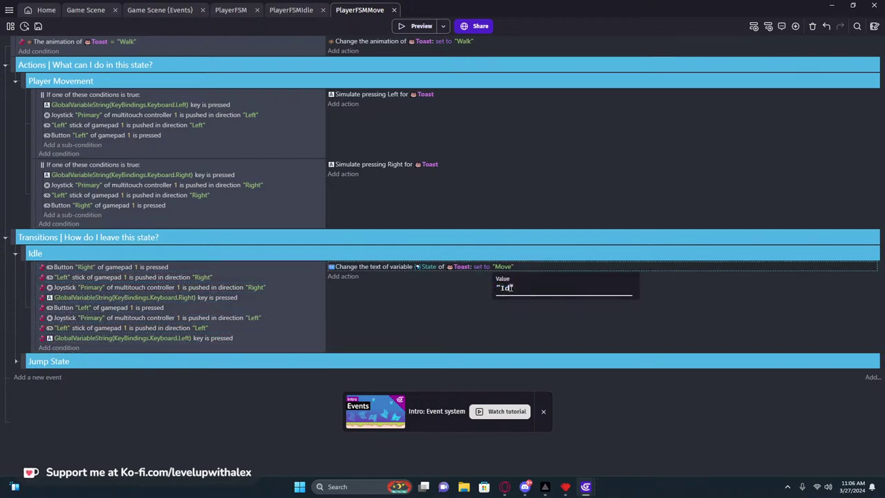
key(Return)
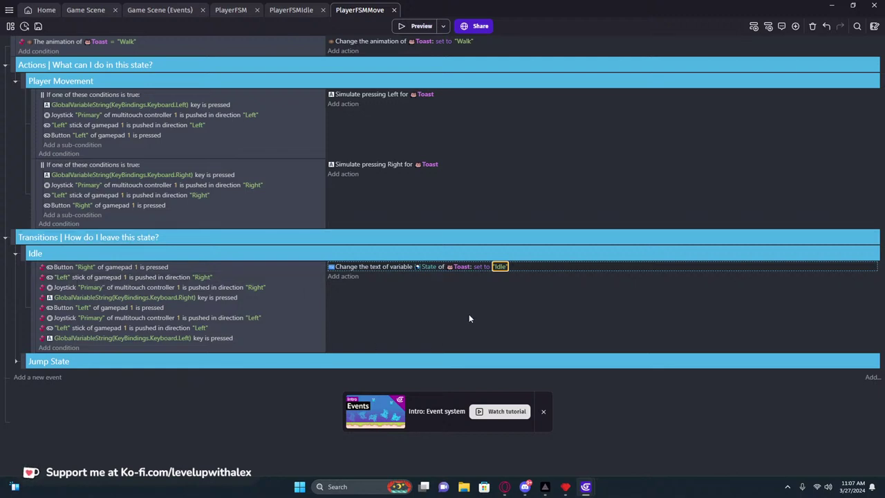
Nest Jump State's left key condition inside its "If one of these conditions is true" block and change its key to KeyBindings.Keyboard.Jump.
click(16, 361)
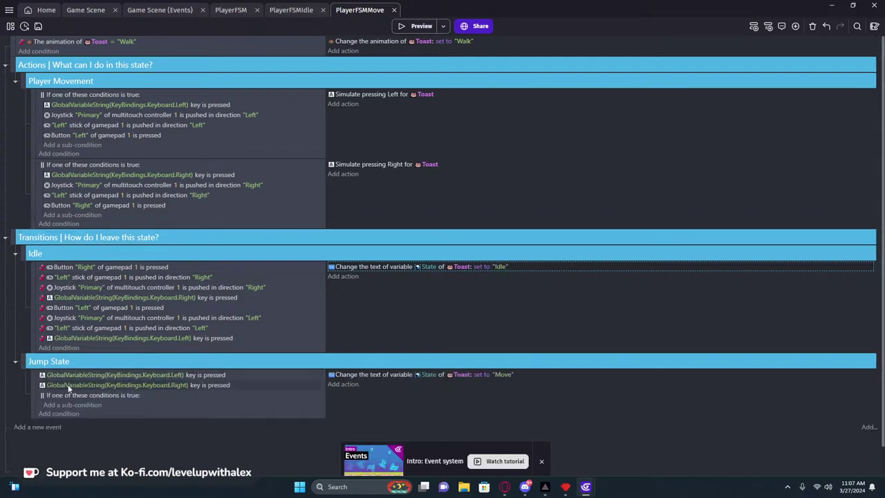
mouse_move(54, 395)
mouse_down()
mouse_move(54, 375)
mouse_move(56, 385)
mouse_up()
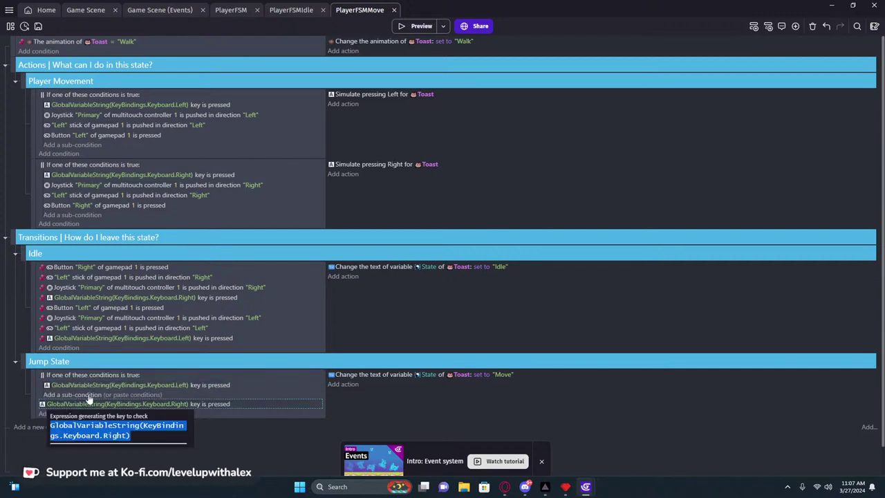
double_click(117, 416)
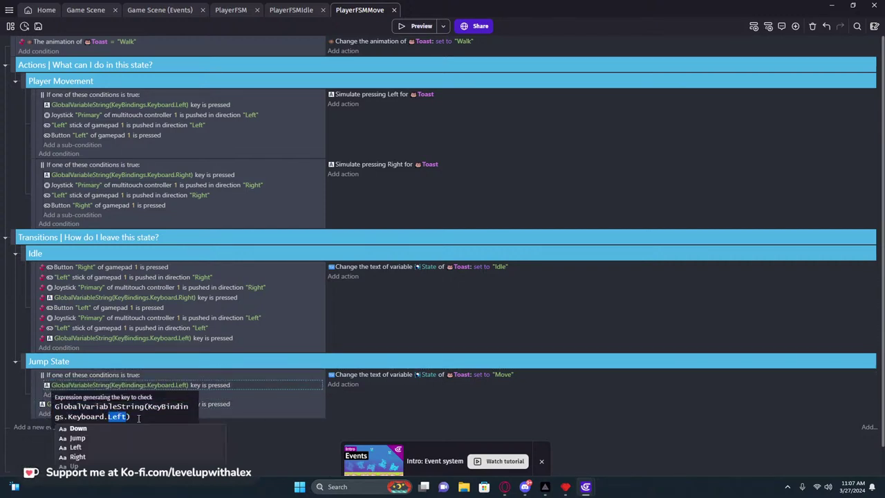
click(77, 438)
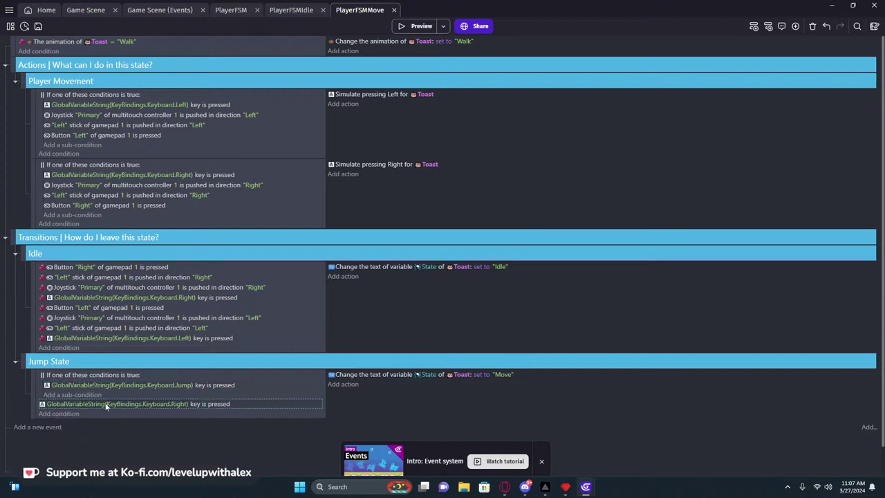
Delete the KeyBindings.Keyboard.Right key condition from the Jump State transition.
click(64, 404)
click(45, 406)
key(Delete)
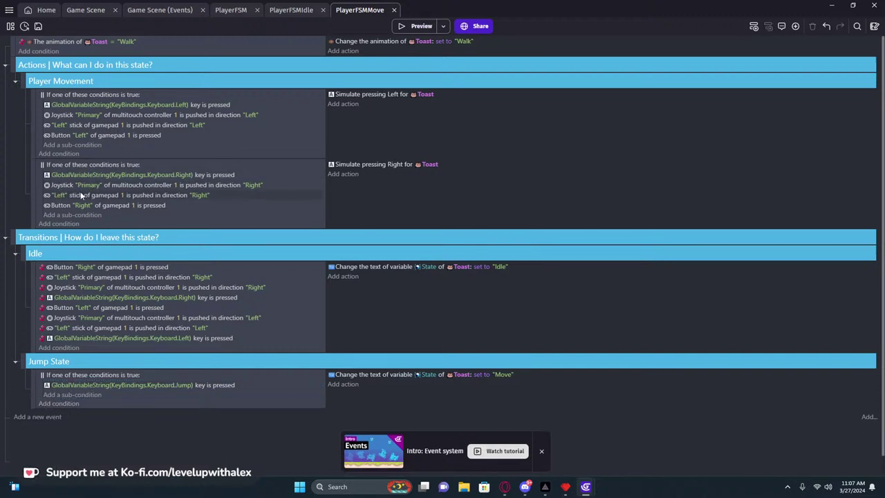
click(59, 206)
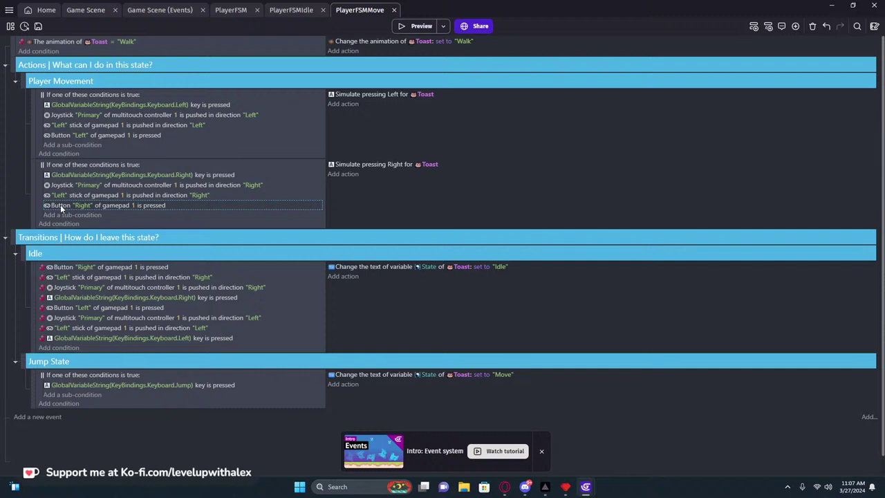
drag(59, 204, 70, 391)
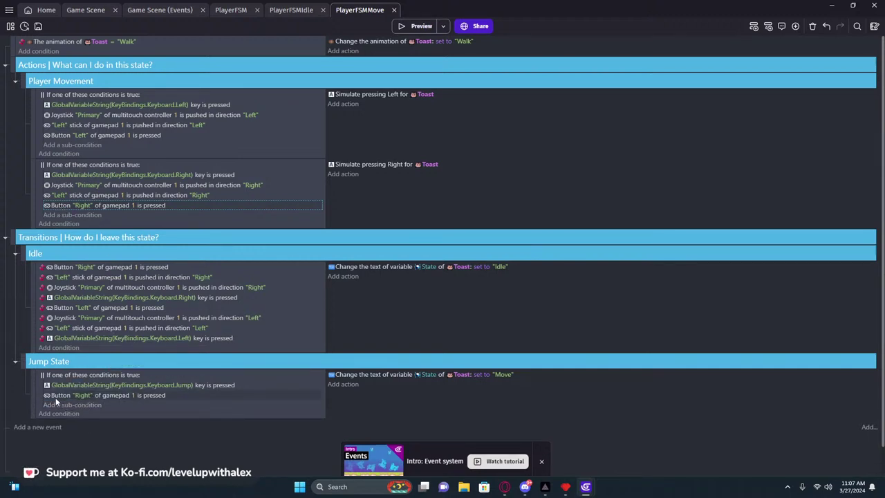
click(55, 398)
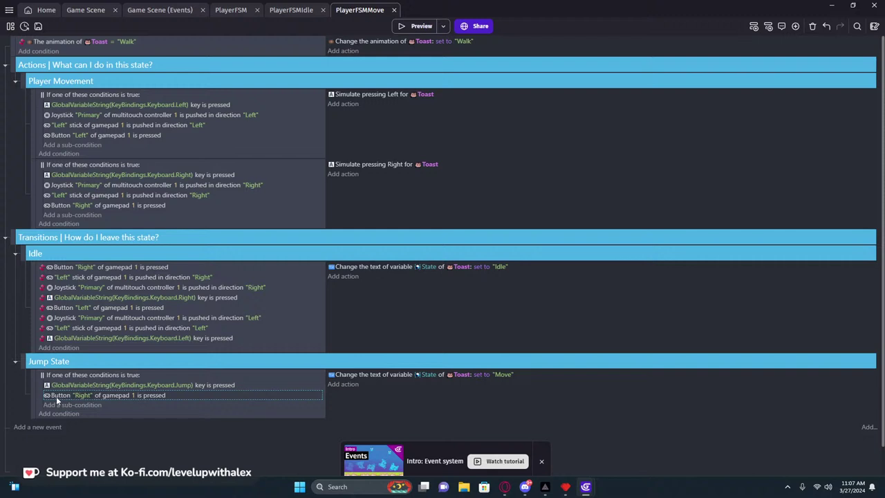
click(83, 395)
click(100, 417)
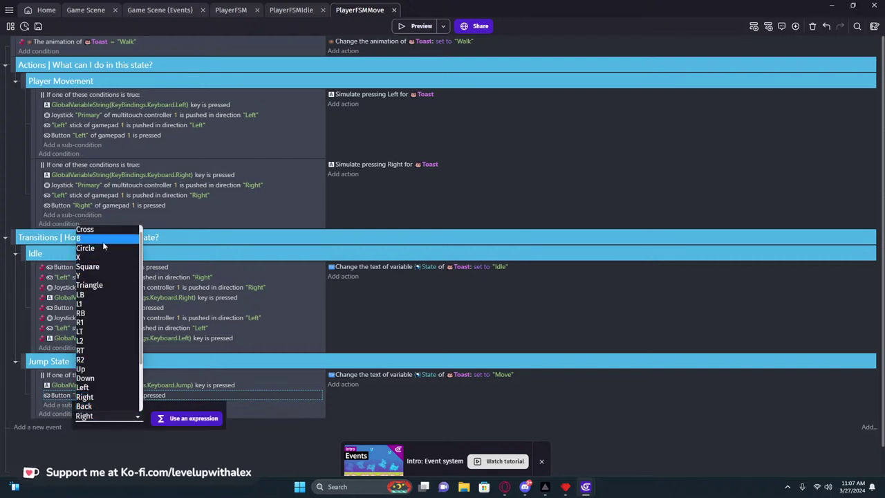
click(52, 397)
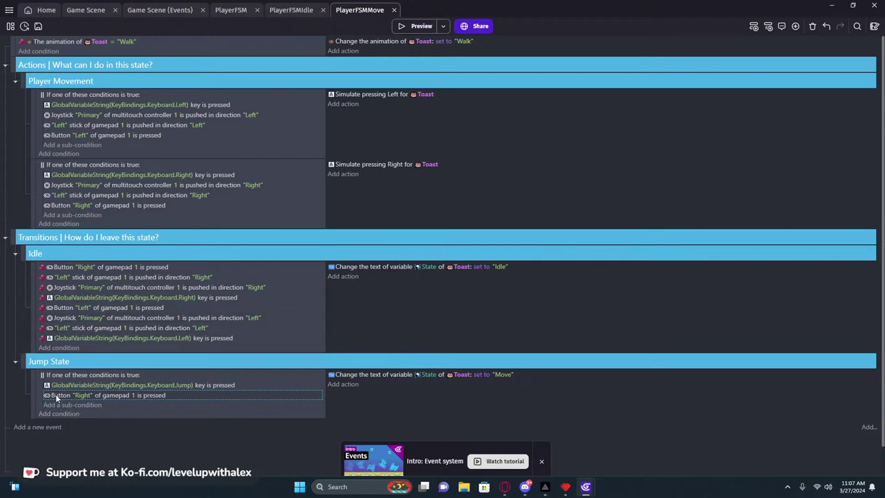
key(Delete)
Add a child variable to the Controller structure under KeyBindings in the project's global variables.
click(10, 26)
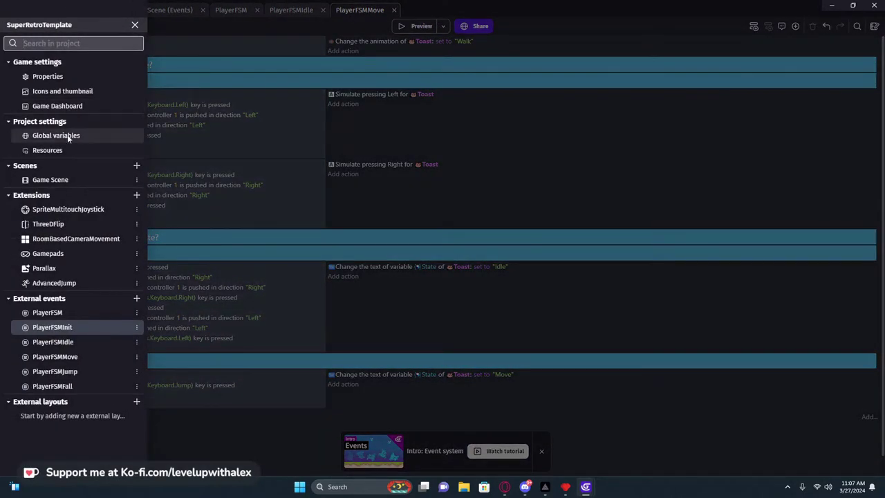
click(56, 136)
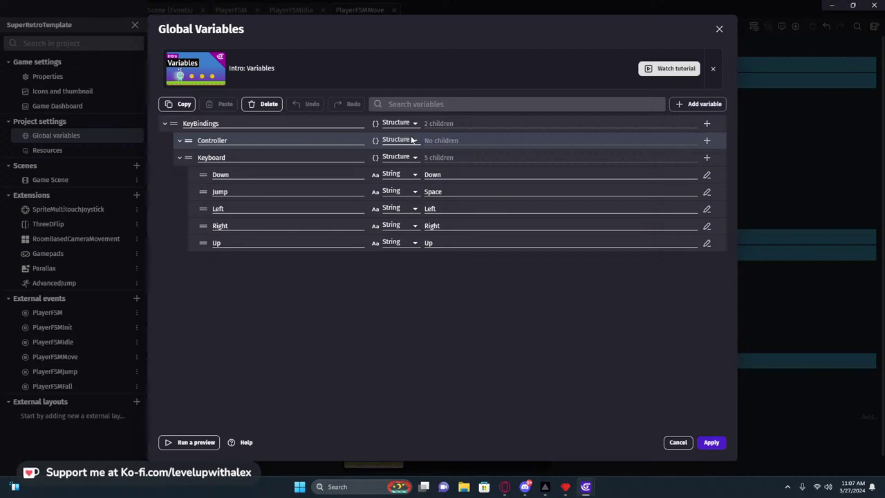
click(707, 140)
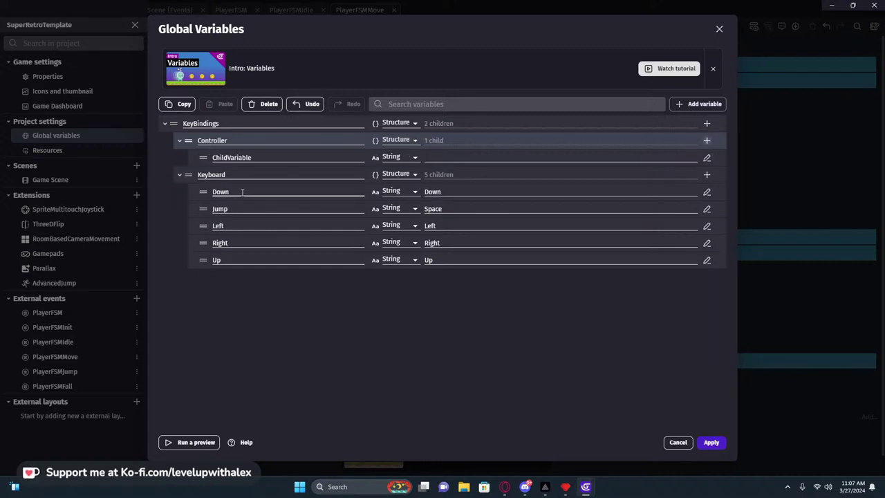
Name the Controller structure's new child variable "Down" and set its value to "Down".
click(202, 197)
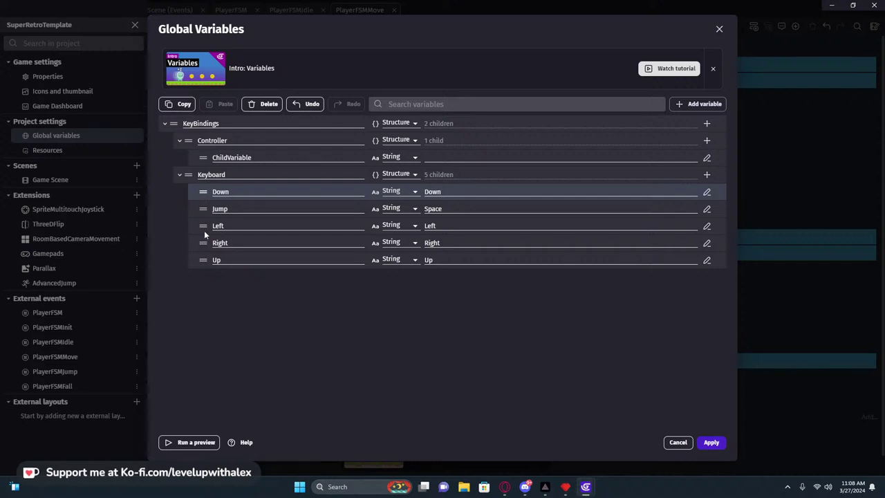
double_click(216, 157)
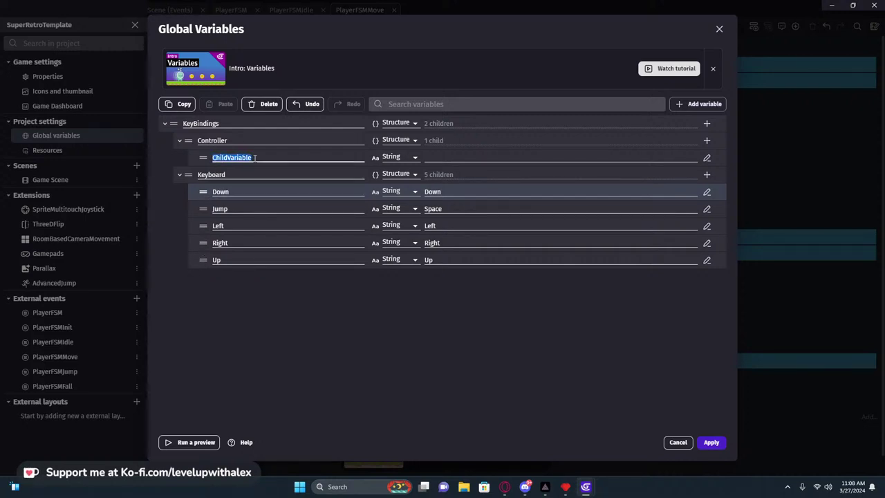
text(Down)
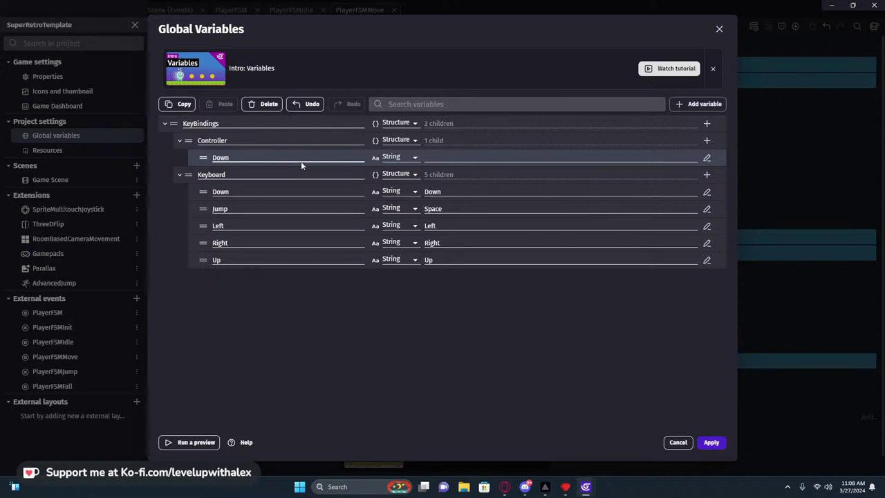
click(449, 156)
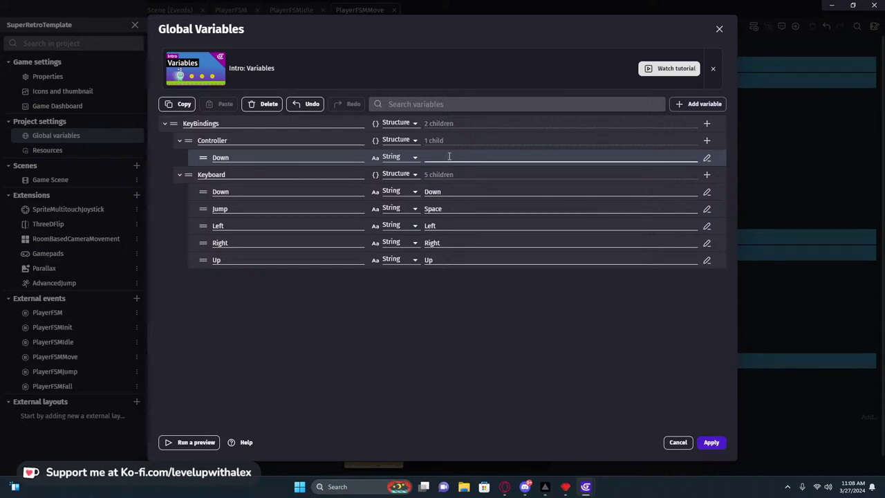
text(Down)
Rename the Controller structure's child variable "Jump" and set its value to "A".
click(221, 157)
double_click(221, 157)
key(BackSpace)
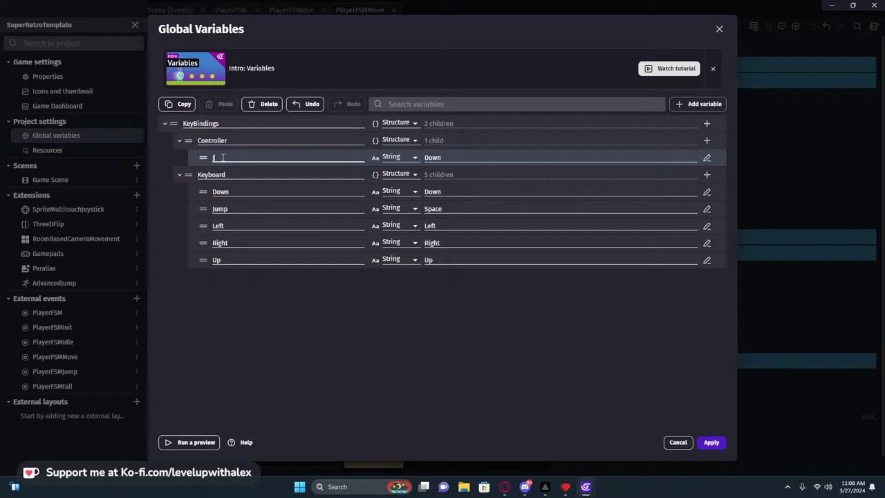
text(Jump)
double_click(423, 157)
text(A)
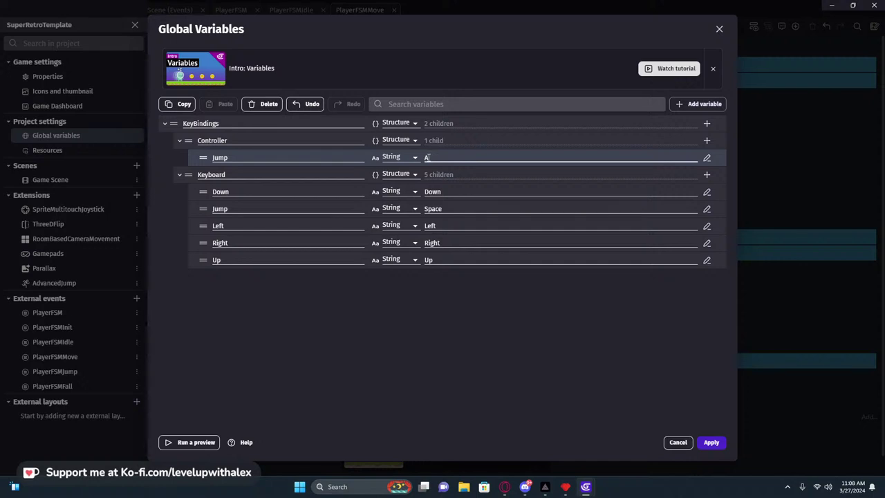
key(BackSpace)
text(B)
click(456, 223)
key(BackSpace)
text(A)
click(447, 366)
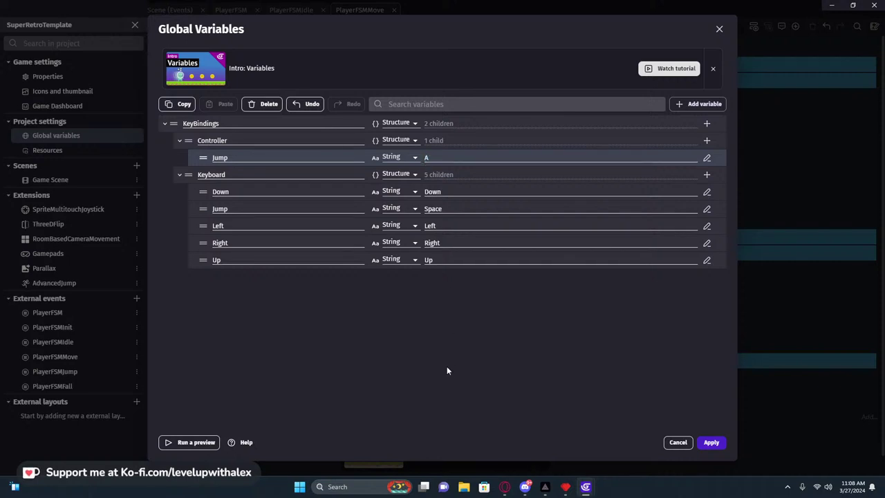
Apply the global variable changes and return to the PlayerFSMMove events.
double_click(425, 159)
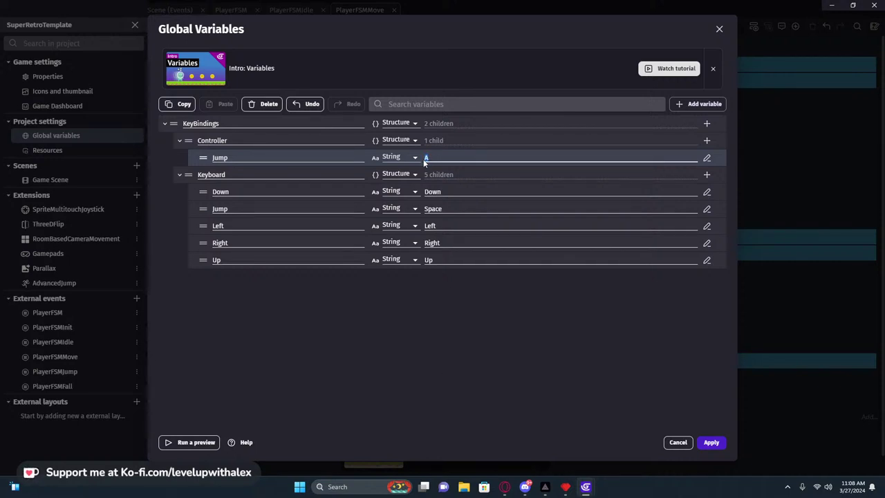
click(425, 367)
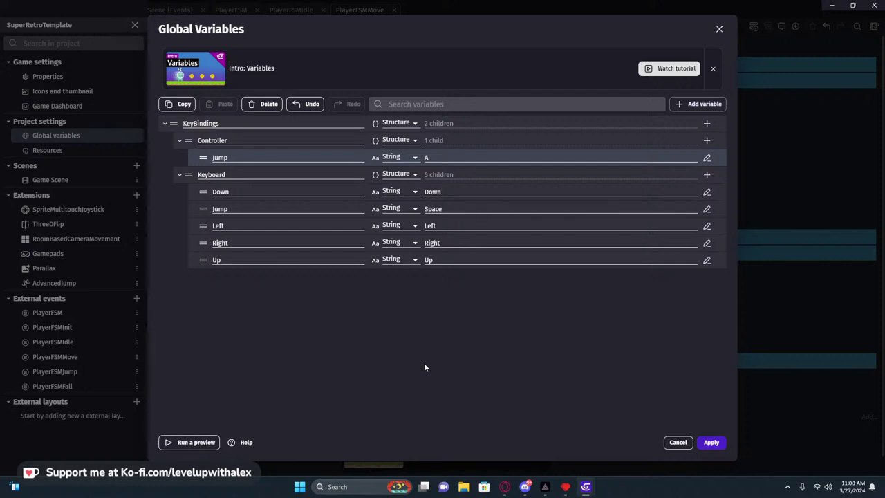
click(711, 442)
click(379, 191)
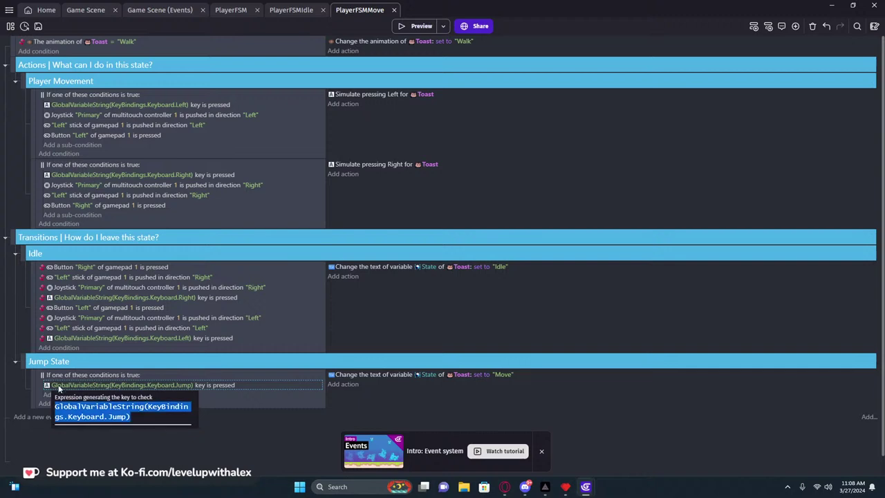
Duplicate Jump State's keyboard jump condition within its block and point the copy to KeyBindings.Controller.Jump.
key(ctrl+c)
key(ctrl+v)
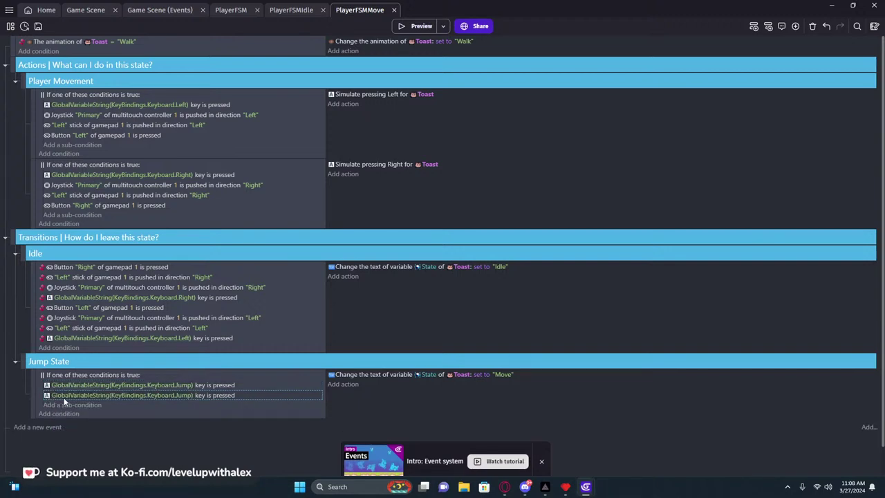
click(180, 396)
double_click(87, 426)
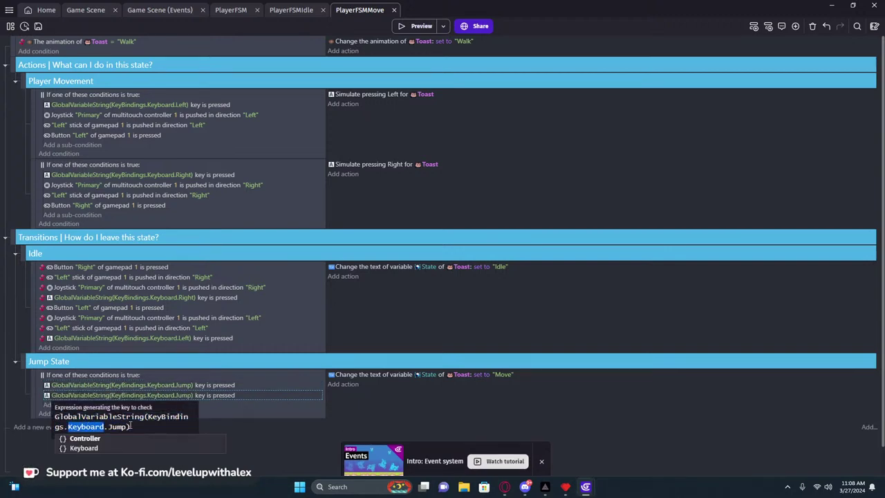
click(84, 439)
click(257, 448)
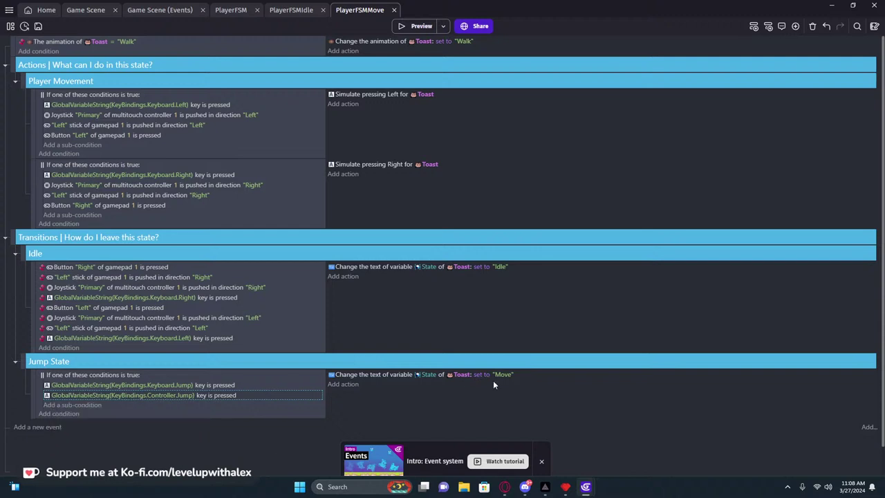
Change the Jump State transition's action to set Toast's State variable to "Jump".
click(504, 375)
text(Jump)
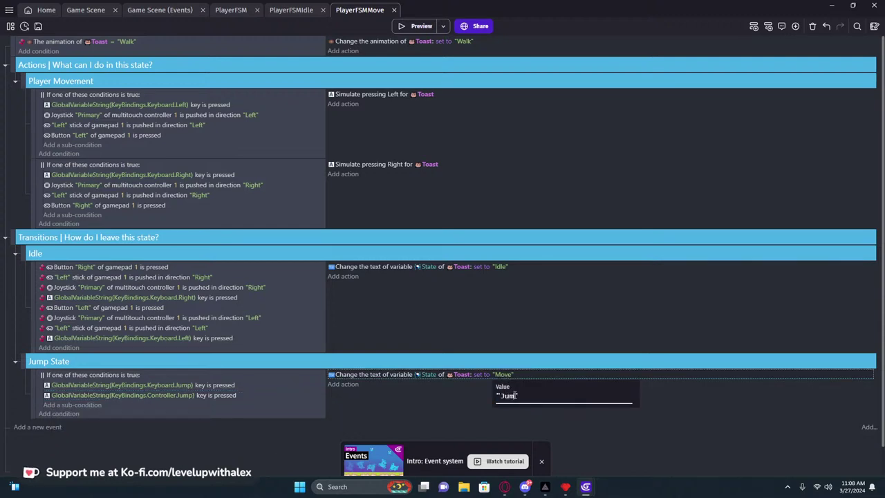
key(Return)
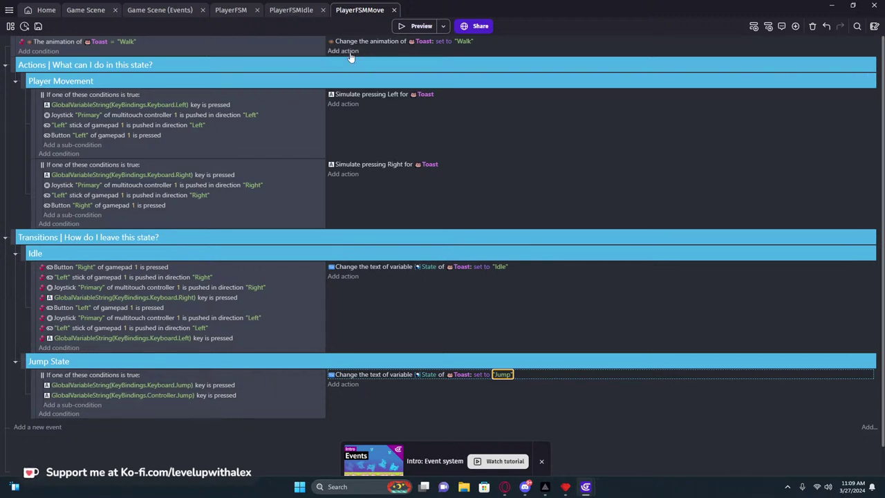
click(14, 256)
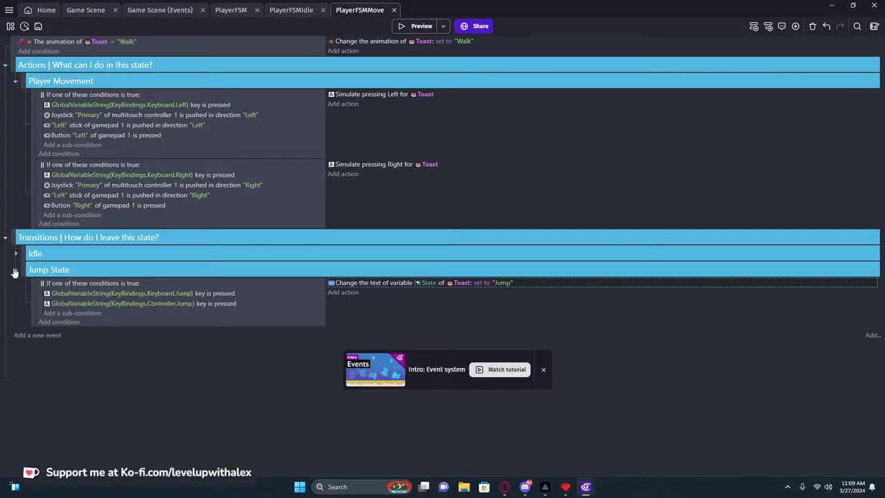
click(15, 269)
click(15, 270)
click(14, 253)
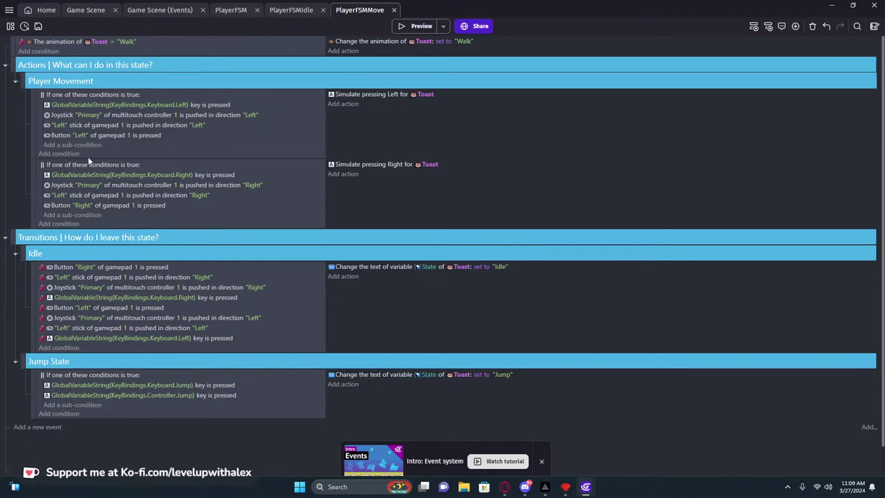
click(15, 81)
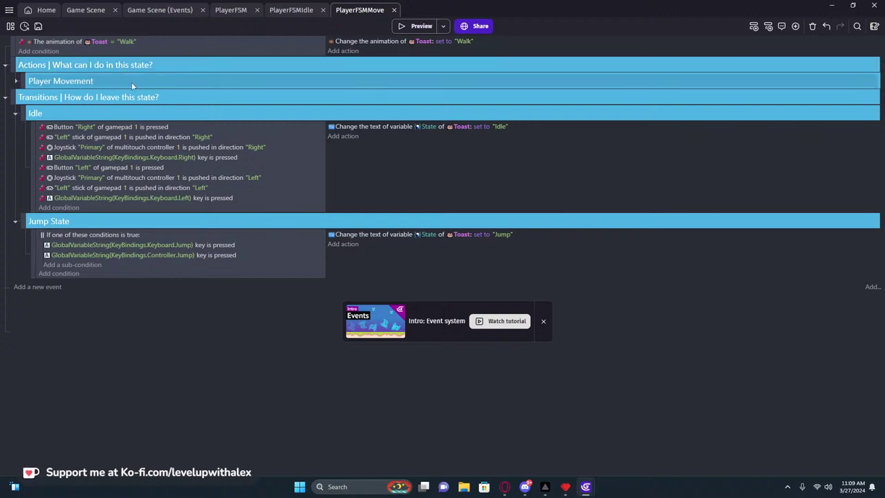
click(16, 81)
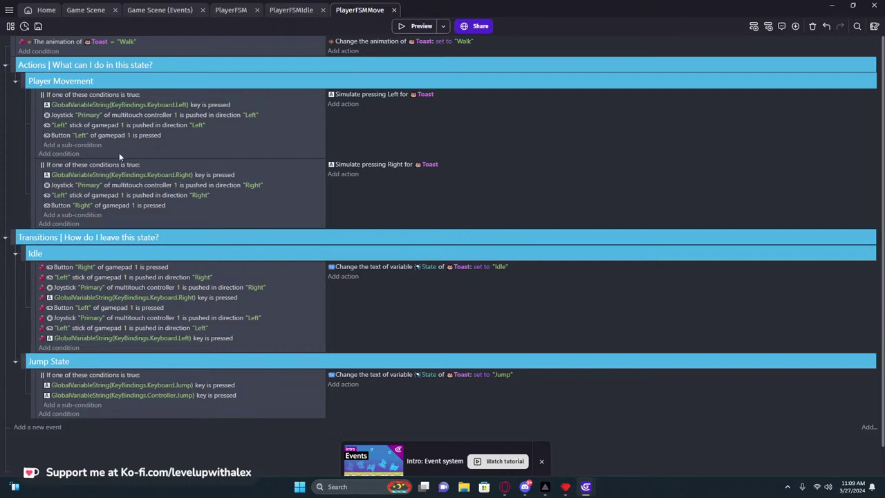
Collapse the Player Movement, Idle and Jump State event groups.
click(15, 82)
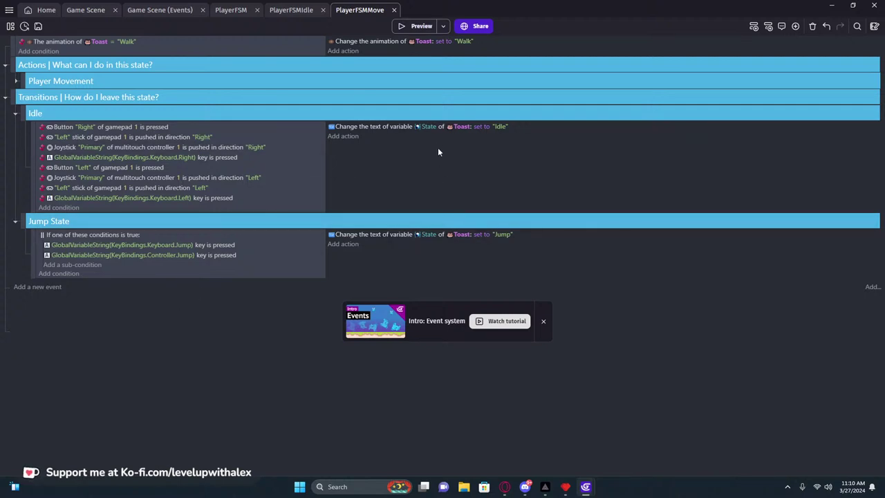
click(15, 114)
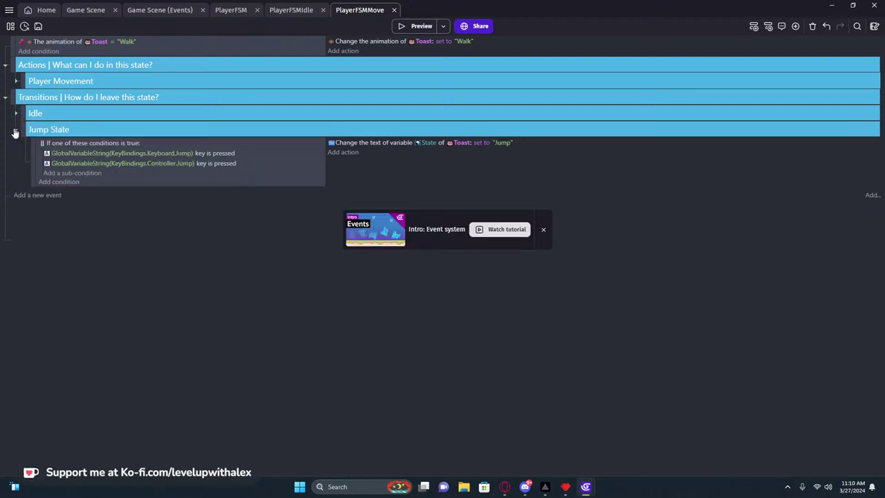
click(15, 130)
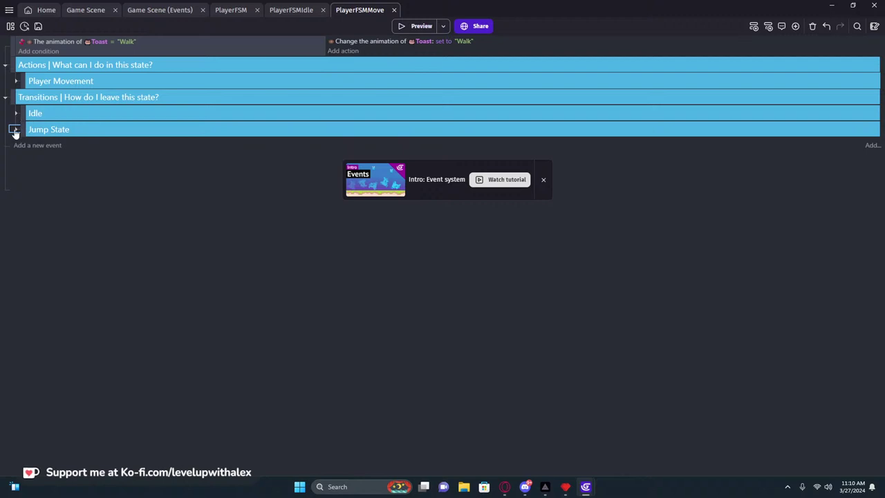
click(14, 130)
click(16, 113)
click(16, 114)
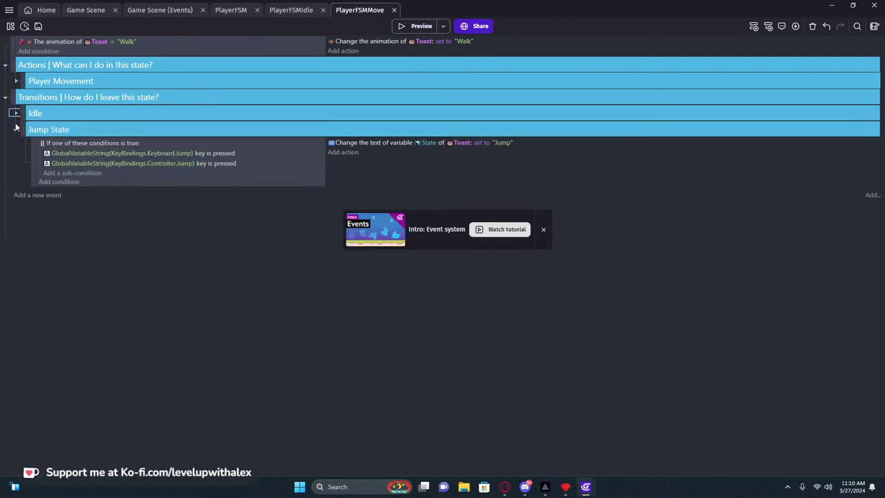
click(15, 130)
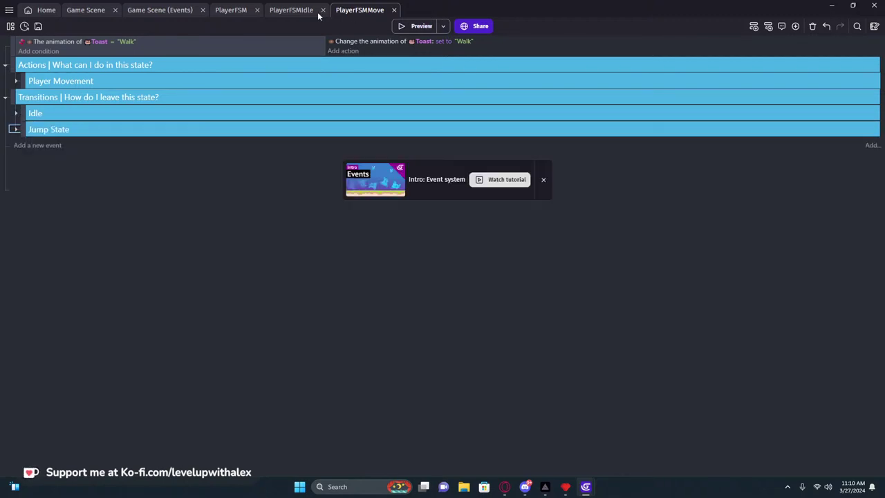
Open the PlayerFSMJump external events from PlayerFSM and choose the scene in which they are included.
click(222, 10)
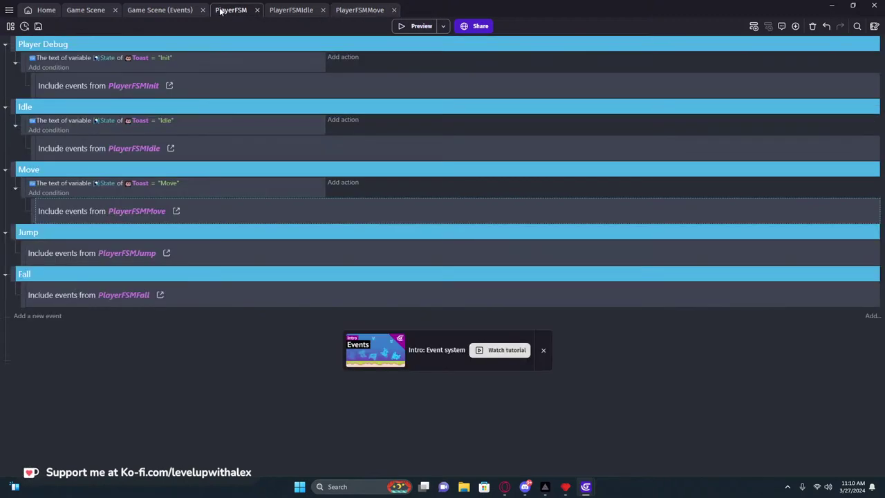
click(166, 254)
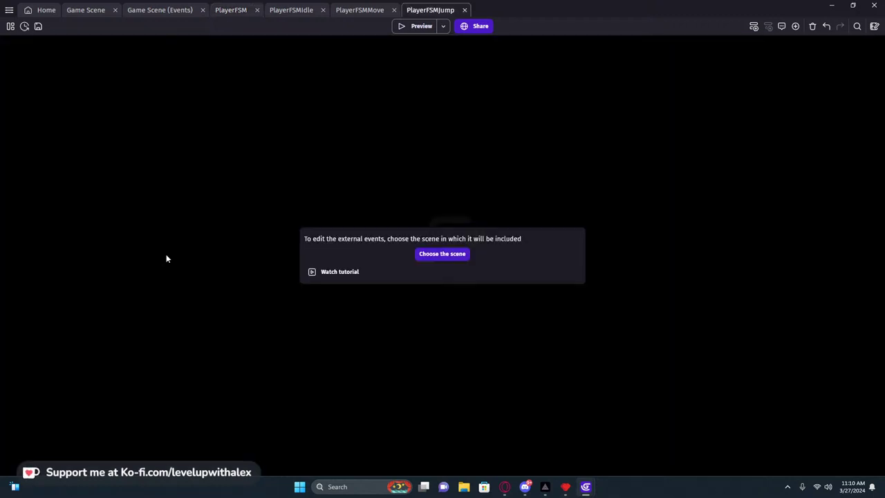
click(456, 254)
click(353, 258)
click(521, 286)
click(429, 255)
click(543, 285)
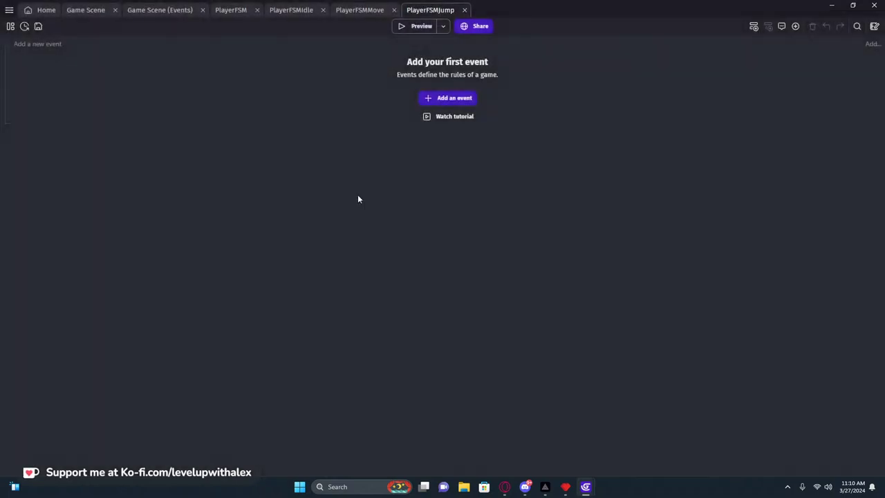
Add a new event to PlayerFSMJump with the "Trigger once while true" condition.
click(41, 44)
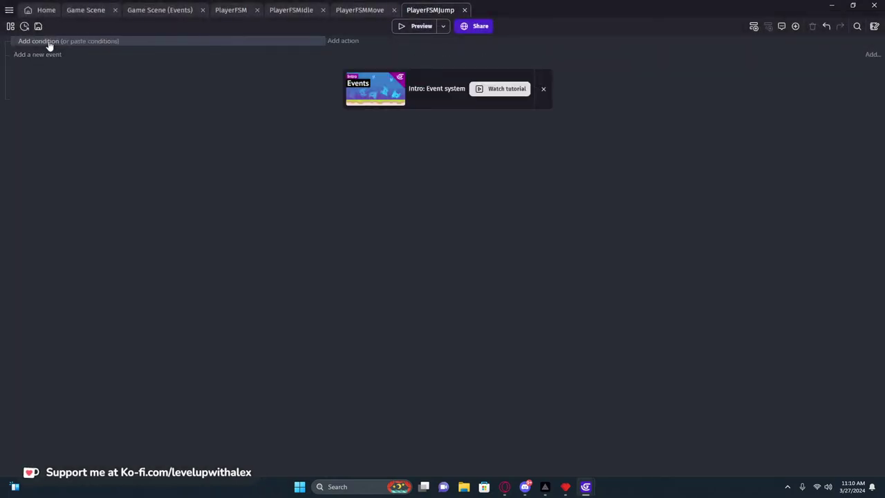
click(49, 43)
text(once)
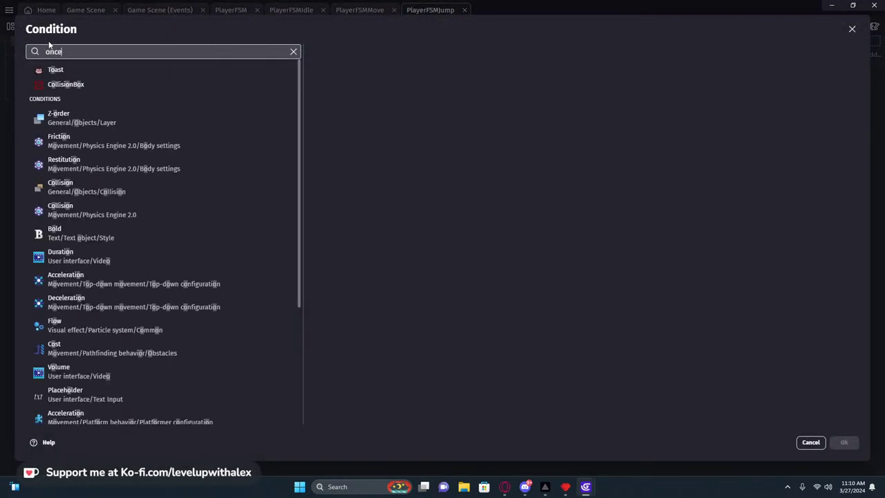
click(94, 86)
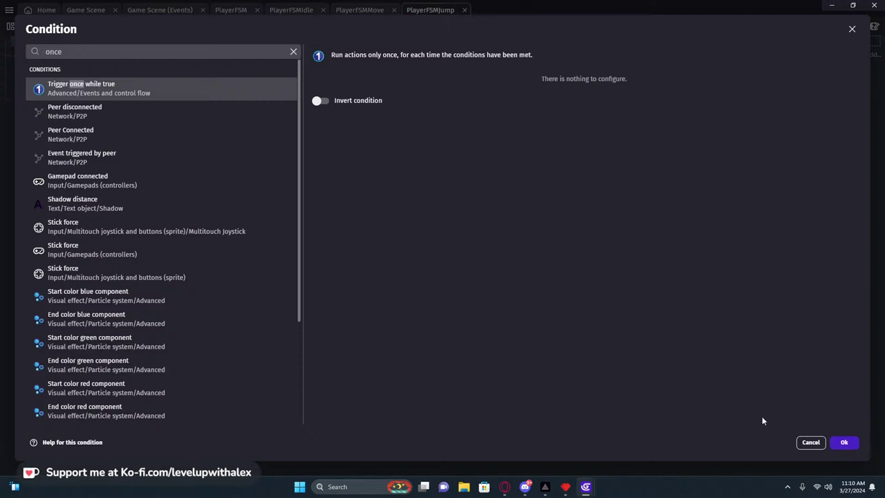
click(843, 442)
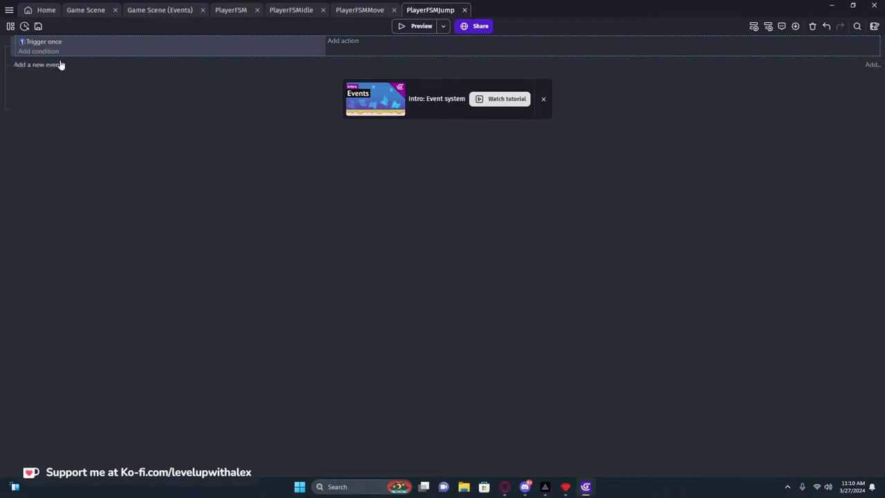
Review the Jump State transition's conditions and action in PlayerFSMMove, and return to PlayerFSMJump.
click(346, 42)
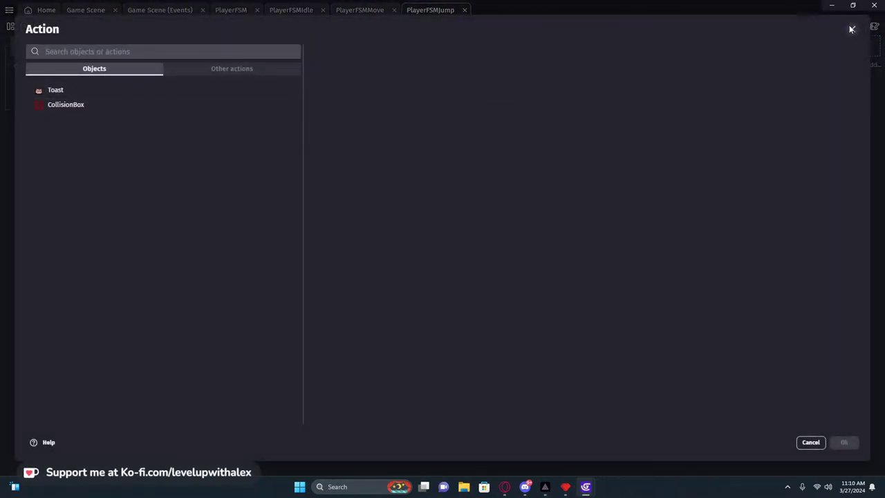
click(852, 29)
click(377, 10)
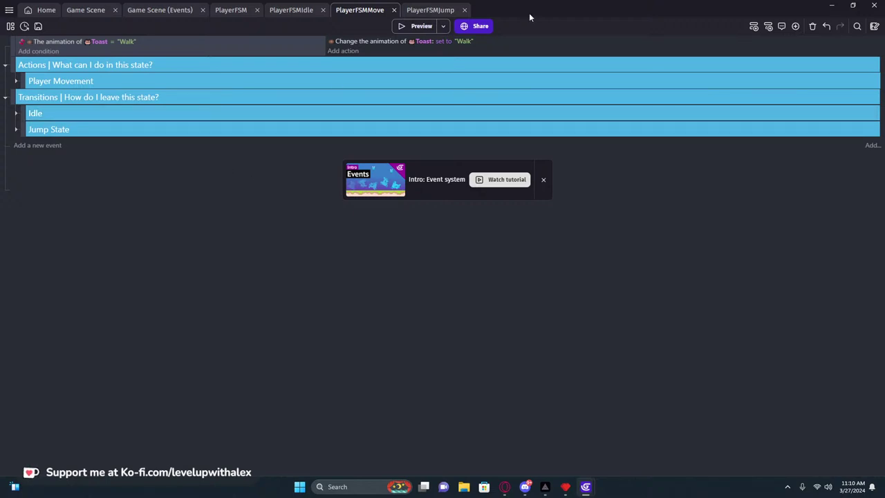
click(16, 130)
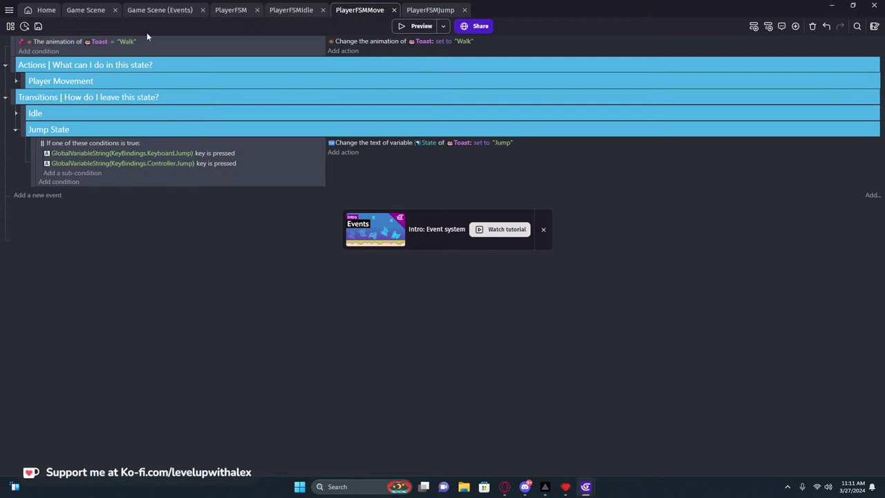
click(417, 11)
Add a "Simulate jump key press" action for Toast to the Trigger once event.
click(355, 44)
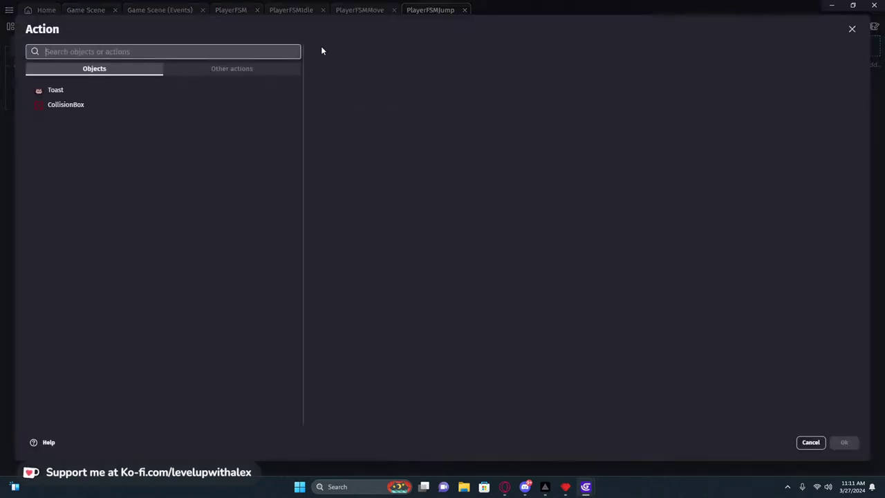
click(100, 92)
text(jump)
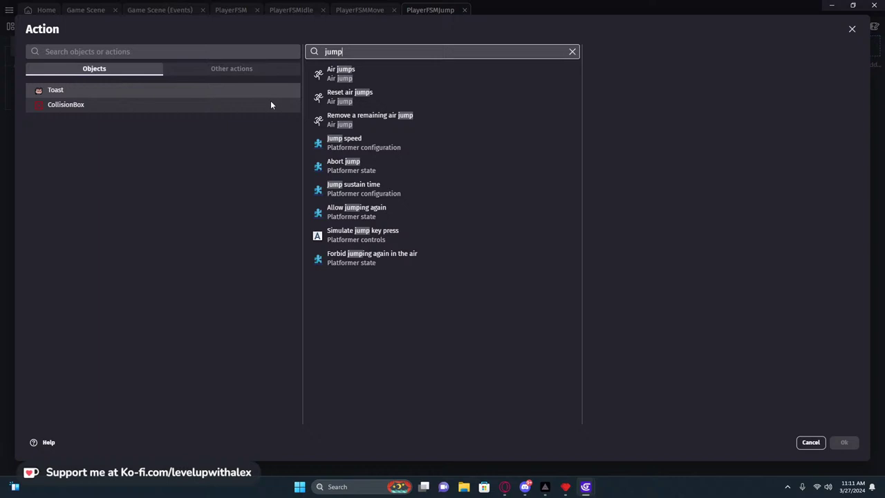
click(377, 233)
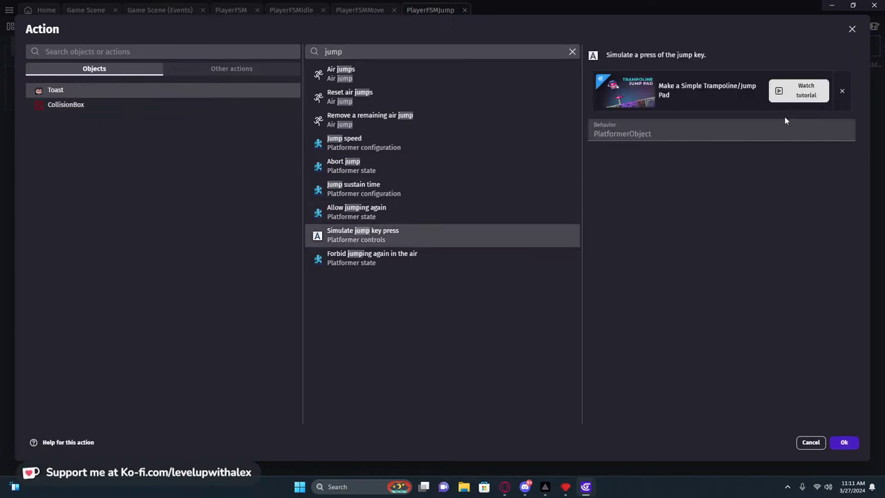
click(845, 442)
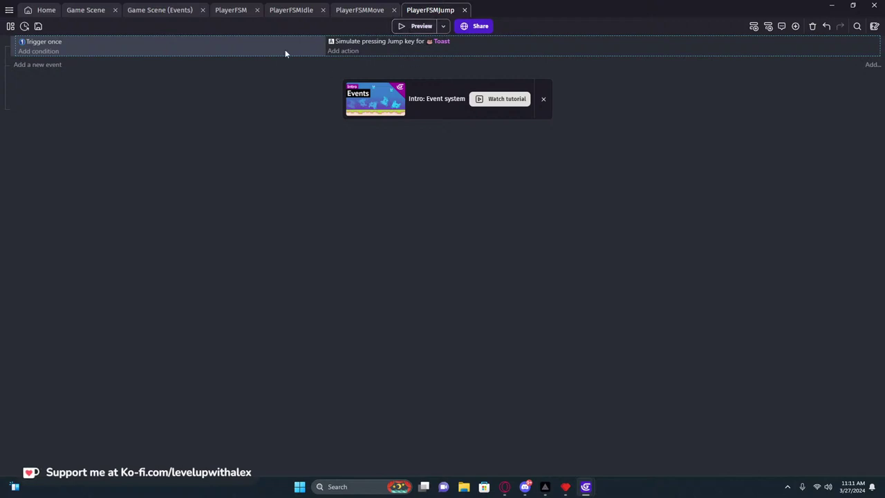
Return to the Game Scene layout and create a new Text object from scratch.
click(443, 25)
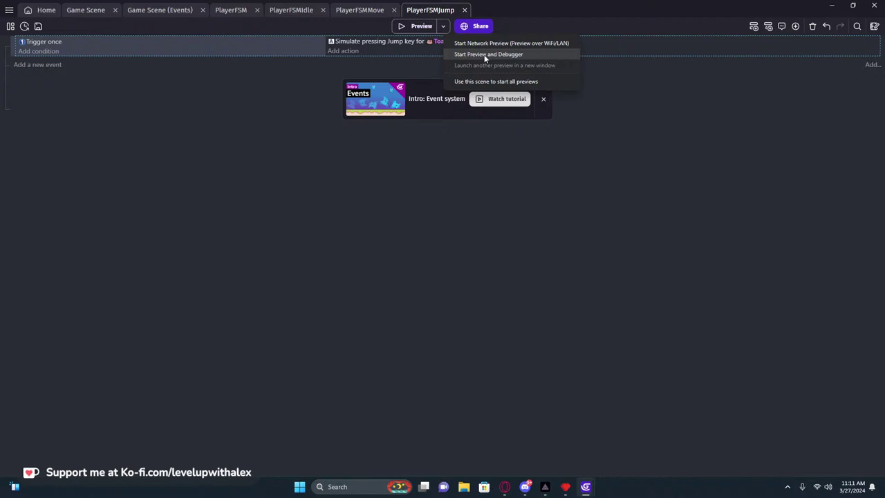
click(476, 56)
click(153, 11)
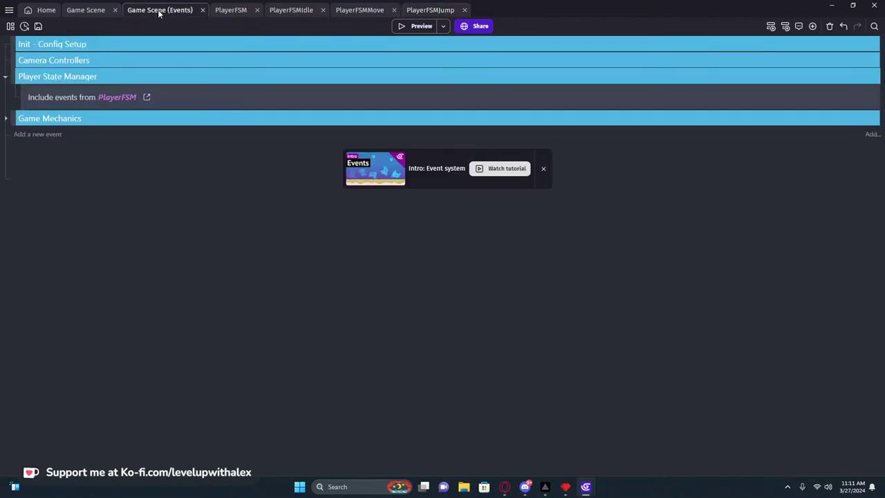
click(84, 11)
click(813, 468)
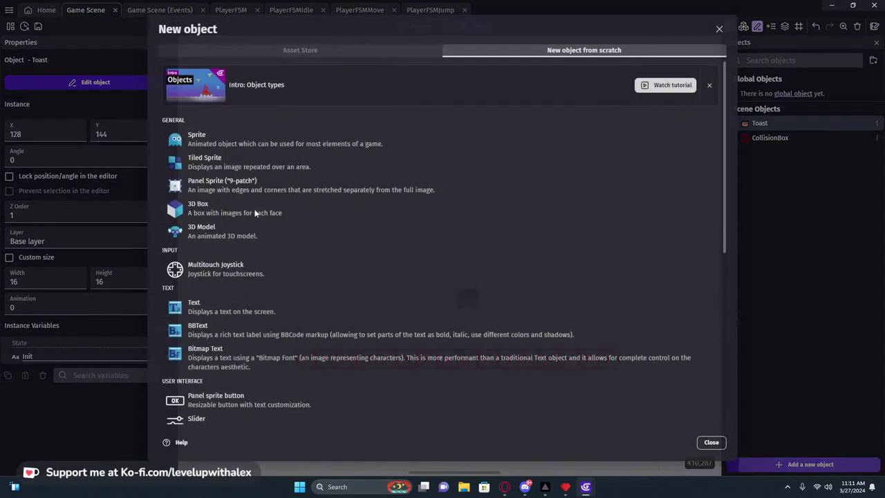
click(242, 307)
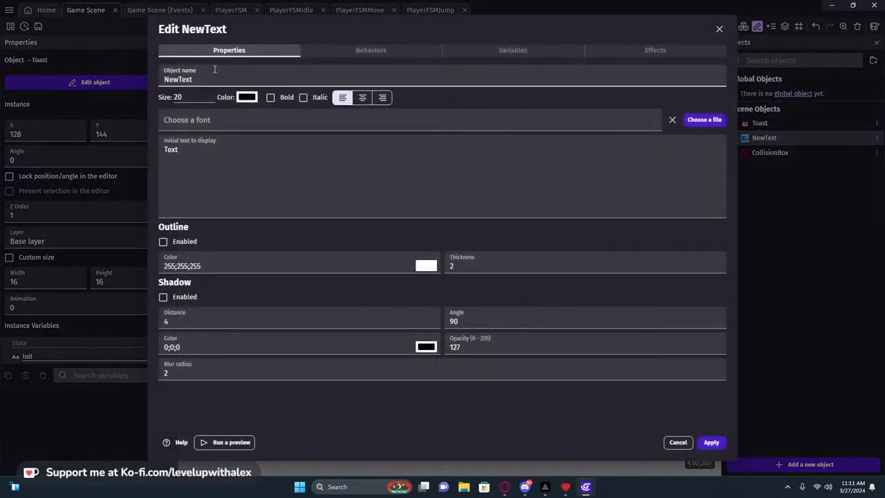
Name the new text object PlayerDebugState.
drag(207, 80, 145, 78)
text(Debug)
key(BackSpace)
key(BackSpace)
key(BackSpace)
key(BackSpace)
key(BackSpace)
text(PlayerDebugState)
key(Tab)
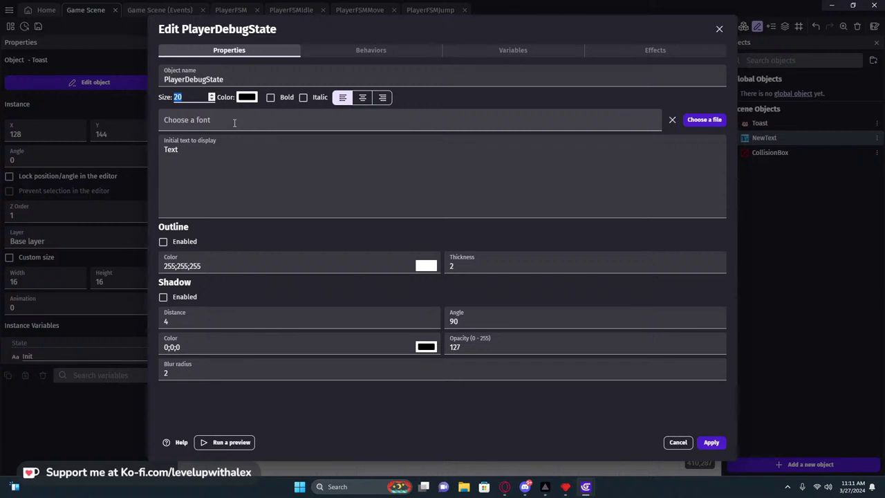
Set PlayerDebugState's font size to 14, apply it, and place an instance at X 0, Y 0 in the scene.
text(14)
click(241, 154)
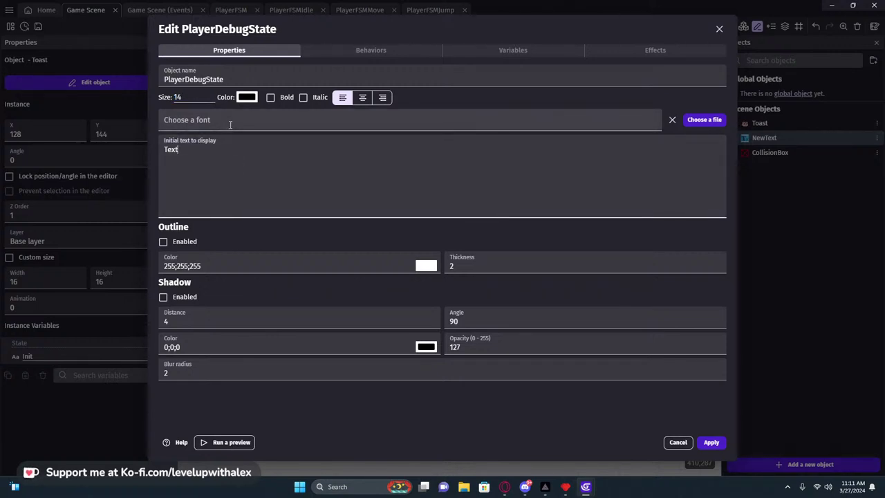
drag(192, 152, 164, 150)
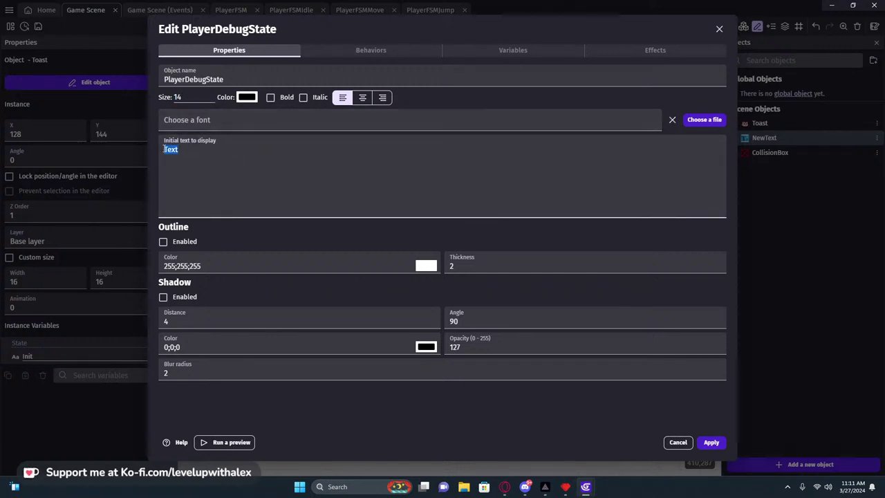
click(709, 443)
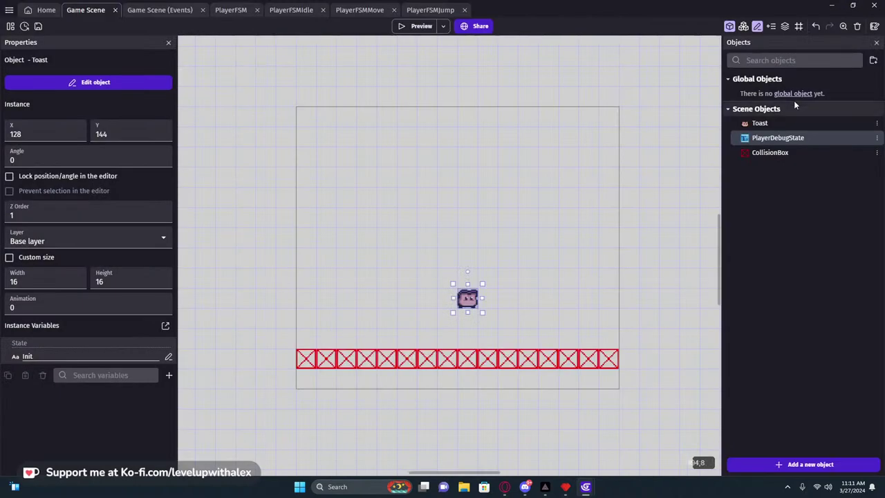
drag(754, 142, 301, 107)
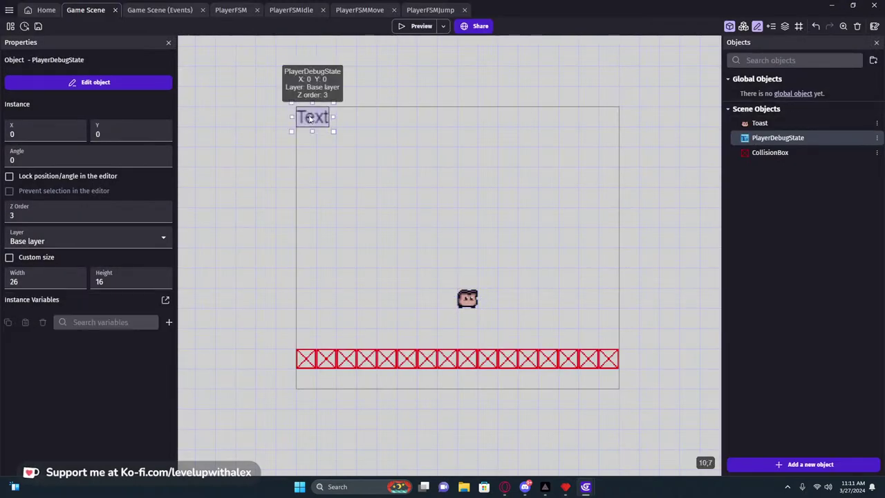
click(279, 200)
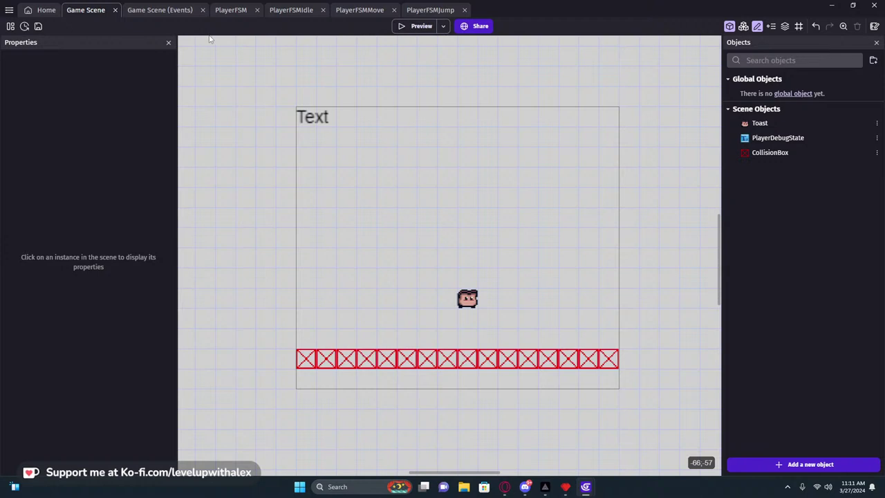
In the Game Scene events, start a change-text action for PlayerDebugState under Init - Config Setup with an empty quoted string.
click(166, 10)
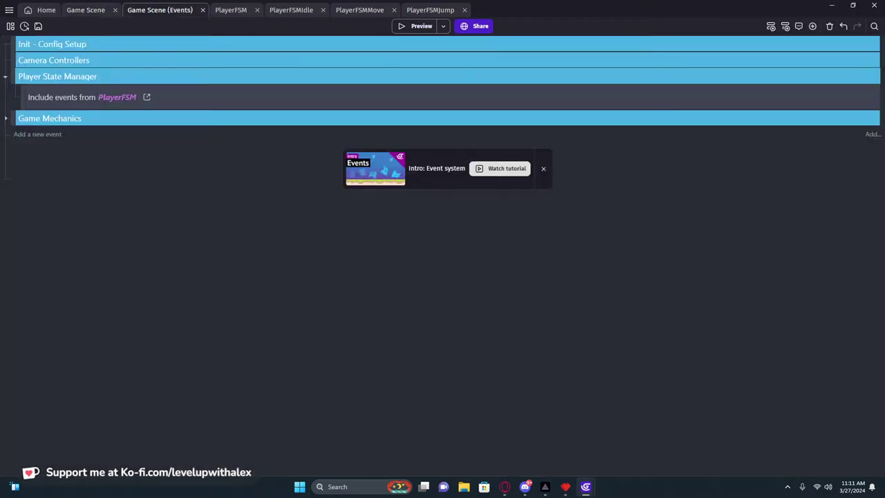
click(7, 44)
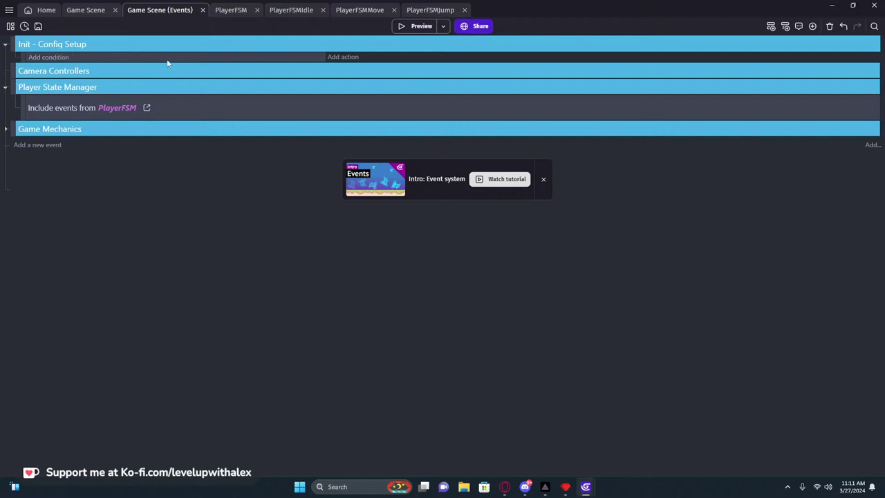
click(346, 58)
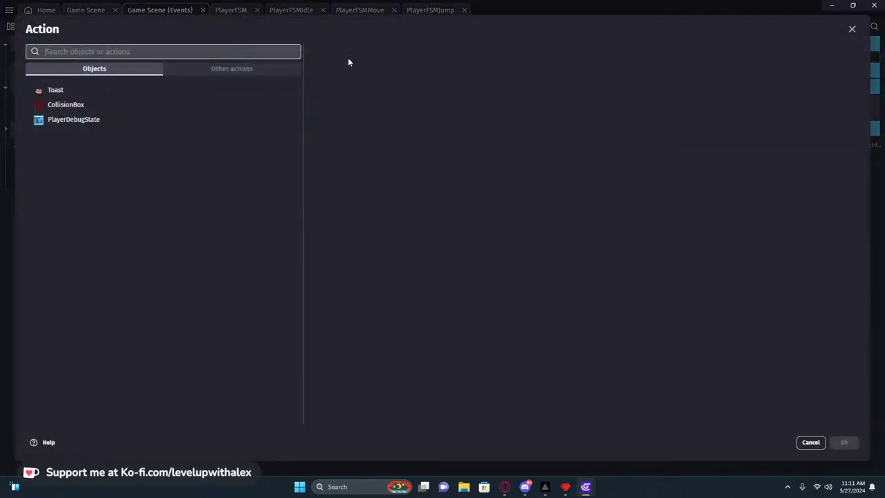
click(73, 120)
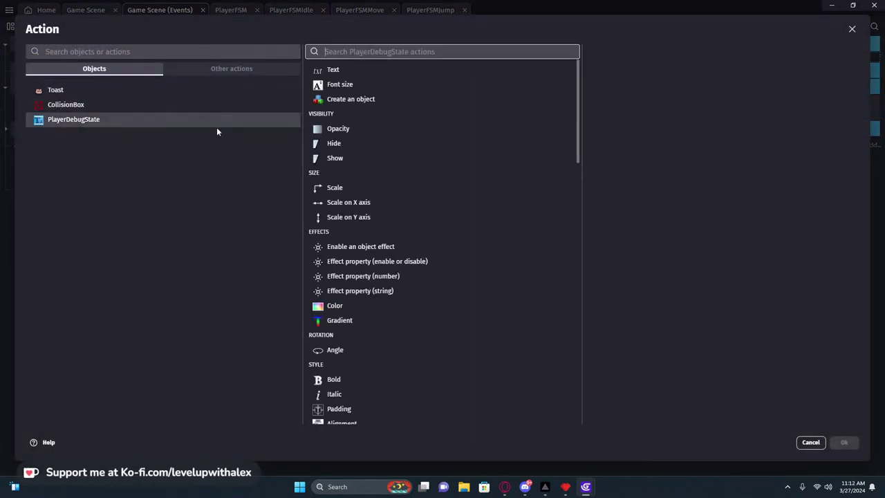
click(377, 69)
click(617, 131)
text("" +)
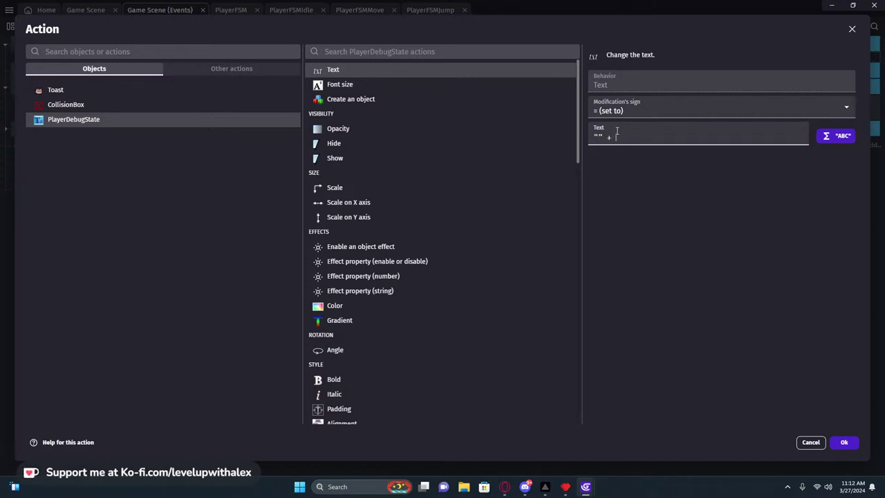
key(BackSpace)
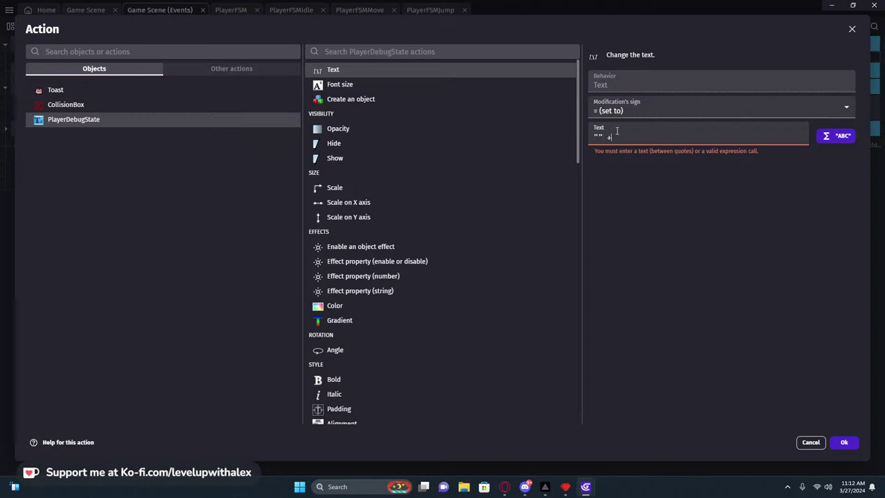
key(BackSpace)
key(BackSpace)
key(Home)
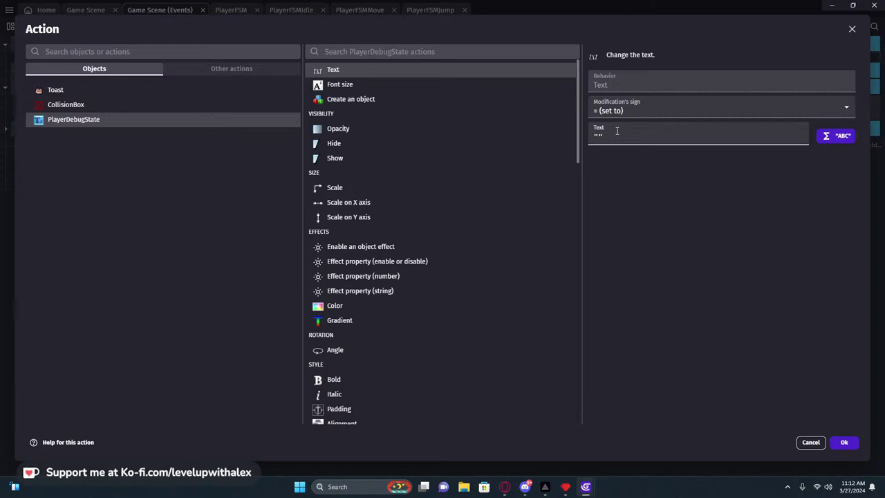
text(Text)
key(End)
key(shift+Left)
key(shift+Left)
key(shift+Left)
key(shift+Left)
key(shift+Left)
key(shift+Left)
key(Right)
key(shift+Left)
key(shift+Left)
key(shift+Left)
key(shift+Left)
key(shift+Left)
key(shift+Left)
double_click(606, 136)
key(BackSpace)
key(shift+Left)
key(Right)
text(P)
key(BackSpace)
text(Play)
key(BackSpace)
key(BackSpace)
key(BackSpace)
key(BackSpace)
Set PlayerDebugState's text to the expression "State: " + Toast.State and confirm the action.
text(State:)
key(End)
text(+)
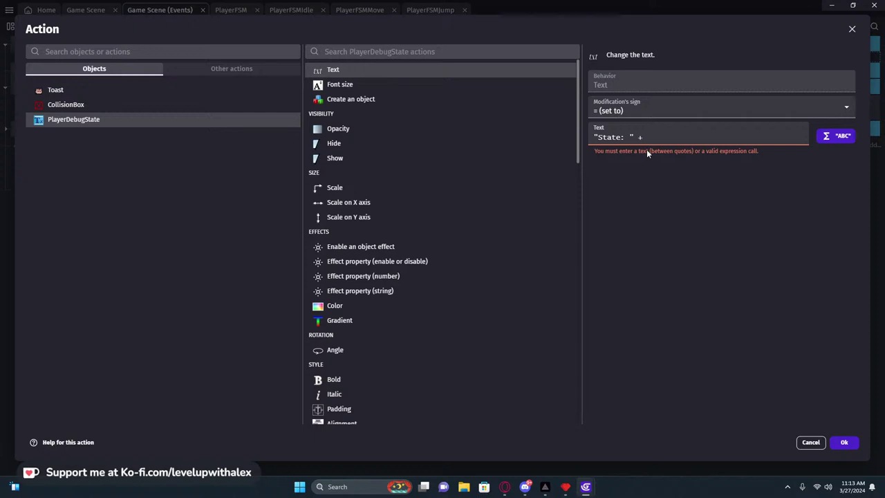
text(Pl)
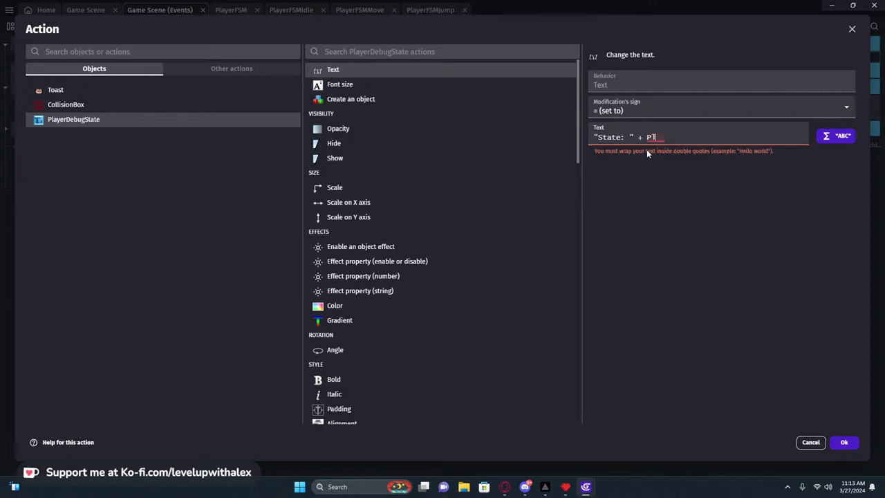
key(BackSpace)
text(player)
text(Toast.)
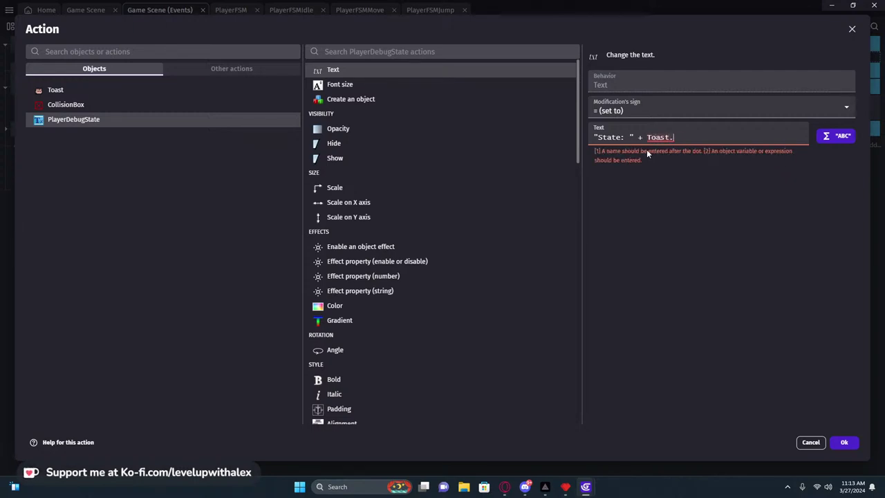
text(State)
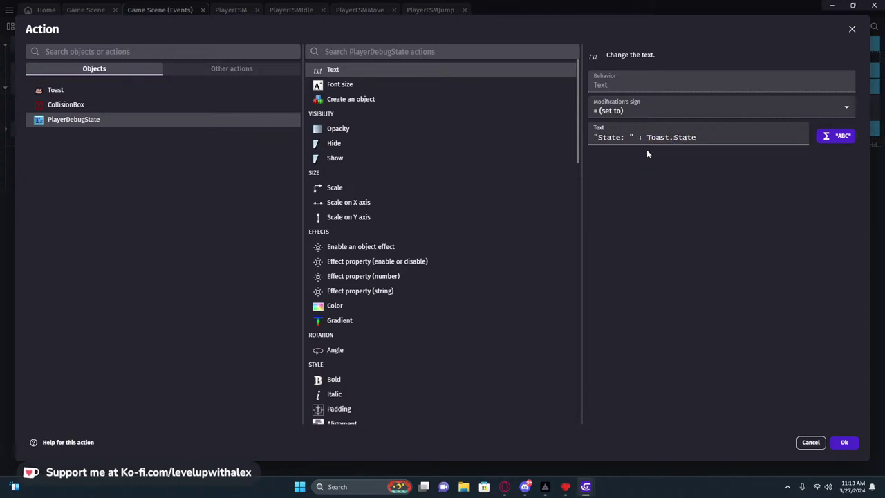
click(845, 441)
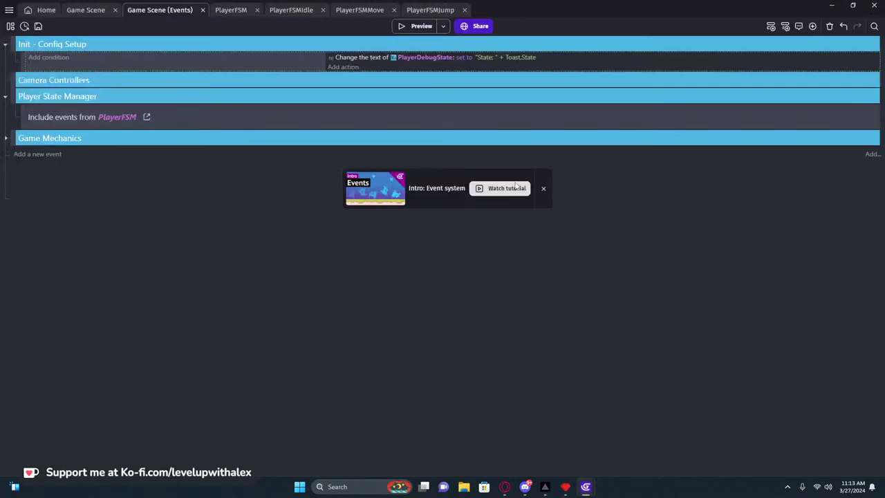
Preview the game and move the player left to check the state debug text, then close the preview.
click(418, 26)
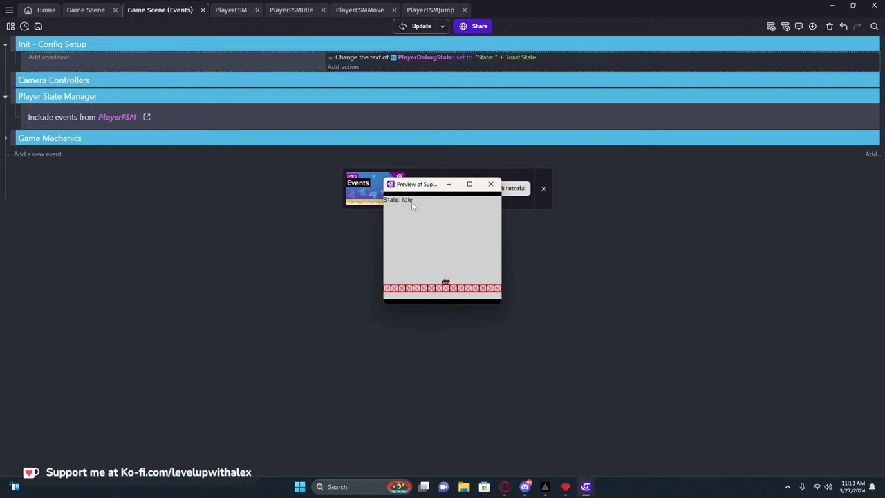
key(Left)
key(Left)
click(490, 184)
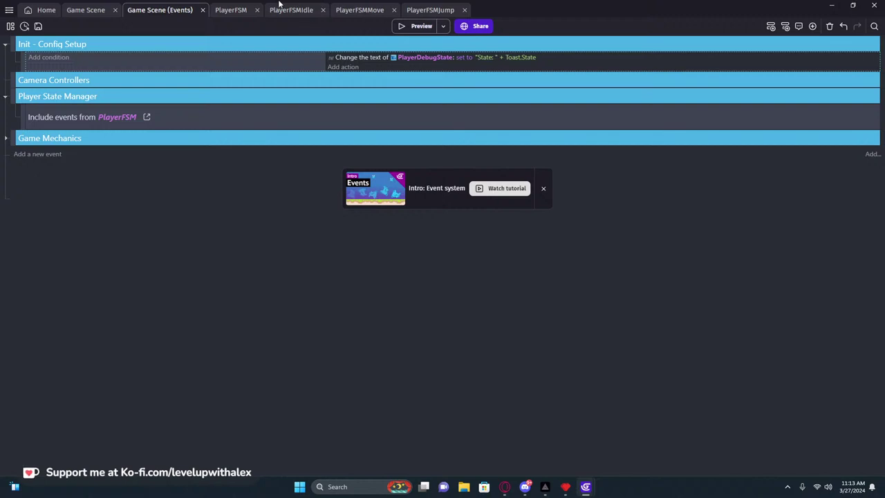
Copy the Jump State group from PlayerFSMMove into PlayerFSMIdle and nest it under Transitions, below Move State.
click(296, 10)
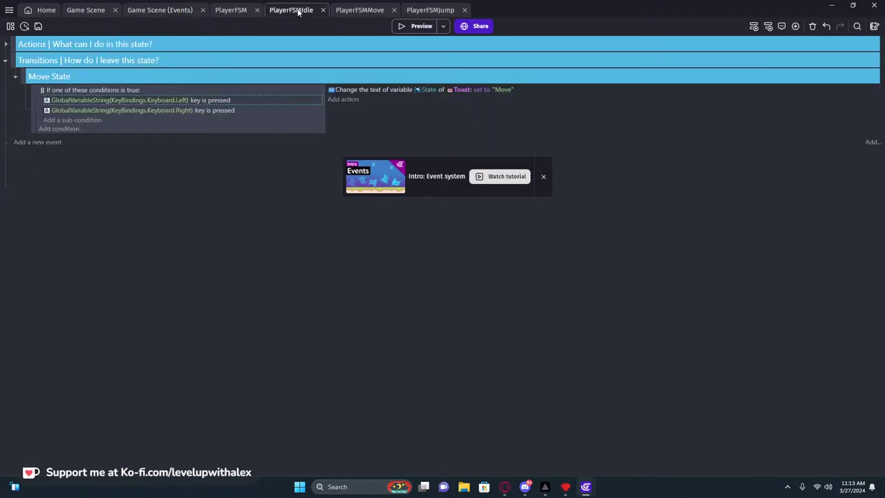
click(15, 77)
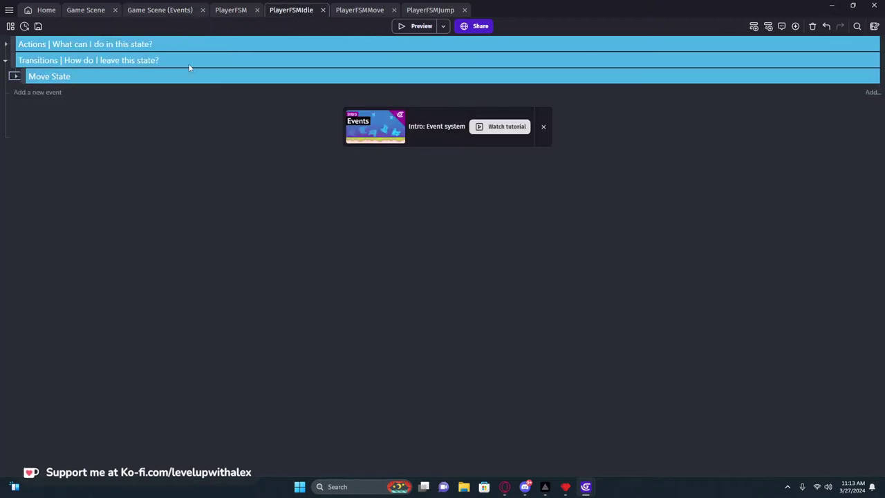
click(348, 11)
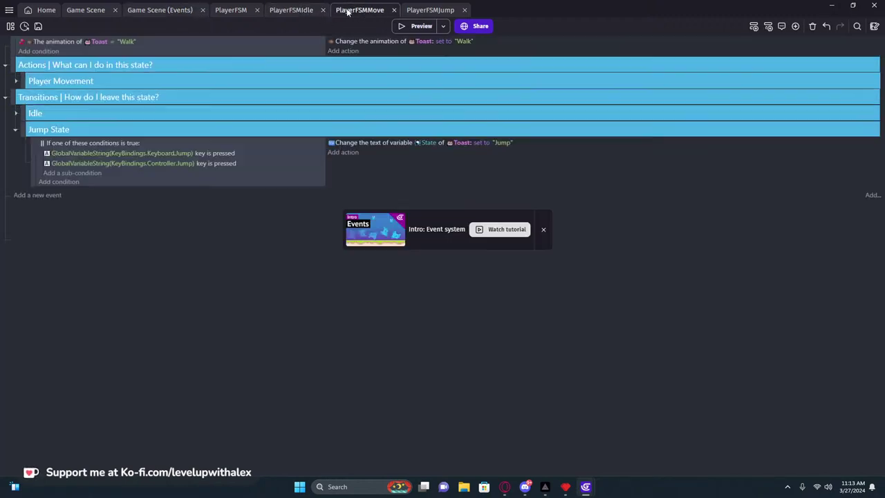
click(15, 129)
click(308, 11)
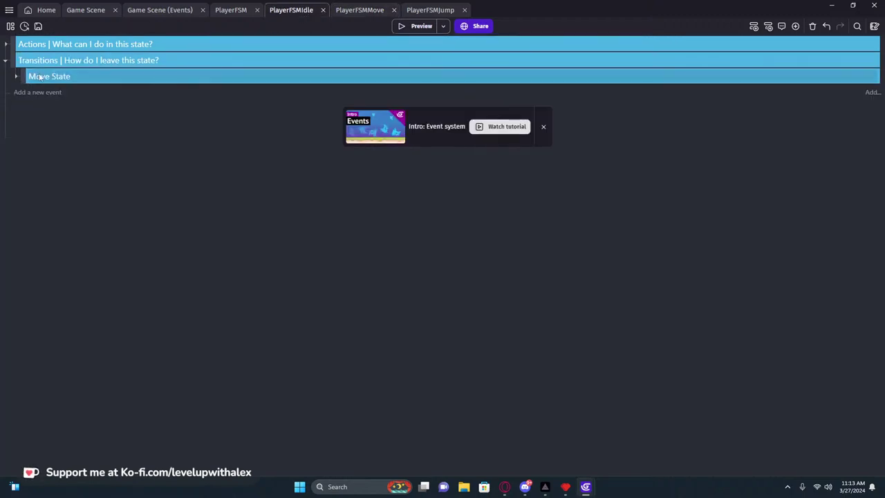
key(ctrl+v)
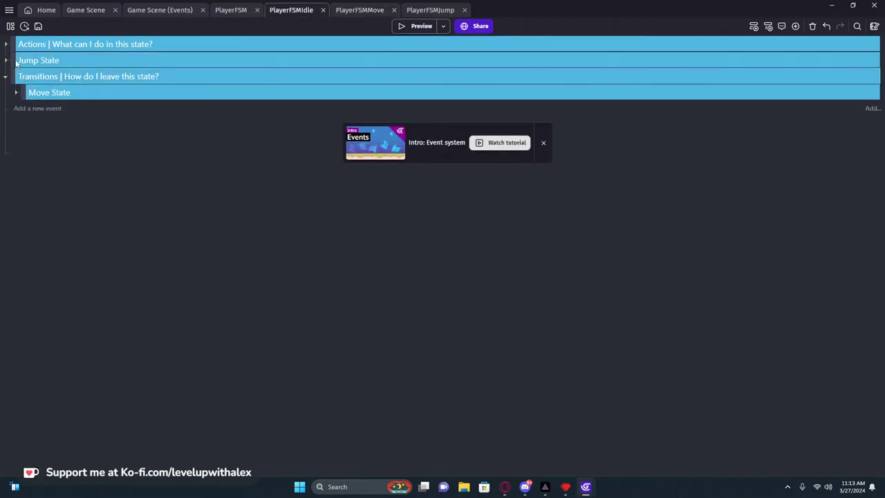
drag(18, 60, 24, 101)
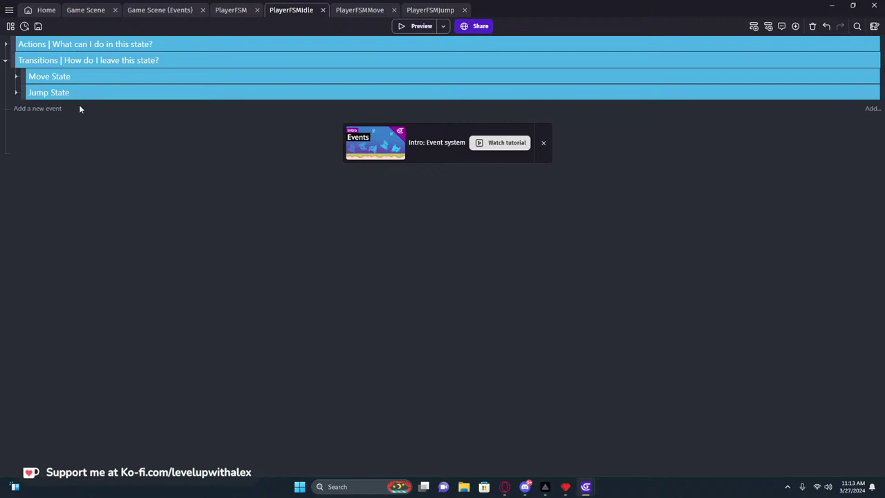
Test jumping from the idle state in an enlarged preview and close it.
click(418, 26)
click(470, 183)
key(space)
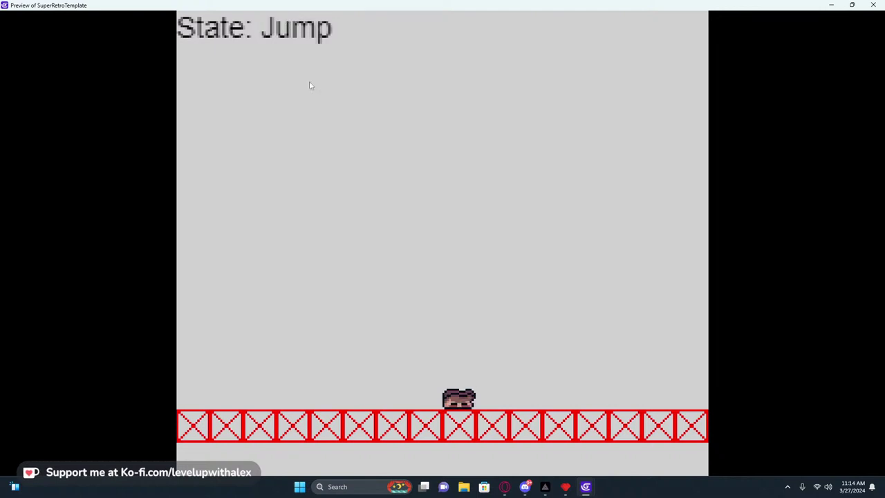
click(874, 6)
Remove the Trigger once condition from the jump event in PlayerFSMJump and test the jump in a preview.
click(429, 10)
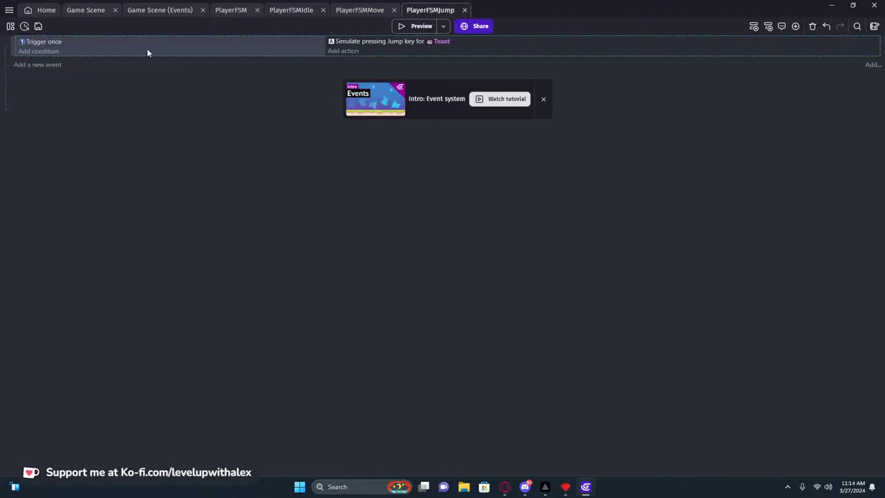
click(59, 41)
key(Delete)
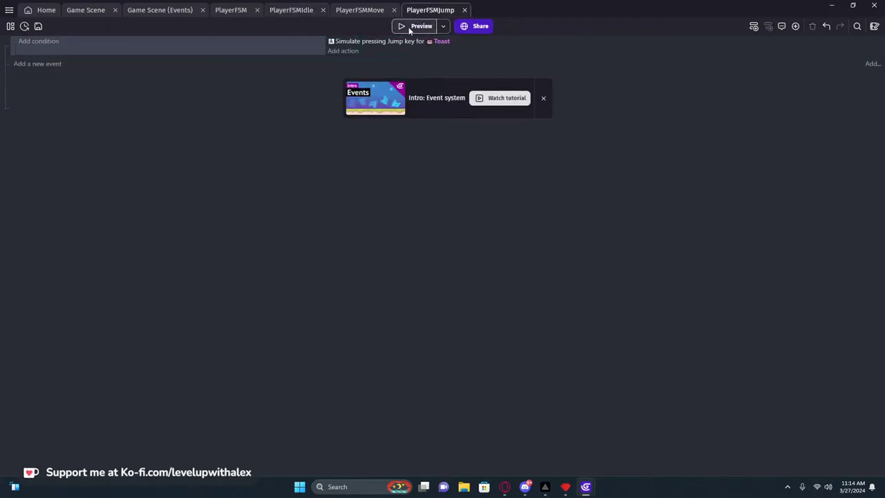
click(408, 26)
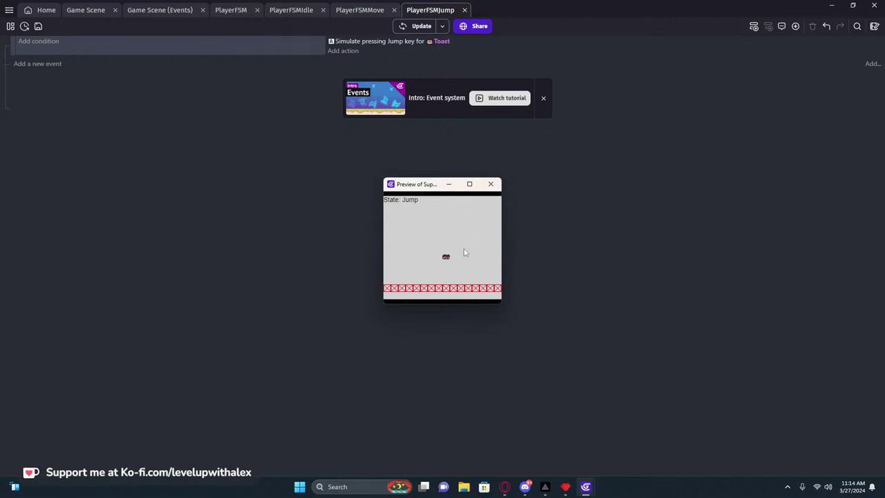
click(494, 182)
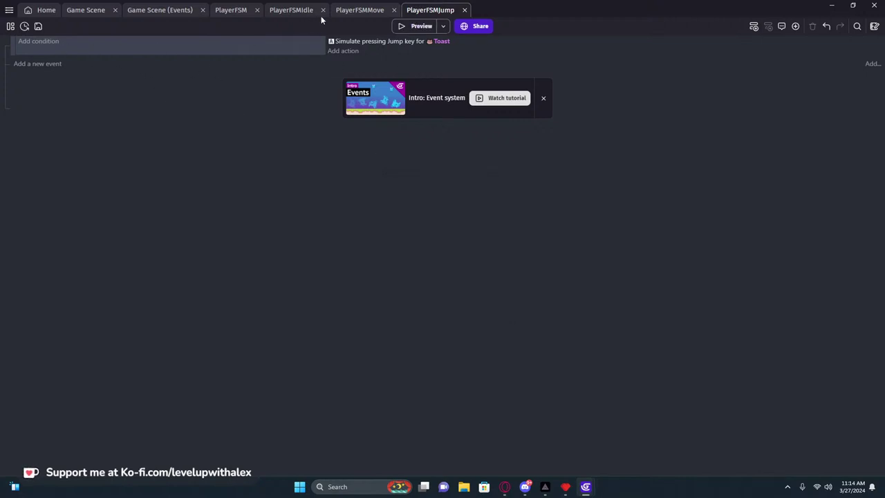
Add an empty event in PlayerFSMJump and paste a copy of PlayerFSMMove's Jump State group above it.
click(361, 10)
click(15, 130)
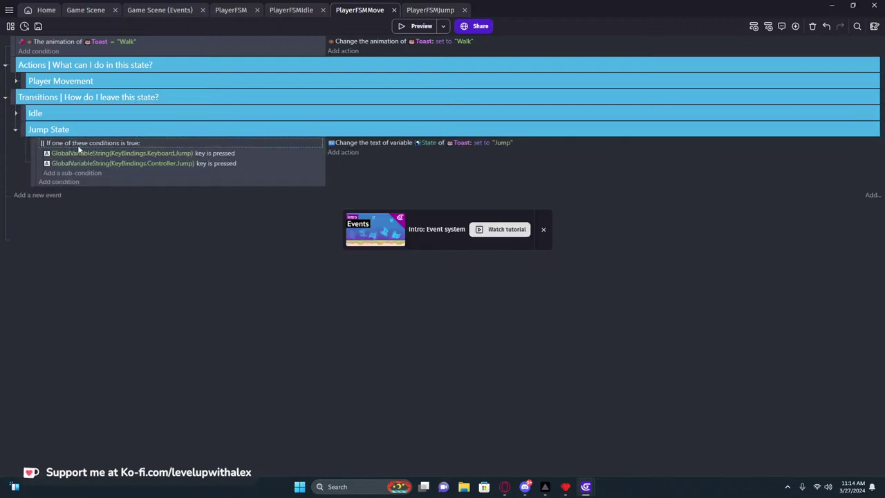
click(415, 12)
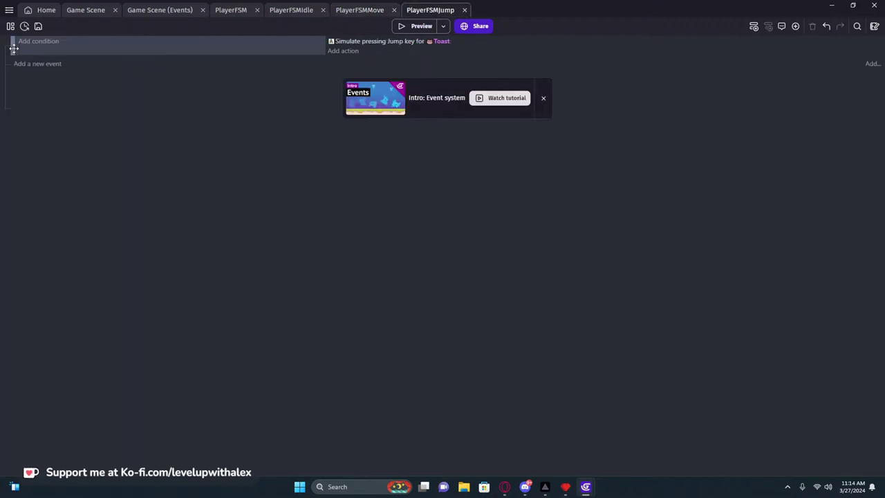
click(18, 64)
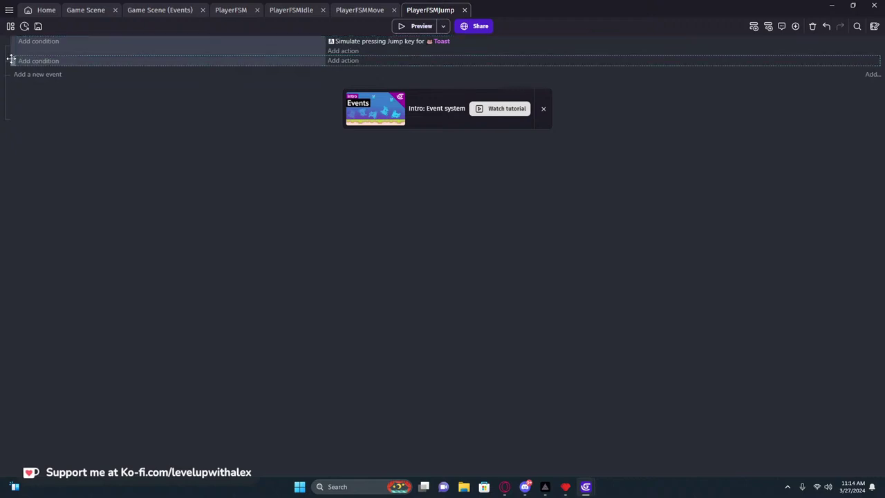
click(358, 14)
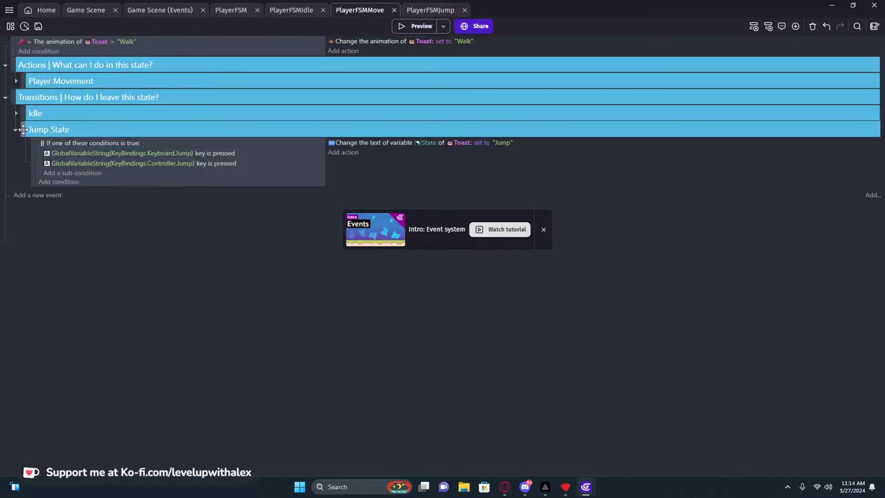
click(430, 12)
key(ctrl+v)
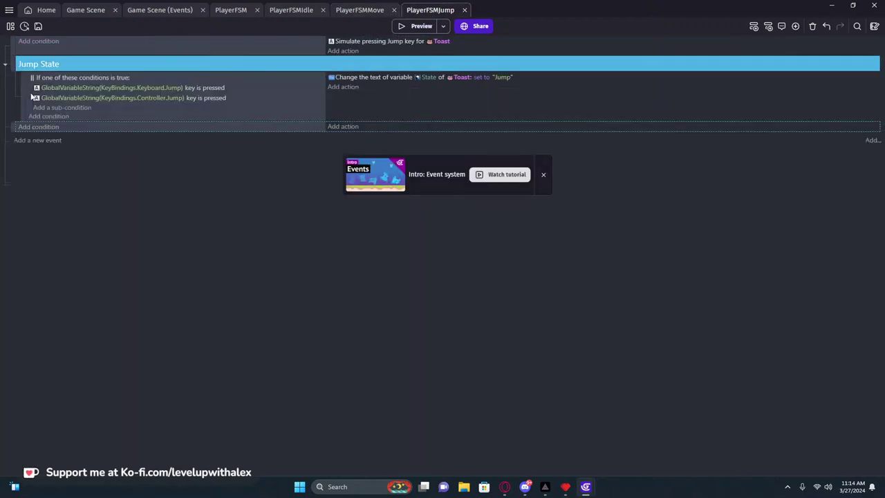
Rename the pasted Jump State group in PlayerFSMJump as Jump Action.
click(71, 63)
key(BackSpace)
key(BackSpace)
key(BackSpace)
key(BackSpace)
key(BackSpace)
key(BackSpace)
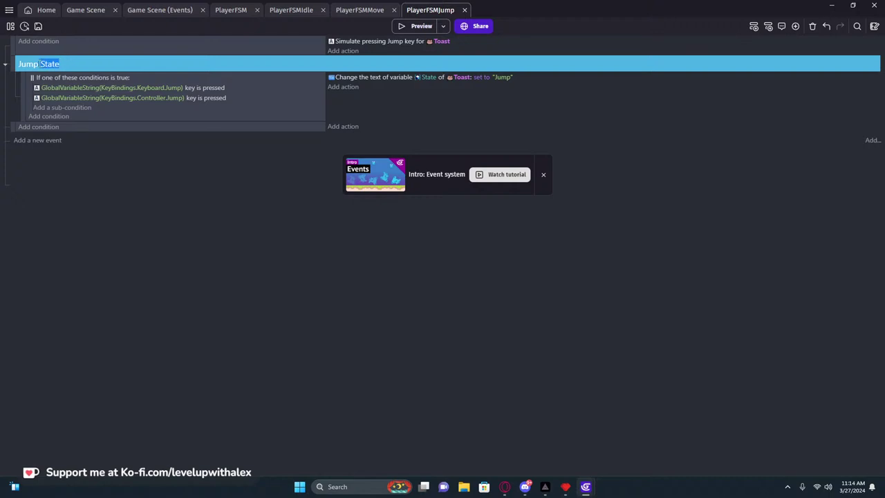
text(Action)
key(Return)
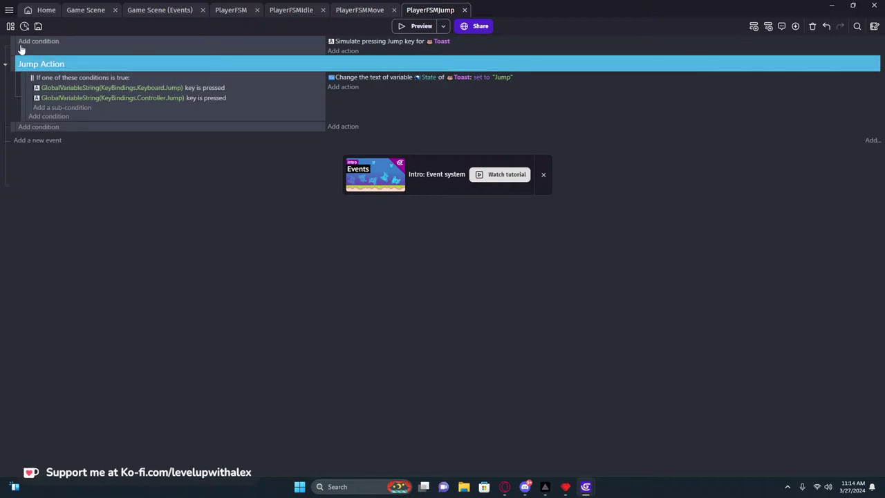
Move the Simulate pressing Jump key action for Toast into the Jump Action event and delete that event's change-State action.
drag(345, 52, 352, 74)
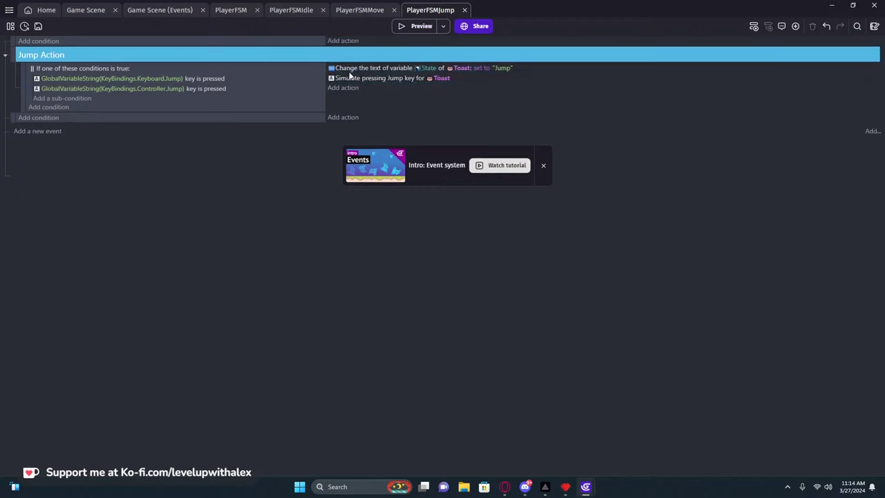
key(Delete)
click(305, 11)
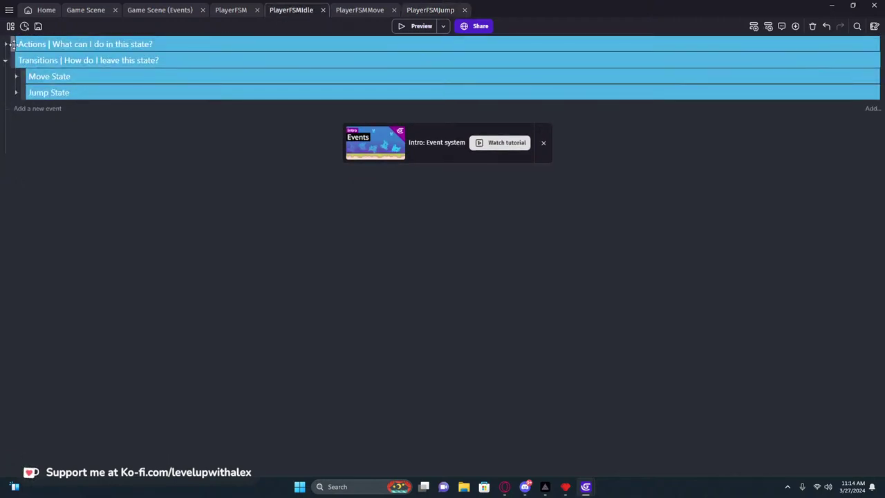
click(432, 11)
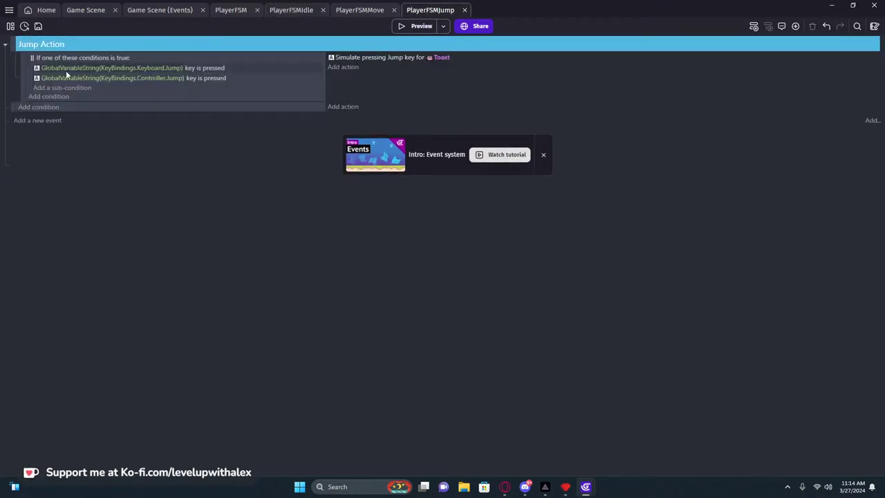
Delete the leftover empty event below Jump Action and test jumping in an enlarged preview.
click(14, 106)
key(Delete)
click(418, 26)
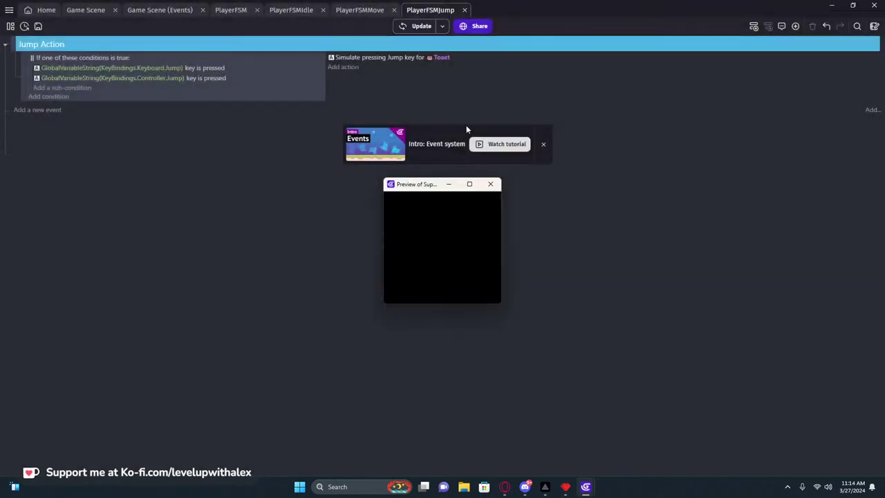
click(469, 184)
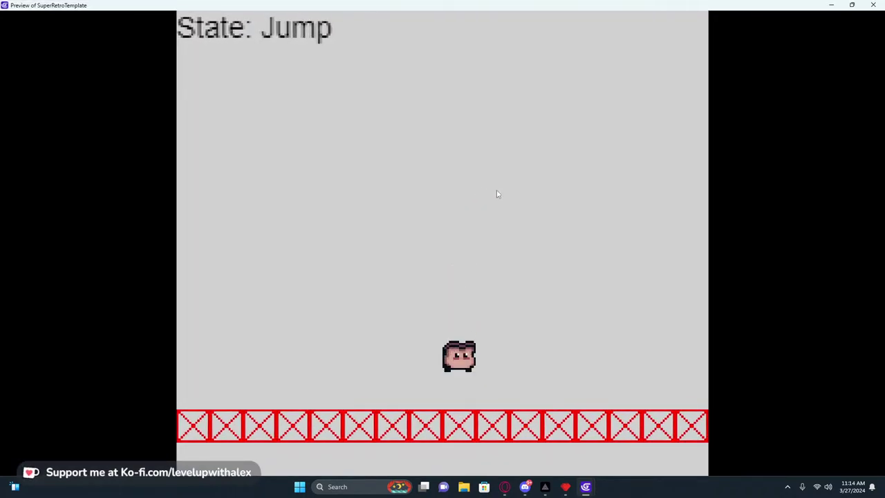
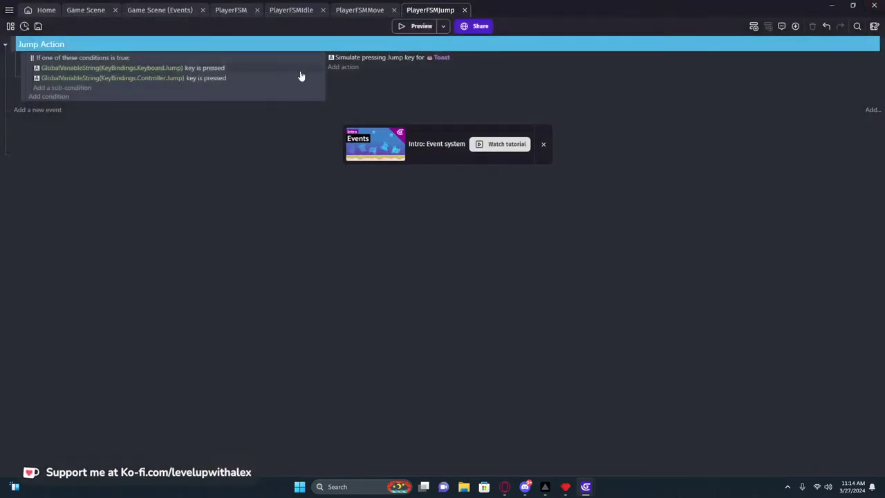
Copy the Transitions group from PlayerFSMMove into PlayerFSMJump and delete its Jump State subgroup, keeping Idle.
click(24, 97)
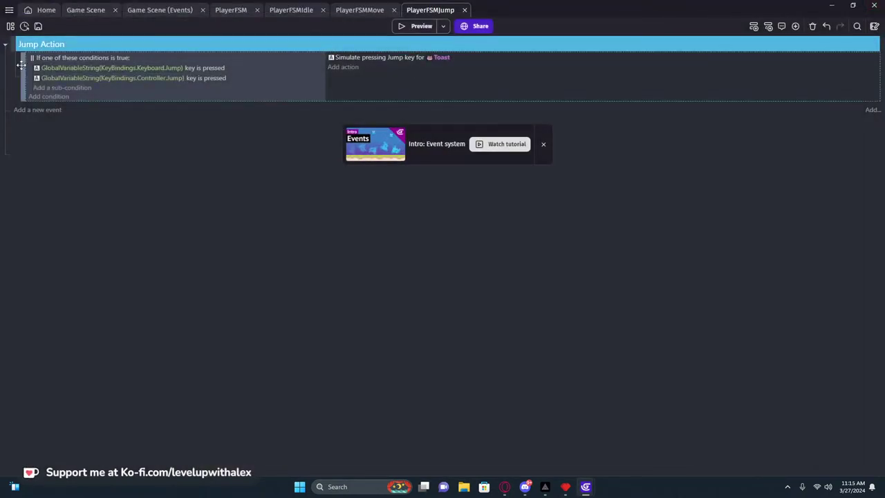
click(353, 10)
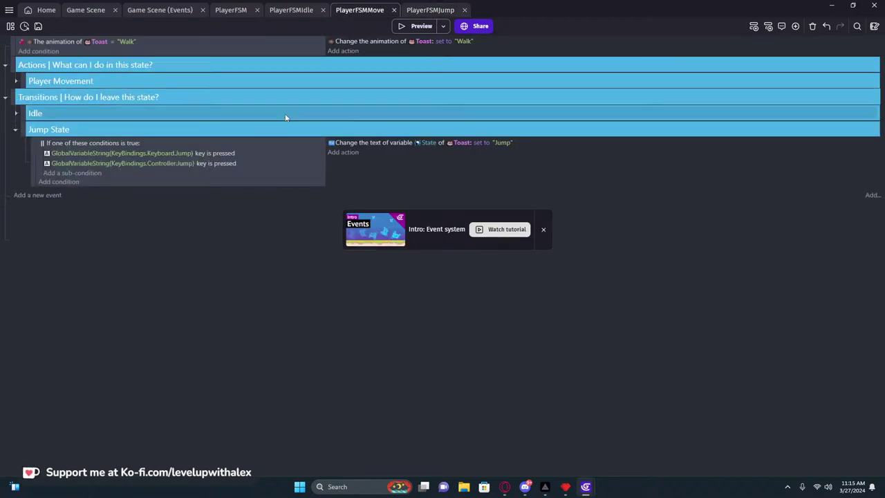
click(432, 10)
key(ctrl+v)
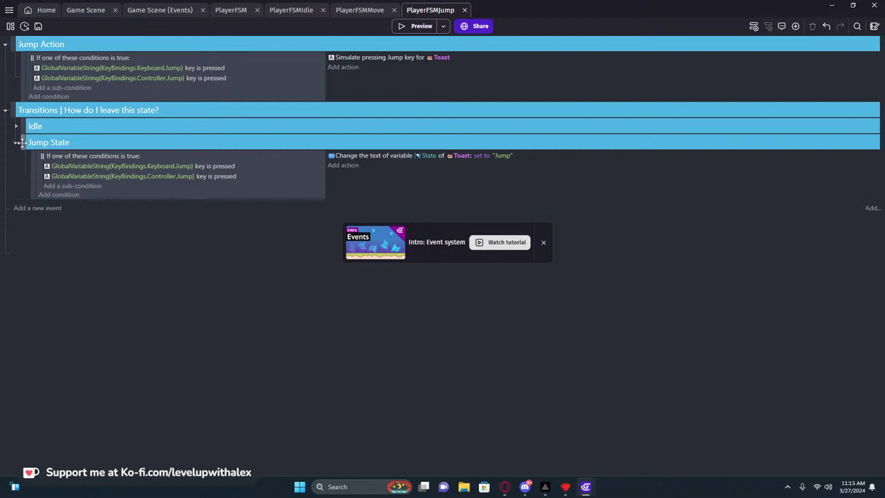
click(23, 142)
key(Delete)
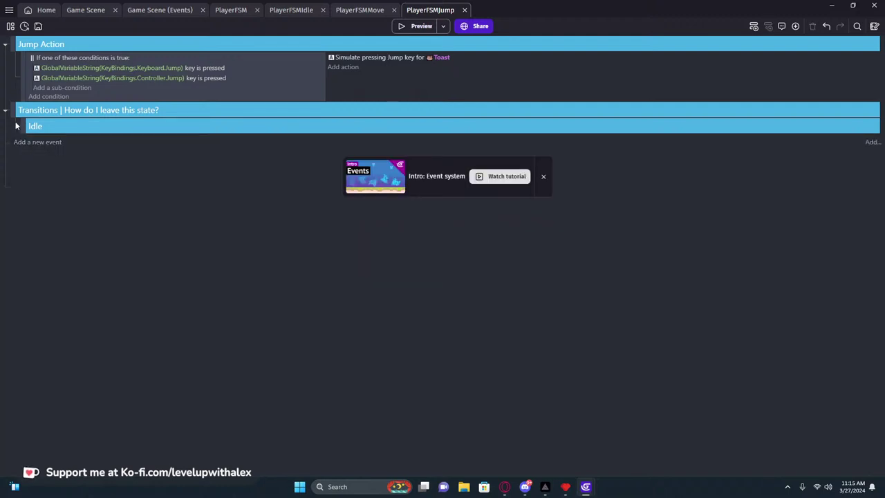
Preview the game to check the displayed player state, then close the preview.
click(16, 126)
click(16, 127)
click(423, 26)
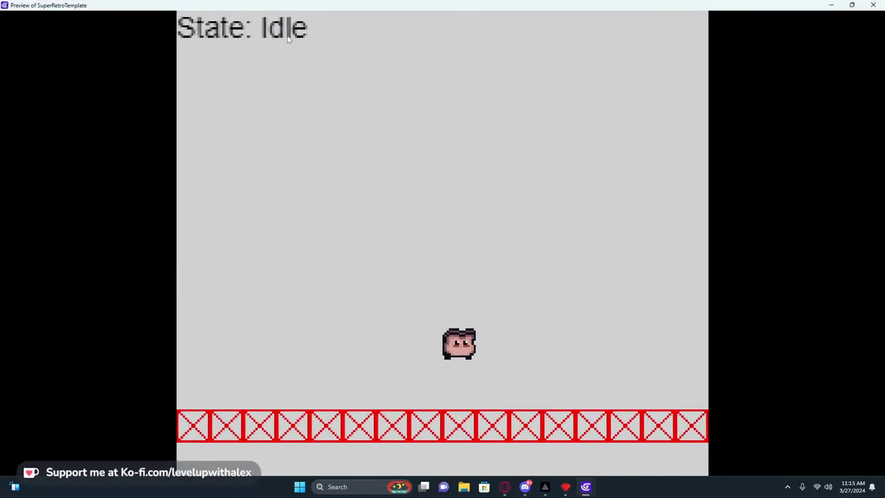
click(873, 5)
Expand the Idle transition in PlayerFSMJump and examine the keyboard and controller key expressions of the Jump Action event.
click(16, 126)
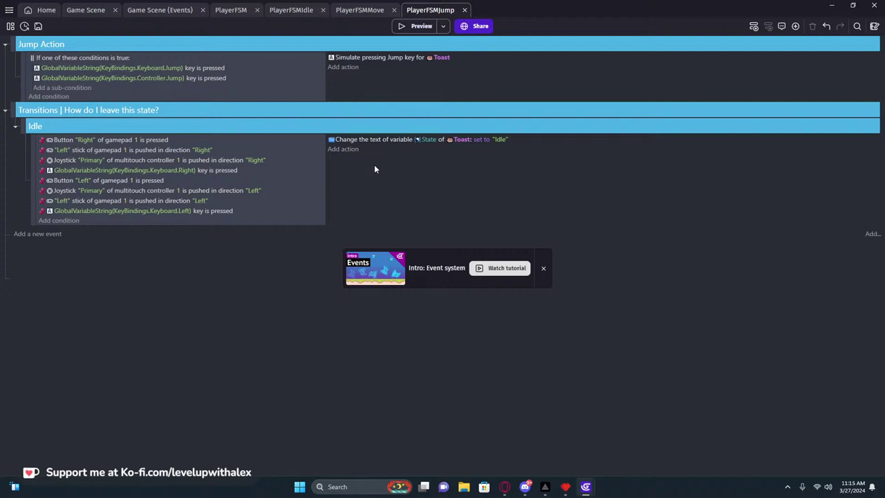
click(54, 68)
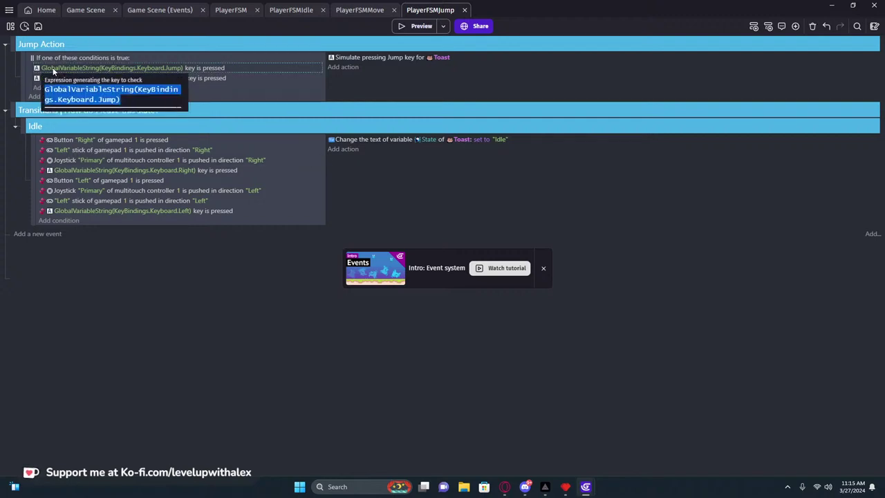
click(133, 68)
click(55, 78)
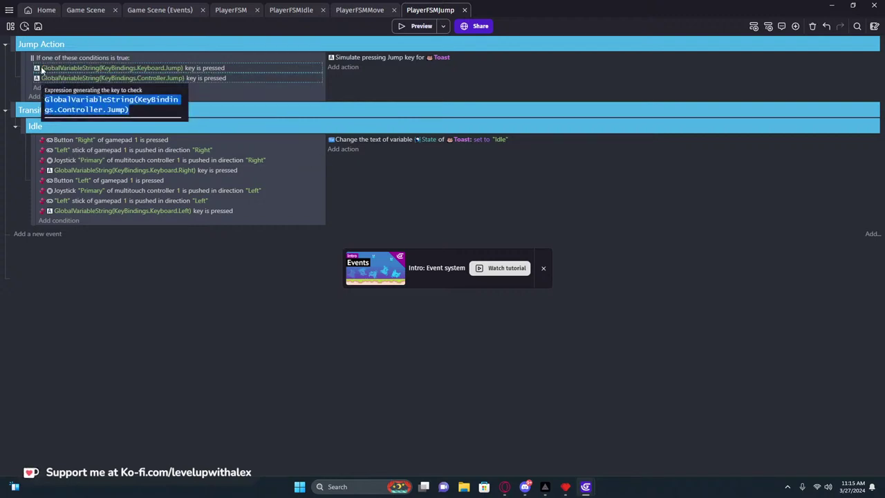
Reorder the Idle transition's conditions into Left/Right pairs: keyboard keys, gamepad buttons, gamepad stick directions and multitouch joystick directions.
drag(56, 171, 61, 141)
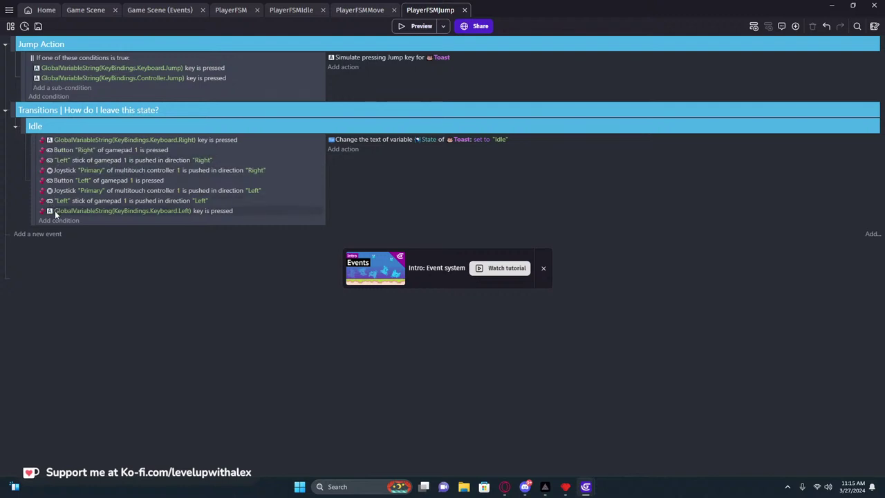
drag(55, 211, 57, 148)
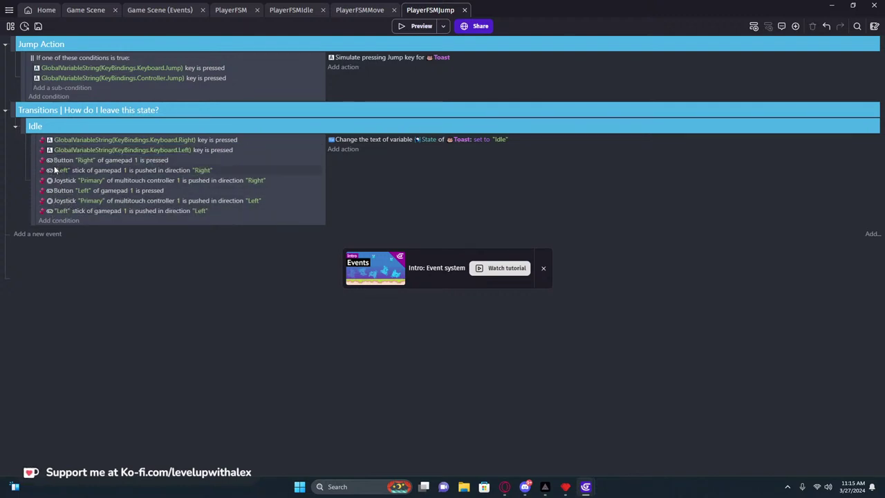
drag(58, 195, 59, 171)
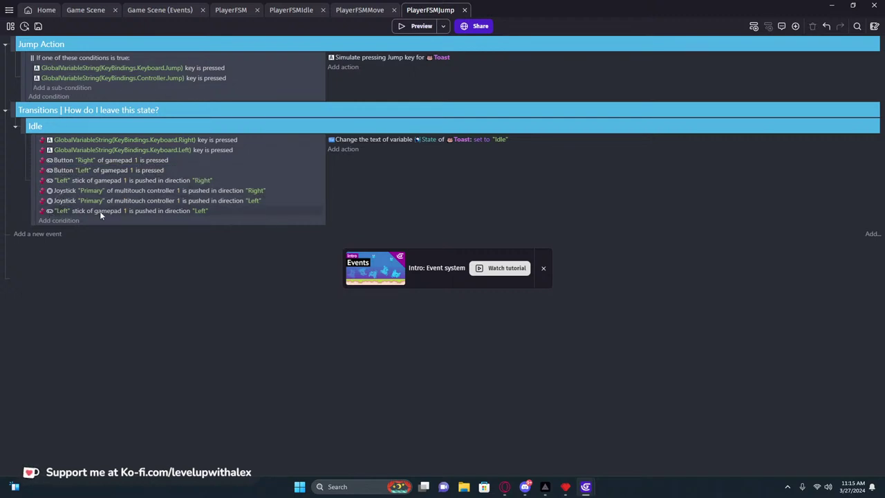
drag(100, 211, 97, 180)
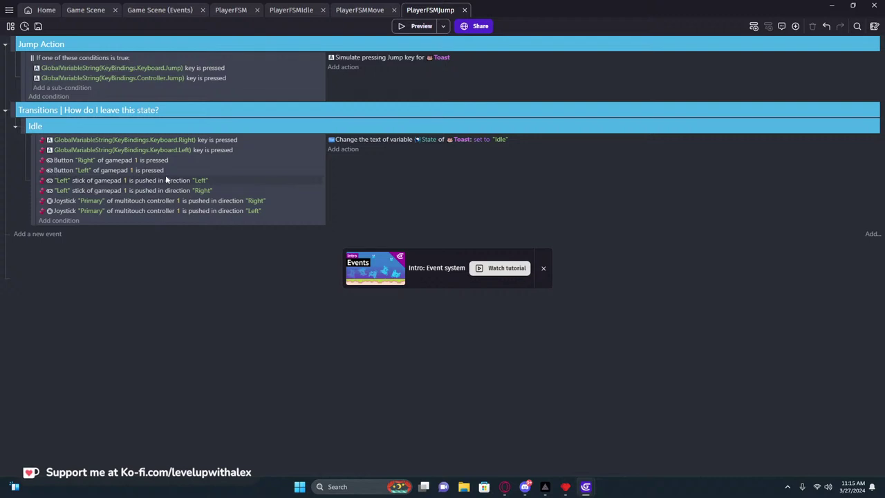
drag(93, 170, 93, 165)
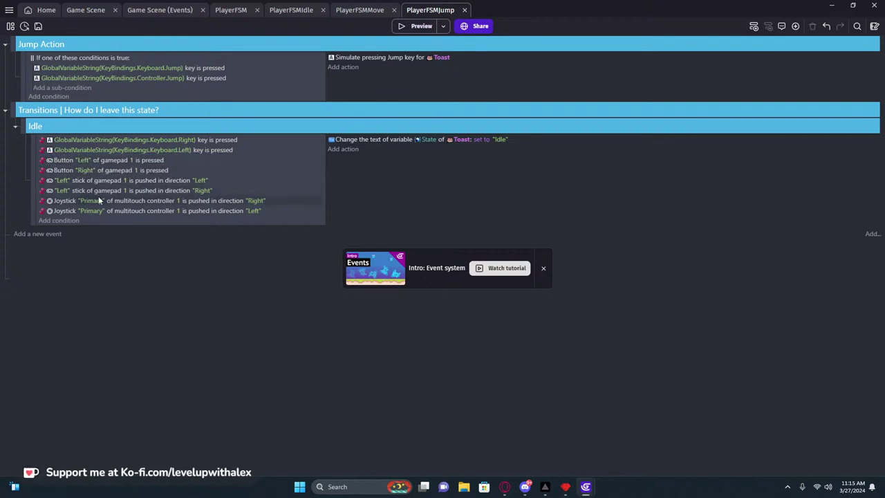
drag(98, 201, 115, 209)
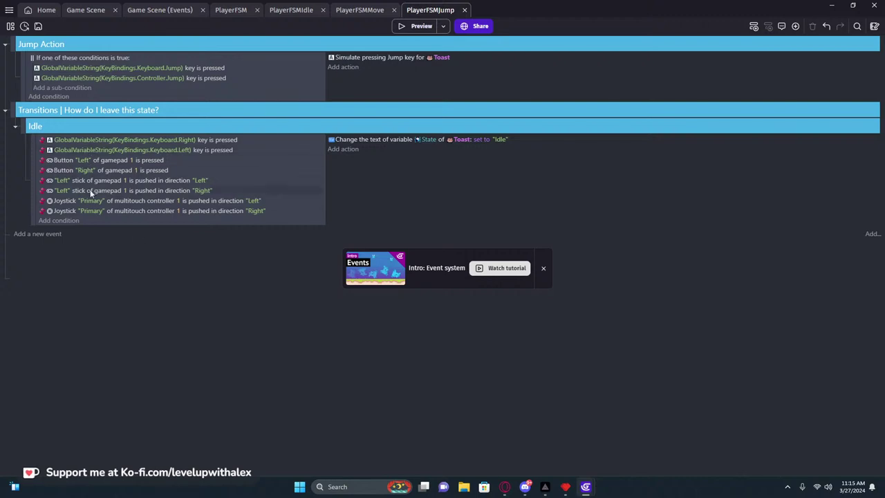
Test jumping several times in a preview while watching the state text, and close the preview.
click(414, 28)
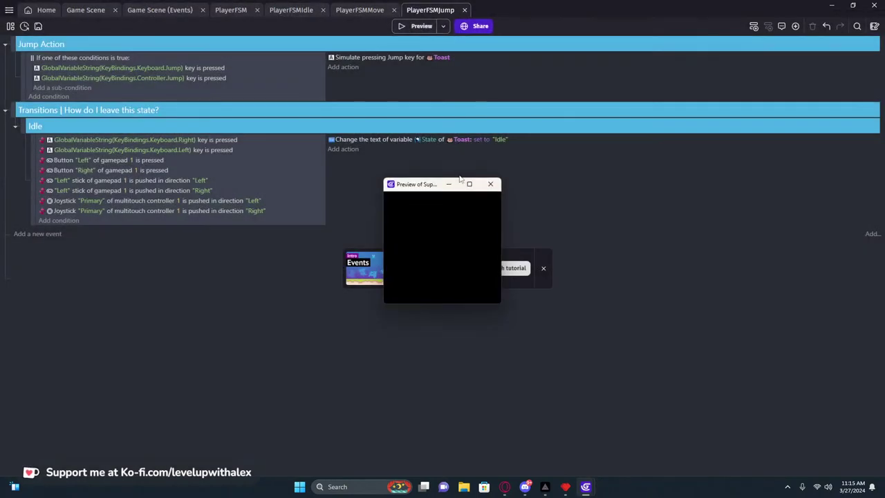
key(space)
key(space)
key(space)
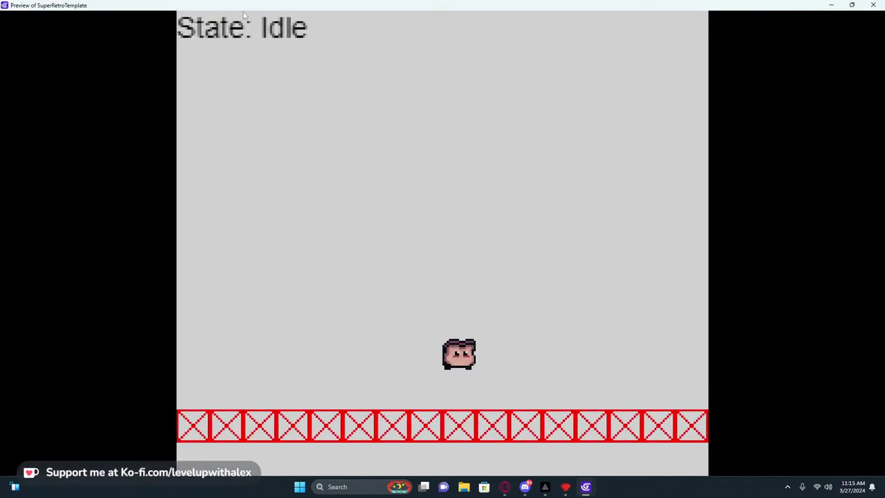
click(873, 5)
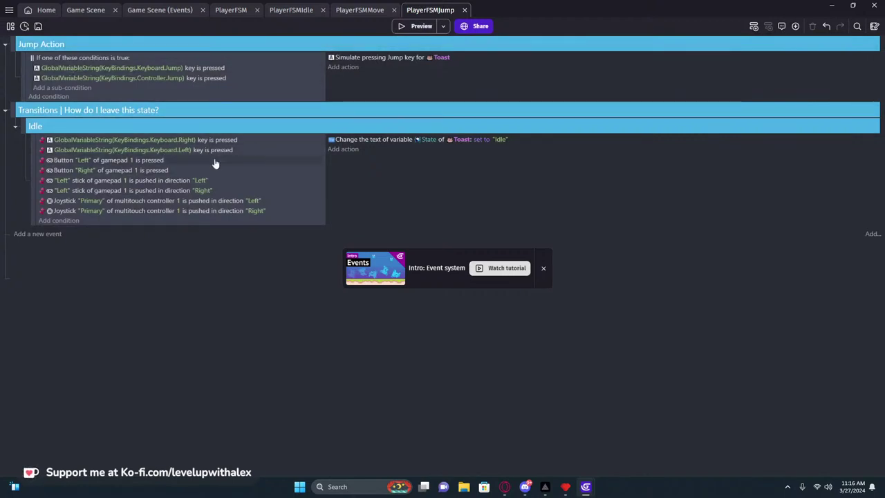
click(158, 149)
key(Delete)
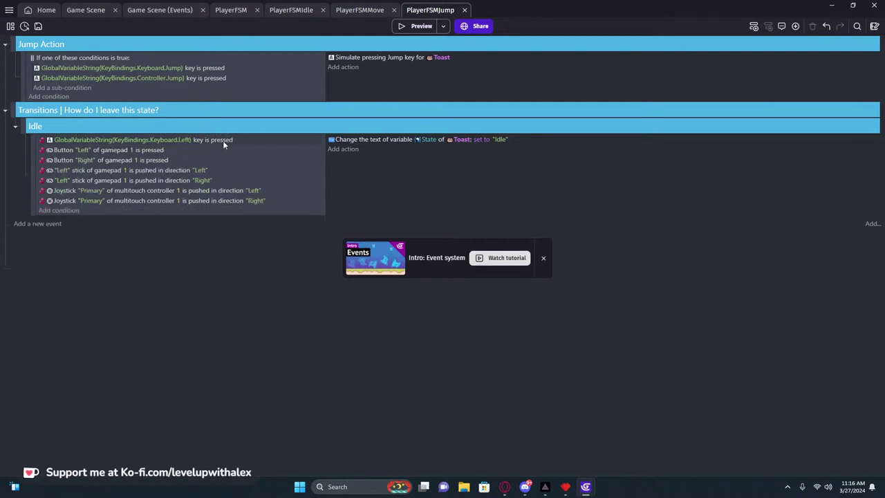
click(223, 140)
key(Delete)
key(Delete)
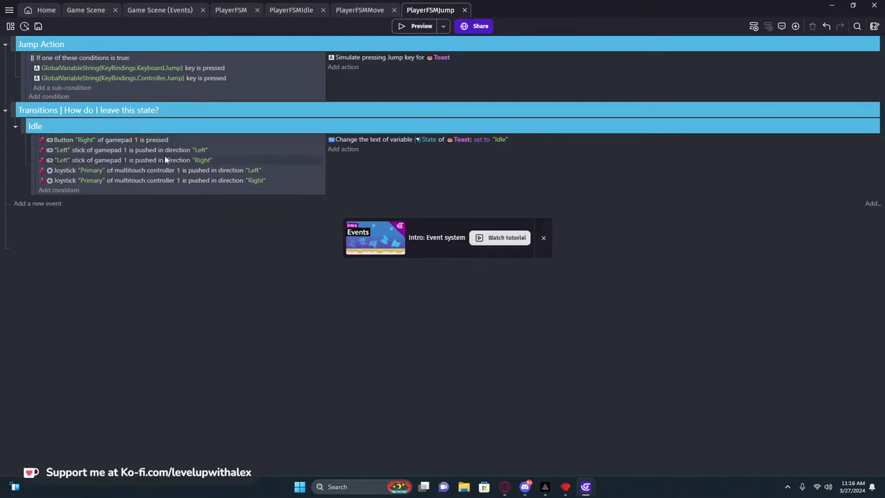
key(ctrl+z)
key(ctrl+z)
key(ctrl+z)
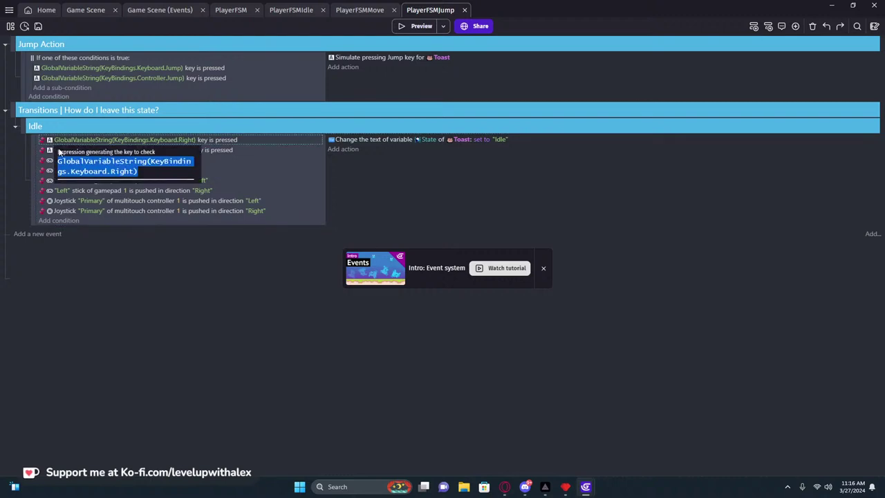
Check the transition groups in PlayerFSMIdle and expand the Idle transition in PlayerFSMMove to examine its conditions.
drag(49, 141, 197, 192)
click(365, 10)
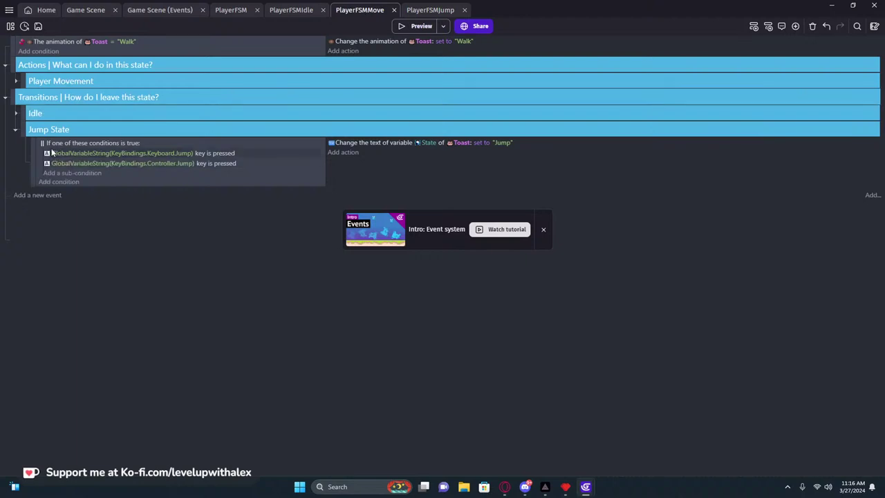
click(310, 10)
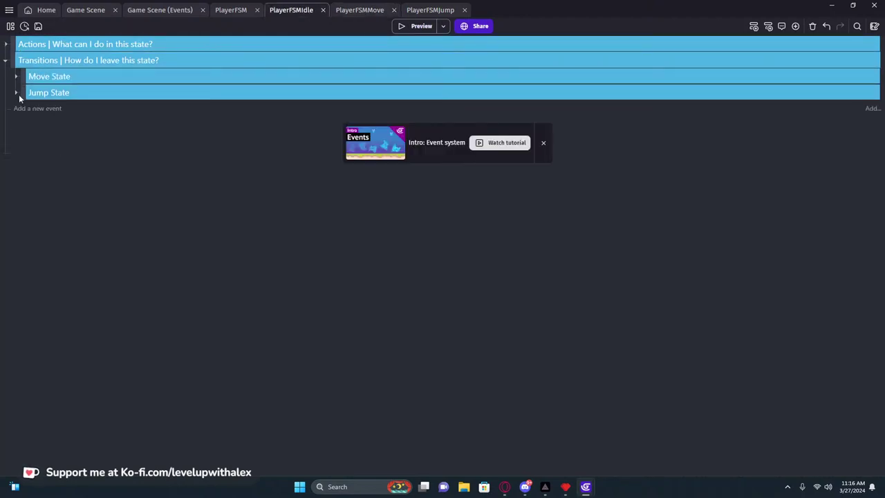
click(356, 9)
click(16, 113)
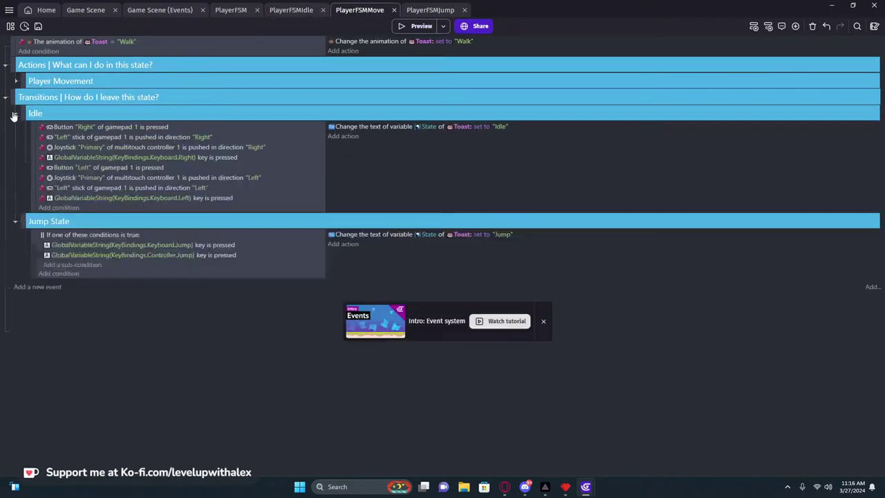
Delete the old movement input conditions from PlayerFSMMove's Idle transition, including all the Right-direction ones and the gamepad Left button.
key(Delete)
click(55, 128)
key(Delete)
click(55, 128)
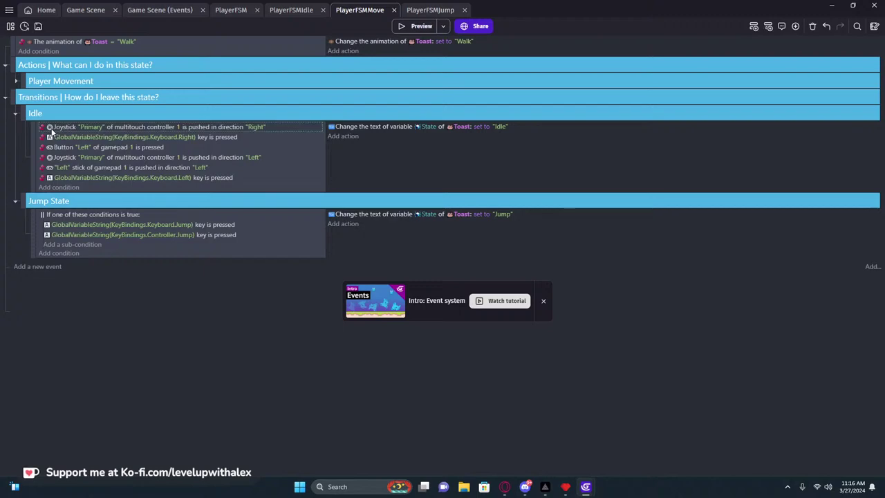
key(Delete)
double_click(52, 131)
key(Escape)
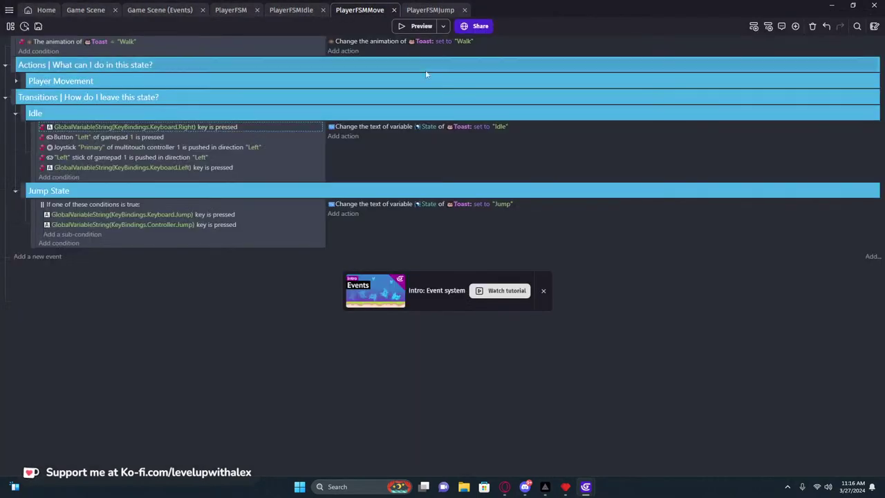
key(Delete)
click(241, 128)
key(Delete)
double_click(241, 127)
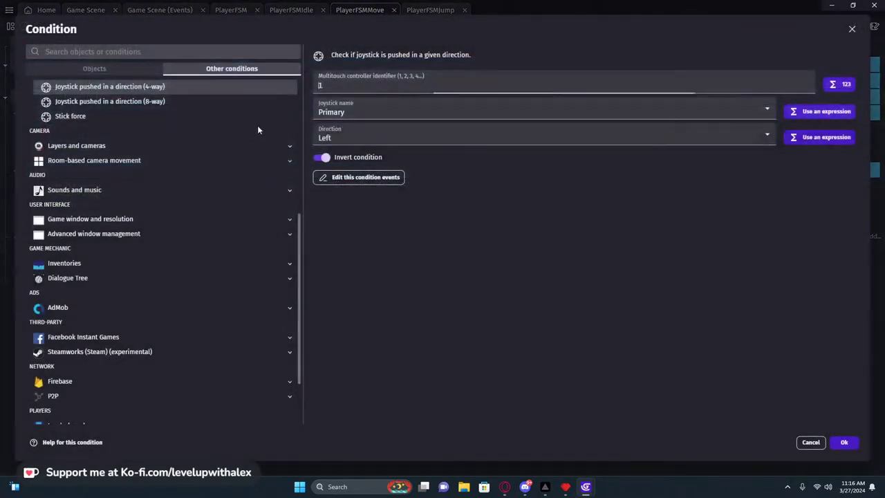
Try to remove the inverted joystick, gamepad stick and remaining input conditions from the Idle transition in PlayerFSMMove.
click(853, 29)
key(Delete)
double_click(290, 124)
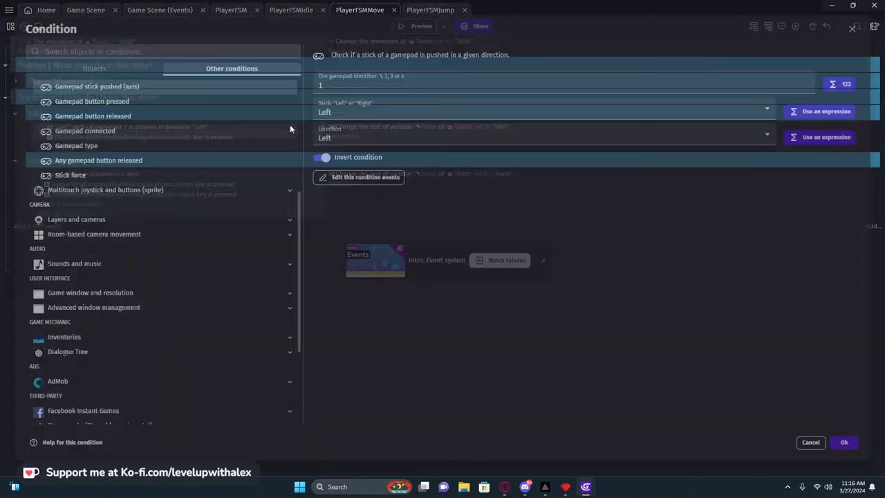
click(852, 29)
key(Delete)
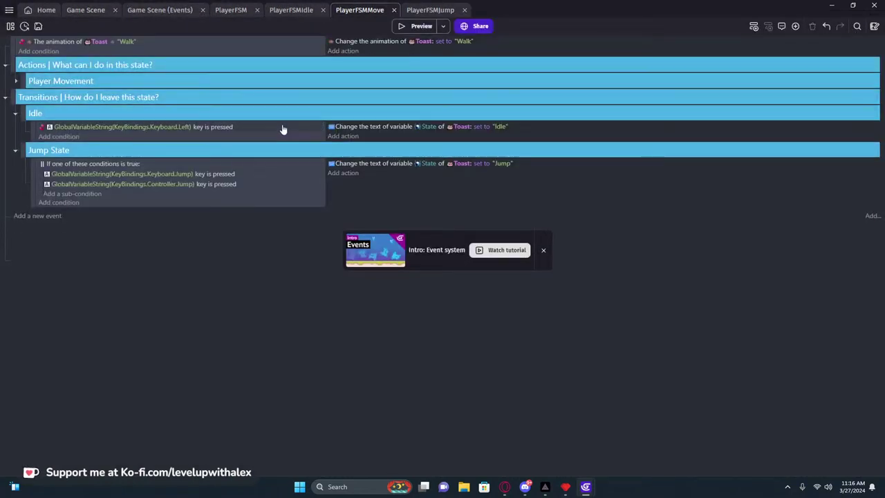
key(Delete)
Undo the condition deletions in the Idle transition of PlayerFSMMove until both Trigger-free joystick conditions and all key conditions are restored.
key(ctrl+z)
key(ctrl+z)
key(ctrl+z)
key(ctrl+z)
key(ctrl+z)
key(ctrl+z)
key(ctrl+z)
key(ctrl+z)
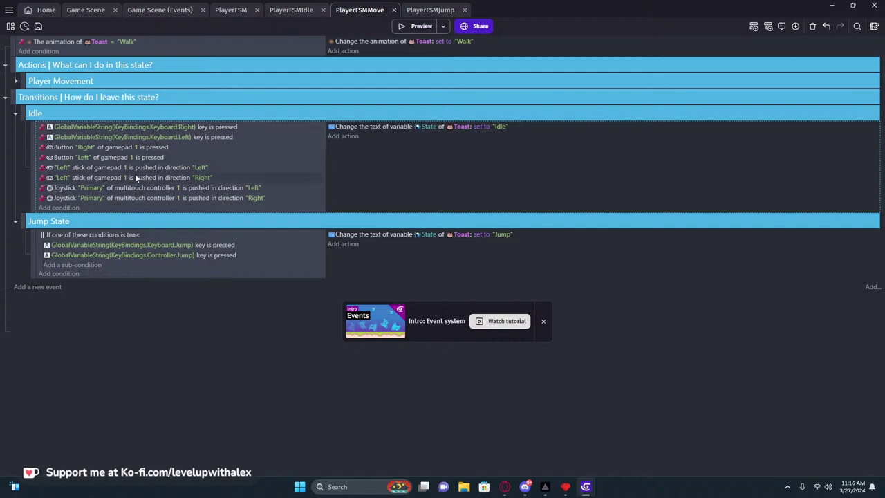
In PlayerFSMJump, add a sub-event under the Idle transition with the condition that Toast is on floor.
click(434, 9)
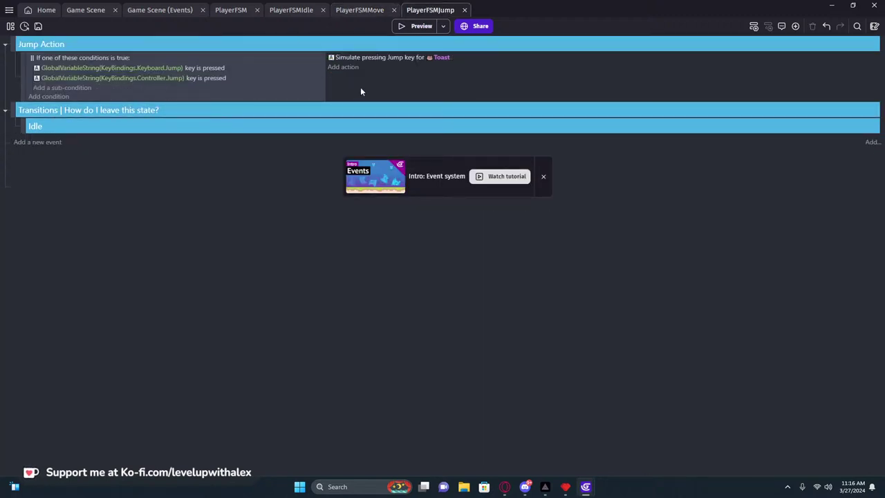
click(21, 127)
click(44, 142)
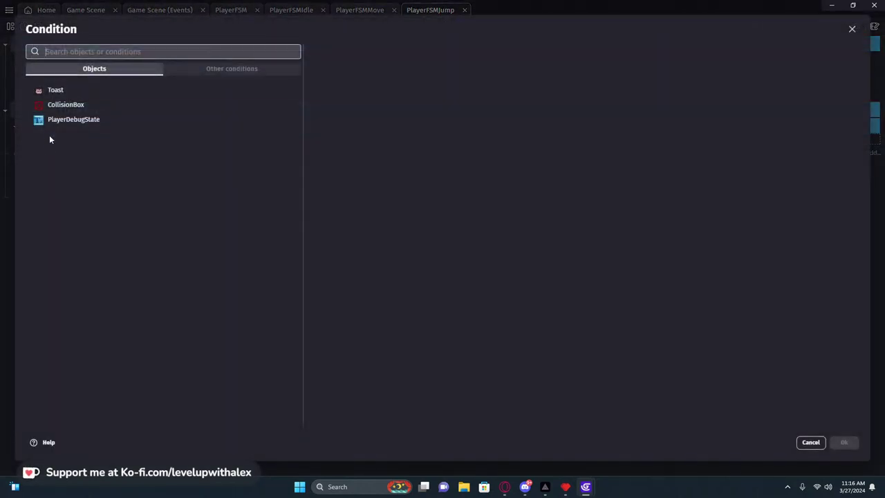
click(71, 94)
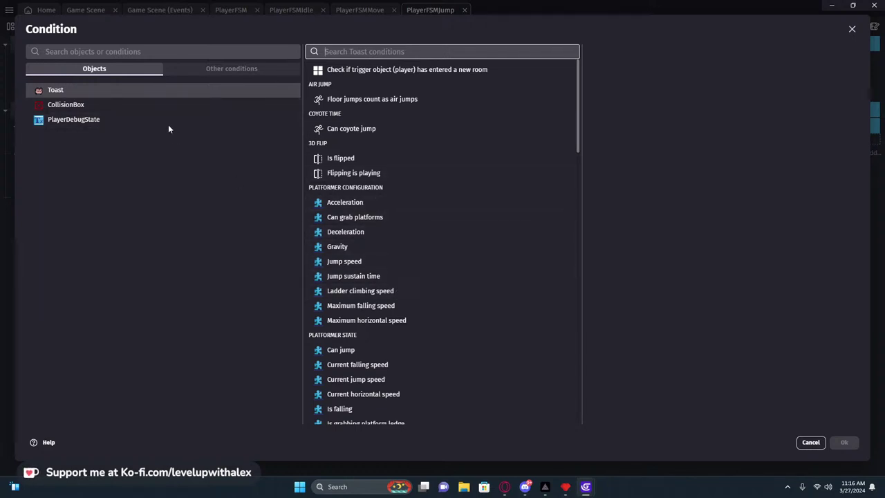
scroll(353, 342, down, 1)
scroll(360, 362, down, 1)
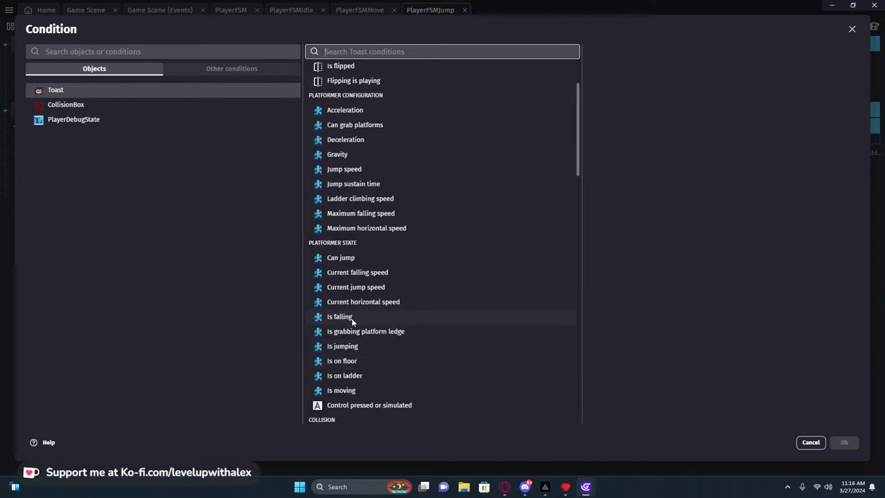
click(361, 361)
click(845, 443)
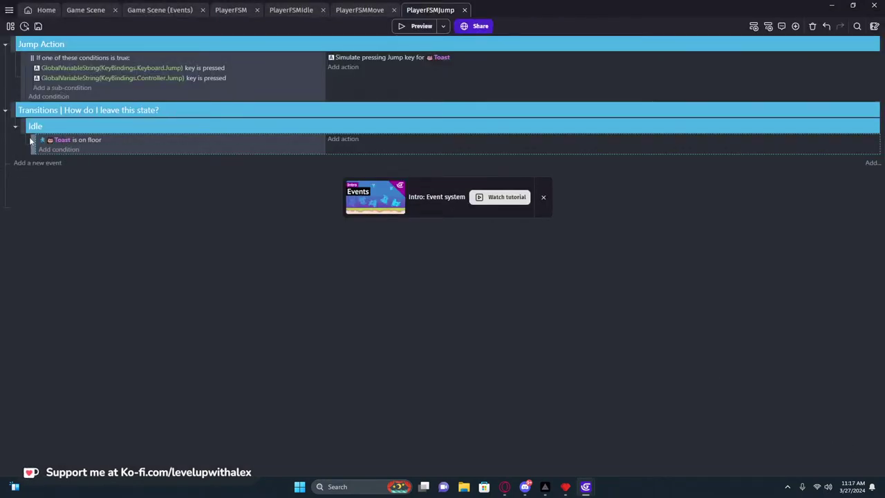
Copy the action that sets Toast's State variable to "Idle" from PlayerFSMMove into the on-floor event of PlayerFSMJump.
click(360, 10)
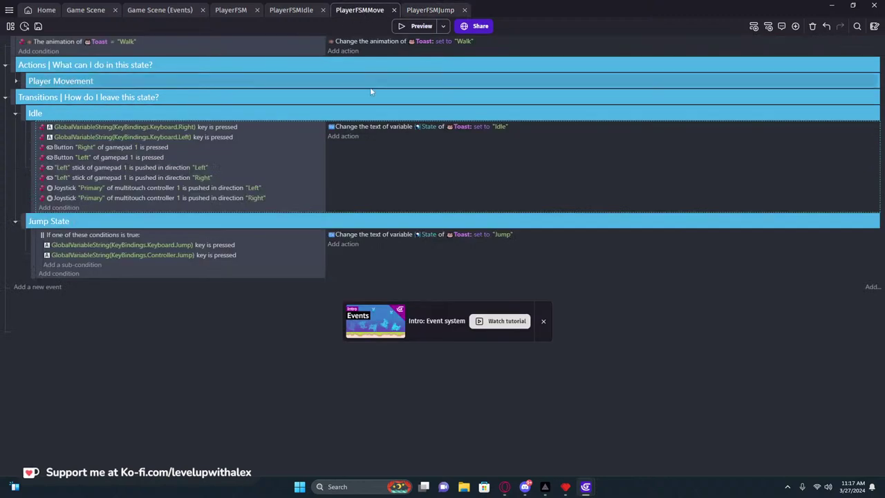
click(420, 11)
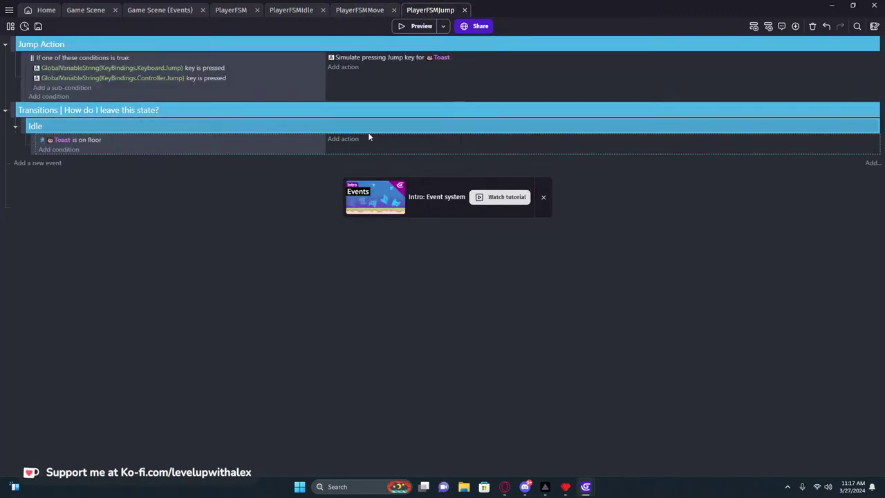
click(391, 144)
Preview the game and test the state changes by jumping and moving the player left and right.
click(421, 25)
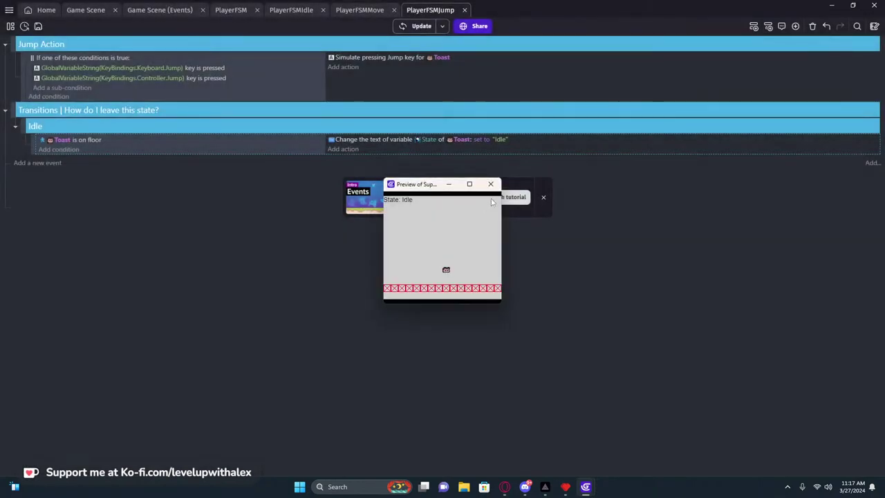
key(space)
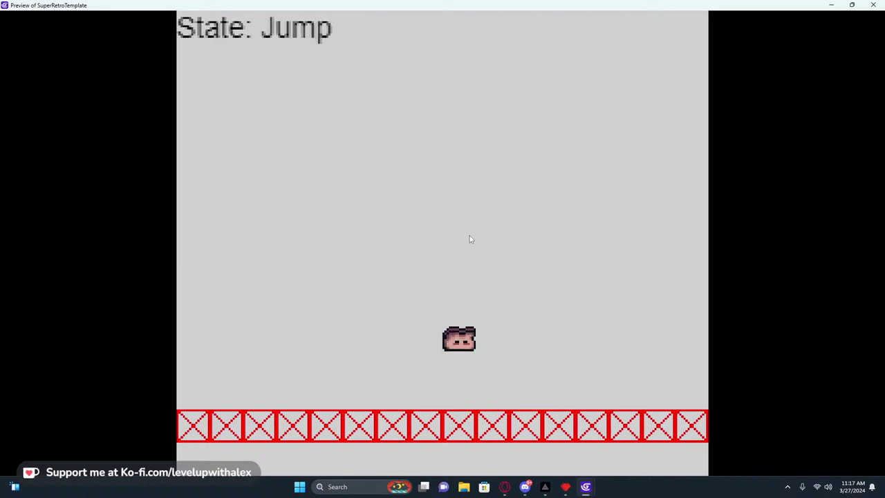
key(Left)
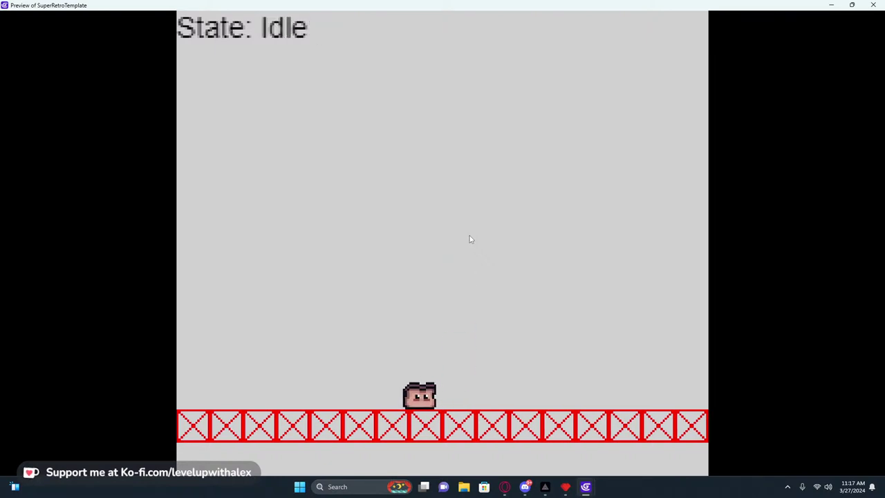
key(Right)
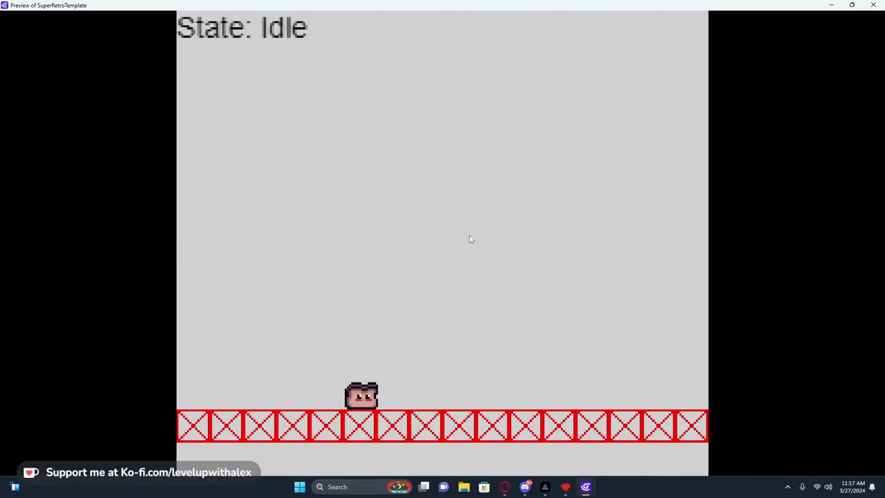
key(space)
key(Left)
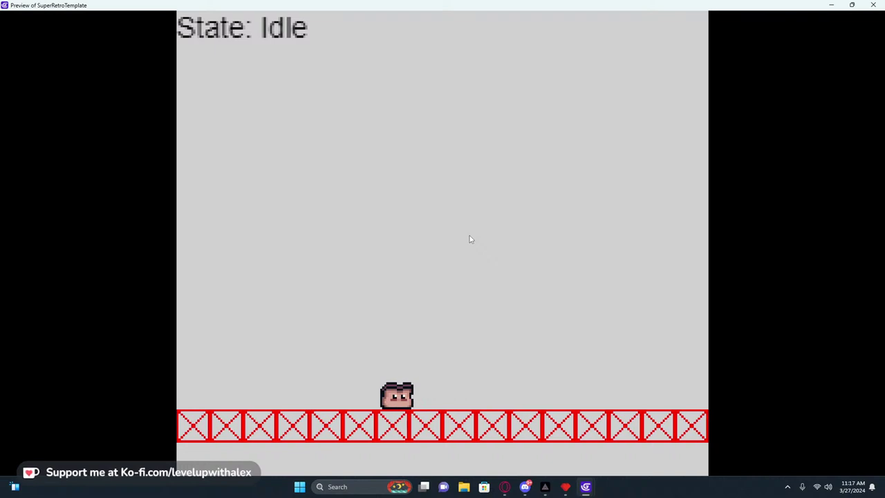
key(Right)
key(space)
key(space)
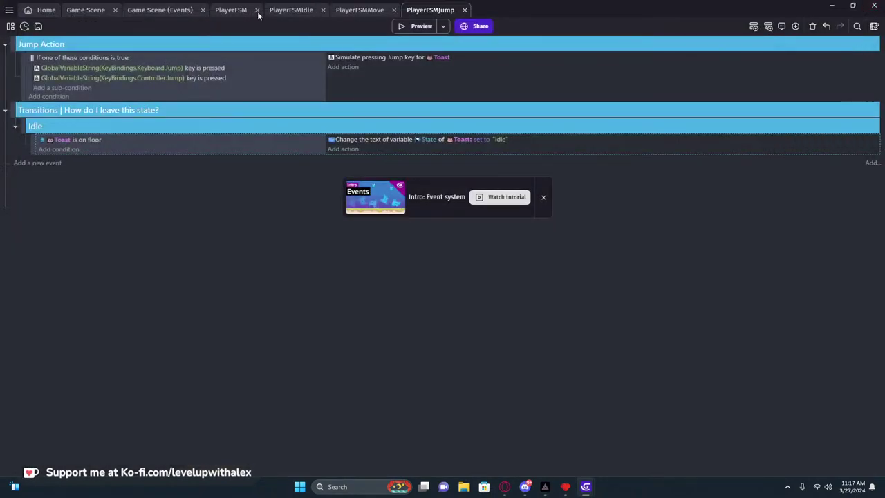
In PlayerFSMIdle, add a "Trigger once while true" condition to the Move State transition.
click(291, 11)
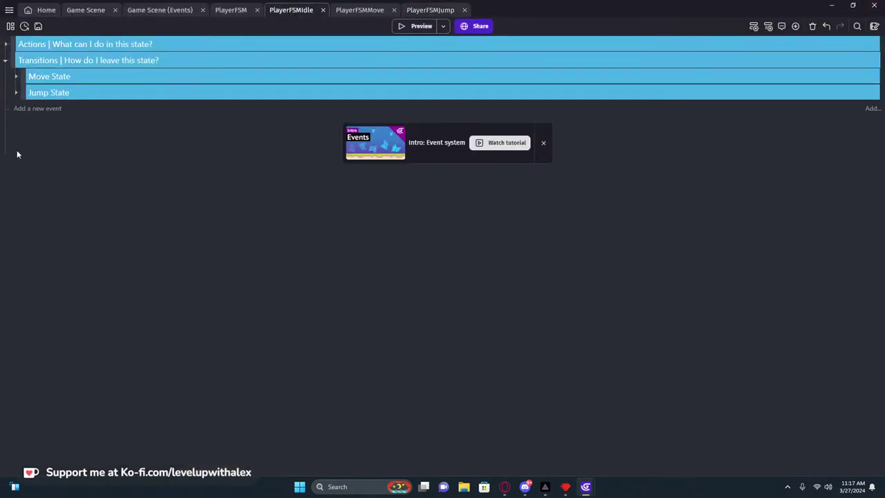
click(15, 77)
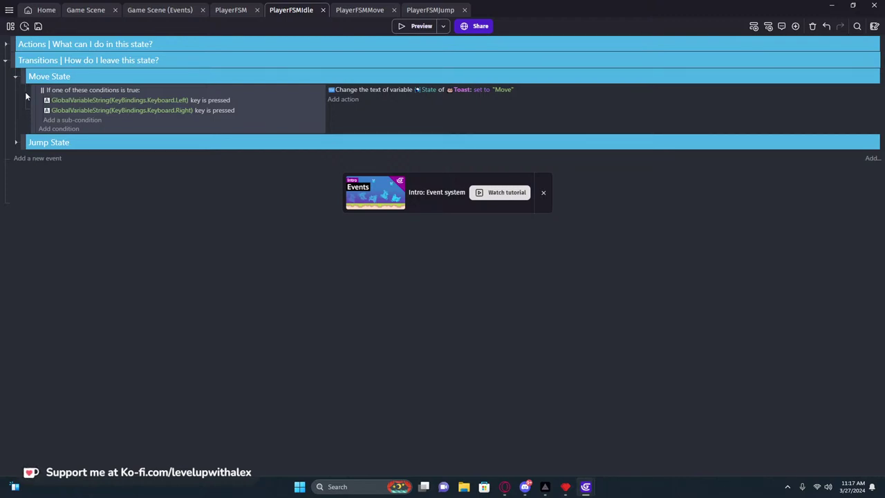
click(62, 128)
text(once)
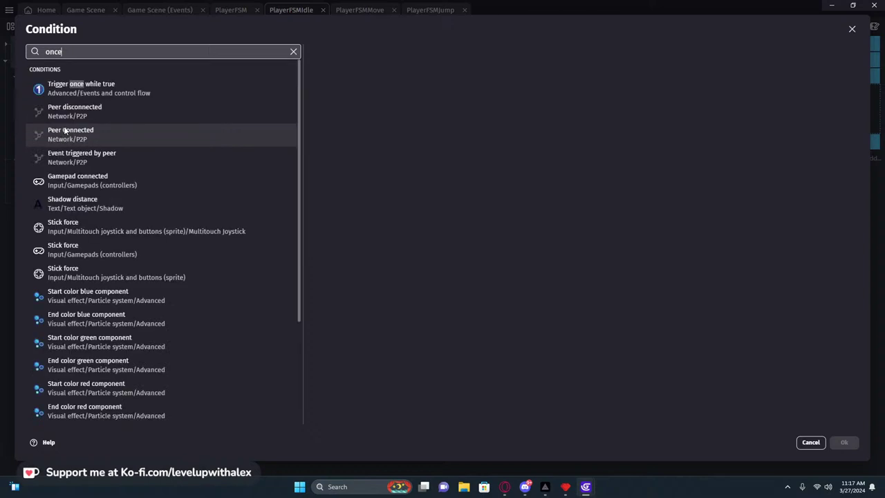
click(114, 86)
click(844, 442)
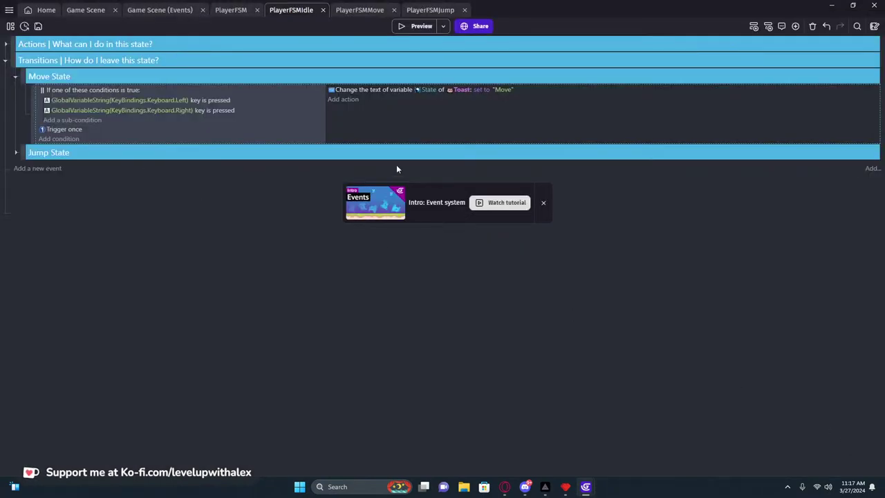
Copy the Trigger once condition into the Jump State transition of PlayerFSMIdle.
click(16, 152)
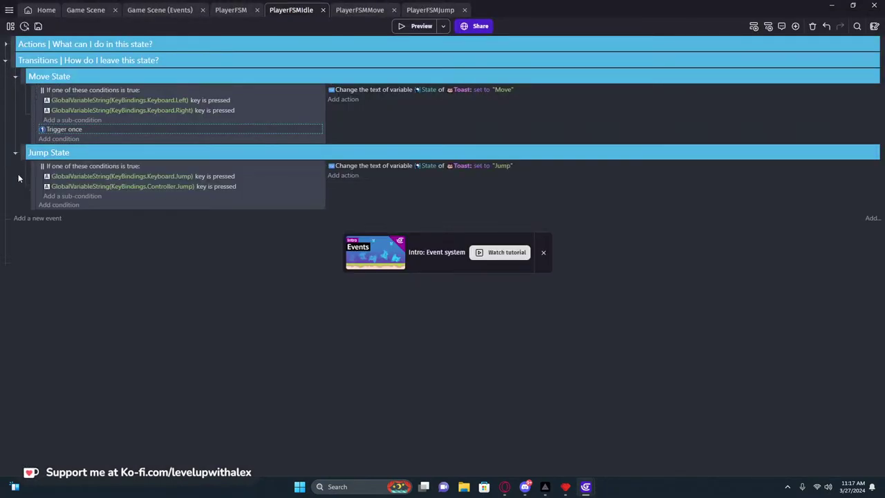
click(113, 210)
key(ctrl+v)
Paste the Trigger once condition into both the Idle and Jump State transitions of PlayerFSMMove.
click(359, 11)
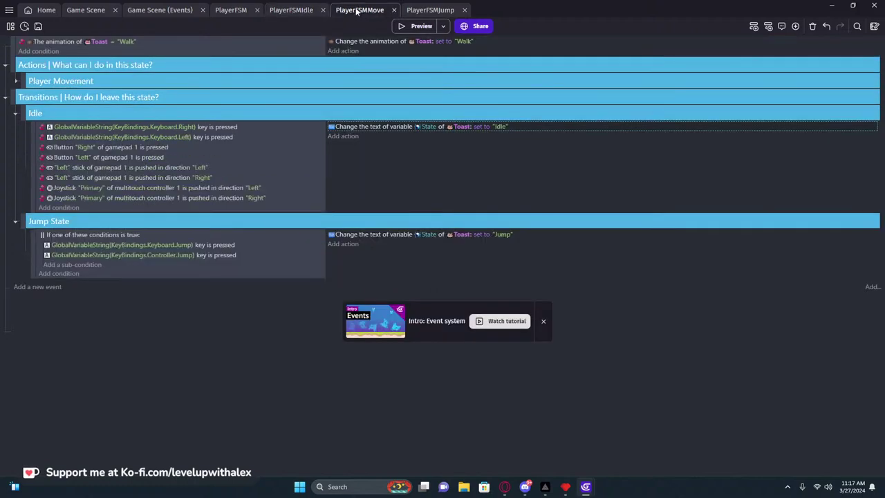
click(85, 215)
key(ctrl+v)
click(114, 289)
key(ctrl+v)
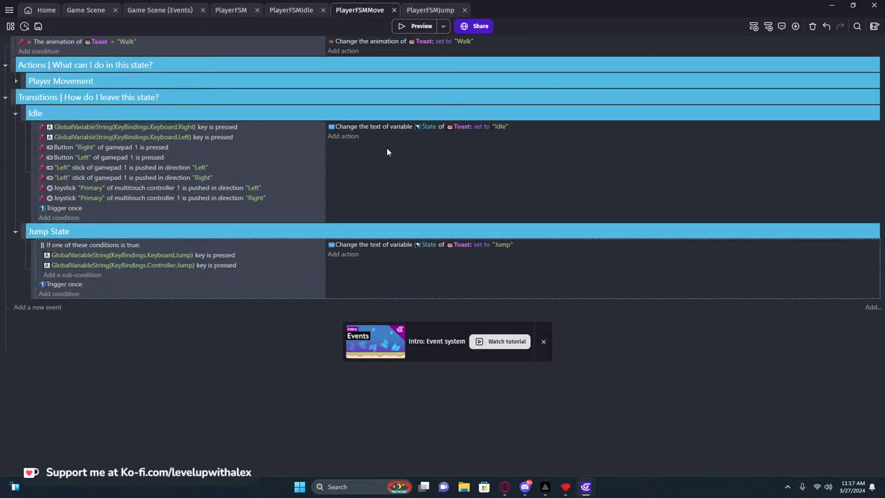
Preview the game, test repeated jumps and a left move against the displayed state, and close the preview.
click(406, 29)
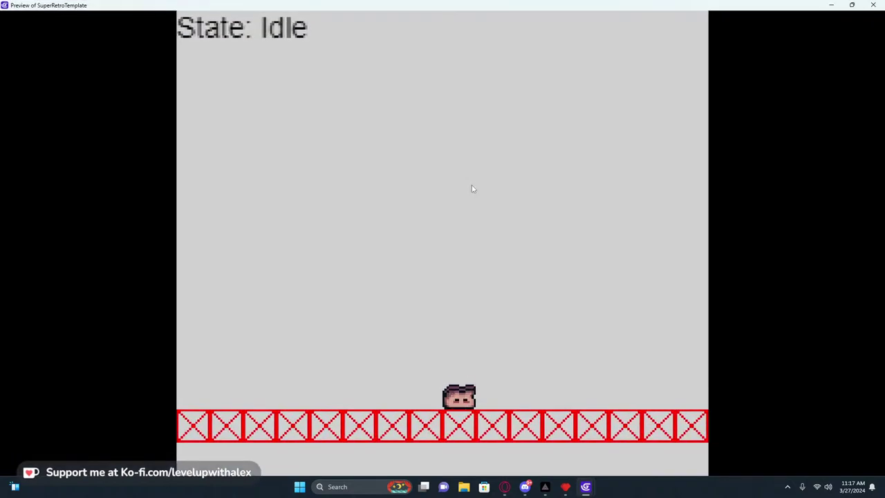
key(Up)
key(Up)
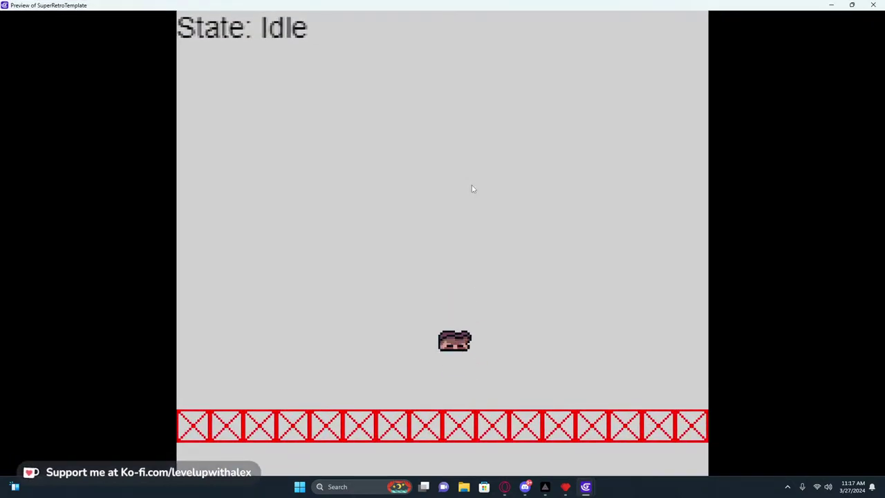
key(Up)
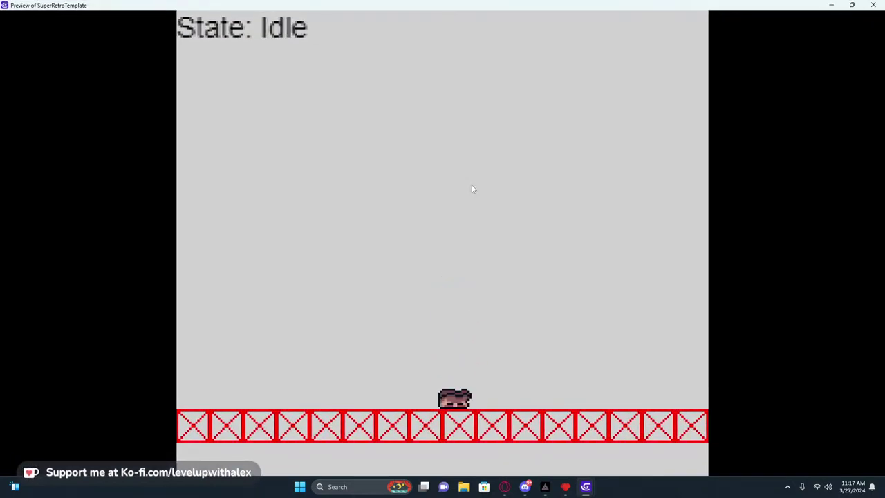
key(Up)
key(Up)
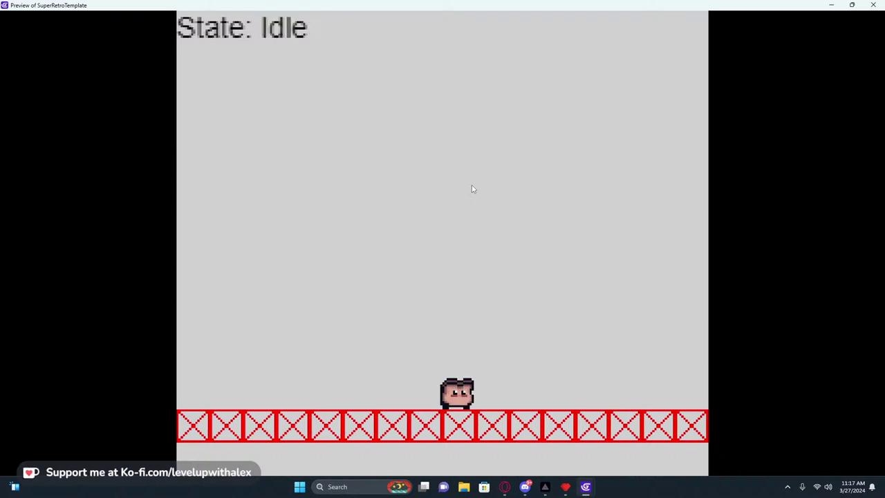
key(Up)
key(Left)
key(Up)
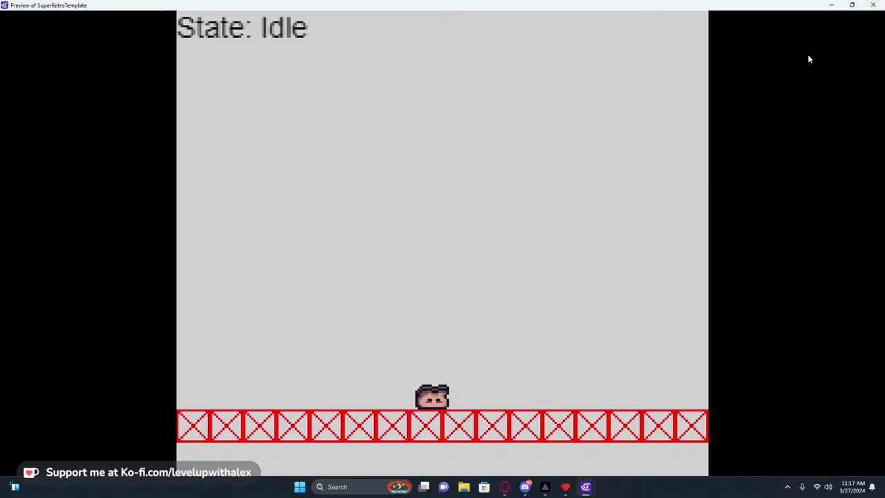
key(Up)
key(Up)
click(873, 5)
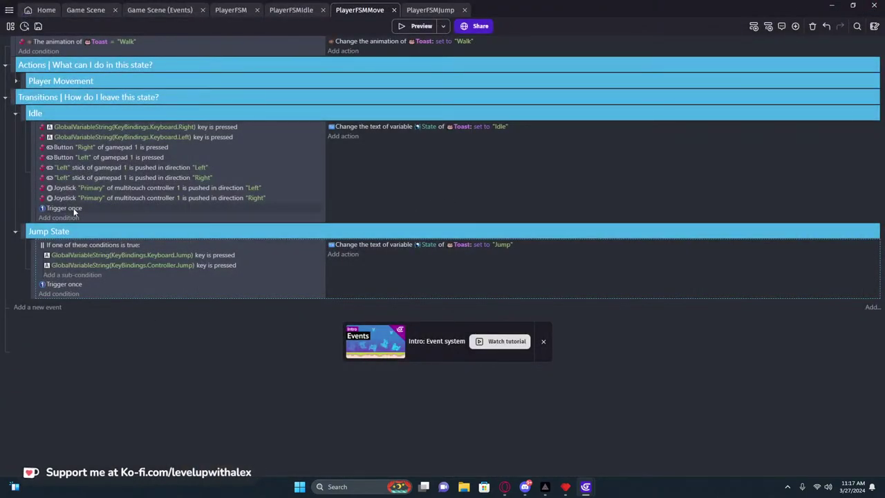
Delete the Trigger once condition from the Idle transition in PlayerFSMMove and preview the game in a maximized window.
click(82, 284)
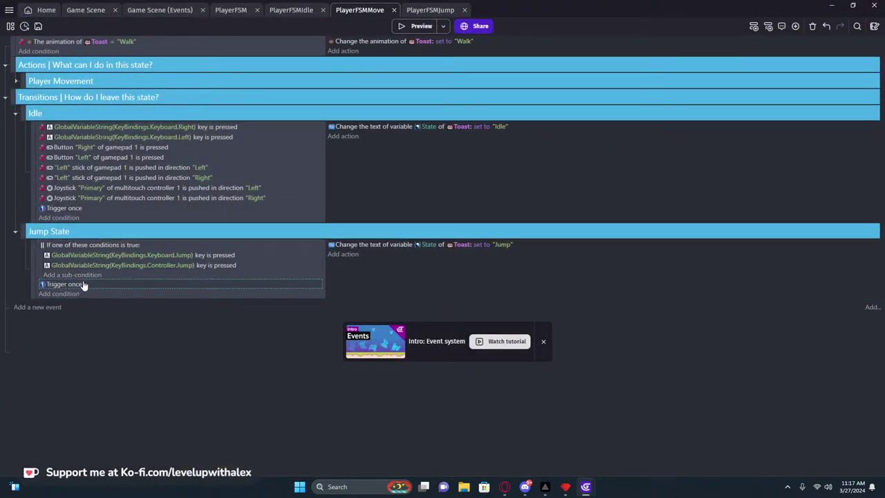
click(88, 210)
key(Delete)
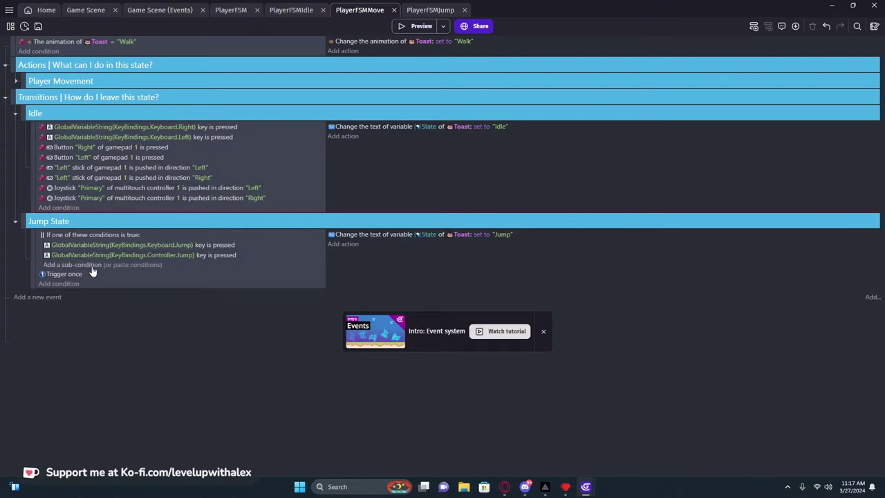
click(419, 26)
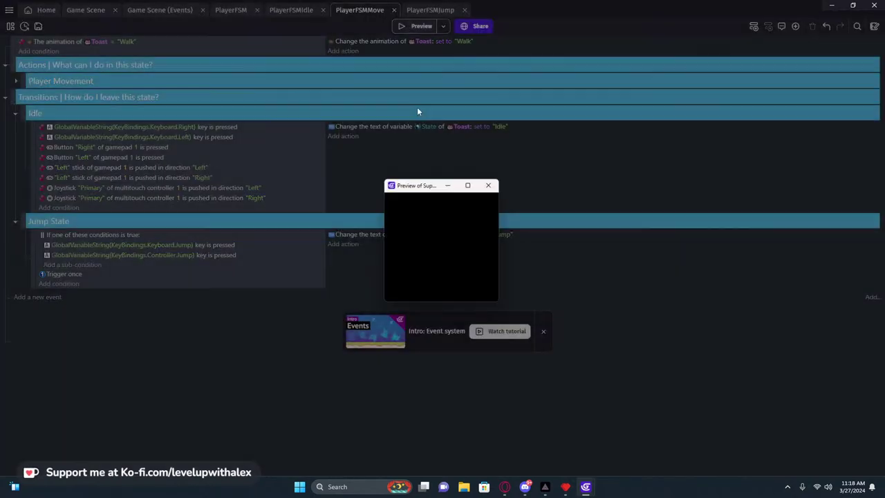
click(469, 185)
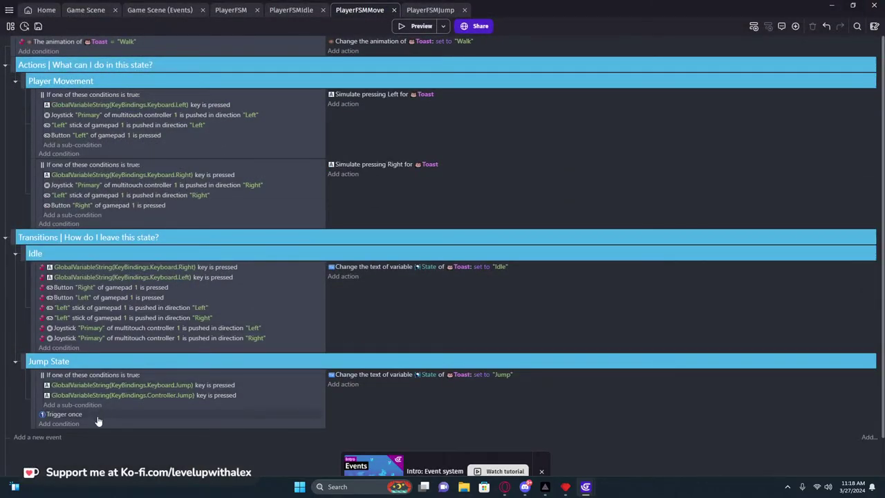
Delete the Trigger once condition from the Move State transition in PlayerFSMIdle.
click(436, 11)
click(291, 10)
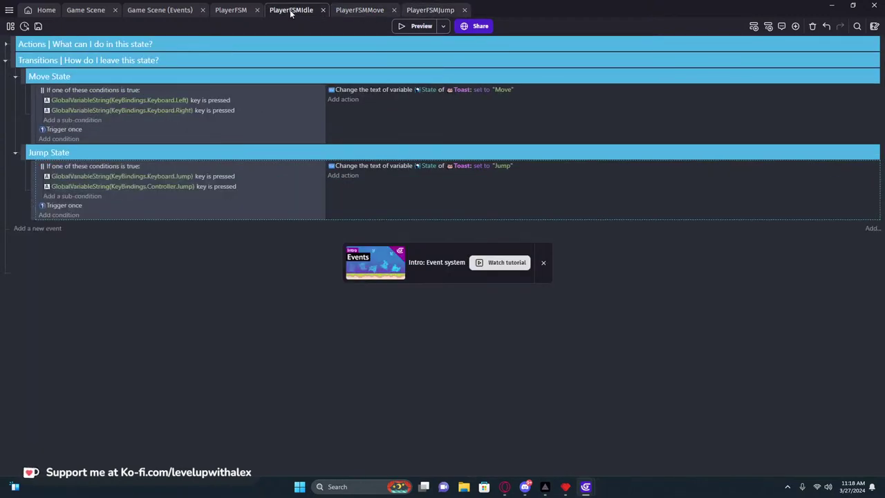
click(67, 130)
key(Delete)
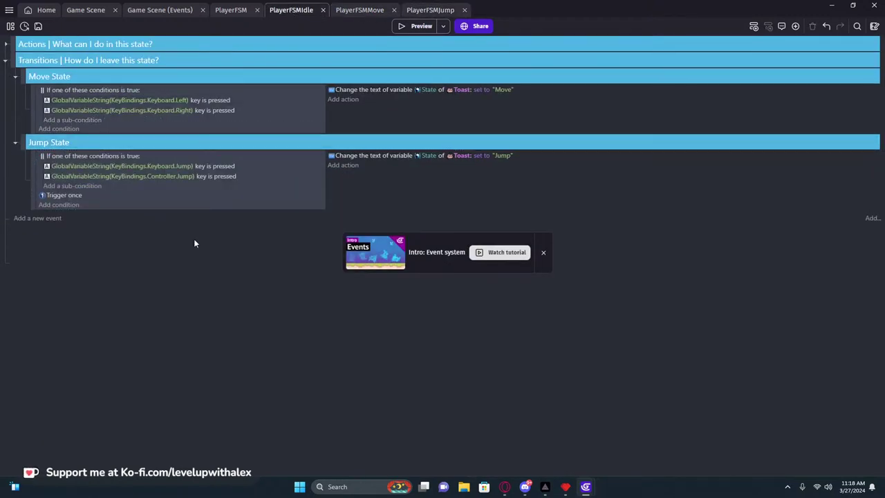
Preview the game, test left and right moves and jumps against the displayed state, and close the preview.
click(419, 31)
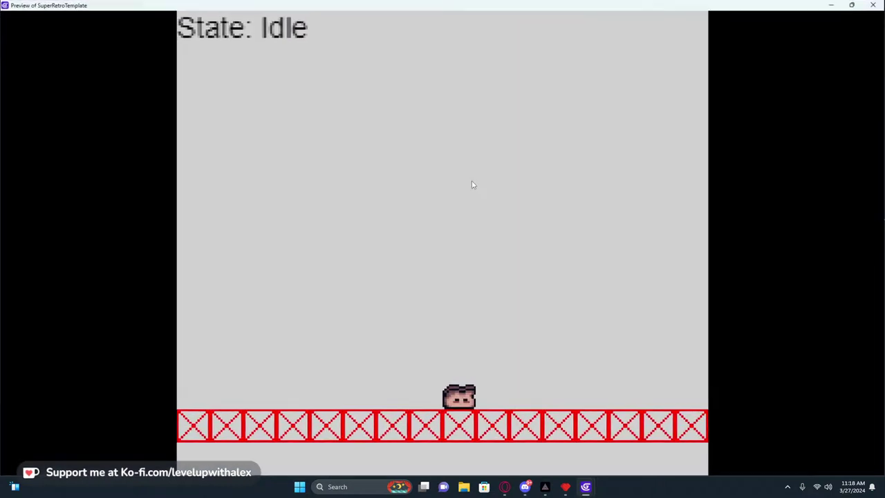
key(Left)
key(Right)
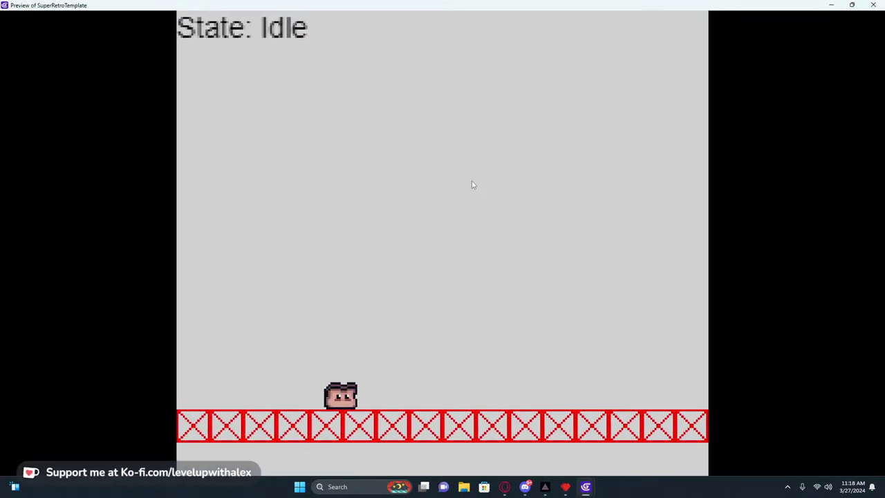
key(space)
key(Left)
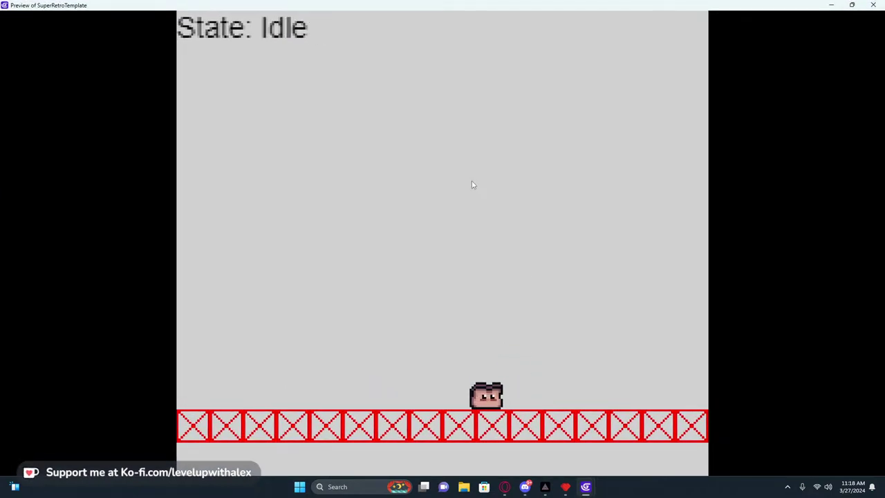
key(Right)
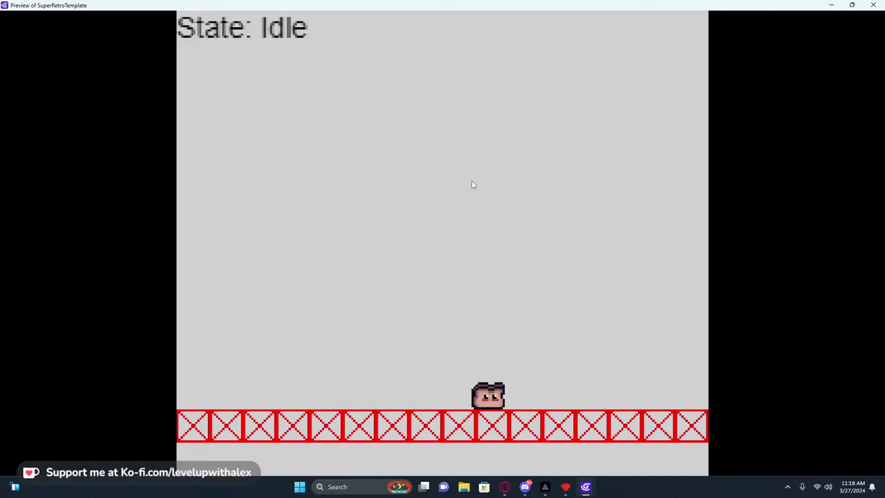
key(Left)
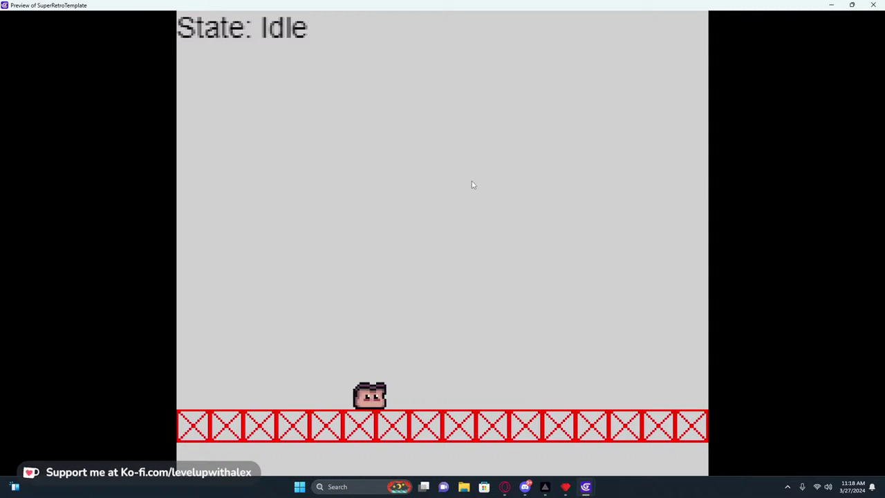
key(Right)
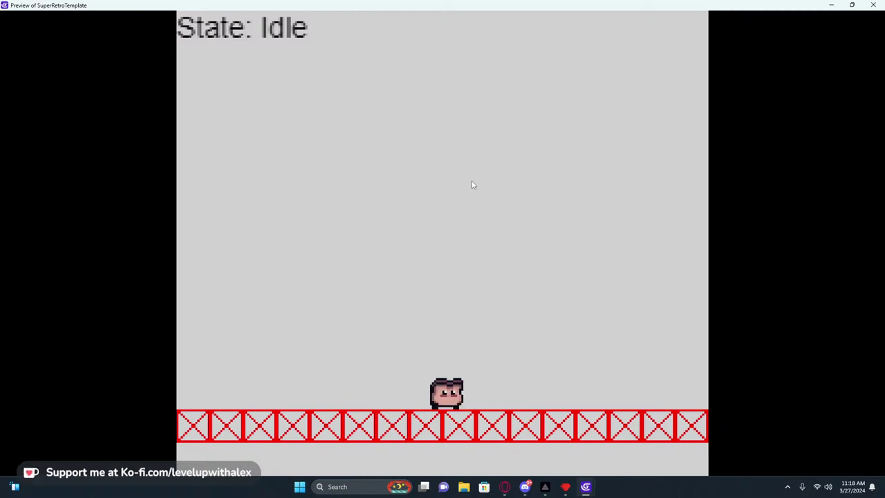
key(Left)
key(space)
key(Left)
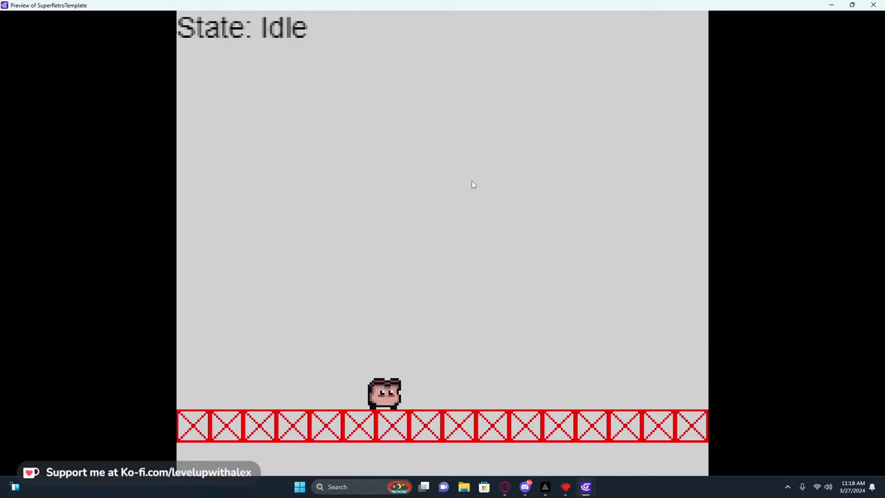
click(873, 5)
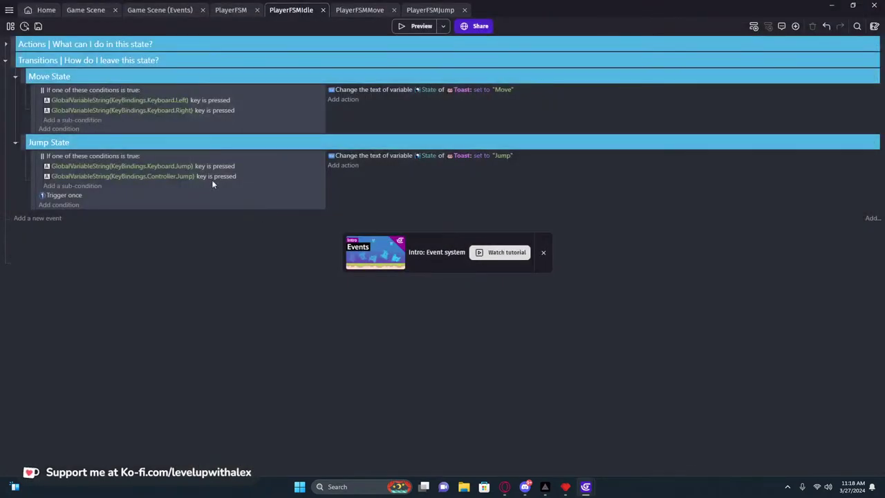
Check the Actions group of PlayerFSMIdle and delete the Trigger once condition from its Jump State transition.
click(7, 45)
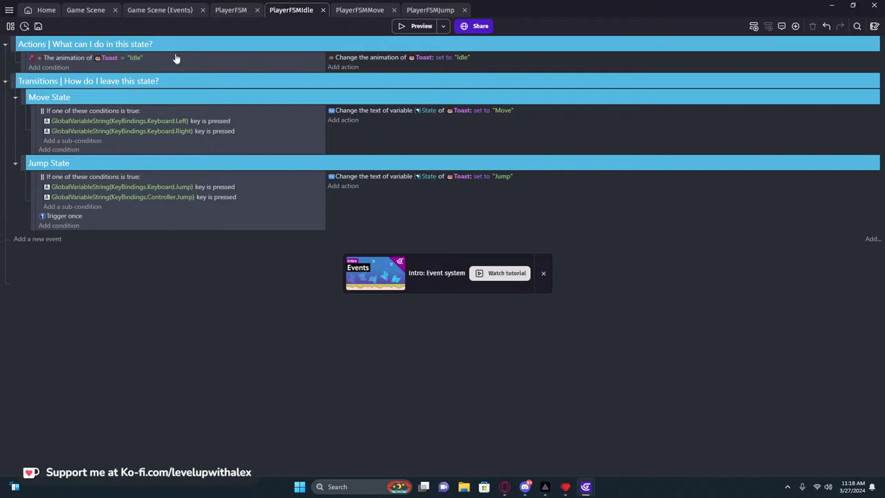
click(5, 45)
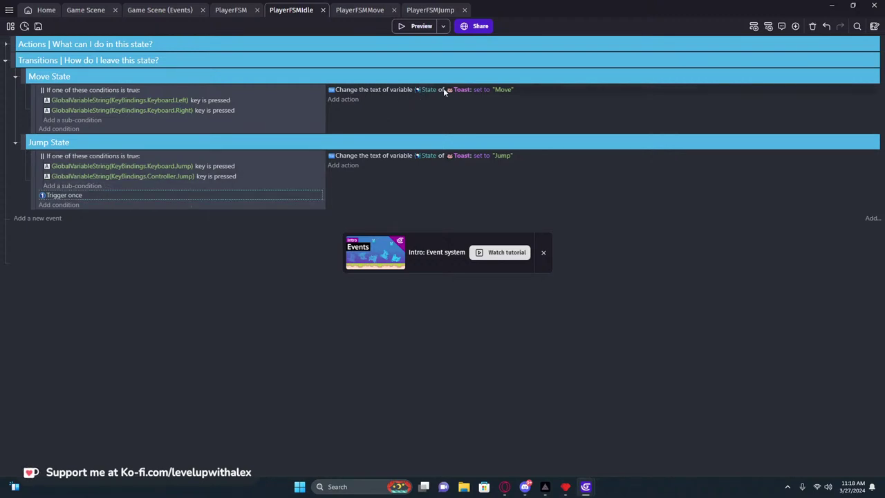
key(Delete)
Preview the game in a maximized window, test a jump and a right move, and close the preview.
click(421, 26)
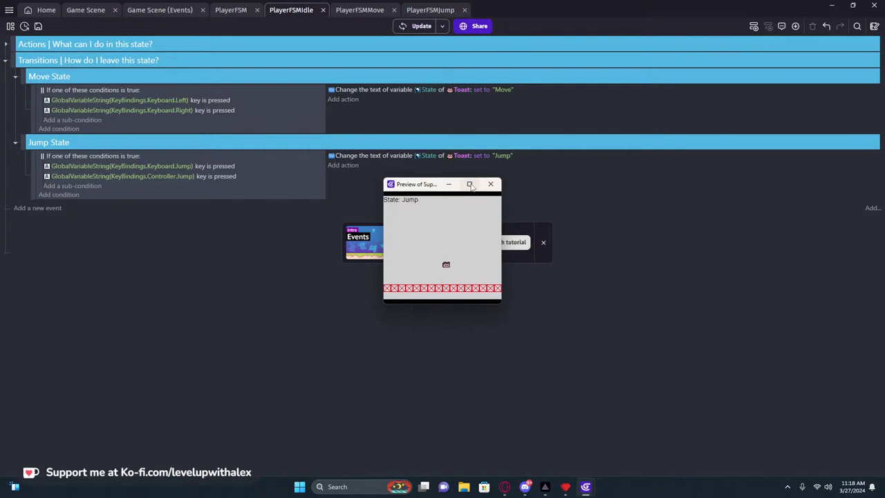
click(469, 184)
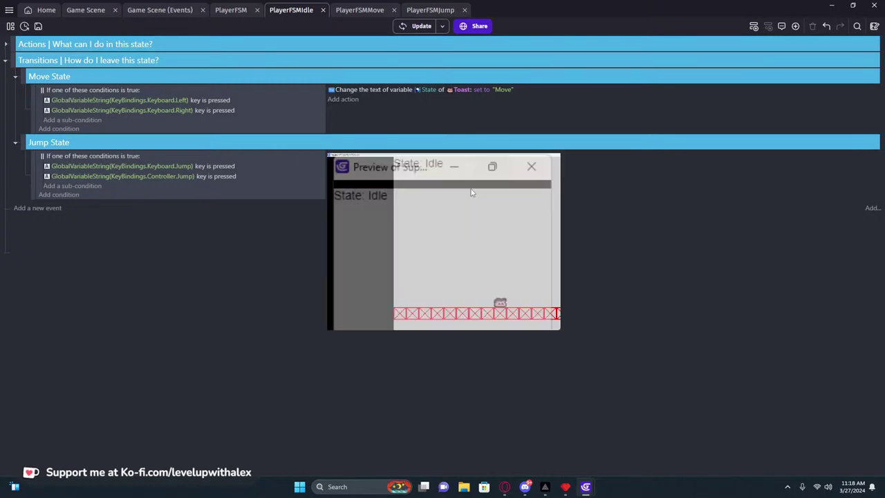
key(space)
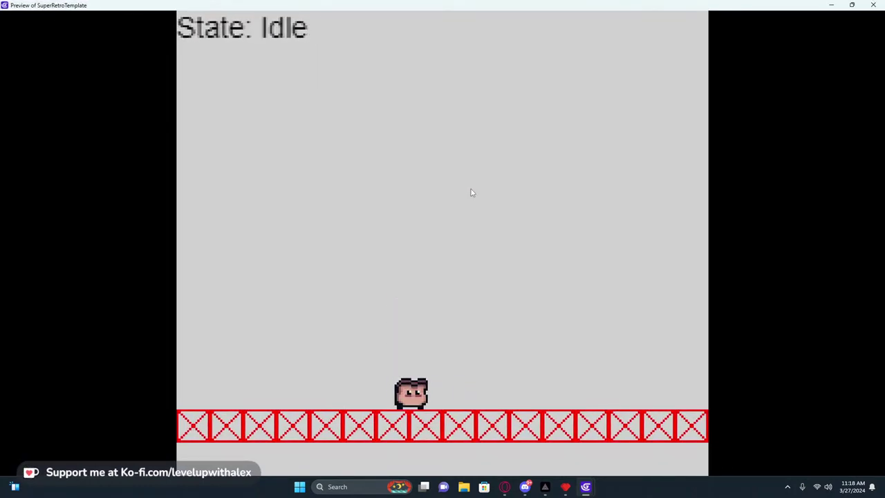
key(Right)
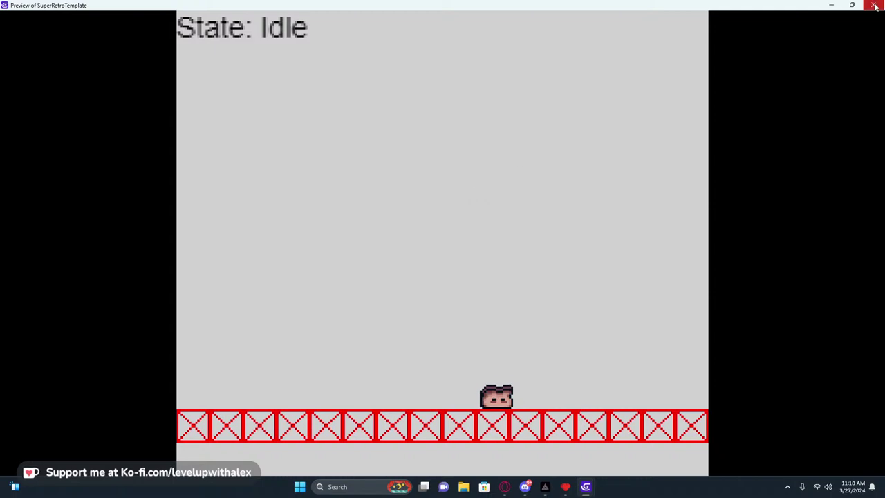
click(874, 5)
Open the Keyboard.Right key condition of the Idle transition in PlayerFSMMove and search the conditions for "key".
click(359, 10)
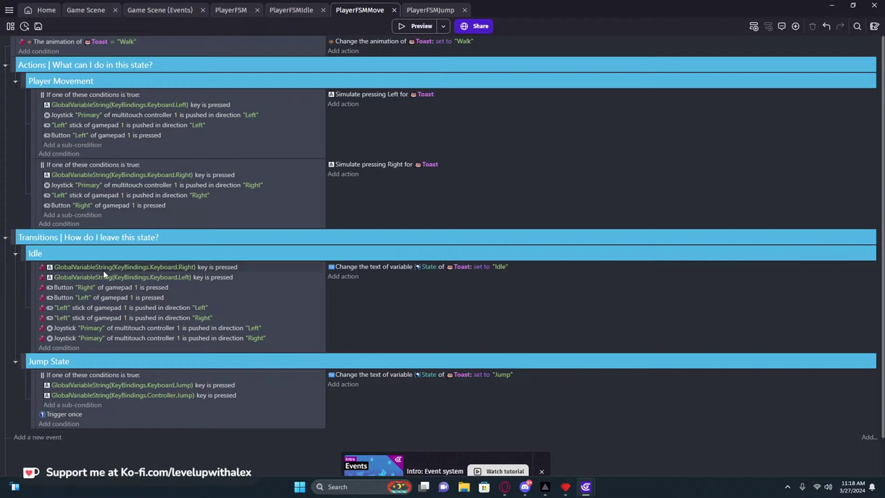
click(230, 267)
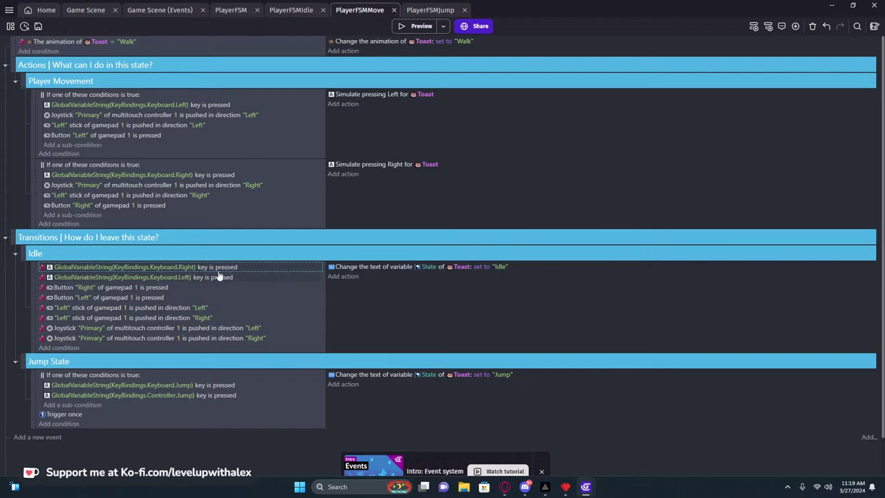
double_click(225, 267)
scroll(160, 159, up, 2)
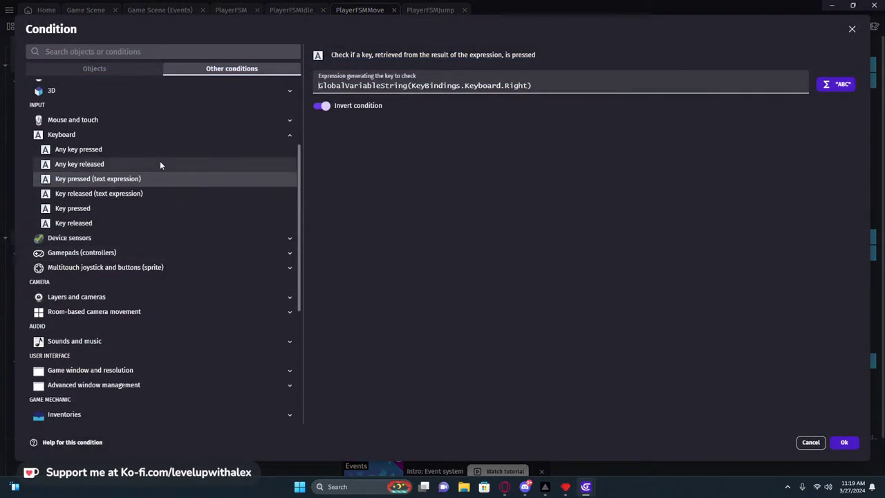
click(100, 138)
click(100, 139)
click(101, 48)
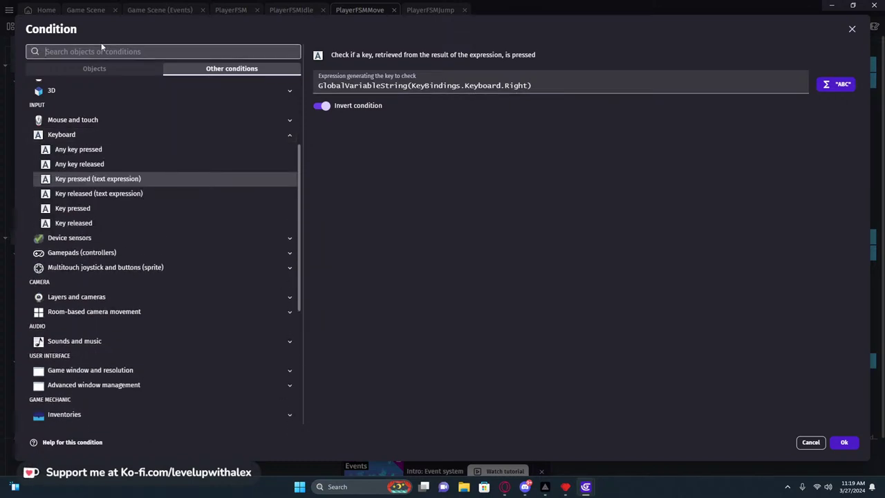
text(key)
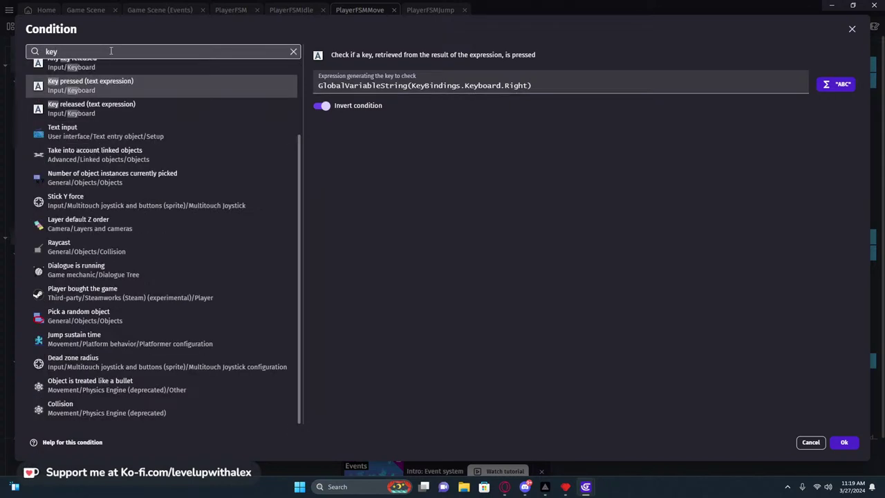
scroll(125, 136, up, 2)
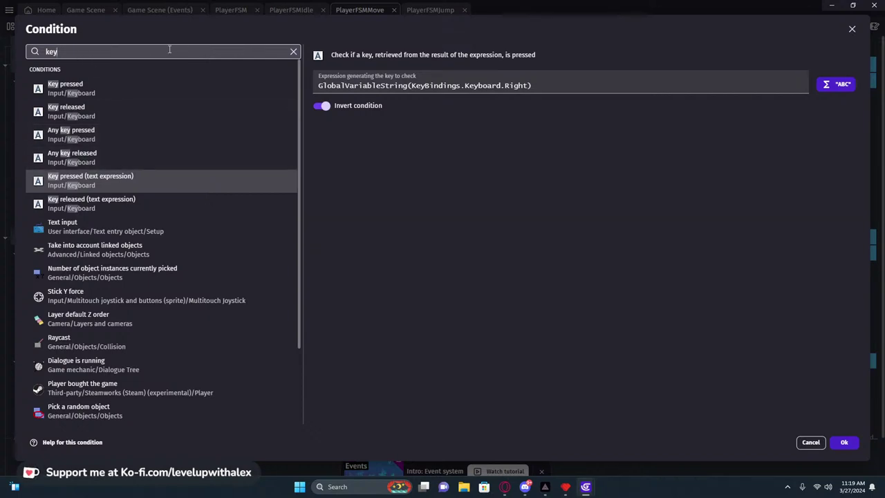
Search the conditions for "keybo", clear the search and look through the full condition list.
drag(170, 51, 21, 52)
key(BackSpace)
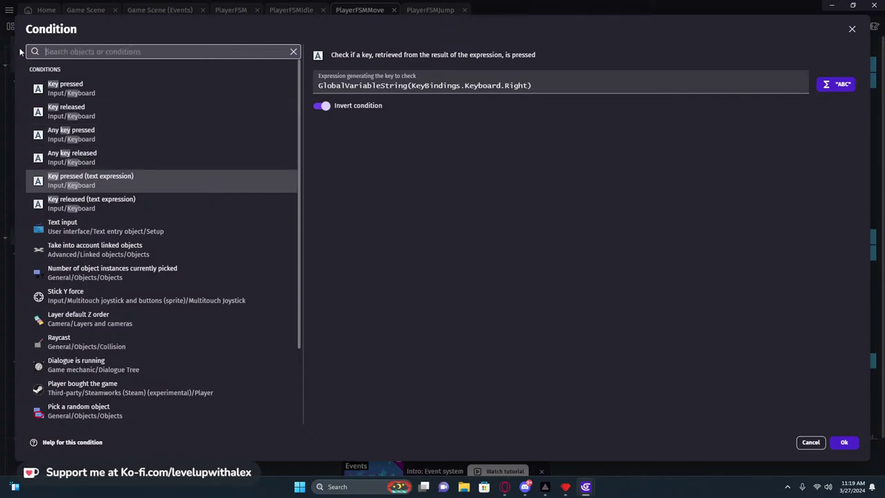
text(keybo)
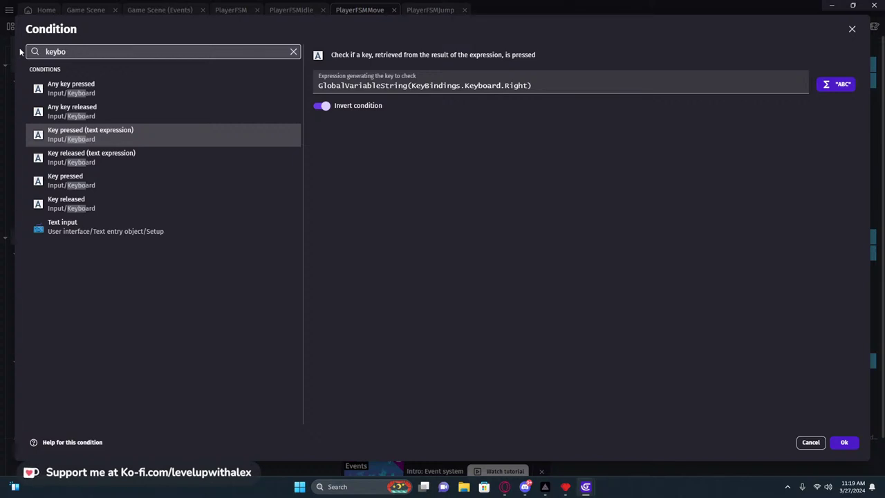
key(BackSpace)
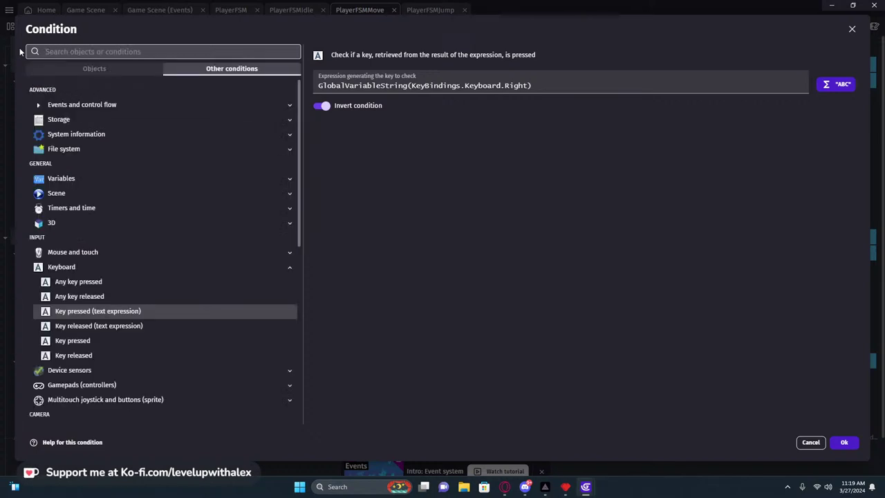
text(k)
key(BackSpace)
scroll(144, 330, down, 10)
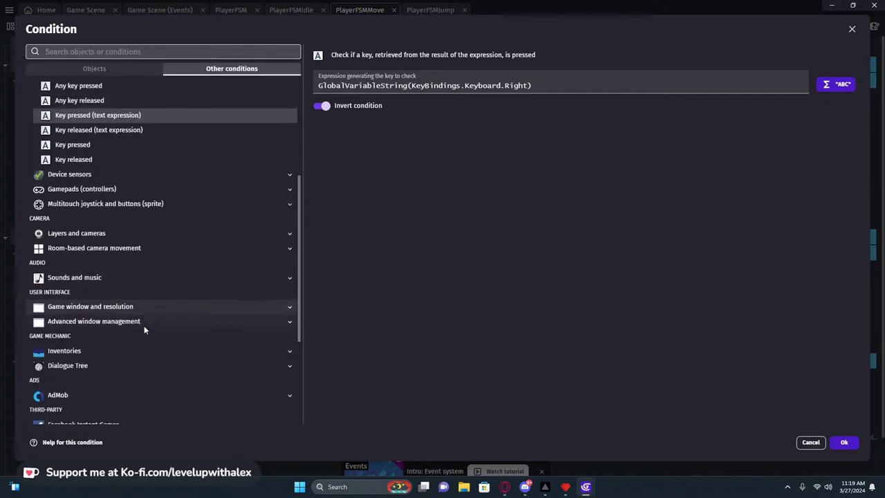
scroll(144, 328, up, 10)
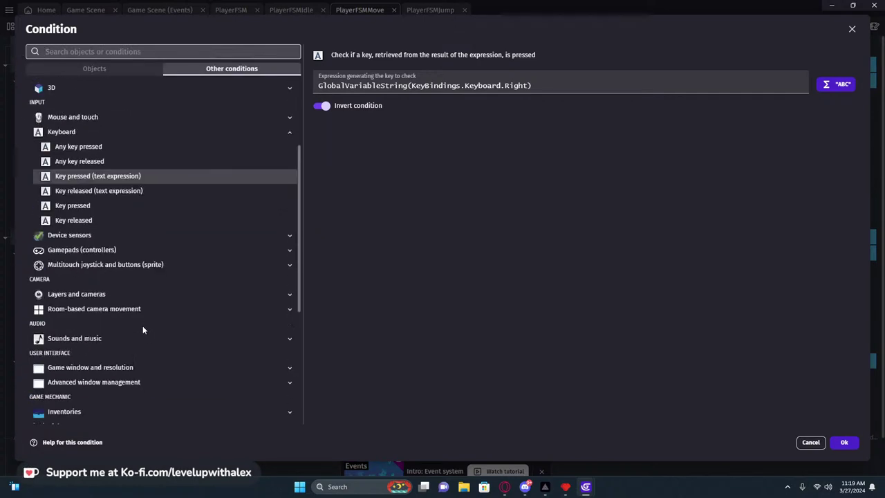
Search the conditions for "key" again, look through the matches and close the condition editor without changes.
click(89, 69)
click(98, 52)
text(key)
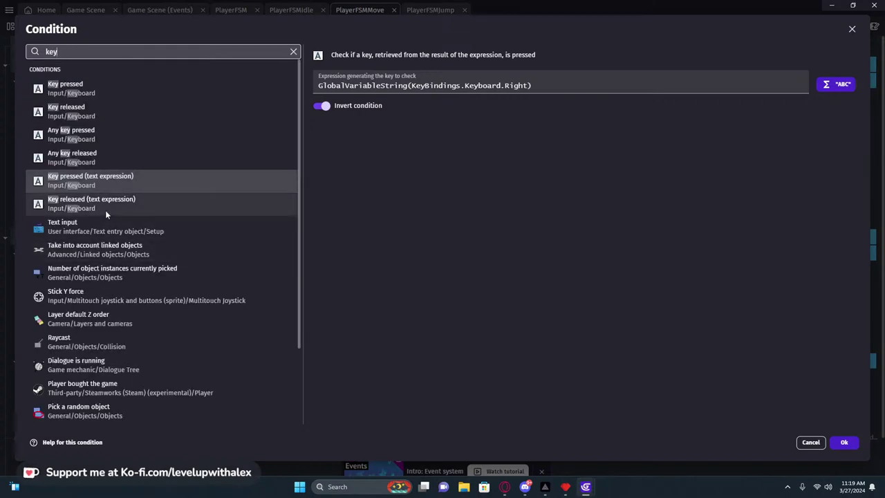
scroll(111, 213, down, 1)
scroll(114, 213, down, 3)
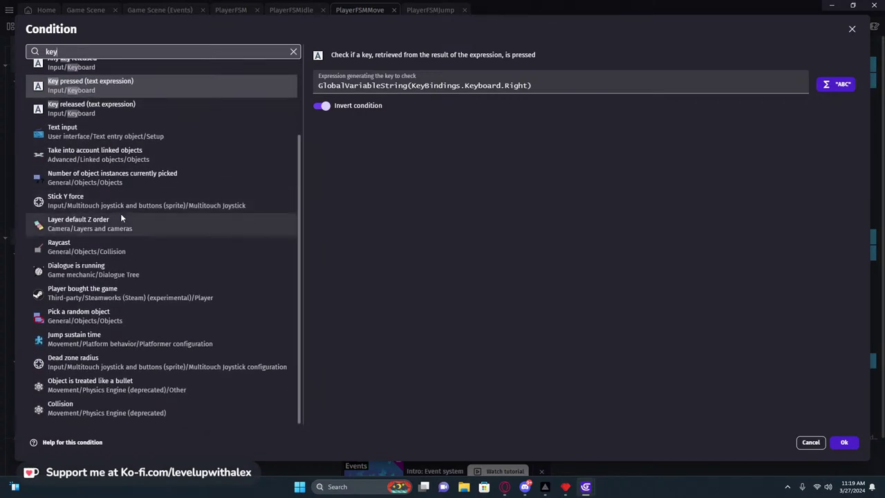
scroll(120, 215, up, 2)
click(852, 29)
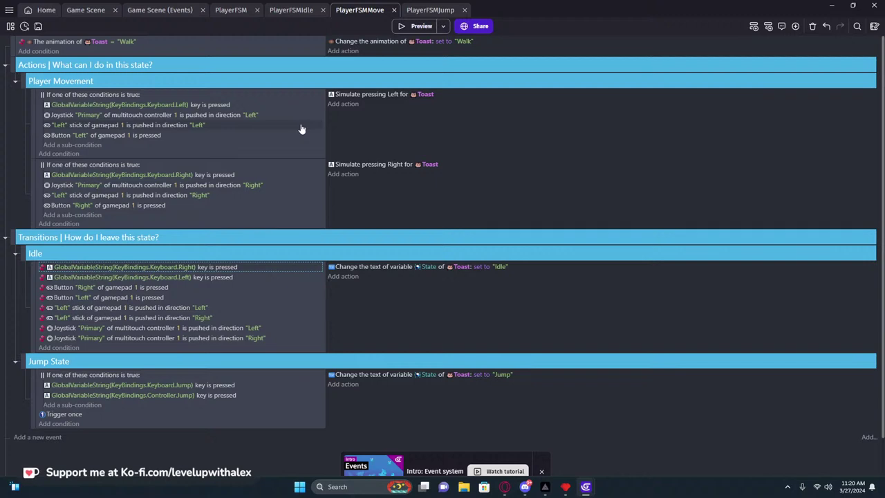
Add a Trigger once while true condition to the Idle animation event under Actions in PlayerFSMIdle.
click(301, 11)
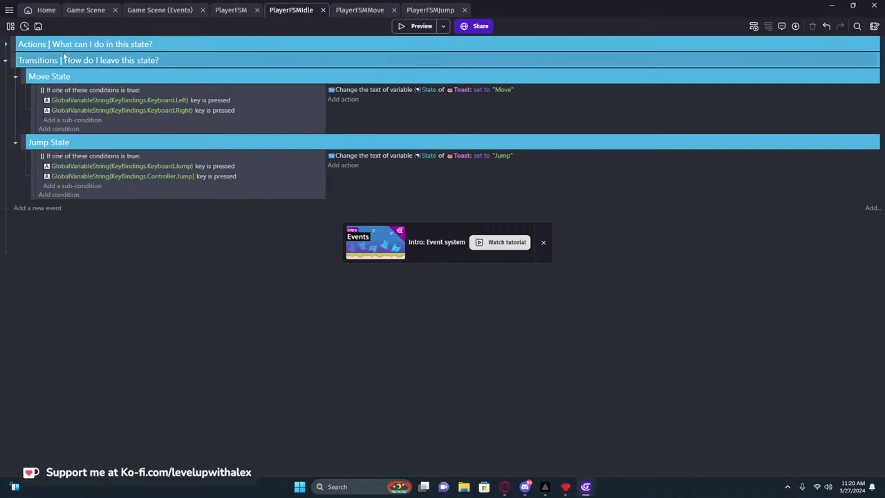
click(5, 45)
click(48, 67)
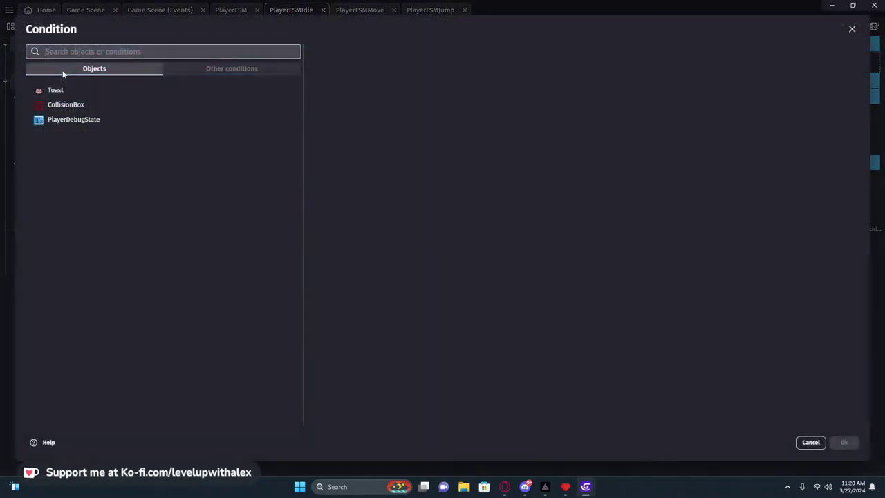
text(once)
click(81, 88)
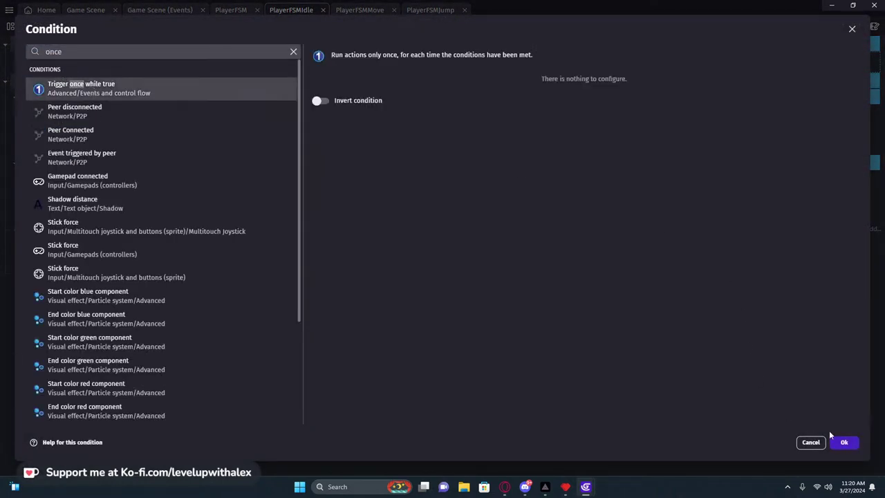
click(842, 442)
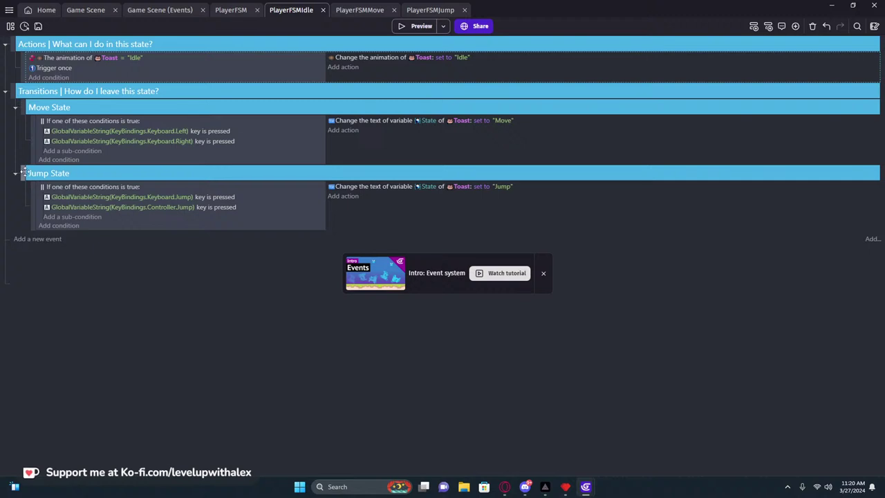
Place the Idle animation event above the Actions group and put a Jump State group in both Actions and Transitions.
drag(21, 173, 39, 108)
scroll(19, 42, up, 1)
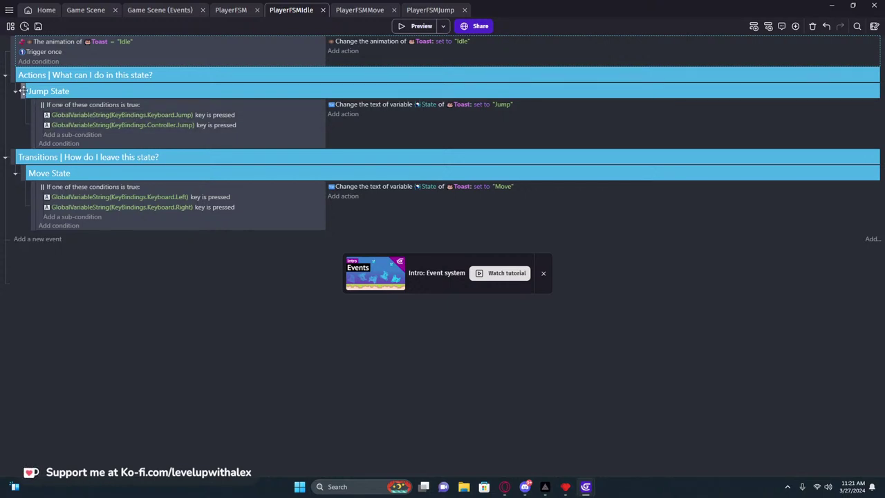
drag(20, 92, 19, 211)
Take both jump key conditions in the Actions Jump State event out of the Or condition and invert them.
mouse_move(50, 115)
mouse_down()
mouse_move(62, 106)
mouse_move(60, 126)
mouse_move(60, 116)
mouse_up()
click(60, 116)
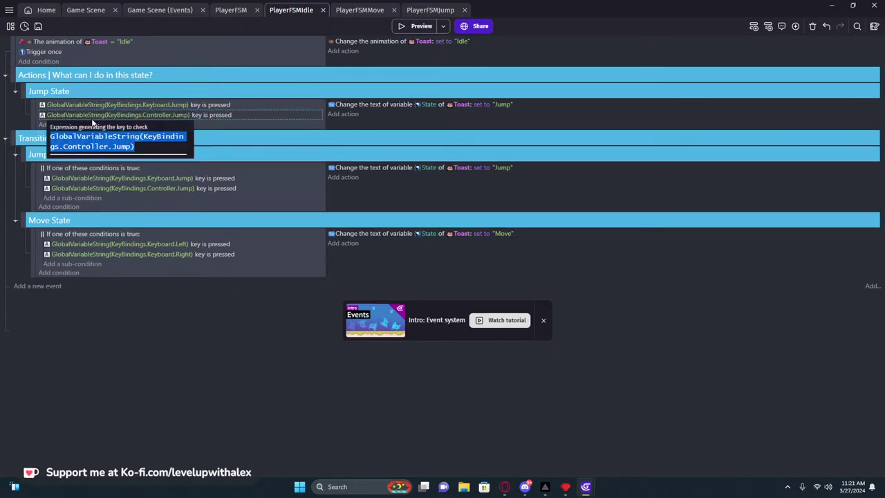
click(253, 117)
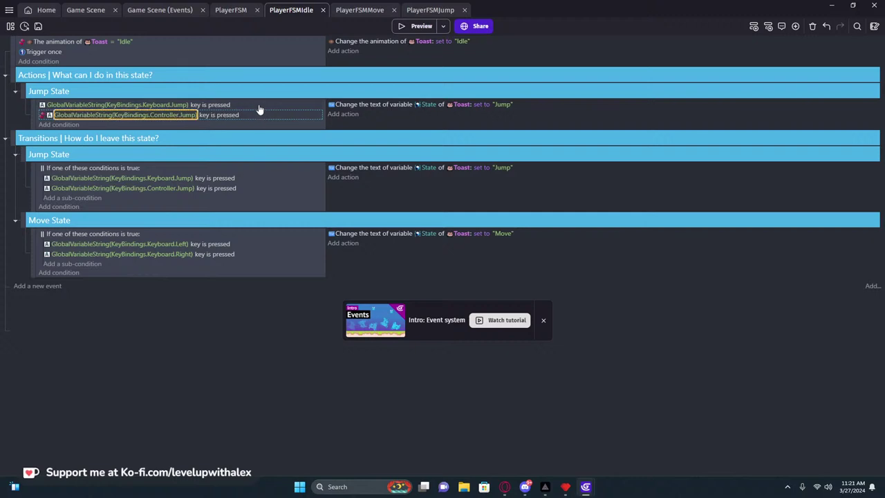
click(207, 105)
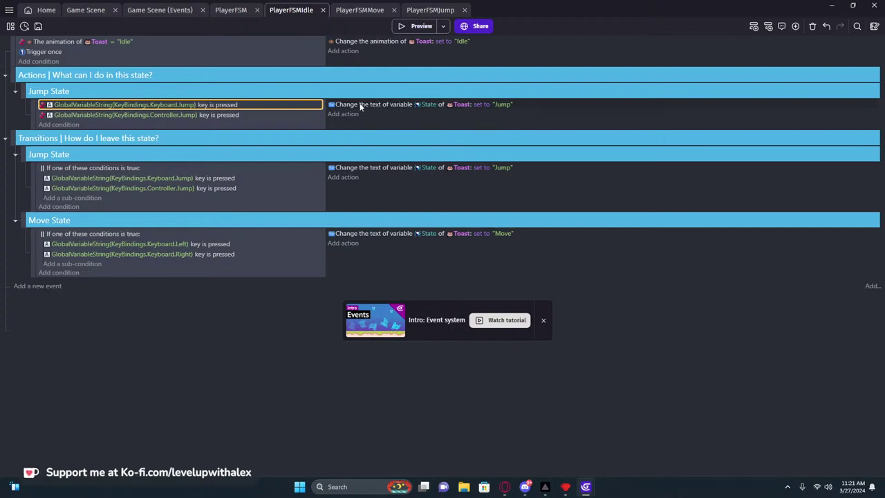
Add a Number variable named HasJumped to the Toast object and apply the change.
click(88, 10)
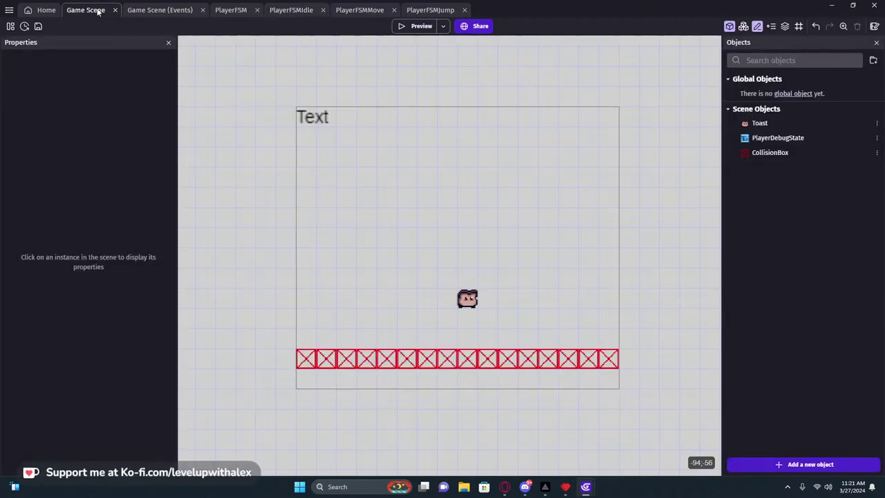
click(168, 11)
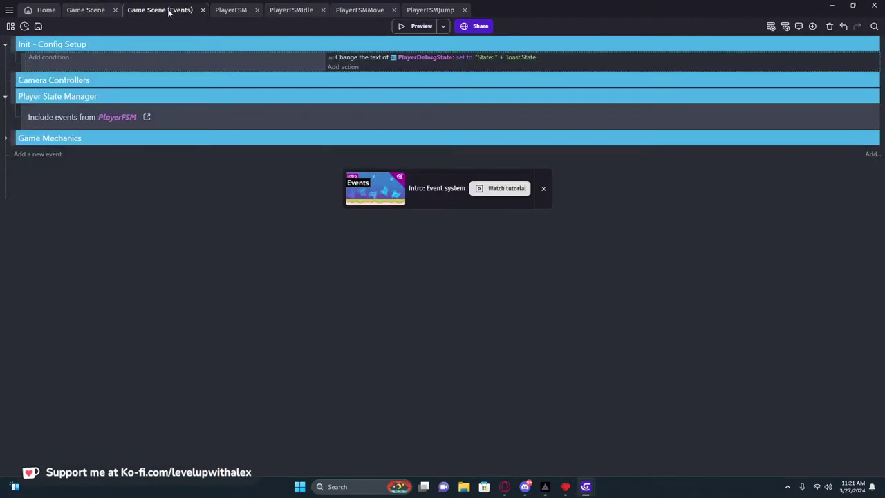
click(84, 9)
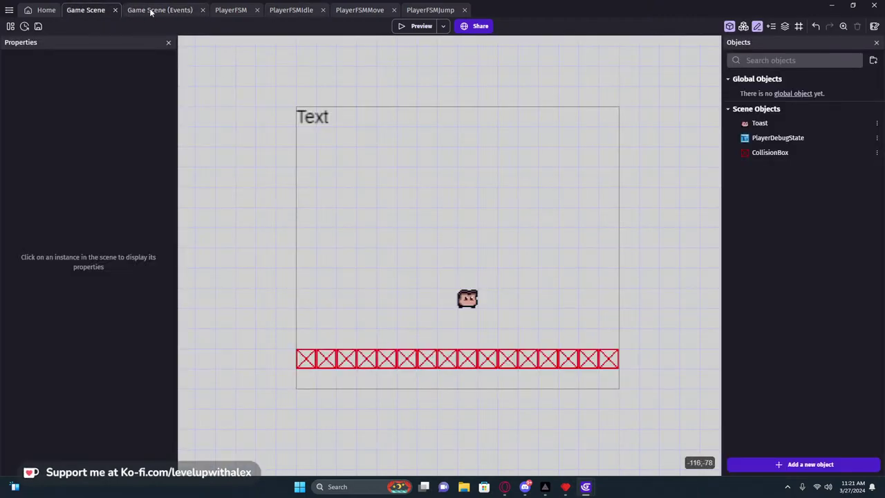
double_click(772, 123)
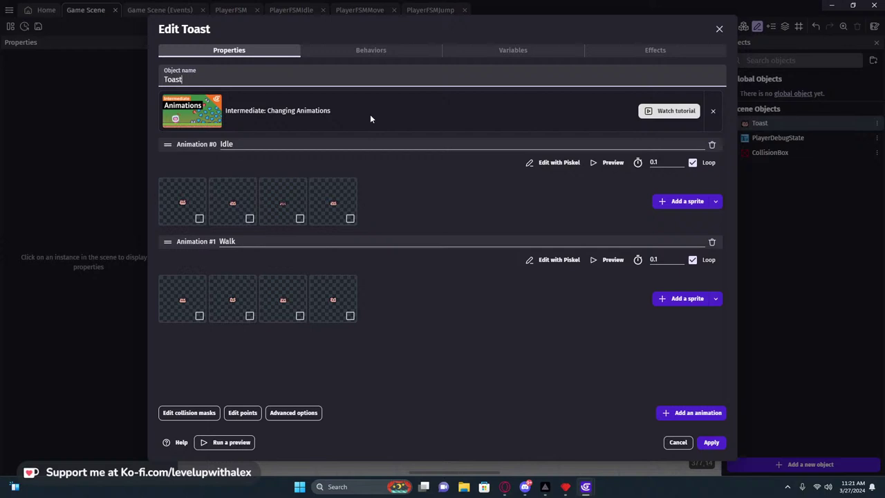
click(512, 50)
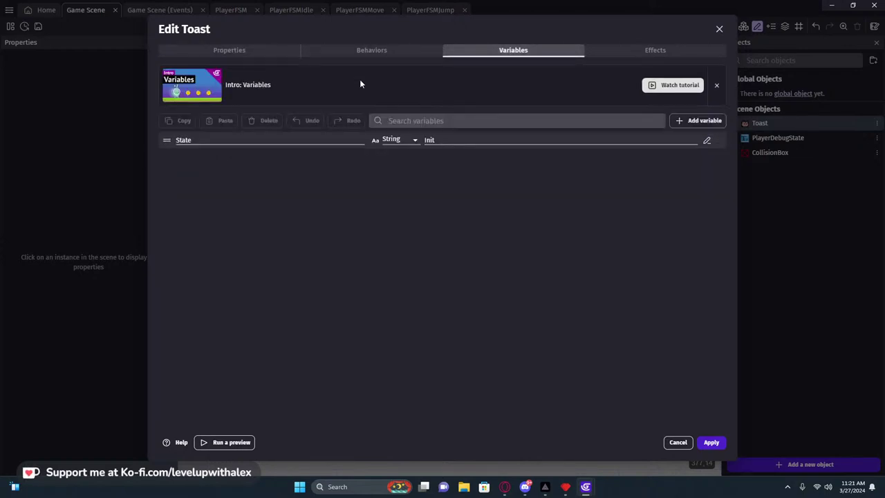
click(704, 121)
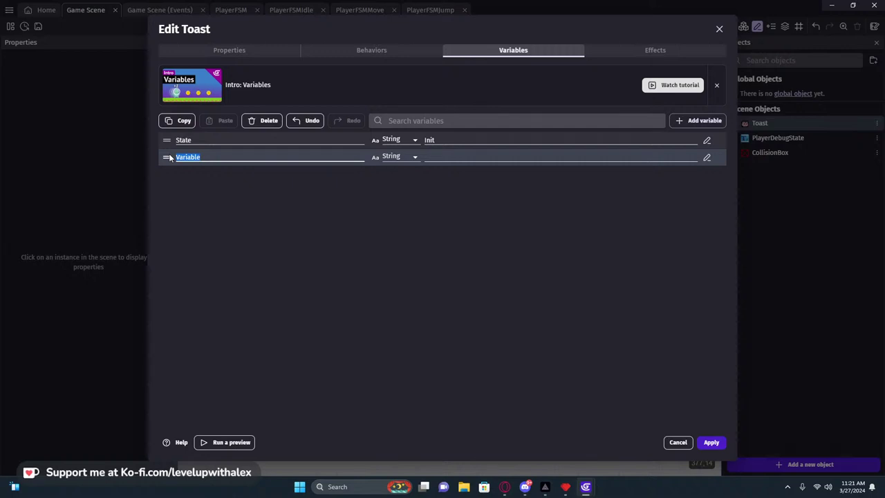
text(HasJumped)
click(405, 158)
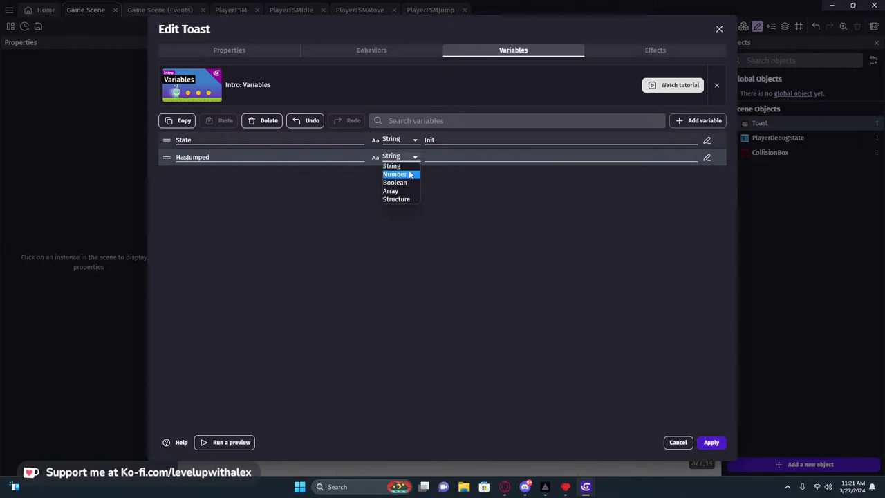
click(410, 175)
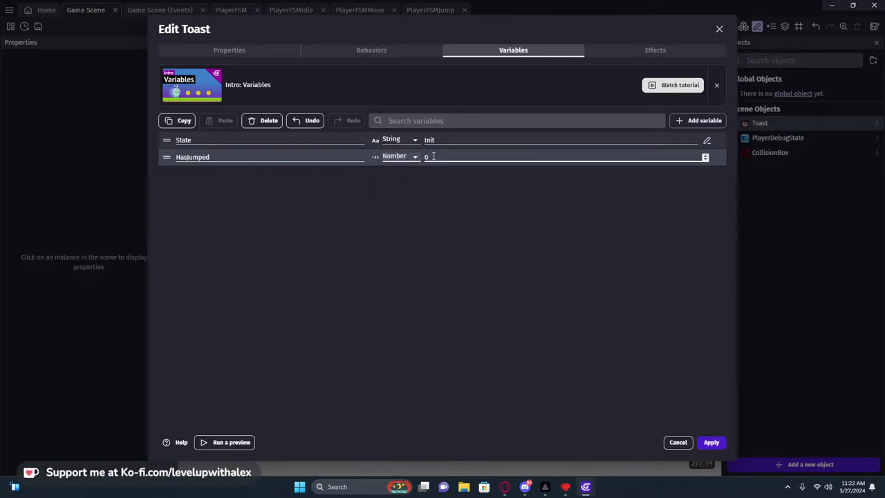
click(705, 445)
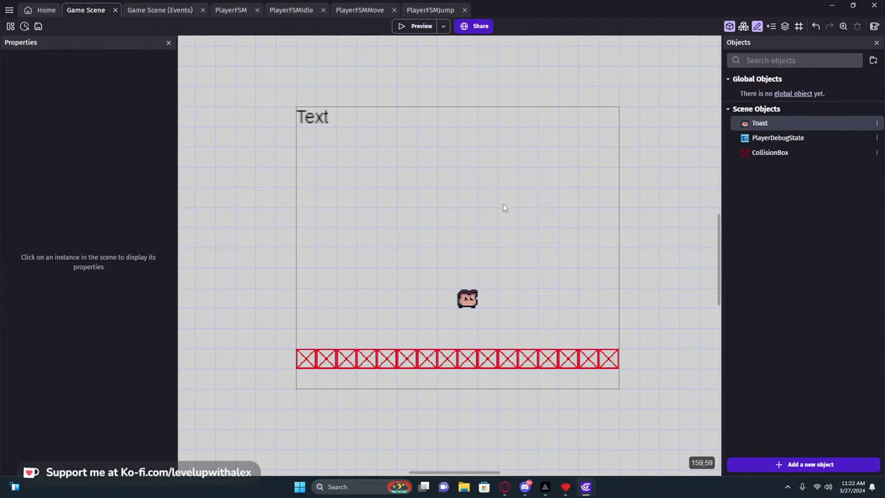
Delete the action setting Toast's State to "Jump" from the Jump State group under Actions in PlayerFSMIdle.
click(436, 10)
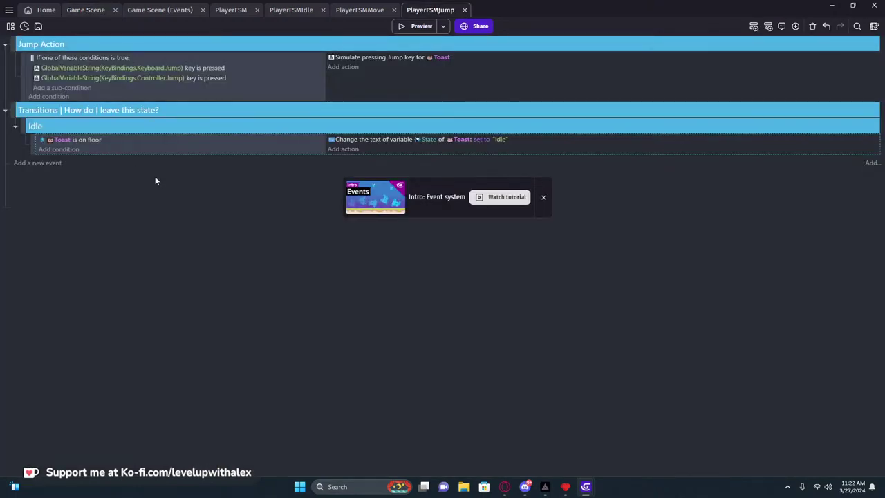
click(308, 11)
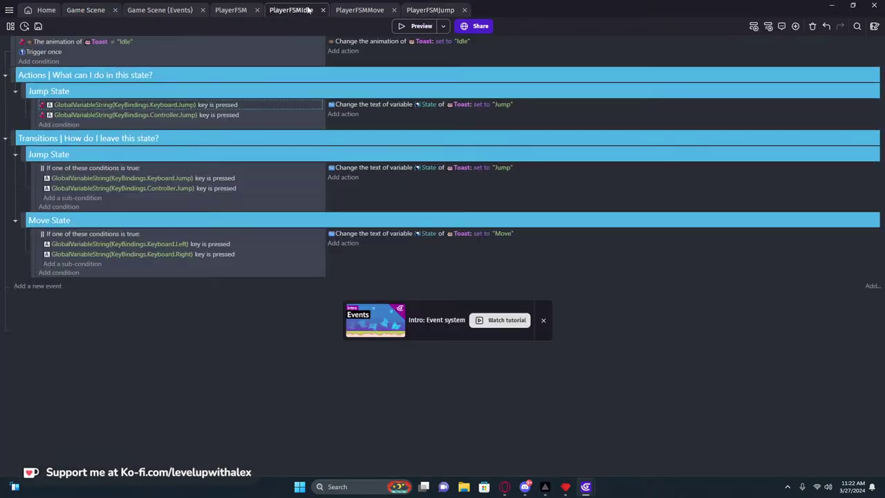
click(392, 104)
key(Delete)
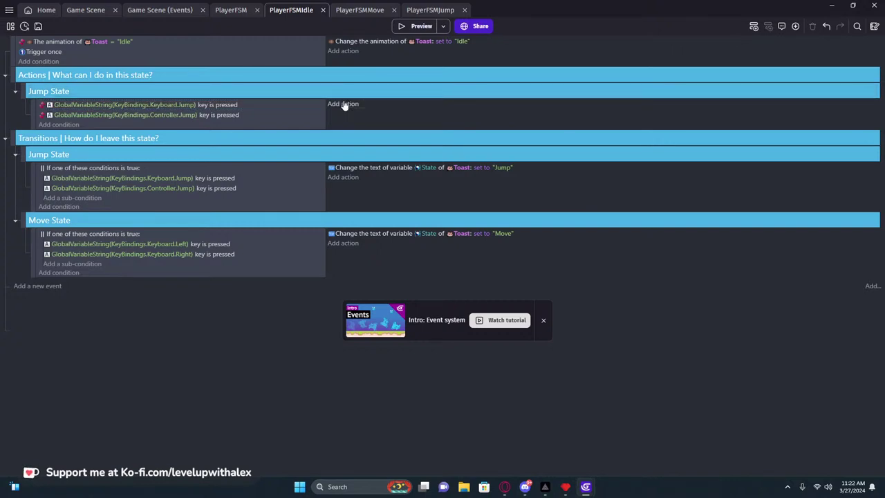
Add a Change number variable action to the inverted jump key event that sets Toast's HasJumped to 0.
click(344, 103)
click(82, 92)
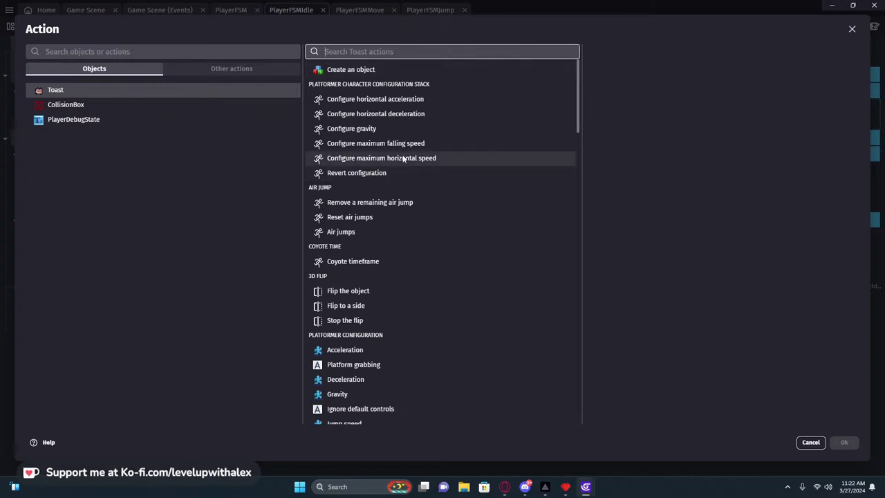
text(v)
key(BackSpace)
text(v)
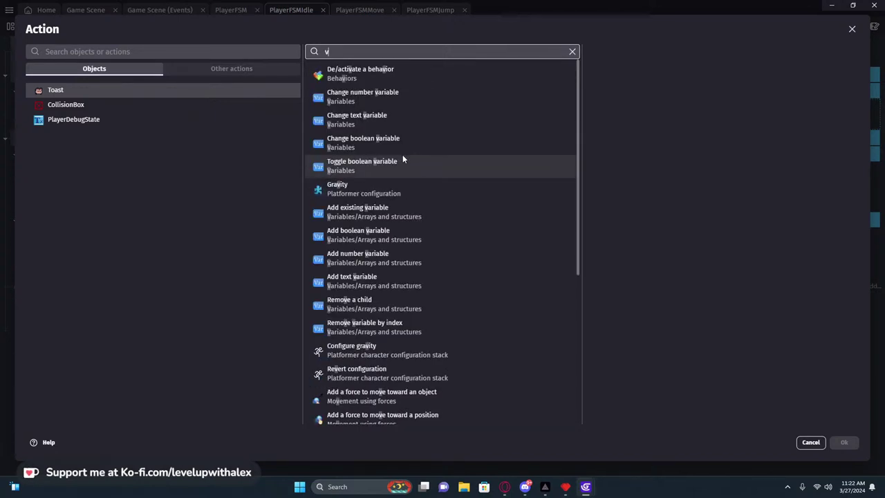
click(408, 103)
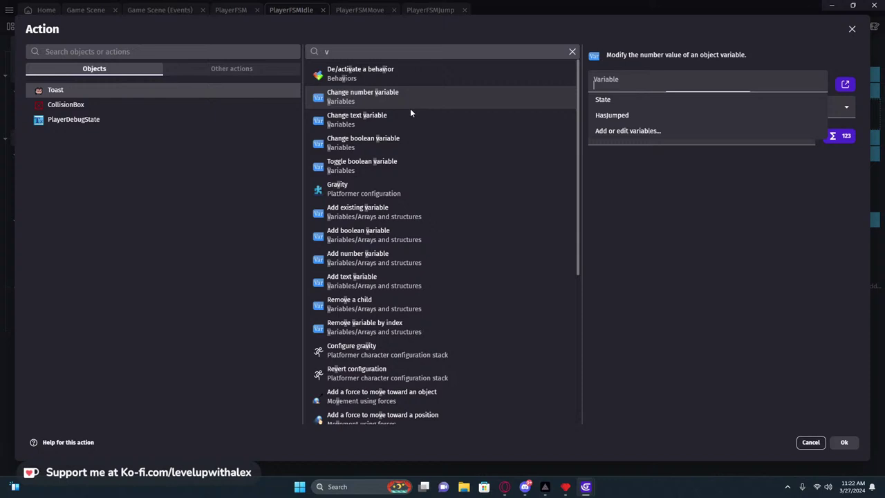
click(626, 111)
click(622, 129)
text(1)
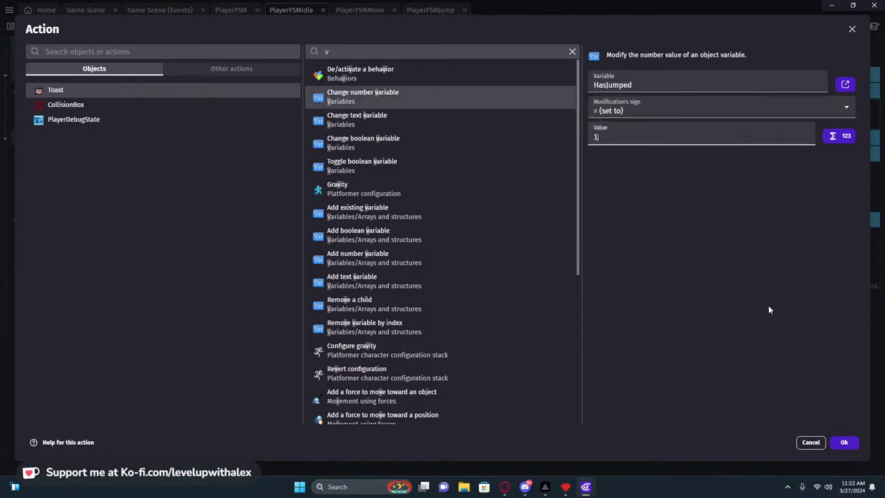
key(BackSpace)
text(0)
click(844, 442)
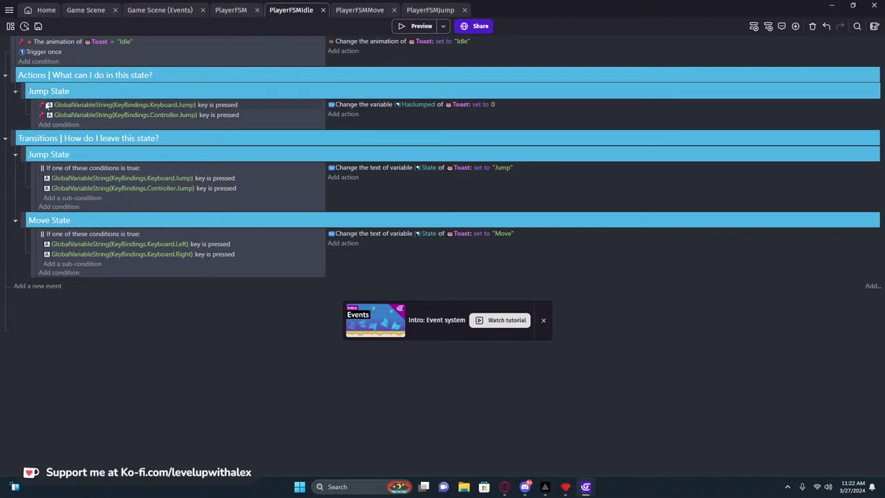
Rename the Jump State group under Actions as "Reset Jumps".
click(15, 91)
click(15, 91)
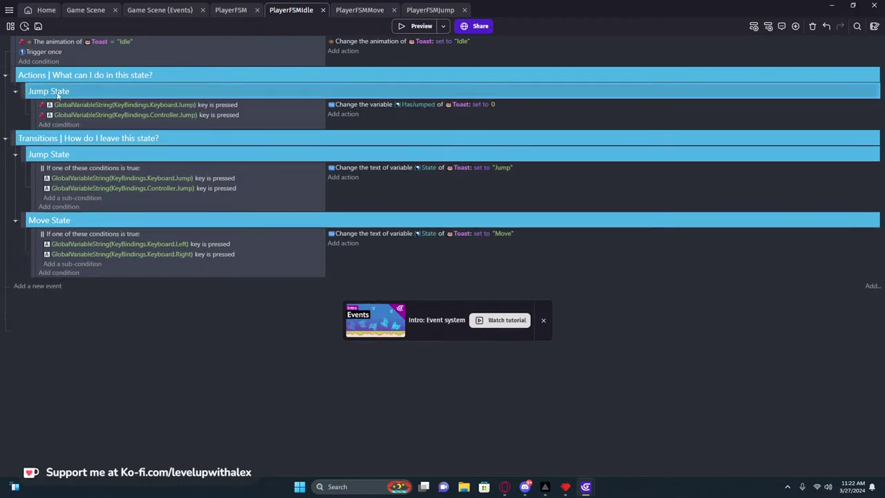
double_click(48, 91)
text(Res)
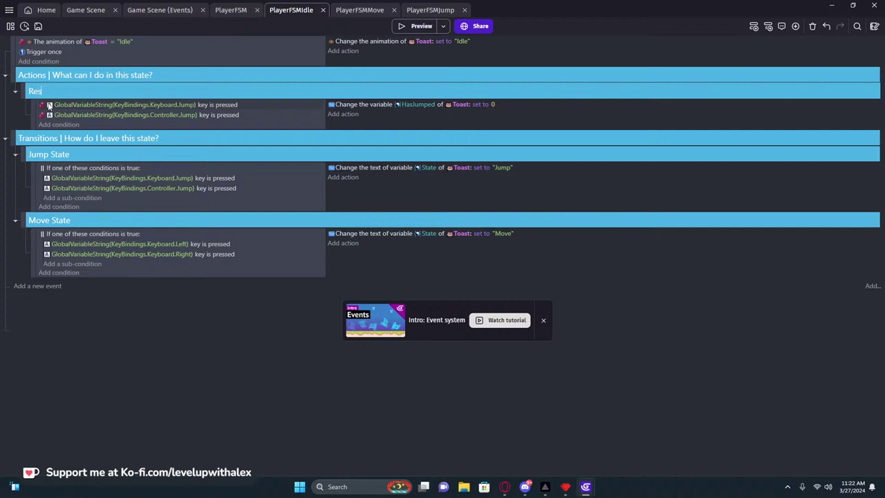
text(et Juimmps)
click(16, 92)
click(15, 93)
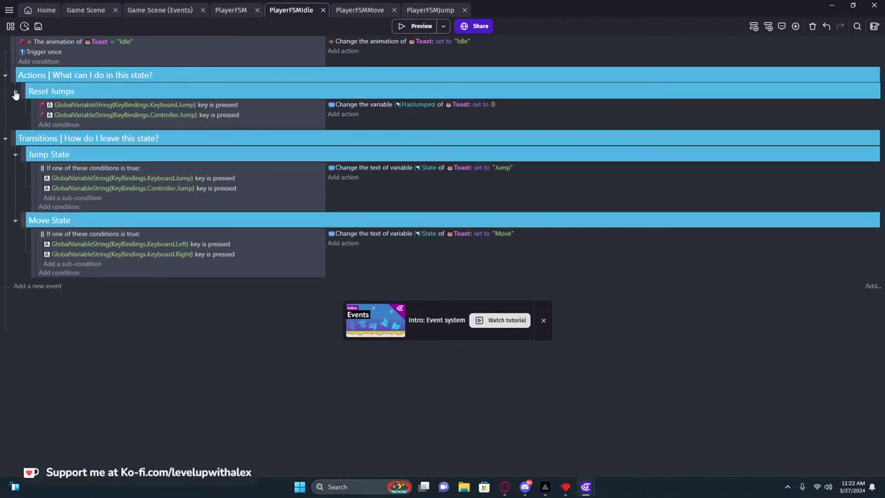
Collapse the Reset Jumps group and disable the Move State group under Transitions.
click(15, 92)
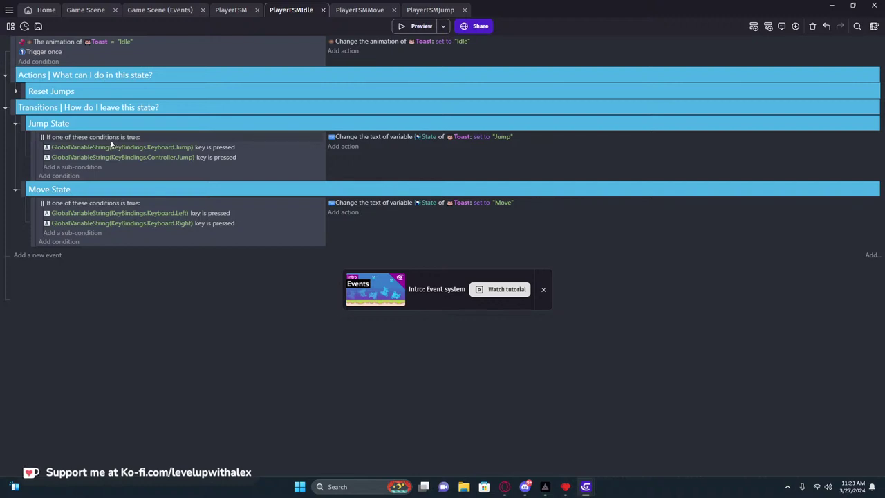
click(23, 189)
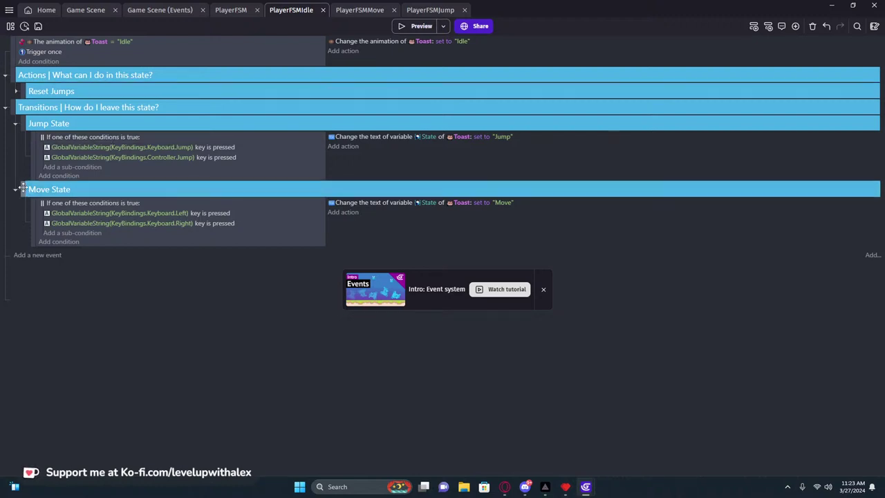
key(d)
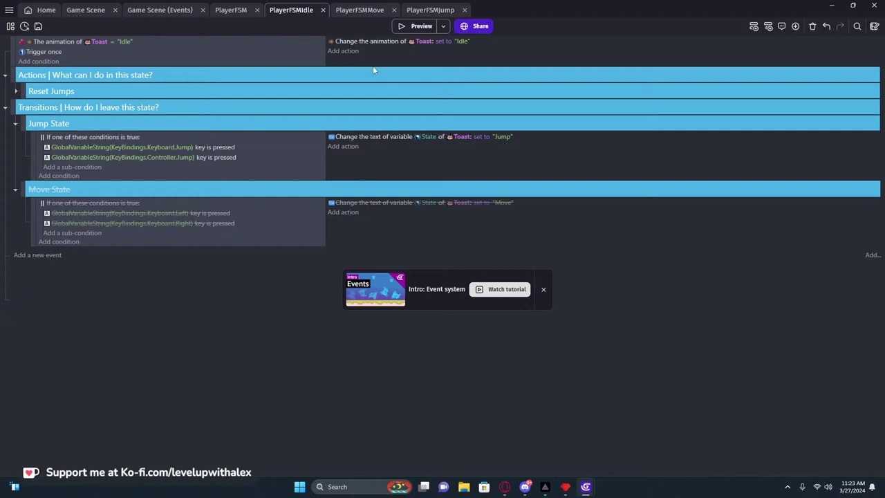
Add a number variable condition that Toast's HasJumped equals 0 to the Transitions Jump State event, placed above its Or condition.
click(65, 177)
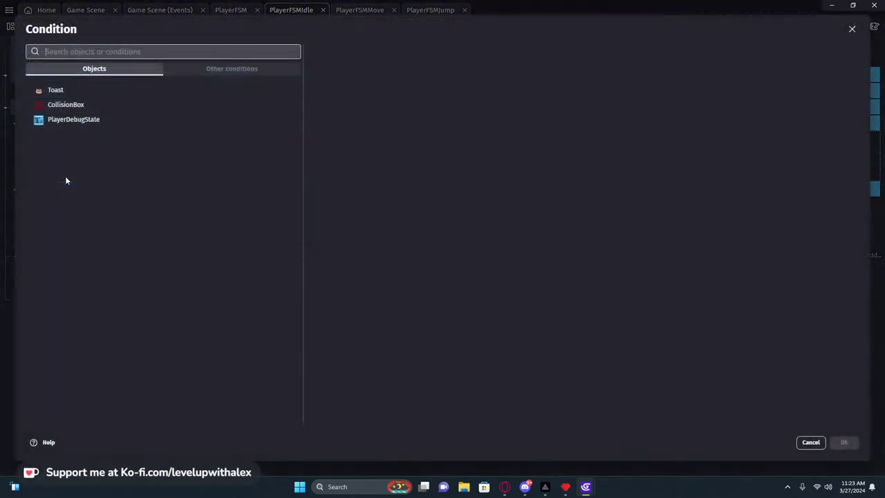
click(68, 96)
text(has)
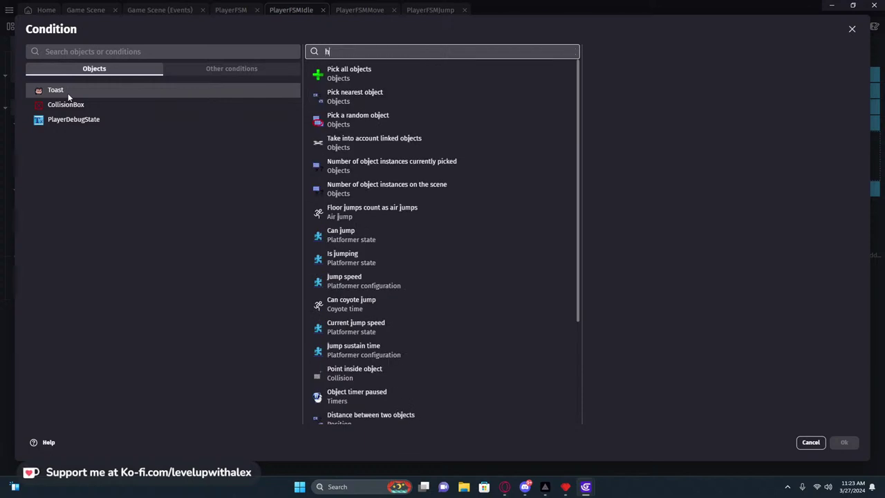
key(BackSpace)
key(BackSpace)
key(BackSpace)
text(var)
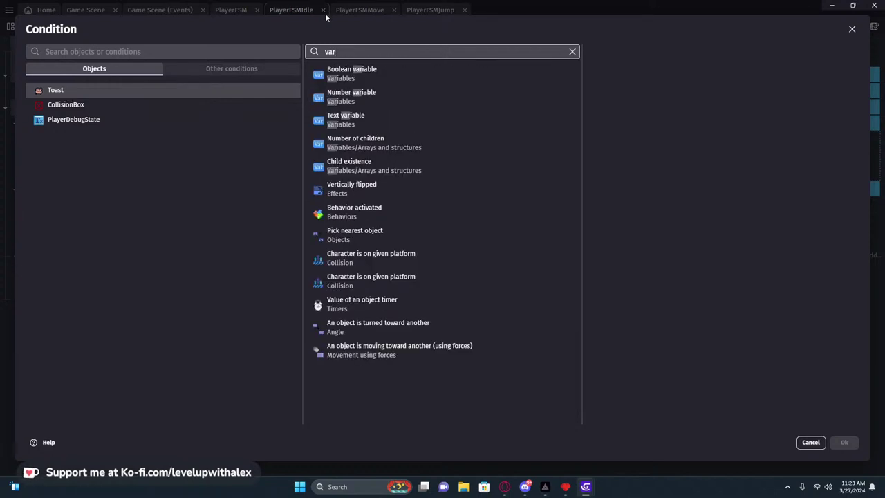
click(401, 70)
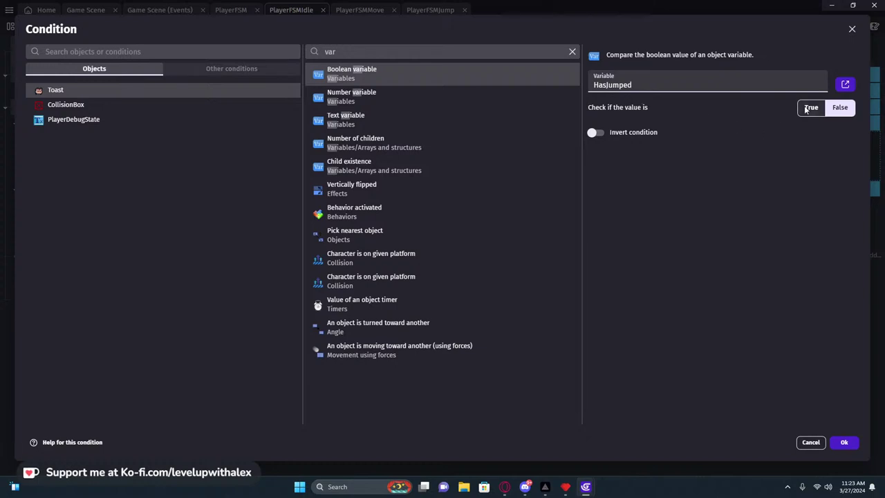
click(546, 97)
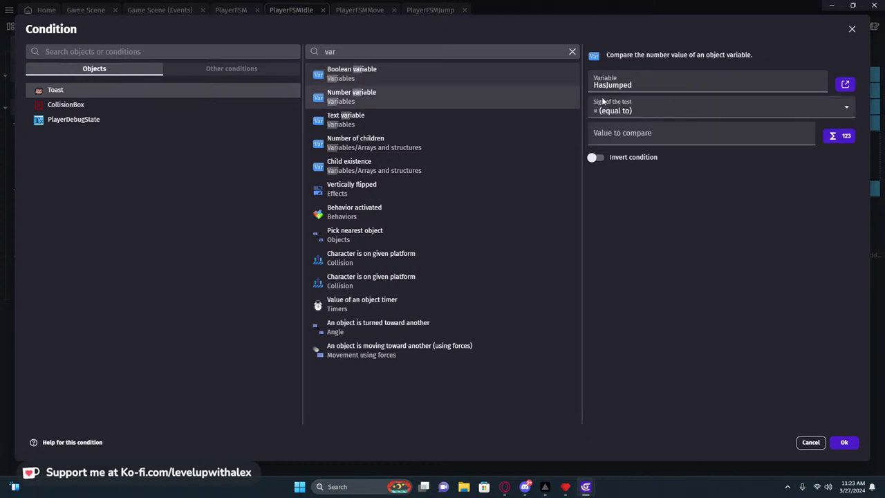
click(629, 135)
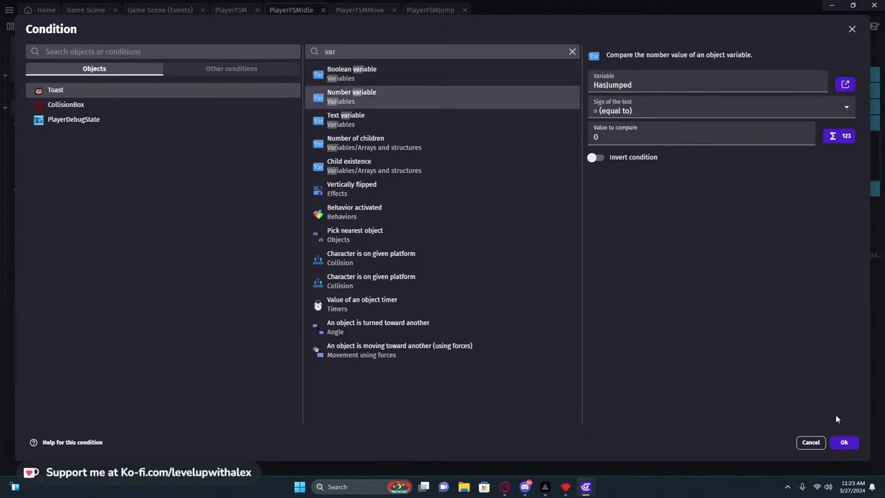
click(844, 442)
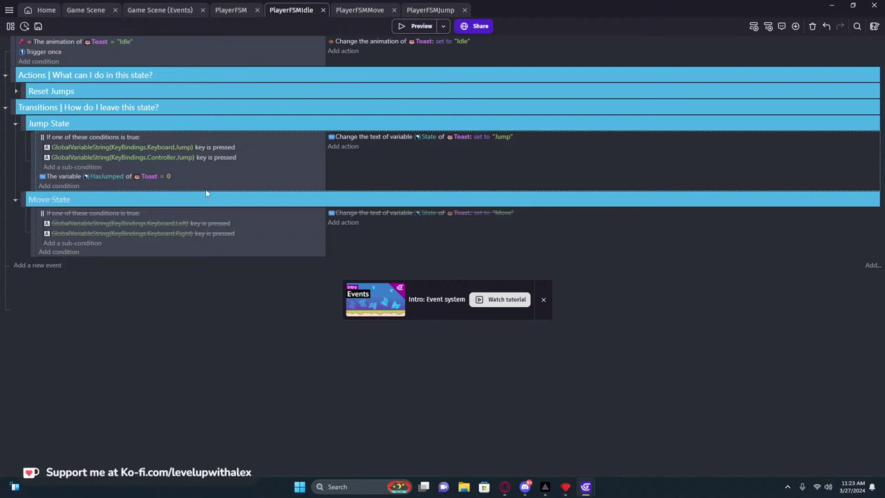
drag(55, 175, 61, 140)
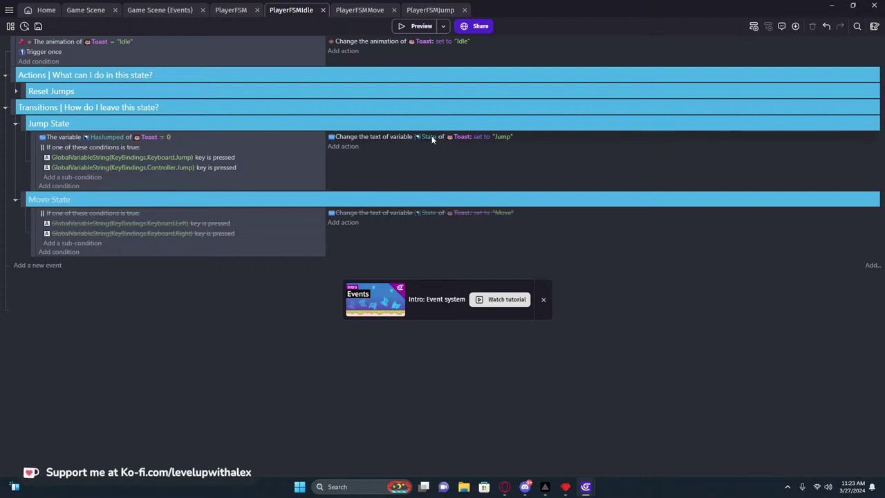
Add a Trigger once condition to the Jump State transition event and re-enable the Move State group.
click(53, 187)
text(Once)
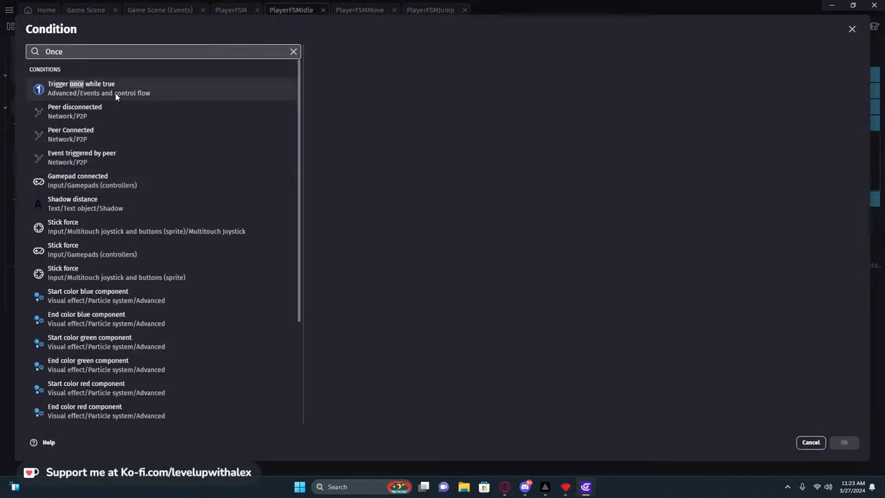
key(Return)
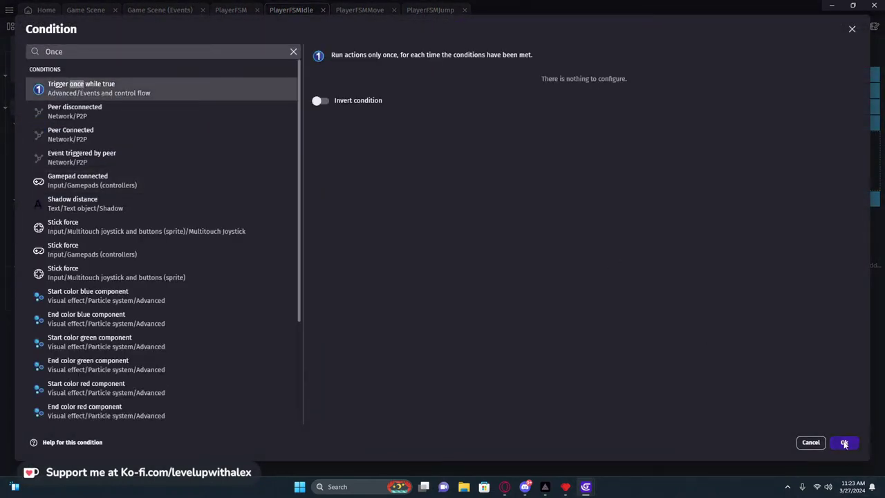
click(844, 442)
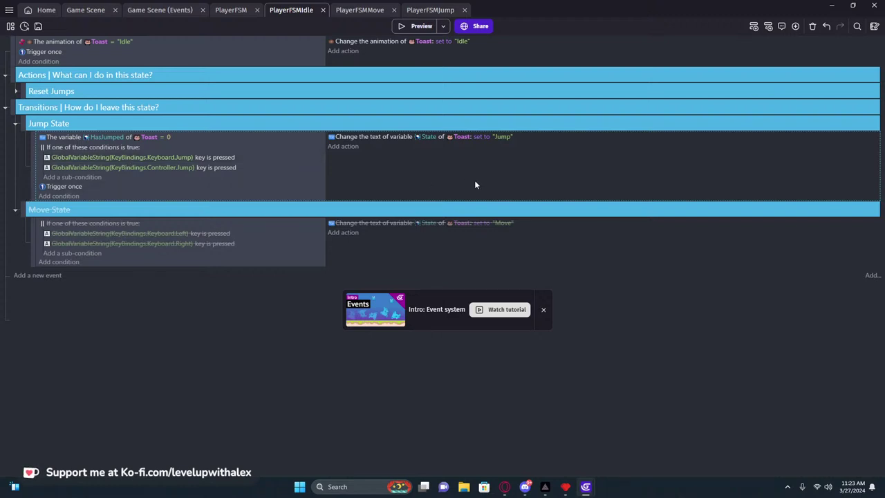
click(15, 210)
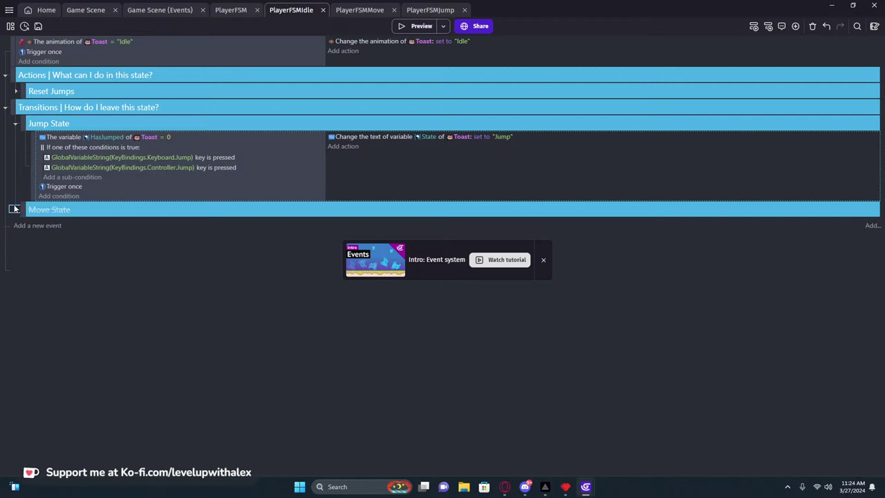
click(16, 209)
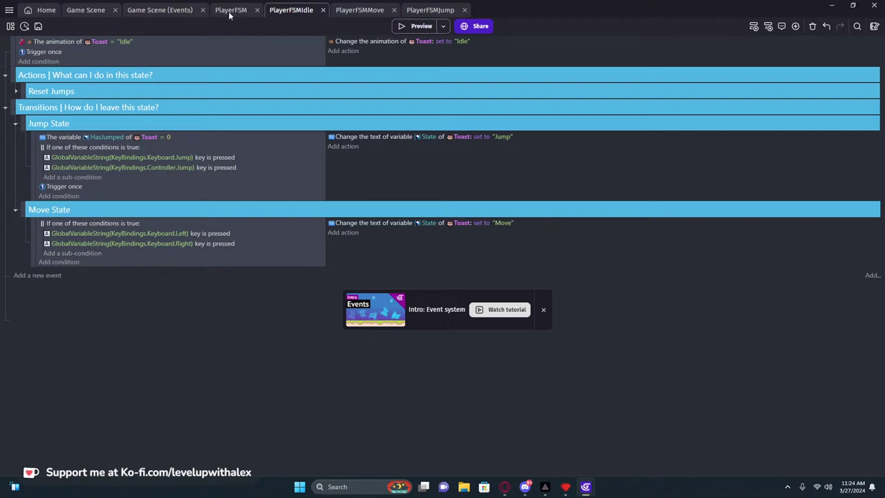
Open the PlayerFSMMove events.
click(336, 16)
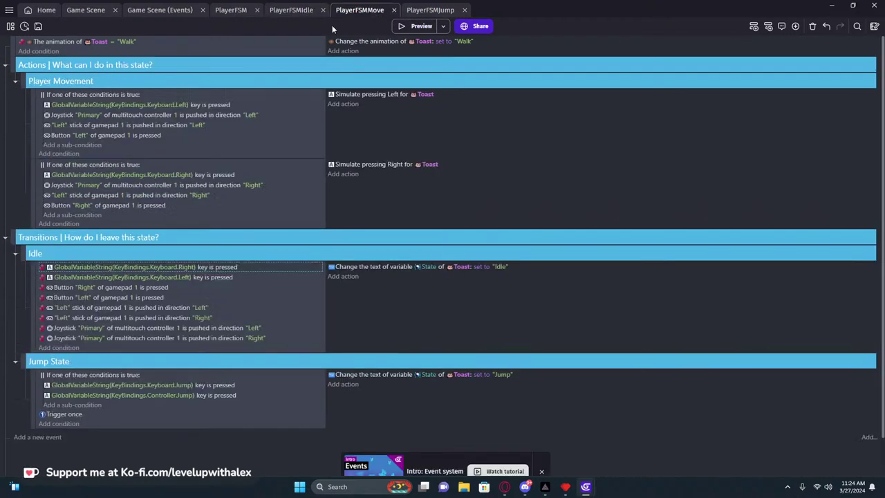
click(32, 270)
click(32, 125)
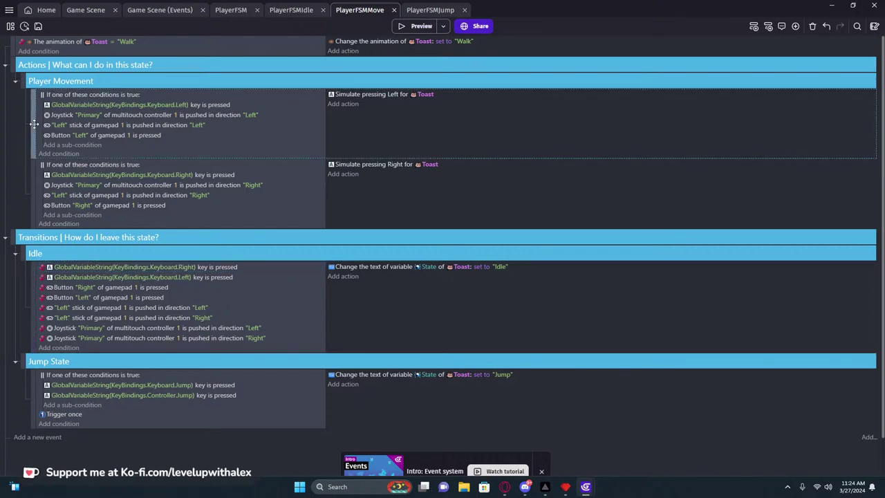
click(78, 96)
click(76, 105)
key(Escape)
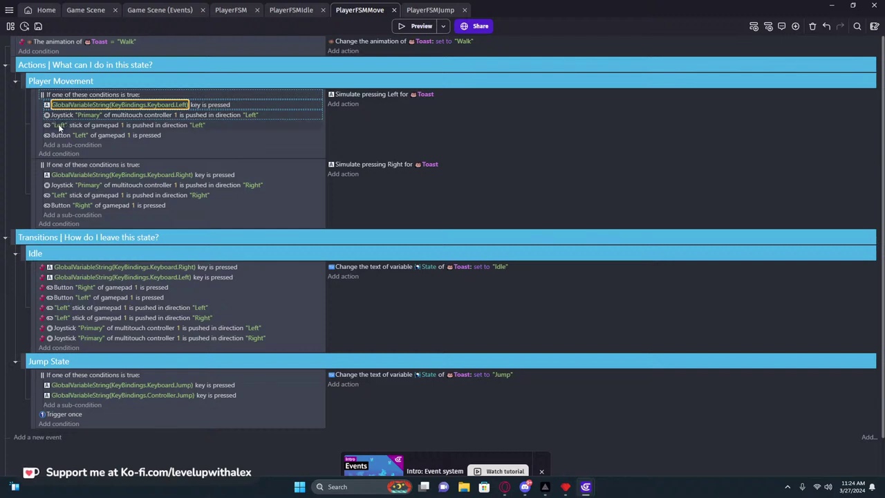
shift+click(58, 125)
key(Escape)
click(51, 177)
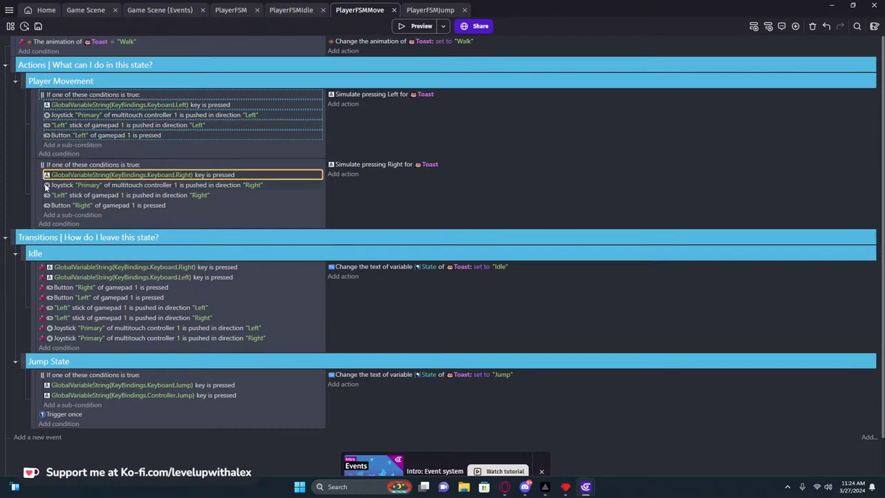
Copy all eight inverted keyboard, gamepad and joystick conditions from the Idle transition event in PlayerFSMMove.
click(61, 267)
key(Escape)
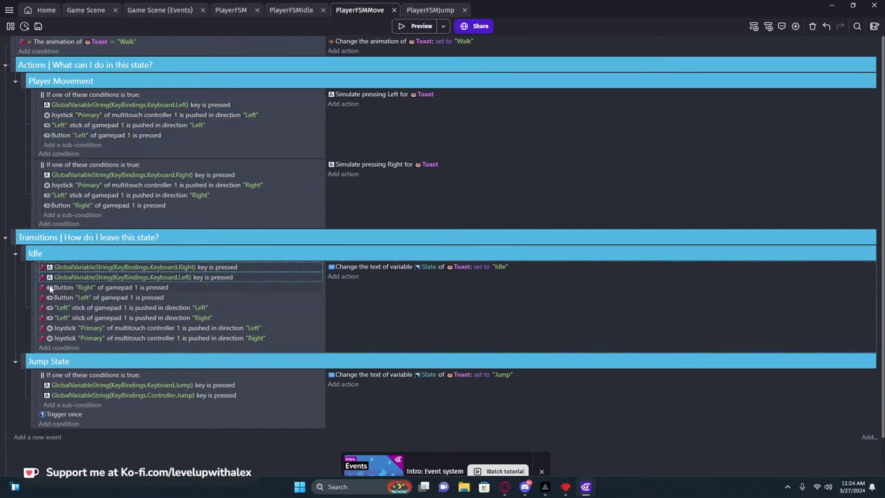
click(50, 289)
shift+click(50, 308)
shift+click(50, 318)
shift+click(48, 328)
shift+click(48, 338)
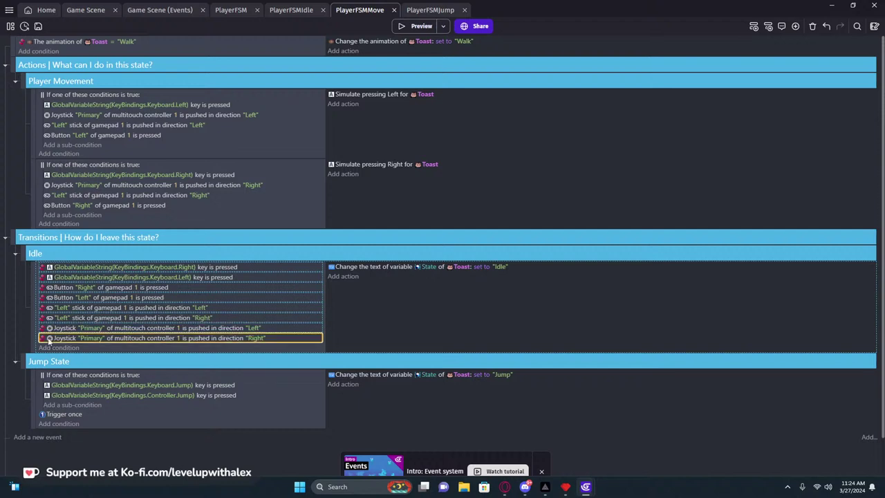
Replace the two key conditions inside the Or of PlayerFSMIdle's Move State event with the copied conditions.
click(297, 11)
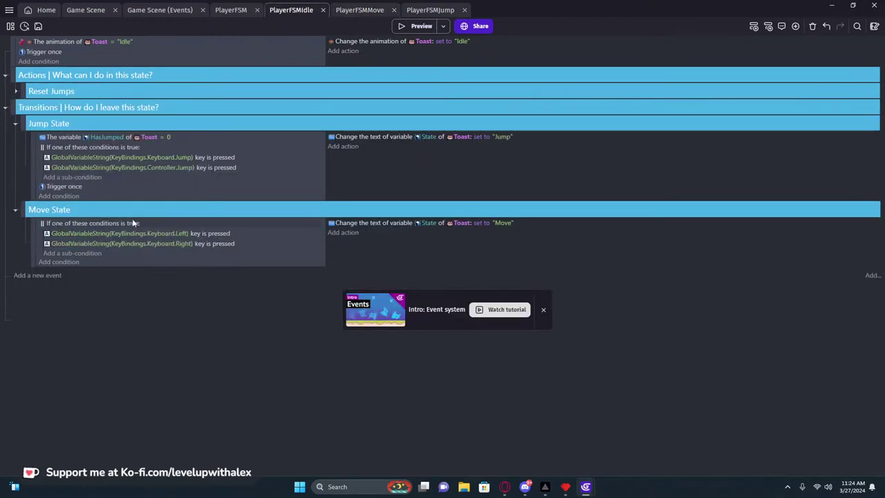
click(60, 243)
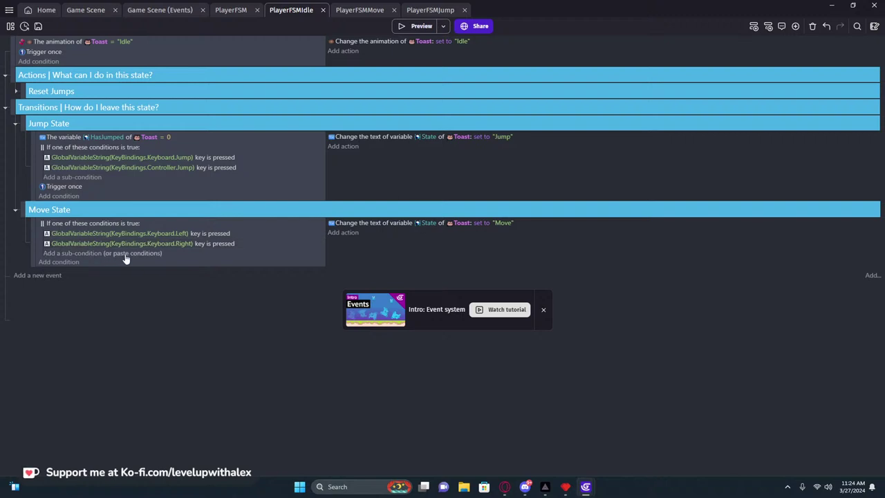
key(ctrl+v)
key(Delete)
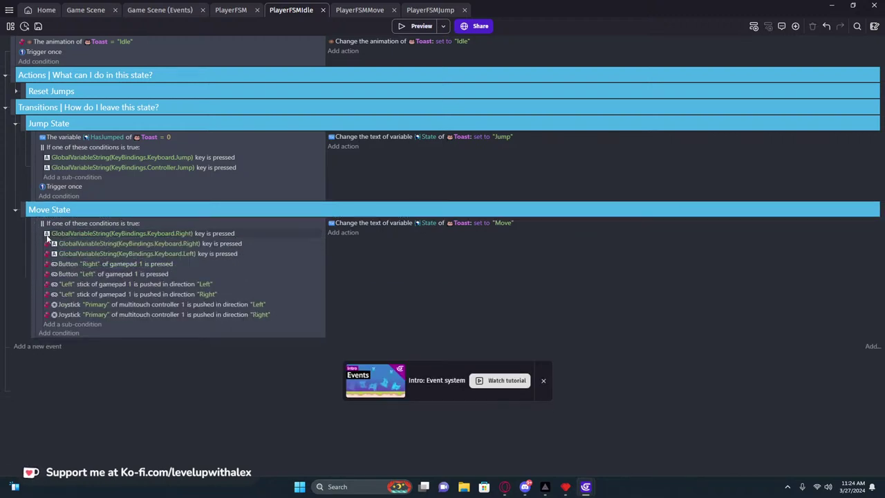
key(Delete)
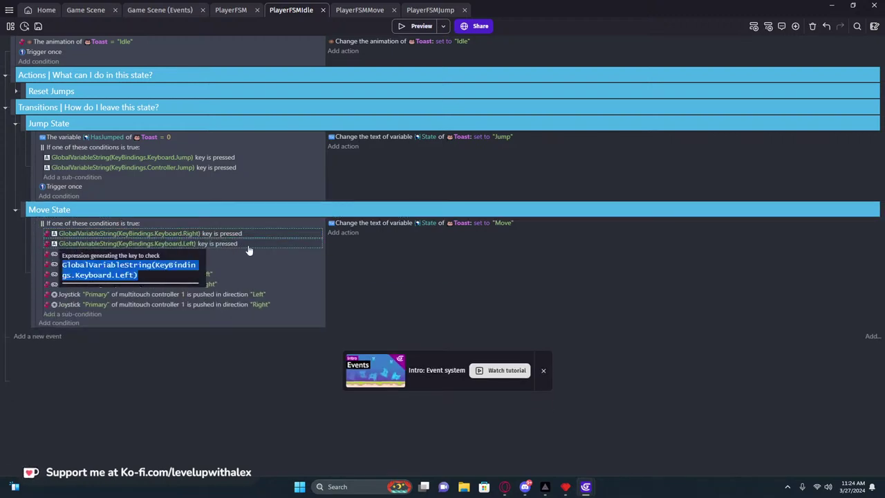
Remove the inversion from all eight sub-conditions pasted into the Move State event.
ctrl+click(249, 245)
ctrl+click(260, 254)
ctrl+click(262, 264)
ctrl+click(266, 274)
ctrl+click(270, 284)
ctrl+click(280, 295)
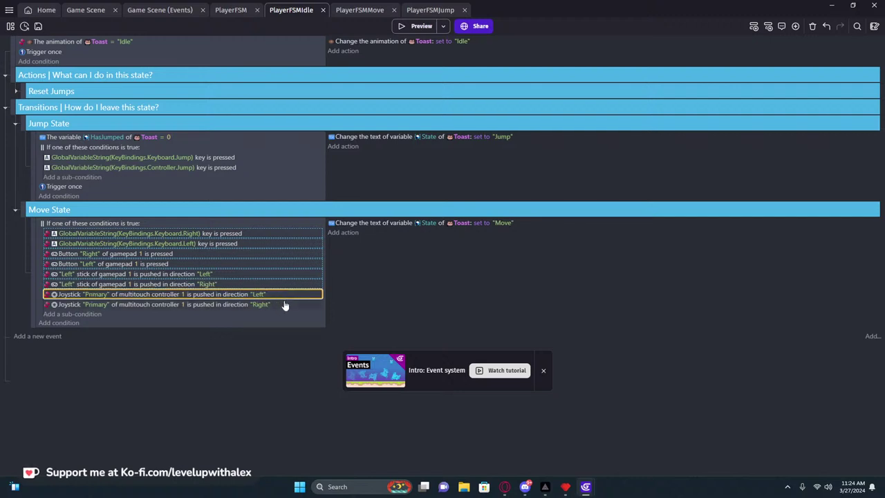
ctrl+click(282, 305)
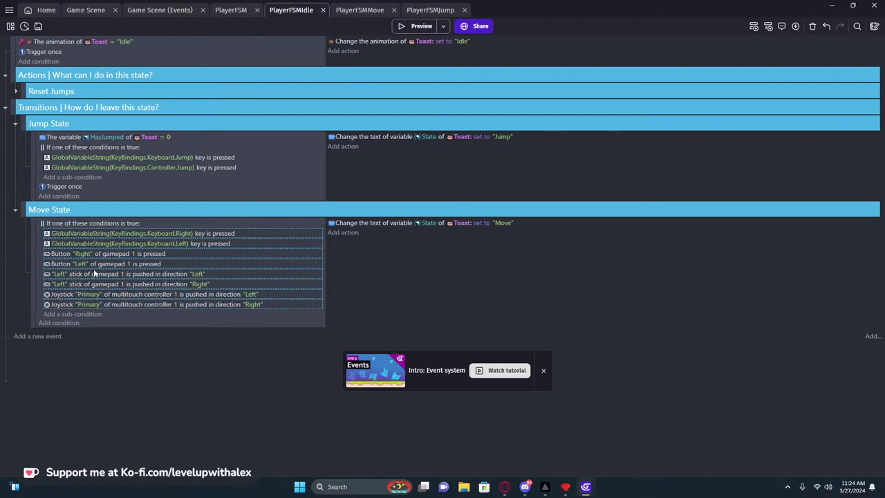
Move the Move State group above Jump State and add a Trigger once condition to its event.
drag(23, 207, 23, 117)
click(173, 160)
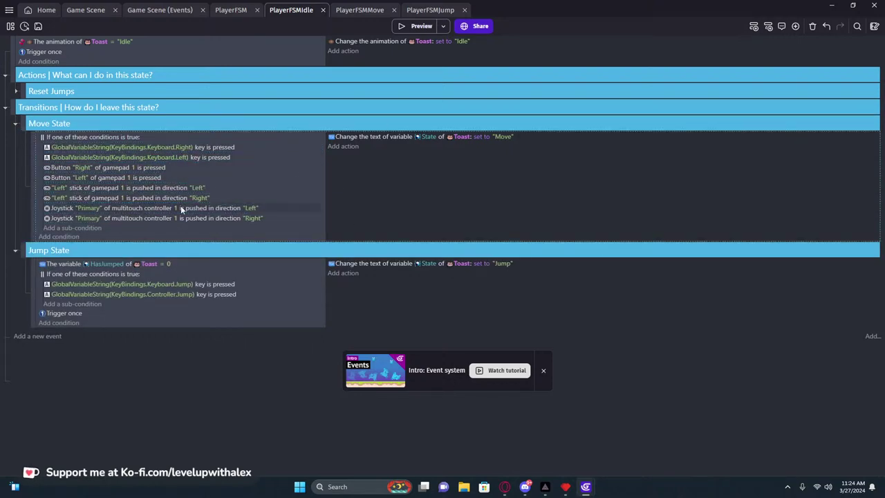
click(71, 233)
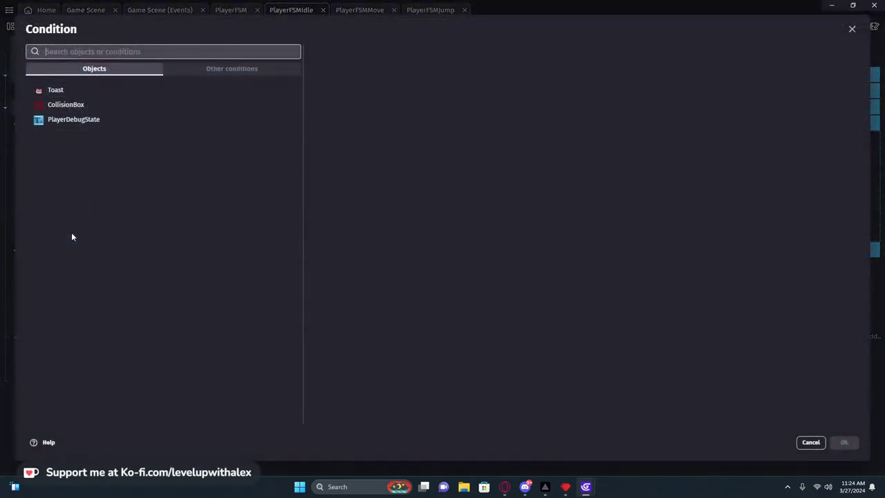
text(once)
click(127, 88)
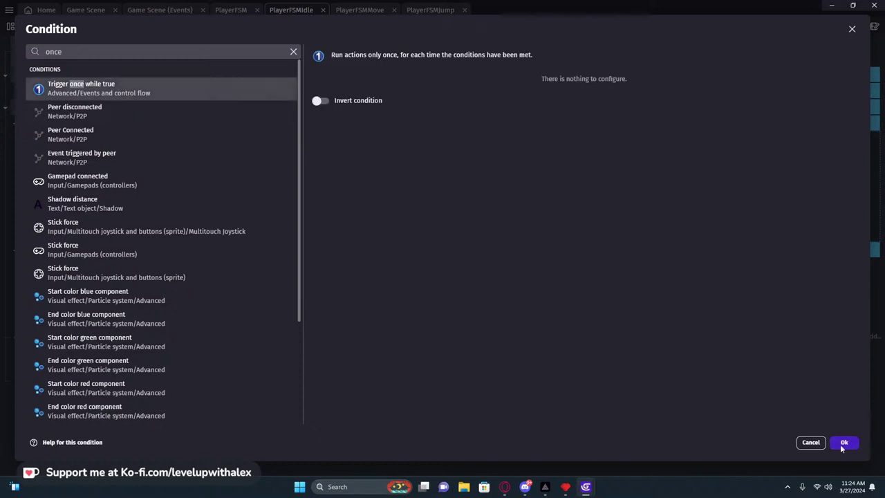
click(845, 443)
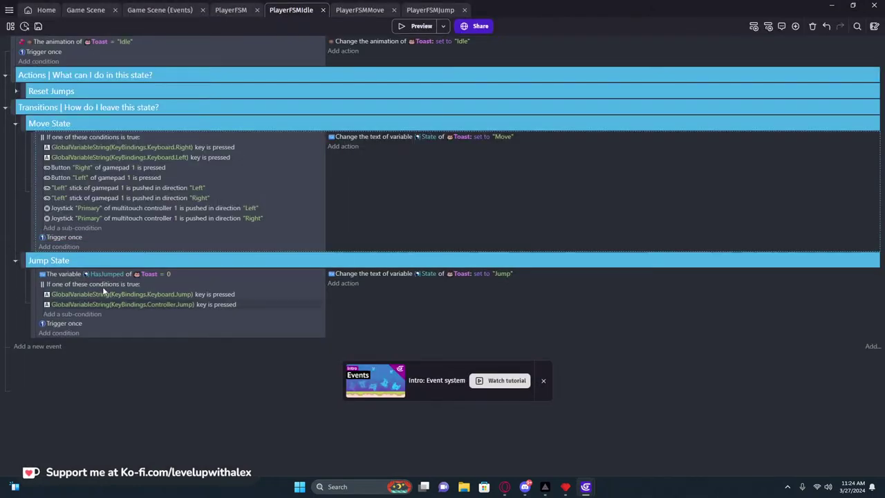
In PlayerFSMMove, add a sub-event with a Trigger once condition under the left-movement event.
click(350, 10)
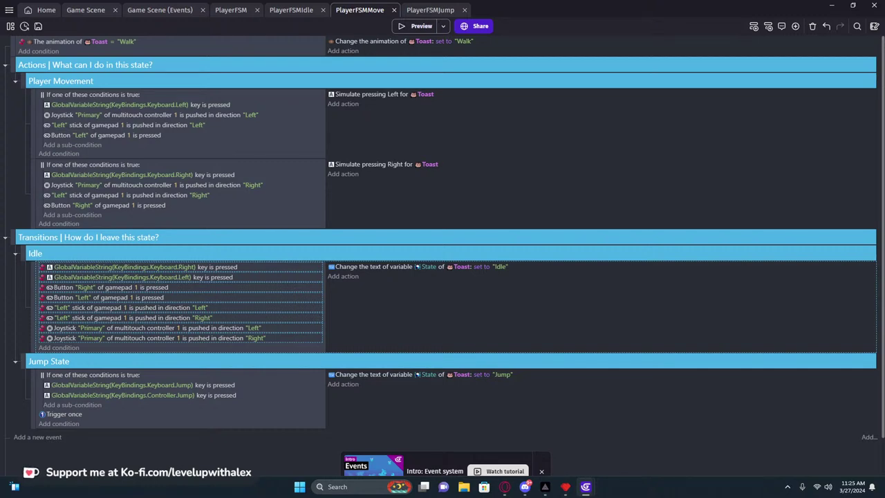
click(34, 124)
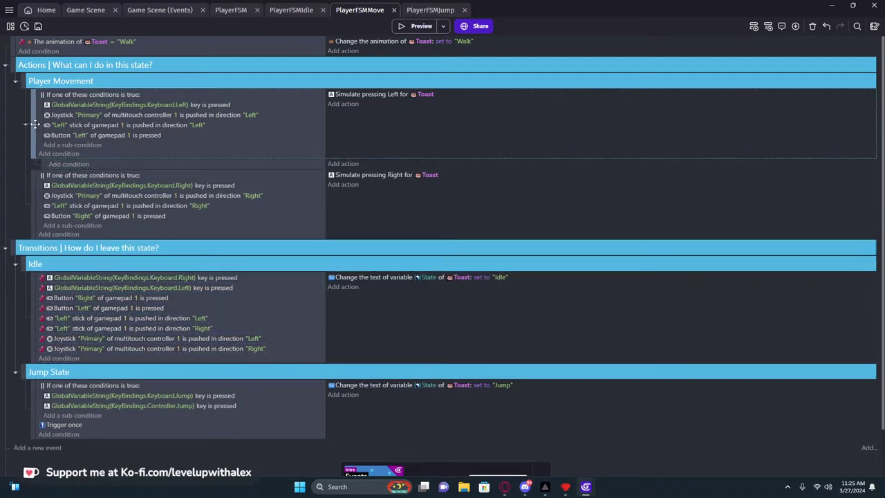
key(shift+a)
click(60, 165)
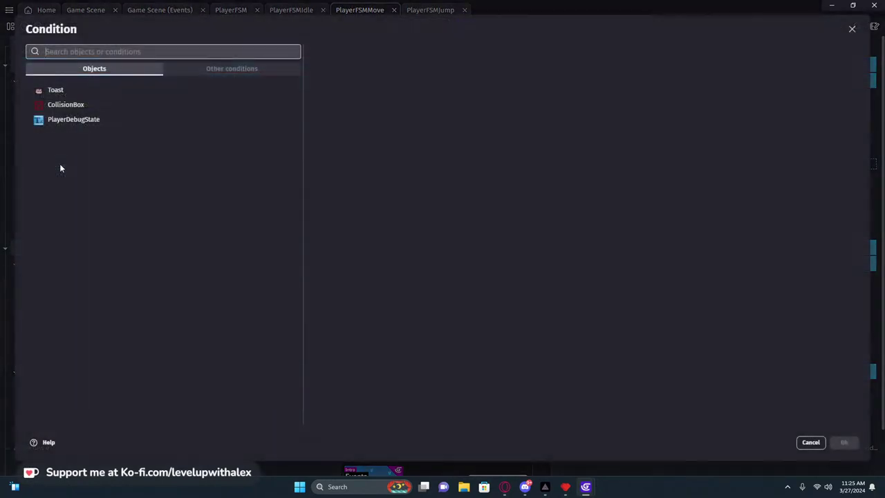
text(once)
click(104, 88)
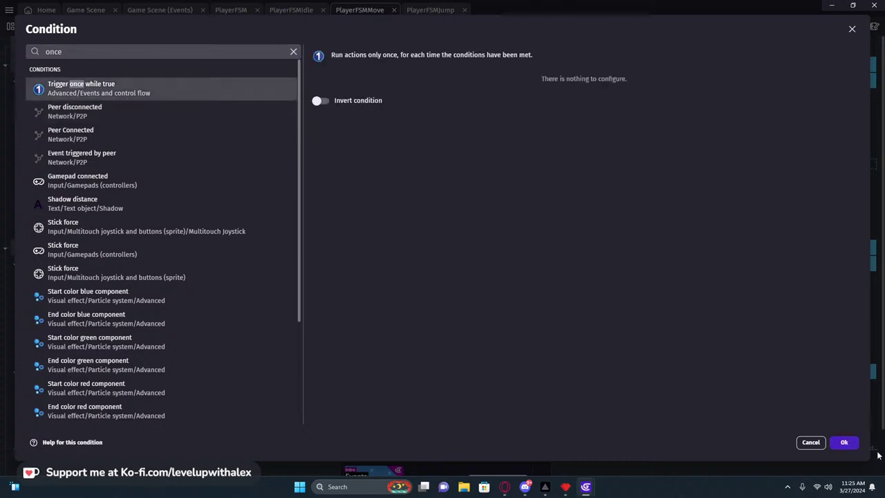
click(845, 442)
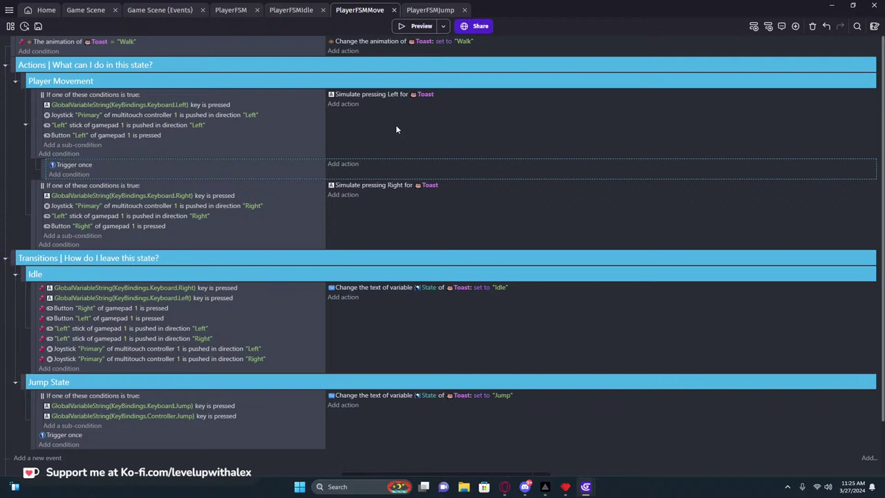
Add a Trigger once condition to the event that changes Toast's animation to "Walk".
click(42, 51)
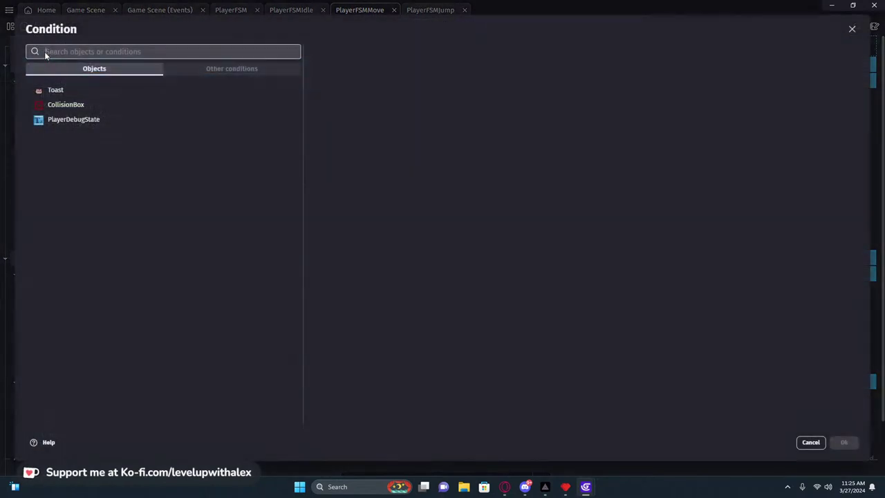
text(once)
click(108, 88)
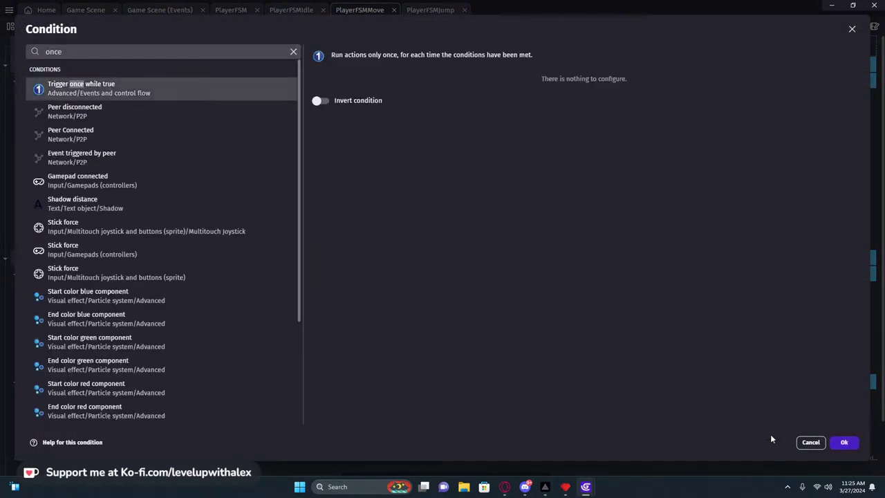
click(844, 442)
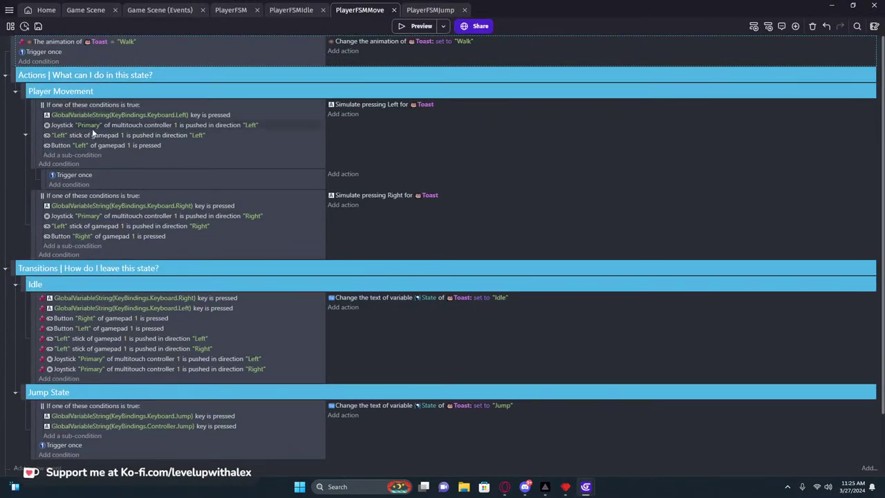
Add a Flip to a side action for Toast to the left-movement sub-event, with reverse side Yes and duration 120 ms.
click(359, 175)
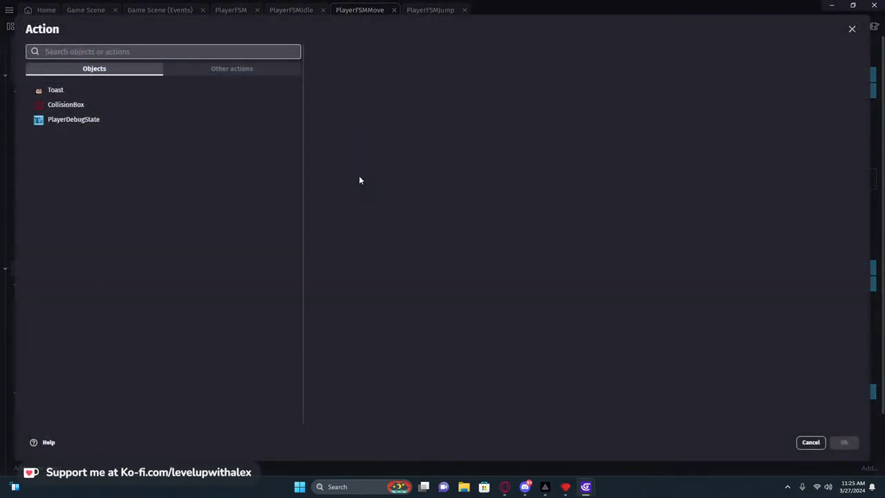
click(100, 92)
text(flip)
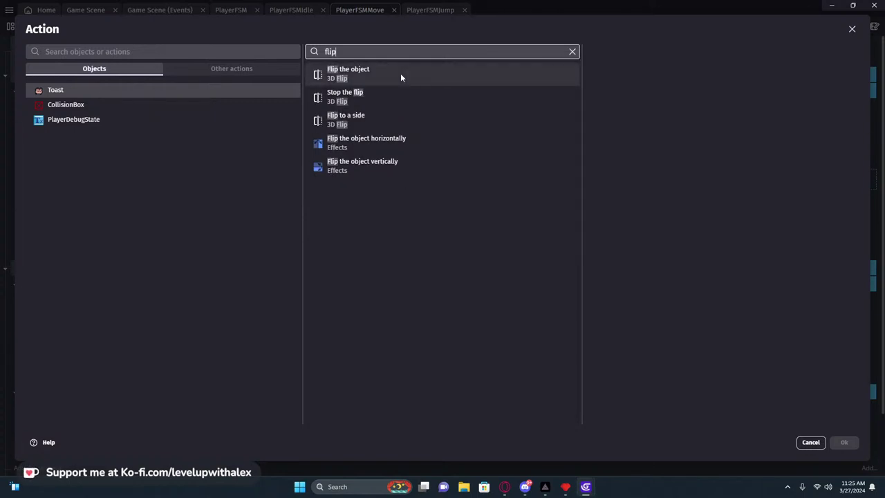
click(403, 121)
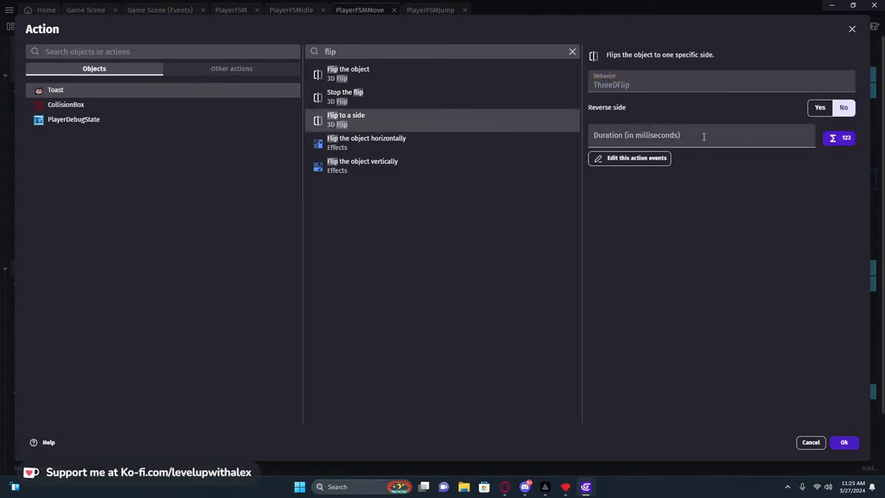
click(843, 108)
click(666, 139)
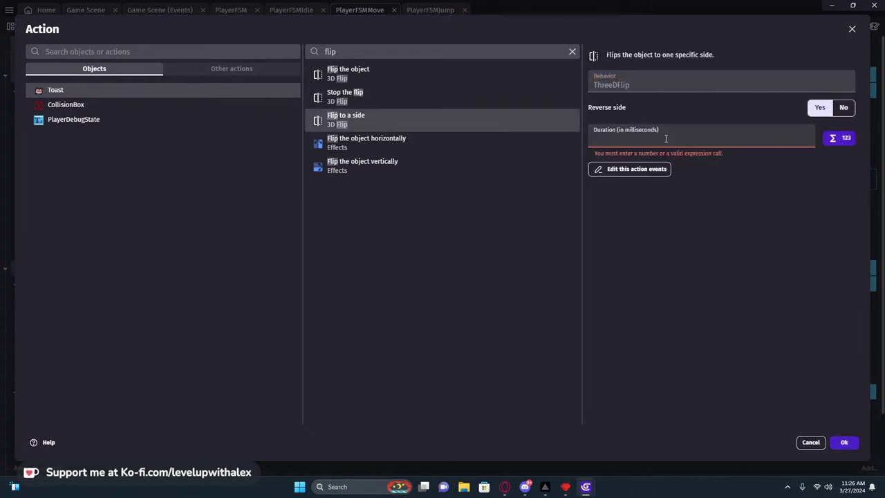
text(120)
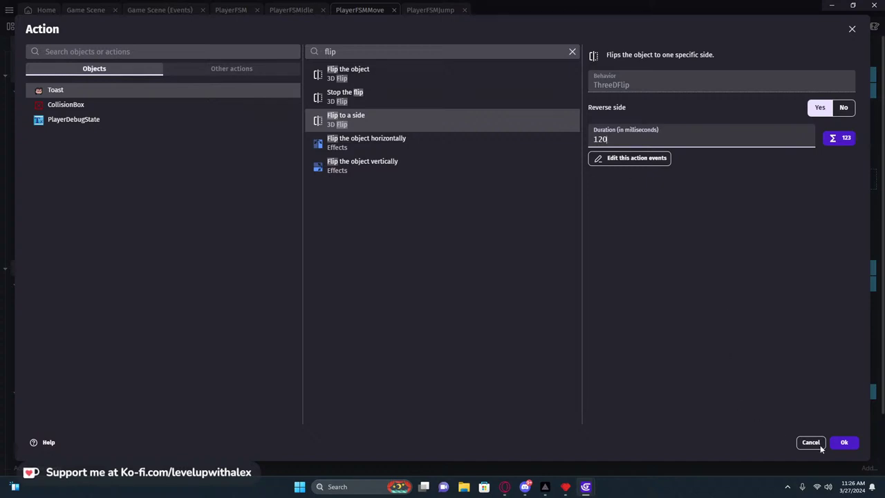
click(845, 443)
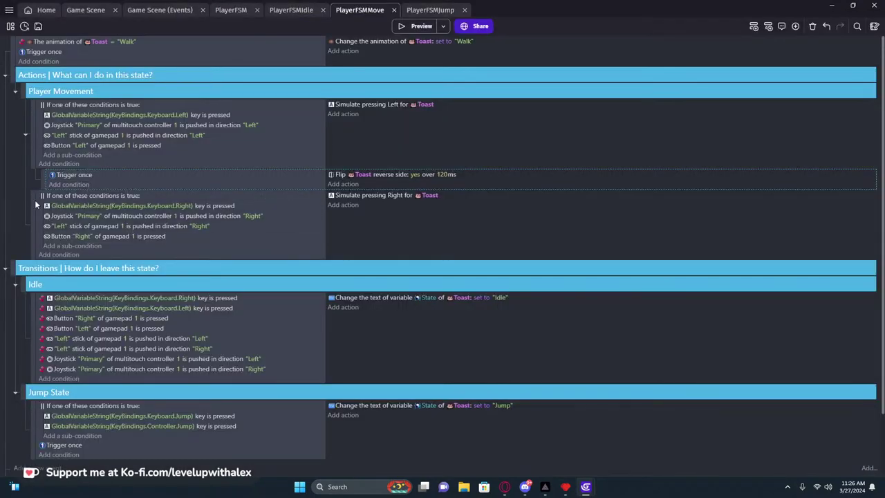
Copy the Trigger once flip sub-event under the right-movement event and set its reverse side to No.
drag(40, 180, 118, 279)
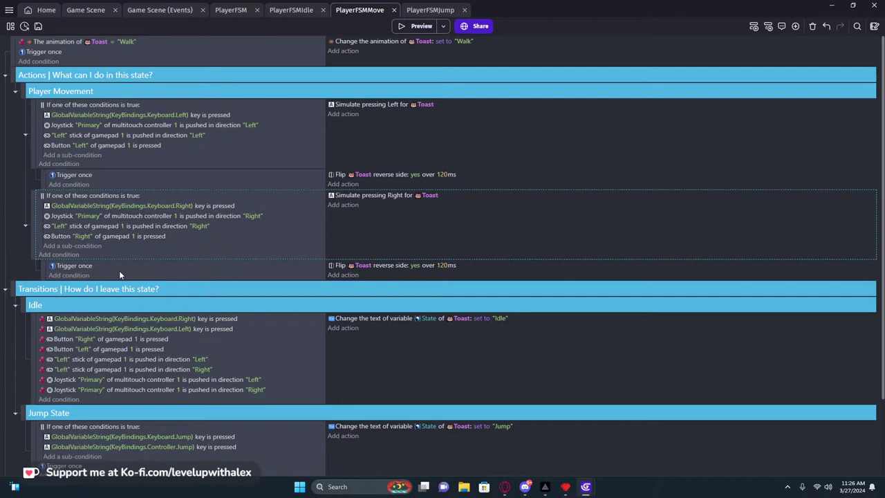
click(421, 268)
click(489, 286)
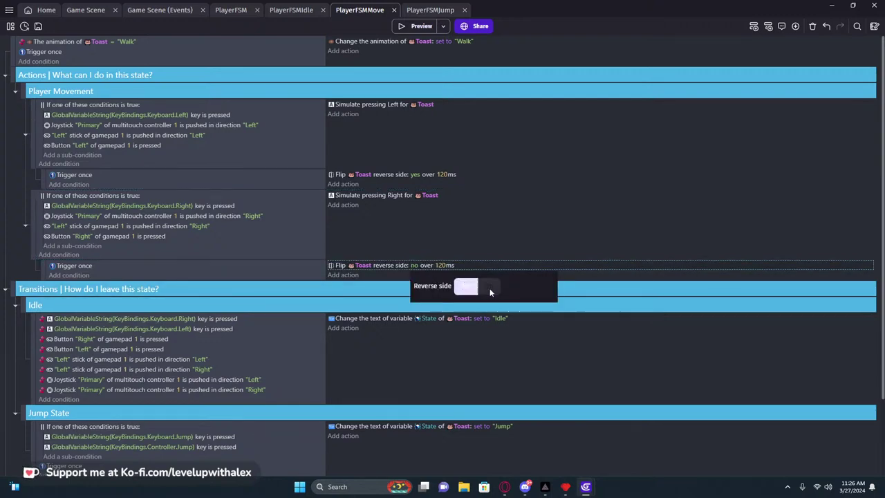
click(451, 252)
Disable the whole "Transitions | How do I leave this state?" group in PlayerFSMMove.
scroll(463, 228, down, 2)
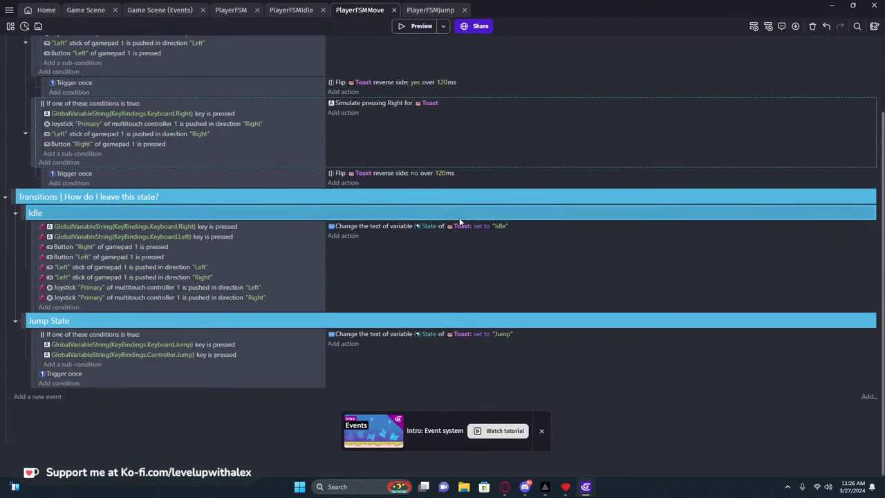
scroll(464, 221, up, 1)
scroll(198, 274, down, 1)
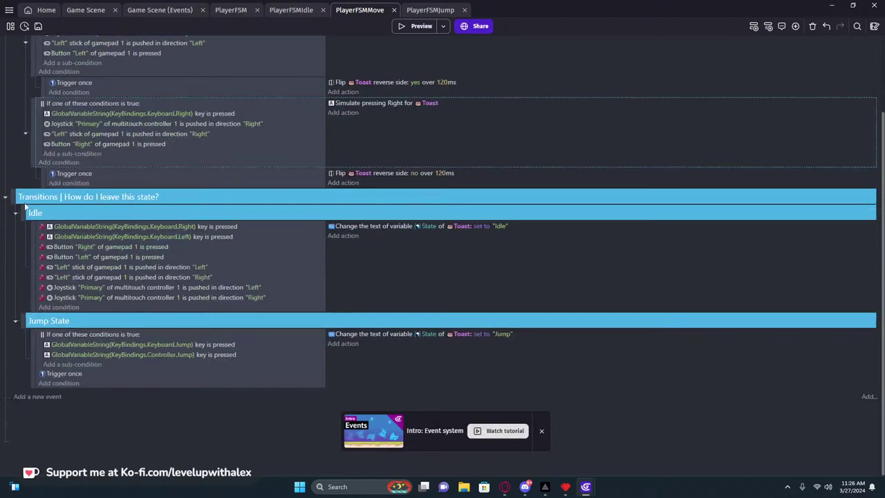
key(ctrl+d)
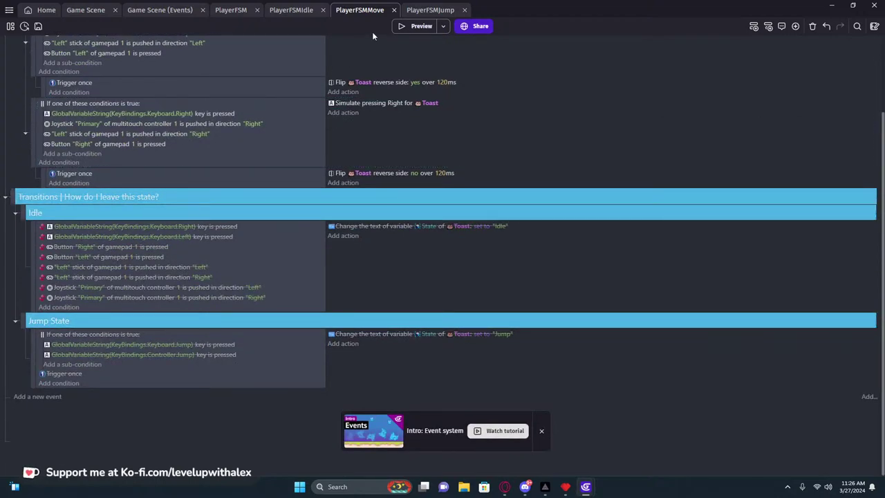
Run a maximized game preview, test Toast's jumping and left and right movement, and close it.
click(411, 27)
double_click(468, 184)
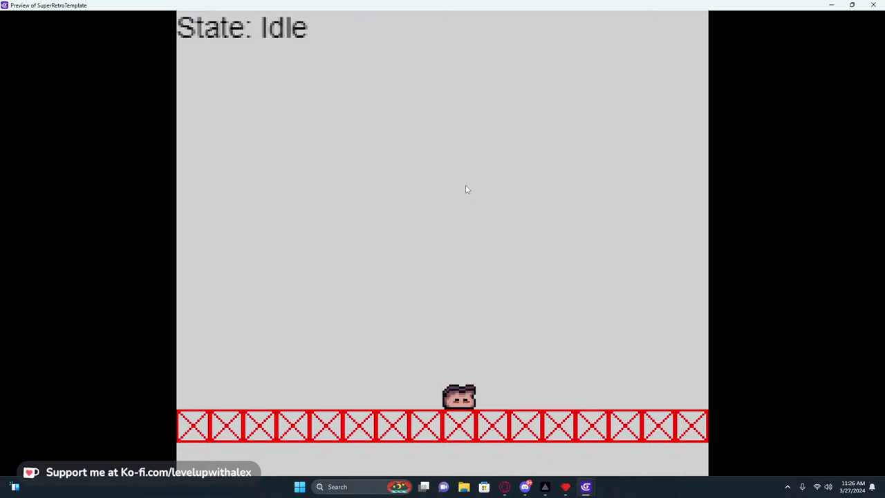
key(space)
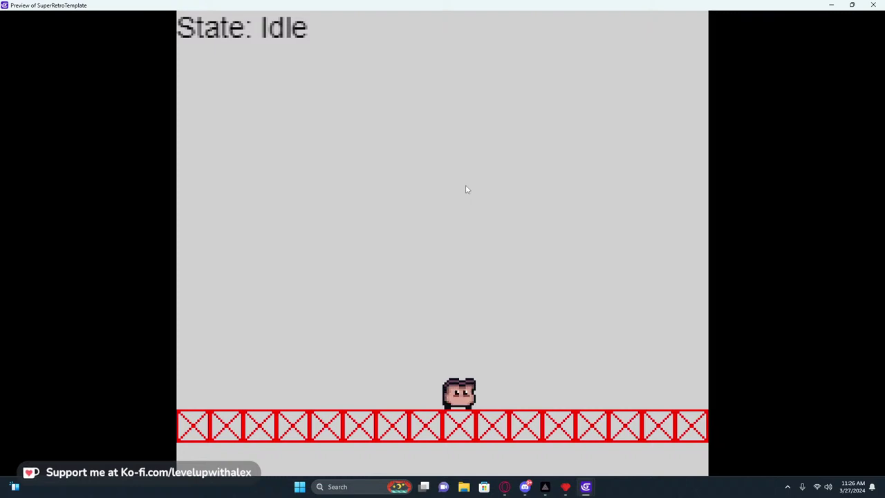
key(Left)
key(space)
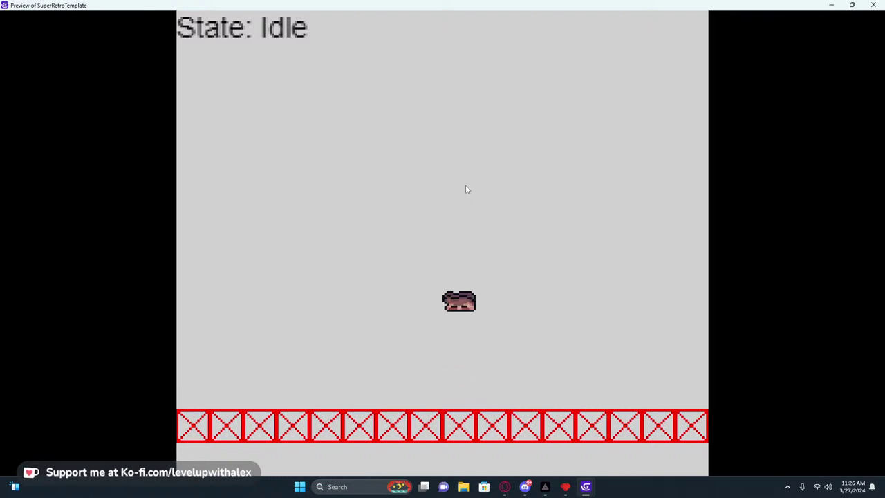
key(space)
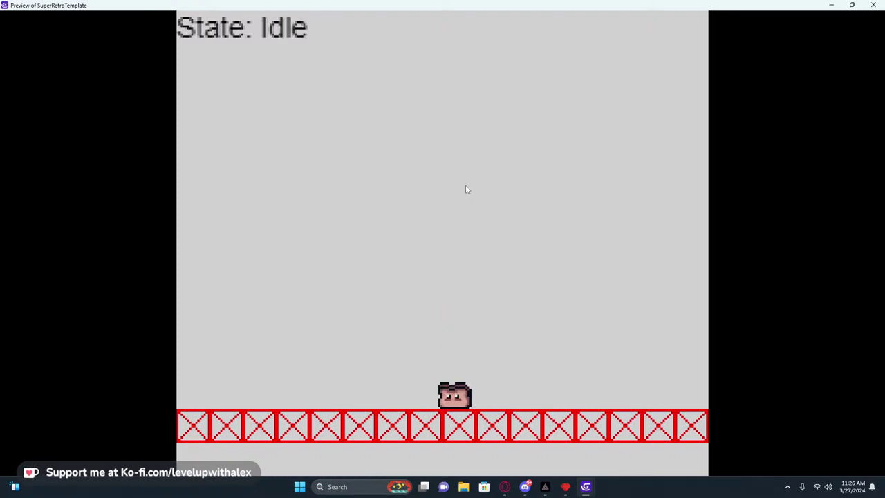
key(Right)
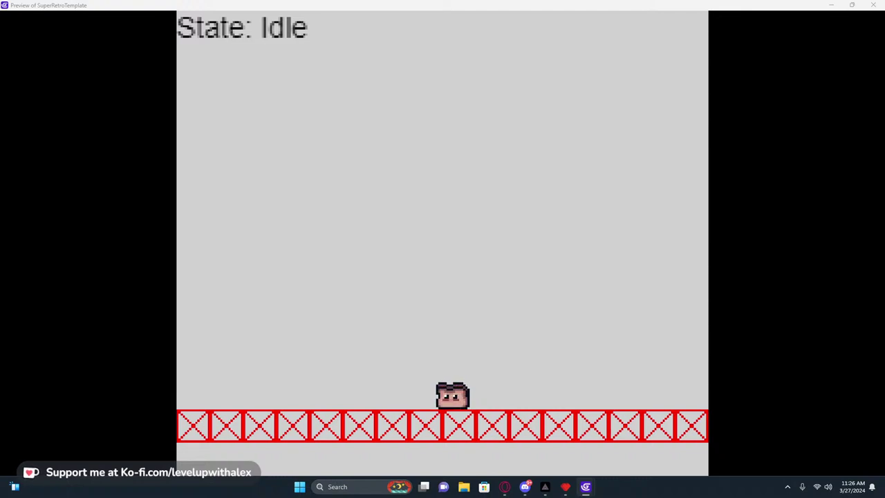
click(875, 6)
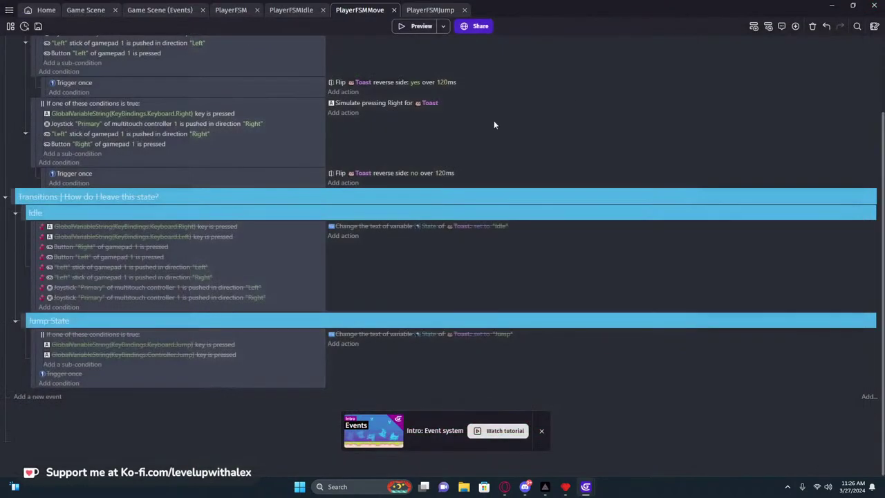
Launch a new preview, move its window aside, and open the debugger, dismissing the subscription prompt.
scroll(241, 95, up, 3)
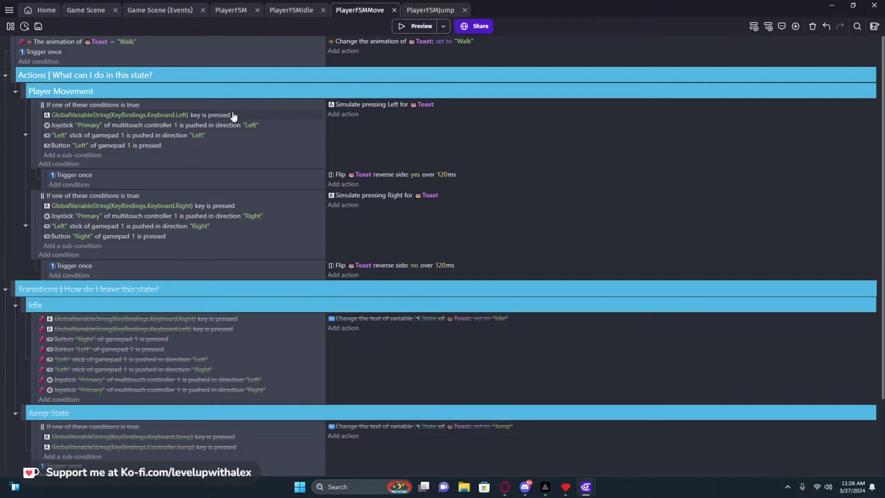
click(443, 26)
click(409, 25)
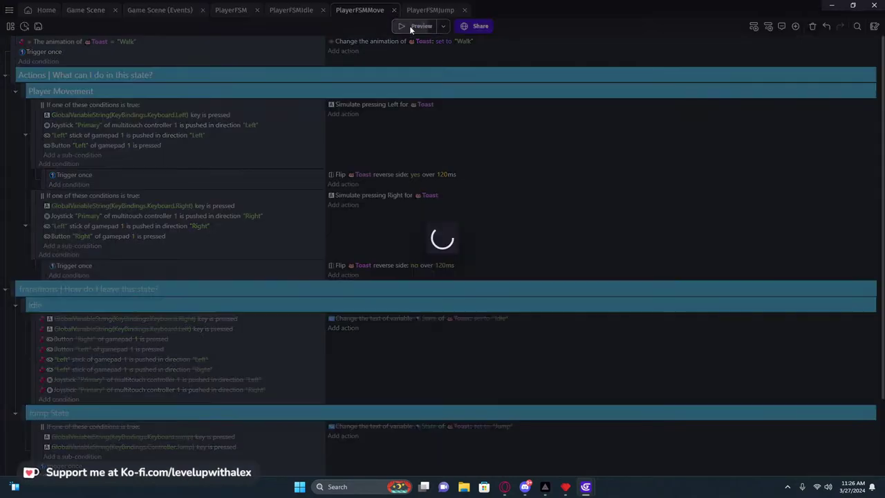
drag(453, 184, 345, 169)
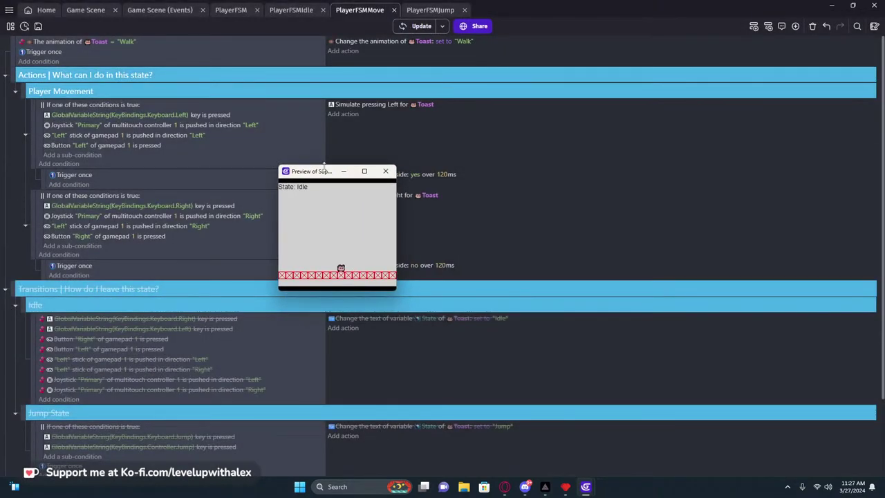
click(442, 27)
click(502, 55)
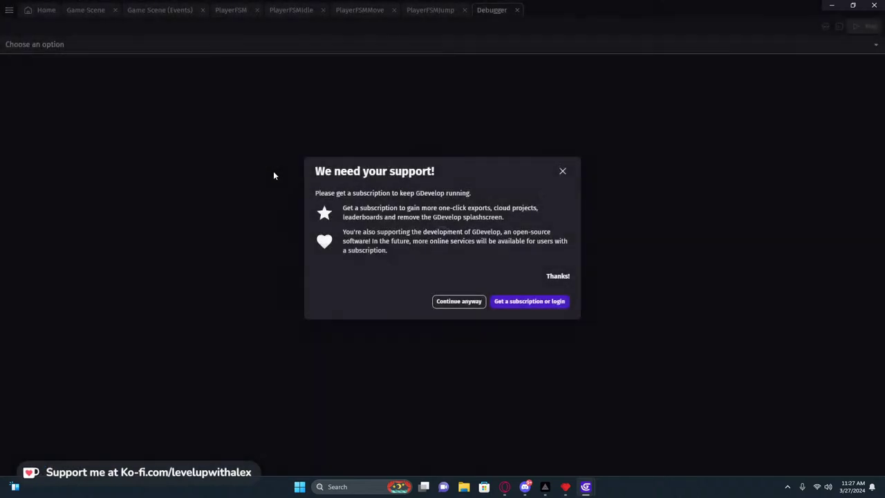
click(457, 301)
Inspect Toast's instance #1 in the debugger for Game preview #26, checking its State and HasJumped variables.
click(83, 44)
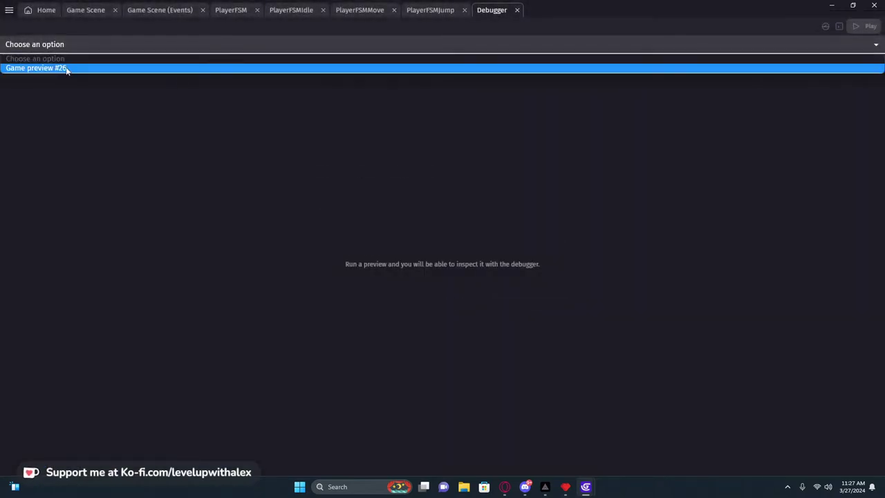
click(65, 67)
click(109, 77)
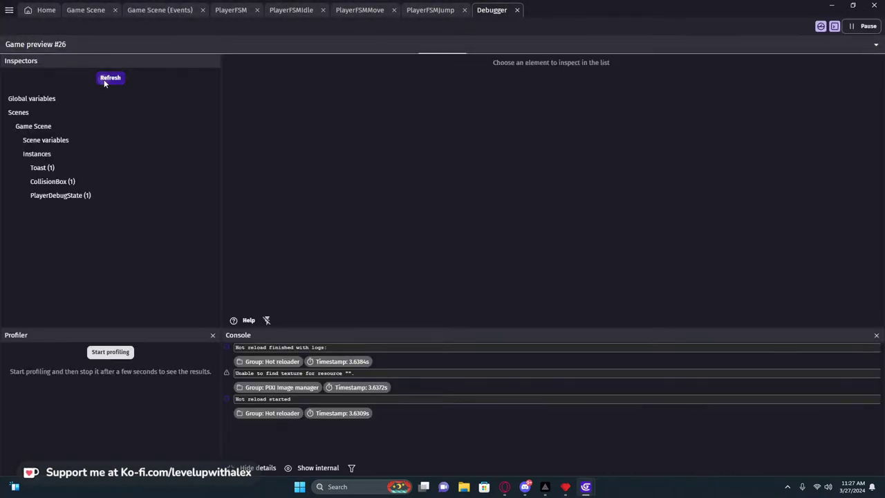
click(76, 170)
click(61, 209)
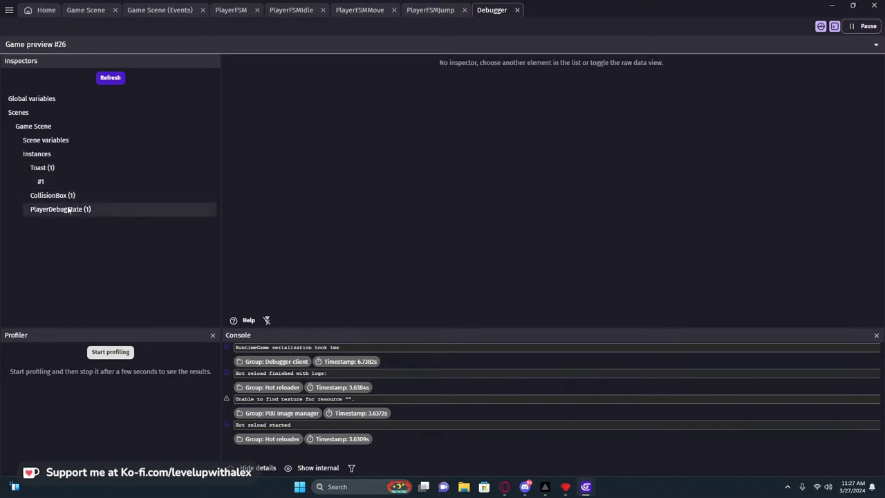
click(43, 181)
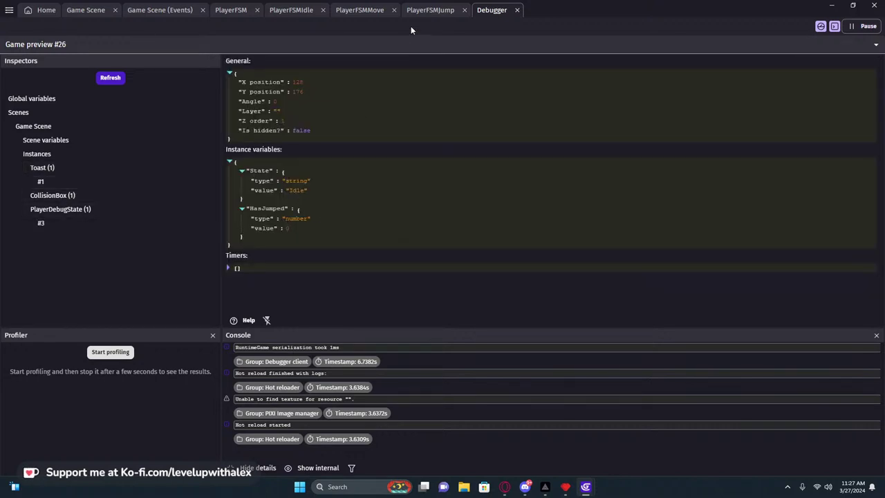
In PlayerFSMIdle's Move State event, delete both gamepad button conditions and the "Left" stick condition for direction "Left".
click(344, 11)
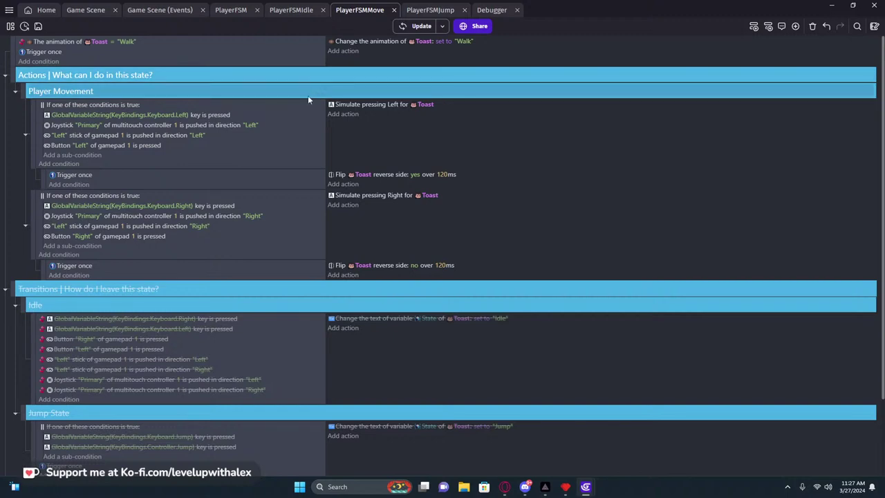
scroll(277, 139, down, 3)
scroll(110, 221, up, 3)
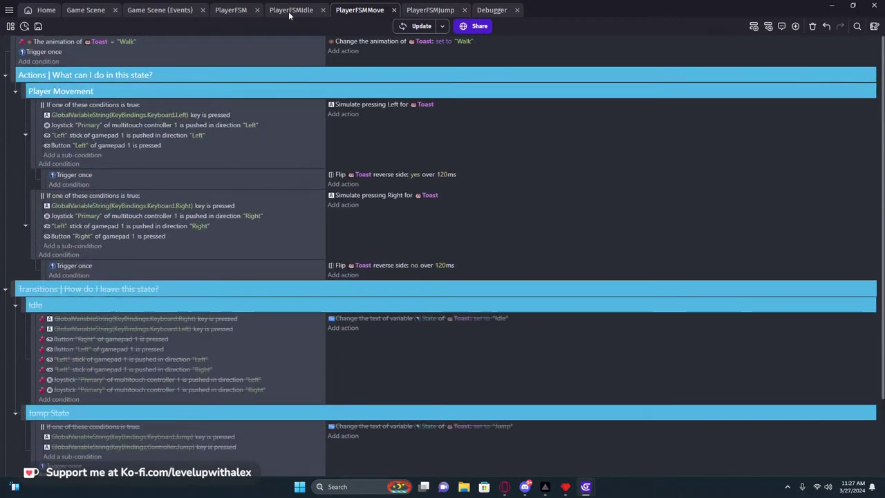
click(289, 11)
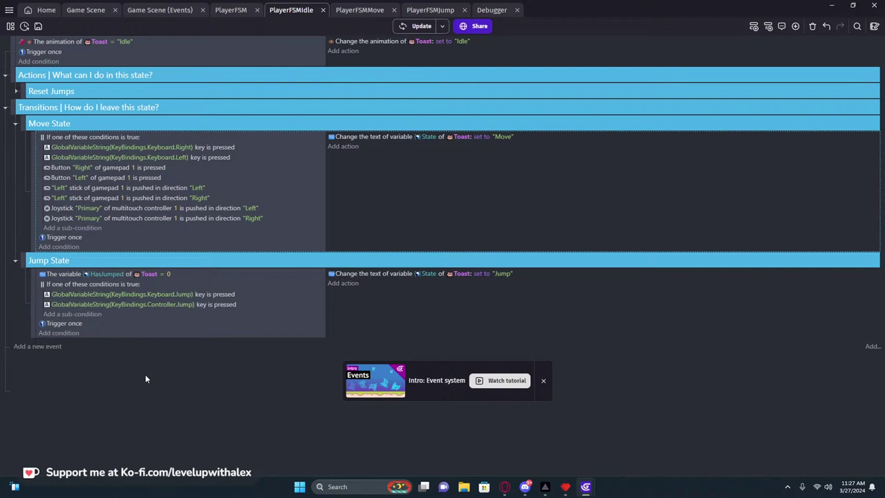
click(115, 168)
key(Delete)
click(115, 167)
key(Delete)
click(111, 167)
key(Delete)
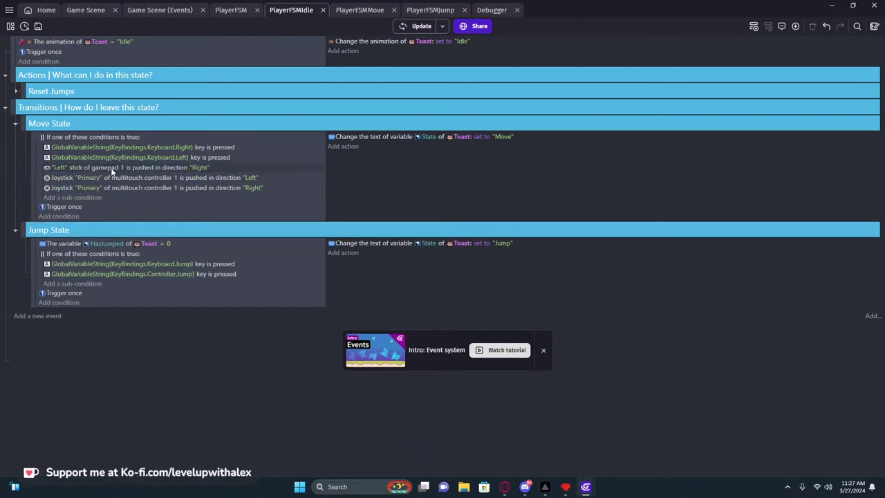
Delete the remaining gamepad stick "Right" condition and both multitouch joystick conditions from the Move State event, keeping only the keyboard keys.
double_click(111, 167)
click(852, 29)
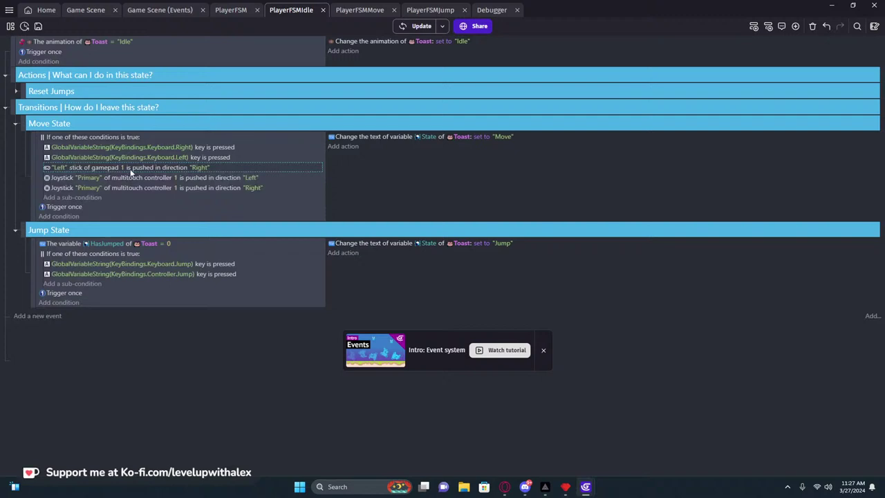
click(133, 168)
key(Delete)
click(139, 169)
key(Delete)
click(140, 169)
key(Delete)
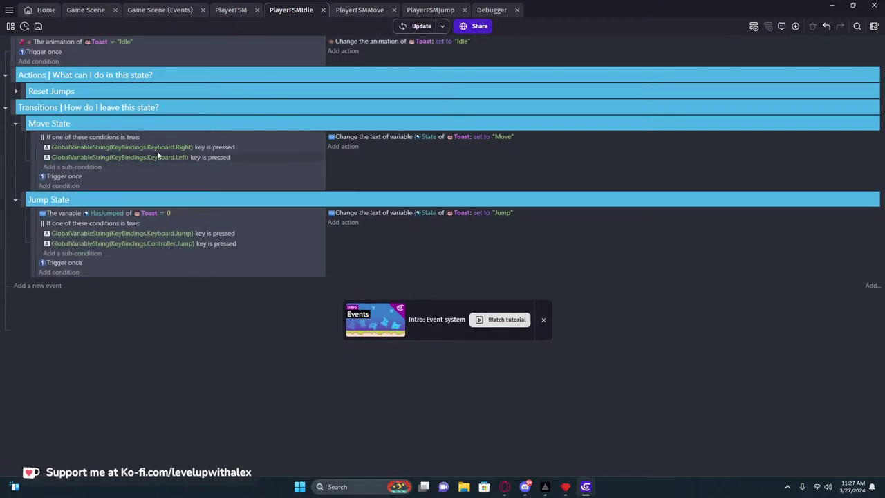
Update the running preview to check Toast's state, relaunch it for another check, and close it.
click(421, 28)
mouse_move(397, 486)
click(670, 436)
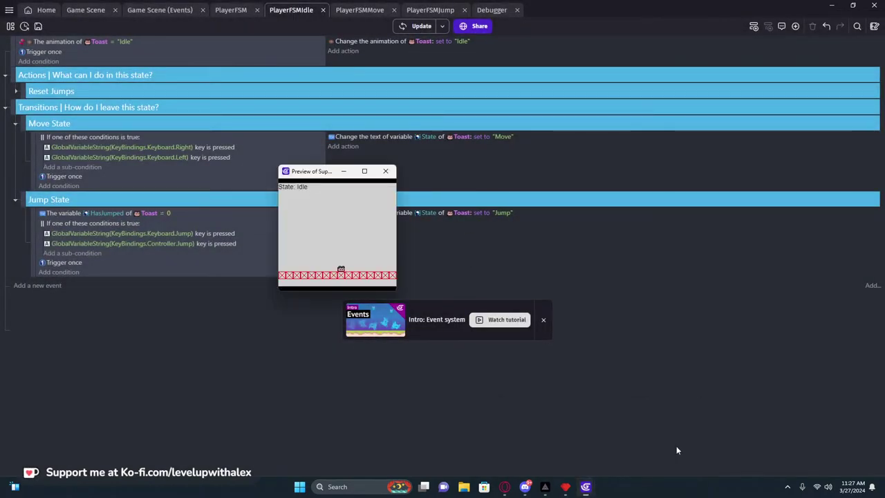
click(386, 170)
click(417, 26)
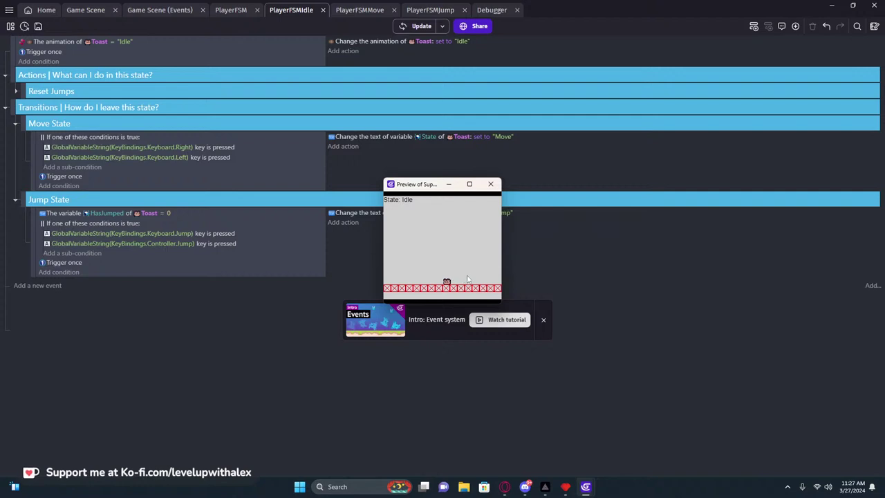
click(491, 185)
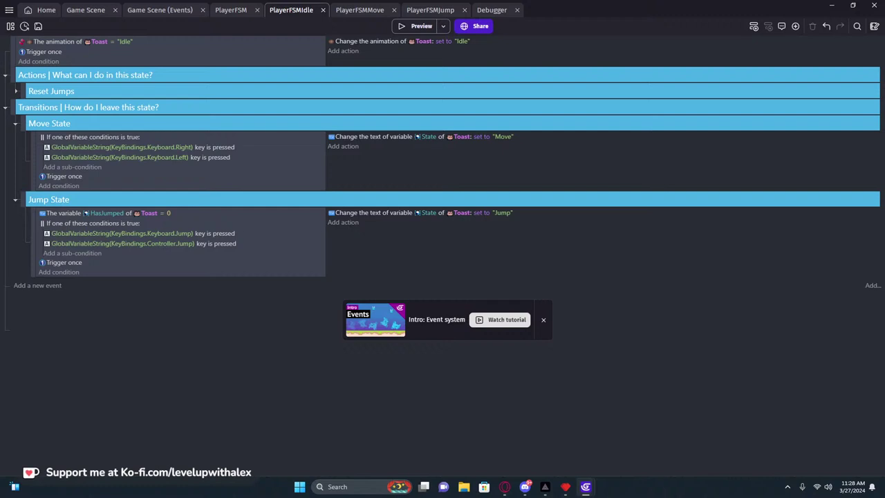
Disable the Jump Action group in PlayerFSMJump.
click(441, 11)
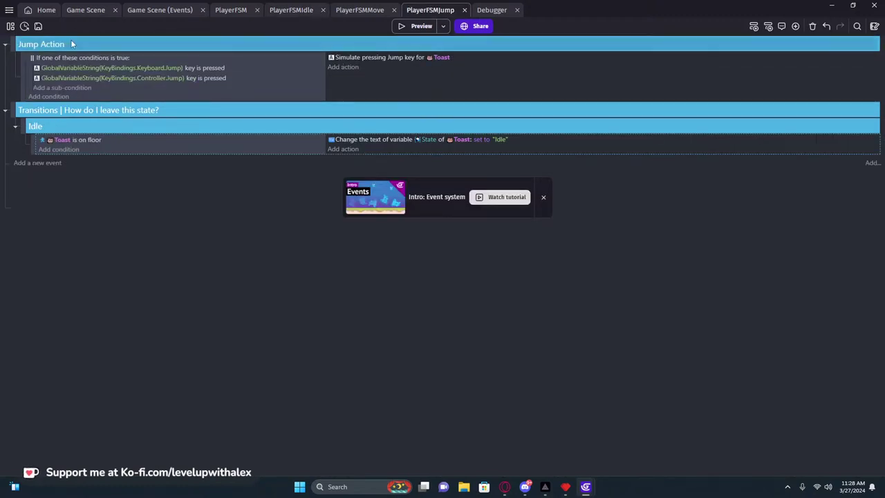
click(14, 50)
key(d)
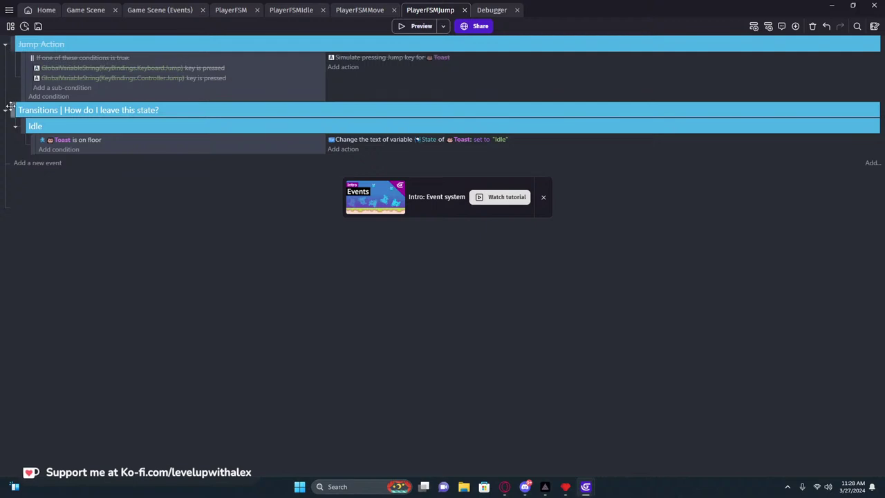
Disable the Fall group in PlayerFSM.
click(236, 10)
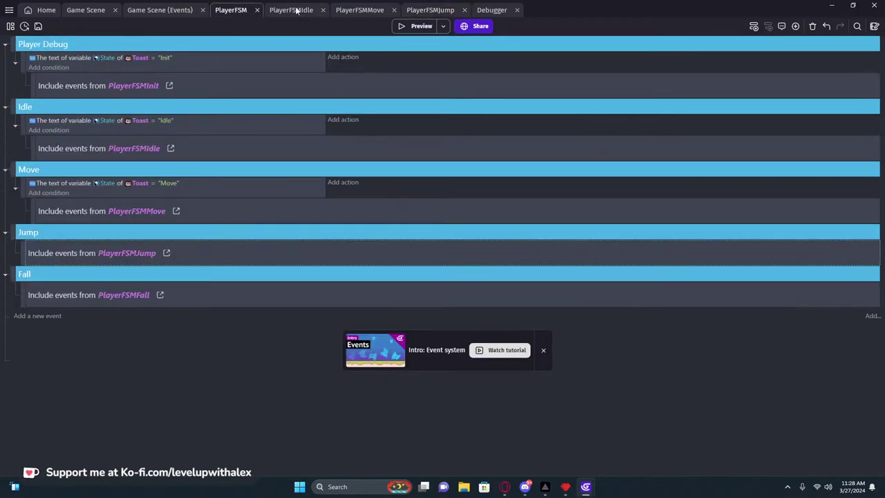
key(d)
click(17, 275)
key(d)
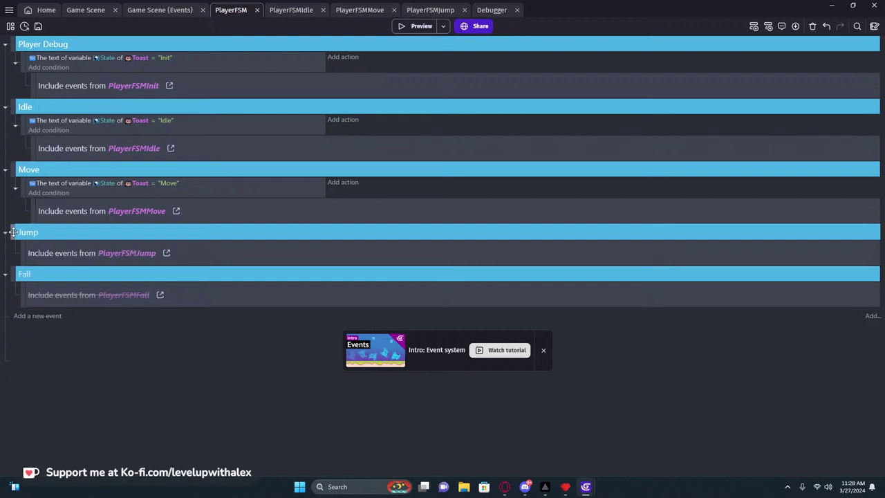
Paste a copy of the Move state event into the Jump group and set its compared State value to "Jump".
key(ctrl+v)
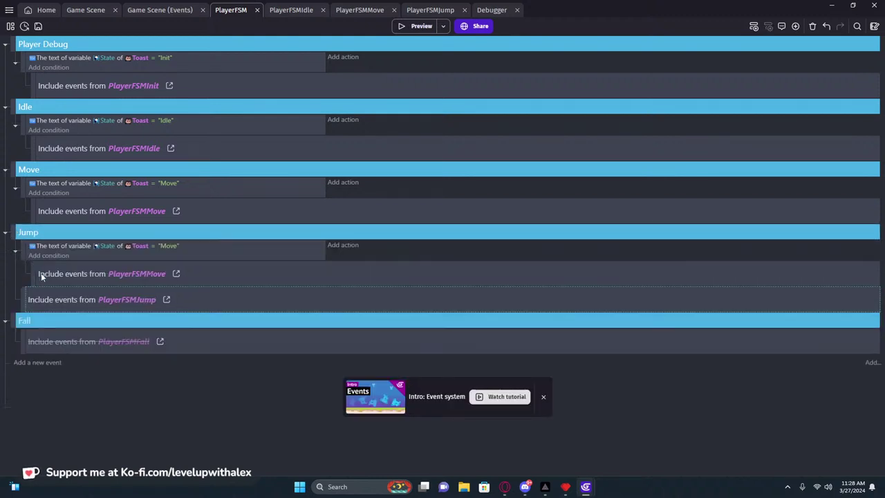
click(169, 247)
text("Ju)
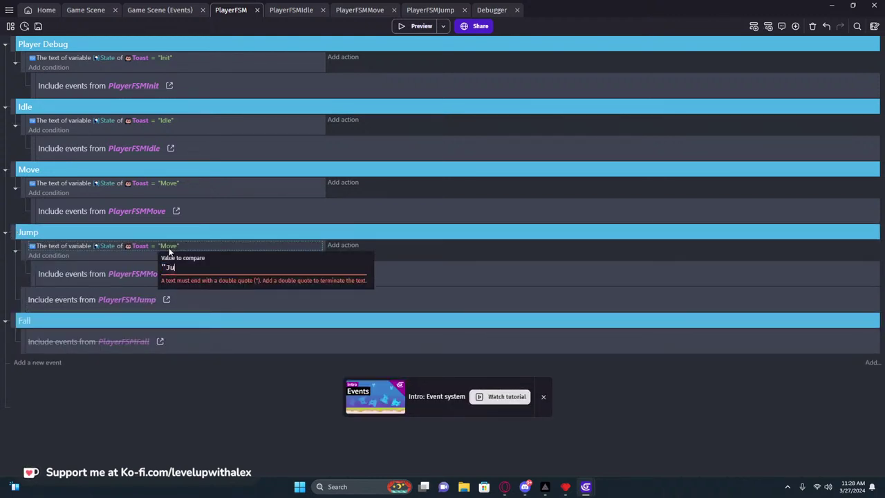
text(mp")
key(Return)
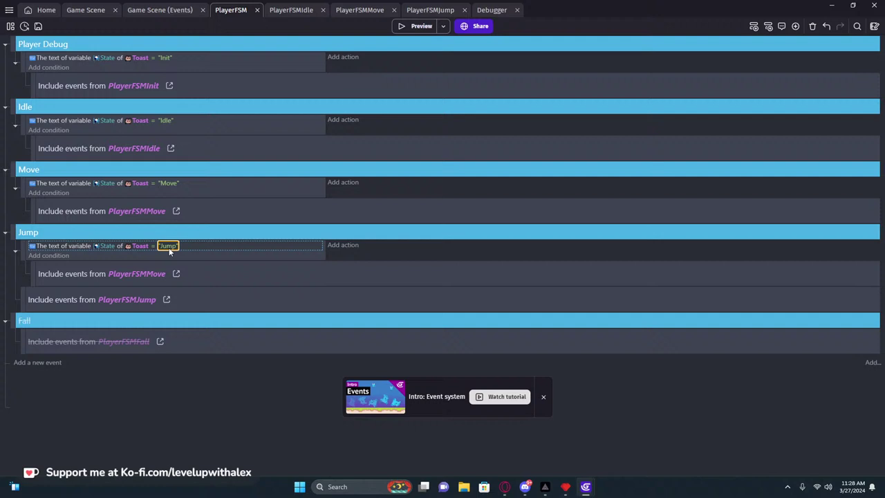
Delete the copied PlayerFSMMove link from the Jump group and nest the PlayerFSMJump link under the "Jump" state condition.
click(145, 276)
click(31, 274)
key(Delete)
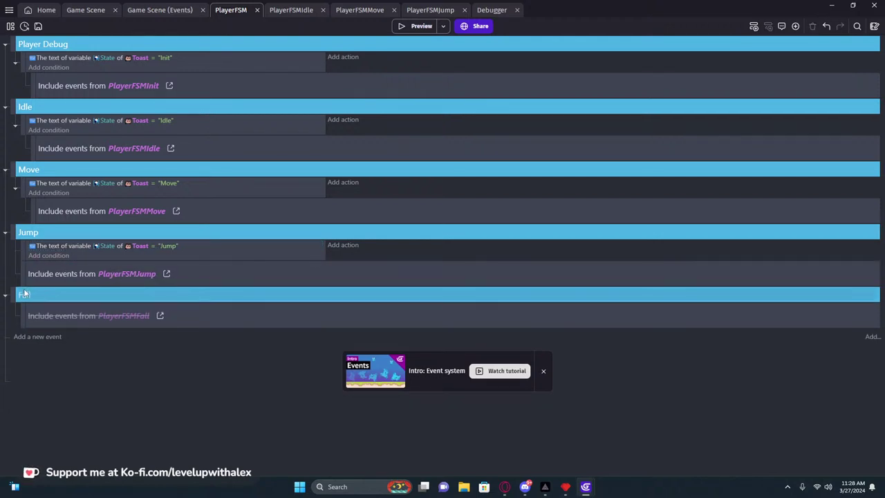
drag(27, 274, 25, 258)
In PlayerFSMJump, re-enable the Jump Action and Transitions groups and delete the Idle transition group.
click(430, 10)
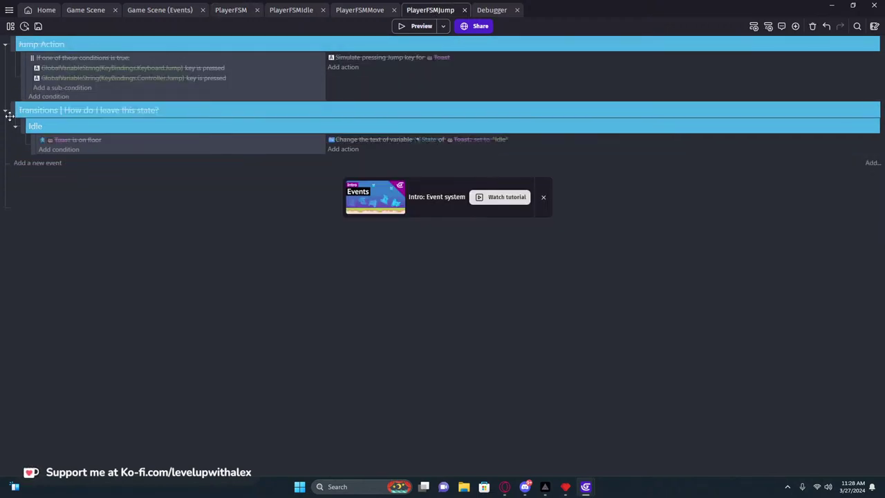
key(d)
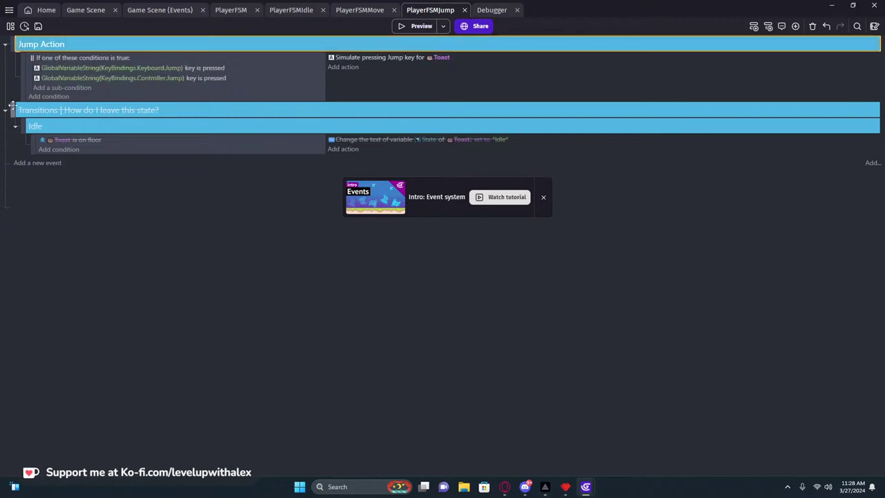
key(d)
click(31, 128)
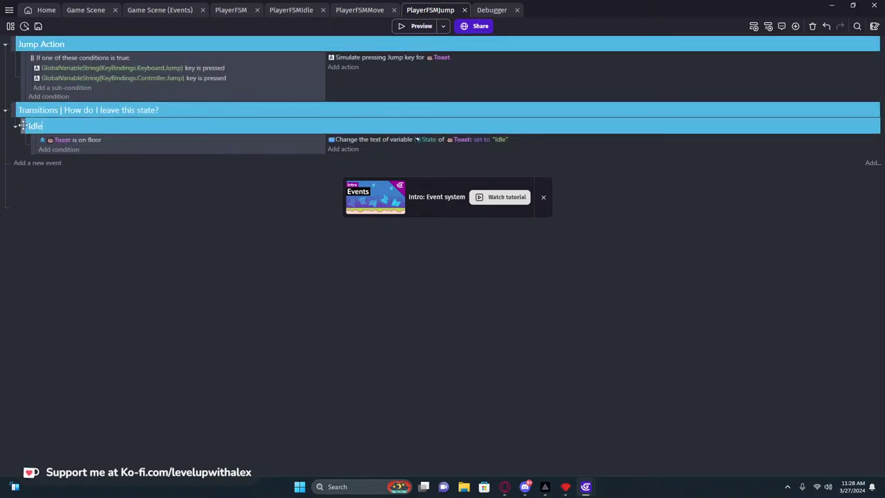
key(Delete)
Preview the game, move Toast left and right to check the displayed state, and close the preview.
click(421, 26)
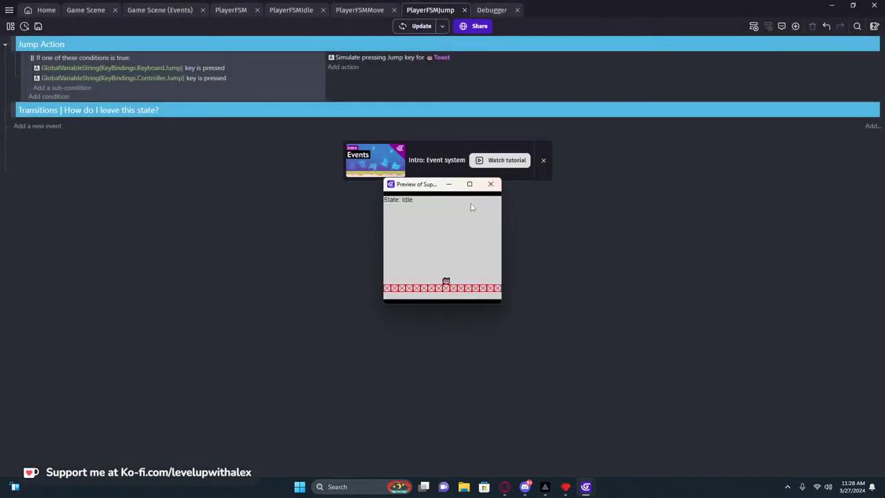
key(Left)
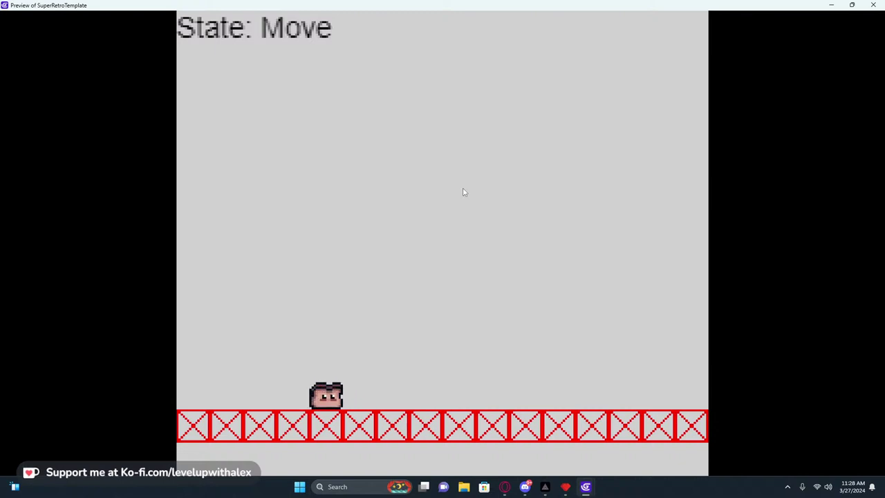
key(Right)
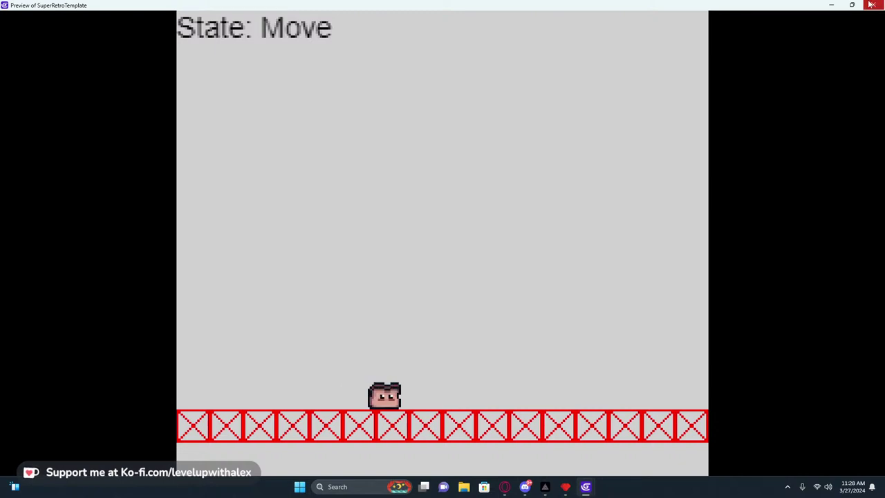
click(874, 5)
Re-enable the Transitions group in PlayerFSMMove.
click(379, 11)
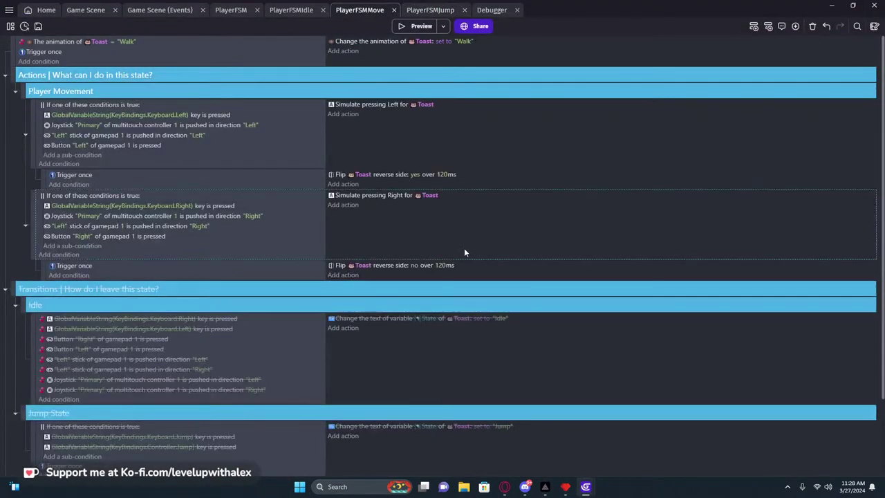
click(76, 289)
key(d)
scroll(71, 315, down, 2)
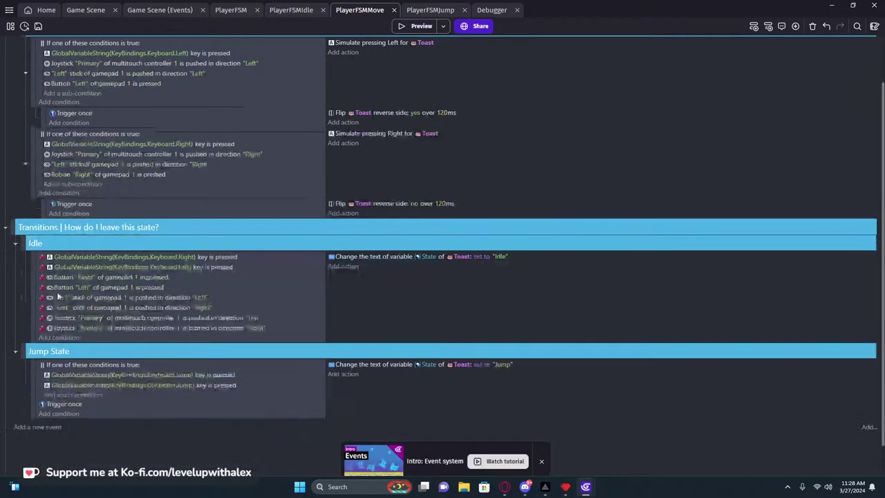
scroll(71, 314, up, 2)
Preview the game maximized, test moving Toast both ways and jumping to check the states, and close the preview.
click(421, 27)
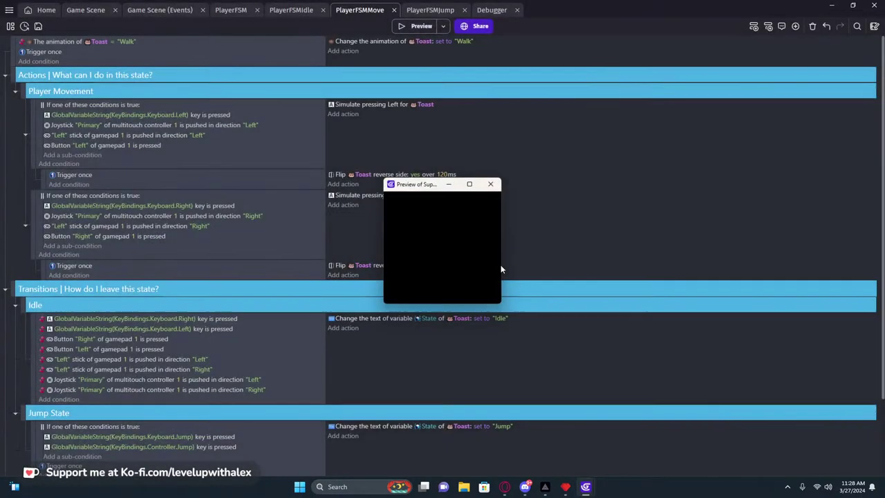
click(469, 185)
key(Left)
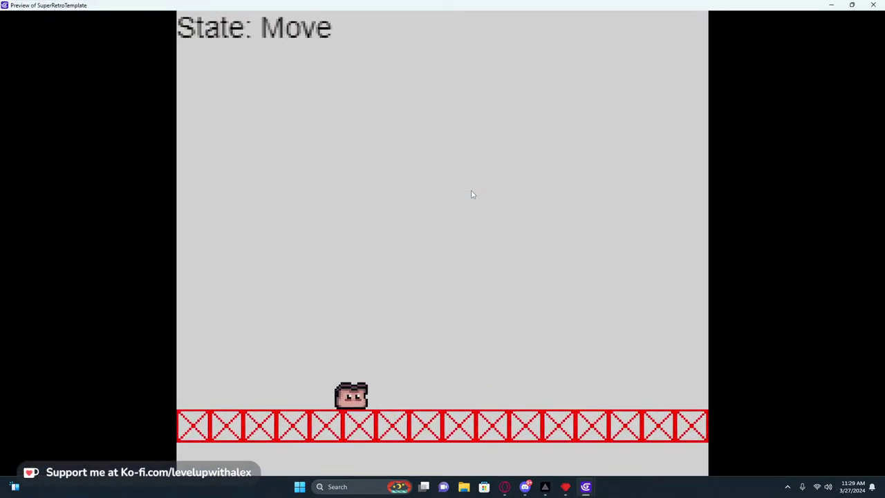
key(Right)
key(space)
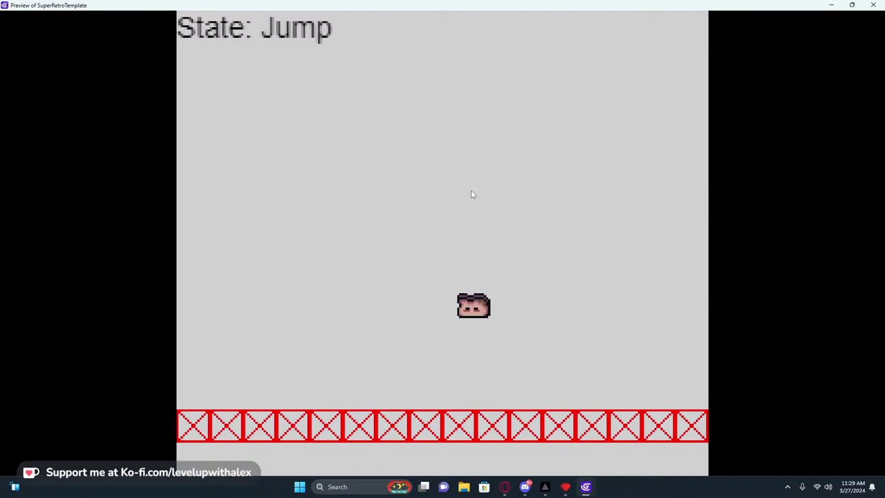
key(space)
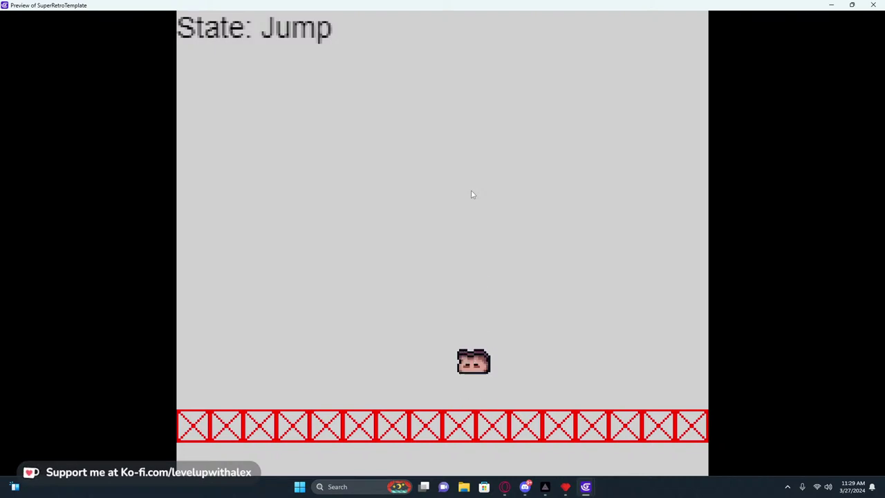
click(869, 7)
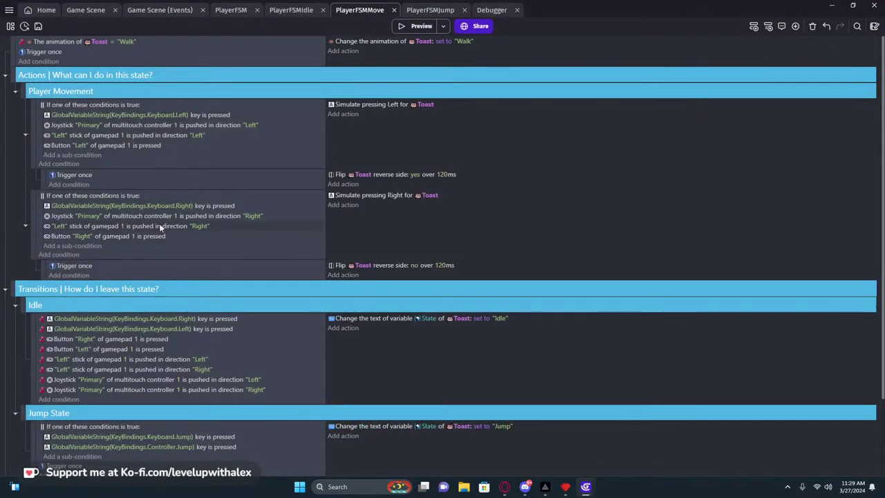
Collapse the Transitions group in PlayerFSMMove, leaving the Actions group expanded.
scroll(284, 280, down, 3)
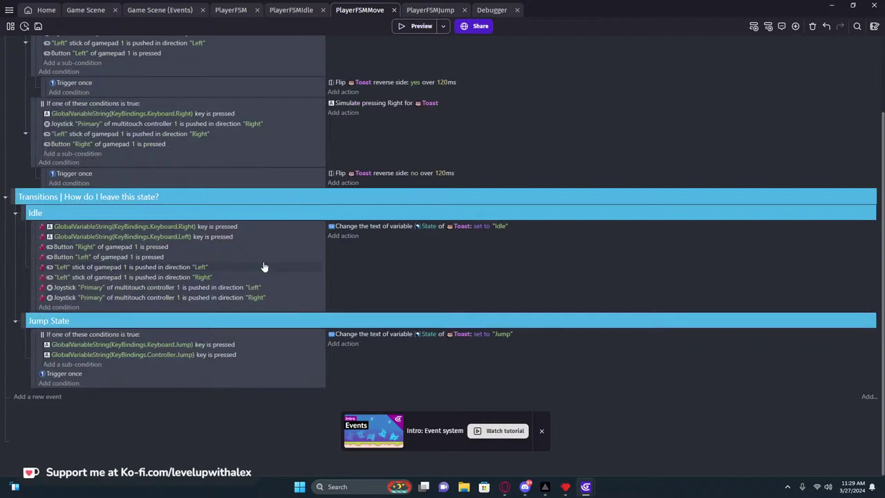
scroll(263, 267, up, 3)
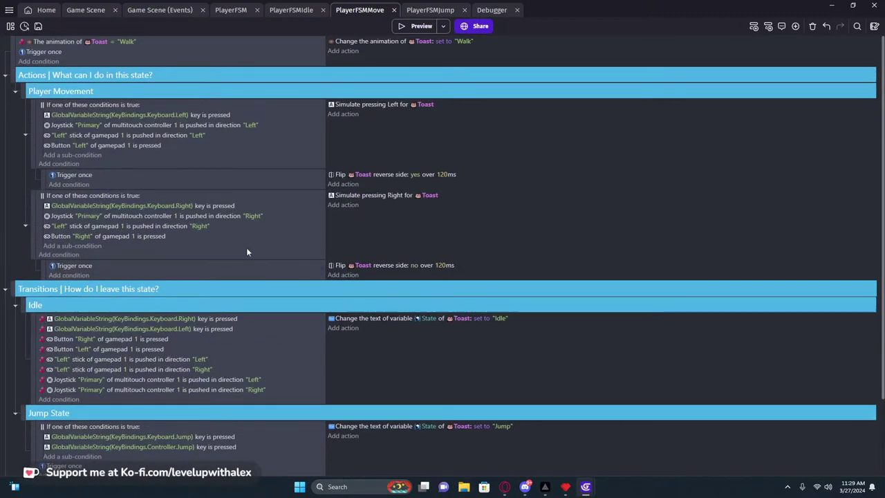
click(5, 75)
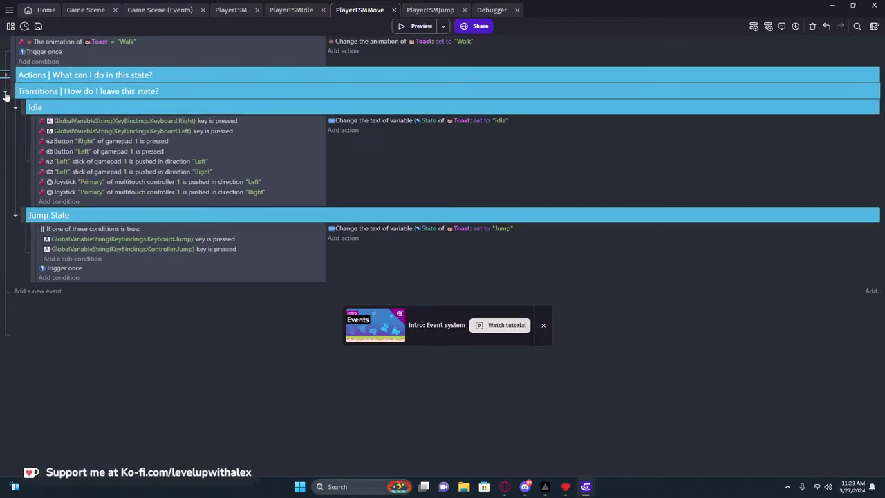
click(6, 92)
click(6, 76)
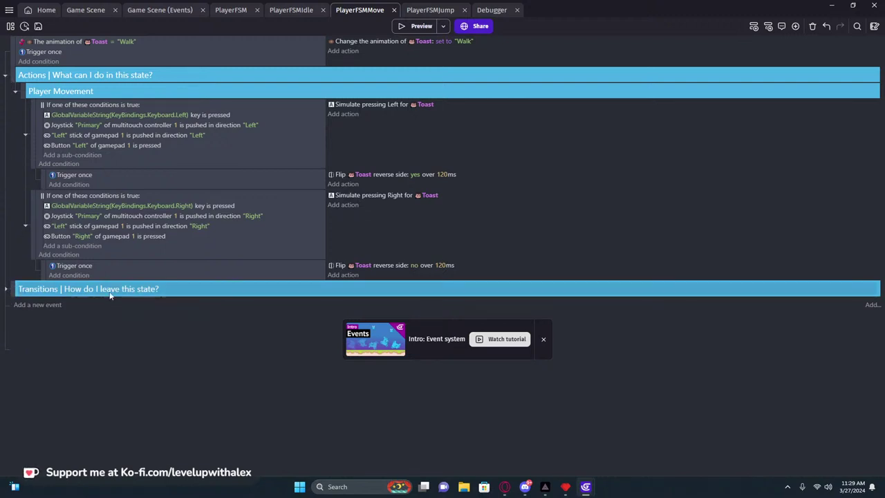
Copy the "Walk" animation event from PlayerFSMMove to the top of PlayerFSMJump, above the Jump Action group.
click(432, 10)
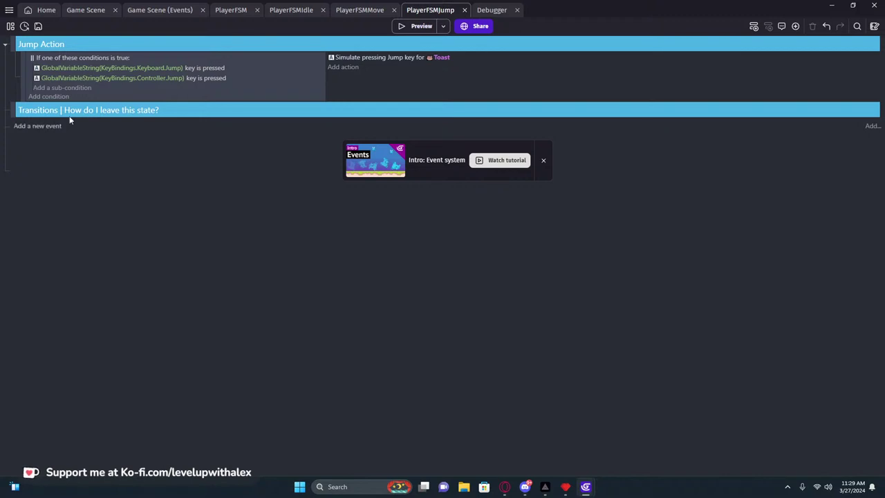
click(367, 11)
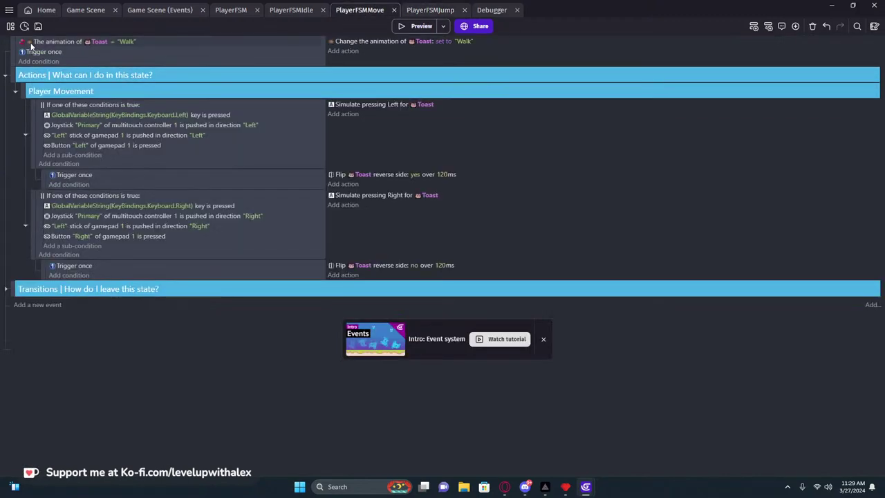
click(433, 15)
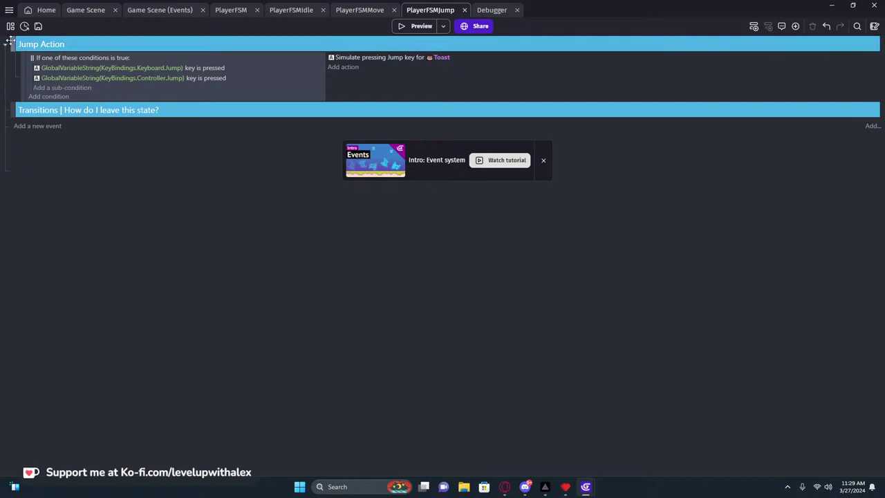
scroll(10, 40, up, 1)
click(127, 40)
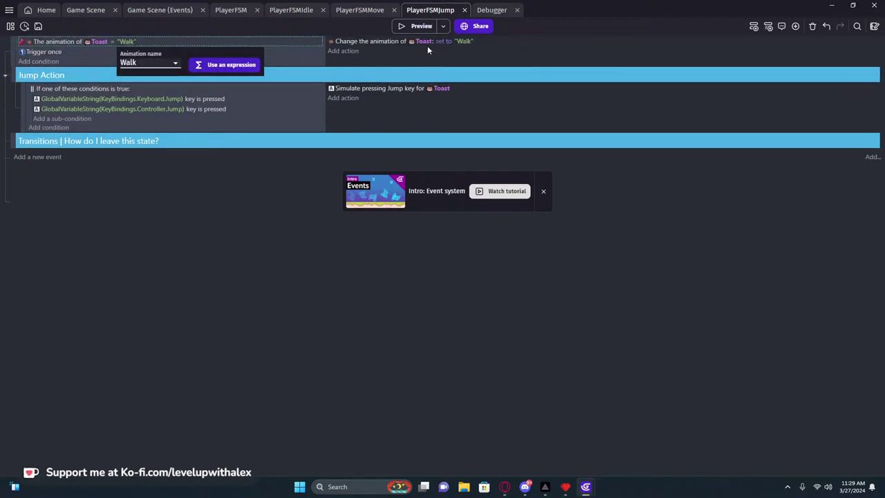
click(70, 58)
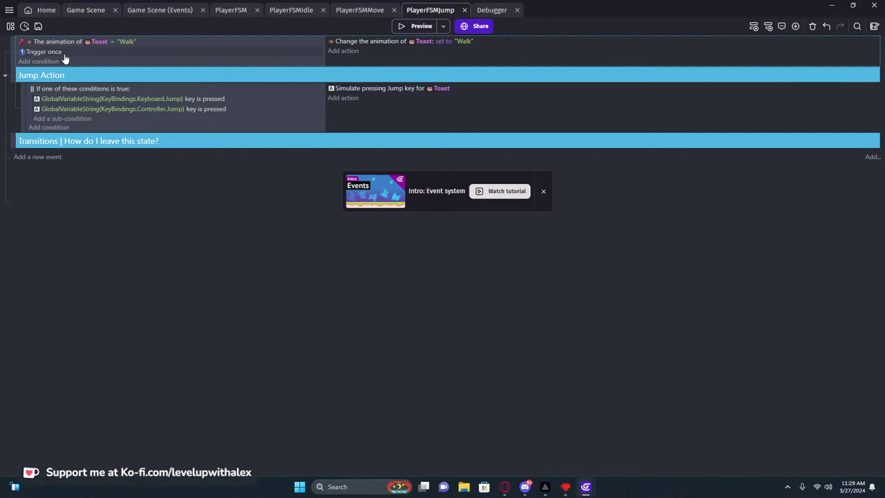
Add an action to the Jump Action event that sets Toast's HasJumped number variable to 1.
click(343, 98)
text(c)
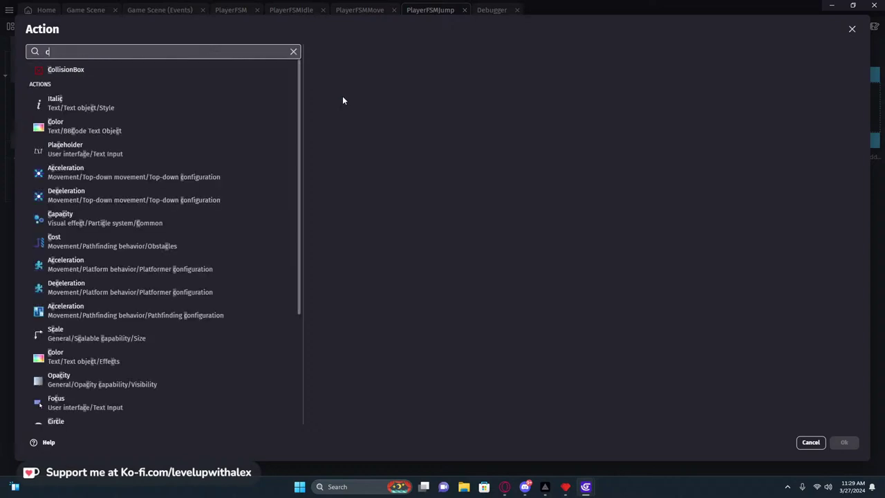
key(BackSpace)
click(135, 92)
text(v)
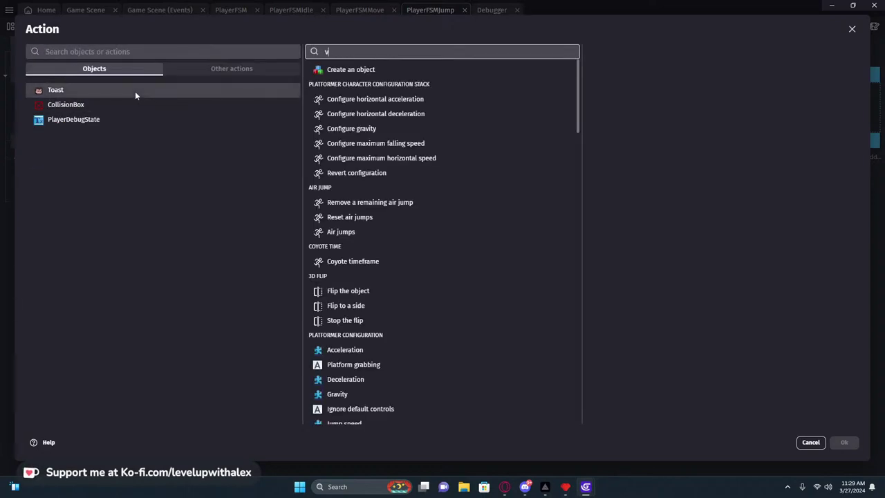
text(ar)
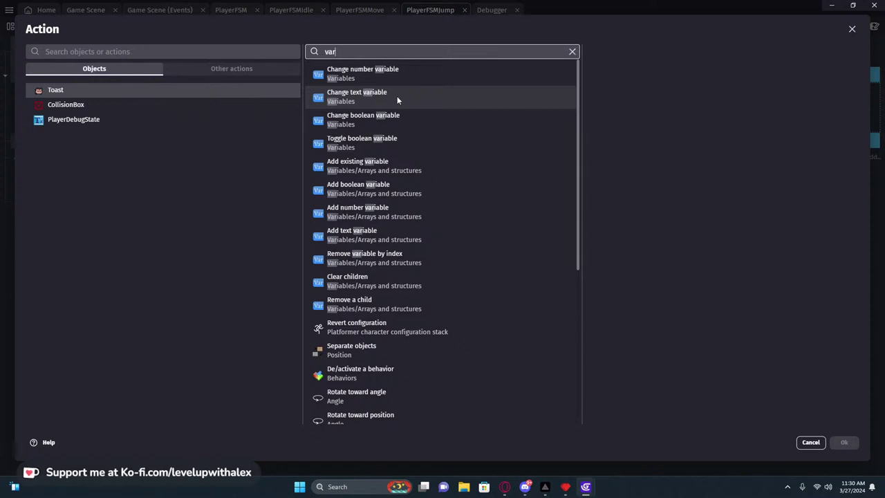
click(392, 74)
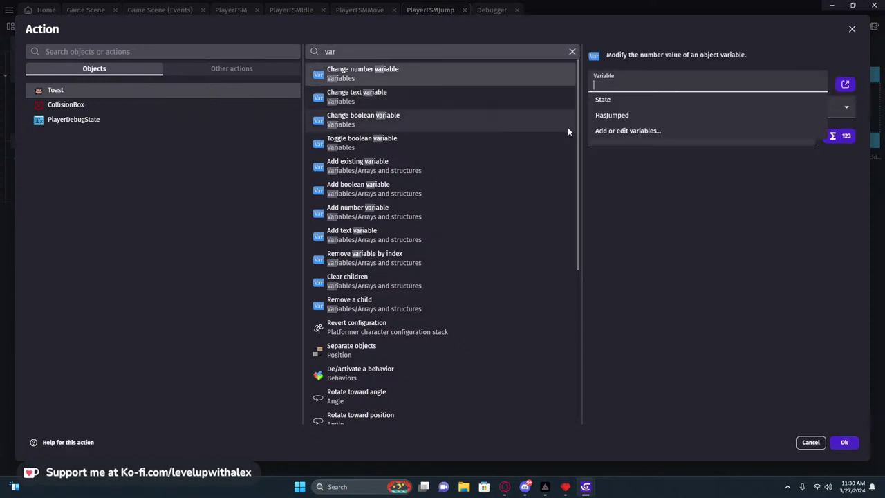
click(627, 114)
text(1)
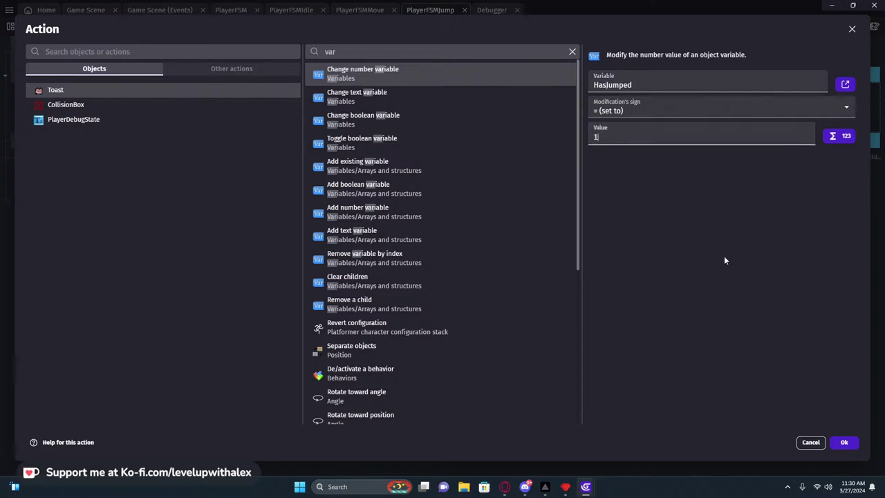
click(844, 442)
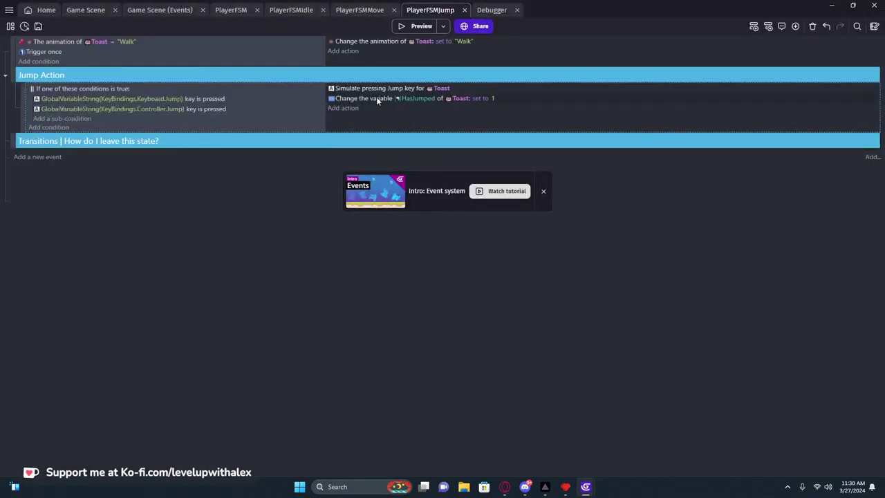
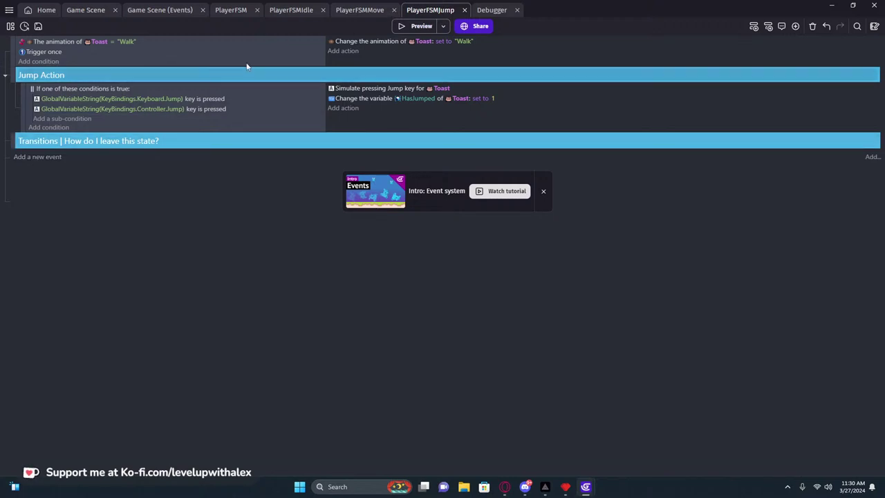
Collapse the Move State and Jump State groups in PlayerFSMIdle and the Player Movement group in PlayerFSMMove.
click(291, 10)
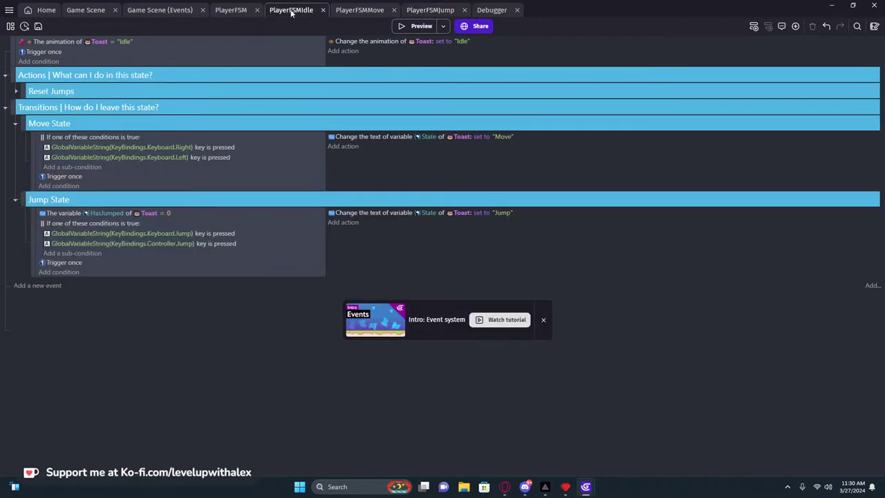
click(16, 125)
click(14, 139)
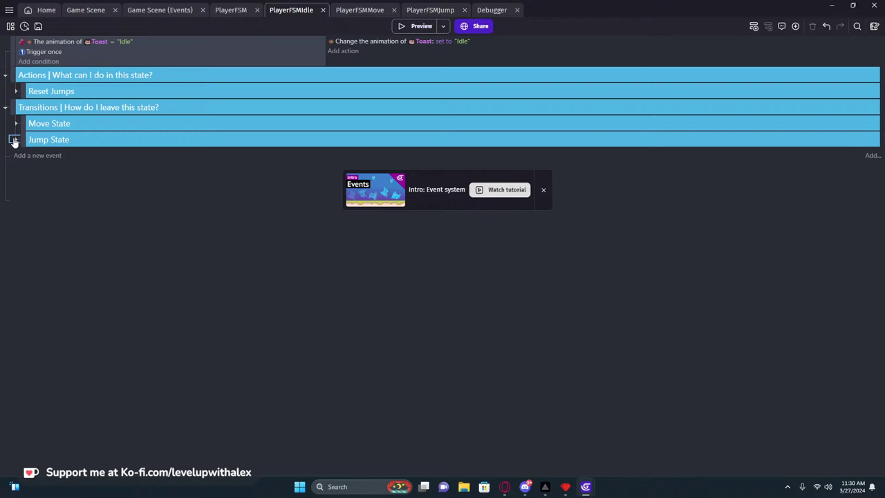
click(366, 9)
click(418, 9)
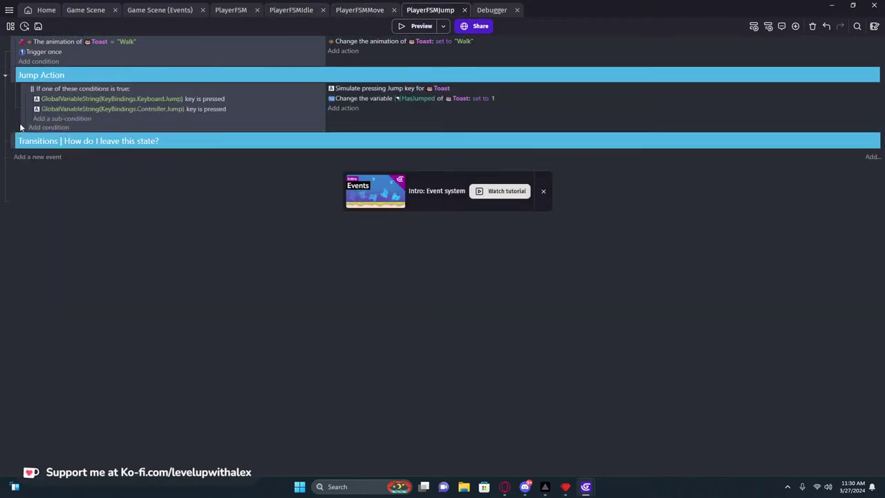
click(365, 9)
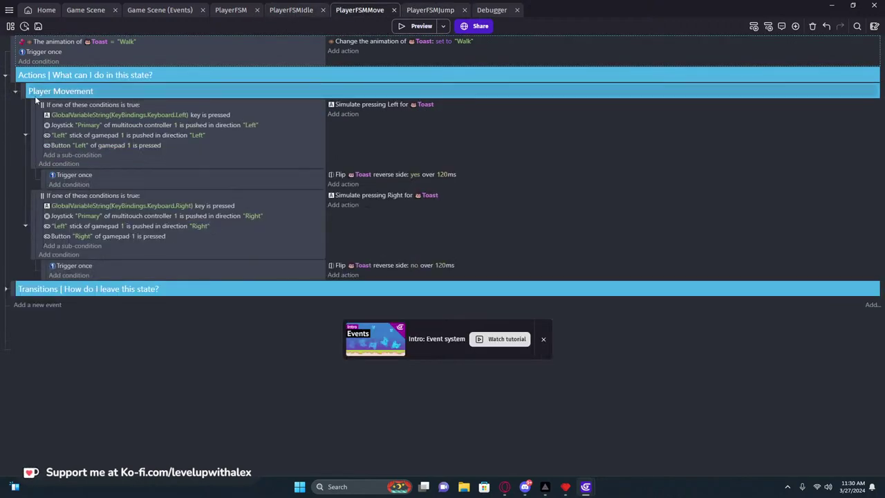
click(21, 91)
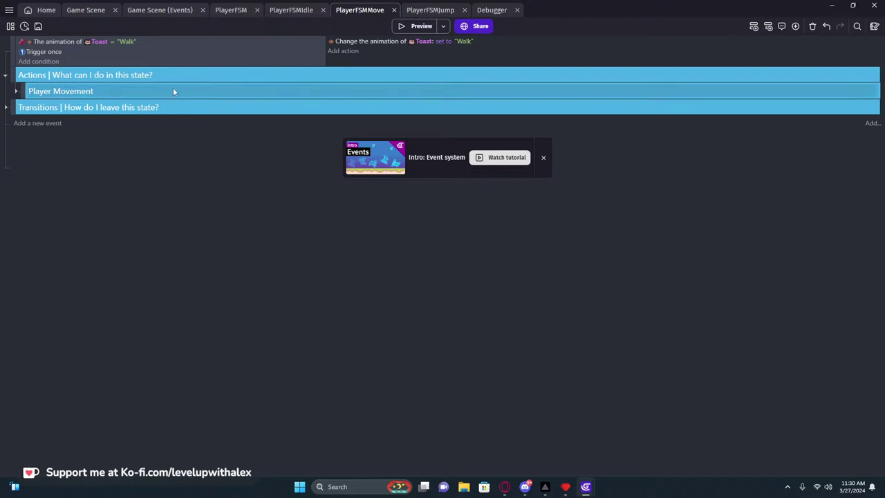
Paste the copied Player Movement group into PlayerFSMJump between the Jump Action and Transitions groups.
click(430, 10)
click(7, 76)
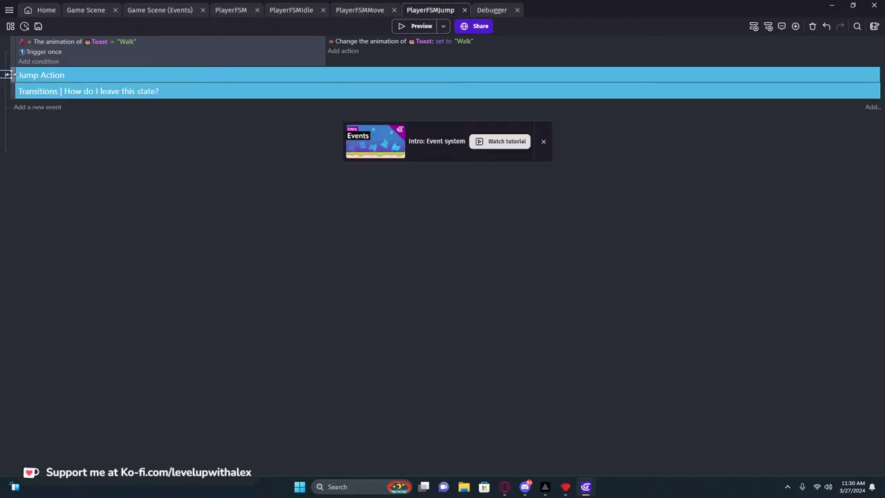
key(ctrl+v)
drag(9, 76, 14, 95)
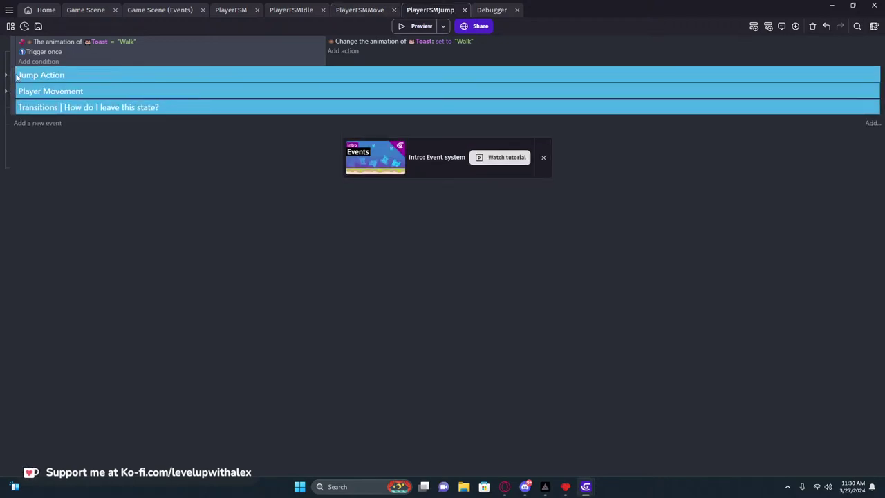
Add an event group named "Actions" below the animation event in PlayerFSMJump and nest the Jump Action and Player Movement groups inside it.
right_click(19, 67)
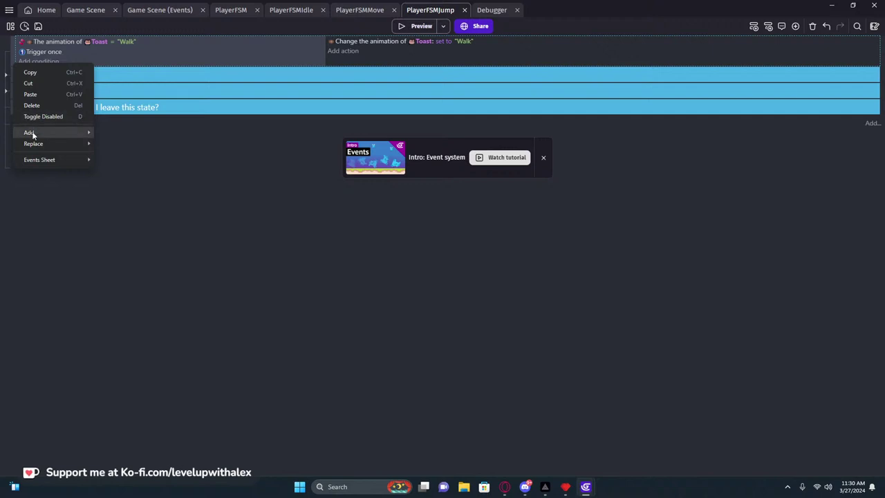
mouse_move(30, 133)
click(148, 189)
click(66, 45)
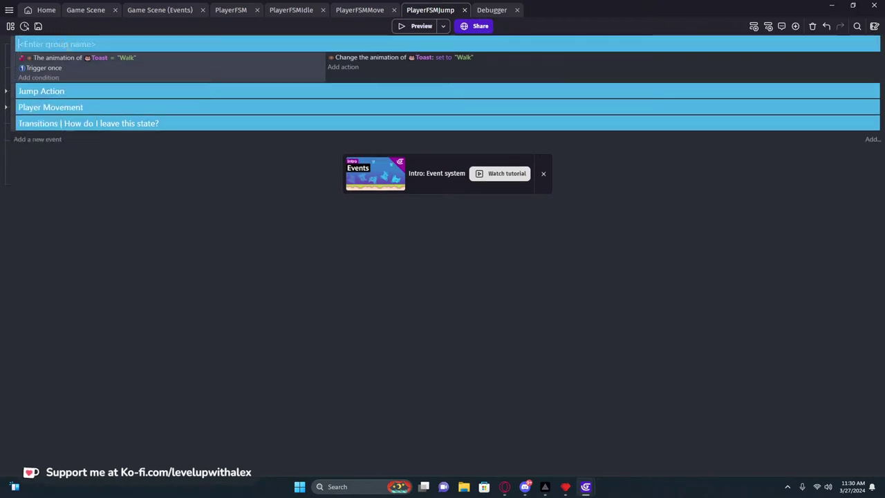
text(Actiohns)
key(Return)
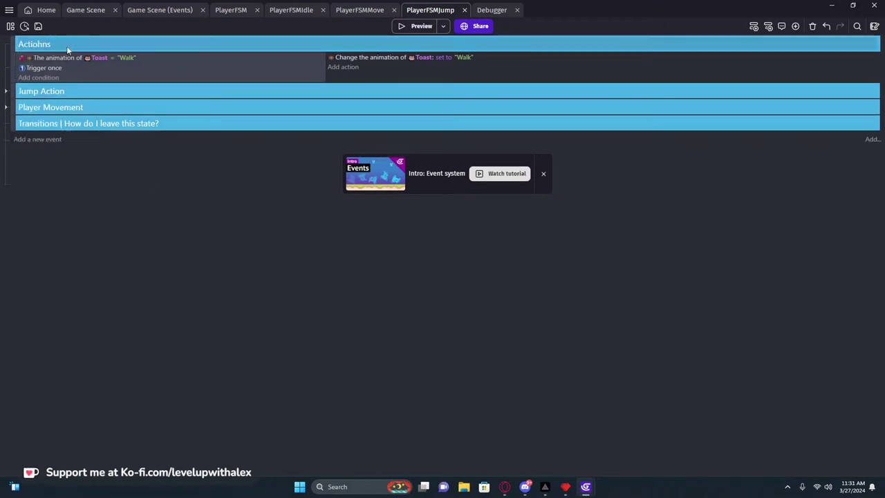
click(67, 47)
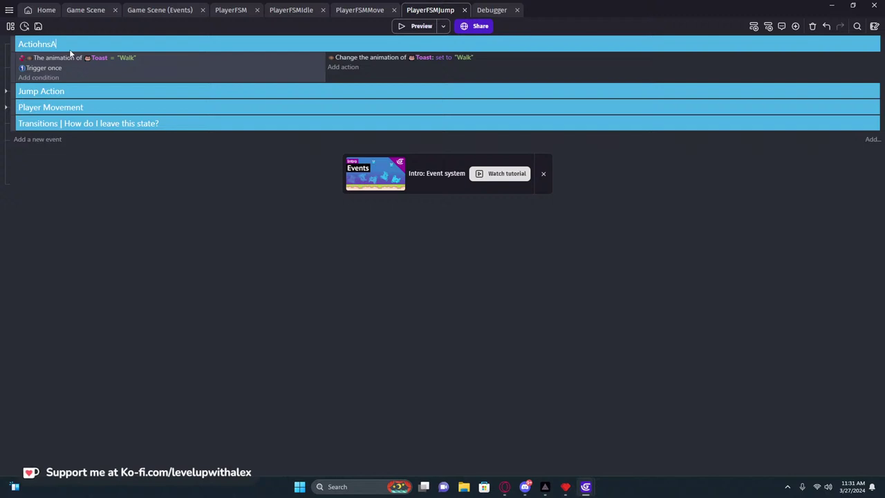
text(Actions)
key(Return)
drag(12, 44, 26, 108)
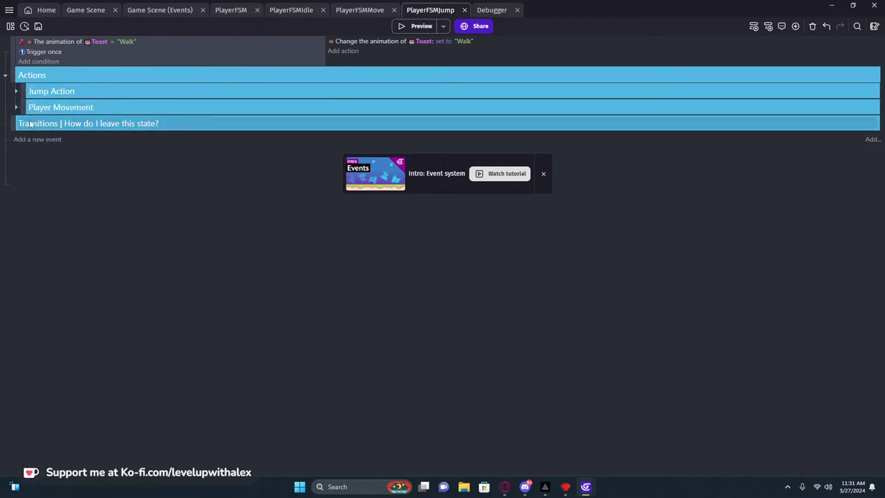
Create an event in PlayerFSMJump's Transitions group with the condition that Toast is on floor.
click(31, 139)
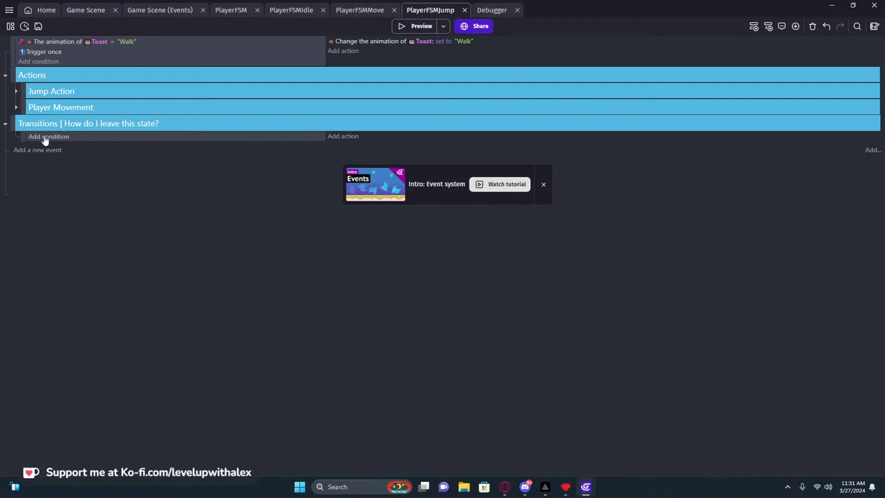
click(41, 136)
click(56, 90)
scroll(391, 314, down, 1)
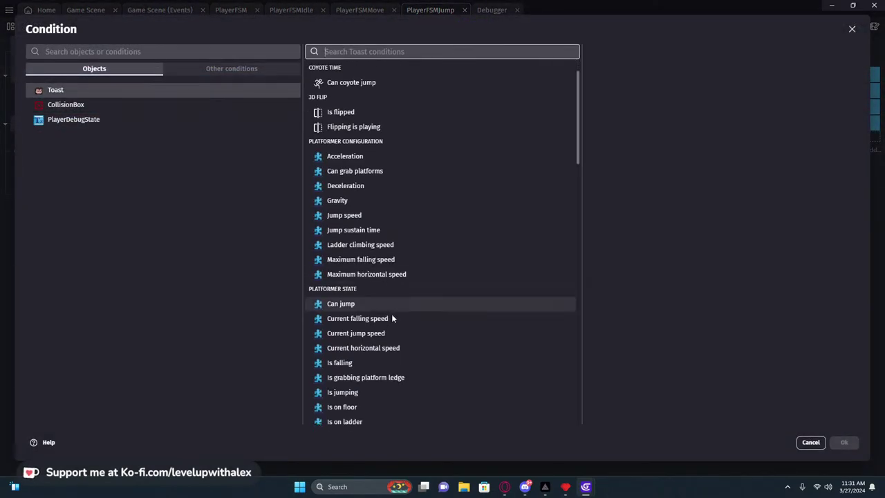
click(361, 406)
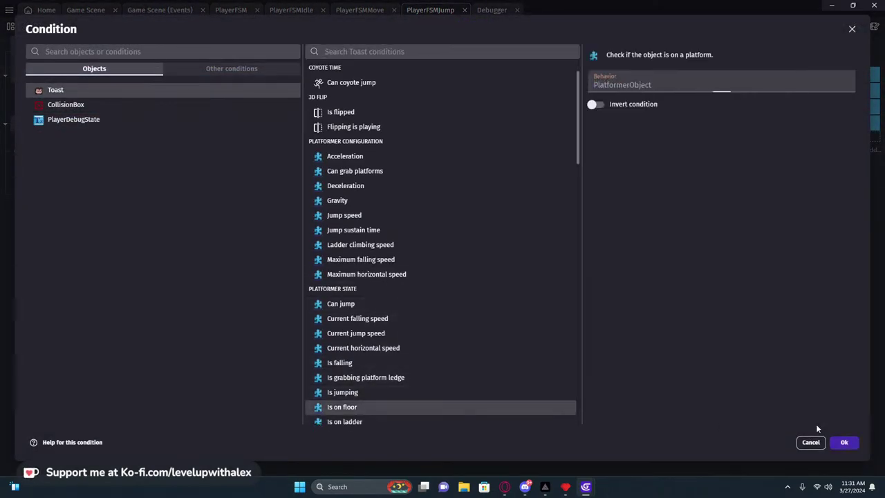
click(845, 443)
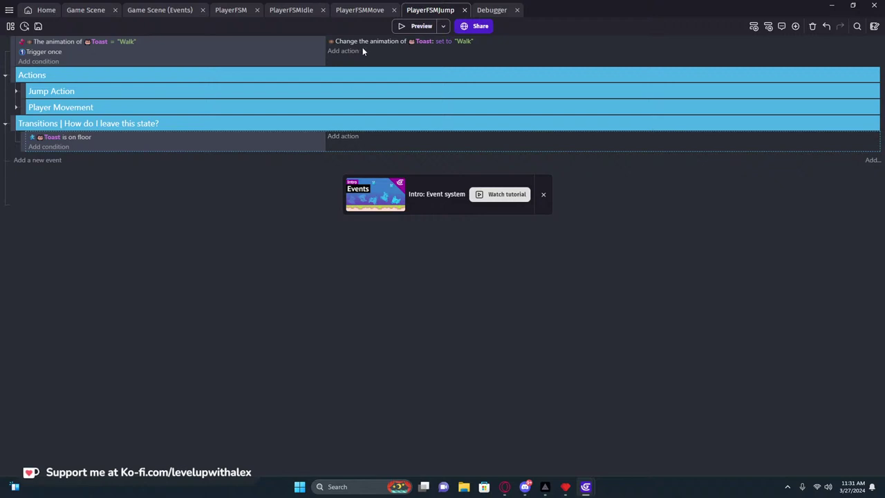
Examine the contents of the Player Movement and Jump Action groups in PlayerFSMJump, leaving Player Movement expanded.
click(16, 107)
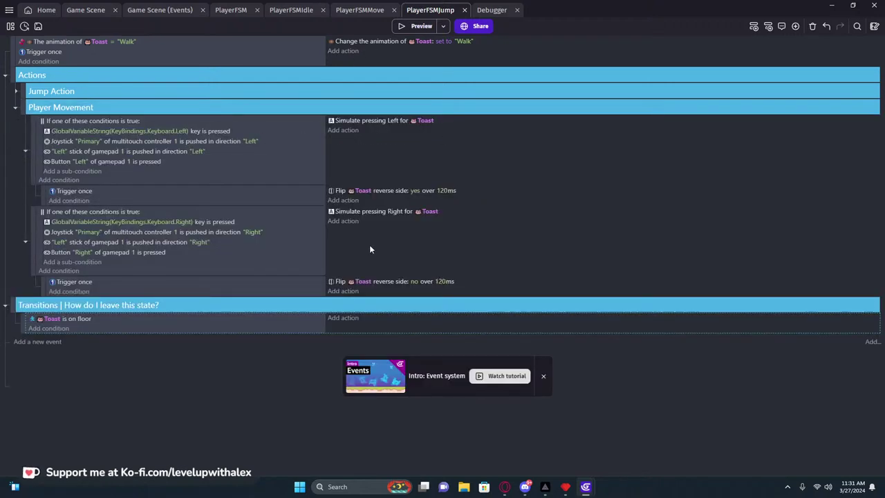
click(15, 91)
click(15, 93)
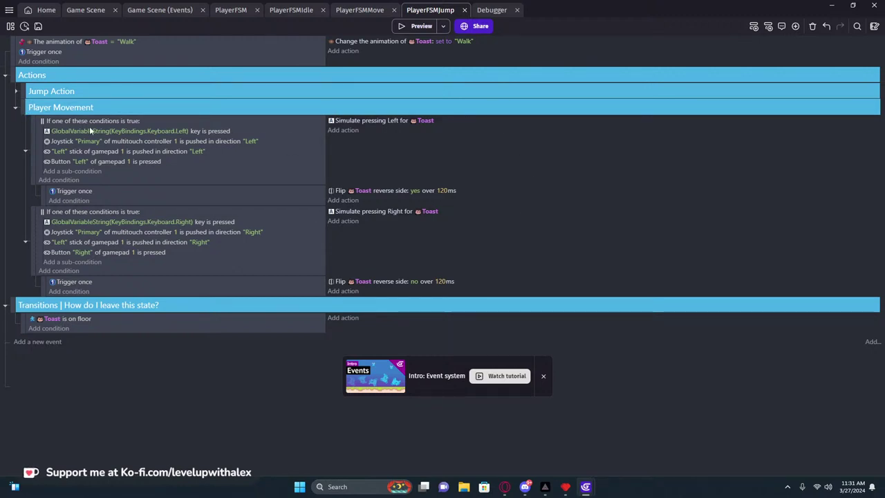
click(15, 109)
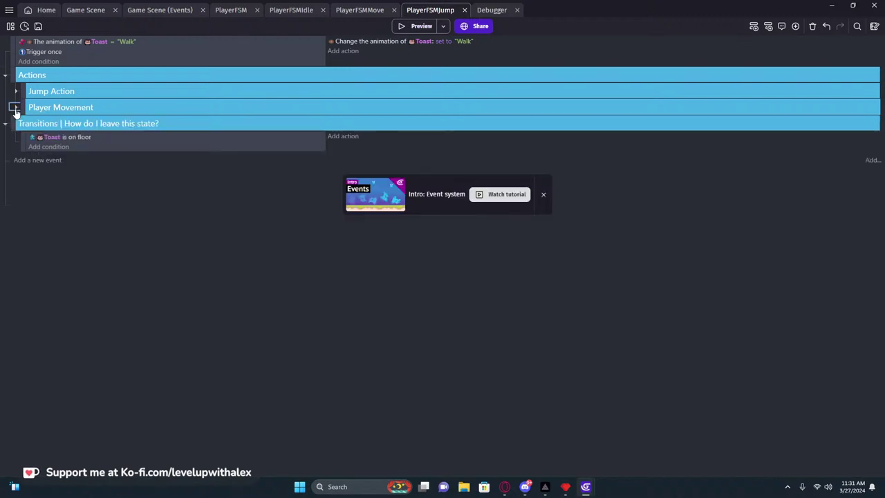
click(15, 108)
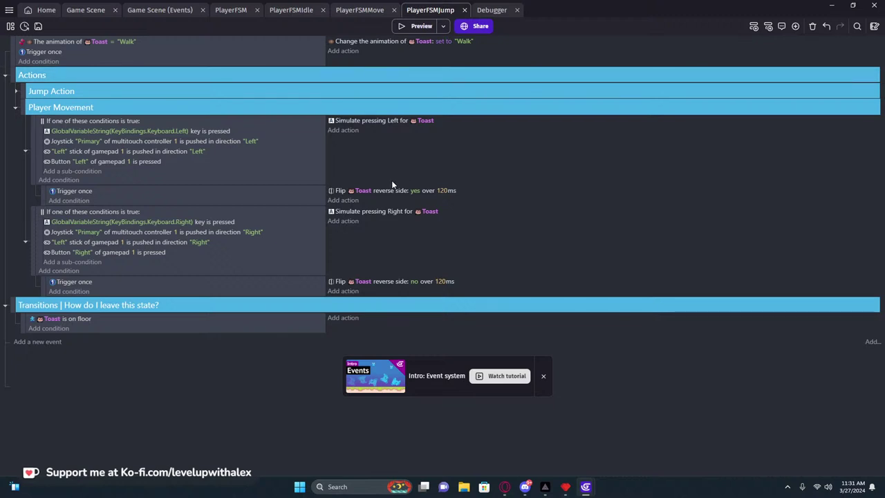
click(16, 92)
click(16, 92)
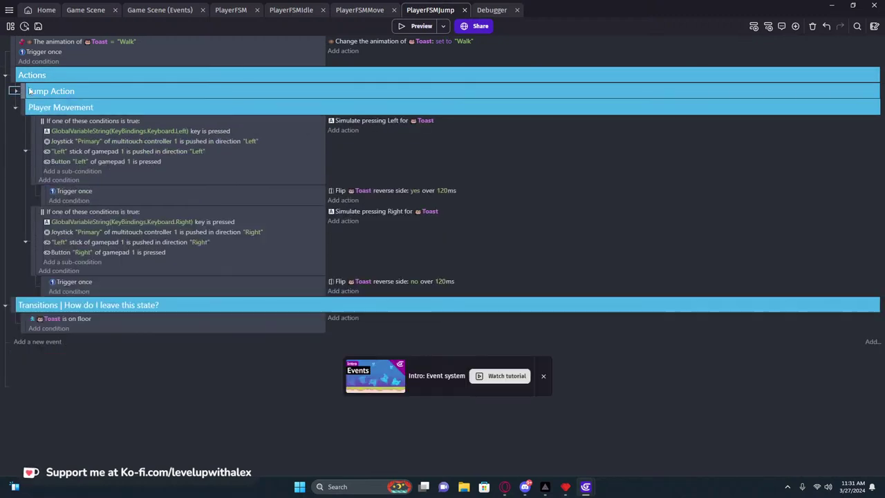
Copy the action setting Toast's State to "Idle" from PlayerFSMMove's Idle transition into the on-floor transition event in PlayerFSMJump.
click(353, 10)
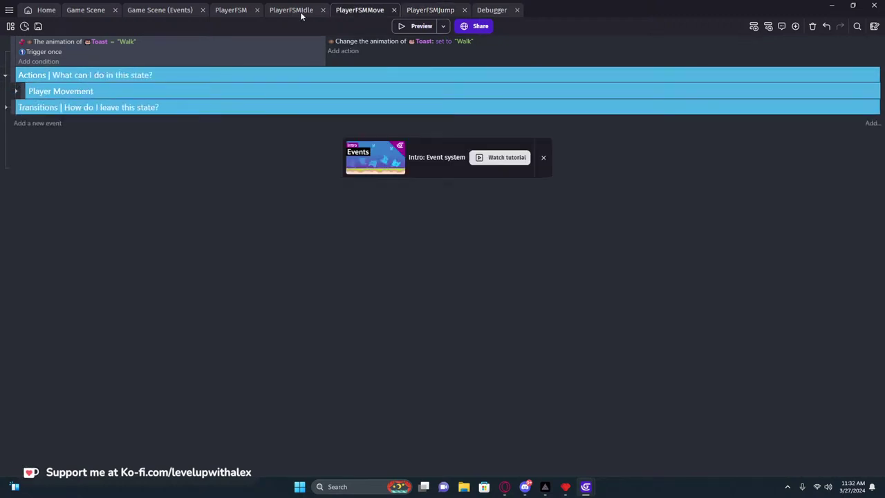
click(16, 91)
click(15, 92)
click(6, 107)
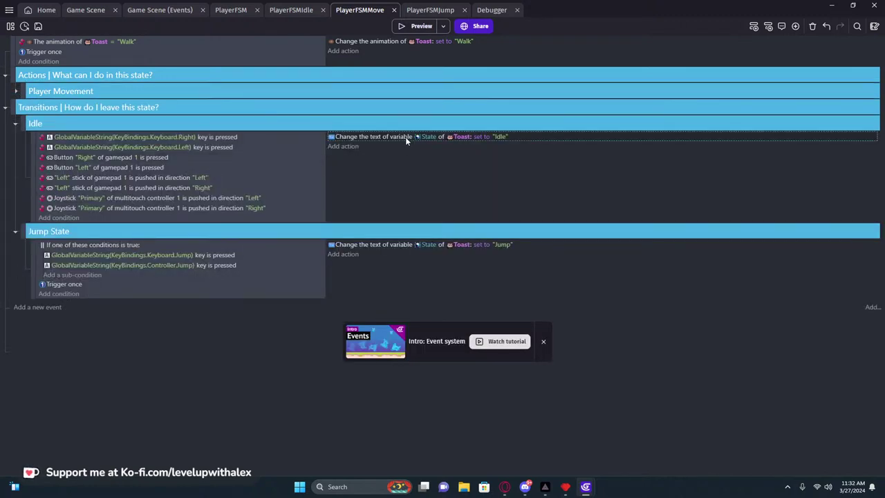
click(492, 11)
click(433, 9)
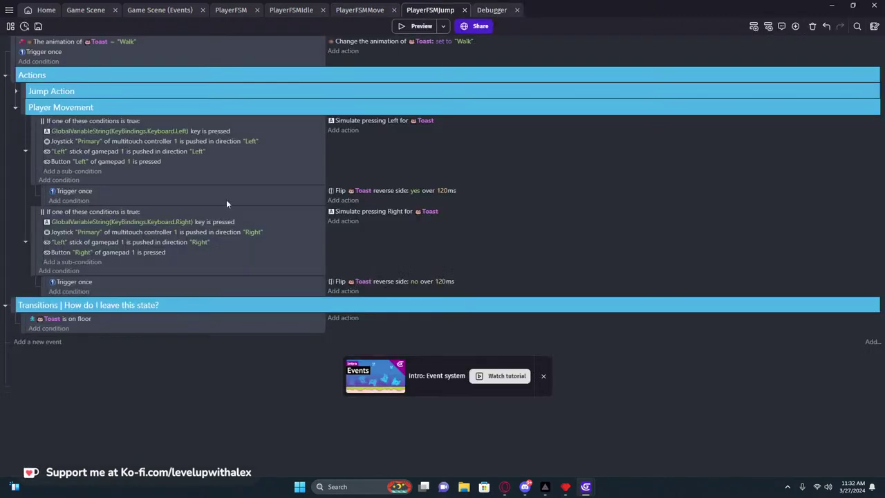
click(370, 320)
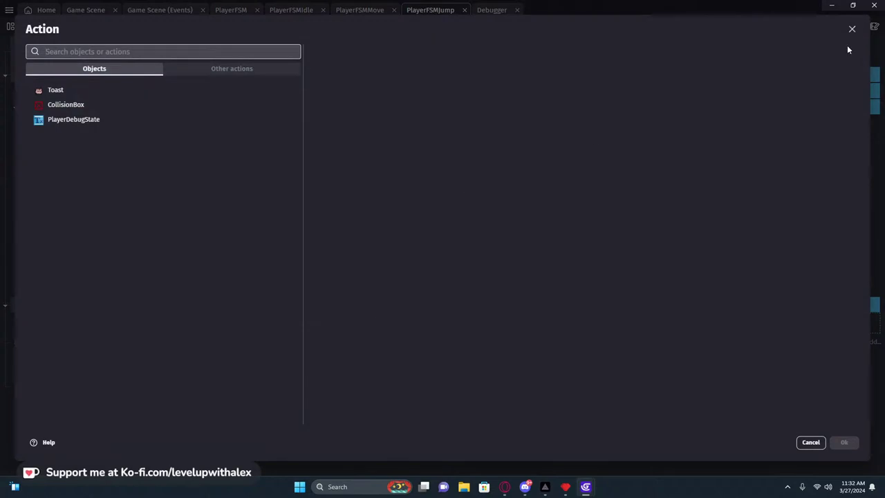
click(853, 29)
Add a "Trigger once while true" condition to the on-floor transition event in PlayerFSMJump.
click(59, 330)
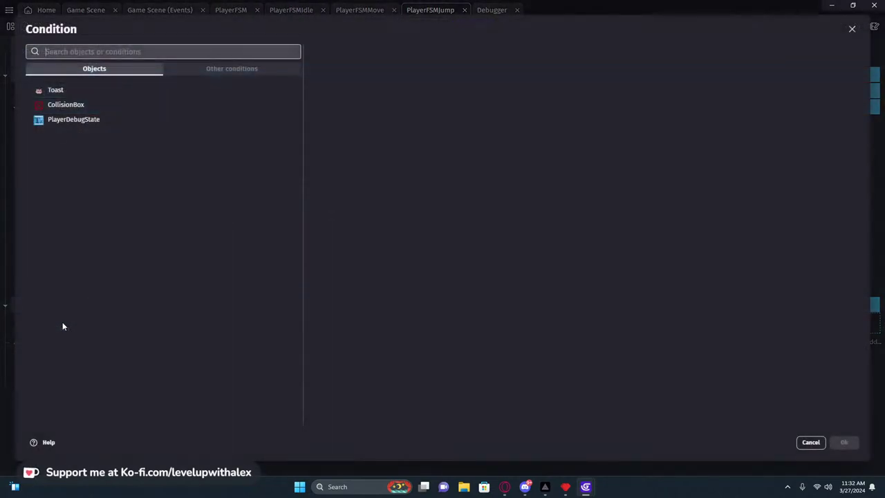
text(once)
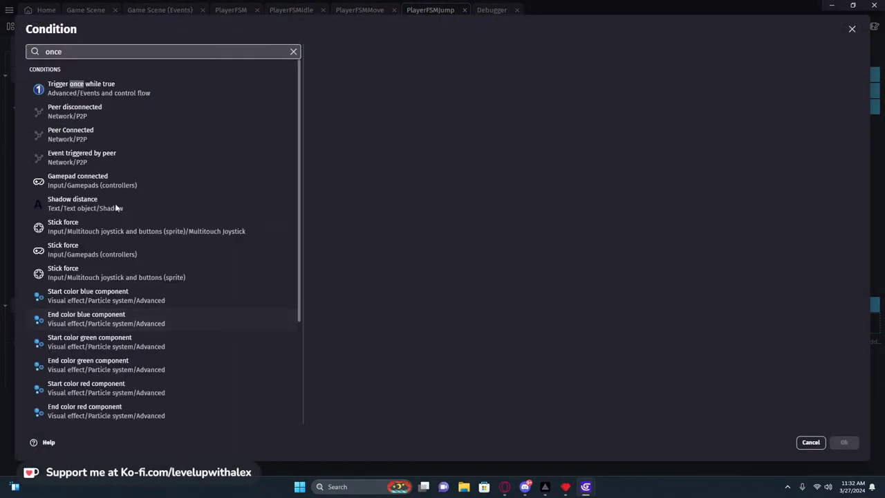
click(109, 85)
click(843, 442)
Preview the game to test Toast's left and right movement and repeated jumps against the State readout, and close the preview.
click(413, 26)
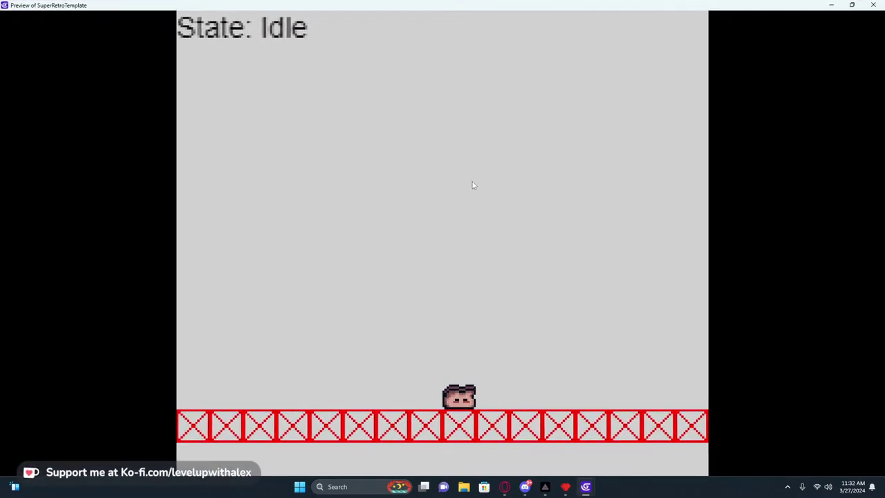
key(Left)
key(Right)
key(Right)
key(Right)
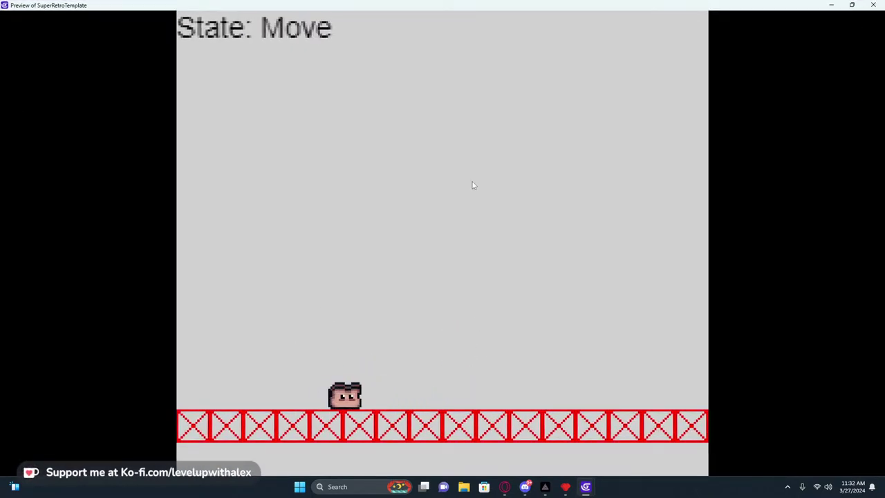
key(Left)
key(space)
key(space)
key(space)
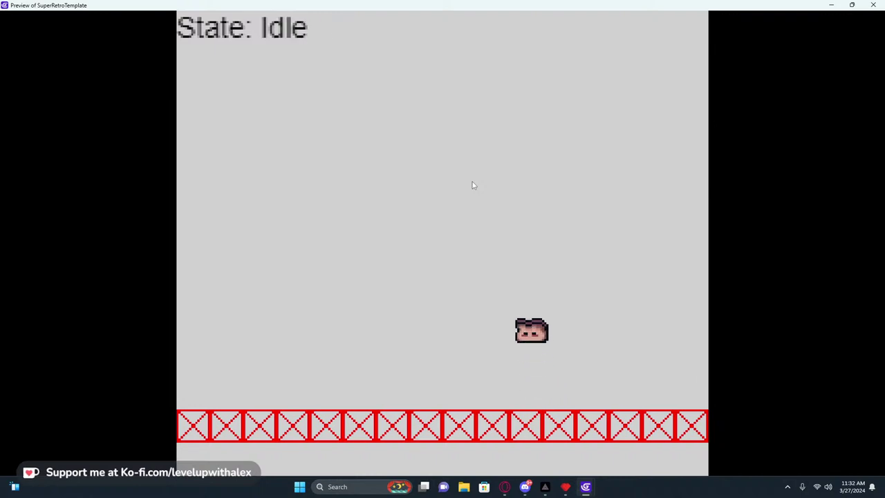
key(space)
key(space)
key(space)
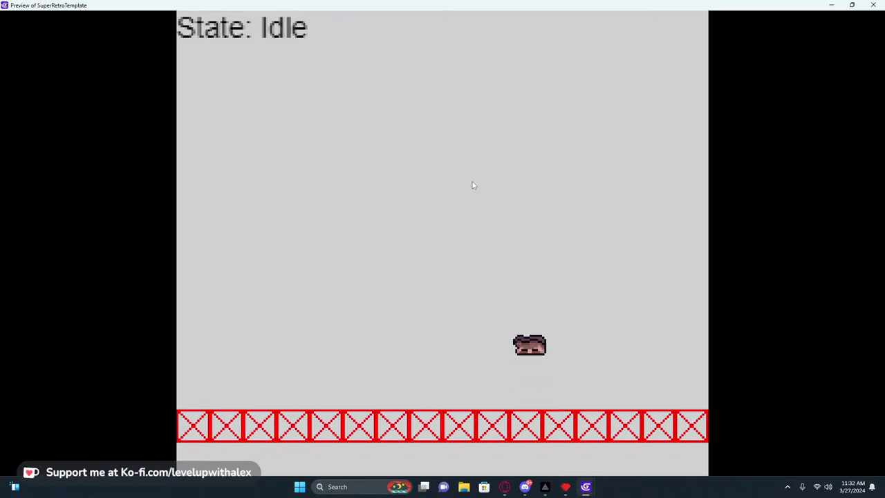
key(space)
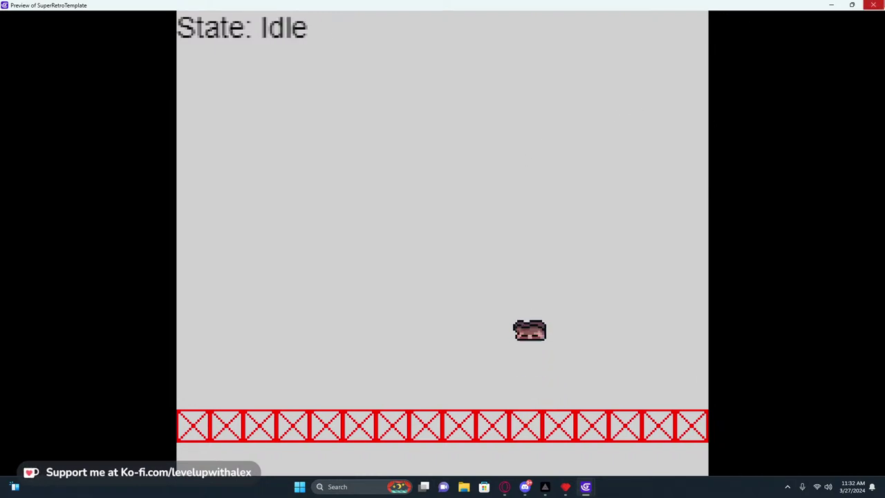
key(alt+F4)
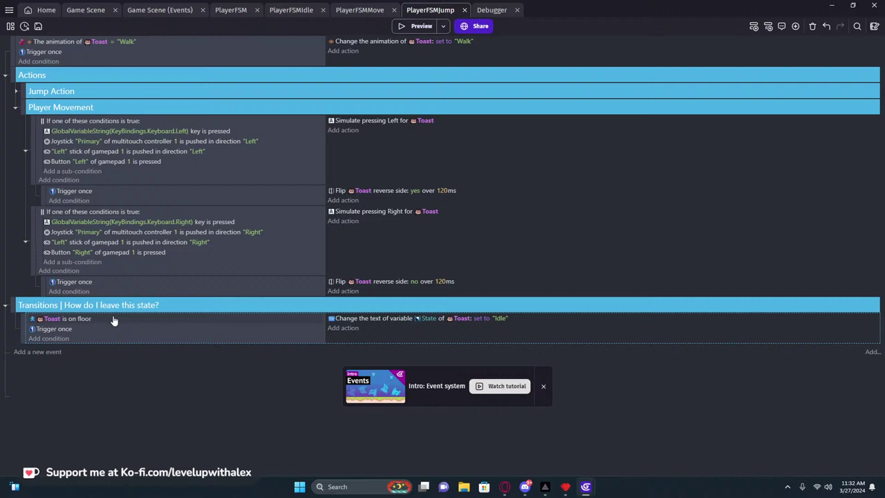
Delete the "Toast is on floor" condition from the Transitions event in PlayerFSMJump.
key(Delete)
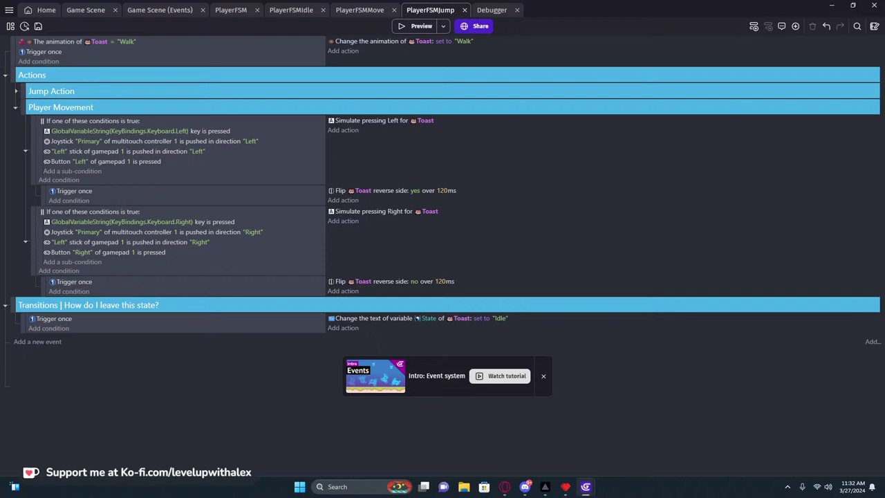
click(71, 331)
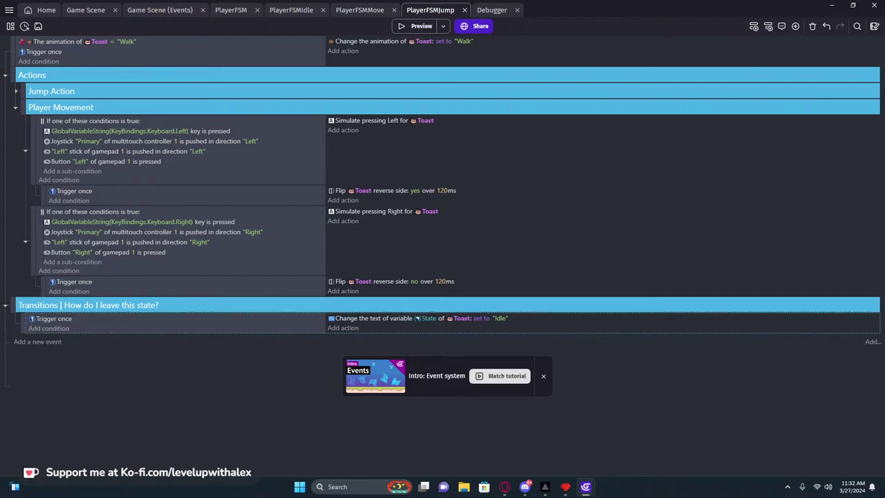
right_click(19, 308)
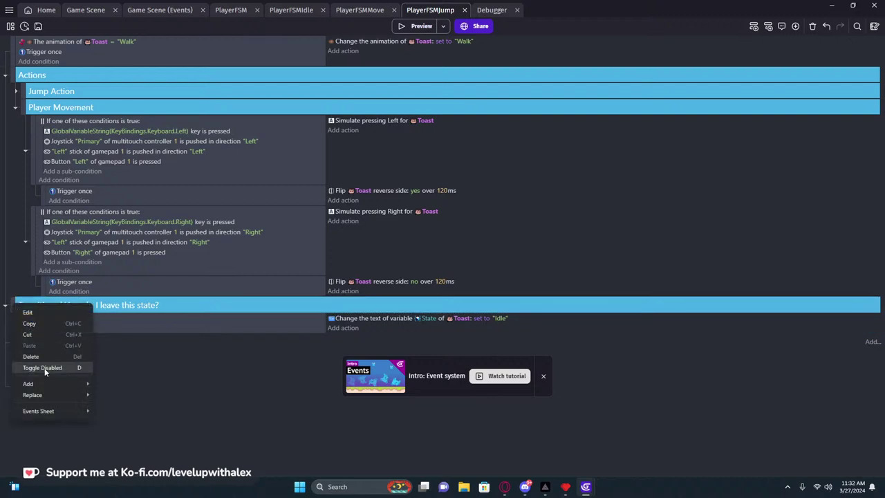
mouse_move(42, 385)
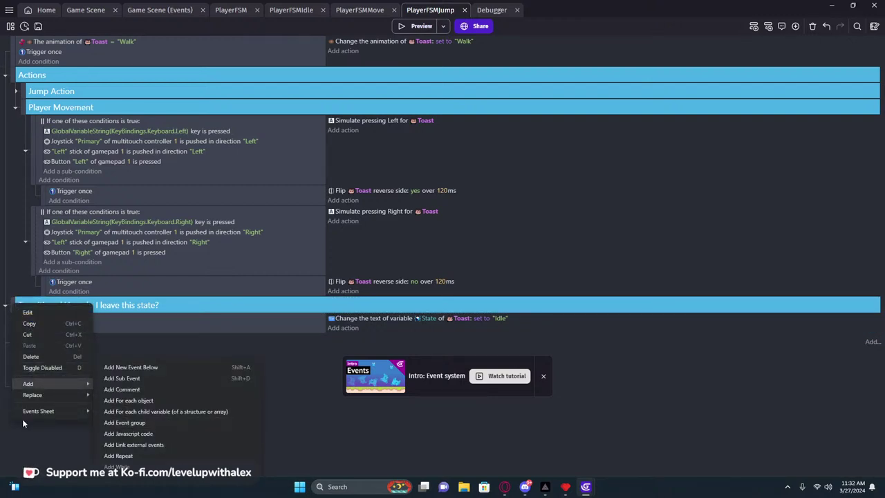
key(Escape)
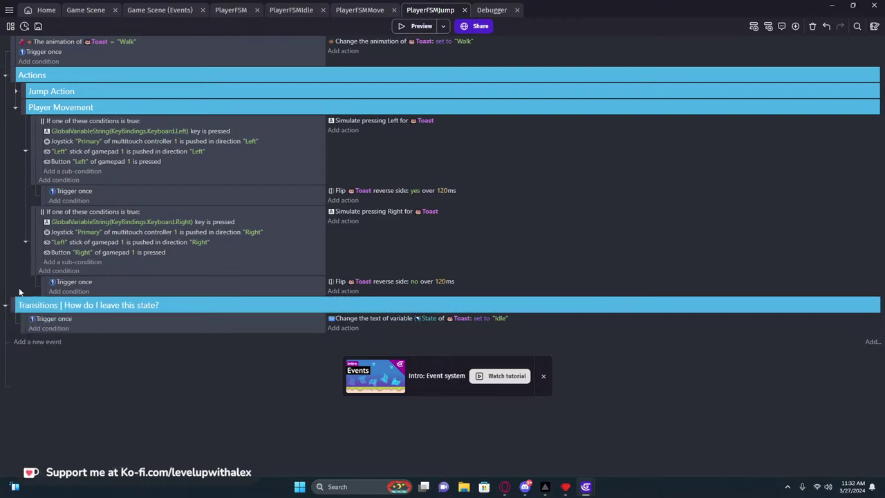
Paste the Idle transition group into PlayerFSMJump and replace Player with Toast in its two animation conditions and its on-floor condition.
key(ctrl+v)
click(102, 320)
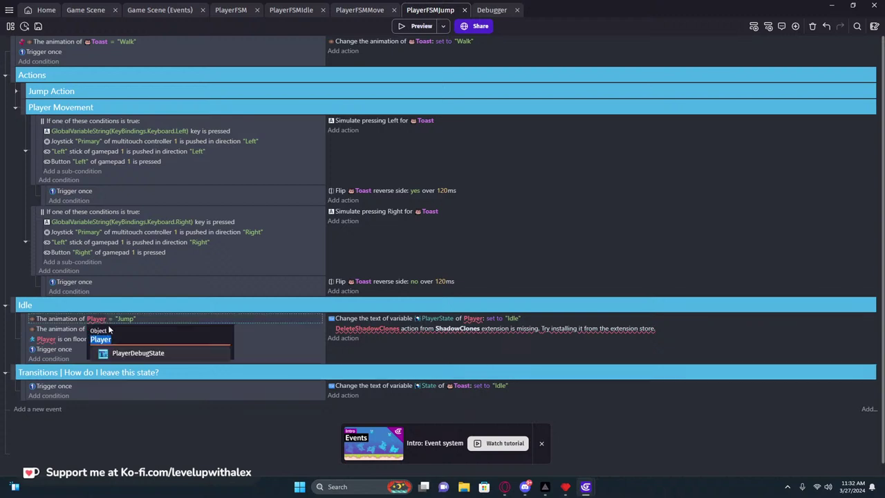
text(Toast)
key(Return)
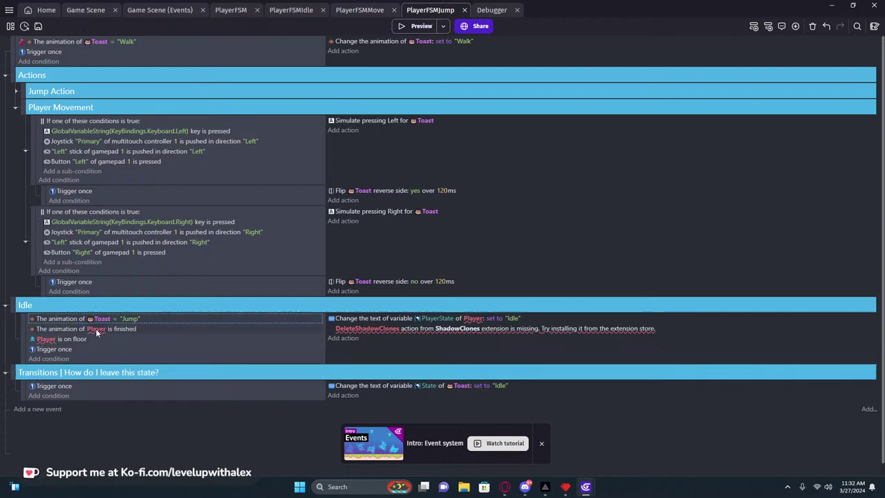
click(95, 328)
text(Toast)
key(Return)
click(46, 339)
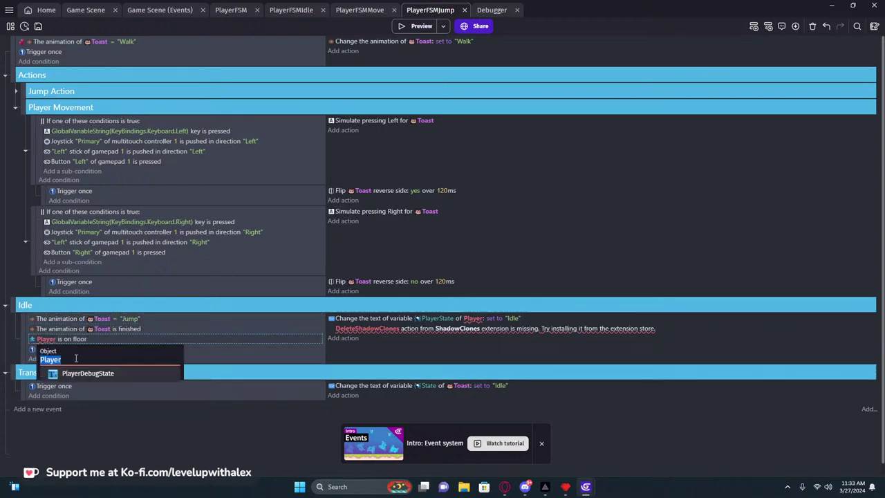
text(Toast)
key(Return)
Set the object of the pasted Idle event's PlayerState action to Toast and remove the missing DeleteShadowClones action.
click(474, 318)
text(T)
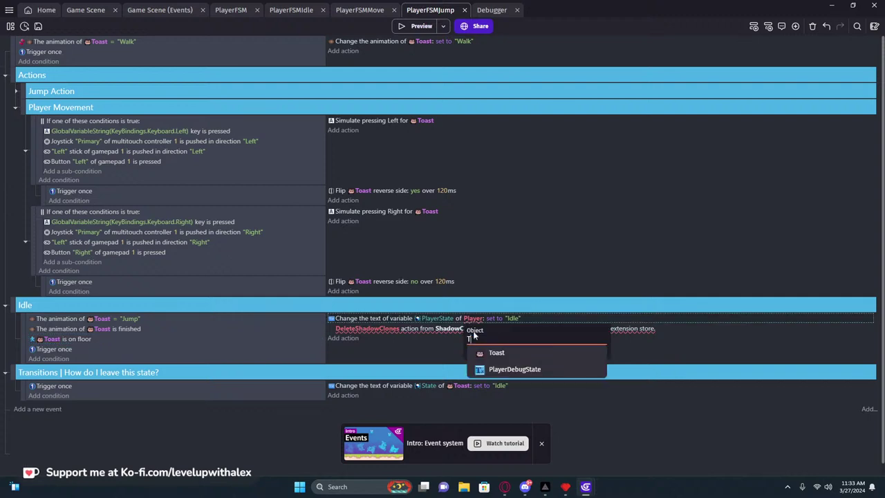
text(oast)
key(Return)
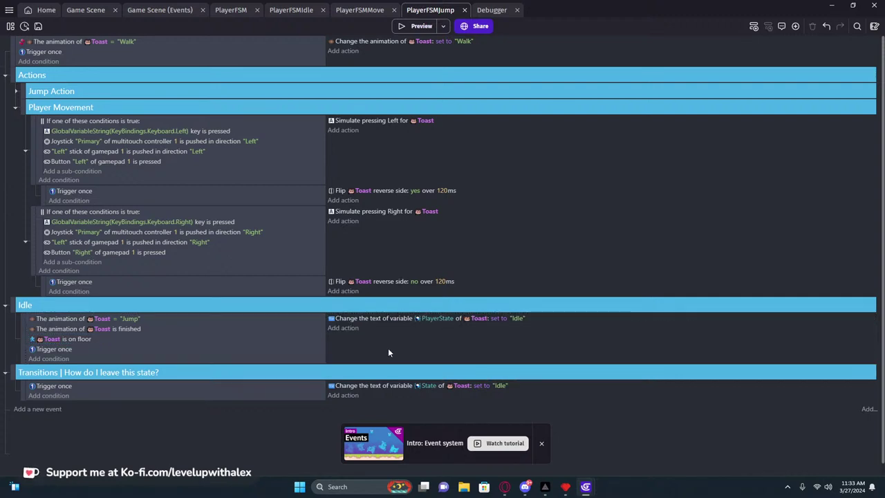
click(207, 391)
key(Delete)
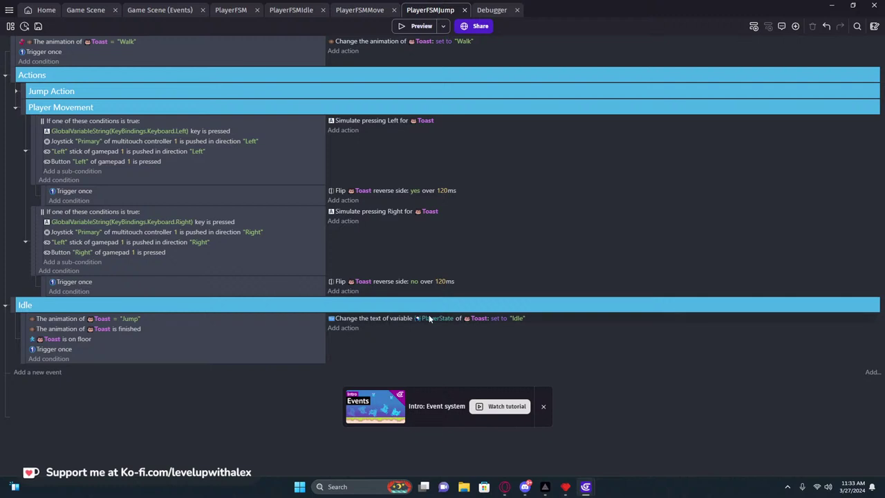
click(14, 108)
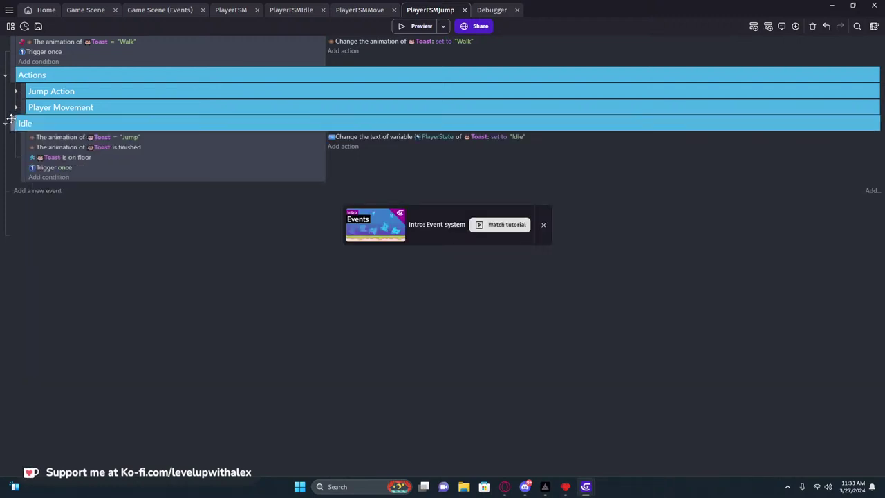
key(ctrl+z)
Move the Idle group inside the Transitions group and delete the old event there that only has a "Trigger once" condition.
click(14, 293)
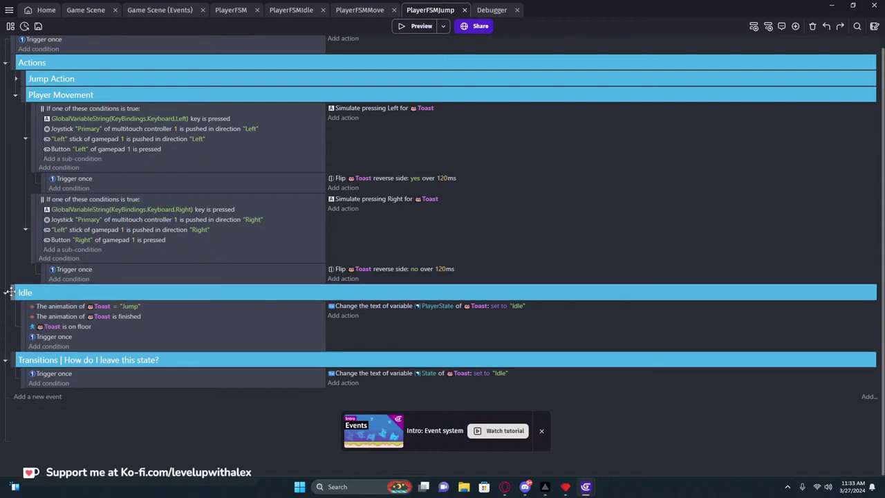
key(Delete)
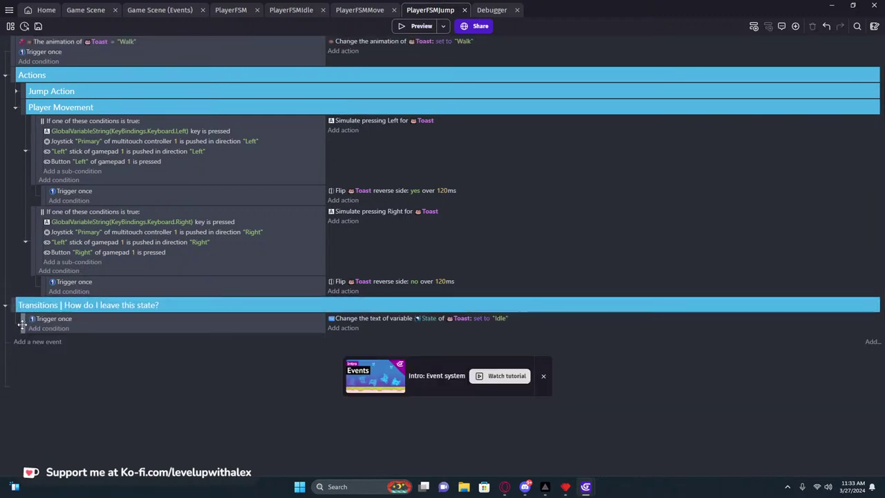
click(22, 325)
key(ctrl+z)
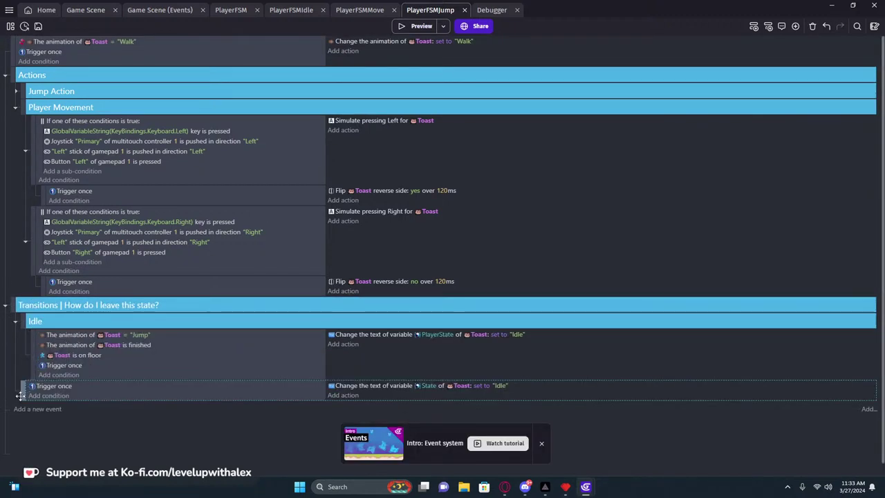
key(Delete)
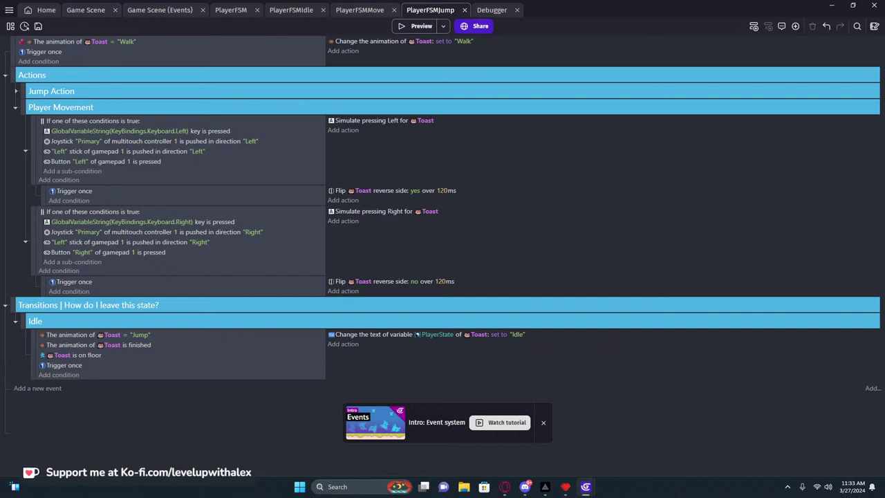
Switch to Pyxel Edit and examine Toast's animation frames in the SuperGrassLands sprite sheet.
key(alt+Tab)
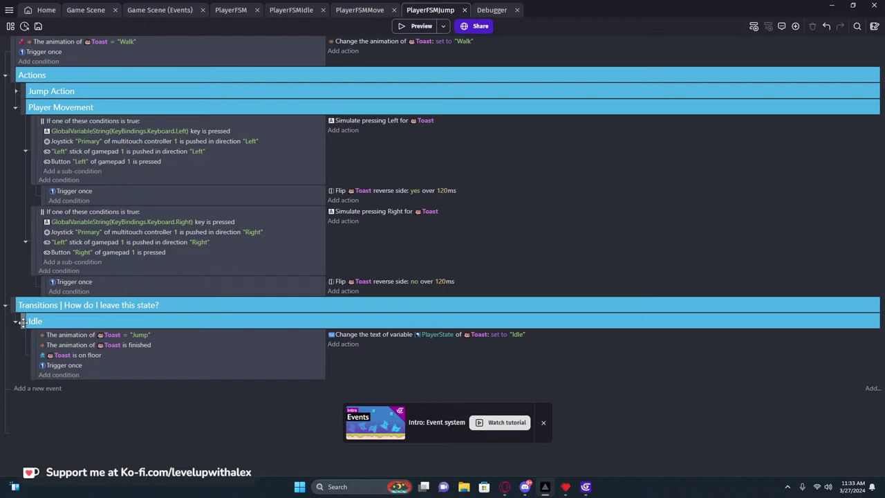
click(565, 486)
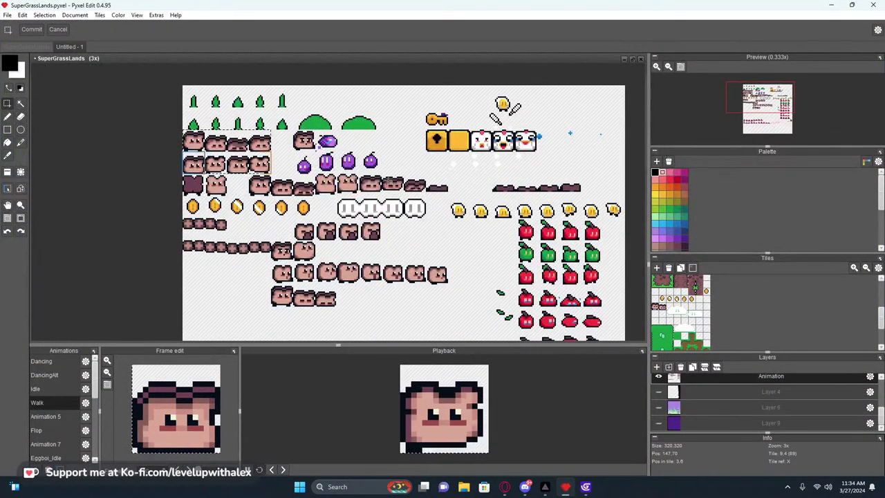
drag(334, 197, 314, 210)
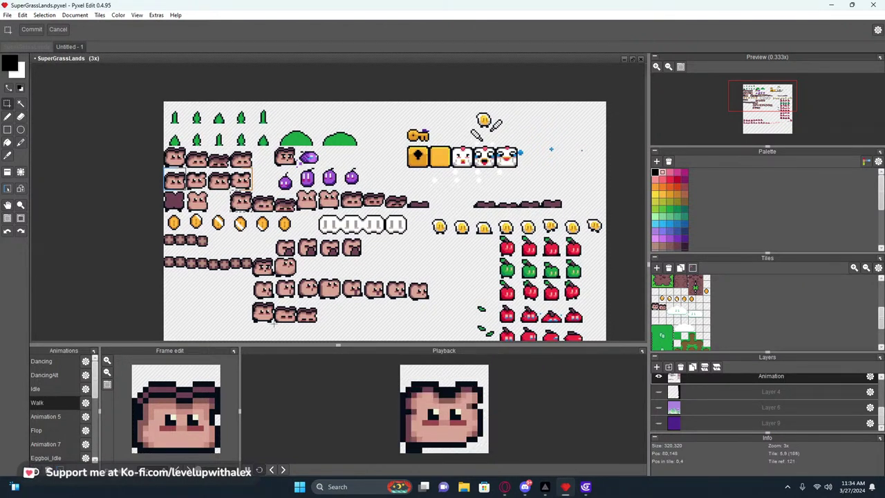
drag(263, 317, 330, 300)
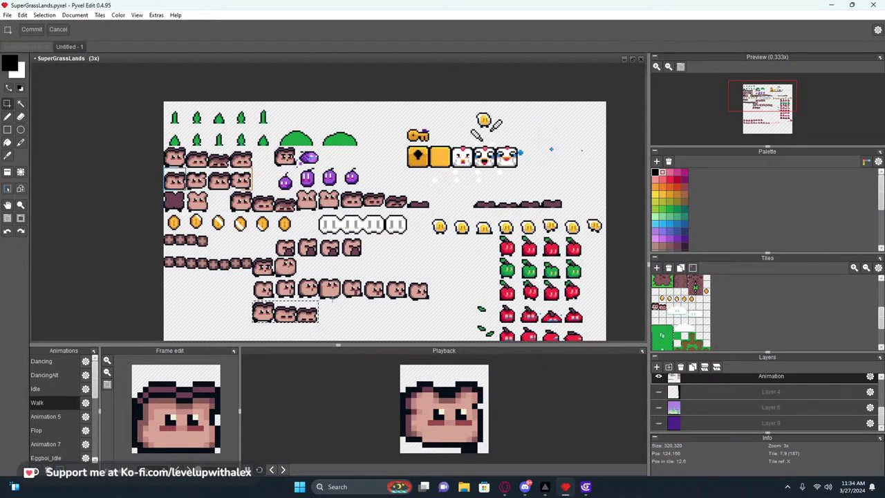
drag(331, 199, 340, 207)
drag(276, 191, 295, 334)
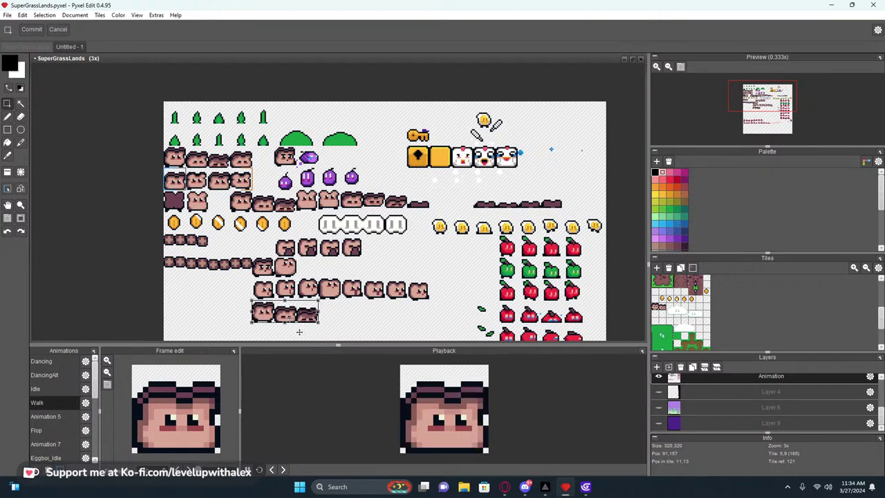
drag(299, 330, 220, 329)
key(ctrl+z)
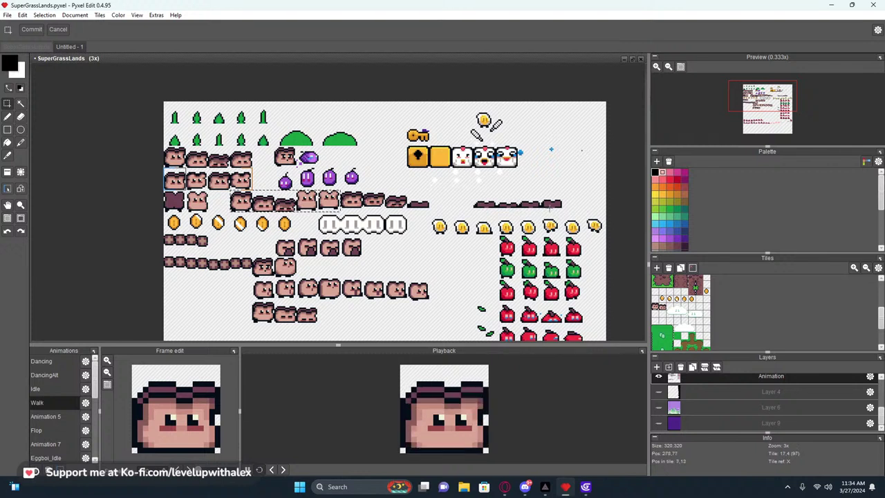
drag(470, 188, 573, 207)
Play back the Flop animation and examine the row of Toast frames usable for a jump.
scroll(53, 421, down, 2)
click(50, 395)
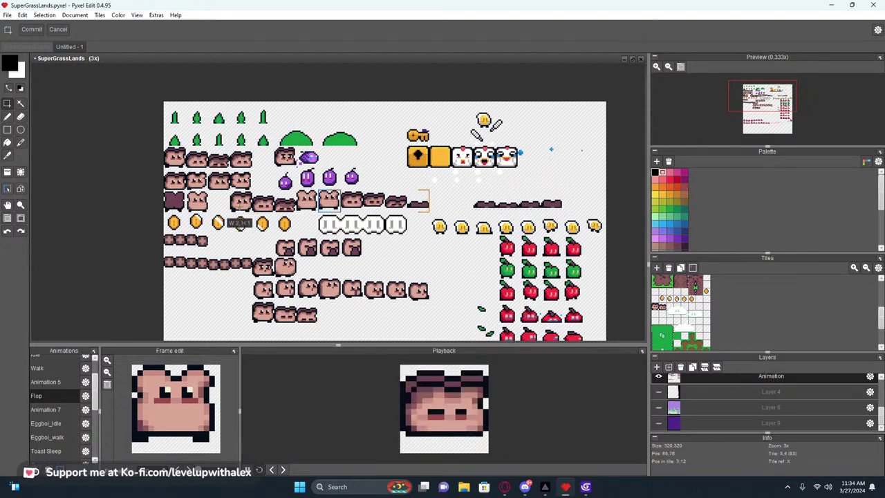
scroll(241, 203, up, 1)
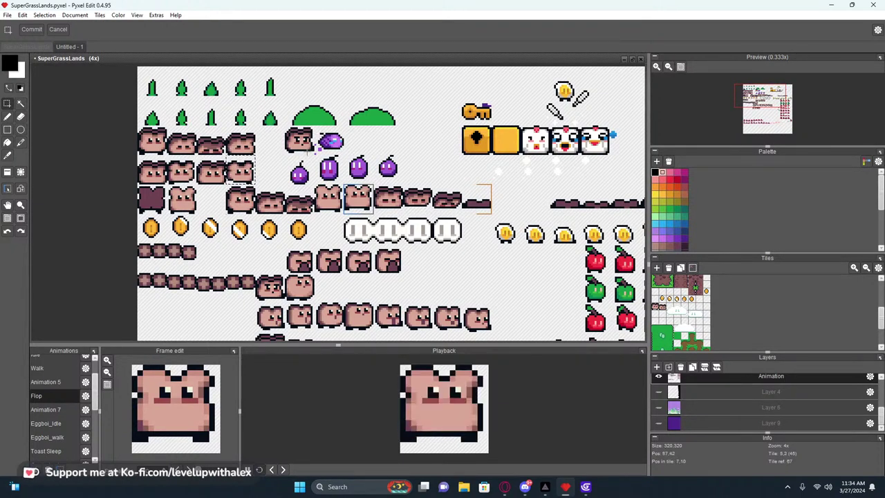
shift+scroll(283, 252, right, 2)
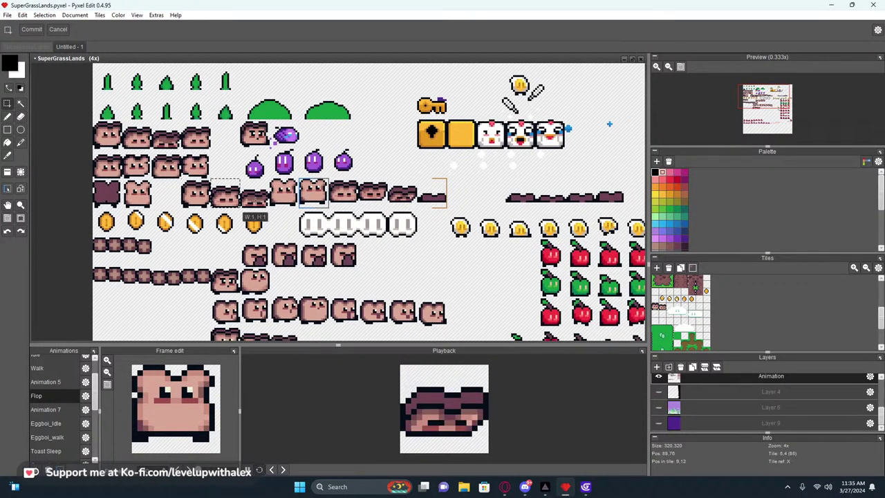
scroll(48, 386, up, 1)
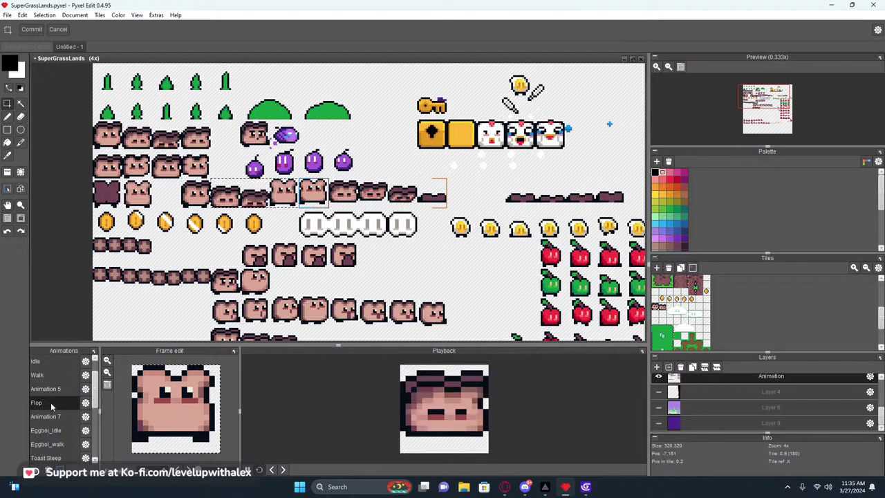
Rename Animation 5 to "Jump" and relocate it onto the four Toast jump frames starting at the squashed pose.
click(53, 396)
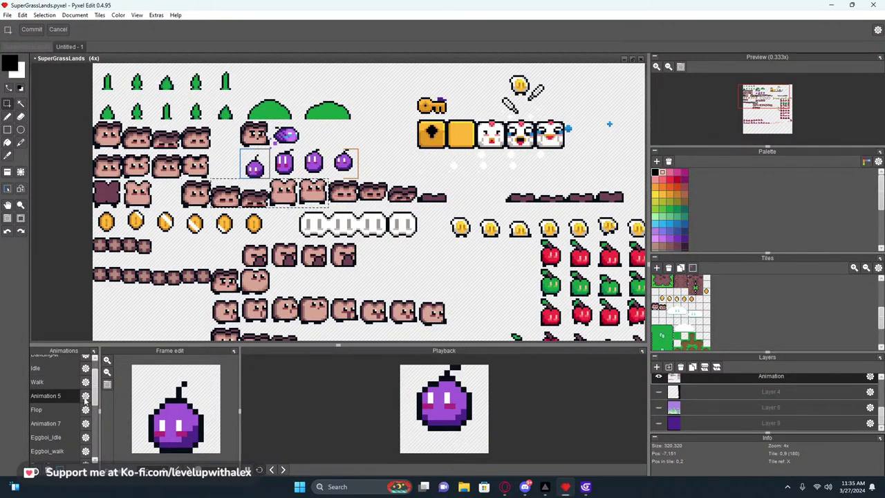
click(85, 396)
text(Jump)
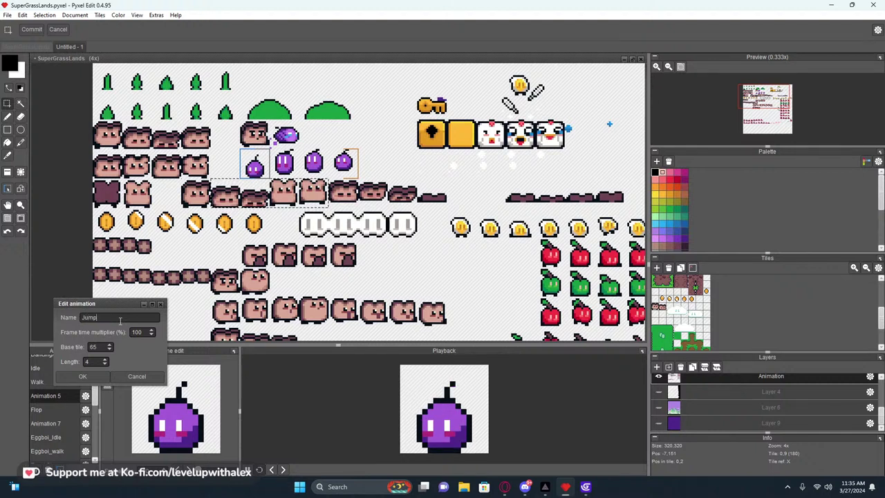
key(Return)
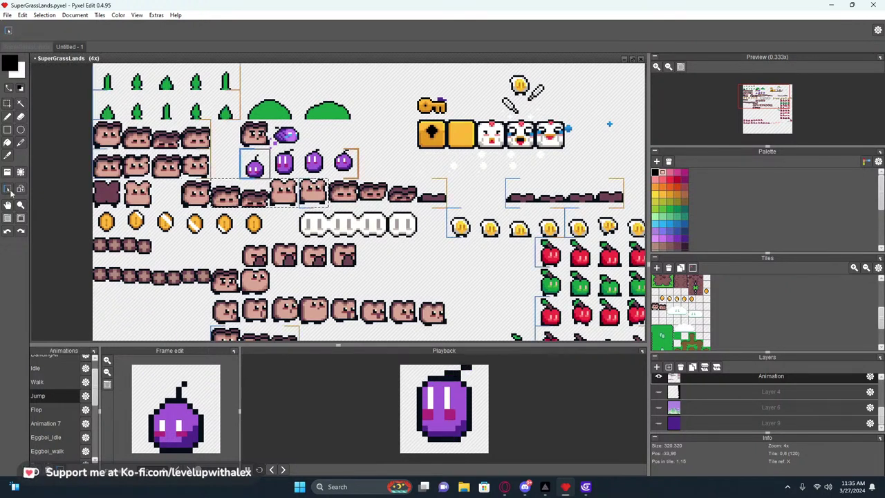
click(226, 194)
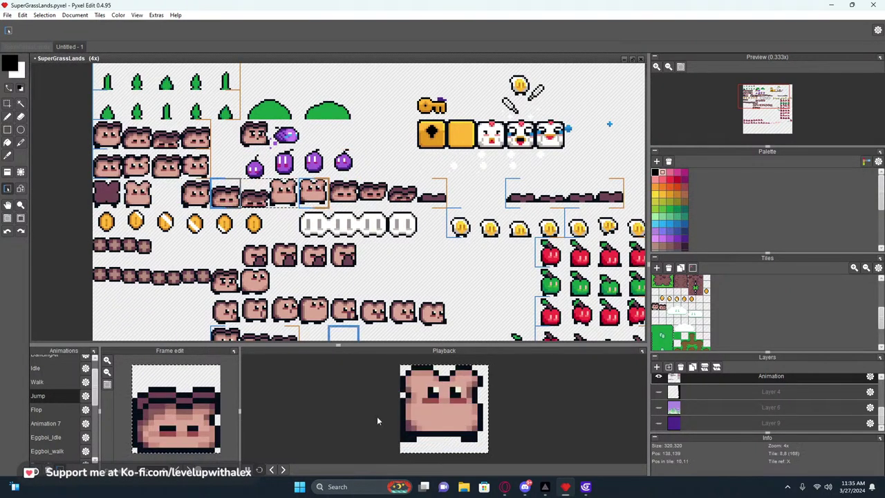
Start exporting animations as individual frames and choose the Jump animation.
click(7, 14)
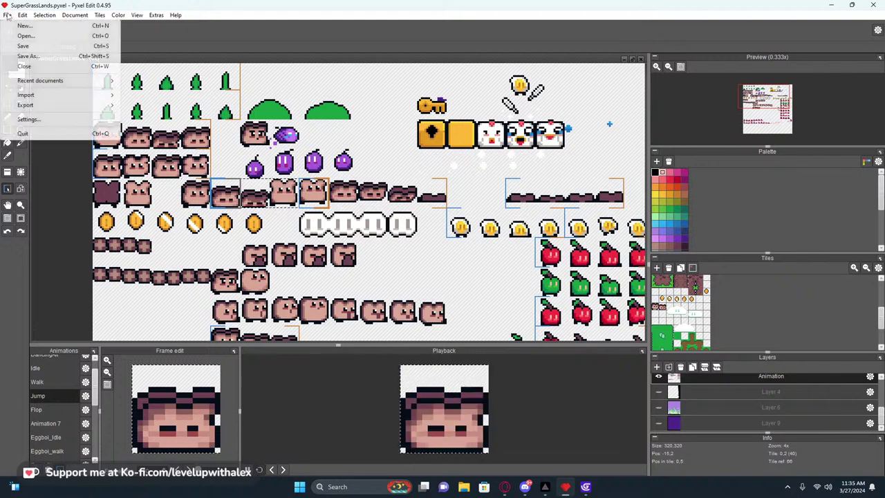
mouse_move(23, 107)
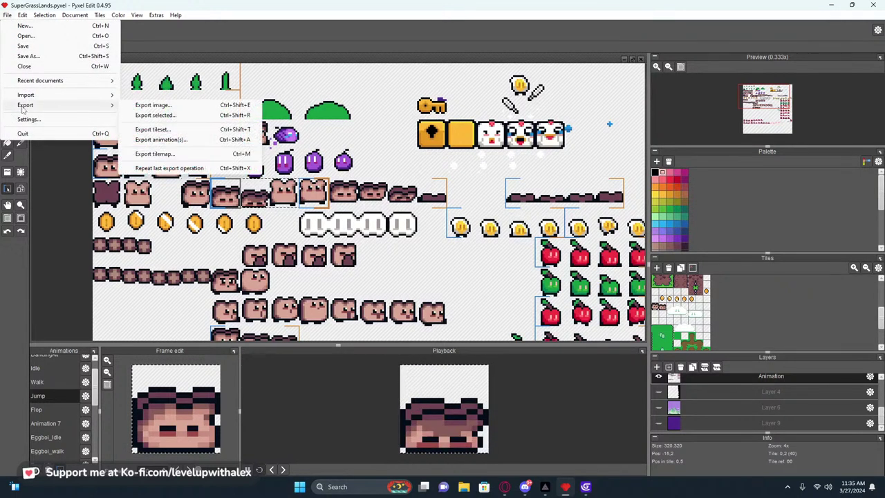
click(170, 139)
click(426, 212)
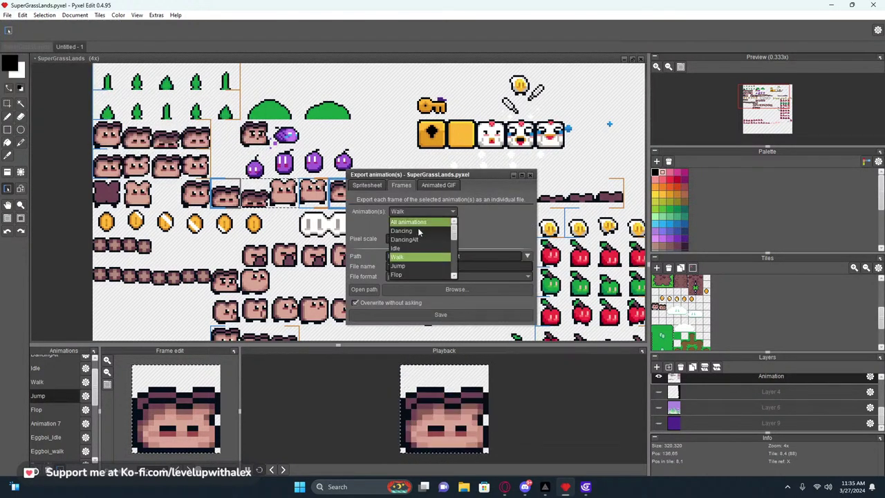
click(398, 265)
Browse for the export path and create a folder named "Jump" inside the Toast sprites folder.
click(455, 289)
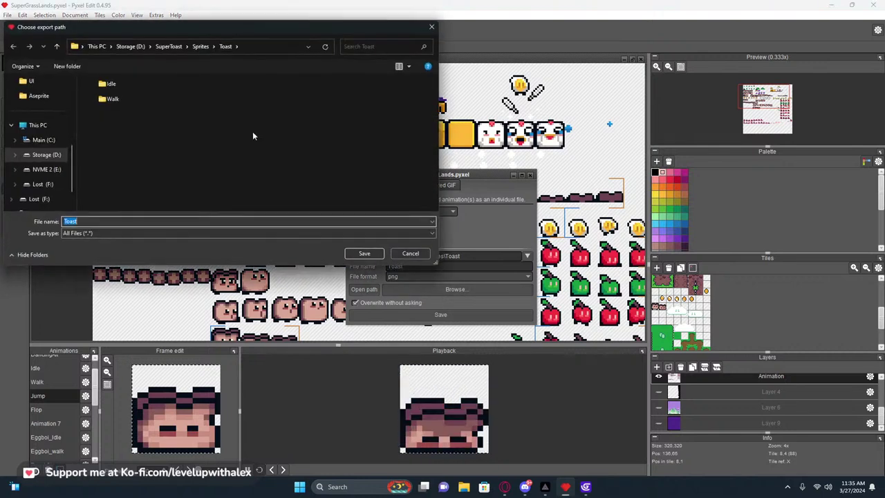
right_click(124, 120)
mouse_move(176, 245)
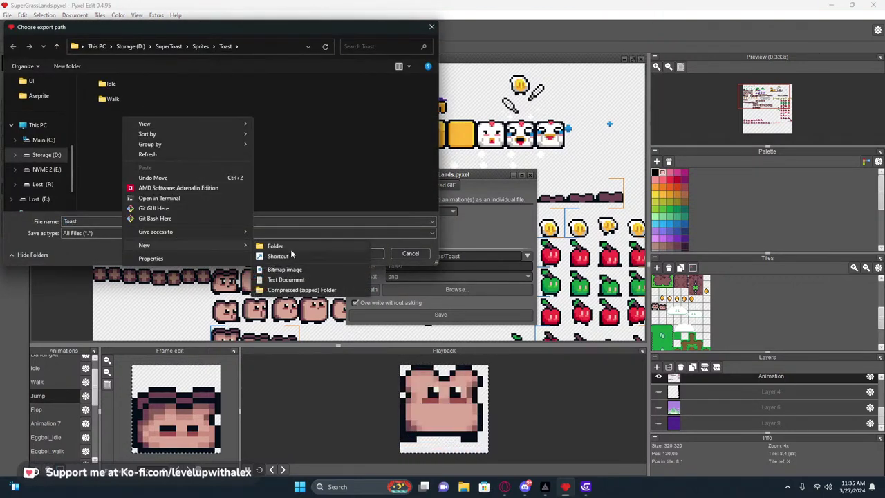
click(292, 247)
text(Jump)
key(Return)
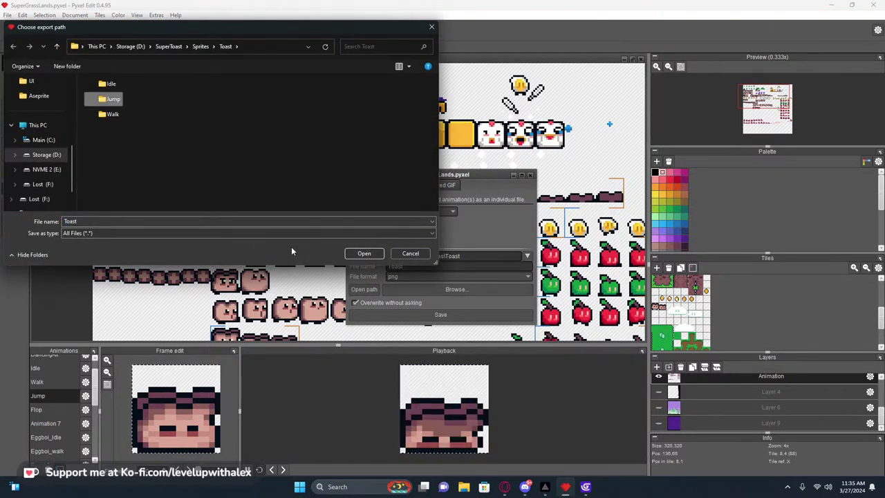
Create another folder named "Fall" inside the Toast sprites folder.
right_click(109, 143)
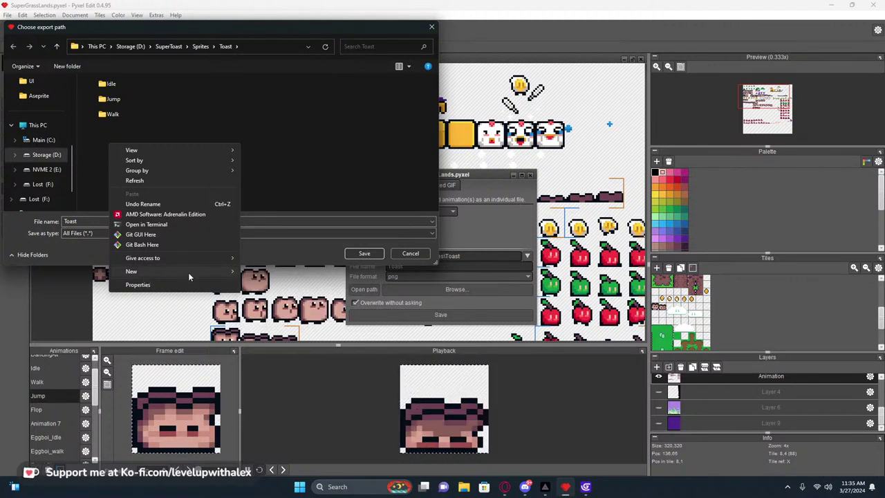
mouse_move(207, 272)
click(312, 273)
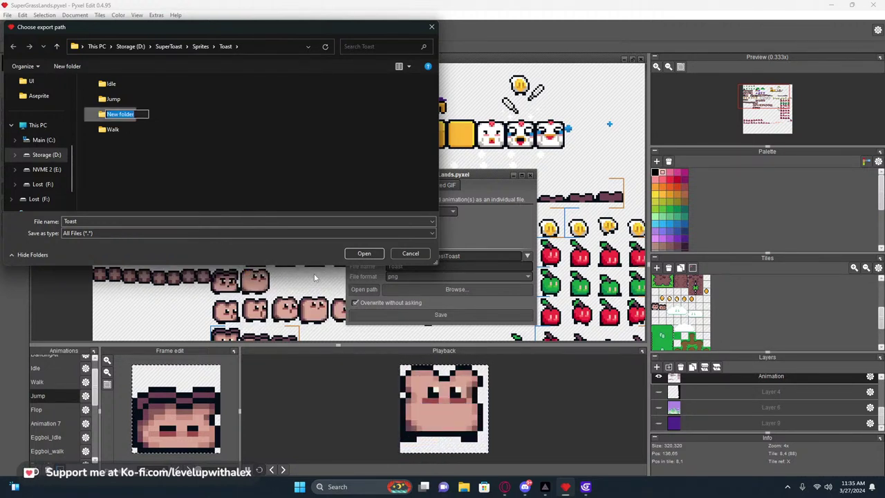
text(Fall)
key(Return)
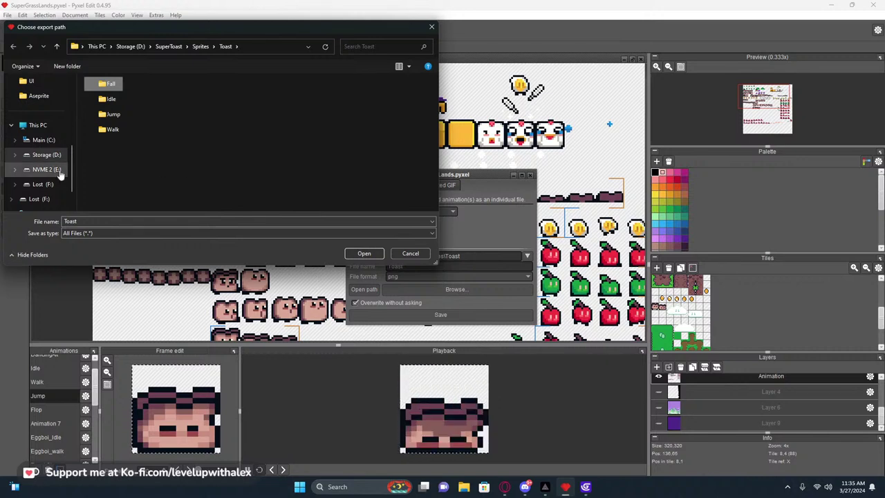
click(112, 129)
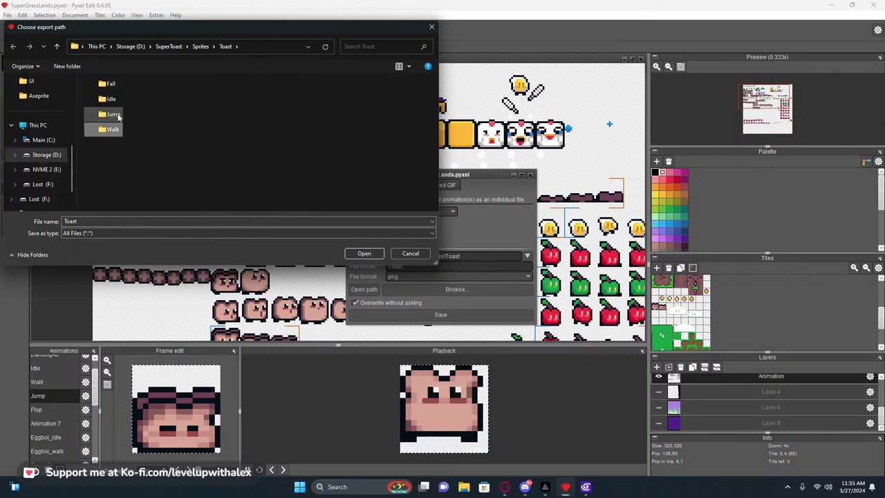
Set the export path to the Jump folder, turn off overwriting without asking, and export the Jump frames as png.
click(113, 114)
click(364, 253)
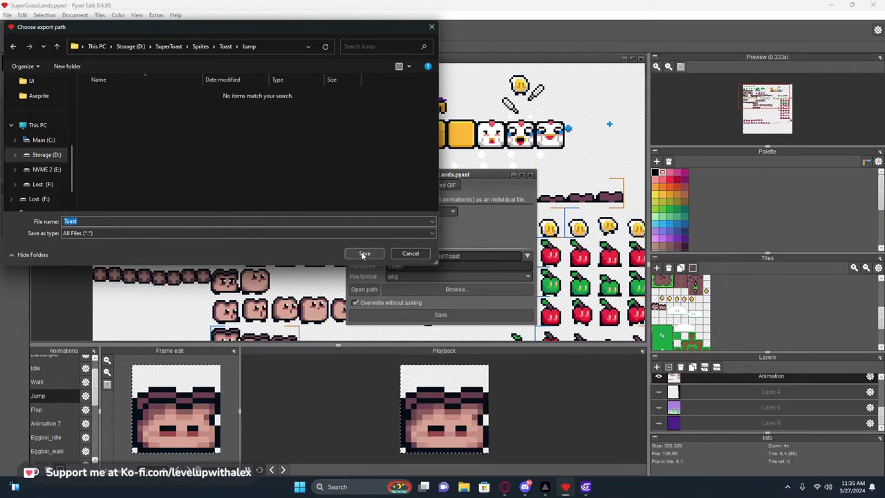
click(364, 254)
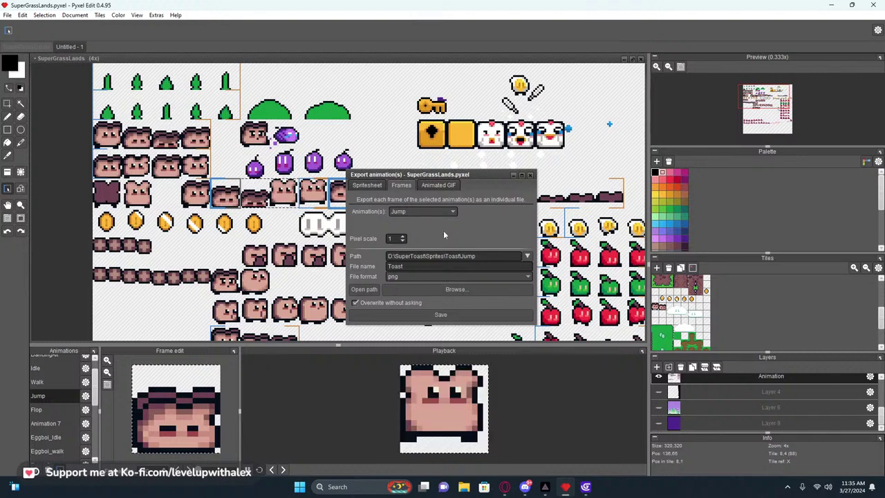
click(388, 302)
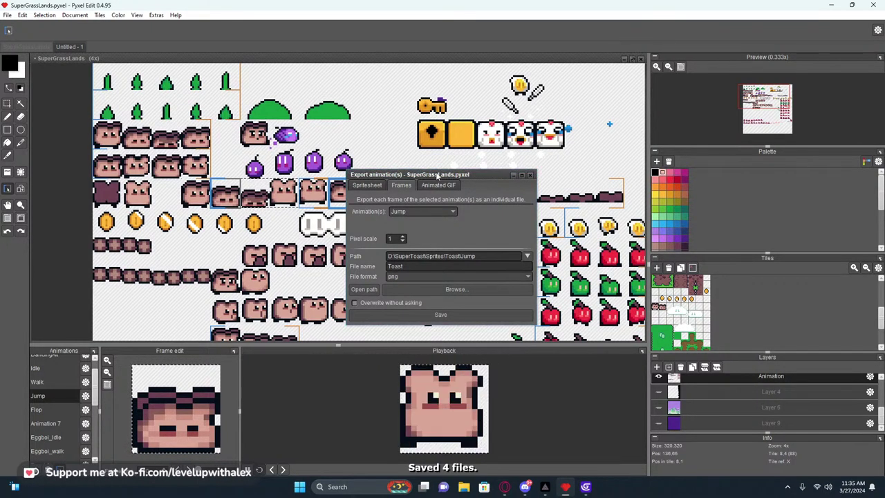
Rename the "Flop" animation to "Fall".
drag(437, 177, 194, 89)
click(186, 123)
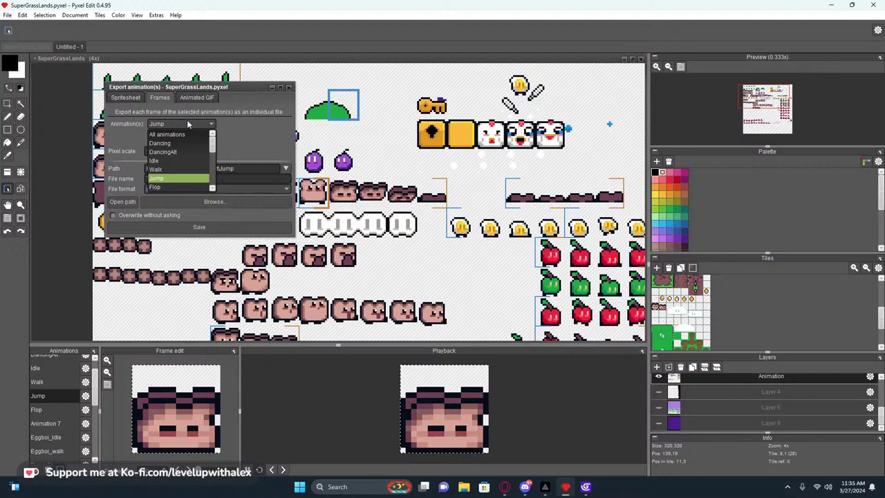
click(174, 187)
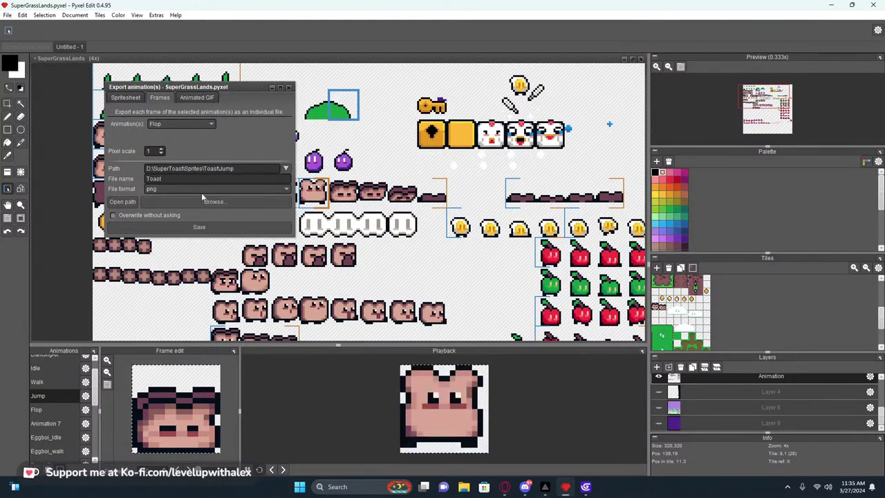
click(86, 410)
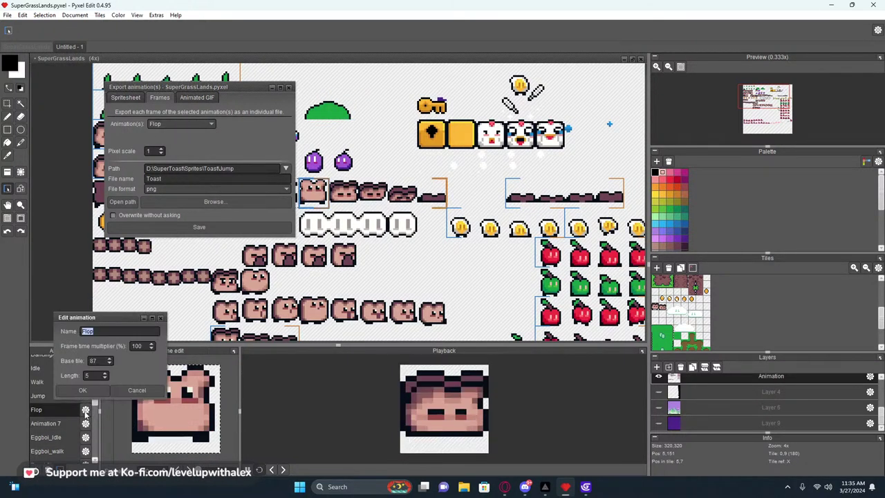
text(Fall)
key(Return)
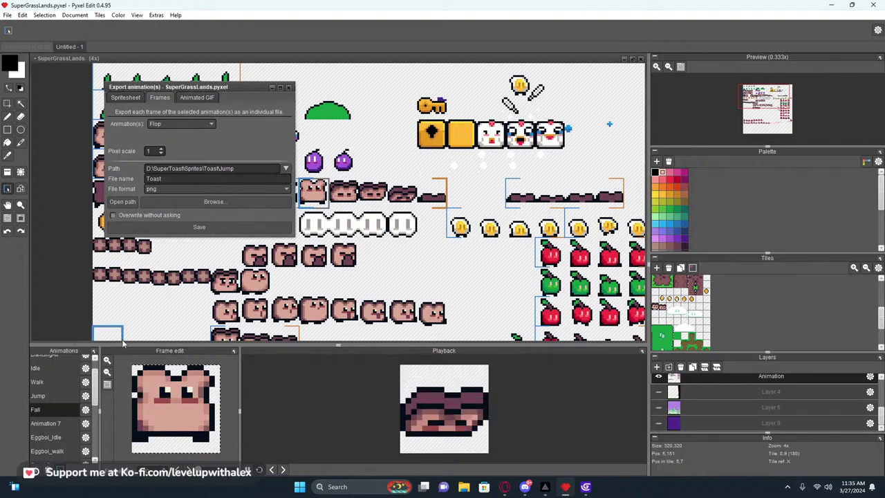
click(179, 121)
click(163, 177)
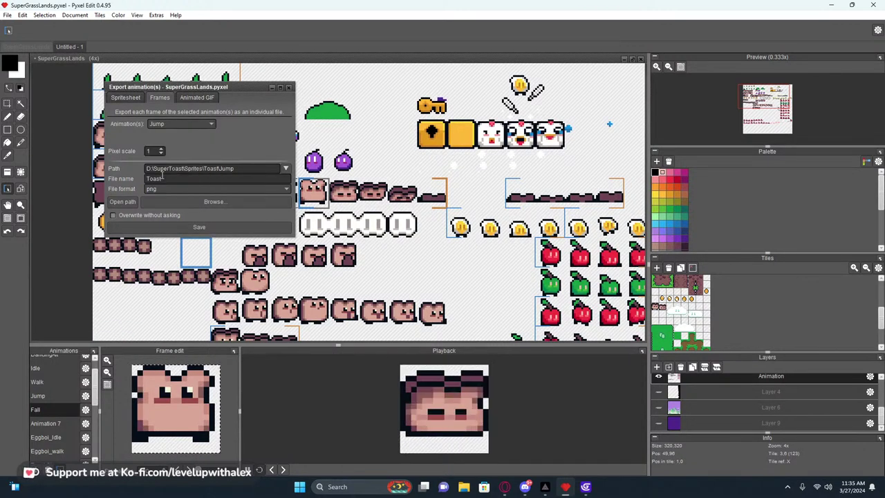
click(179, 123)
click(173, 166)
click(289, 87)
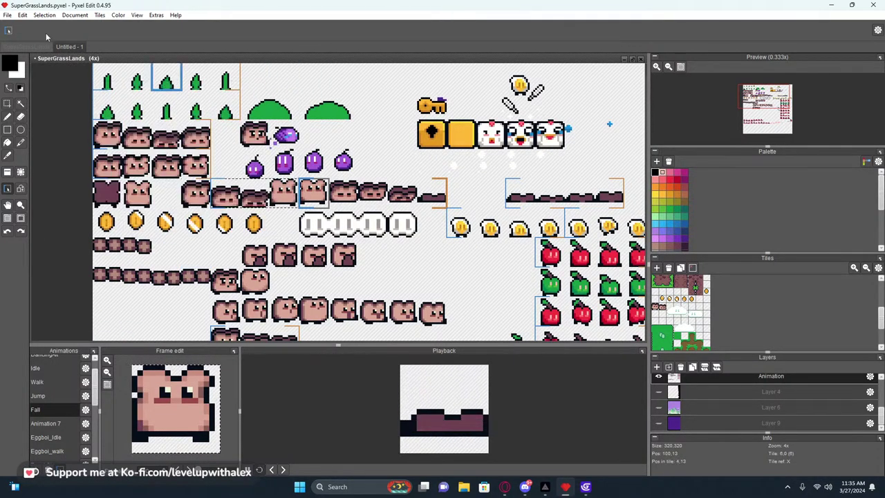
Start a new export of animations as individual frames and choose the Fall animation.
click(7, 15)
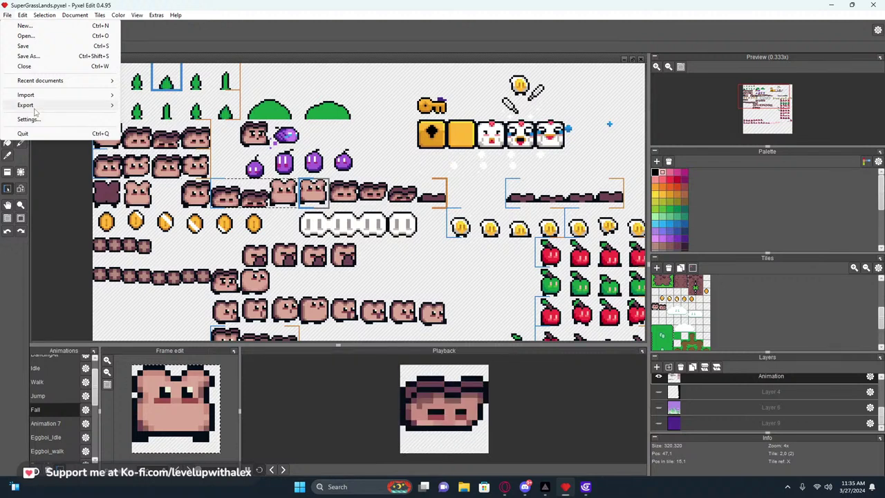
mouse_move(76, 106)
click(161, 139)
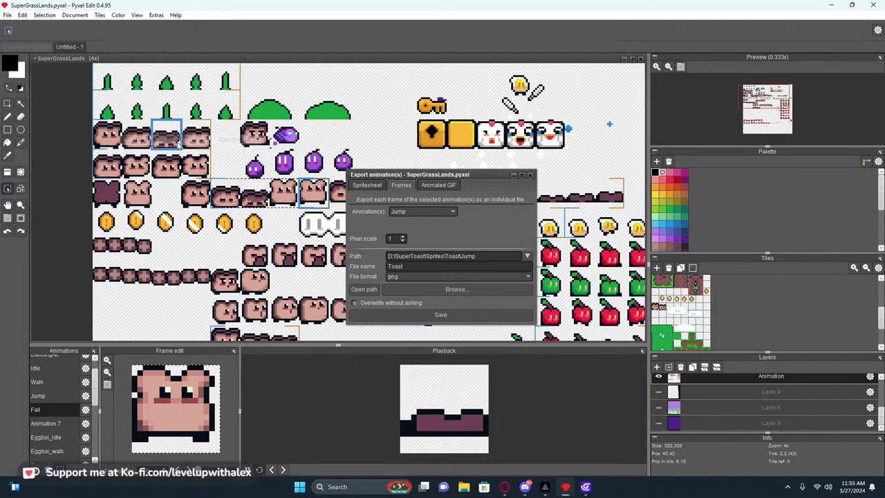
click(415, 211)
click(405, 275)
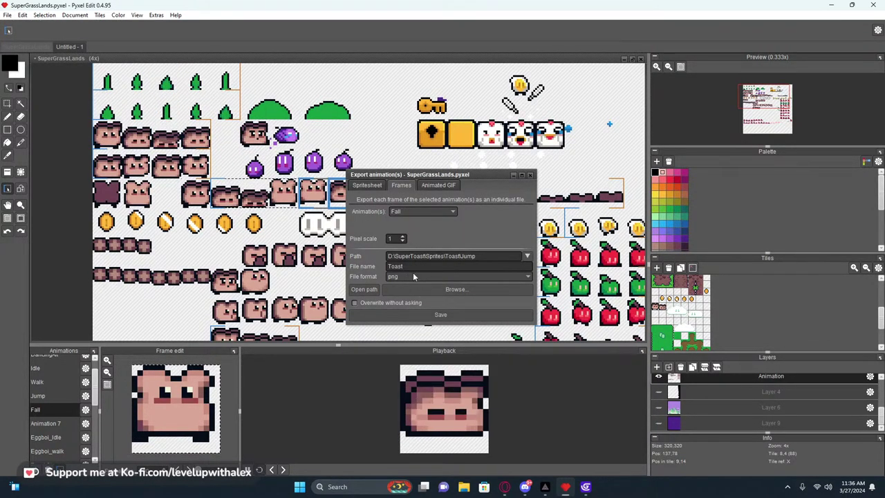
Set the export path to the Fall folder inside the Toast sprites folder and export the Fall frames.
click(455, 291)
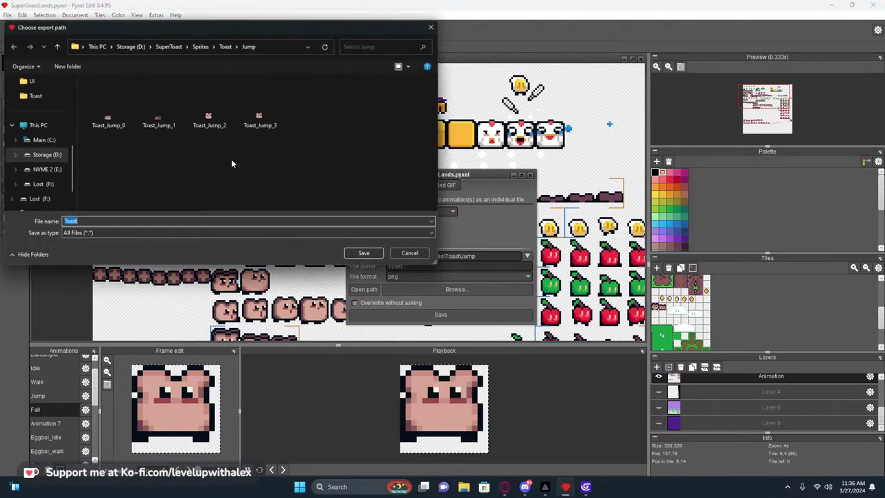
click(225, 46)
click(199, 46)
double_click(104, 90)
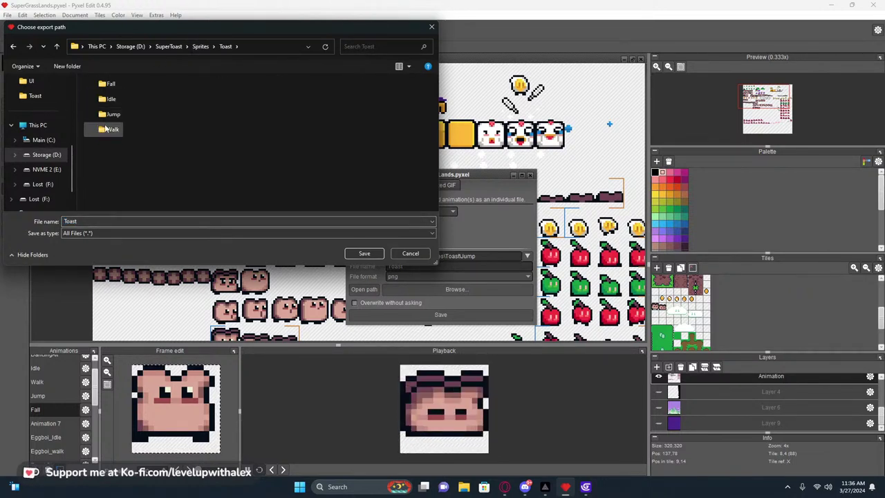
double_click(109, 83)
click(364, 253)
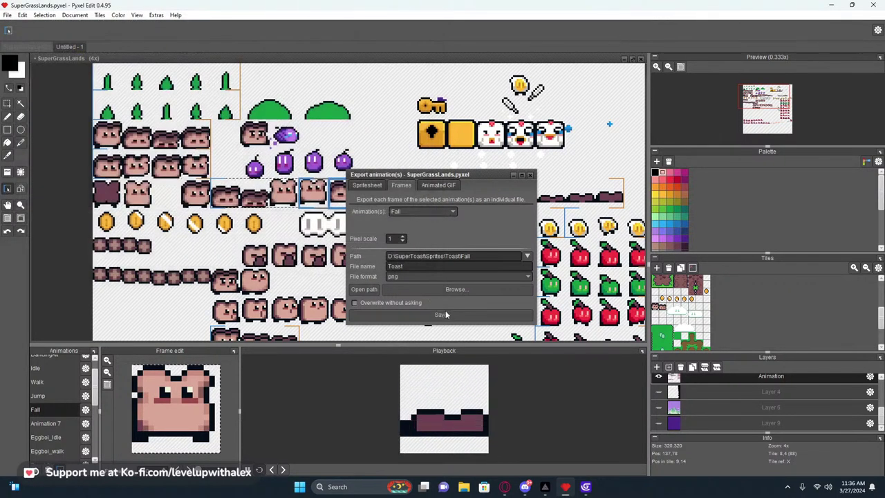
click(442, 316)
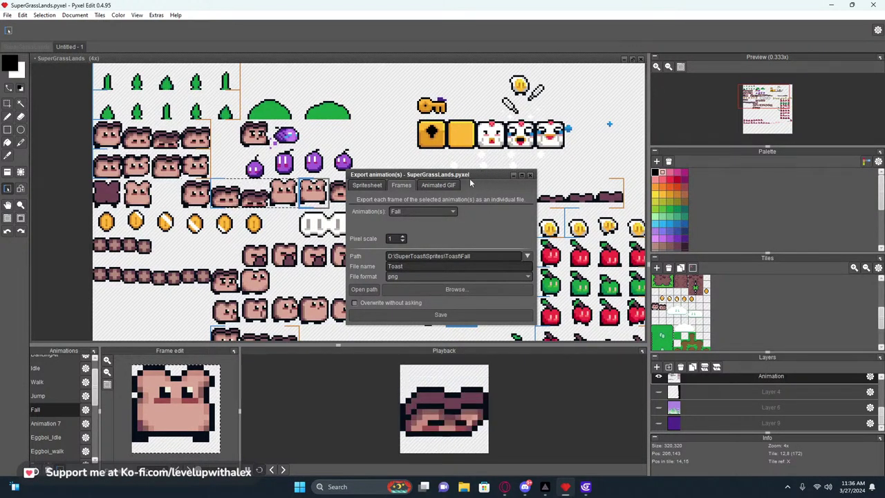
Export the Fall frames again, overwriting the existing files, and close the export settings.
drag(469, 178, 601, 85)
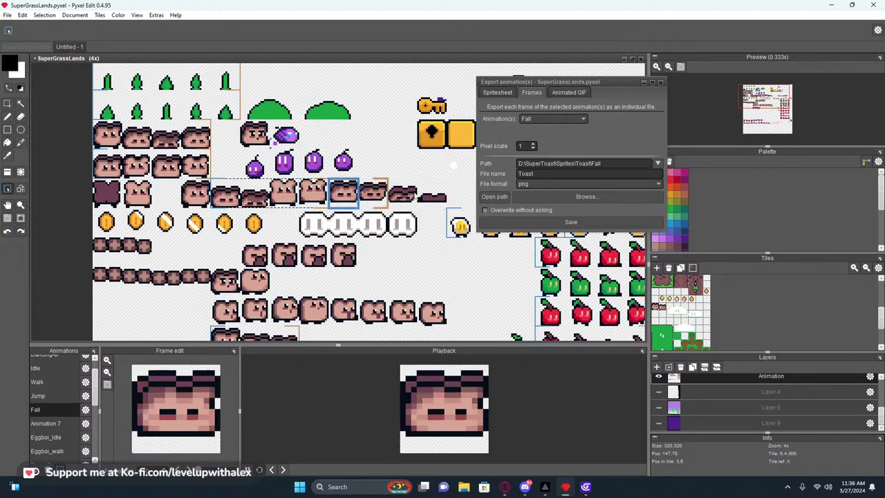
click(536, 221)
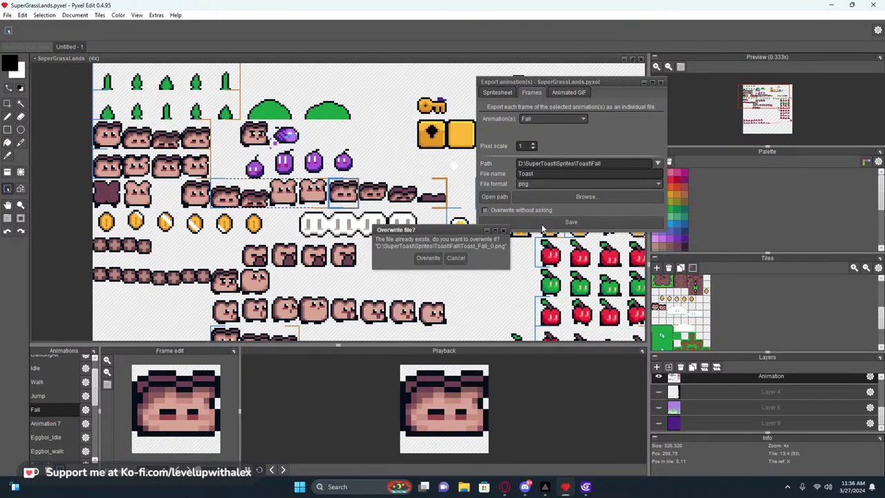
click(428, 258)
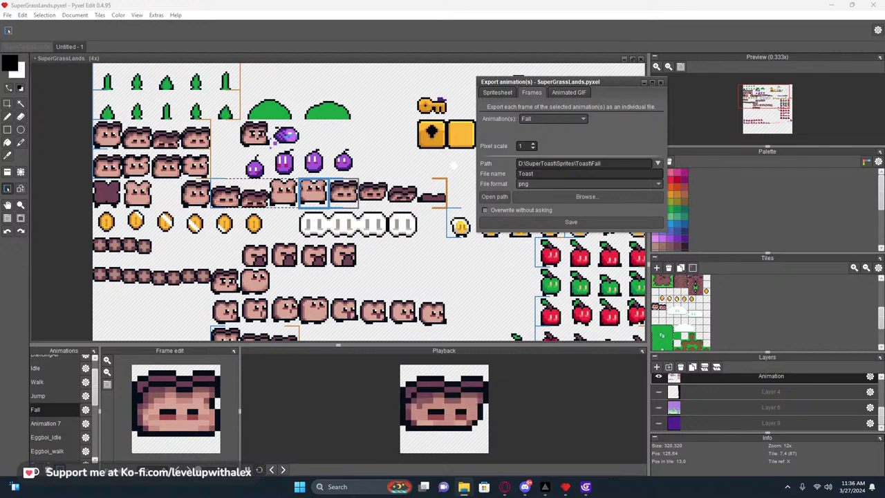
click(570, 223)
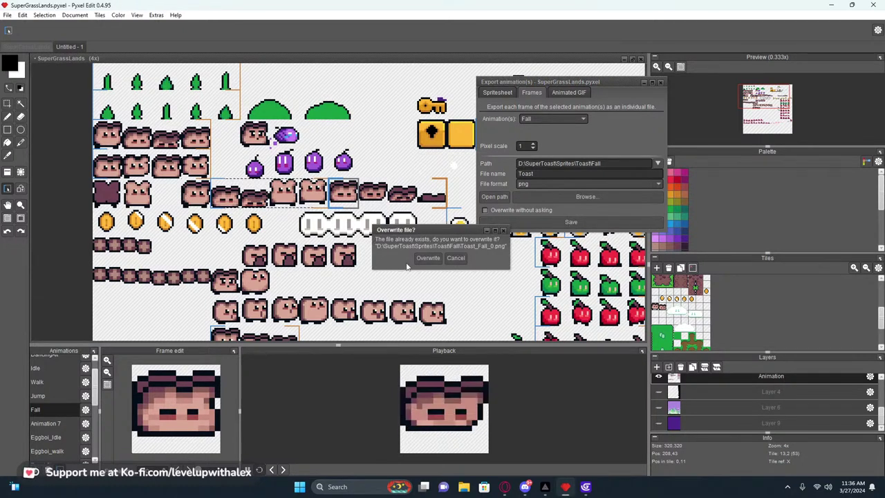
click(455, 257)
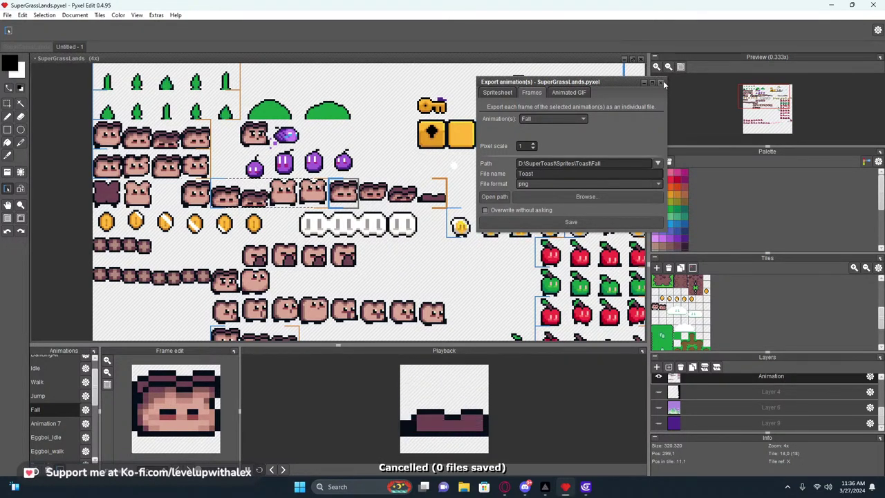
click(660, 81)
Switch to GDevelop and open the Toast object of the Game Scene for editing.
mouse_move(601, 487)
click(622, 436)
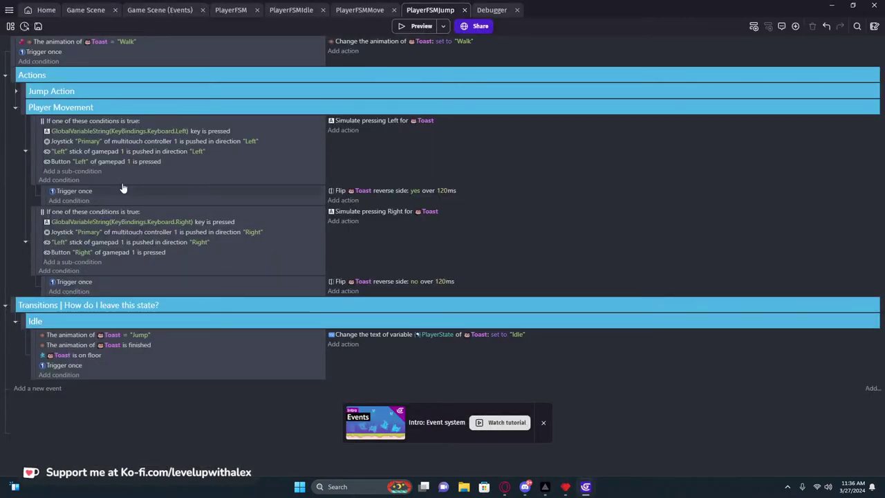
click(150, 11)
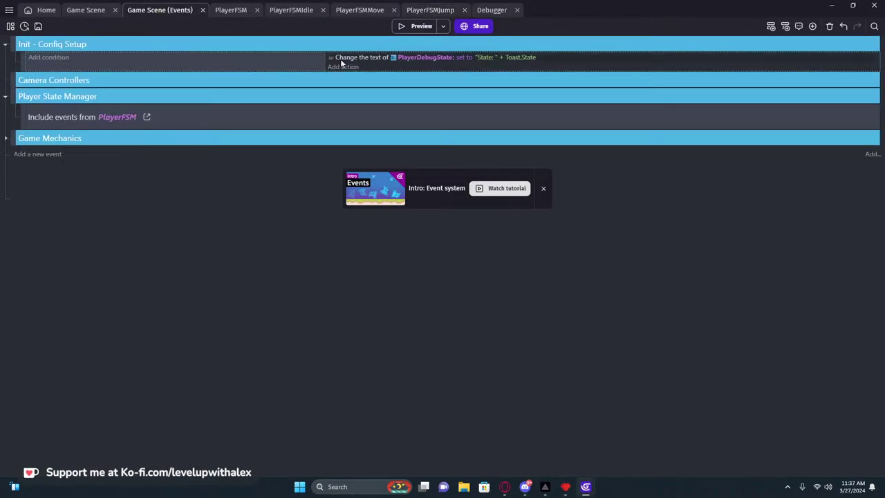
click(222, 10)
click(86, 11)
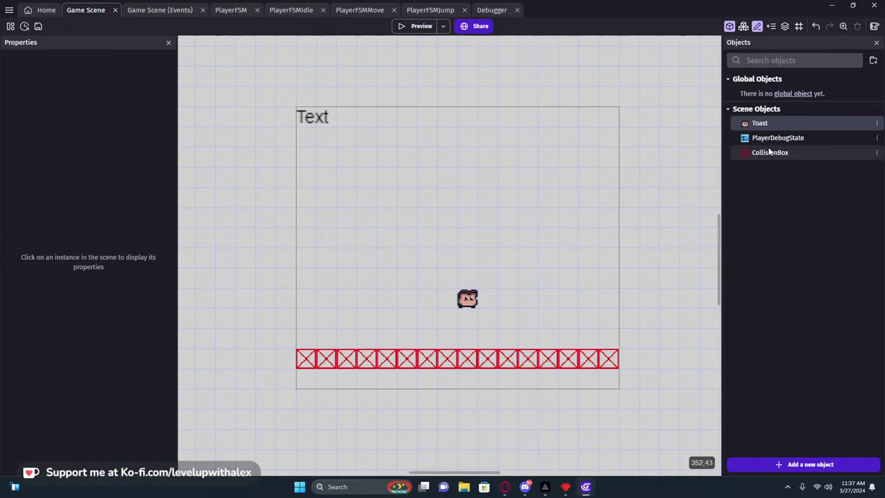
double_click(780, 122)
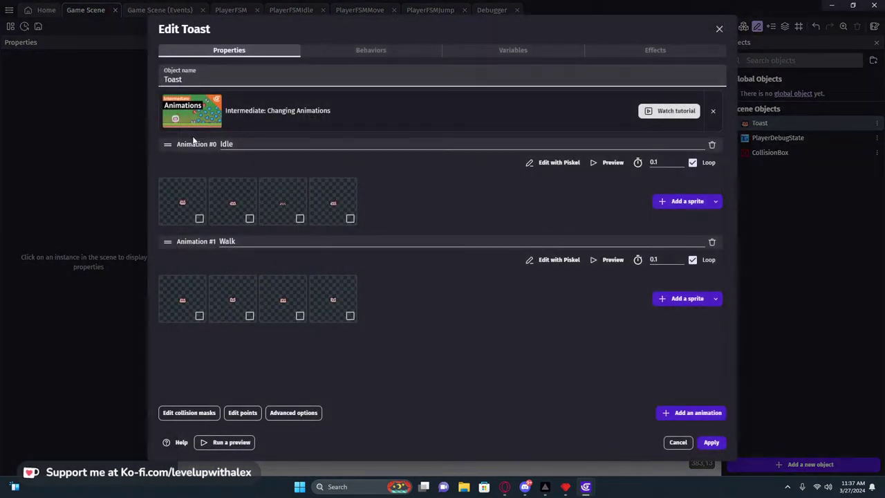
Add a third animation named "Jump" to Toast.
click(685, 413)
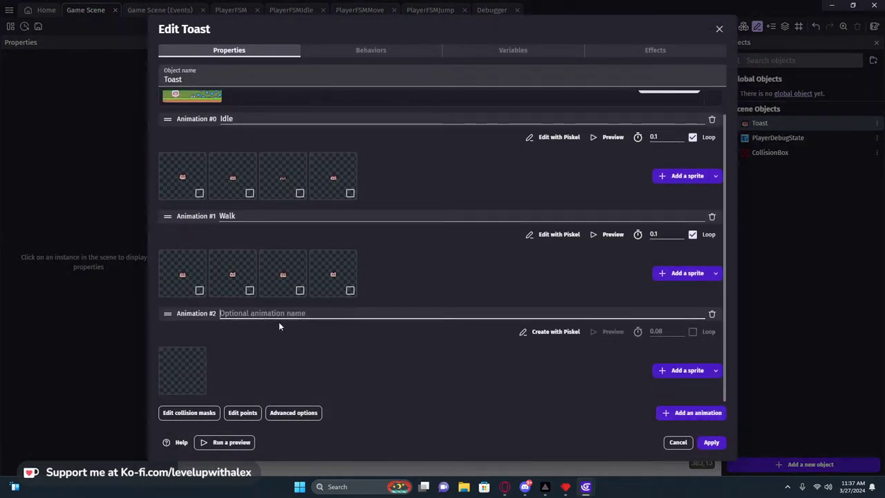
click(279, 321)
text(Jump)
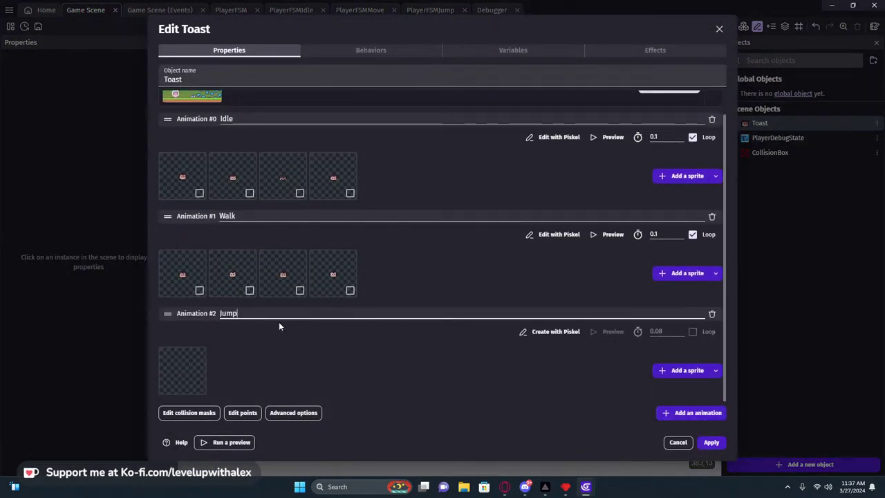
Add the sprites Toast_Jump_0 through Toast_Jump_3 from the Jump folder to the Jump animation.
click(673, 372)
click(173, 47)
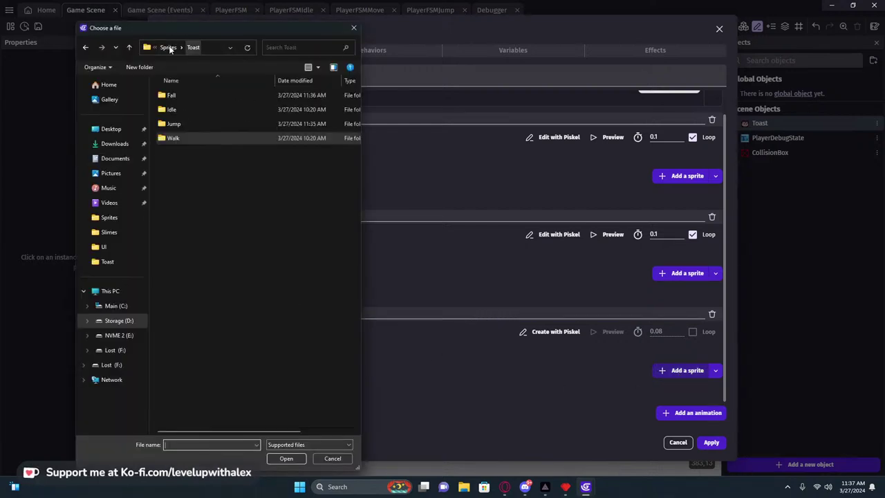
double_click(173, 123)
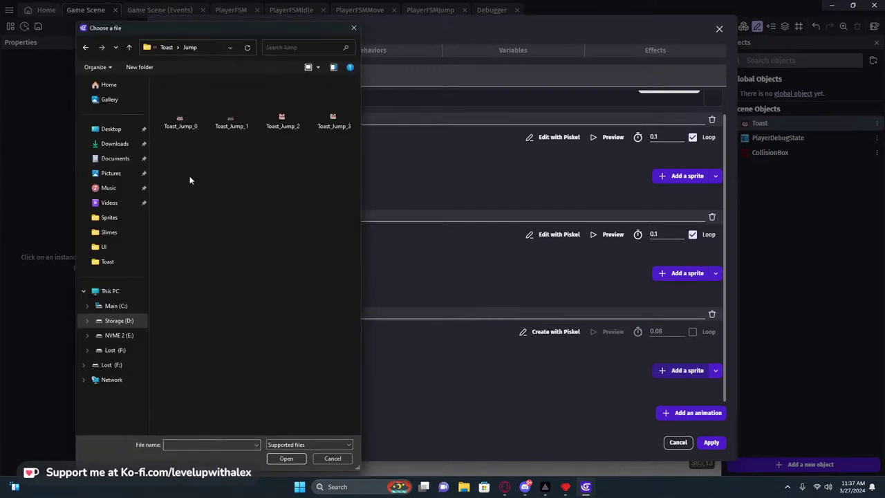
click(183, 121)
shift+click(332, 114)
click(286, 459)
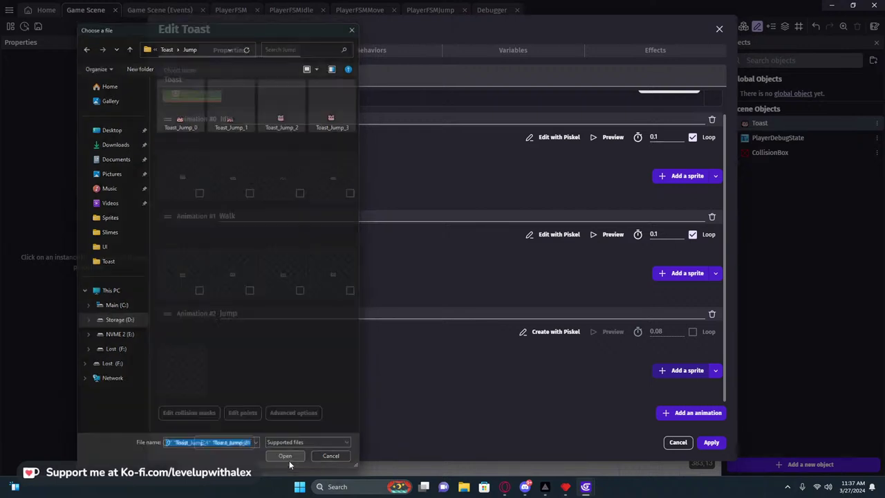
click(512, 244)
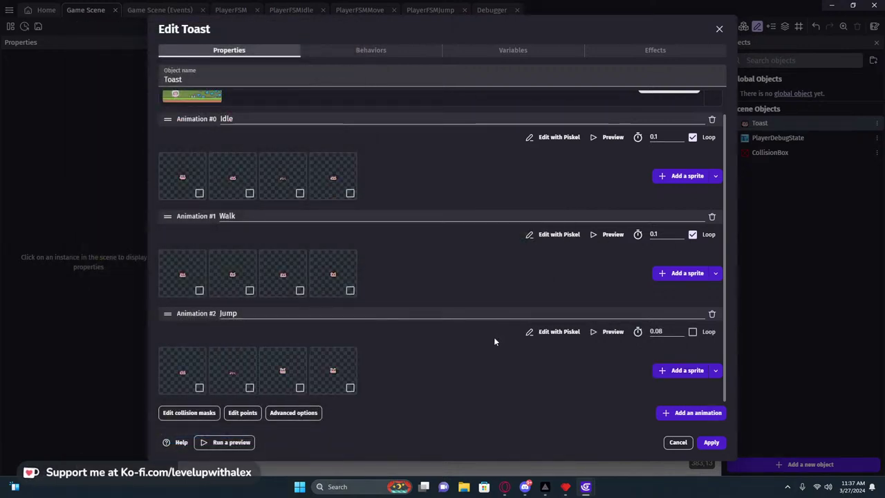
Set the Jump animation's time between frames to 0.1 and preview it.
double_click(657, 331)
text(0.1)
click(599, 331)
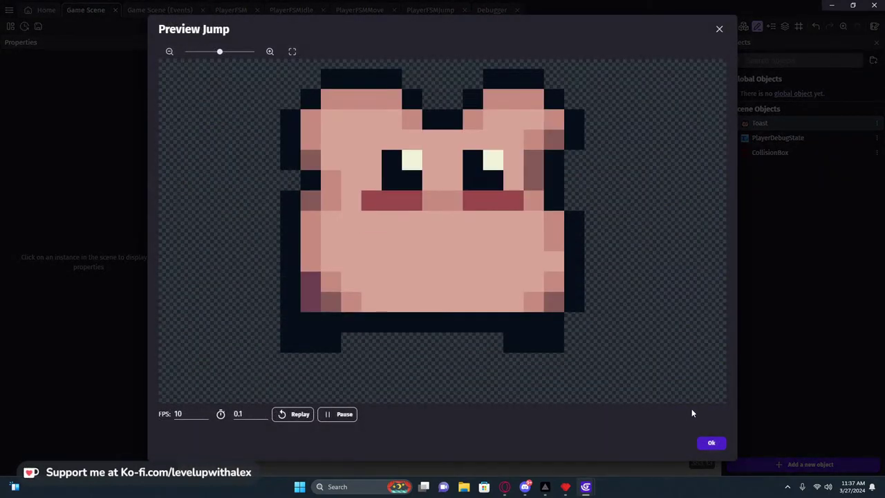
click(711, 443)
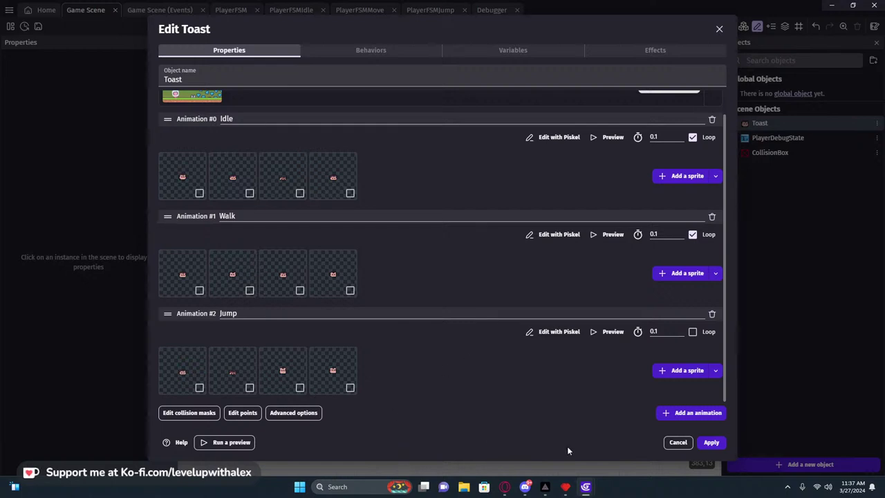
Add a fourth animation named "Fall" to Toast.
click(694, 413)
click(317, 313)
text(Fall)
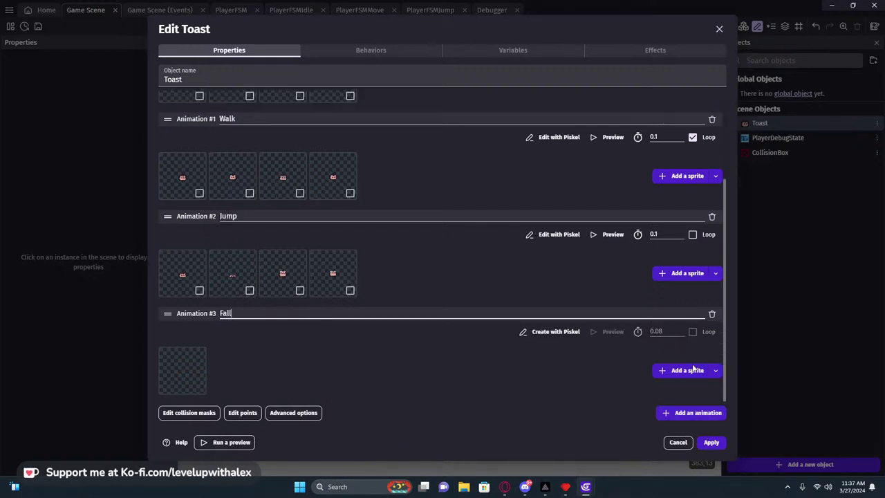
Add the sprites Toast_Fall_0 through Toast_Fall_3 from the Fall folder to the Fall animation, copying them into the project folder.
click(694, 370)
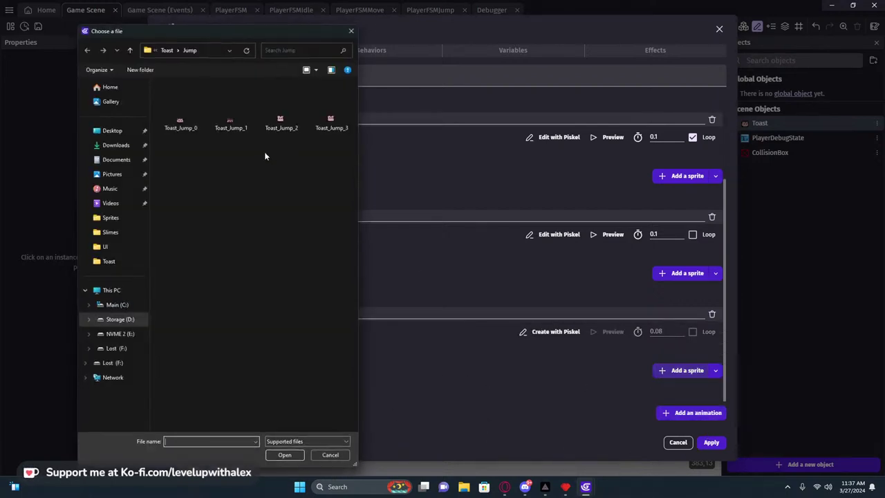
click(166, 47)
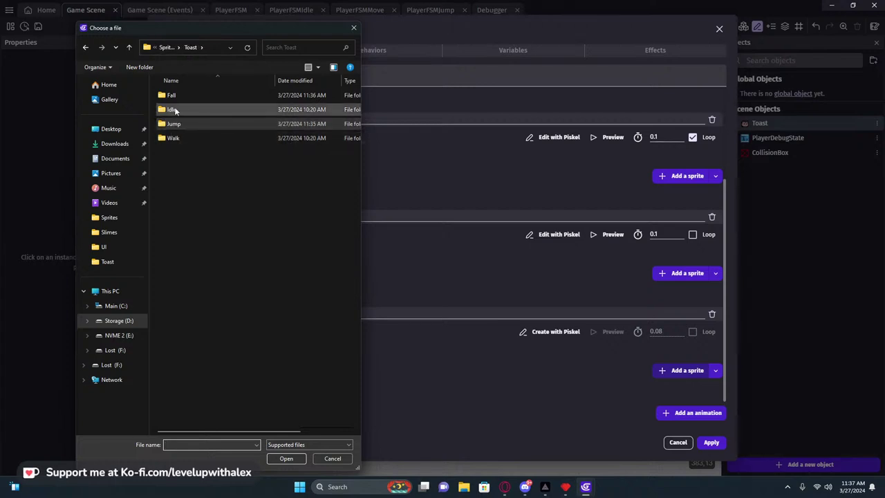
double_click(174, 109)
click(178, 97)
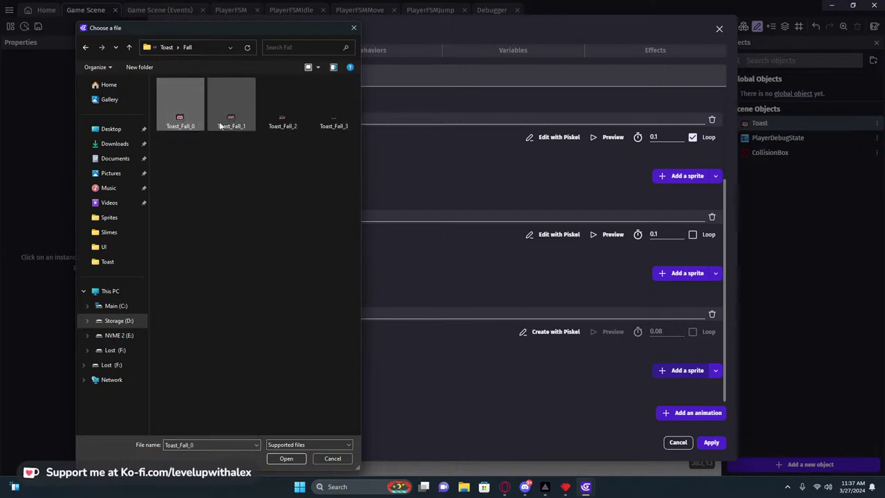
shift+click(337, 110)
click(286, 458)
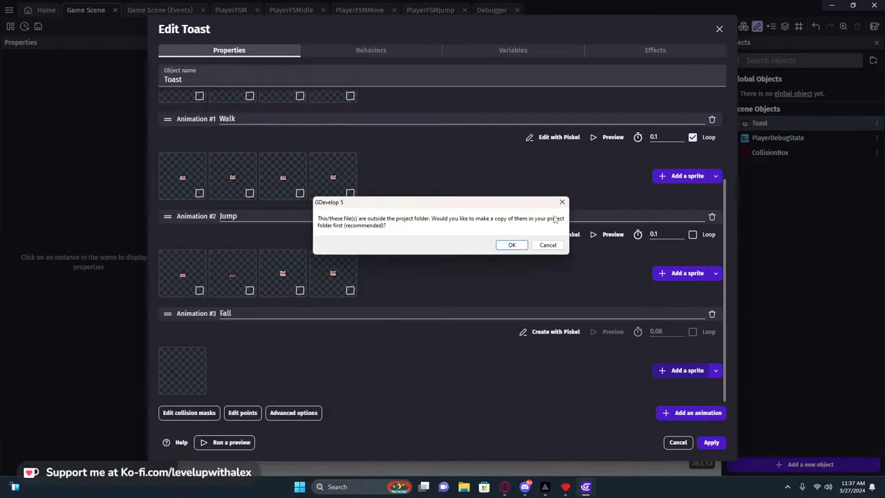
click(511, 244)
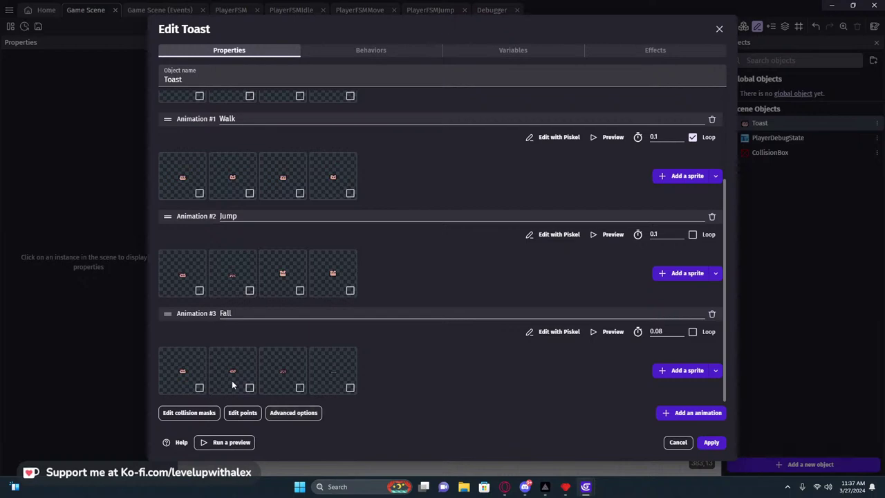
Set the Fall animation's time between frames to 0.1 and preview it.
click(662, 332)
key(BackSpace)
key(BackSpace)
text(1)
click(613, 332)
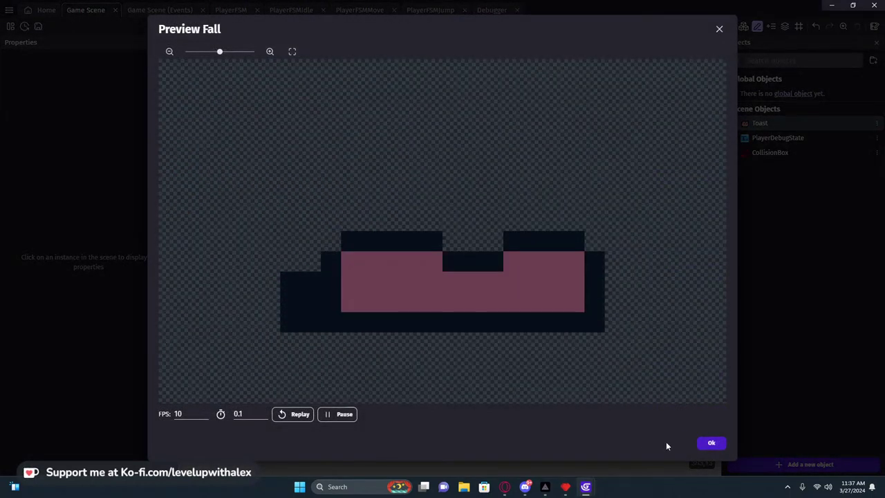
click(715, 444)
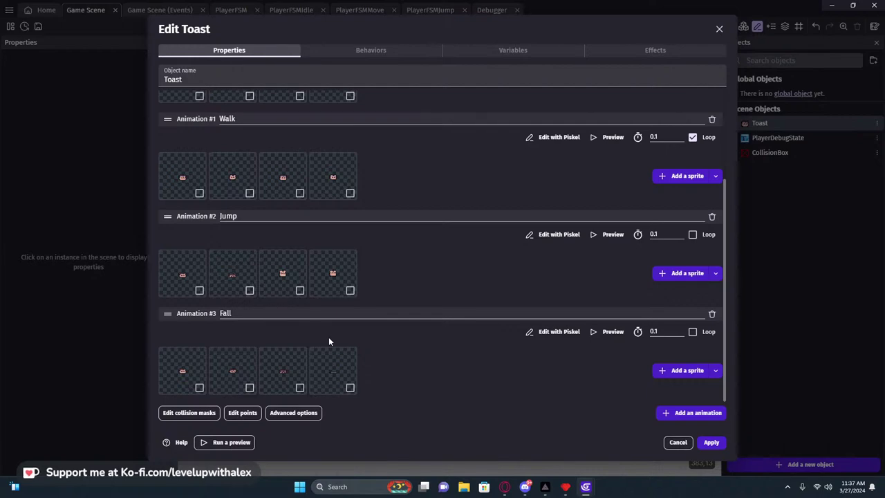
Examine Toast's collision masks for the Idle and Walk animations.
click(189, 413)
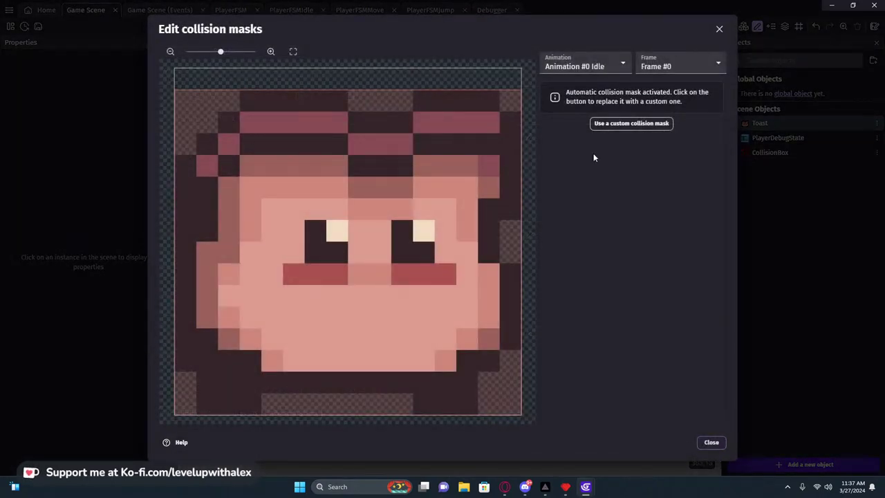
click(587, 65)
click(586, 89)
click(588, 66)
click(722, 33)
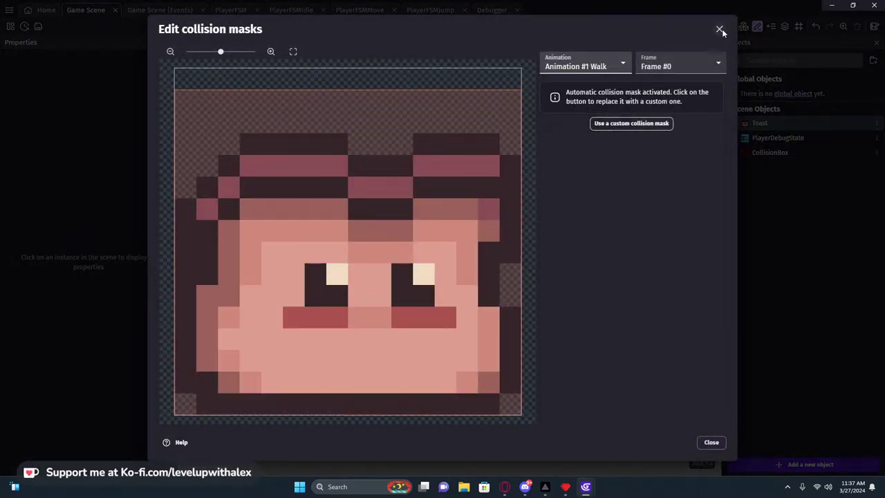
click(719, 29)
Move Toast's Origin point to the bottom middle of the sprite at X 8.5, Y 16.
click(243, 413)
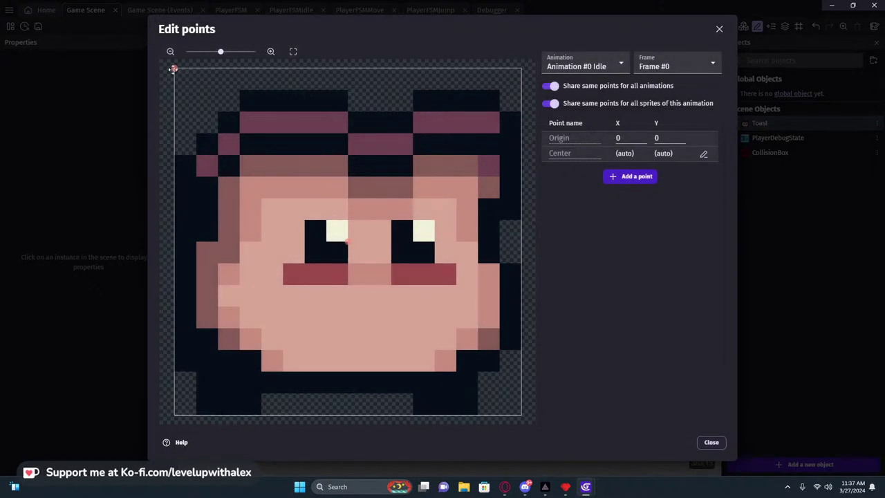
mouse_move(173, 66)
mouse_down()
mouse_move(405, 411)
mouse_move(363, 399)
mouse_move(352, 403)
mouse_move(358, 415)
mouse_up()
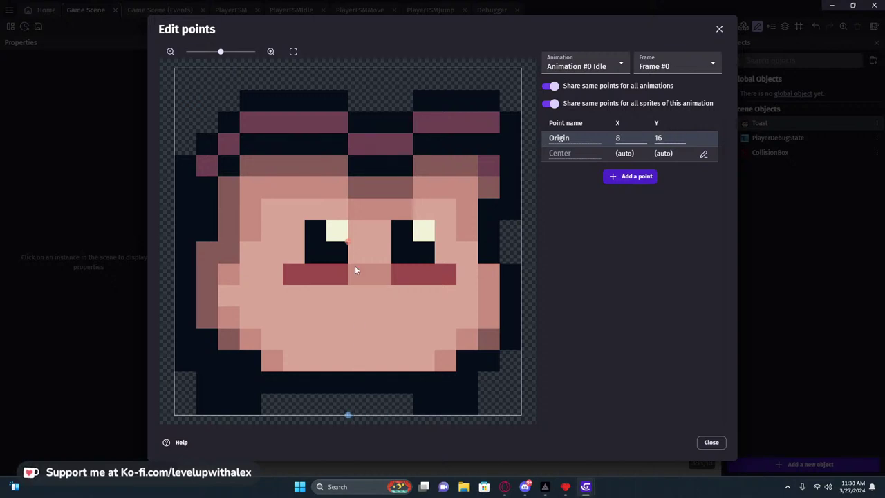
click(625, 138)
text(.5)
click(682, 141)
text(.5)
click(679, 195)
Replace Toast's automatic Center point with a custom one at X 8.5, Y 8.5.
click(703, 155)
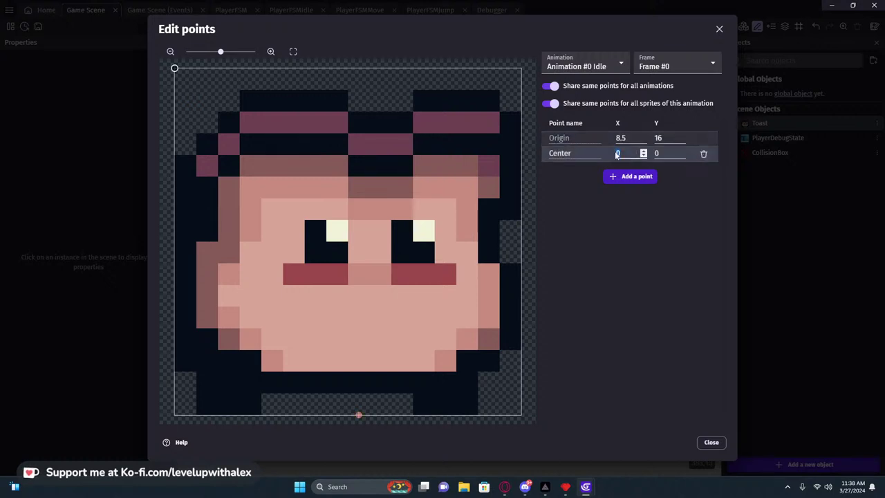
text(88.5)
key(Tab)
text(8.)
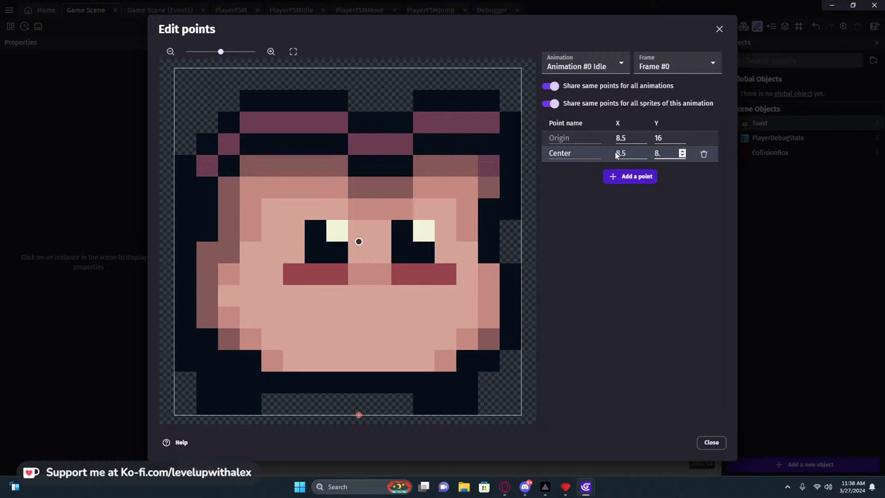
text(5)
click(685, 298)
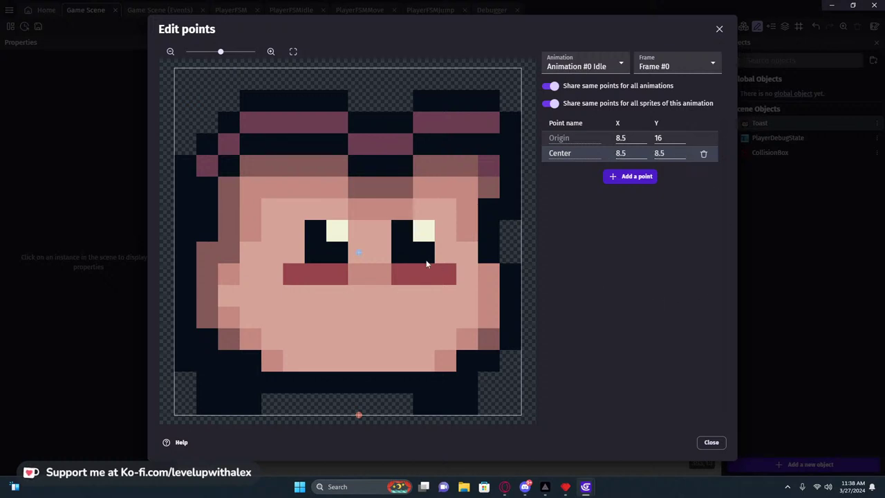